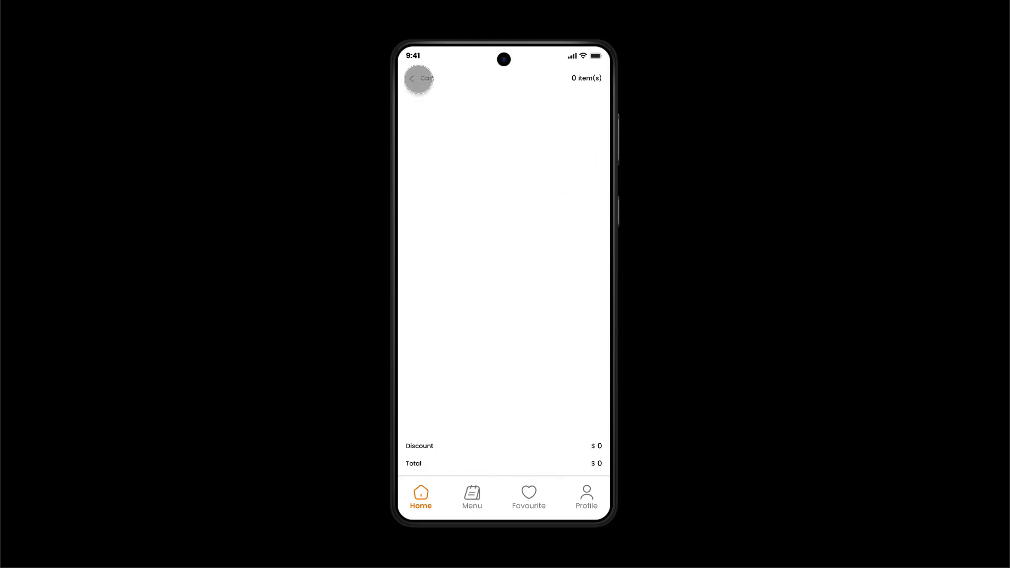
- Return to the pizzeria prototype's home screen, add one Pepperoni pizza, and open the cart
left_click(418, 79)
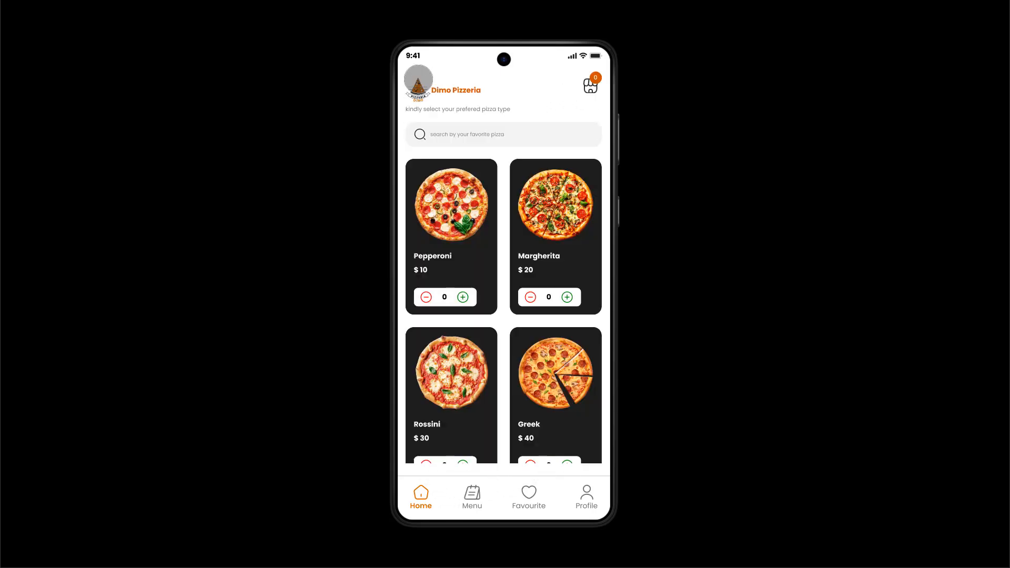
left_click(462, 297)
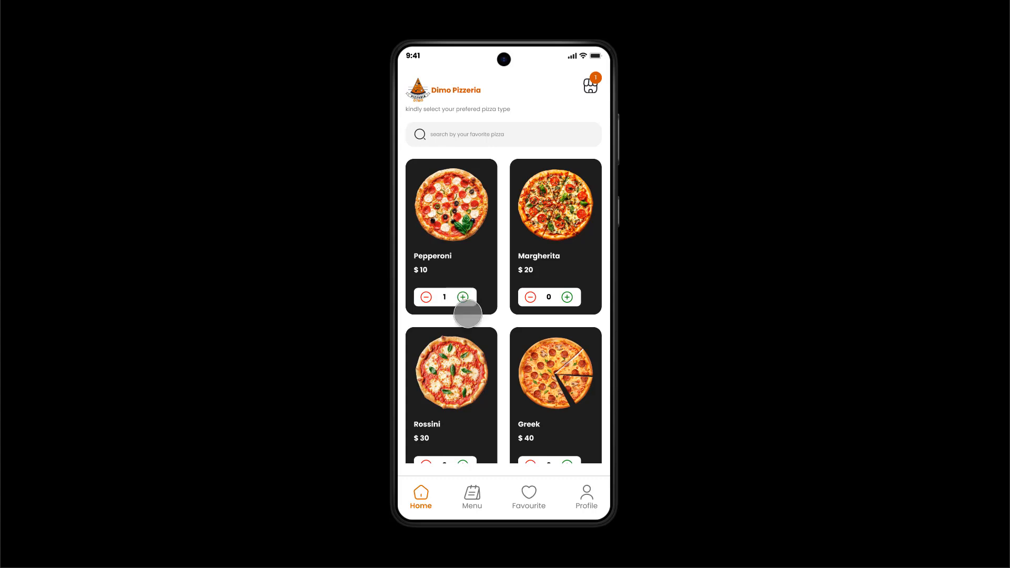
left_click(588, 86)
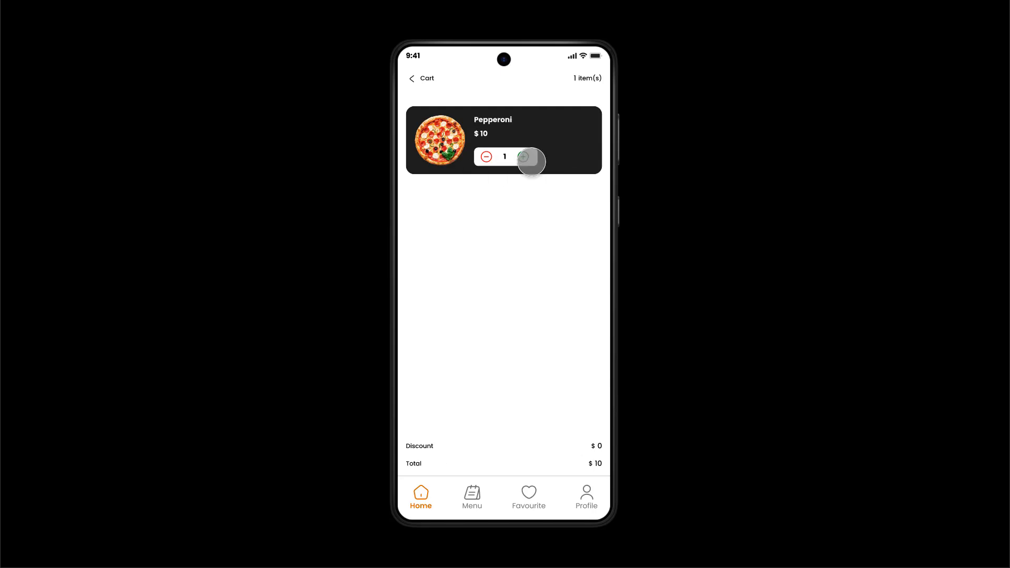
- Go back to the home screen, add one Margherita, two Rossini and two Greek pizzas, and reopen the cart
left_click(415, 81)
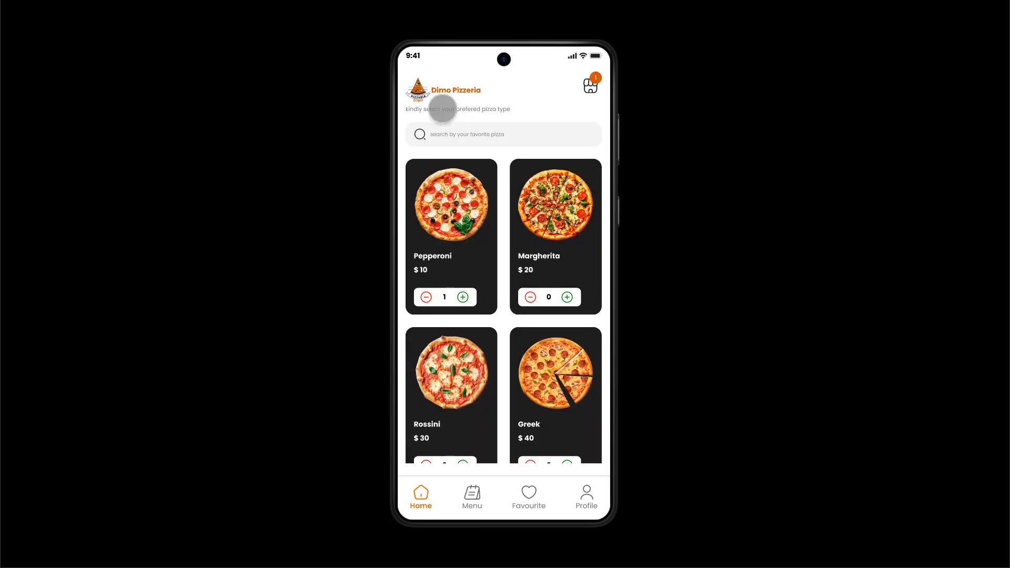
left_click(567, 297)
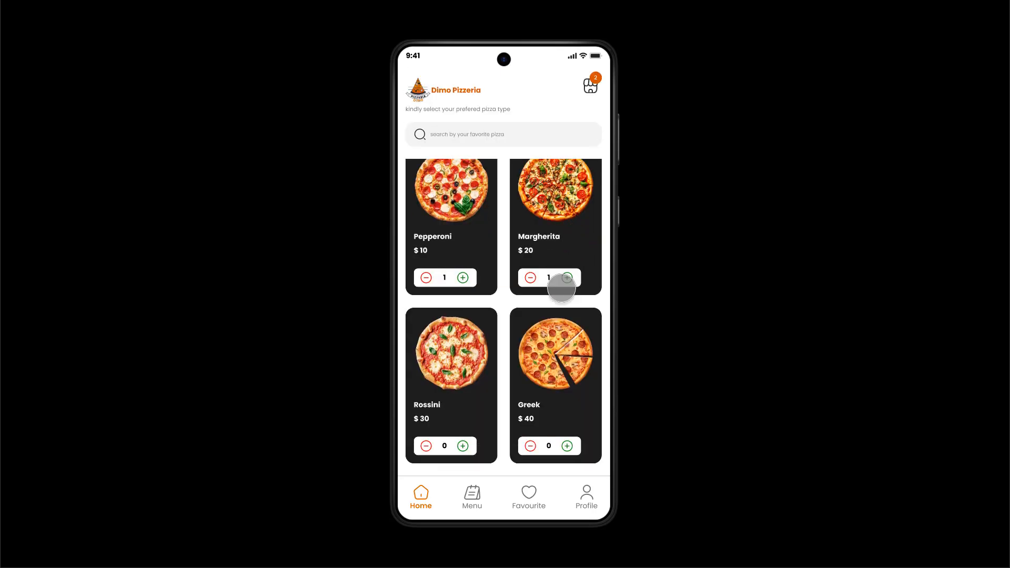
left_click(462, 446)
left_click(463, 446)
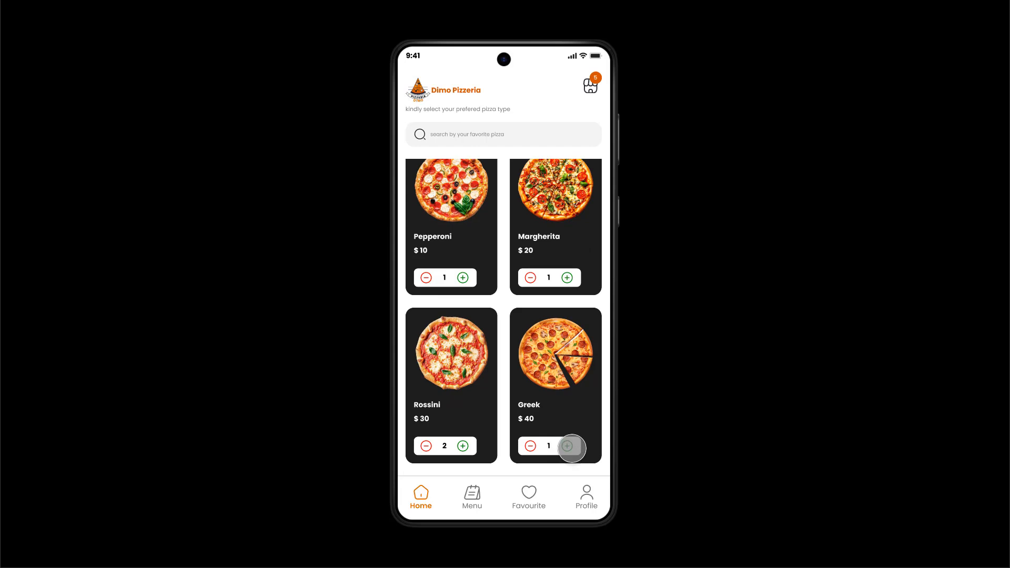
left_click(568, 446)
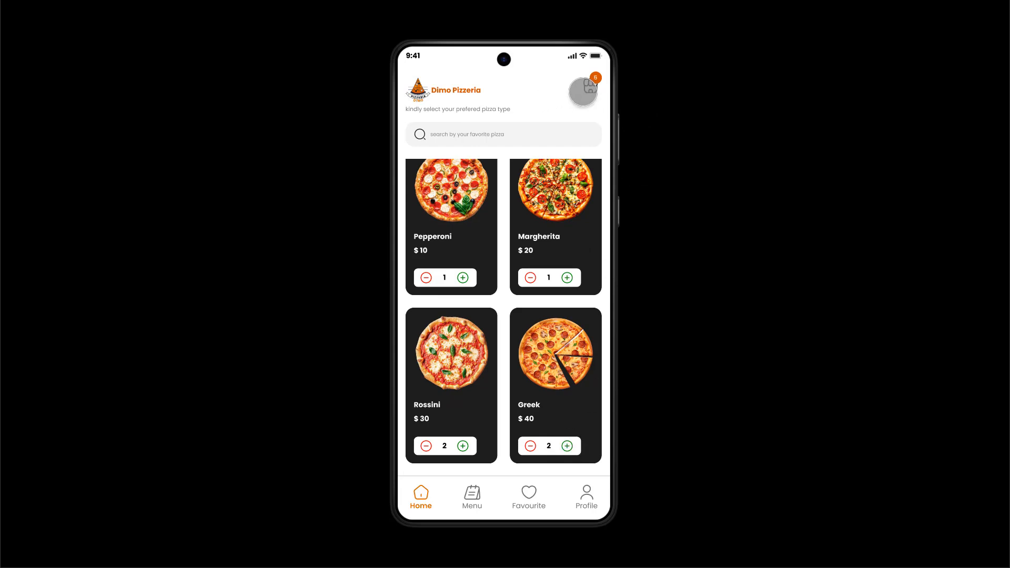
left_click(583, 91)
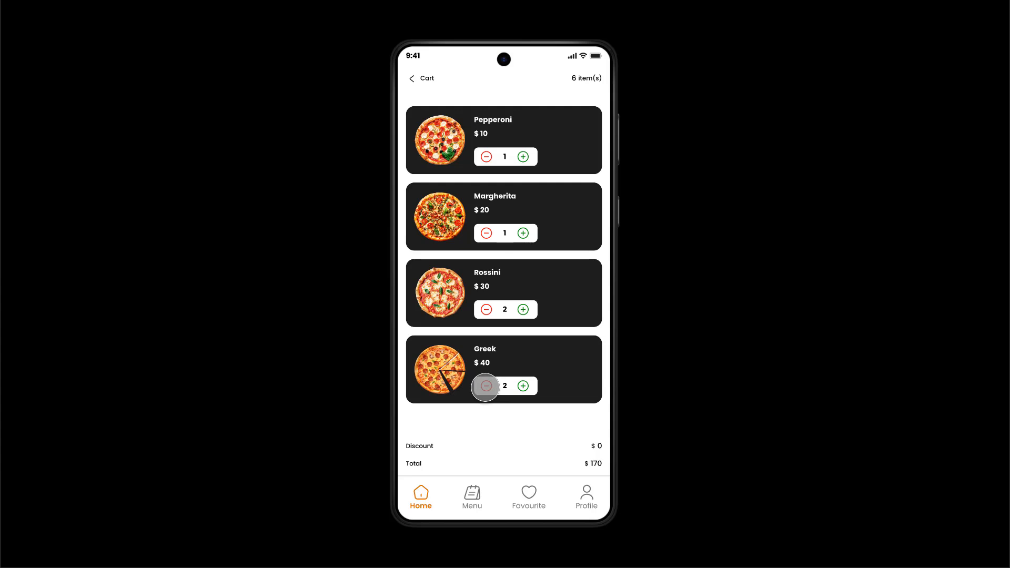
- Remove all Rossini, Greek and Margherita pizzas from the cart, keeping only the Pepperoni
left_click(486, 386)
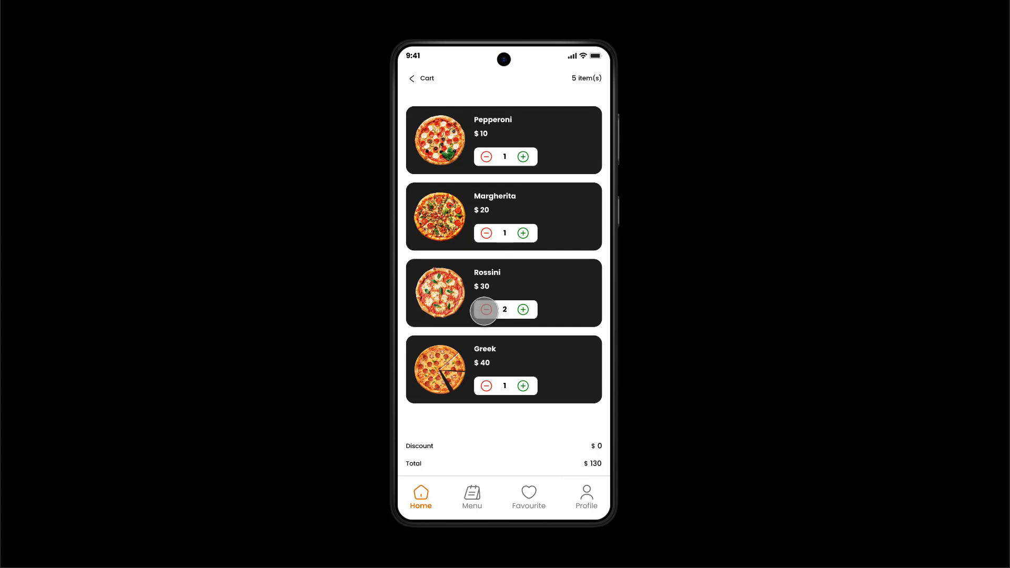
left_click(485, 310)
left_click(486, 310)
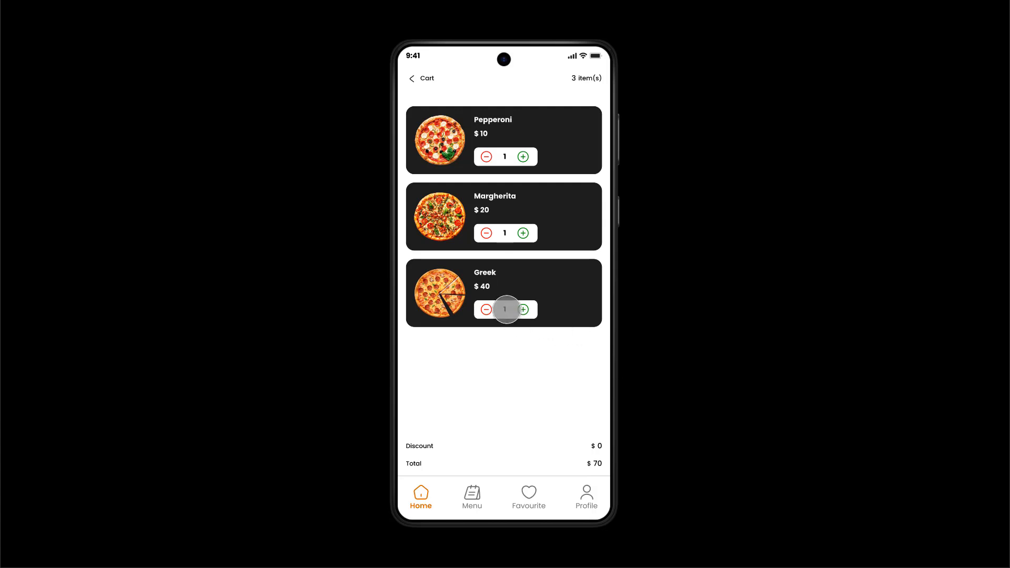
left_click(486, 310)
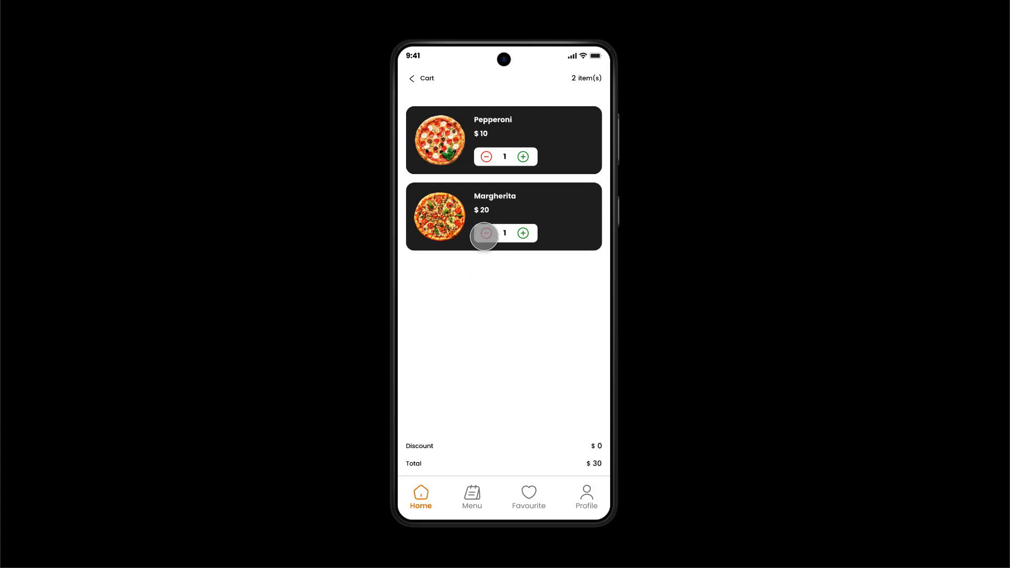
left_click(486, 233)
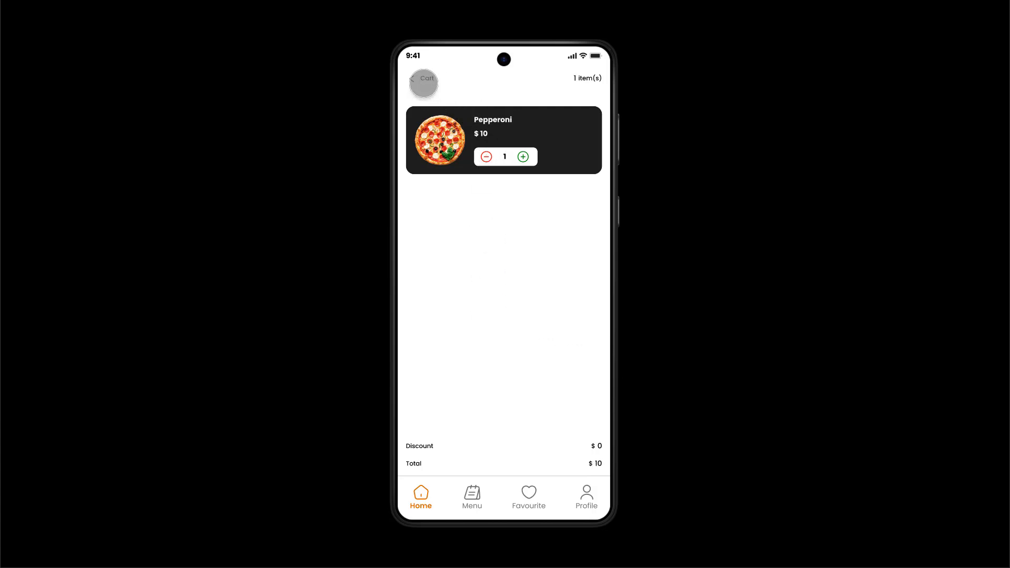
- Add two Margherita pizzas from the home screen, check them in the cart, and leave the cart
left_click(420, 79)
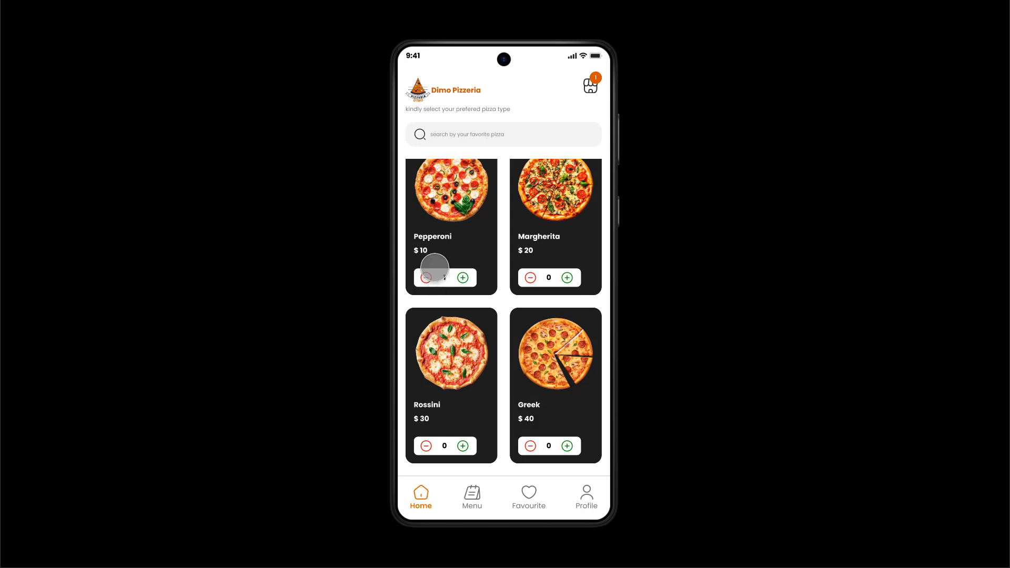
left_click(571, 277)
left_click(571, 278)
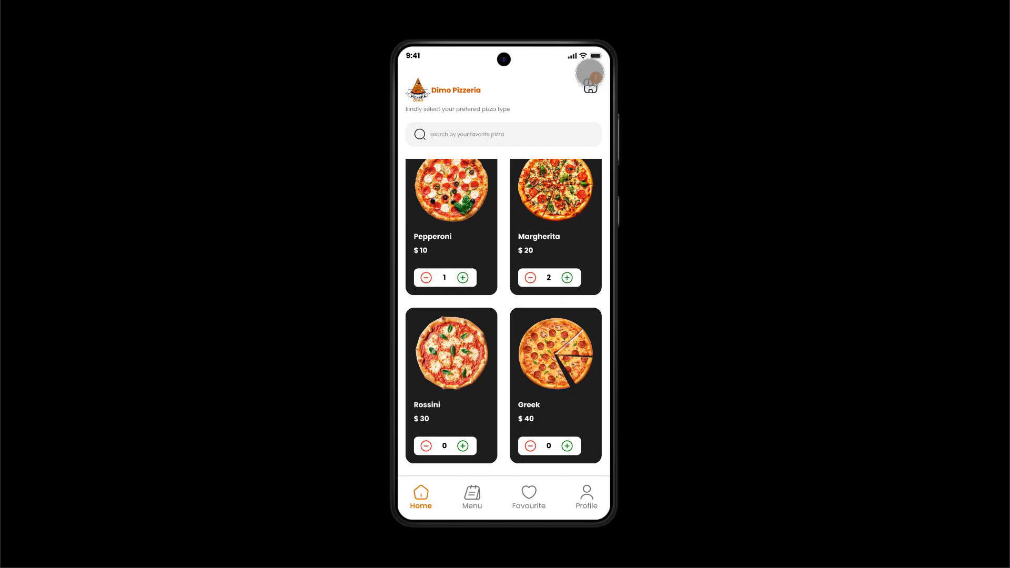
left_click(590, 84)
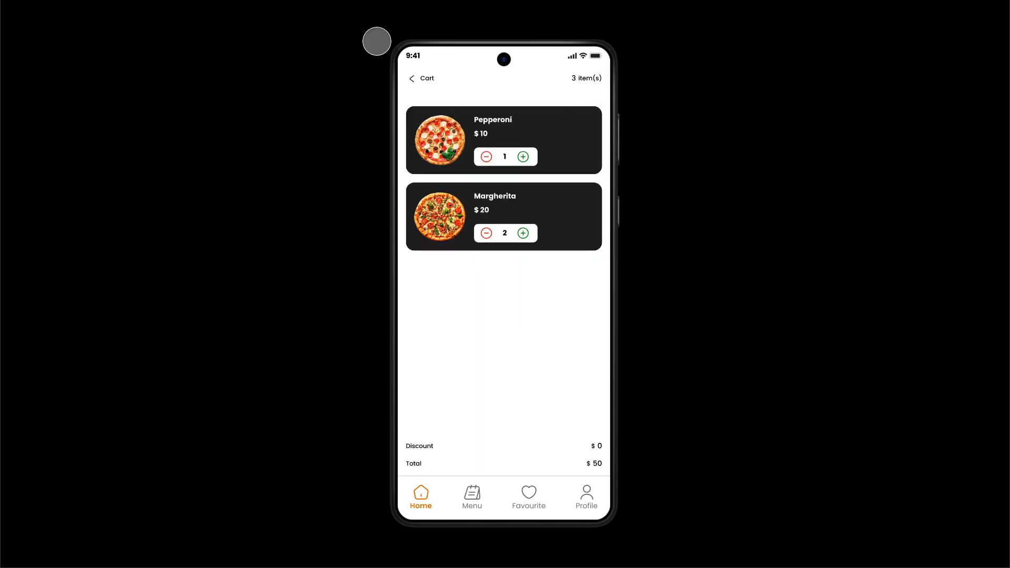
left_click(412, 79)
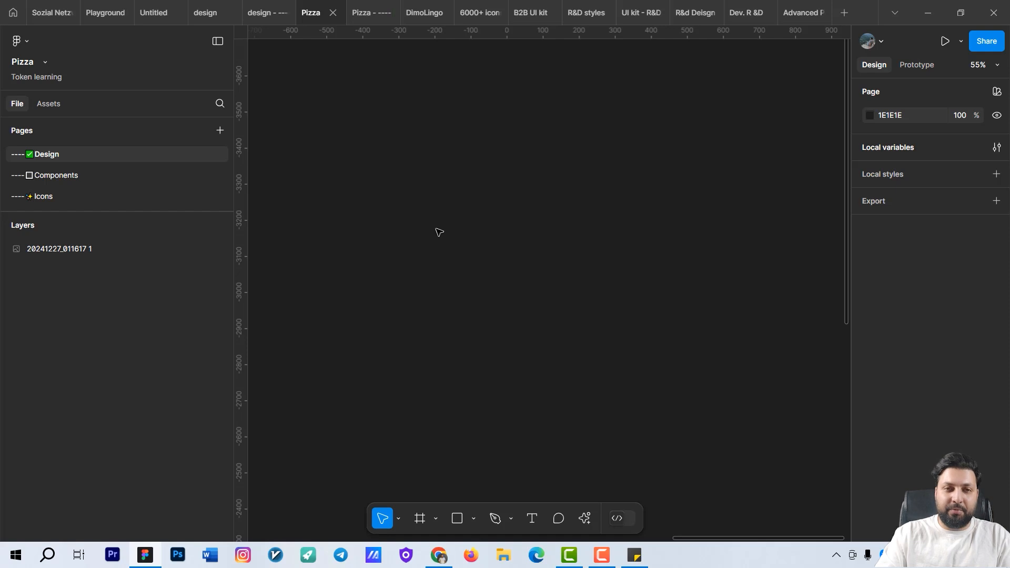
- Create an Android Compact frame (412 × 917) on the Design page and name it plp
key("f")
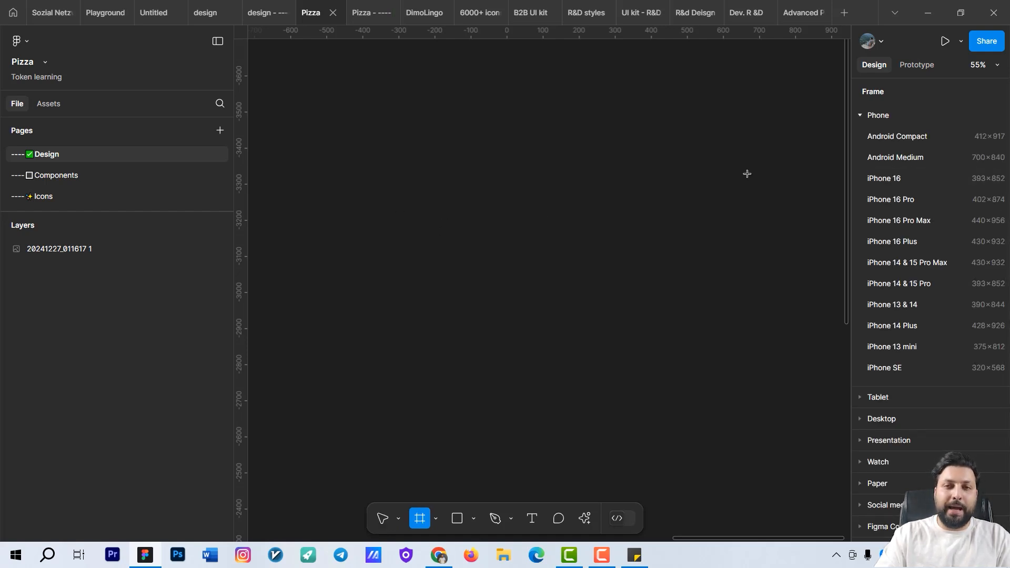
left_click(908, 137)
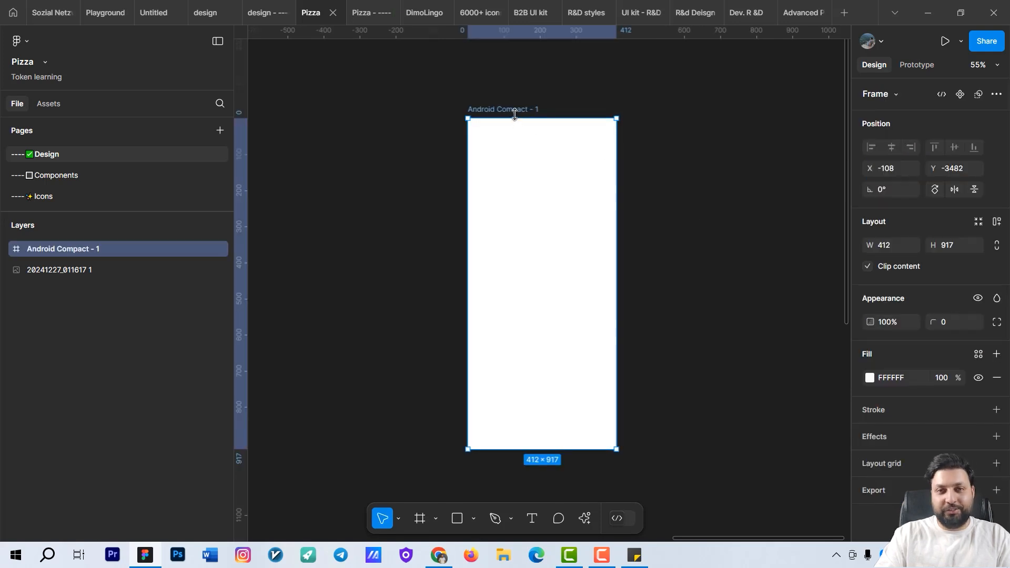
double_click(532, 110)
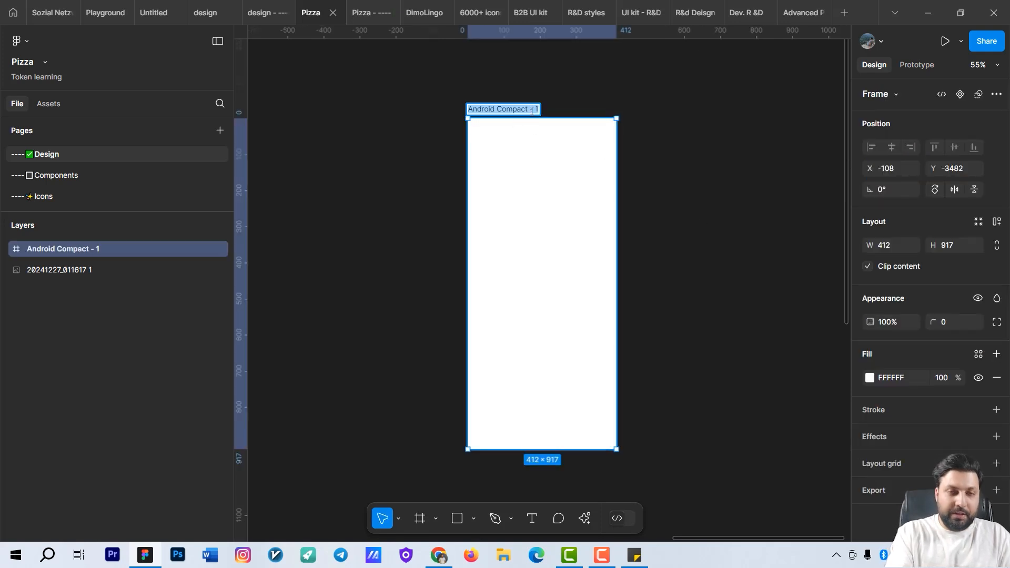
type("s")
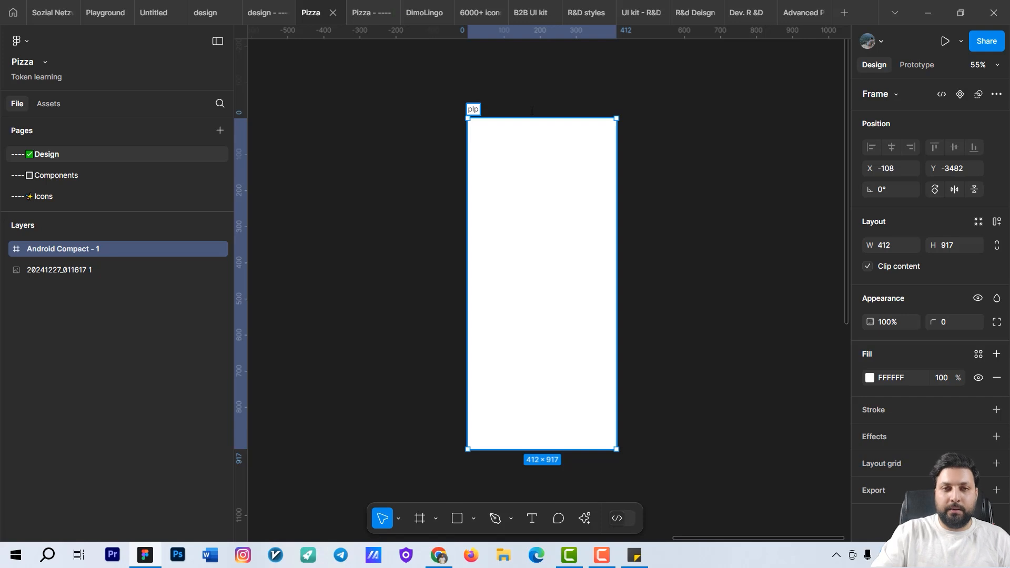
type("lp")
left_click(531, 110)
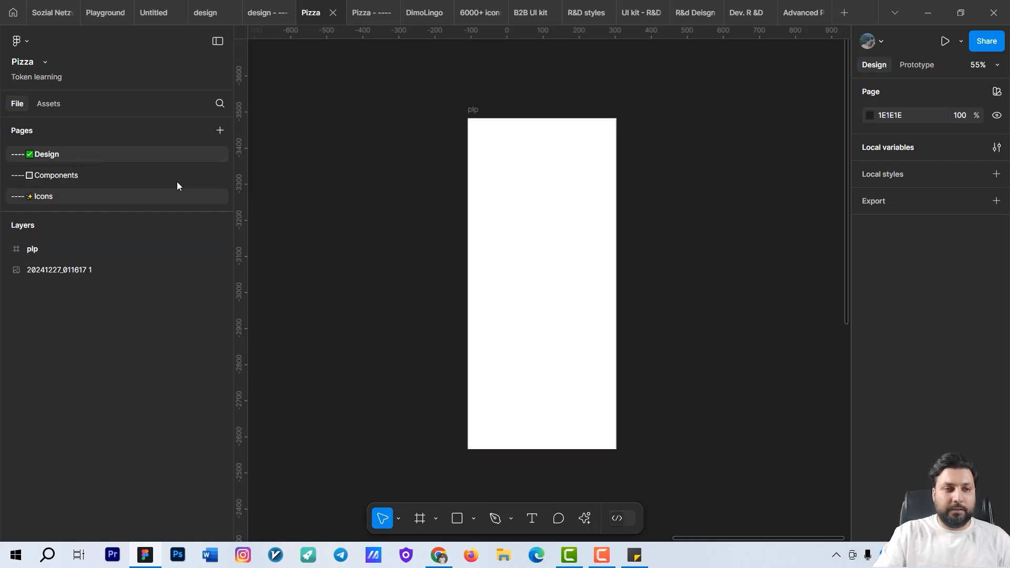
- Look through the Components and Icons pages to examine the prepared components, icons and pizza images
left_click(81, 174)
left_click_drag(634, 349, 634, 350)
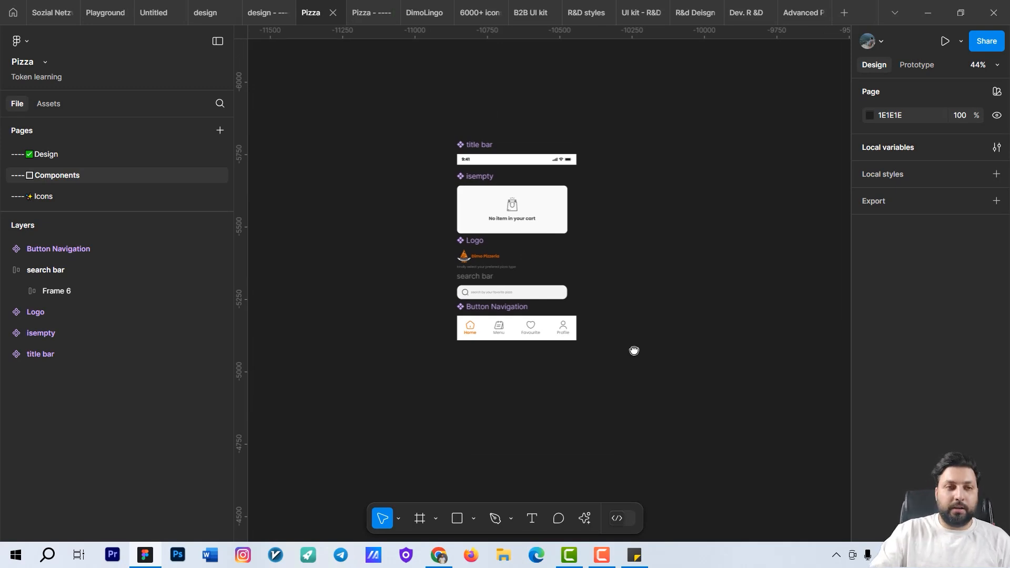
left_click(46, 197)
scroll(588, 288, "down", 5)
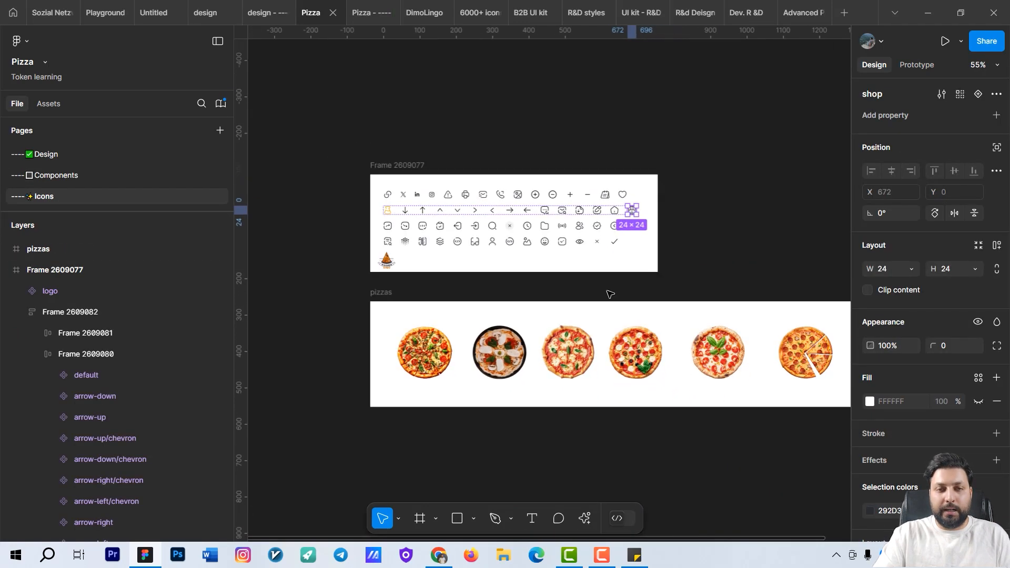
left_click(52, 156)
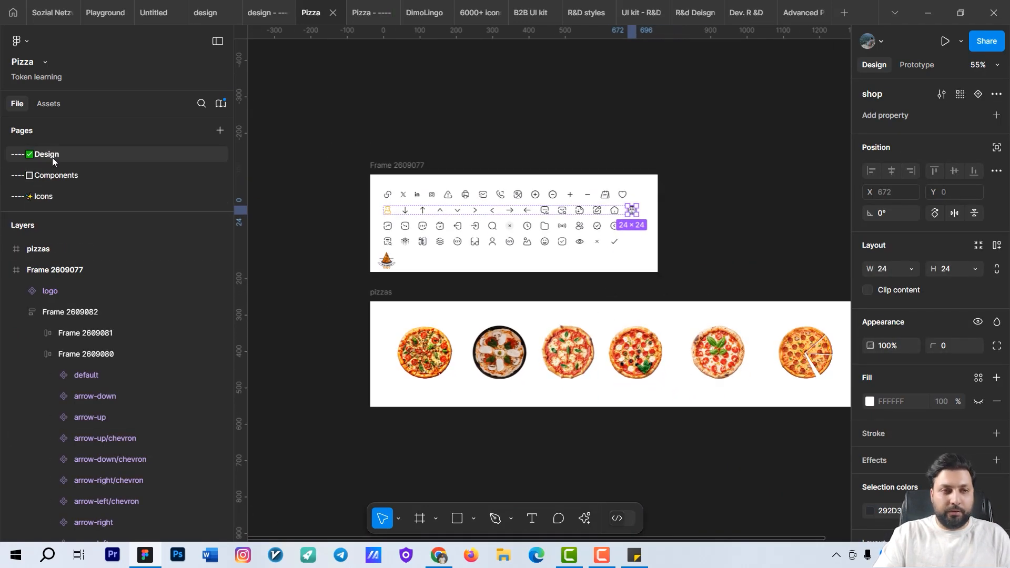
- Copy the title bar, isempty, Logo, search bar and Button Navigation from the Components page to the Design page
left_click(124, 177)
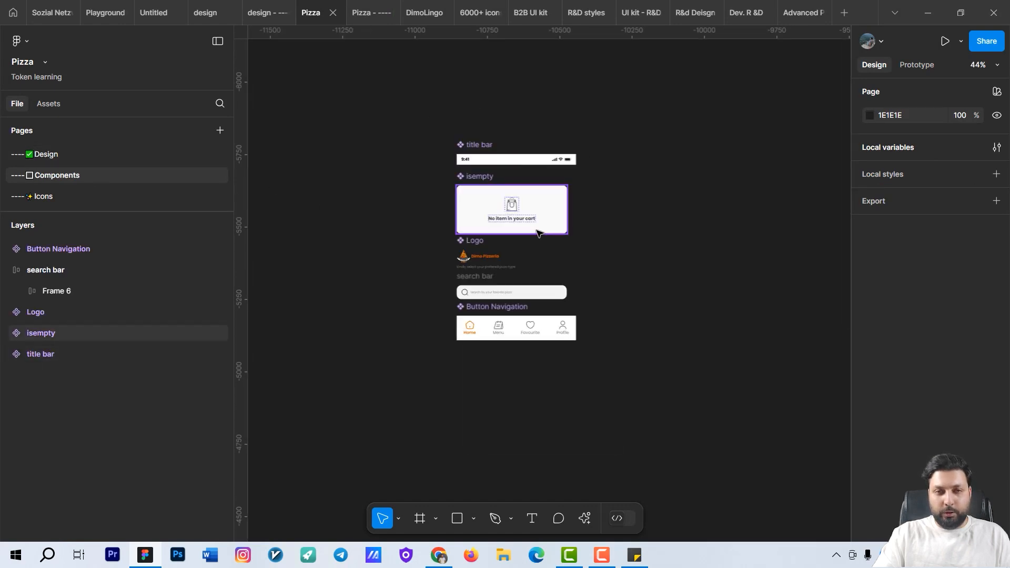
left_click(491, 216)
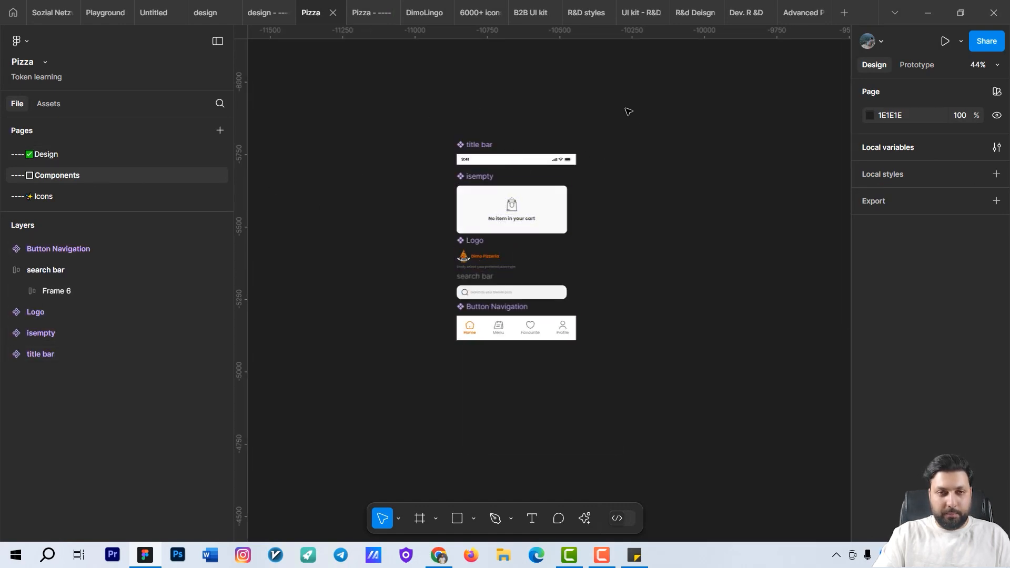
left_click_drag(629, 95, 408, 392)
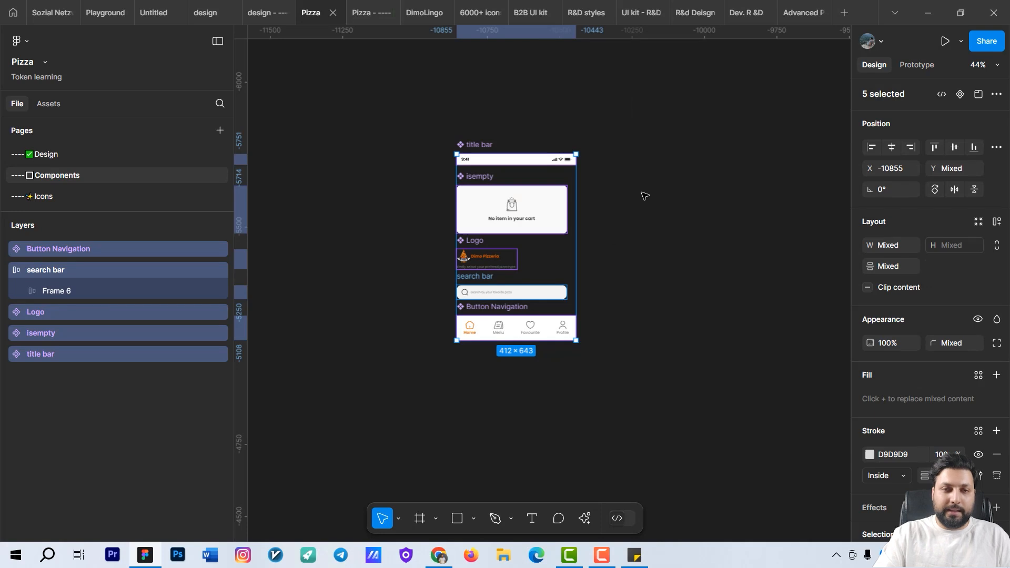
left_click_drag(636, 115, 425, 377)
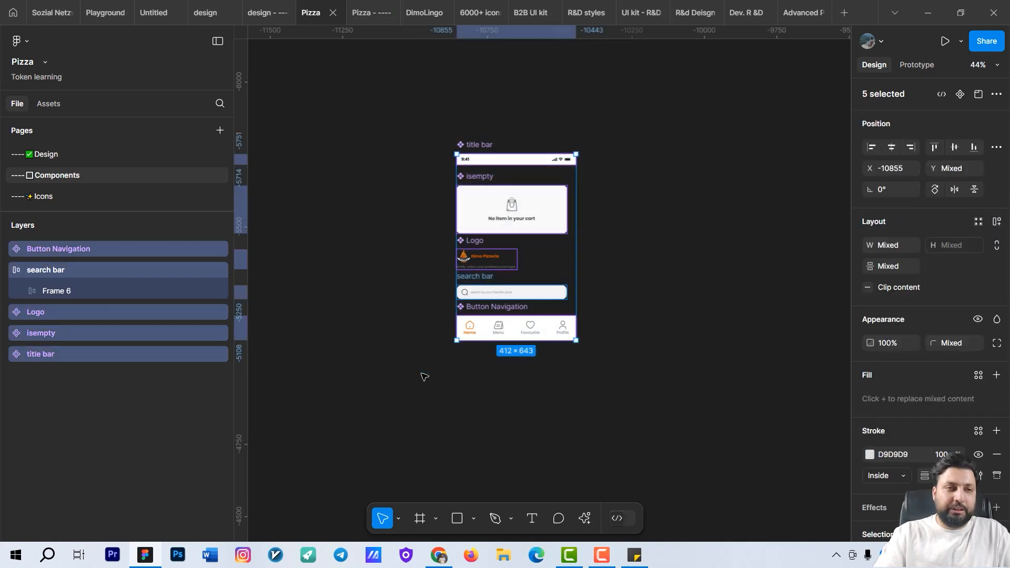
left_click(105, 154)
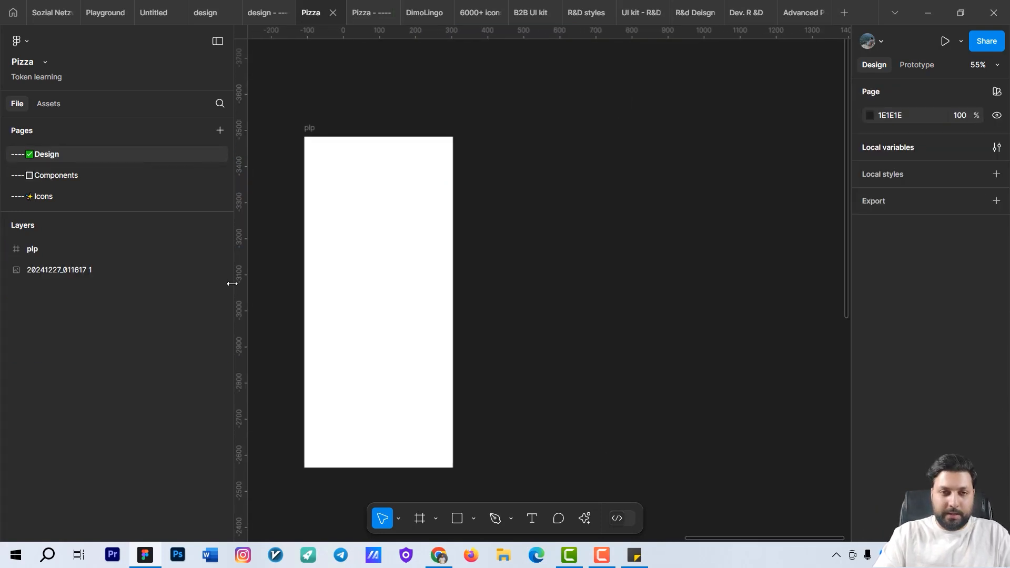
key("ctrl+v")
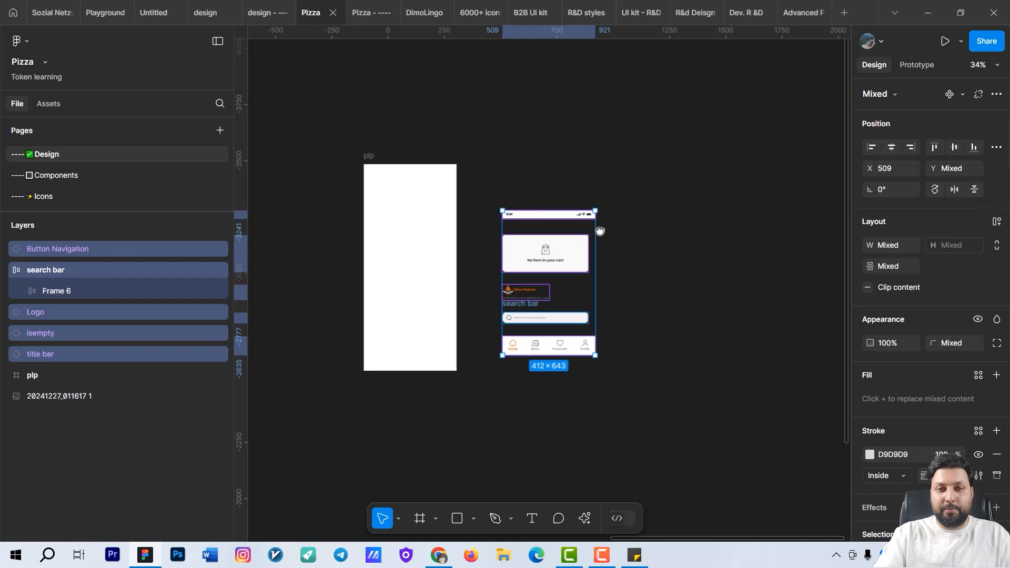
- Move the title bar instance into the plp frame
scroll(594, 194, "up", 3)
left_click(595, 201)
scroll(592, 194, "left", 1)
left_click(599, 242)
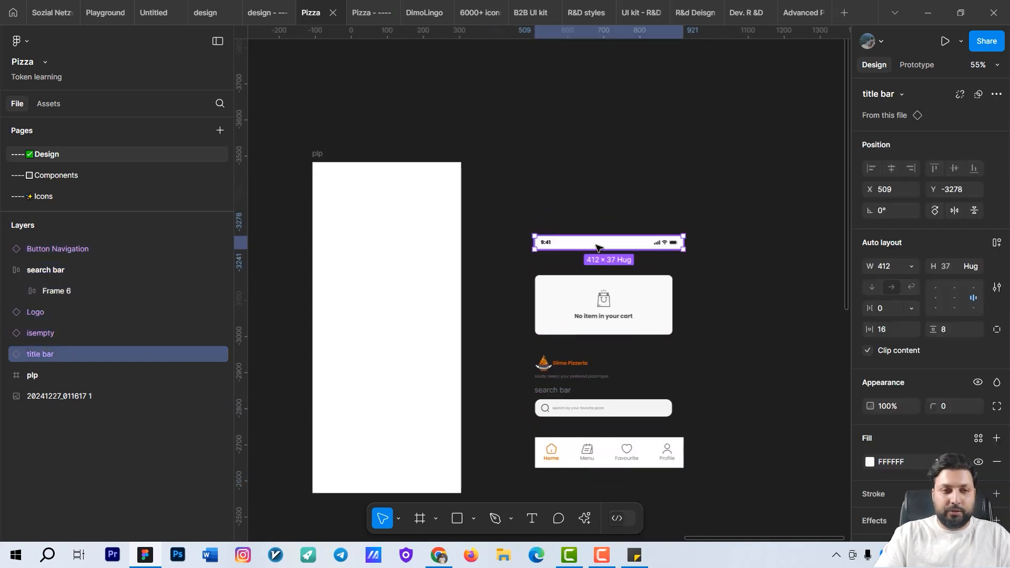
left_click_drag(600, 249, 383, 295)
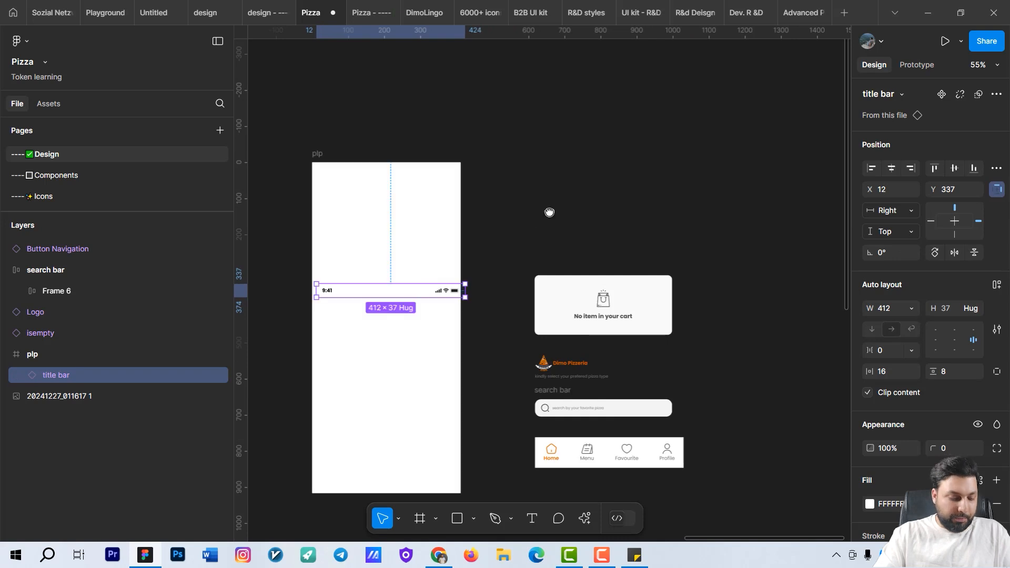
- Align the title bar with the plp frame's top and right edges so it sits at X 0, Y 0
scroll(548, 212, "left", 5)
scroll(548, 212, "down", 2)
key("alt+w")
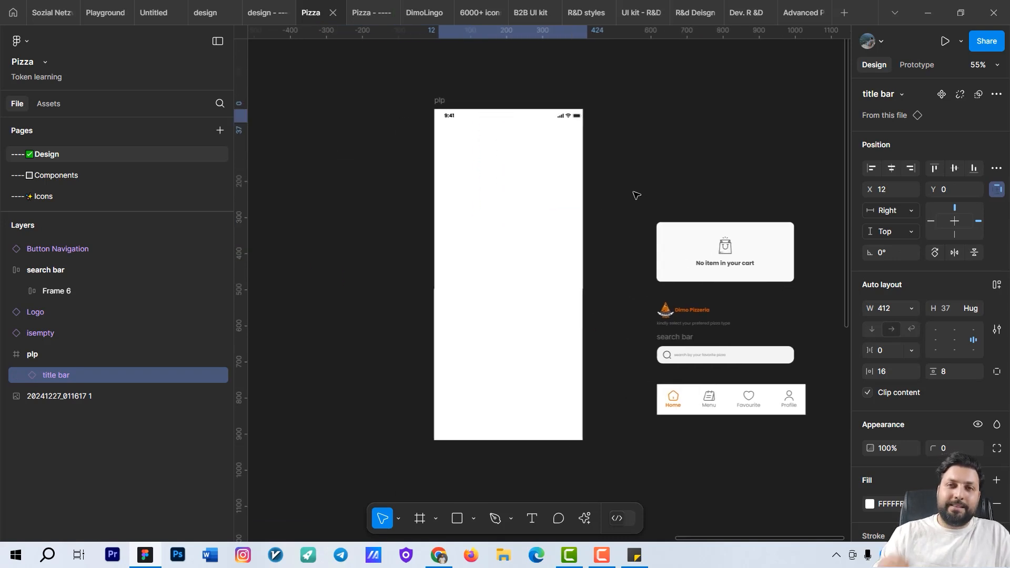
scroll(483, 126, "up", 3)
left_click_drag(462, 207, 474, 272)
left_click_drag(515, 176, 510, 181)
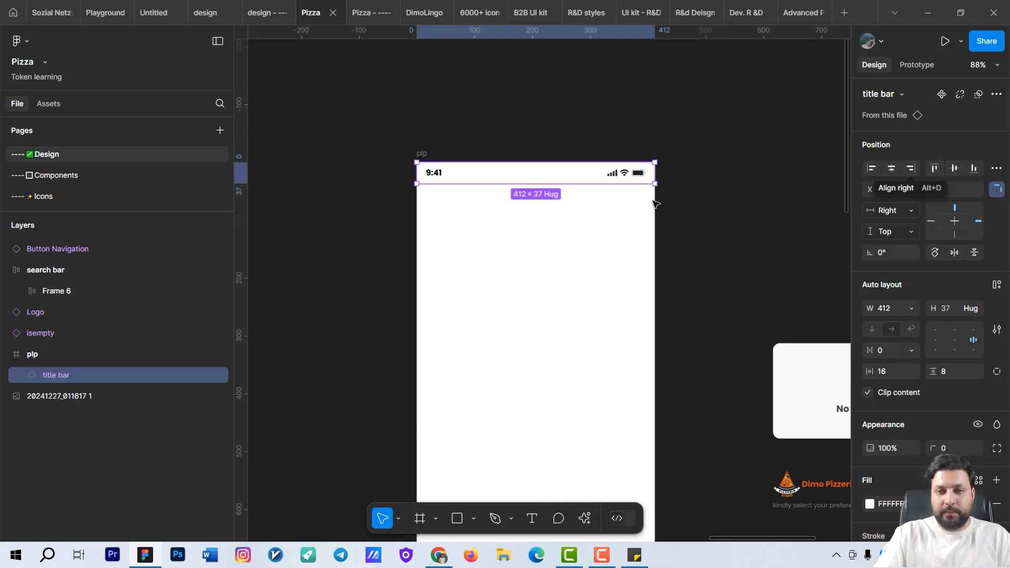
- Move the Button Navigation instance into the plp frame and align it with the frame's bottom and left edges at X 0, Y 832
left_click_drag(651, 241, 535, 137)
scroll(542, 141, "down", 4)
scroll(631, 339, "up", 2)
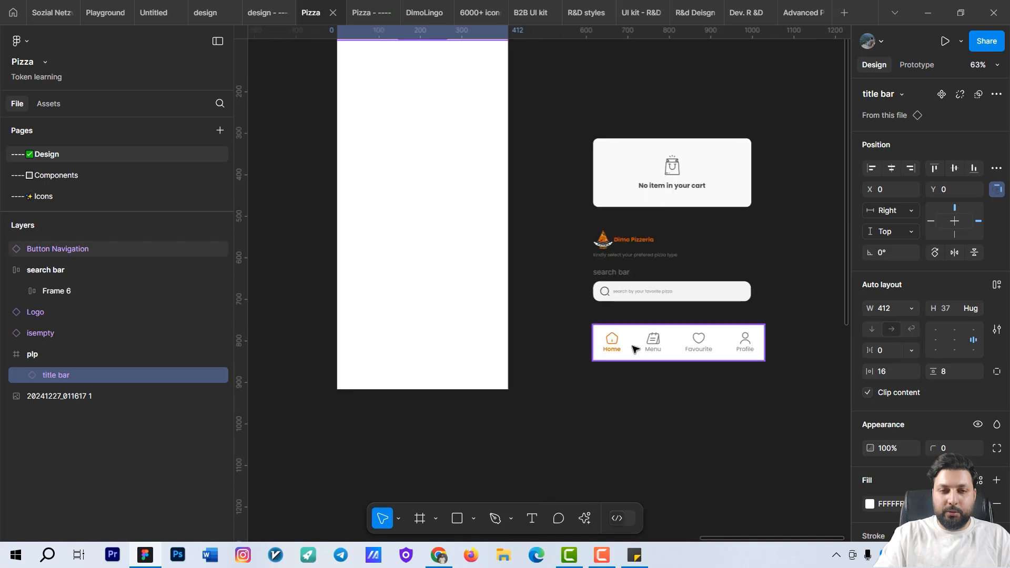
left_click_drag(639, 348, 405, 320)
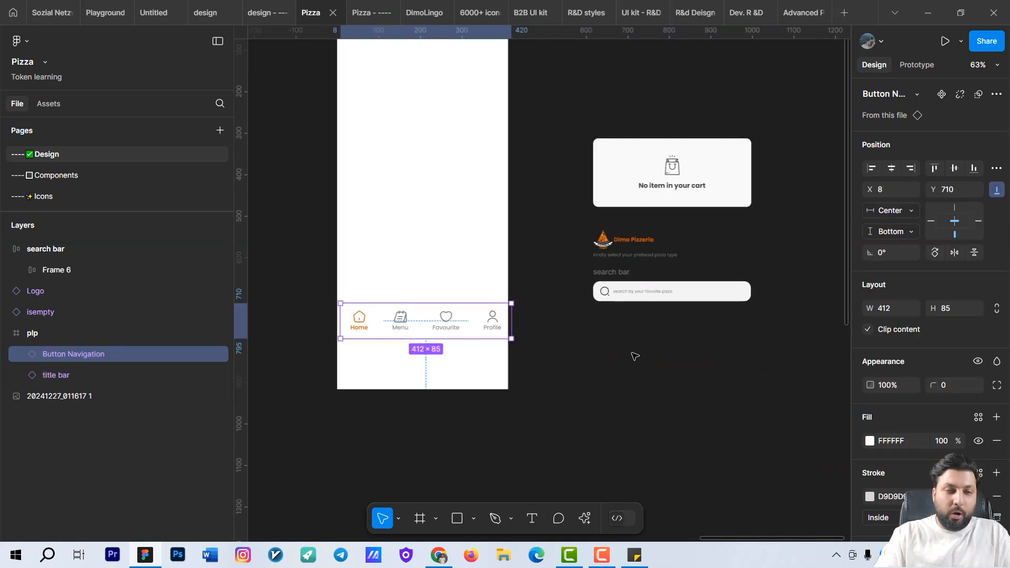
key("alt+s")
left_click_drag(611, 383, 792, 360)
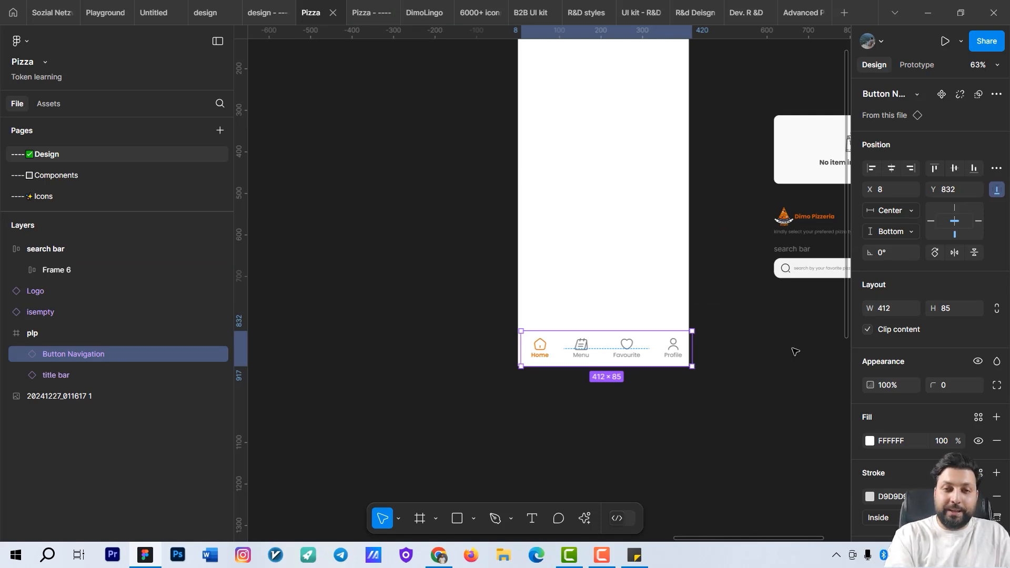
key("alt+a")
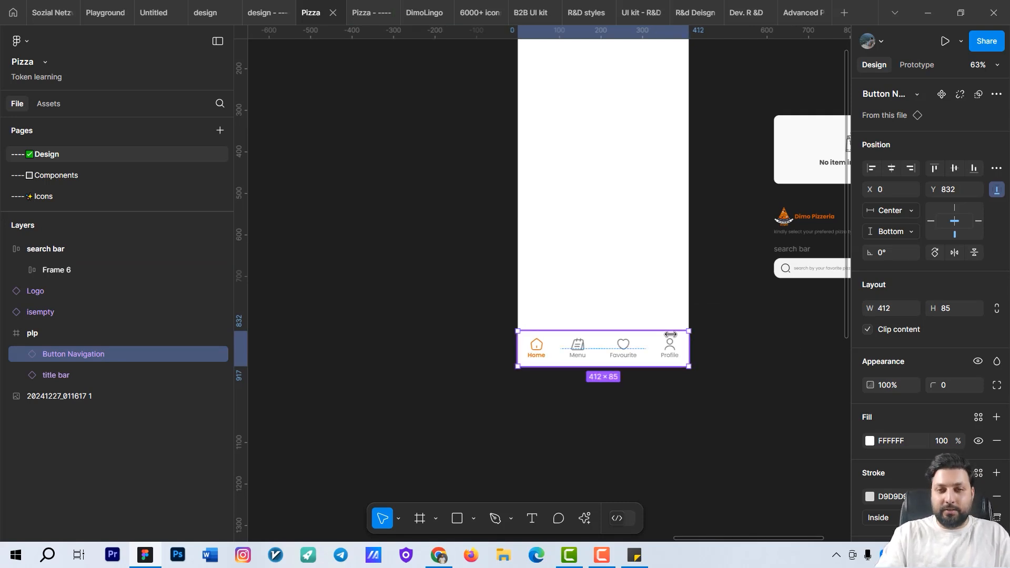
left_click_drag(747, 372, 673, 470)
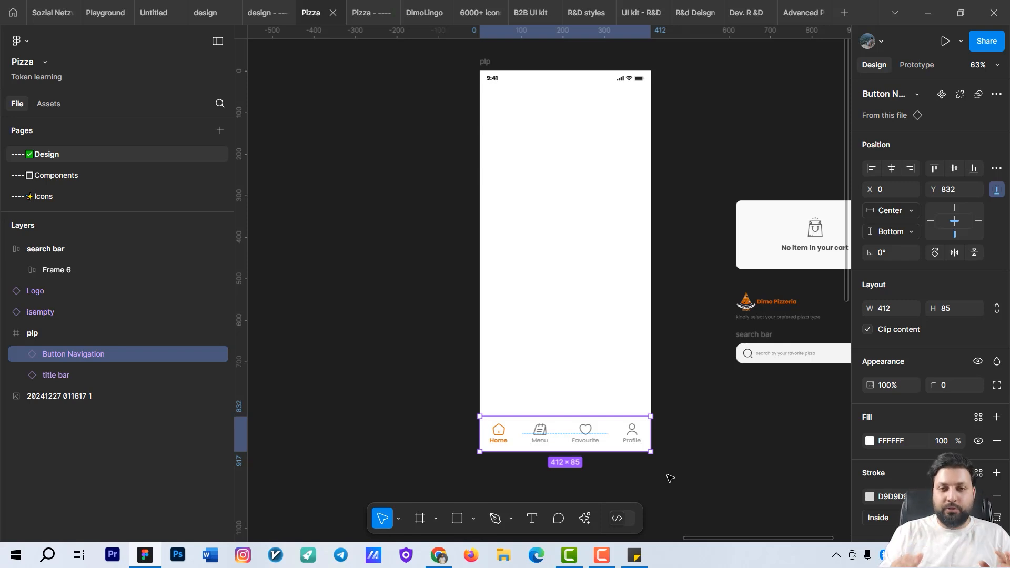
- Add a layout grid to the plp frame and set its type to Columns
scroll(563, 316, "right", 3)
scroll(563, 315, "up", 2)
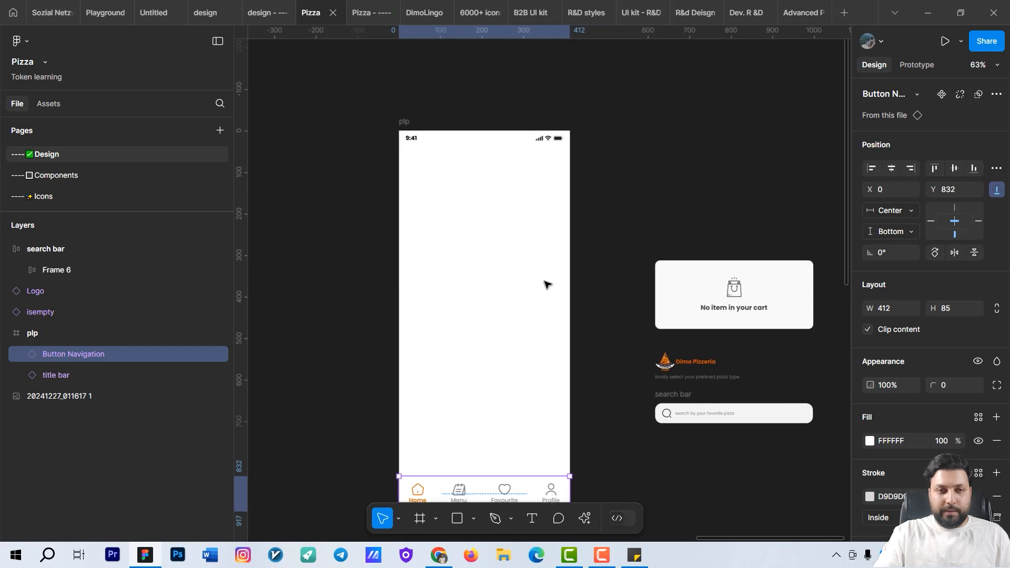
left_click(408, 121)
scroll(626, 165, "down", 1)
scroll(626, 165, "right", 1)
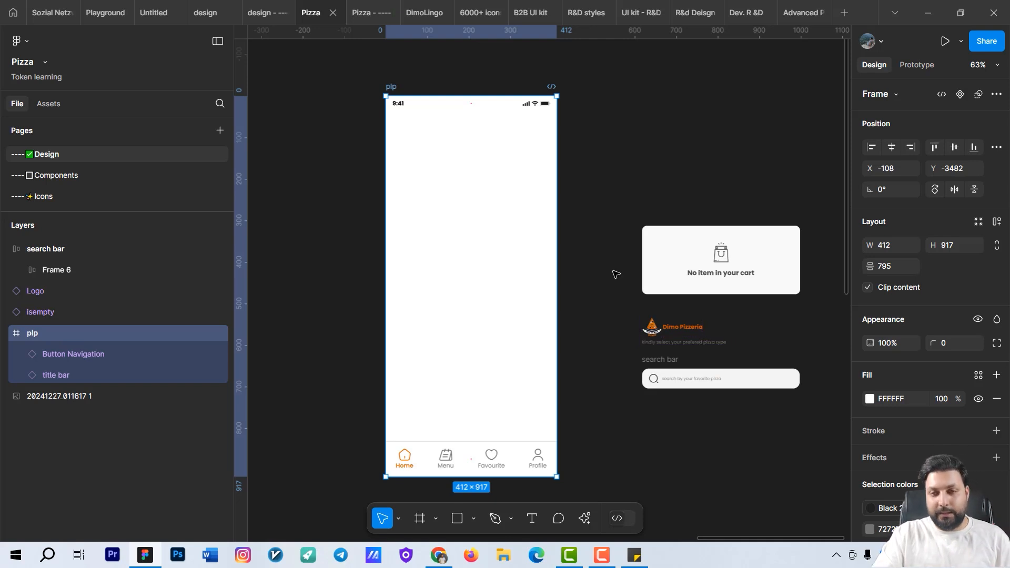
scroll(927, 463, "down", 2)
scroll(927, 462, "down", 2)
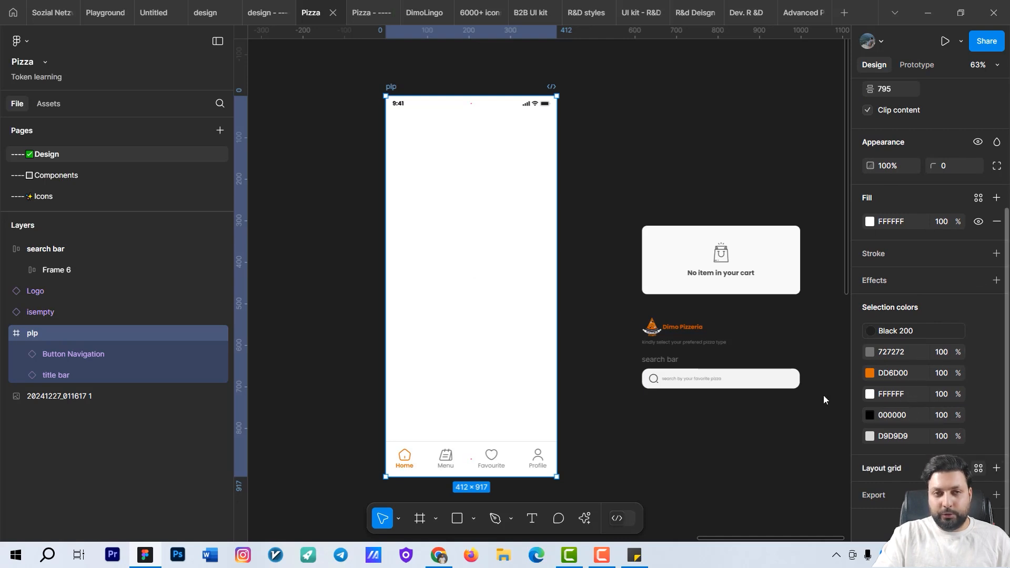
left_click(374, 95)
left_click(394, 88)
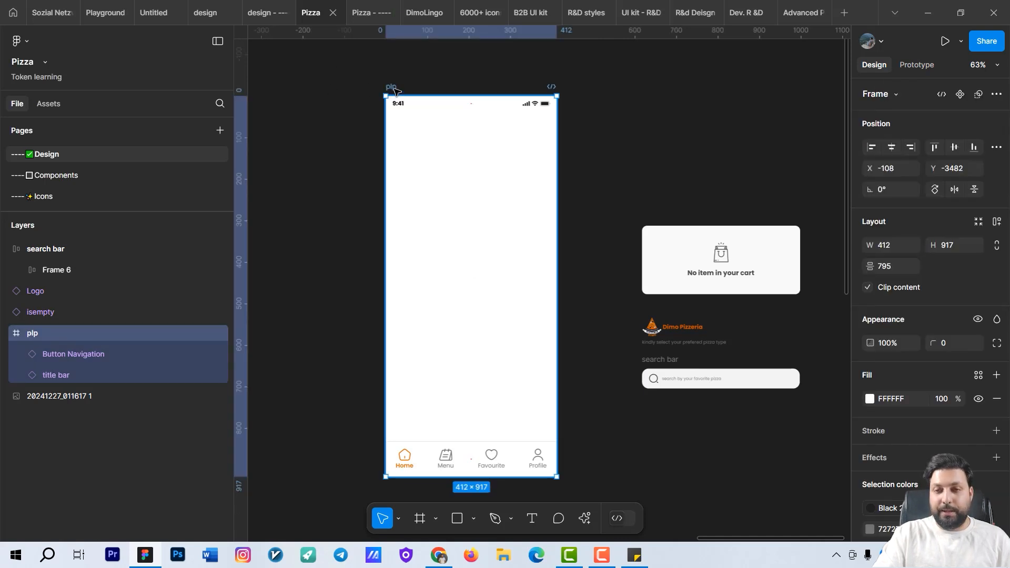
scroll(988, 426, "down", 5)
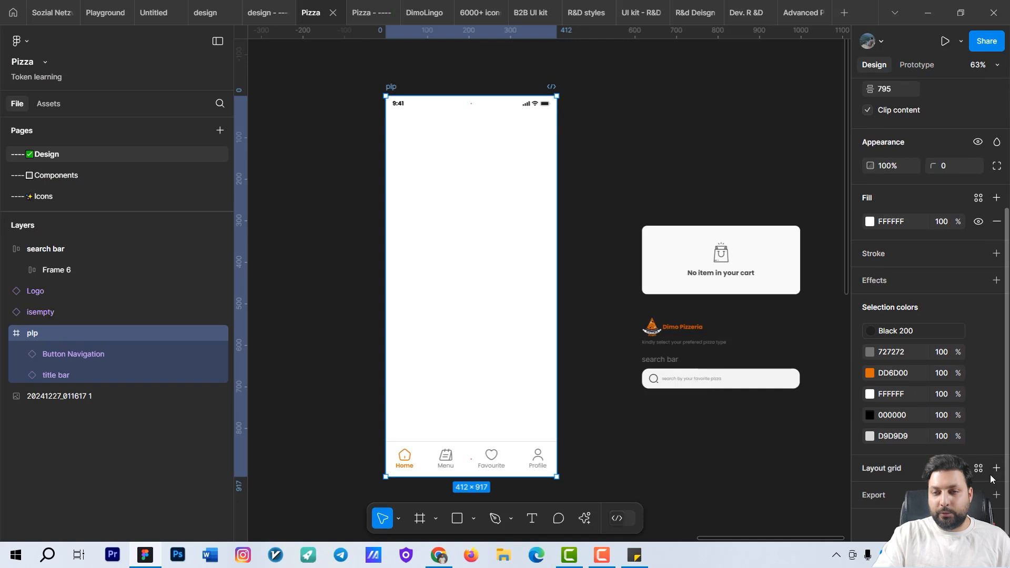
left_click(997, 469)
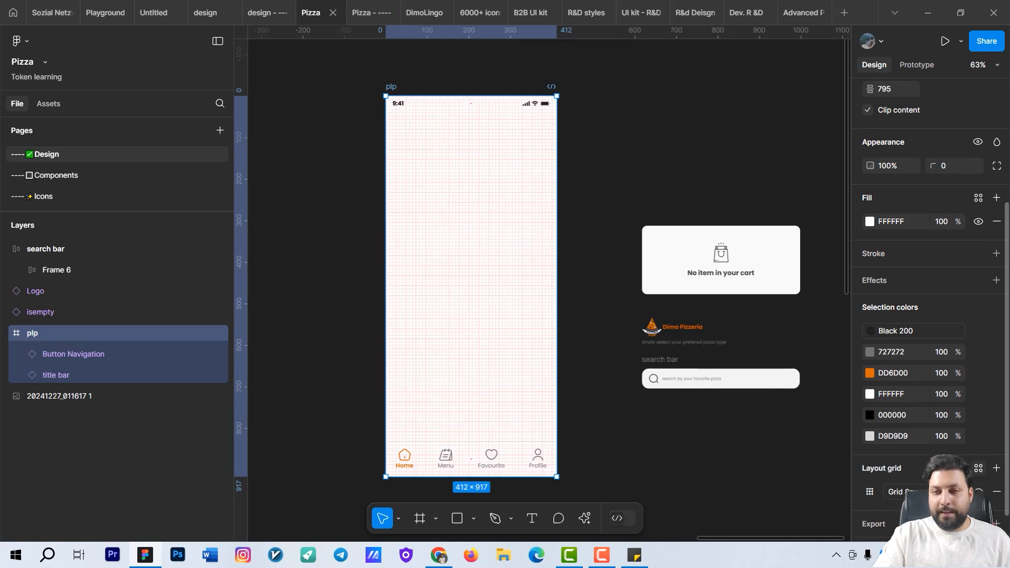
left_click(870, 463)
left_click(736, 466)
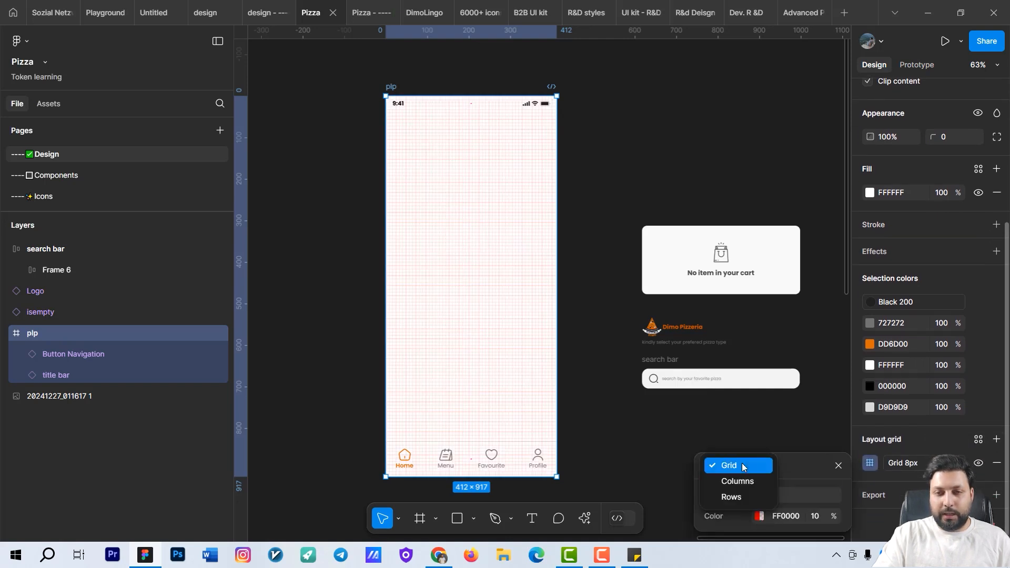
left_click(753, 481)
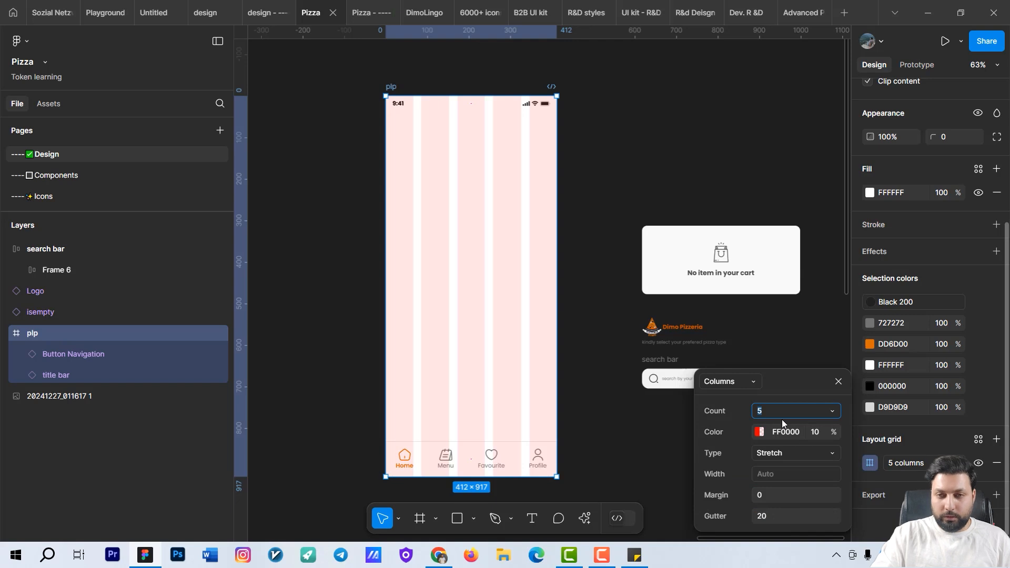
- Set the plp column grid to a count of 4, a margin of 16 and a gutter of 16
type("4")
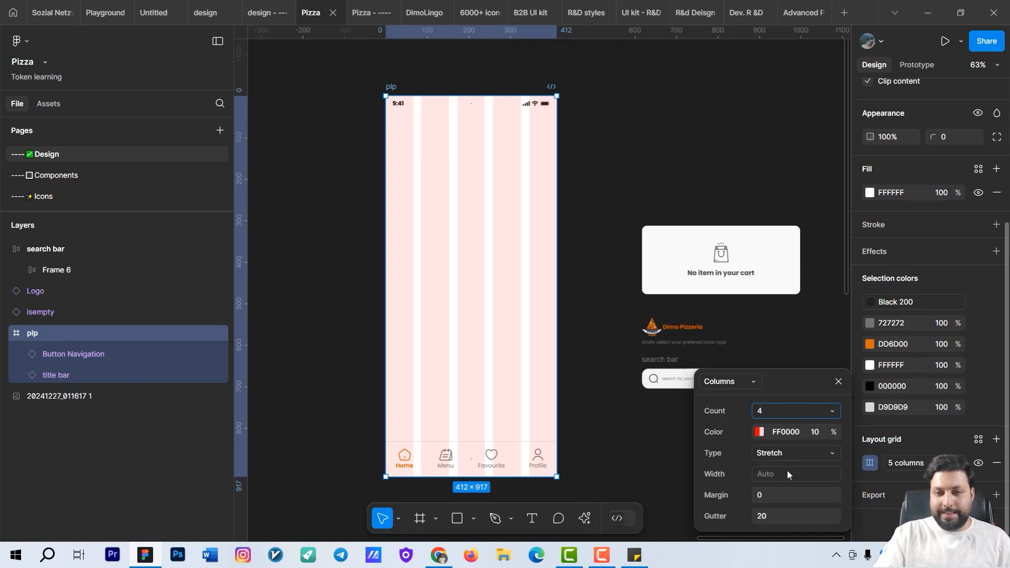
left_click(779, 496)
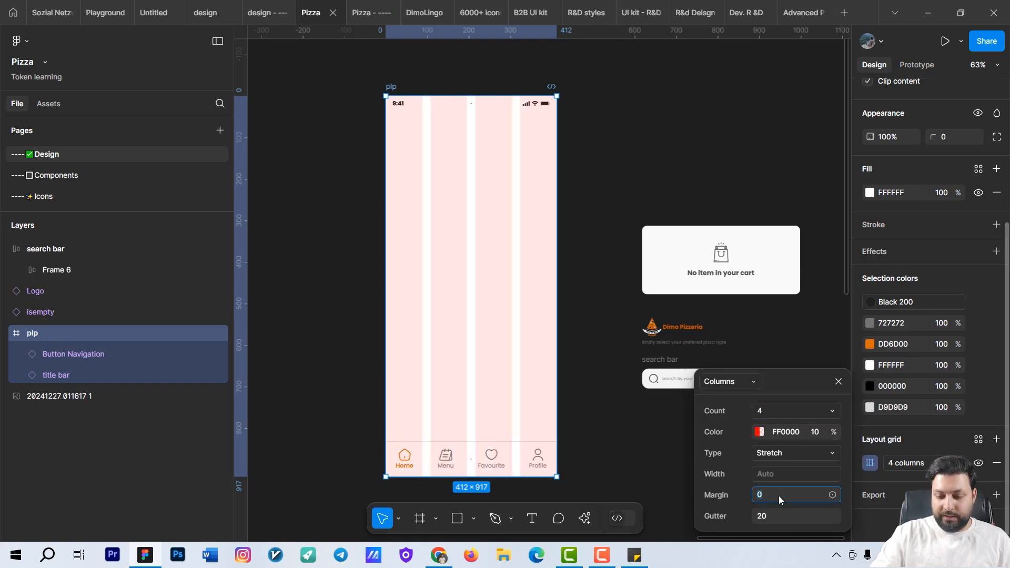
type("16")
left_click(790, 515)
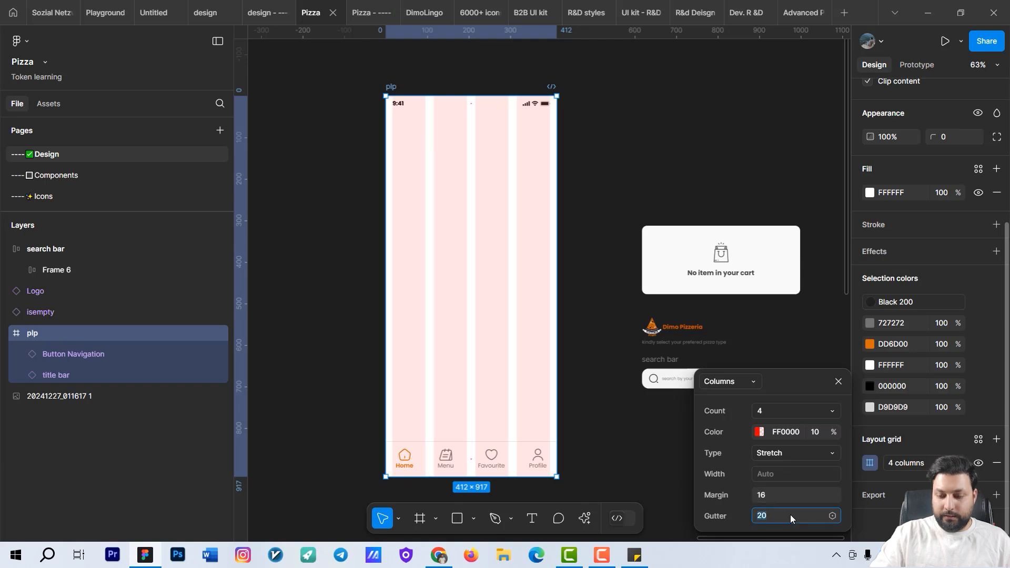
type("16")
key("Return")
- Set the gutter of the plp column grid to 24
scroll(582, 146, "up", 5)
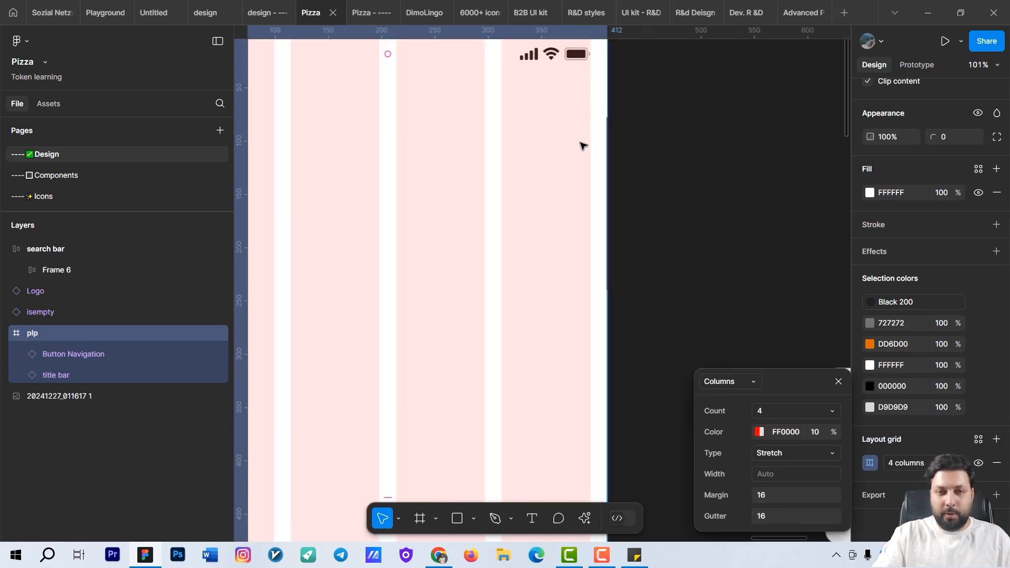
scroll(583, 146, "up", 2)
left_click_drag(622, 178, 694, 236)
scroll(554, 211, "down", 3)
left_click_drag(566, 216, 605, 210)
left_click(776, 519)
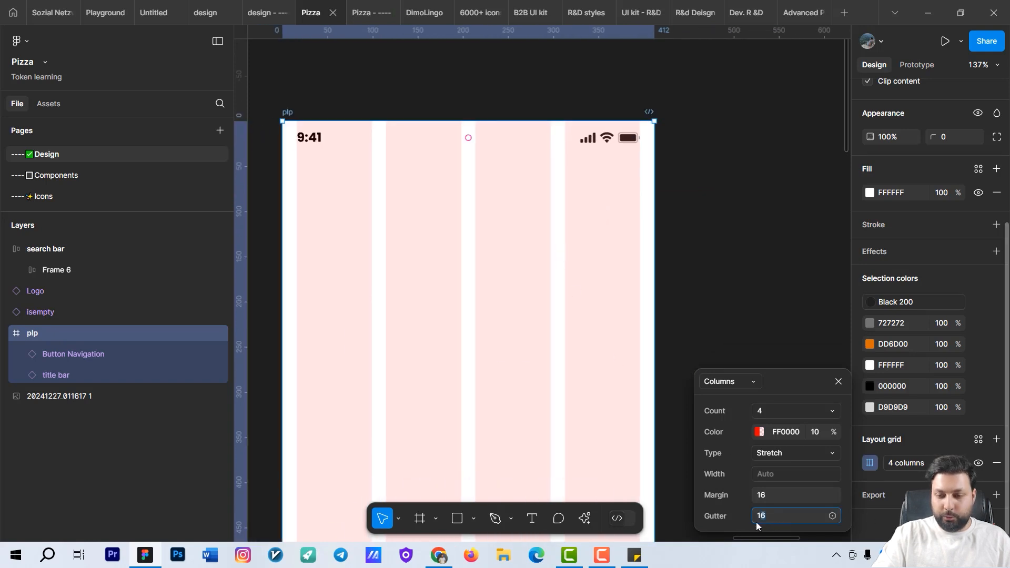
key("Return")
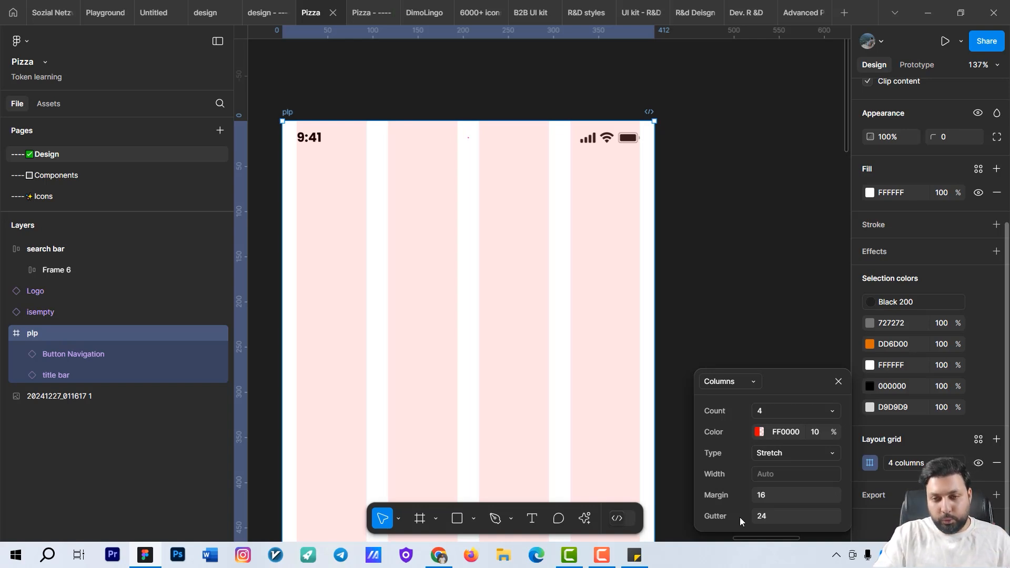
- Change the color of the plp column grid to a neutral grey tone
left_click_drag(769, 299, 760, 239)
scroll(641, 273, "down", 1)
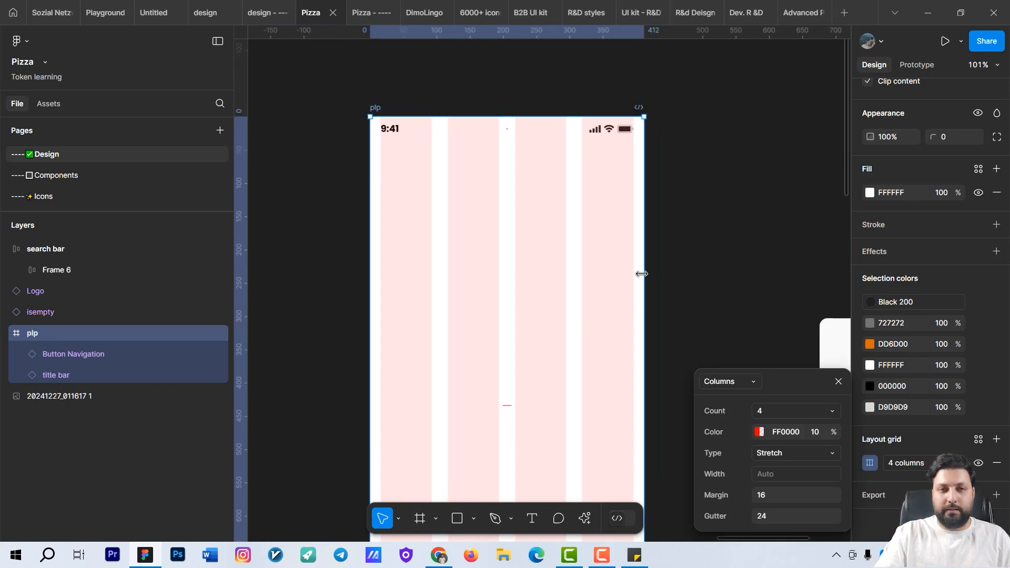
left_click_drag(653, 284, 643, 266)
scroll(691, 269, "down", 3)
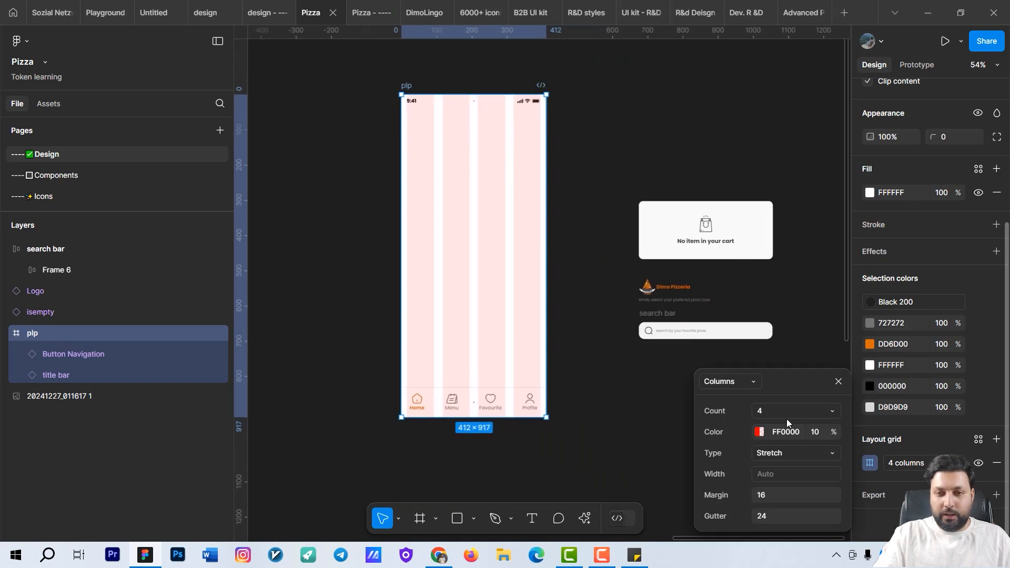
left_click(759, 432)
left_click_drag(634, 329, 519, 240)
left_click(622, 159)
- Move the Logo instance into the plp frame below the title bar, on the first column's edge at X 16, Y 57
scroll(615, 181, "up", 3)
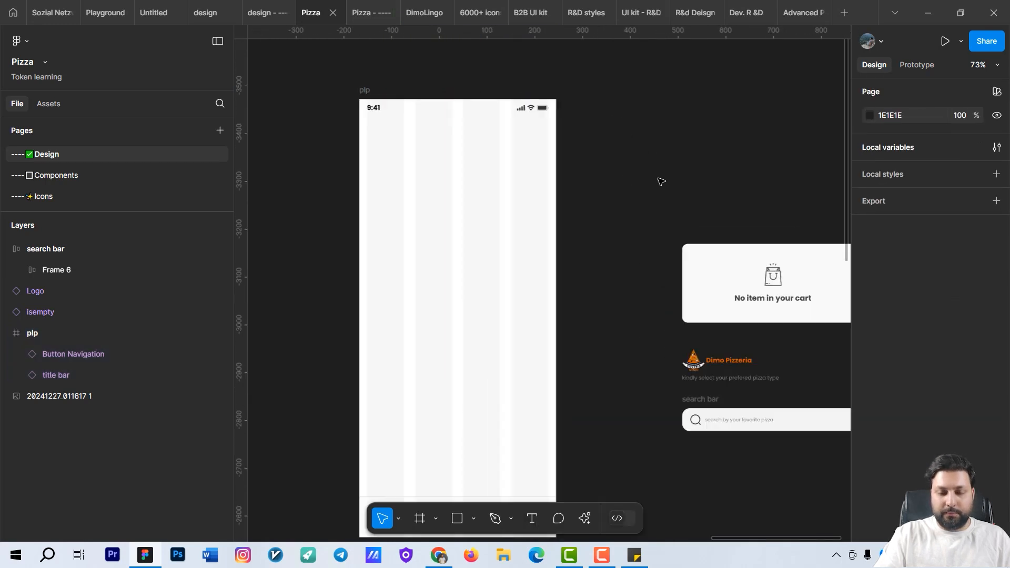
scroll(670, 348, "down", 2)
left_click_drag(738, 313, 468, 149)
scroll(474, 153, "up", 6)
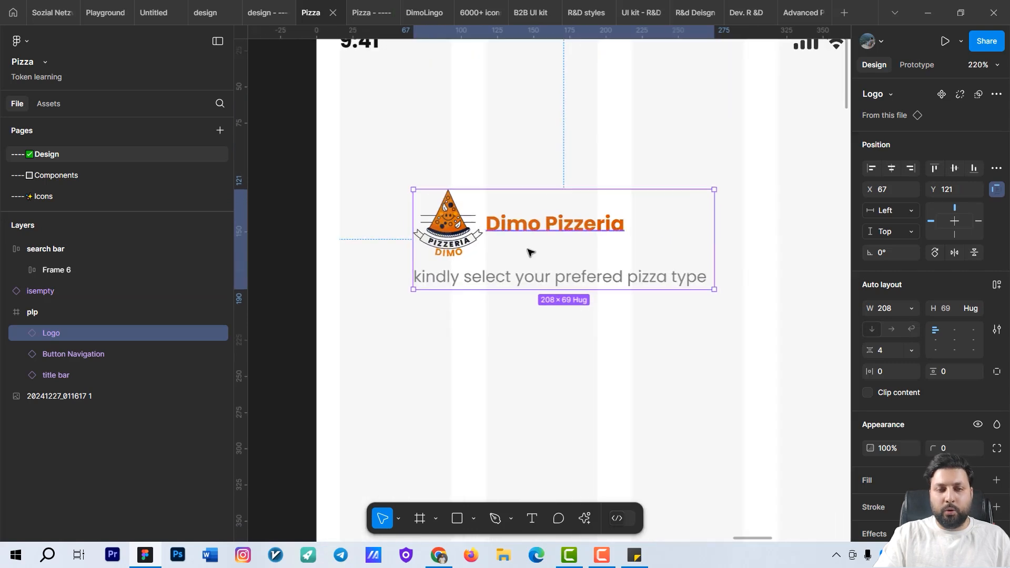
scroll(578, 295, "left", 3)
left_click_drag(582, 282, 535, 177)
scroll(562, 300, "up", 3)
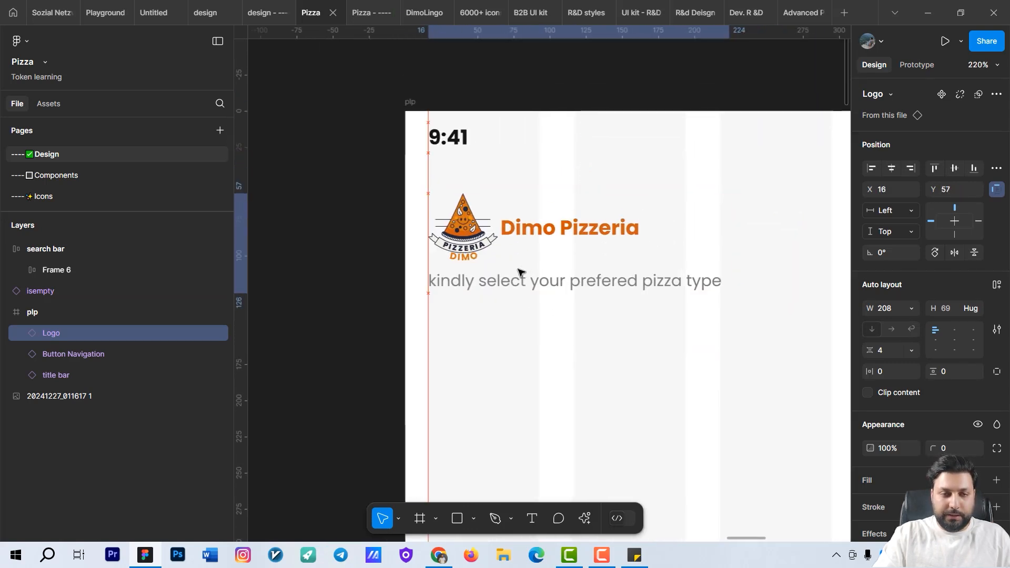
- Nudge the Logo vertically to Y 53 so it sits 16 px below the title bar
key("alt")
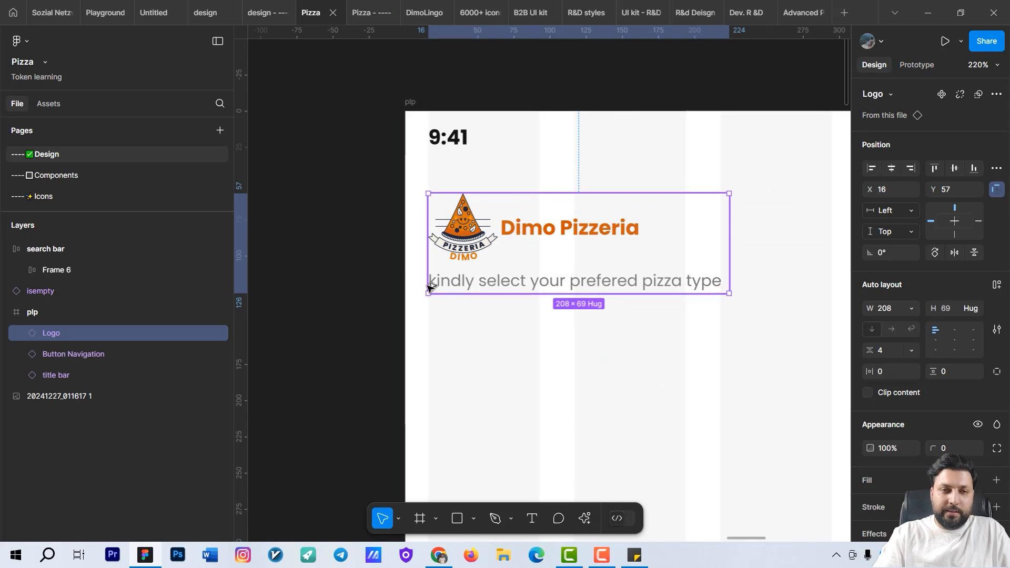
key("alt")
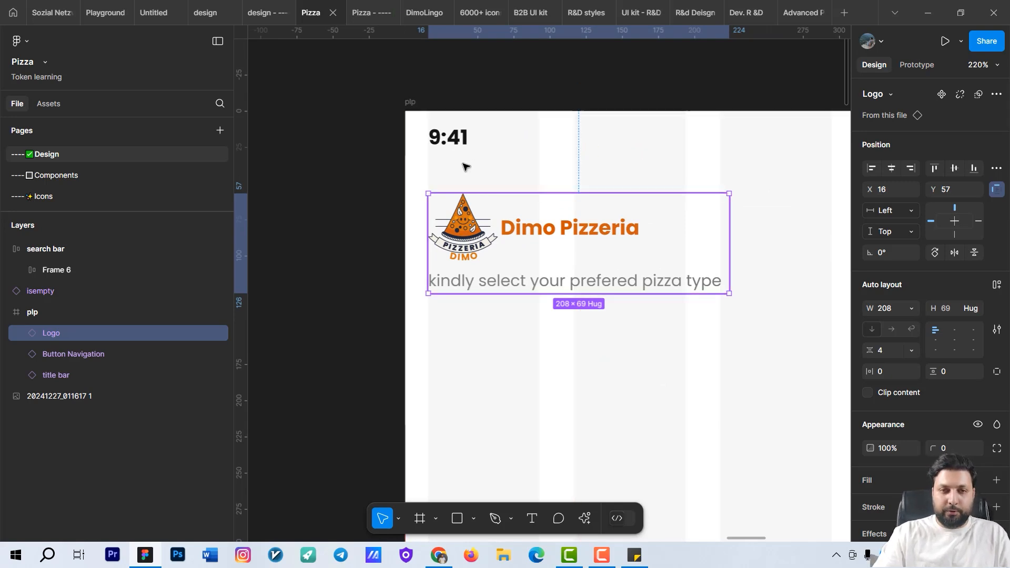
key("Up")
key("Up")
key("Up")
key("Up")
key("Up")
key("Up")
key("Up")
key("Up")
key("alt")
key("Down")
key("Down")
key("Down")
key("Down")
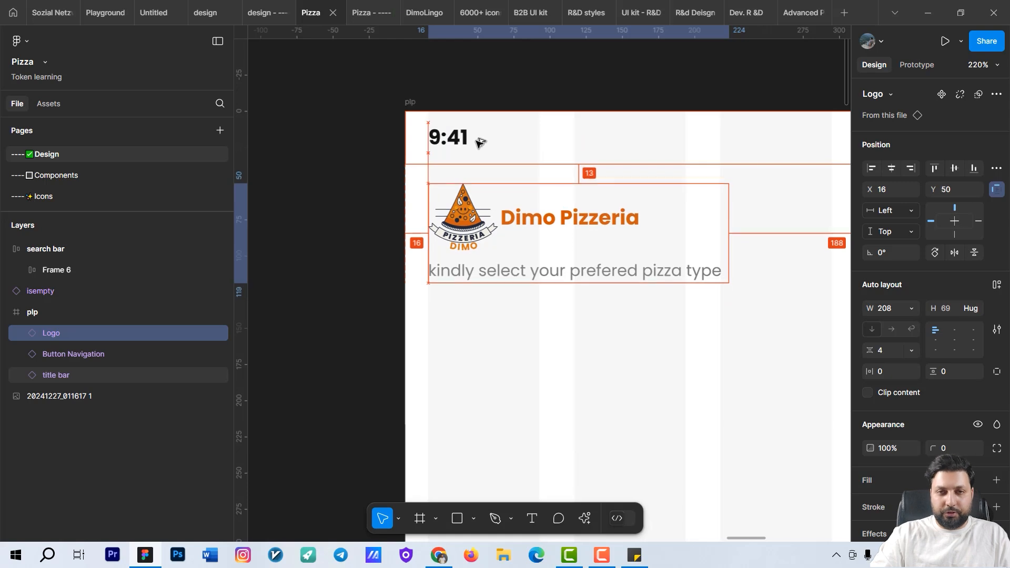
- Move the search bar into the plp frame below the Logo, placing it within the grid margins at X 16, Y 159
scroll(480, 142, "down", 8)
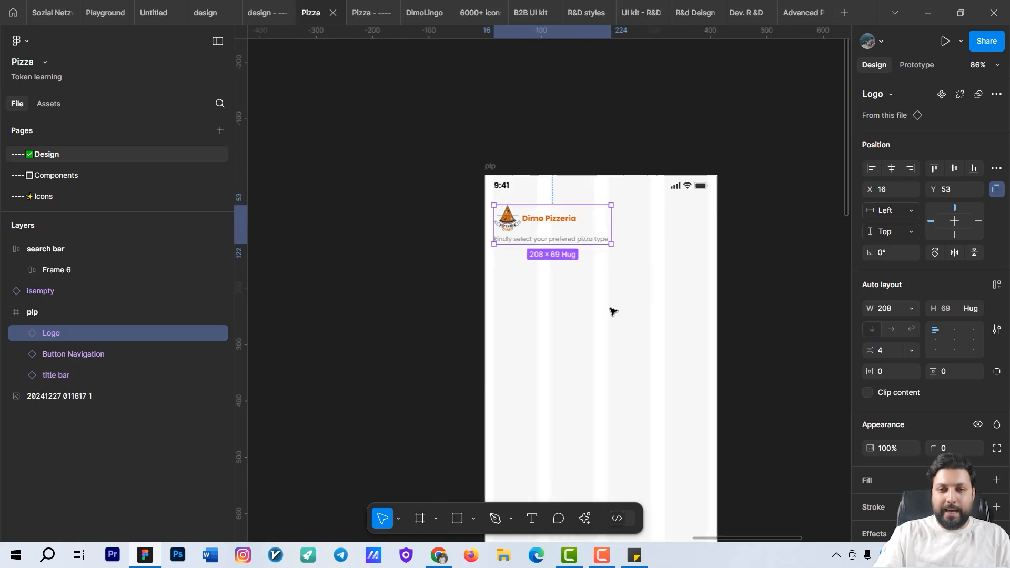
left_click(667, 346)
left_click_drag(667, 347, 420, 226)
scroll(457, 270, "up", 4)
scroll(458, 270, "up", 3)
scroll(457, 270, "left", 2)
left_click_drag(559, 334, 531, 284)
scroll(532, 285, "up", 3)
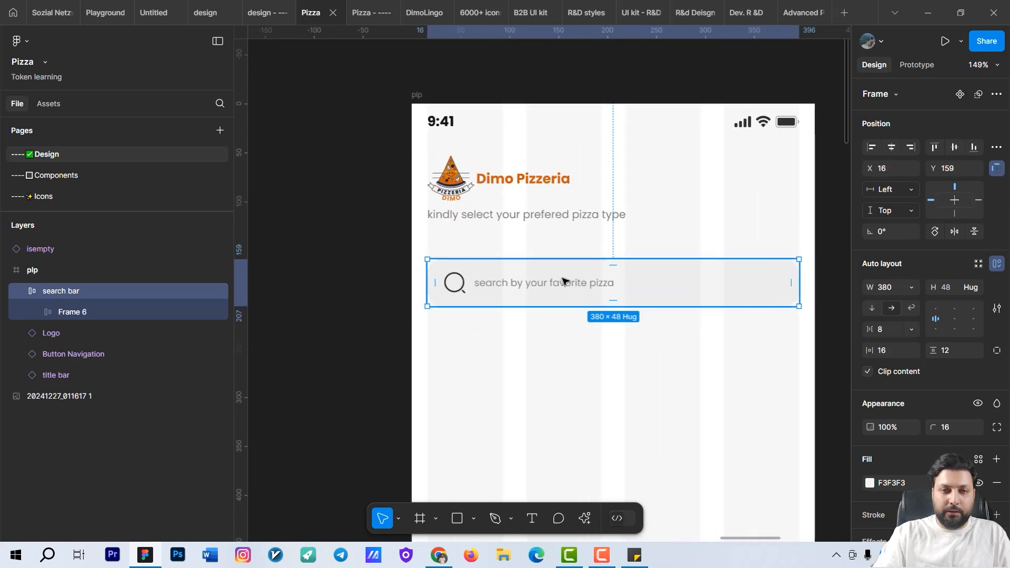
- Nudge the search bar up to Y 138, leaving a 16 px gap below the Logo
key("shift+Up")
key("shift+Up")
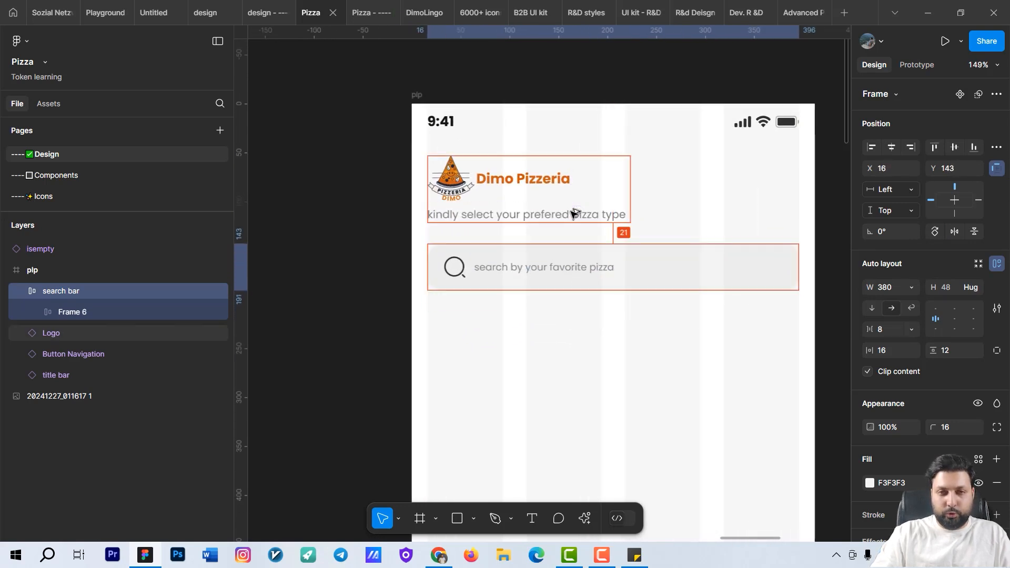
key("alt+Up")
key("alt+Up")
key("alt+Up")
key("alt+Up")
key("alt+Up")
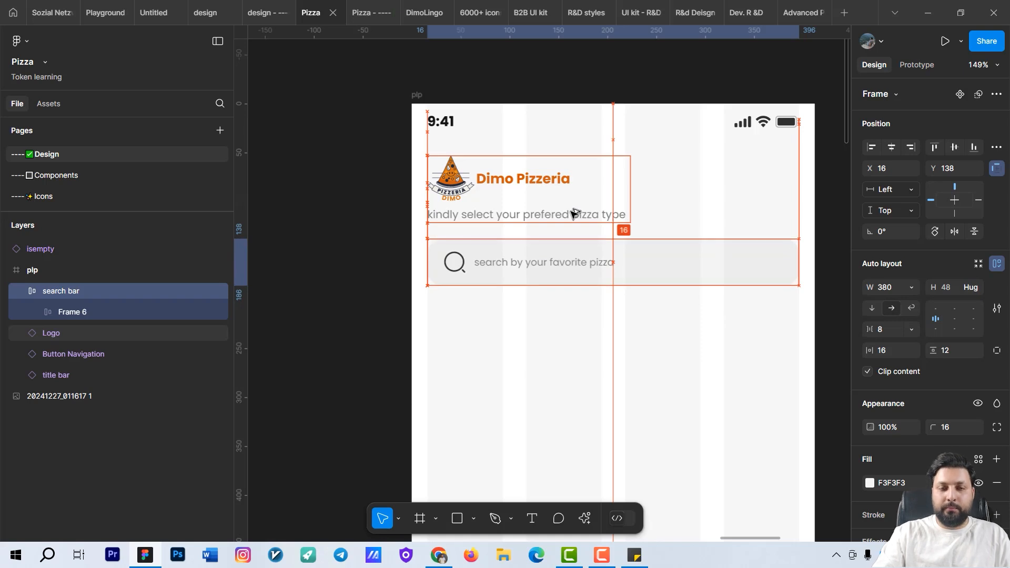
- Delete the isempty cart instance beside the plp frame
scroll(616, 245, "down", 4)
scroll(573, 263, "right", 5)
scroll(574, 263, "down", 2)
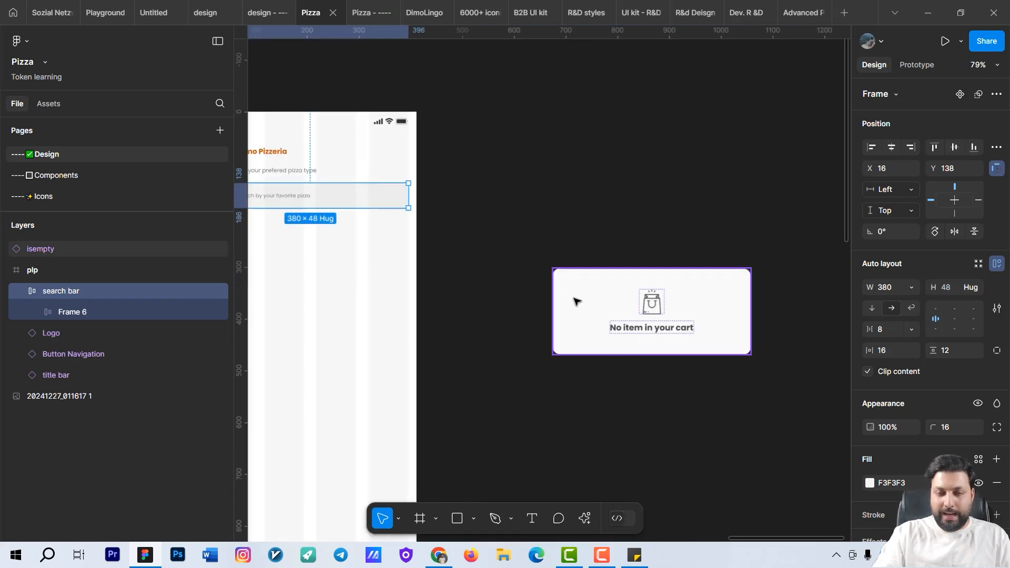
left_click(632, 270)
key("Delete")
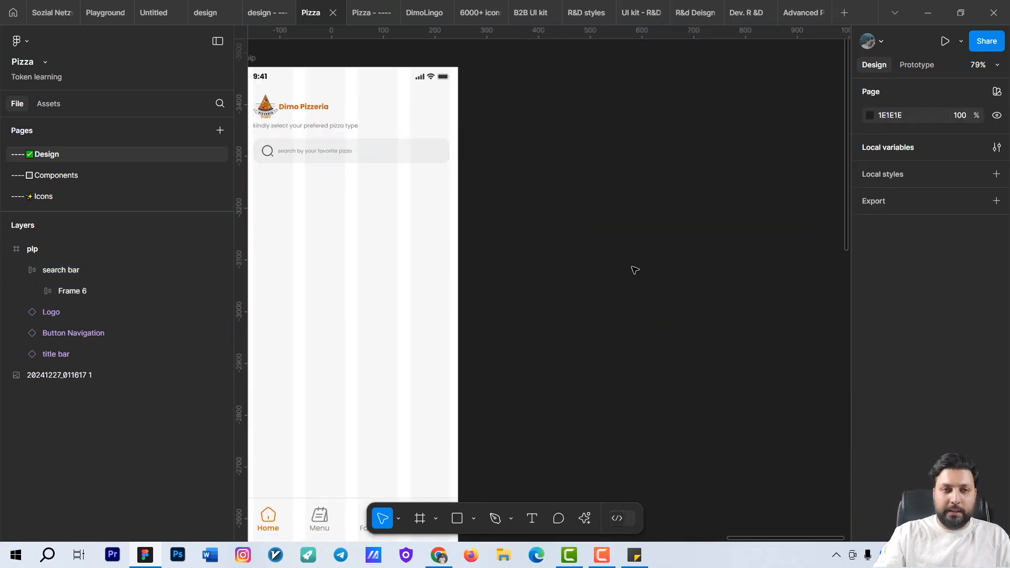
- Copy the shop icon from the icon set on the Icons page
scroll(600, 273, "down", 2)
scroll(417, 164, "up", 3)
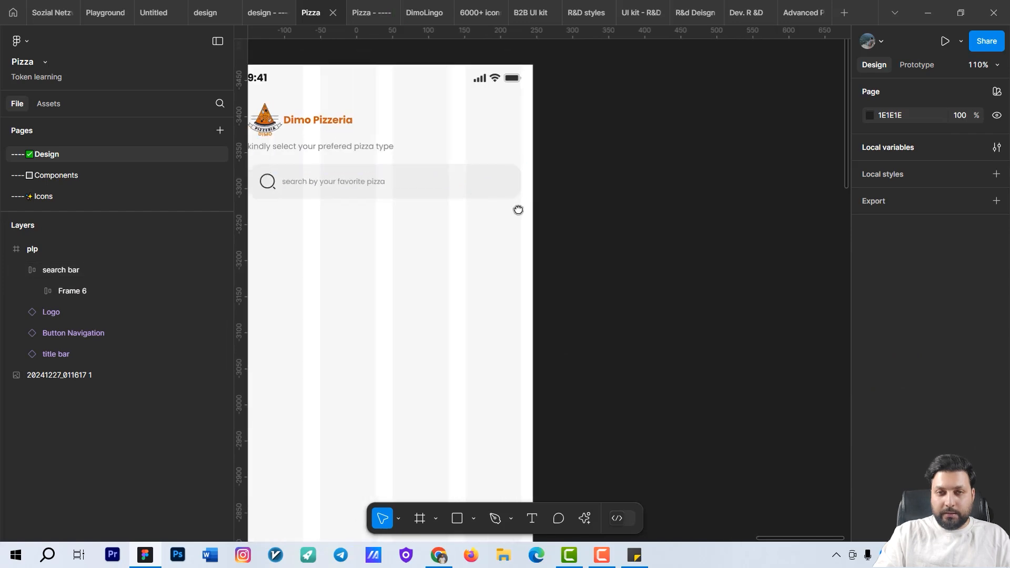
scroll(579, 205, "left", 3)
scroll(578, 205, "up", 2)
left_click(68, 197)
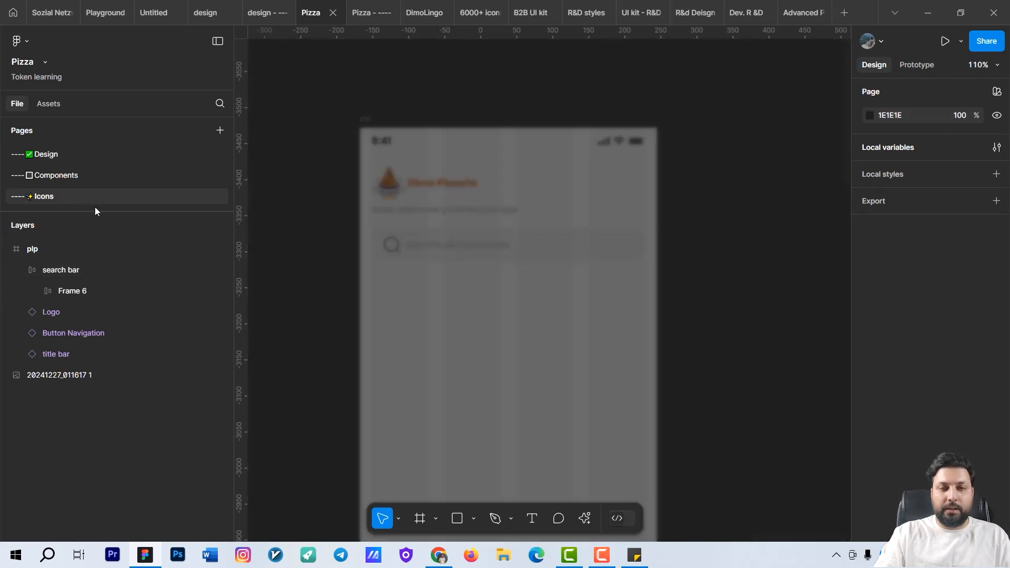
scroll(670, 213, "up", 5)
left_click_drag(604, 285, 787, 285)
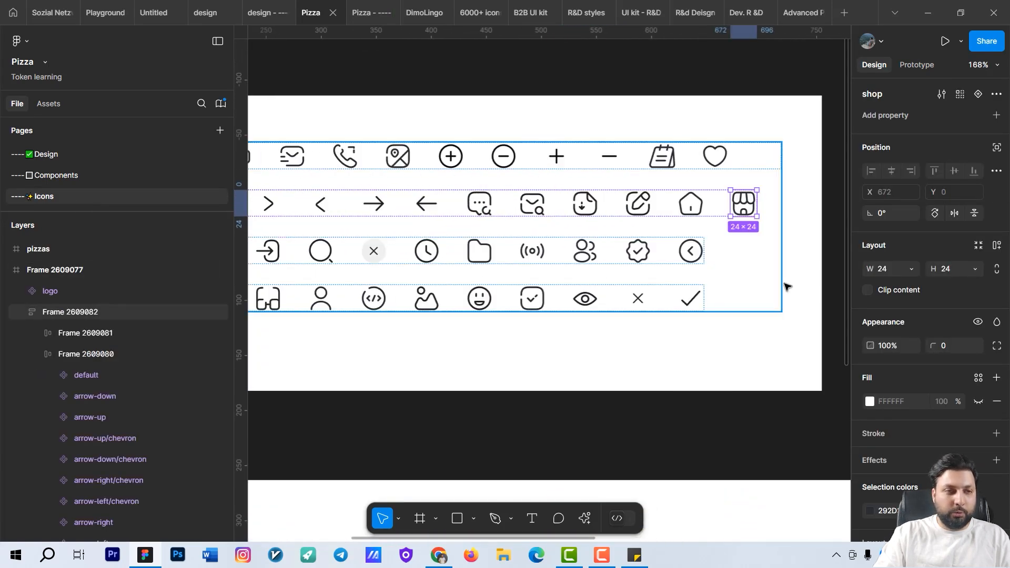
left_click(705, 261)
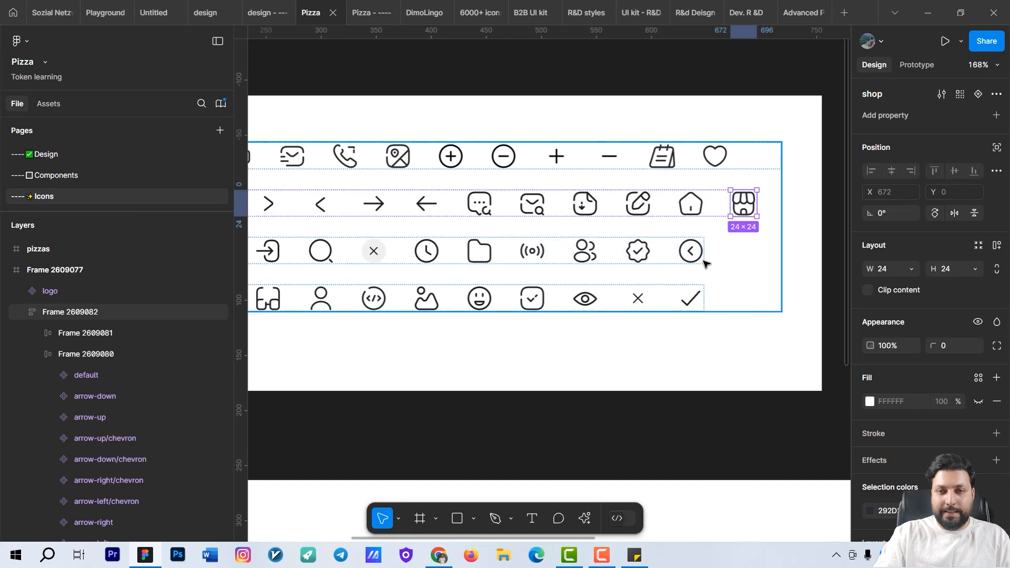
left_click(747, 208)
left_click(746, 207)
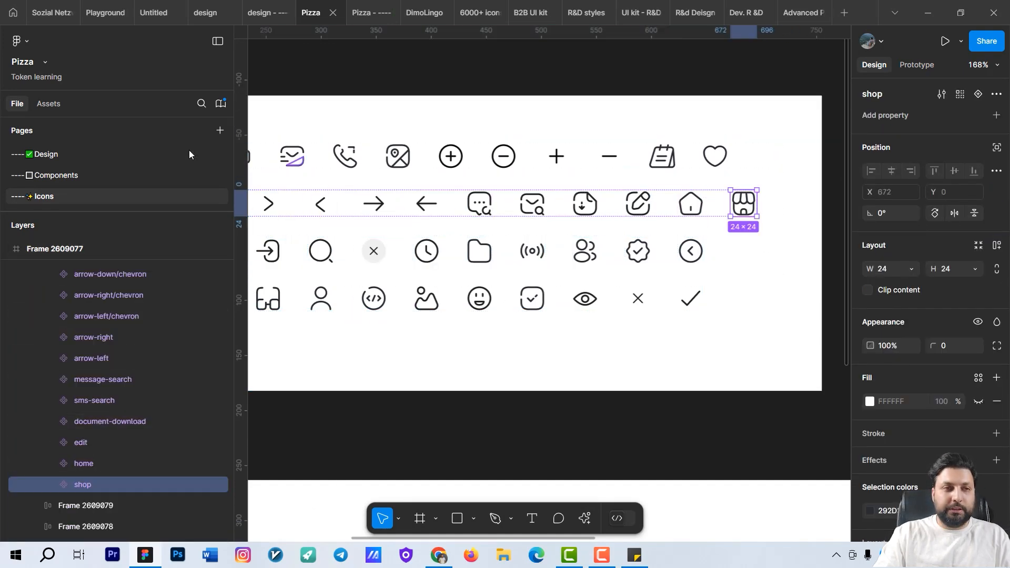
- Paste the shop icon into the plp frame on the Design page and place it opposite the Logo at X 368, Y 72
left_click(61, 154)
left_click(365, 119)
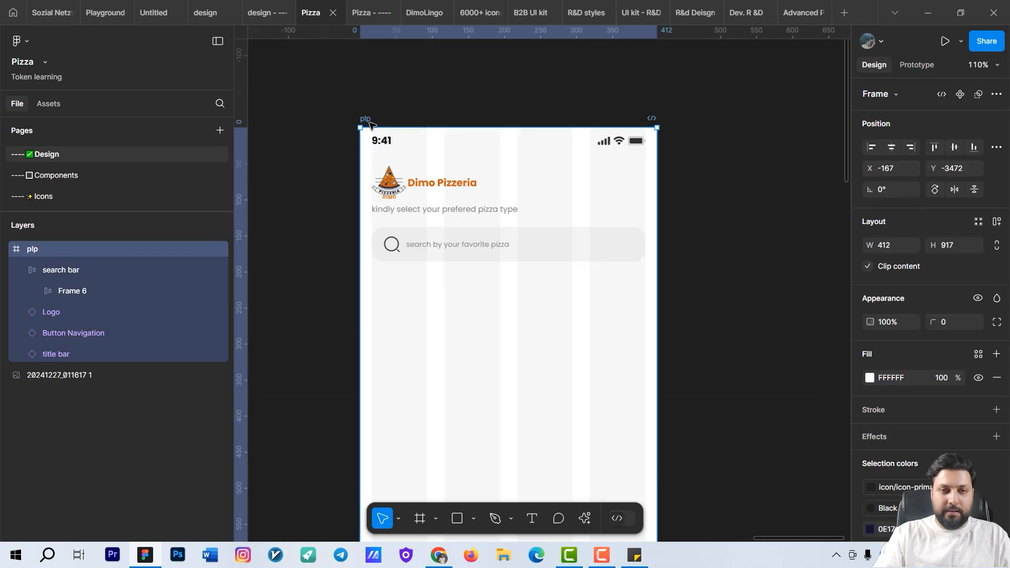
key("ctrl+v")
scroll(515, 146, "up", 3)
left_click_drag(485, 129, 657, 197)
scroll(658, 195, "up", 3)
key("alt")
key("alt")
key("alt")
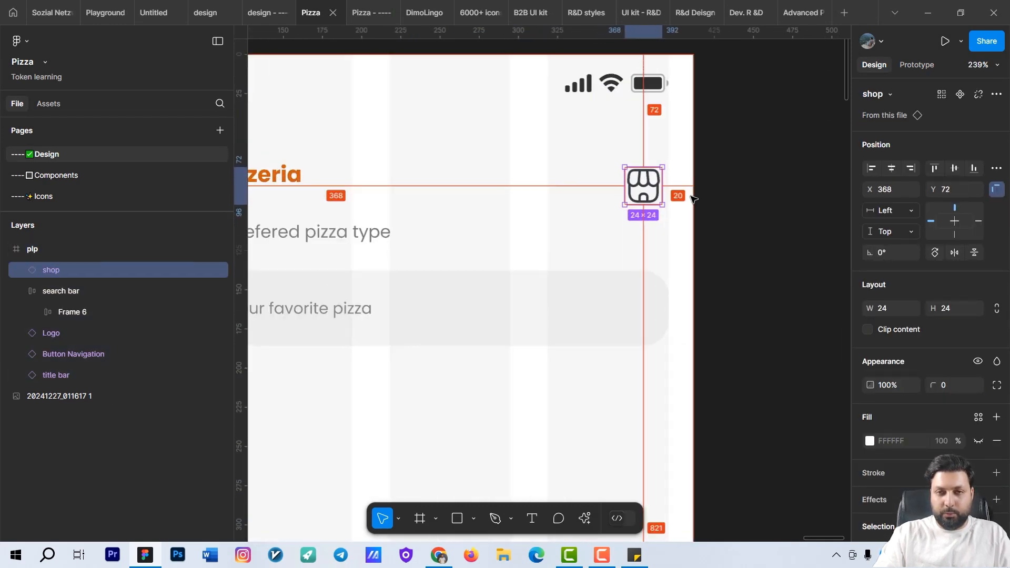
- Nudge the shop icon horizontally to X 372 so it sits 16 px from the plp frame's edge
key("Right")
key("Right")
key("Right")
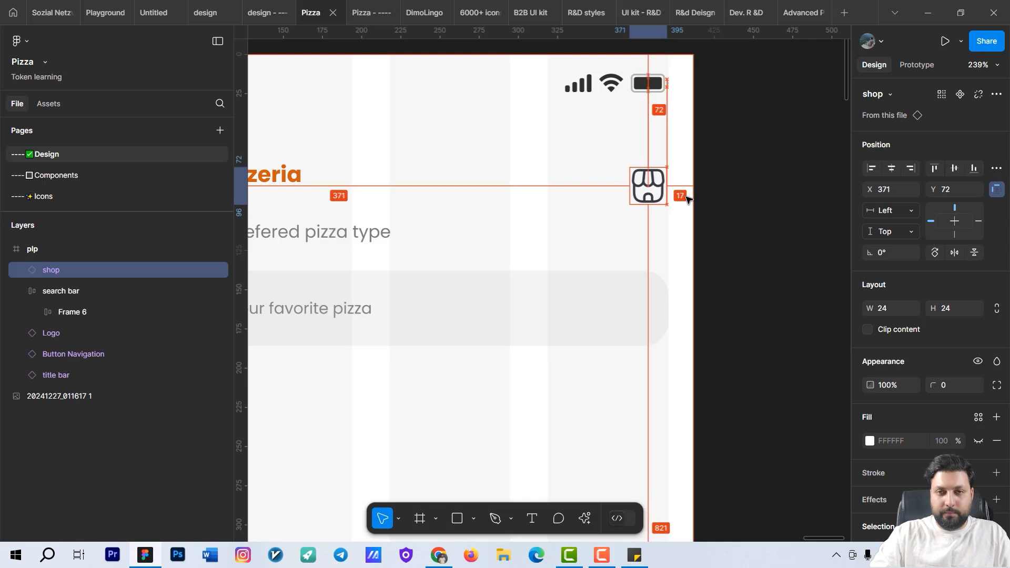
key("Right")
scroll(657, 207, "down", 5)
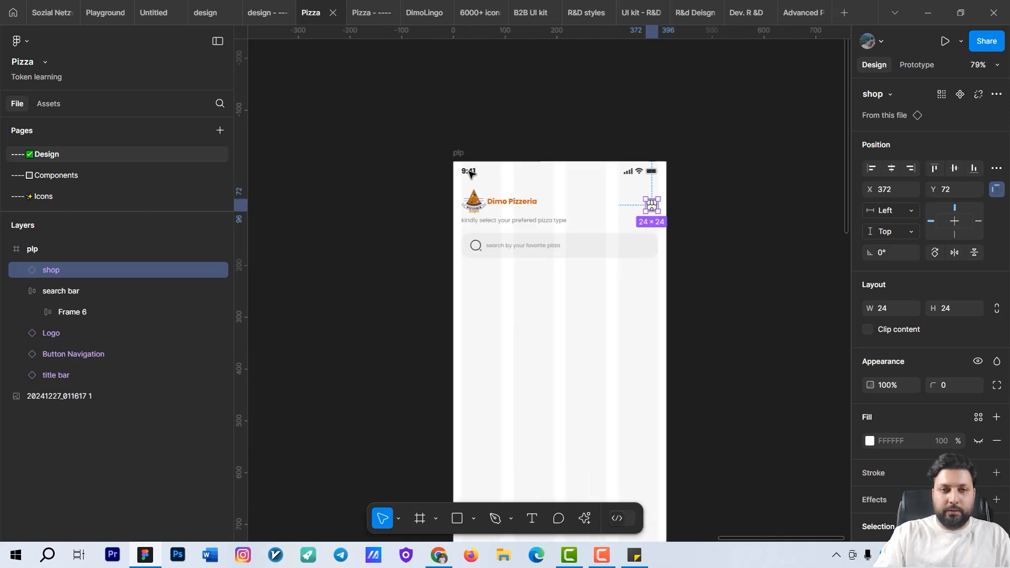
- Preview the plp frame with its shop icon as a prototype, then return to the Pizza design file
left_click(462, 156)
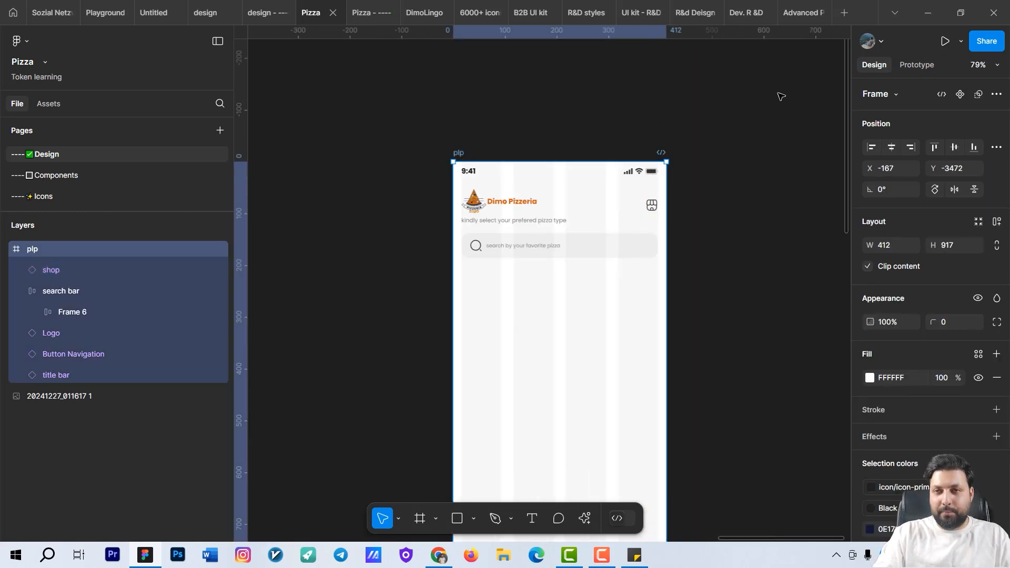
left_click(945, 41)
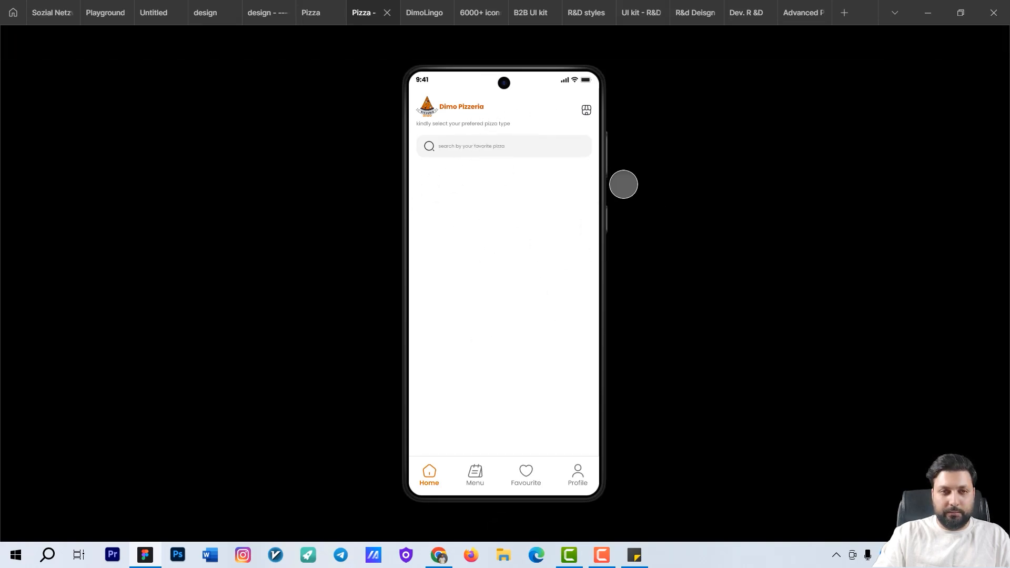
left_click(311, 13)
- Resize the shop icon in the plp header to 32 × 32
scroll(652, 213, "up", 3, "ctrl")
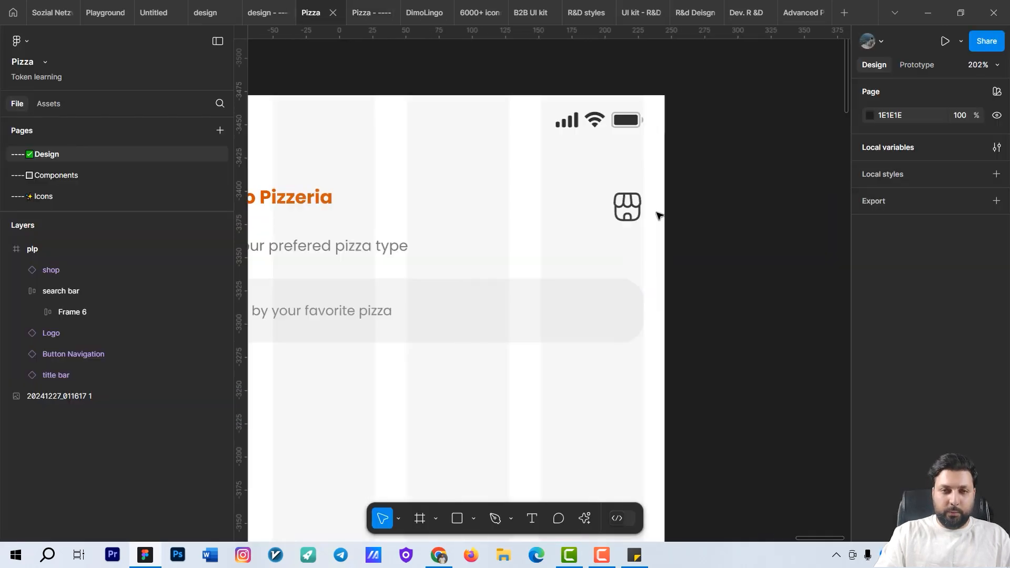
left_click(643, 211)
scroll(712, 247, "down", 3, "ctrl")
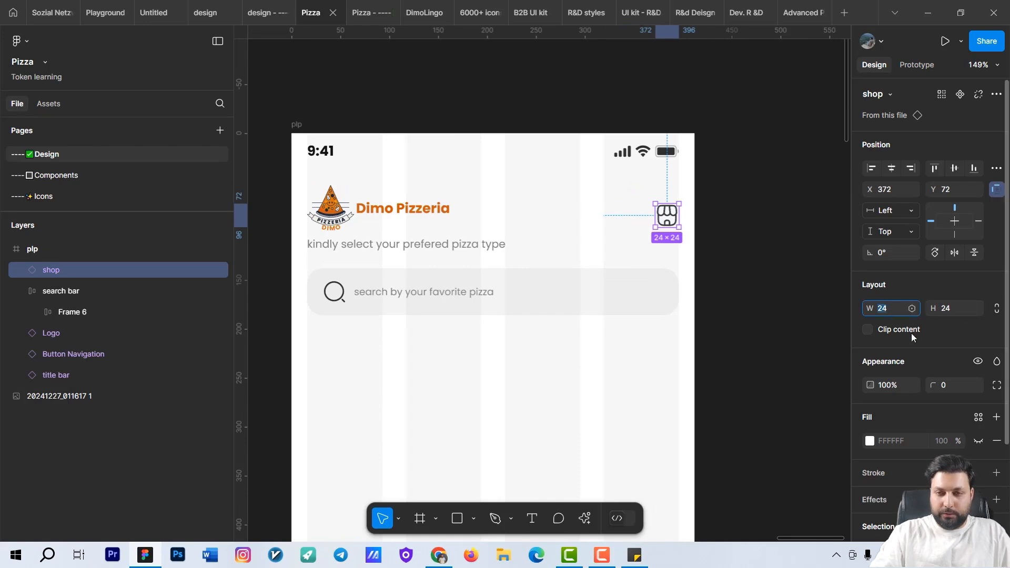
key("Tab")
type("32")
key("Return")
key("Return")
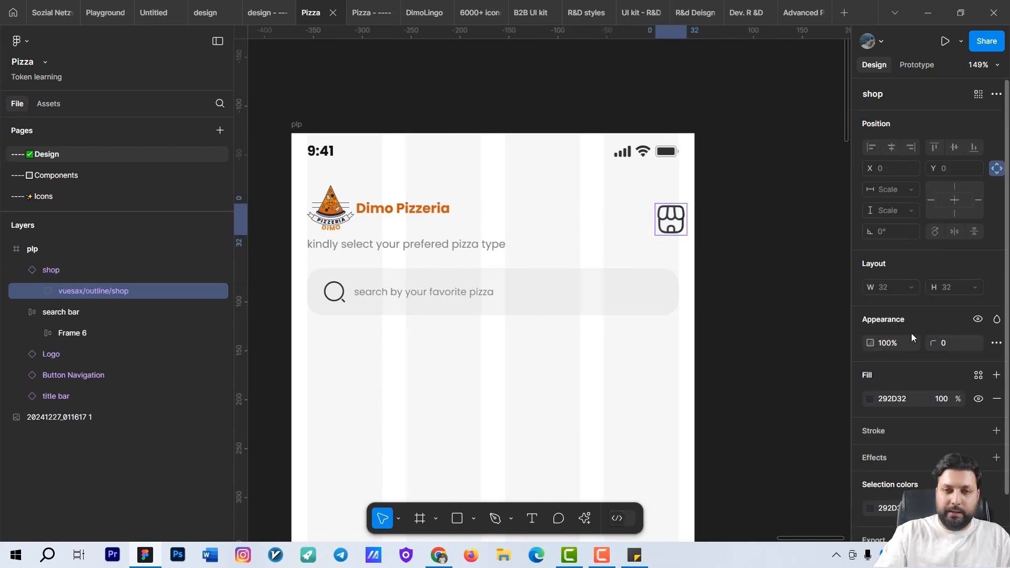
- Move the enlarged shop icon to X 364, Y 69, restoring its 16 px margin to the plp frame's edge
left_click(711, 221)
left_click_drag(677, 228, 737, 261)
key("alt")
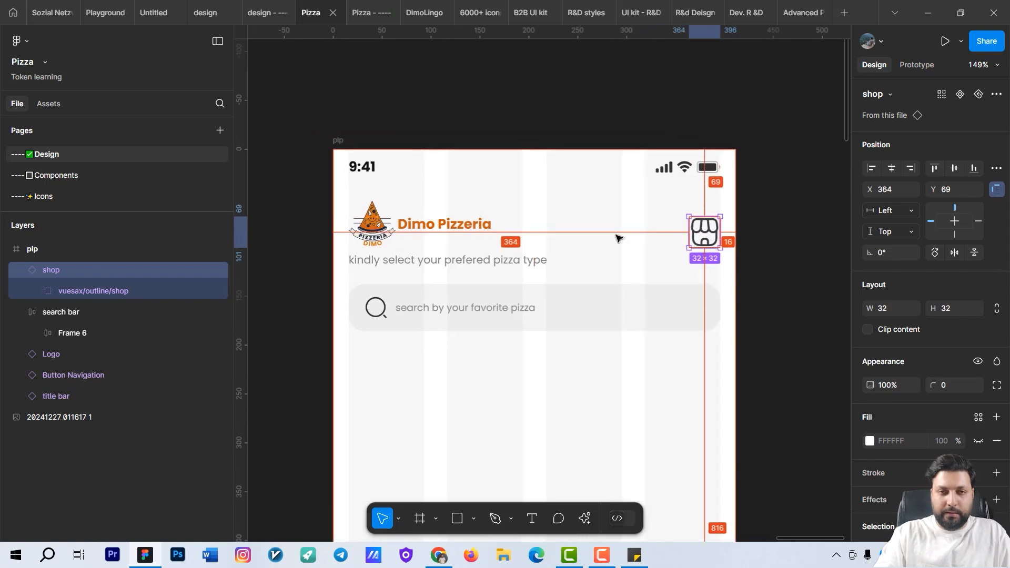
- Align the top edges of the shop icon and the Logo at Y 53
left_click(484, 242, "shift")
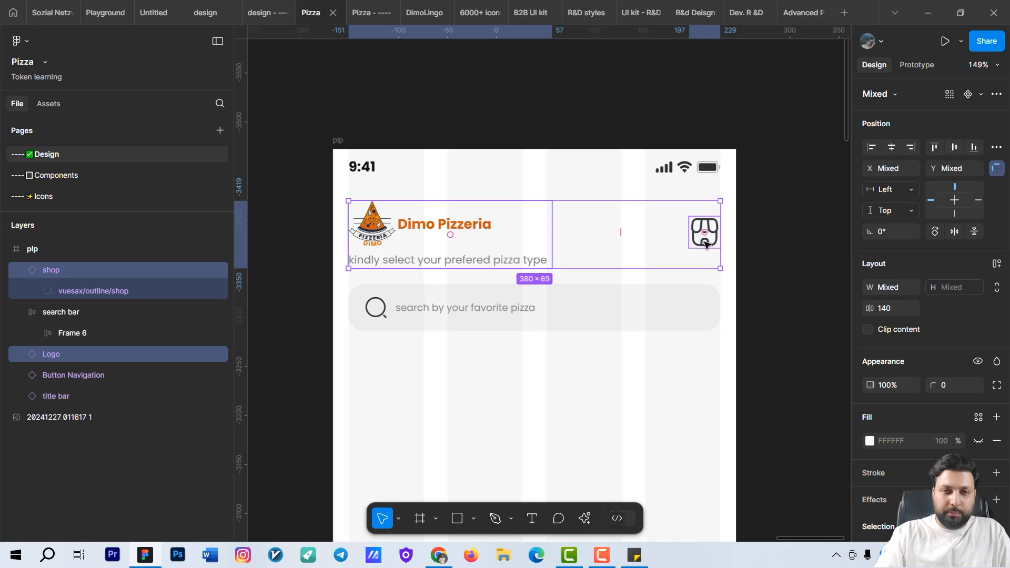
key("alt+w")
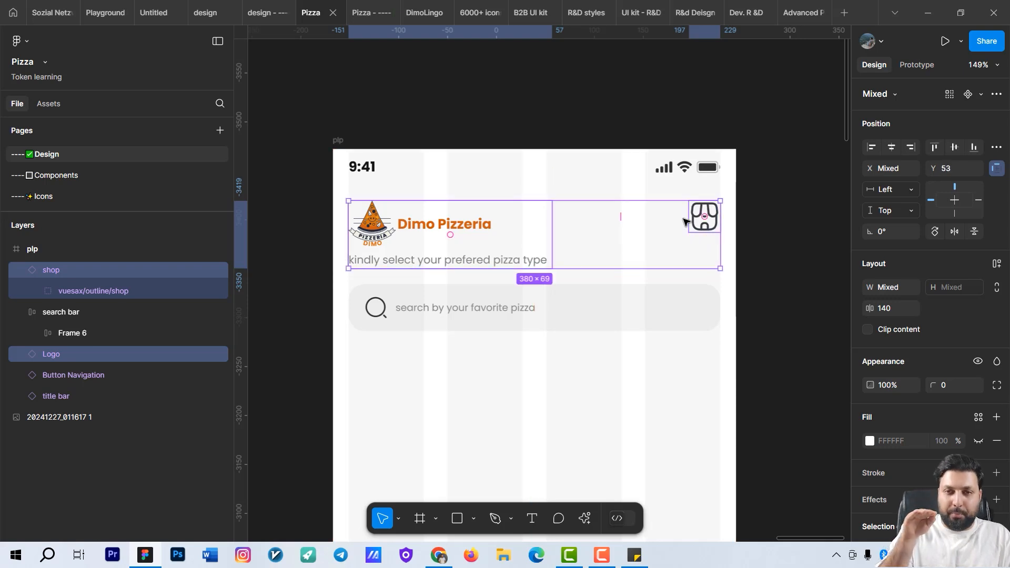
left_click(743, 285)
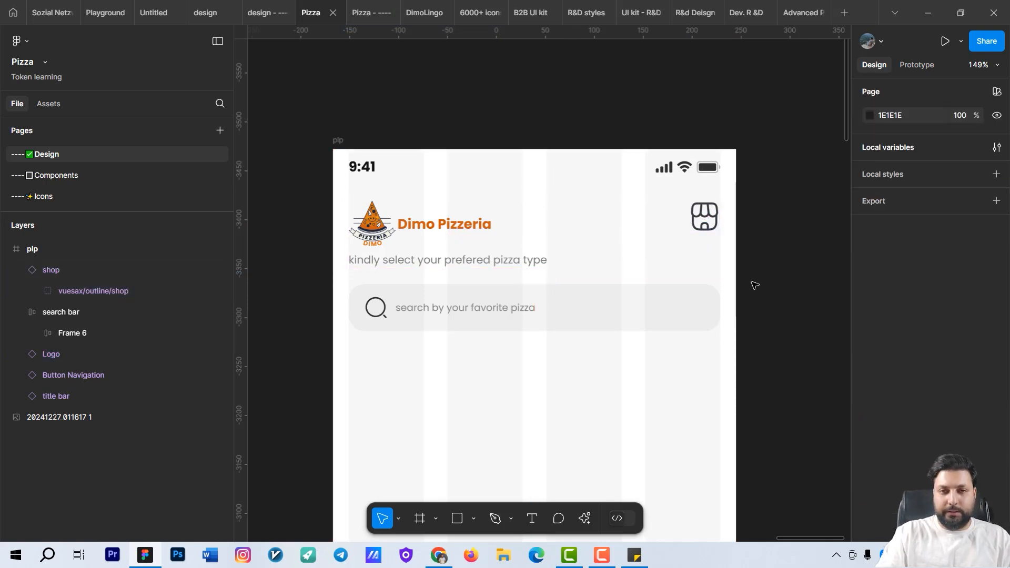
- Preview the plp frame again to check the enlarged, top-aligned shop icon, then return to the design file
scroll(777, 288, "down", 2)
left_click(410, 148)
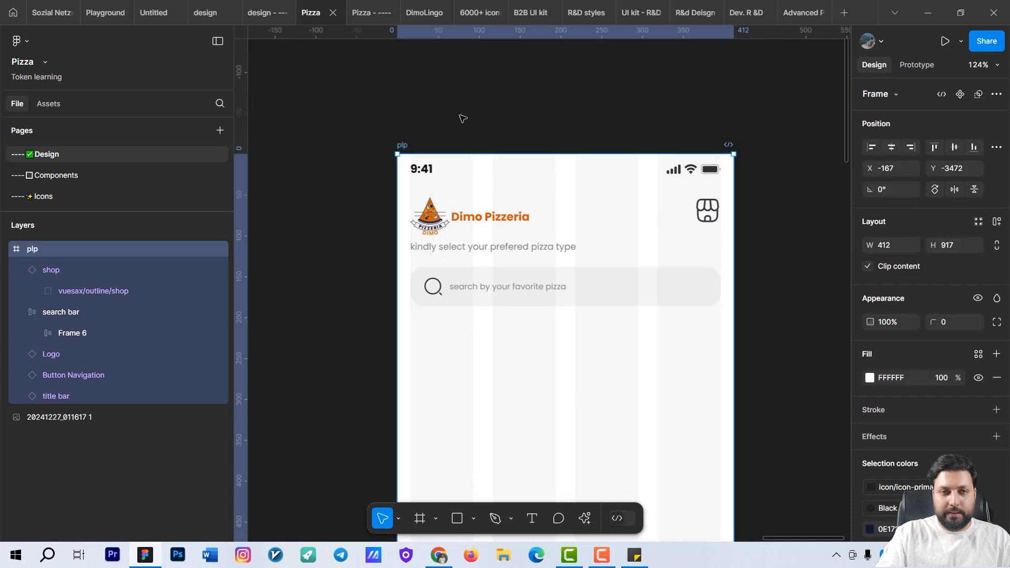
key("ctrl+alt+Return")
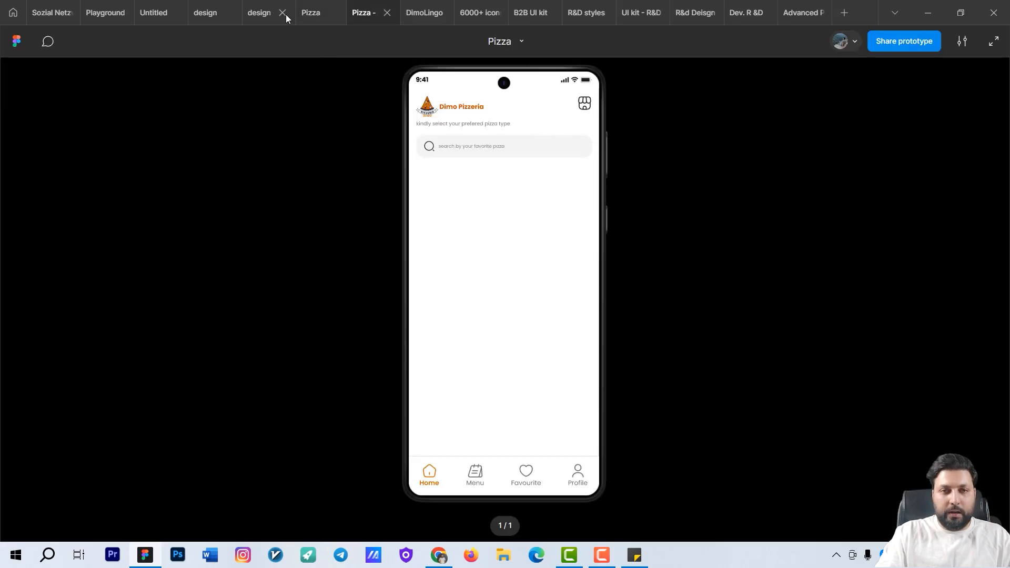
left_click(313, 13)
- Move the shop icon, Logo and search bar down together by 8 px in the plp frame
left_click(708, 211)
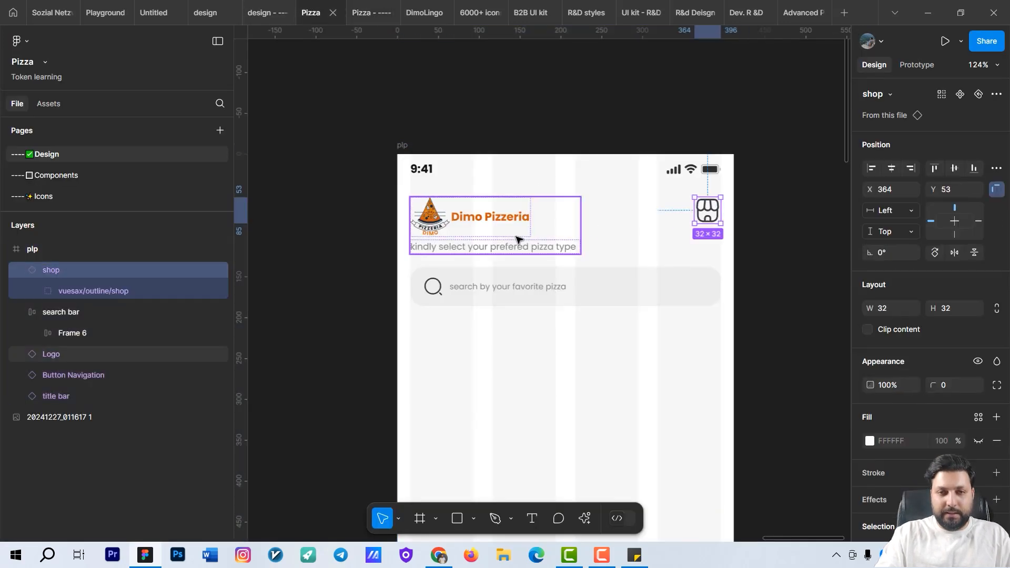
left_click(517, 240, "shift")
left_click(558, 286, "shift")
key("shift+Down")
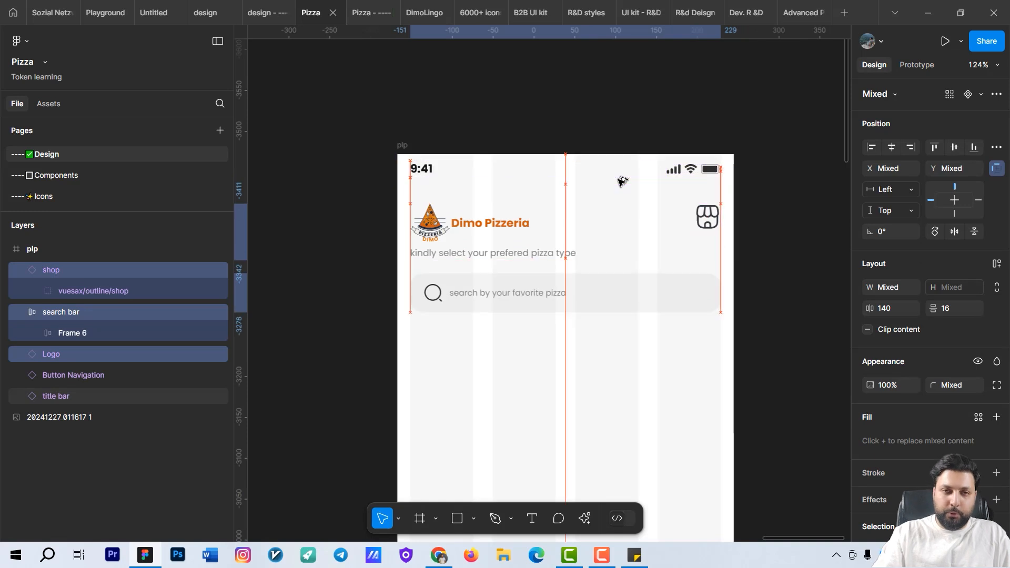
key("alt")
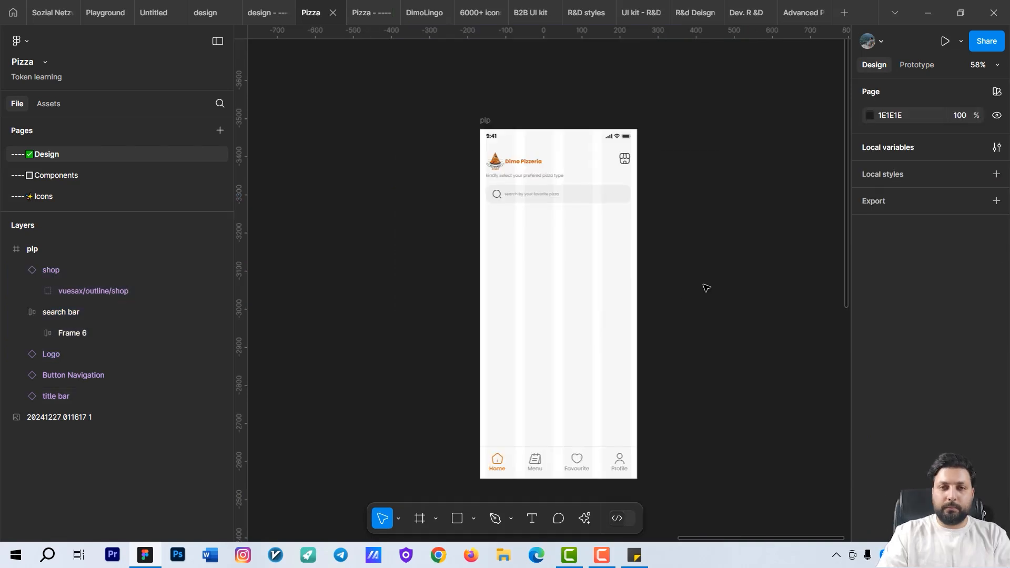
- Draw a product card frame of 178 × 269 below the search bar at X 16, Y 285, spanning the first two grid columns
key("shift+0")
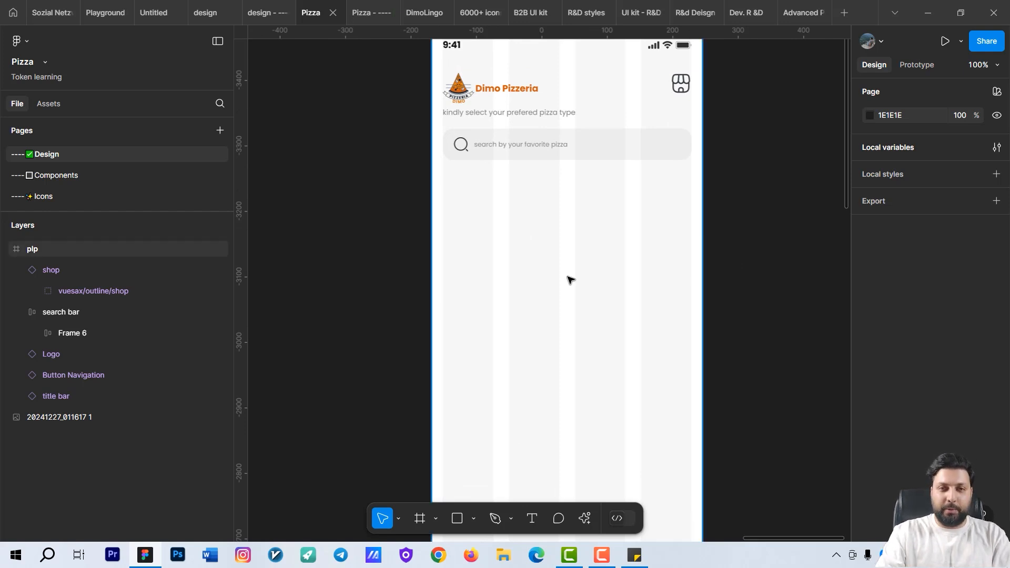
key("shift+1")
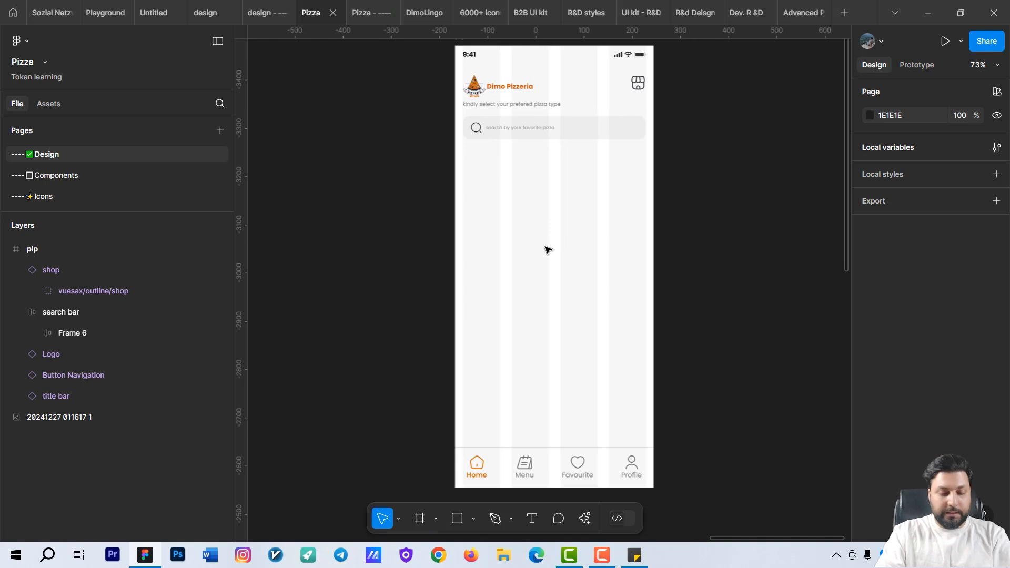
key("f")
scroll(502, 211, "up", 5, "ctrl")
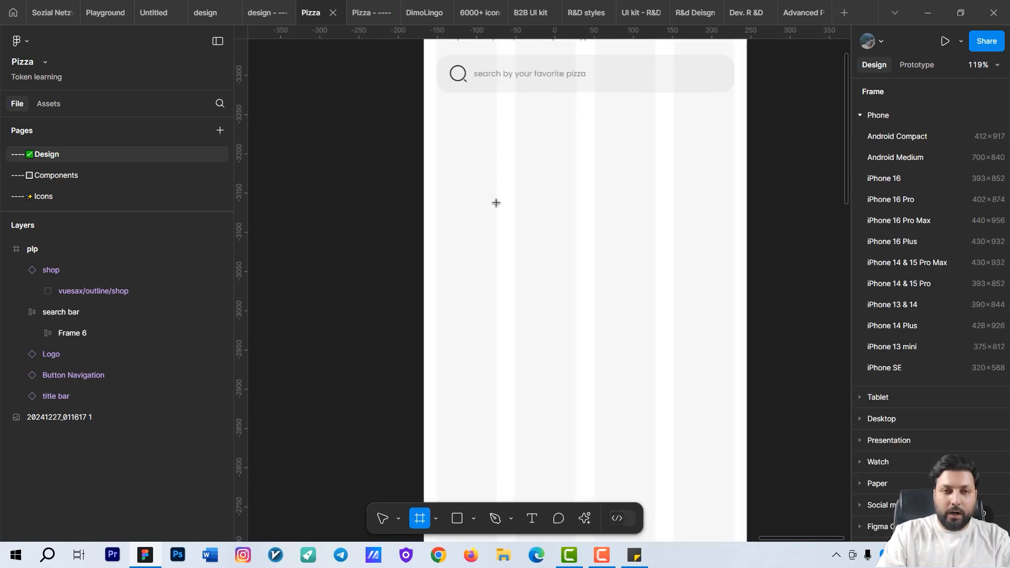
scroll(593, 205, "down", 3, "ctrl")
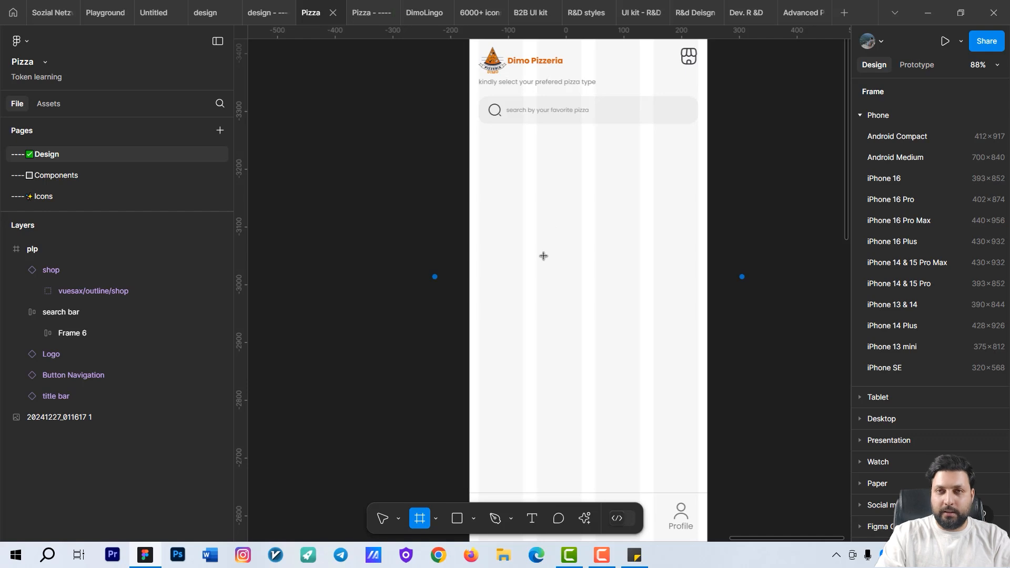
scroll(514, 214, "up", 3, "ctrl")
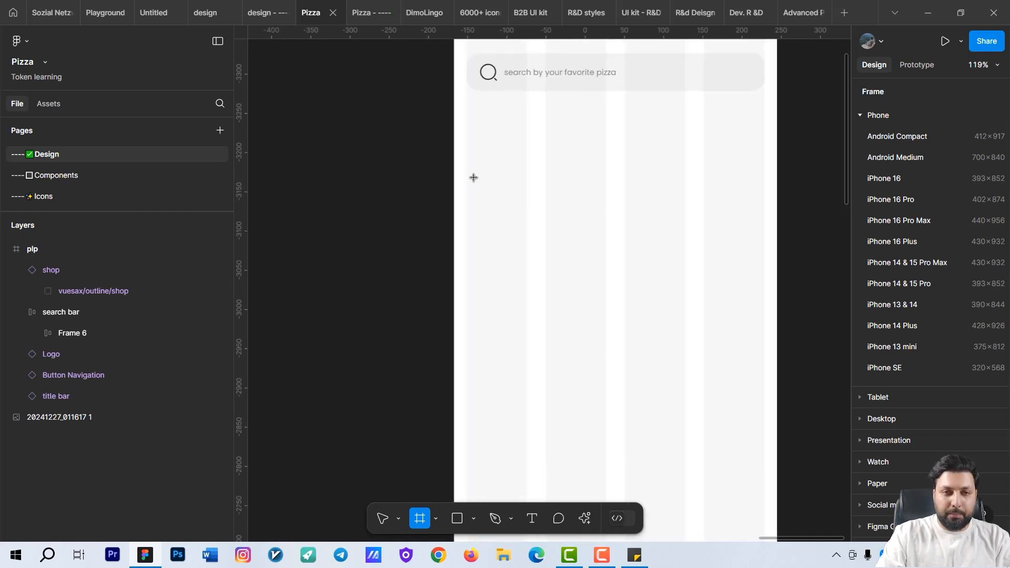
mouse_move(466, 162)
left_mouse_down()
mouse_move(511, 261)
mouse_move(605, 321)
mouse_move(606, 373)
left_mouse_up()
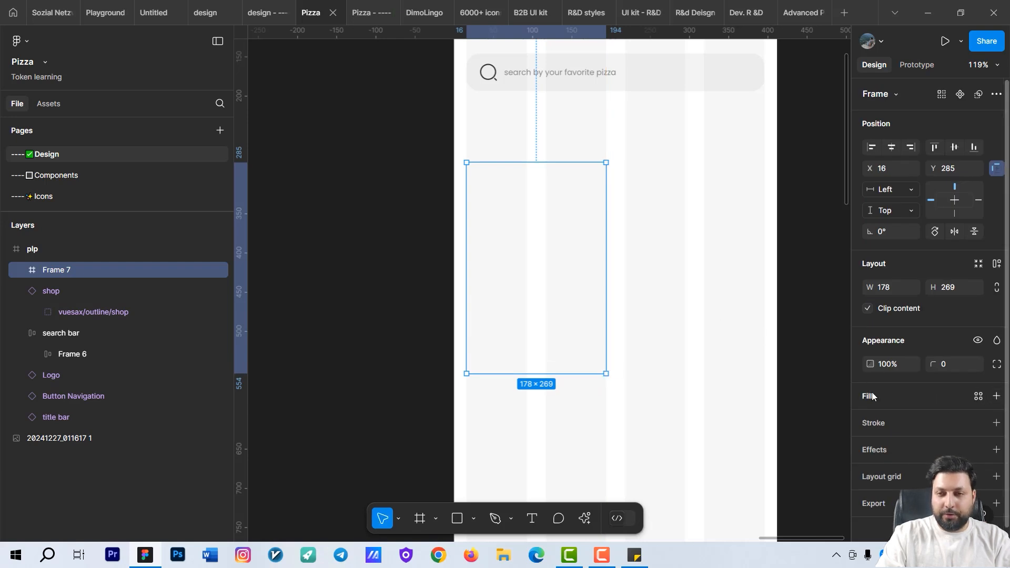
- Give the new card frame a dark 1D1D1D fill and a corner radius of 16
left_click(996, 396)
left_click(870, 420)
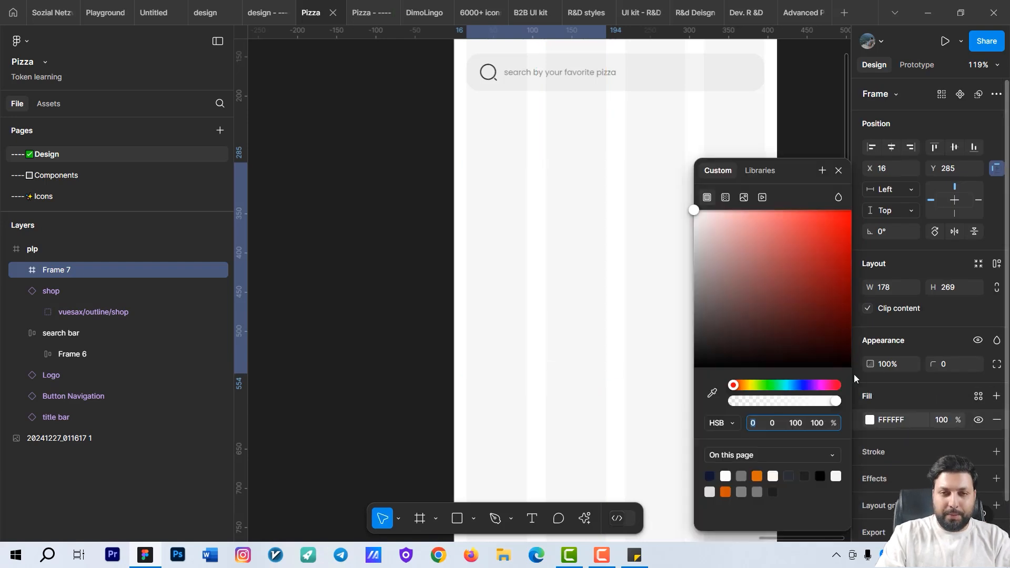
left_click_drag(710, 316, 695, 351)
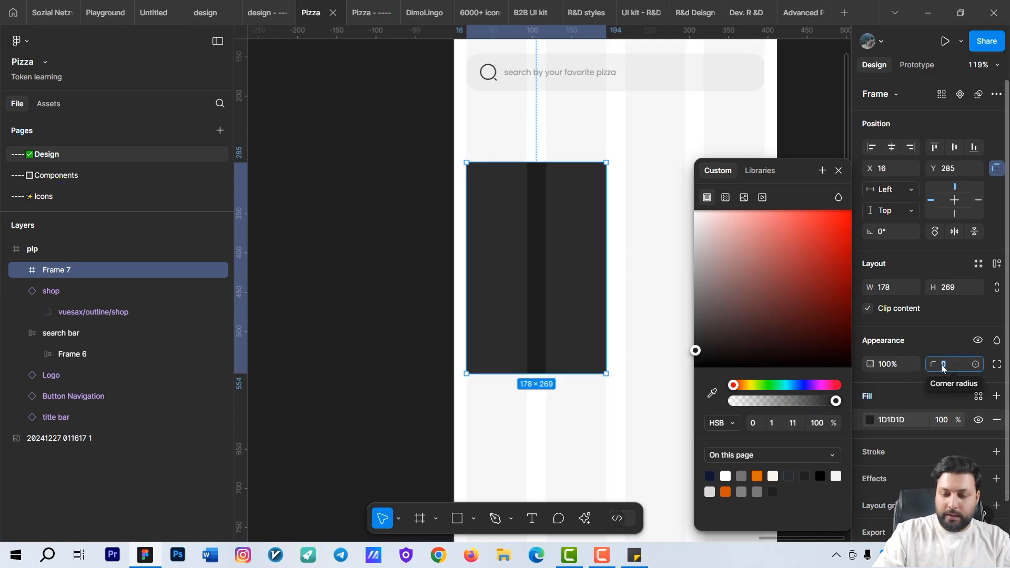
type("16")
key("Return")
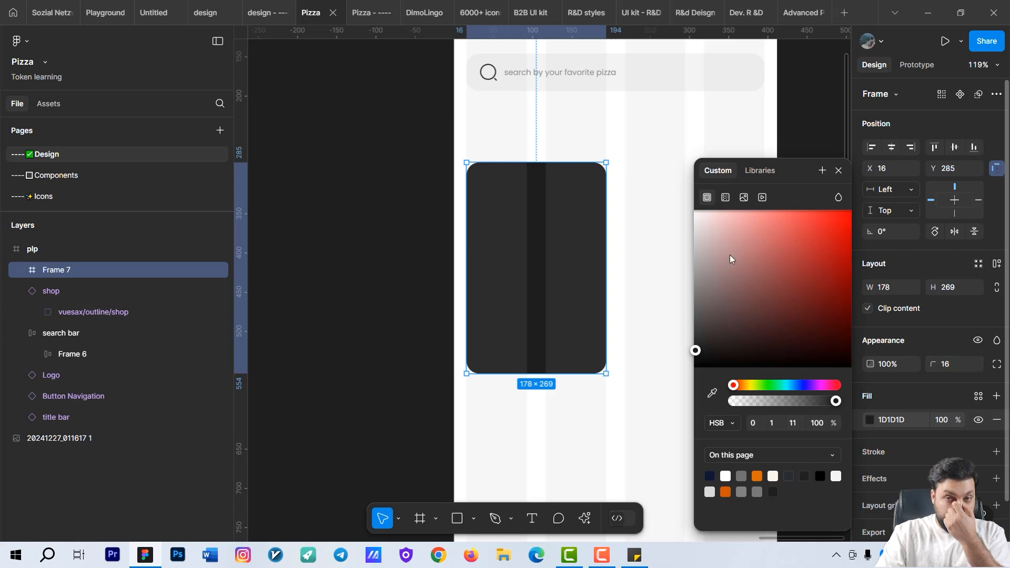
left_click(838, 171)
scroll(594, 236, "up", 10)
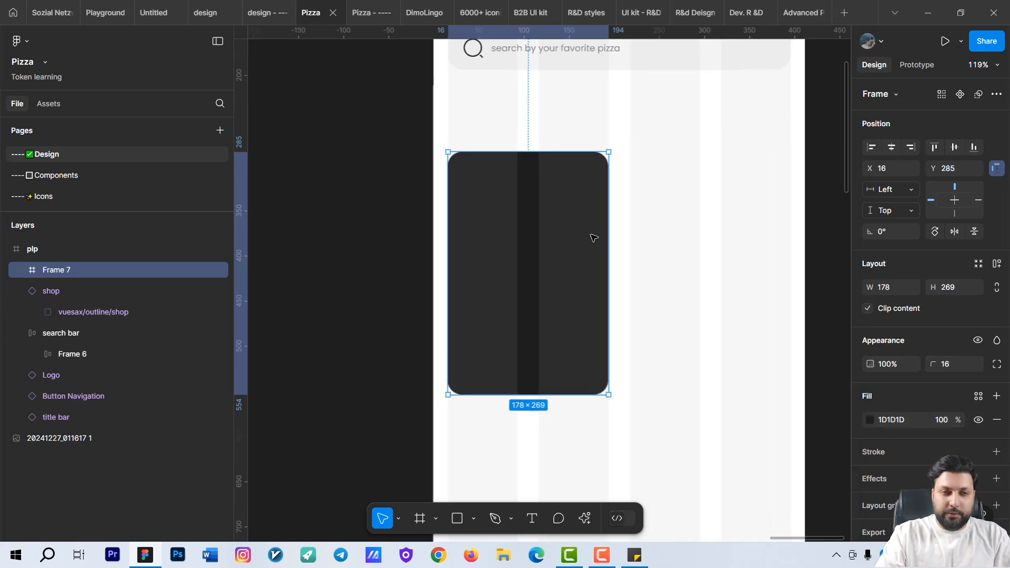
scroll(683, 365, "down", 10)
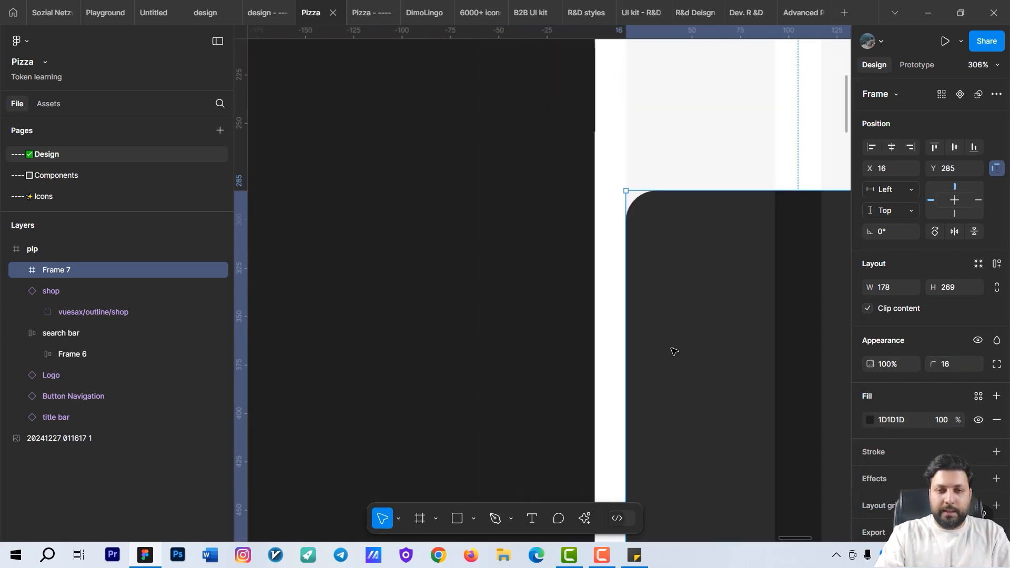
scroll(579, 315, "right", 3)
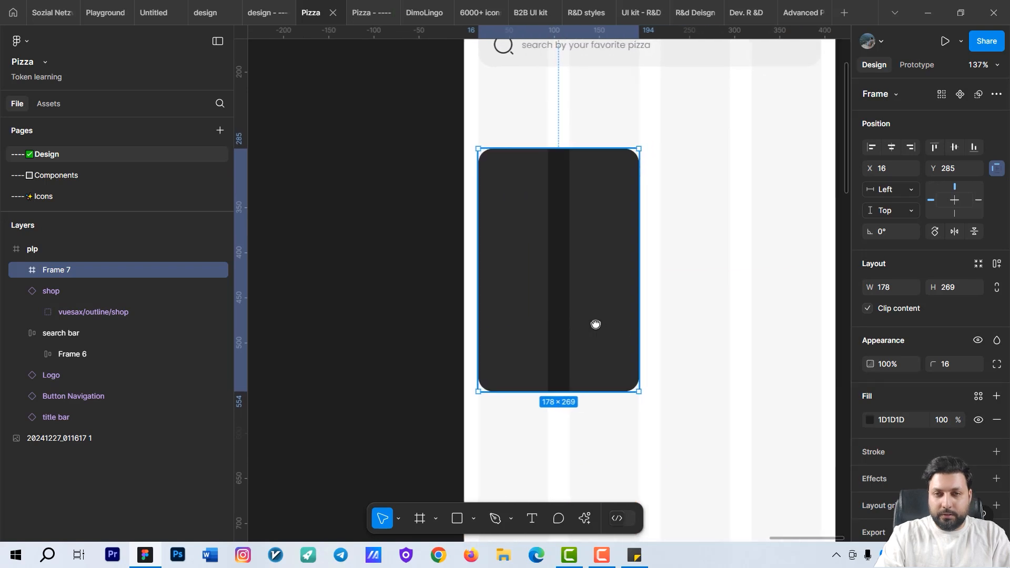
- Hide the layout grids to view the plp frame and its dark card without column overlays
scroll(665, 311, "up", 4)
left_click_drag(624, 294, 622, 293)
scroll(670, 297, "down", 5)
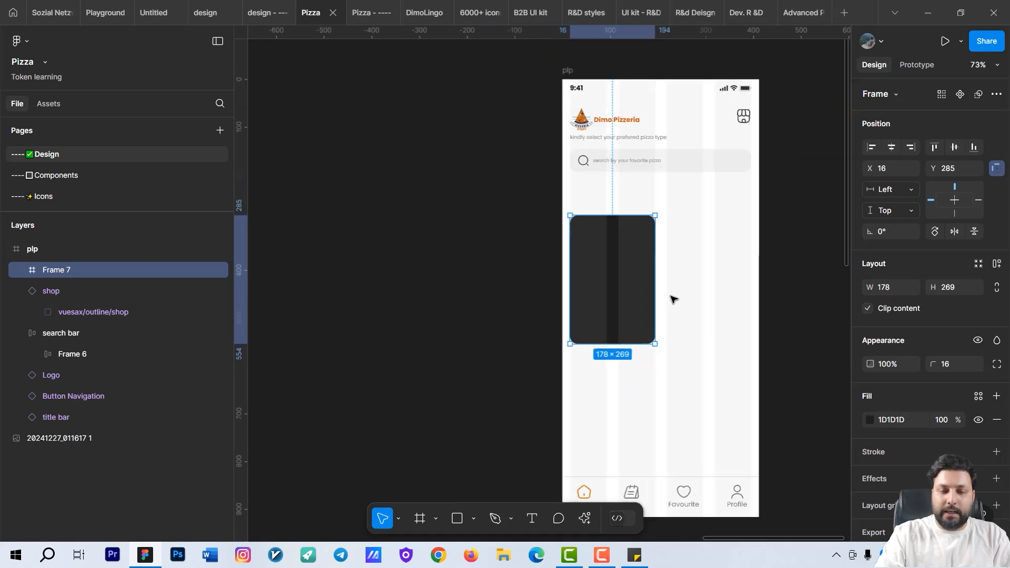
scroll(620, 209, "up", 4)
scroll(737, 293, "right", 2)
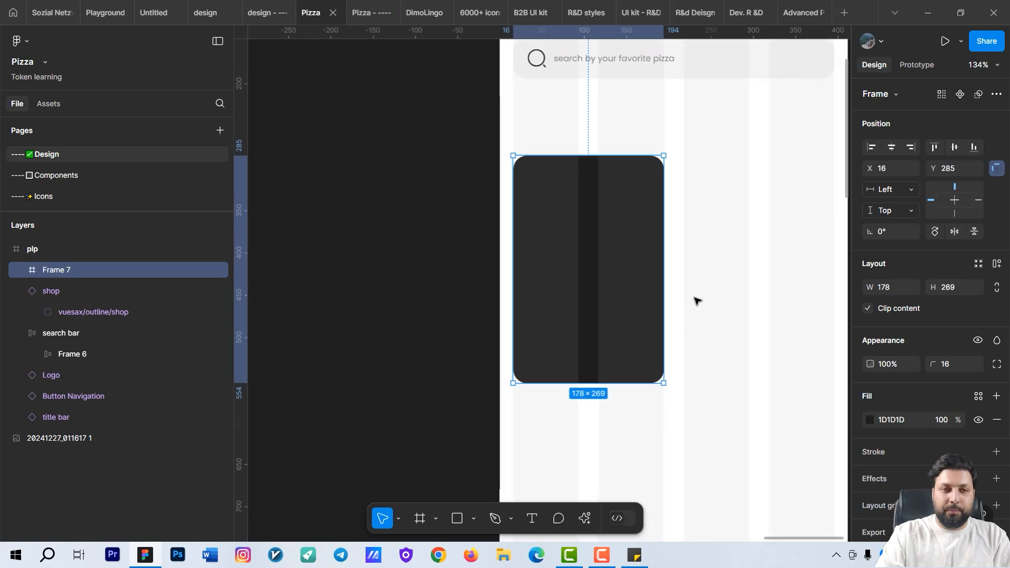
scroll(694, 300, "down", 2)
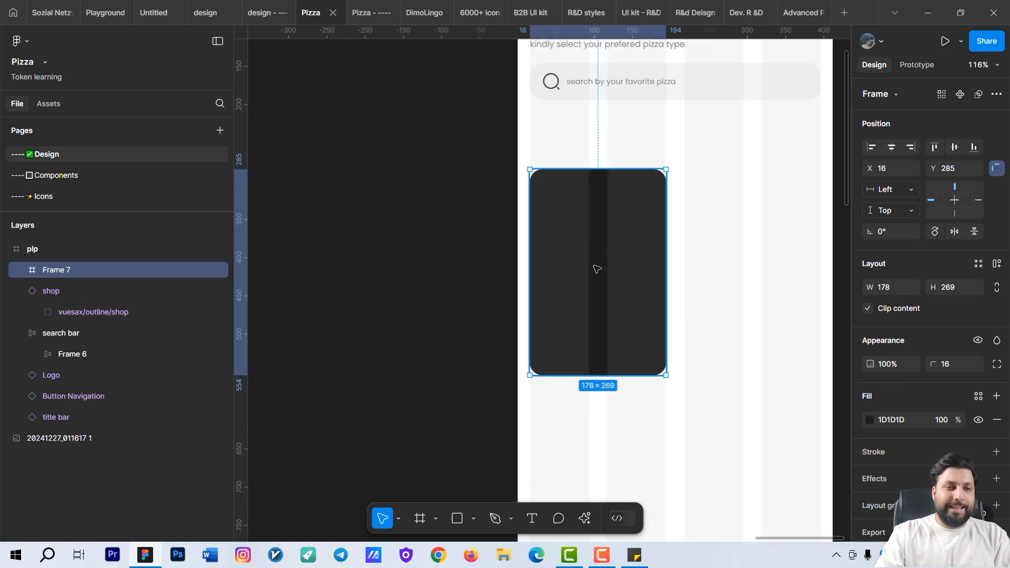
left_click_drag(636, 281, 590, 282)
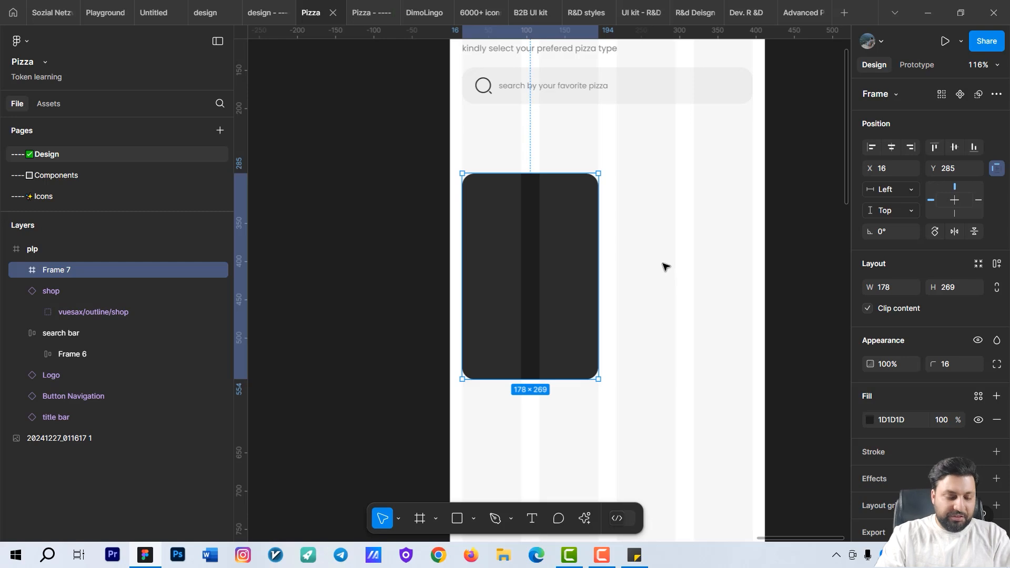
key("ctrl+shift+4")
scroll(662, 271, "down", 5)
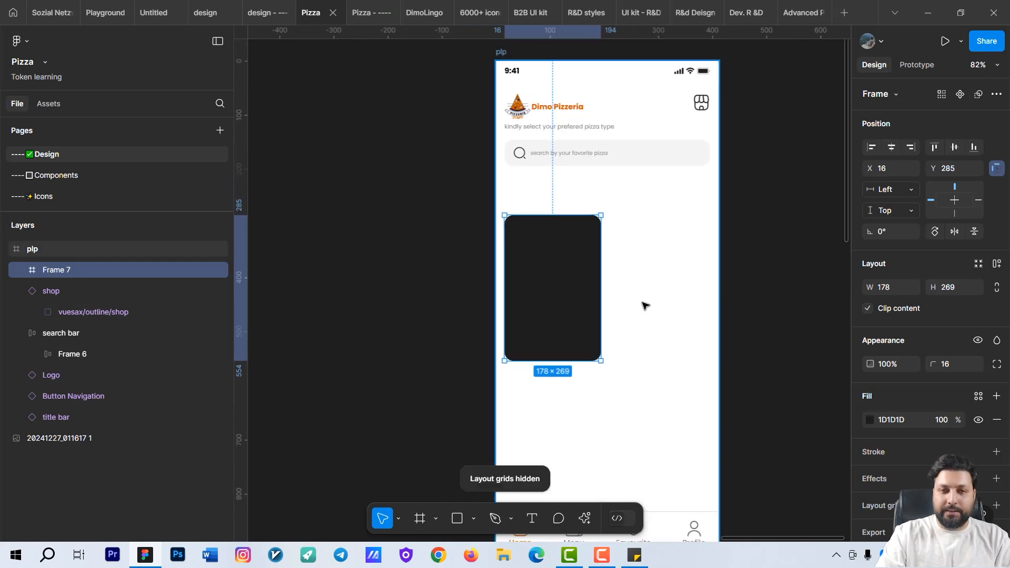
scroll(672, 316, "up", 2)
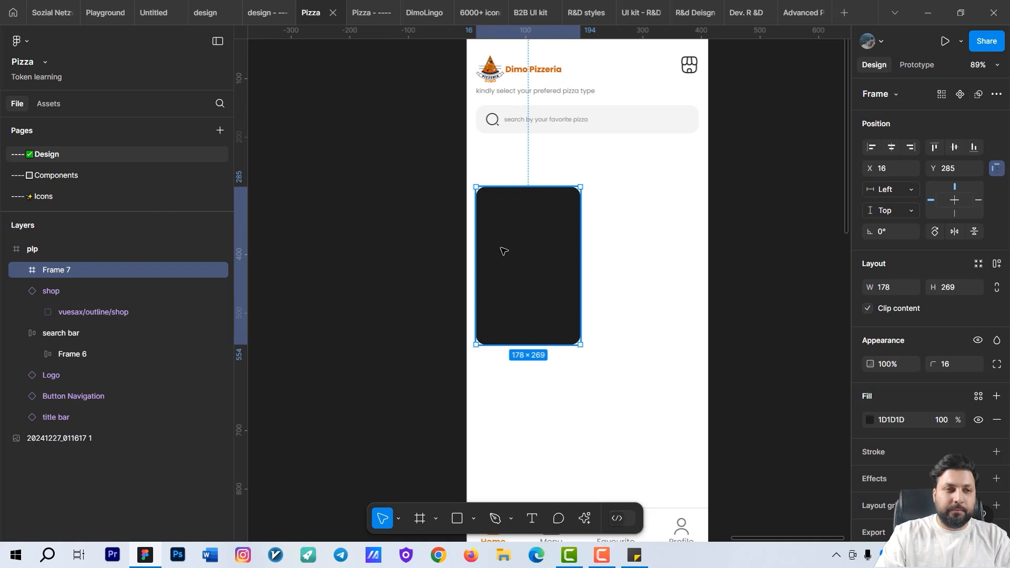
- Copy the margherita pizza component from the Icons page and paste it into the dark card on the Design page
left_click(87, 195)
left_click(341, 256)
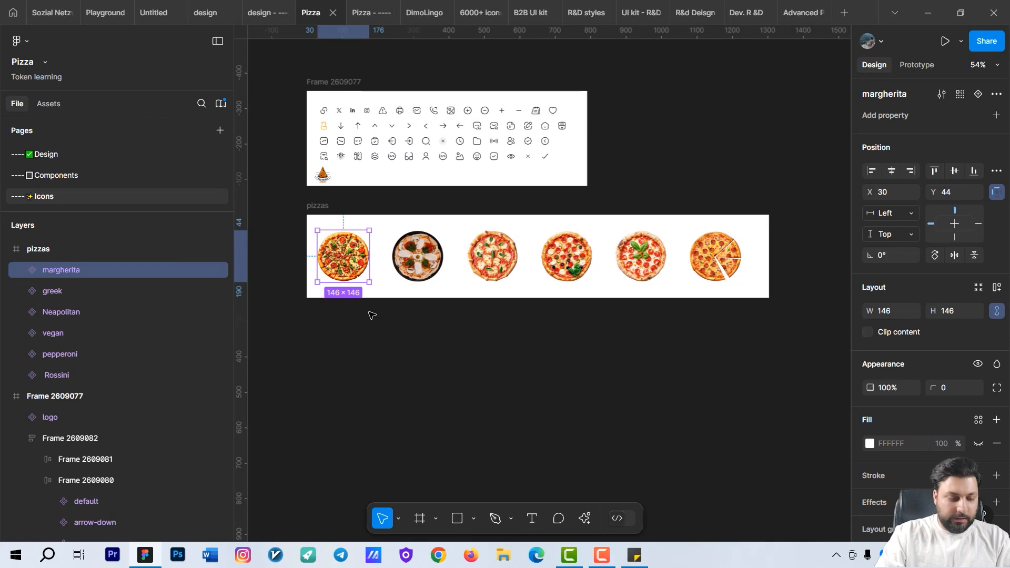
left_click(58, 154)
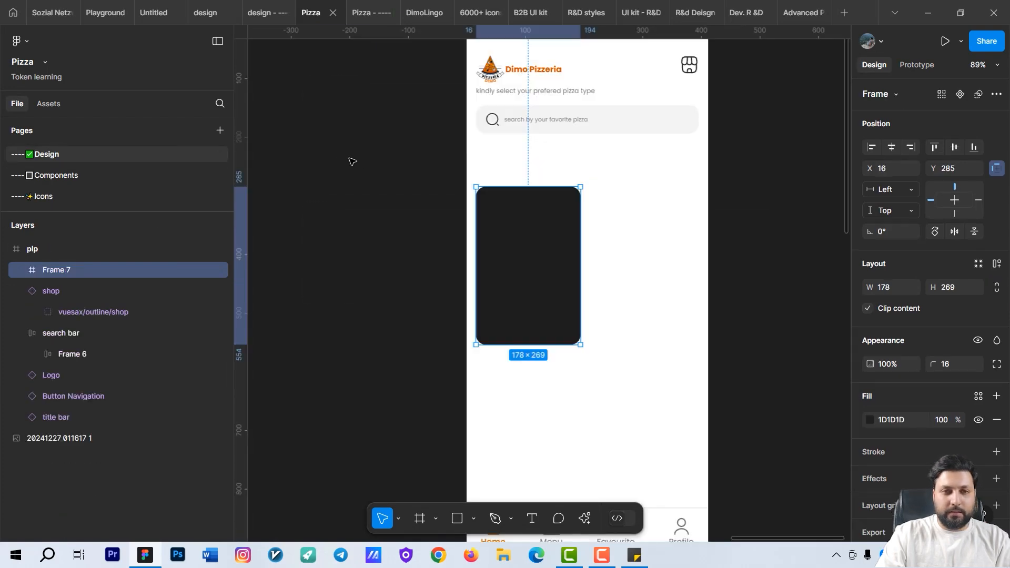
key("ctrl+v")
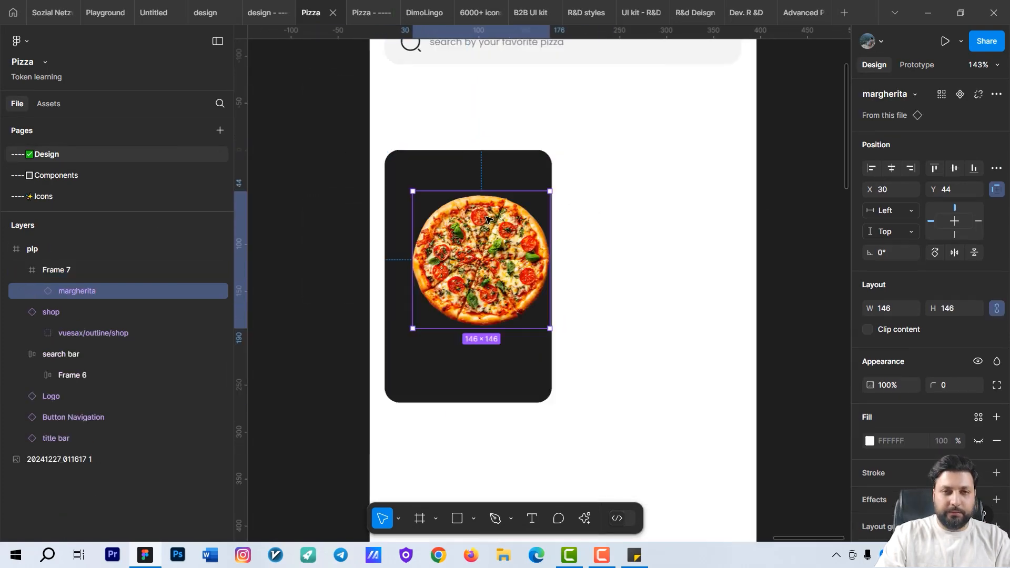
- Move the margherita pizza inside the card to X 16, Y 16
scroll(476, 220, "up", 2)
left_click_drag(476, 223, 460, 190)
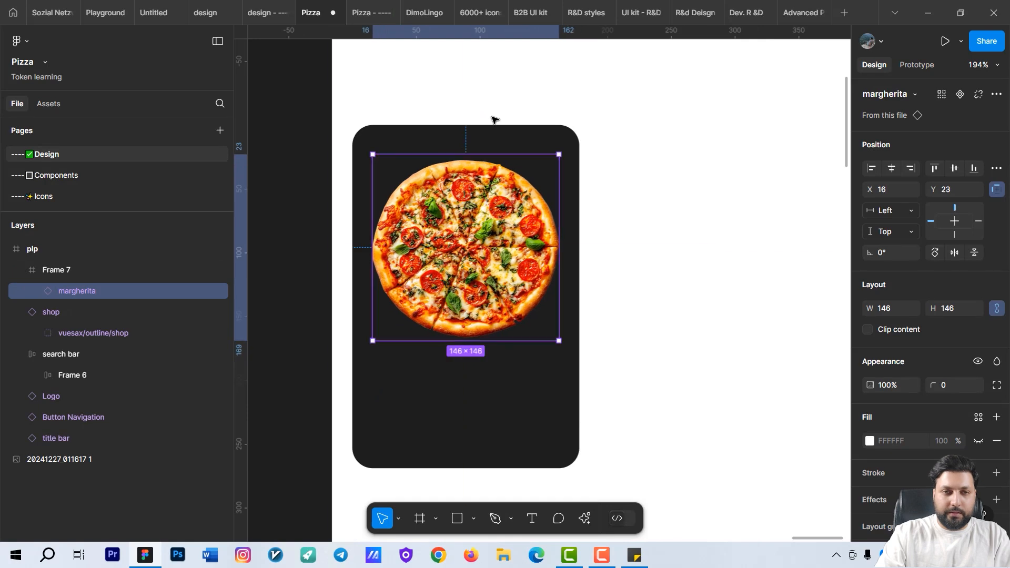
key("alt")
key("Down")
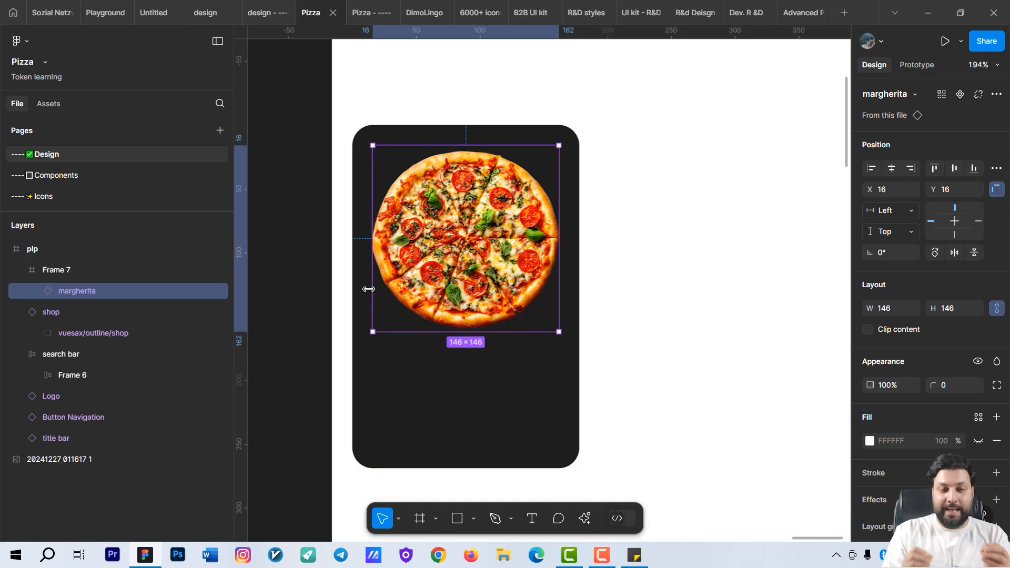
- Start a text layer inside the card below the pizza, at about X 26, Y 199
scroll(368, 289, "down", 3)
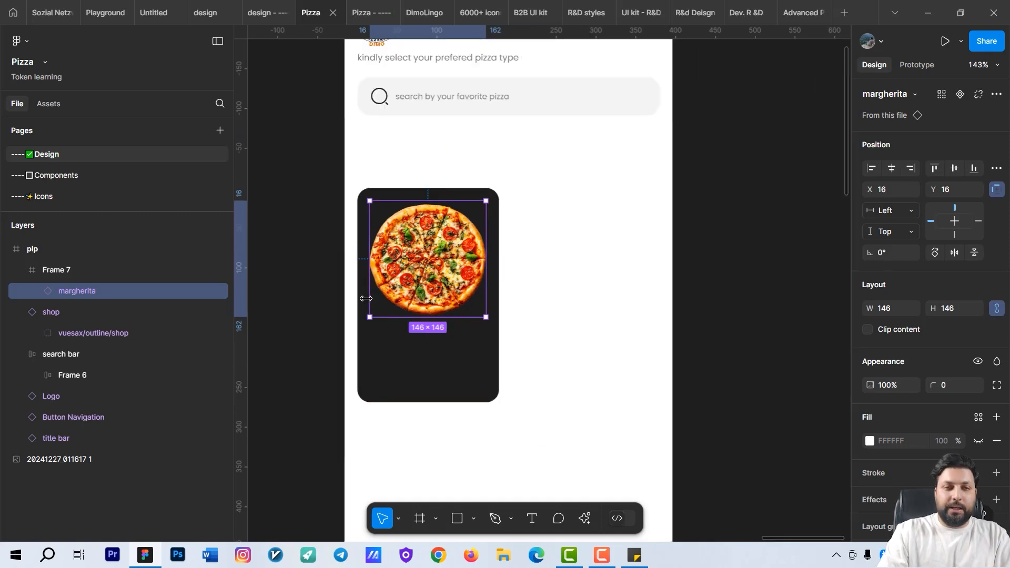
scroll(591, 280, "up", 2)
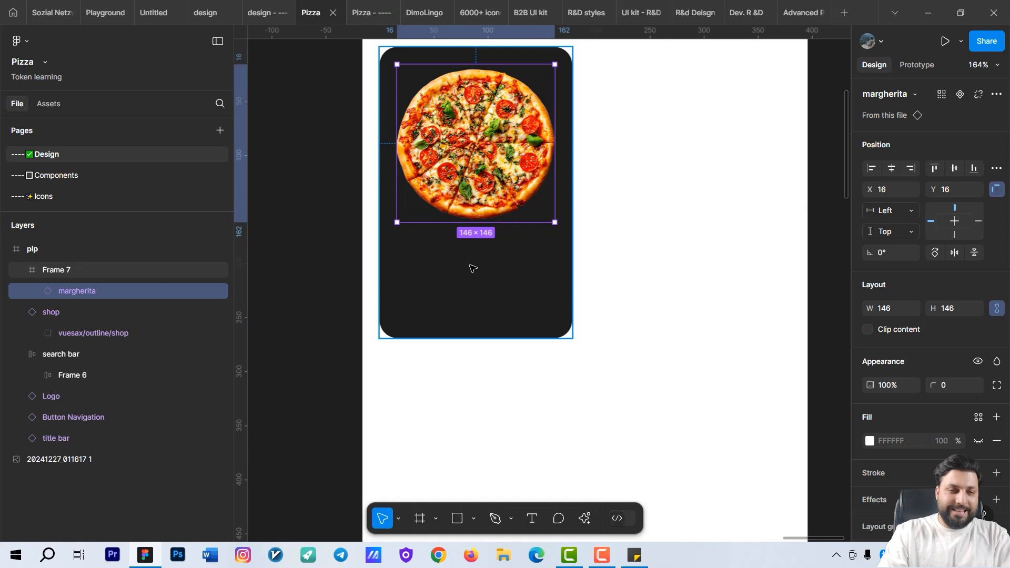
key("t")
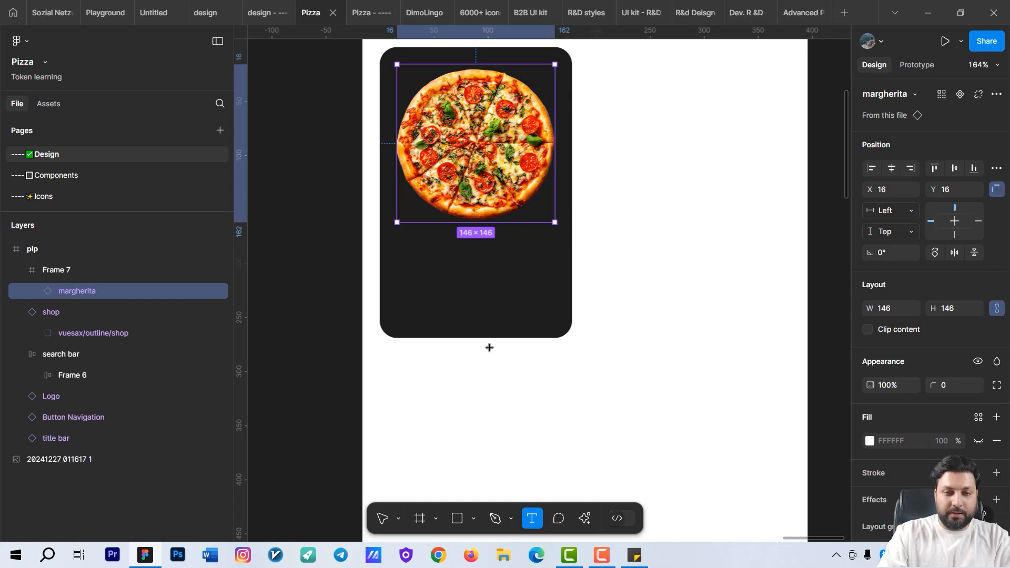
left_click(408, 262)
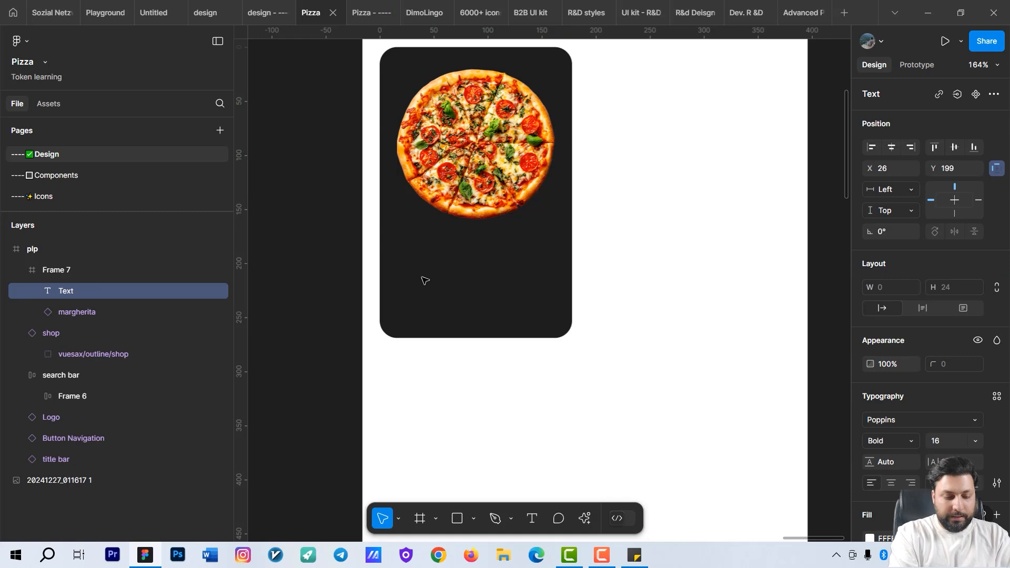
type("NAME O")
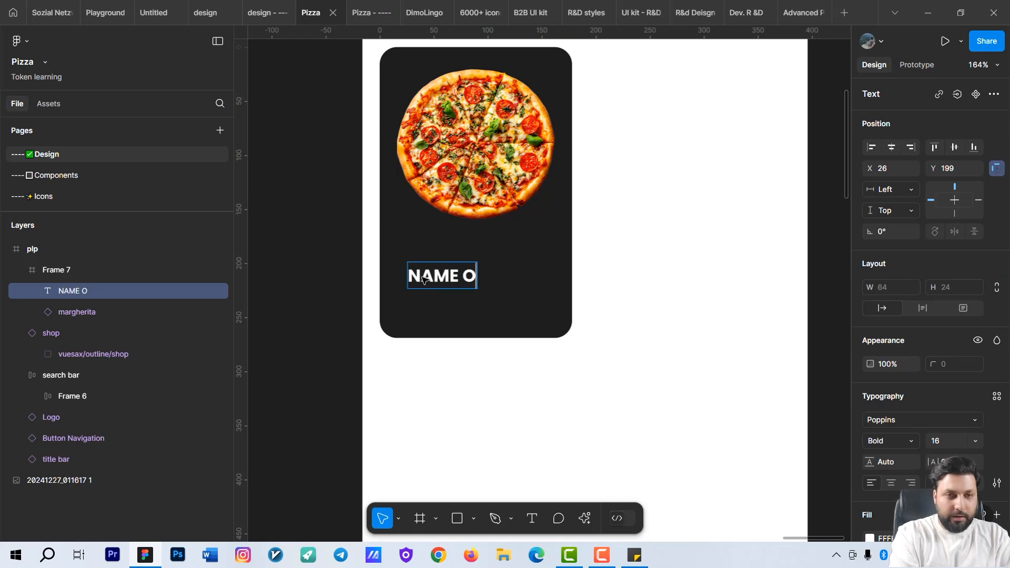
type("F")
key("BackSpace")
key("BackSpace")
key("BackSpace")
key("BackSpace")
key("BackSpace")
key("BackSpace")
key("BackSpace")
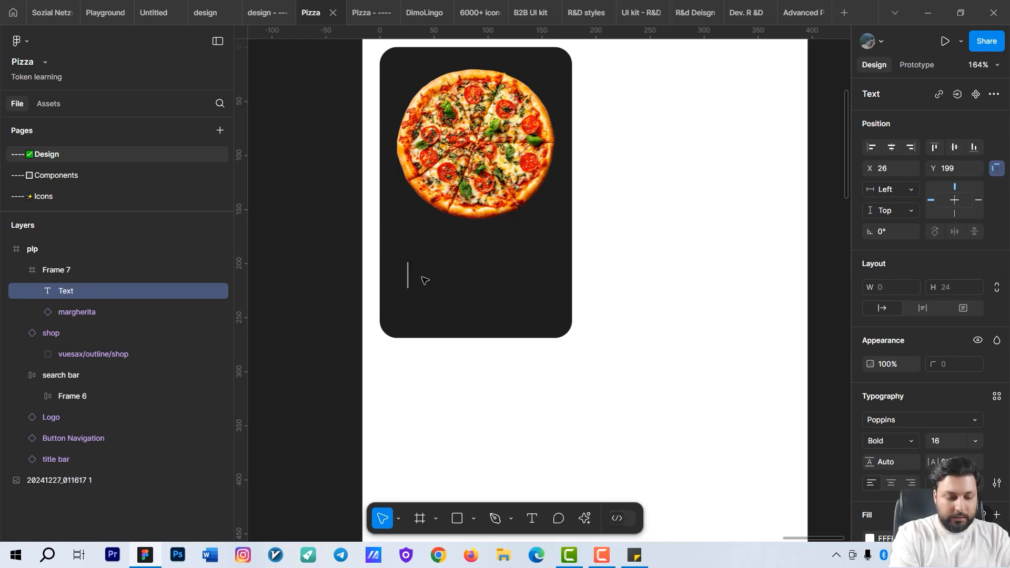
- Enter "name of the products" as the text below the pizza
type("name of")
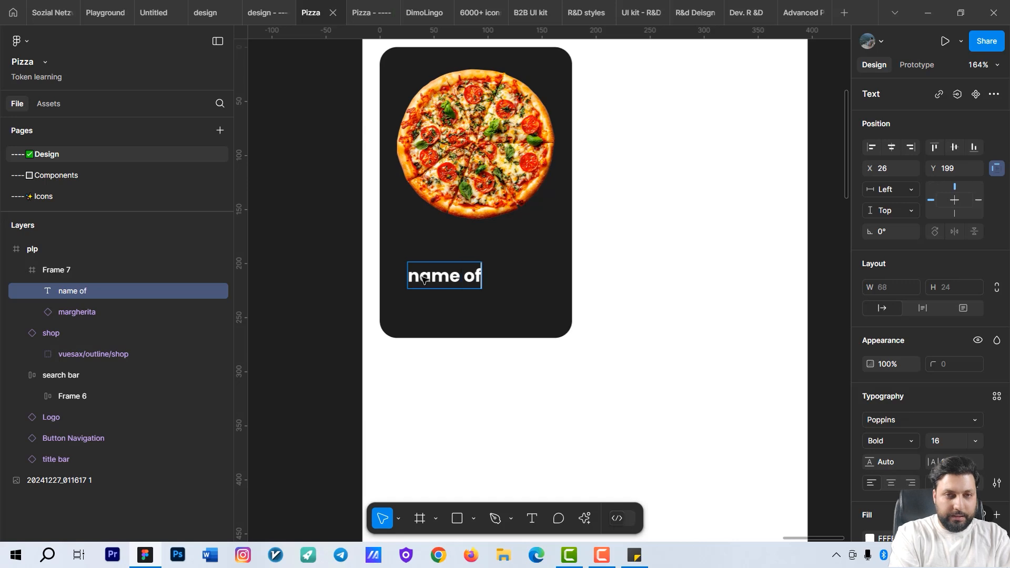
type(" the produ")
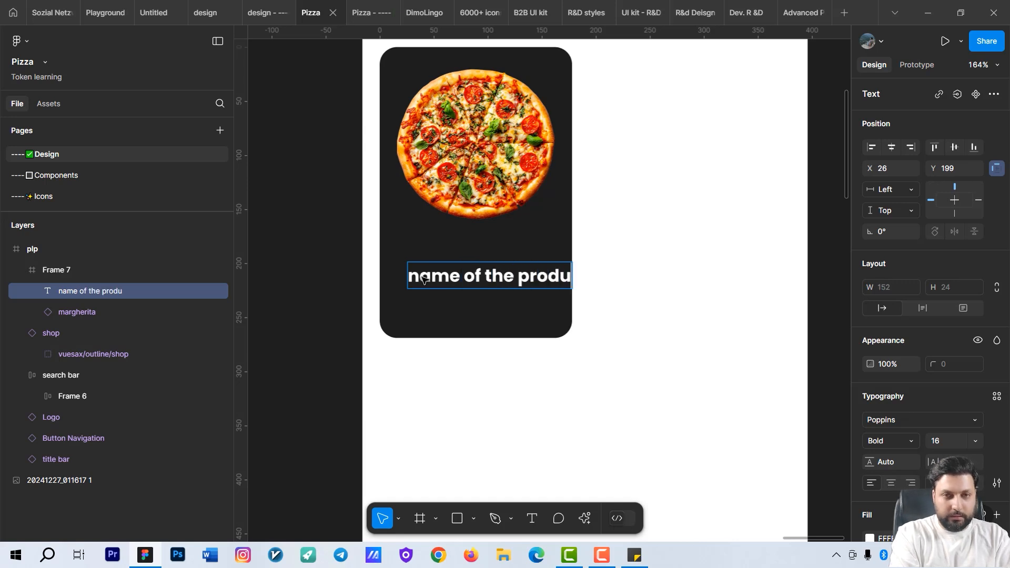
type("cts")
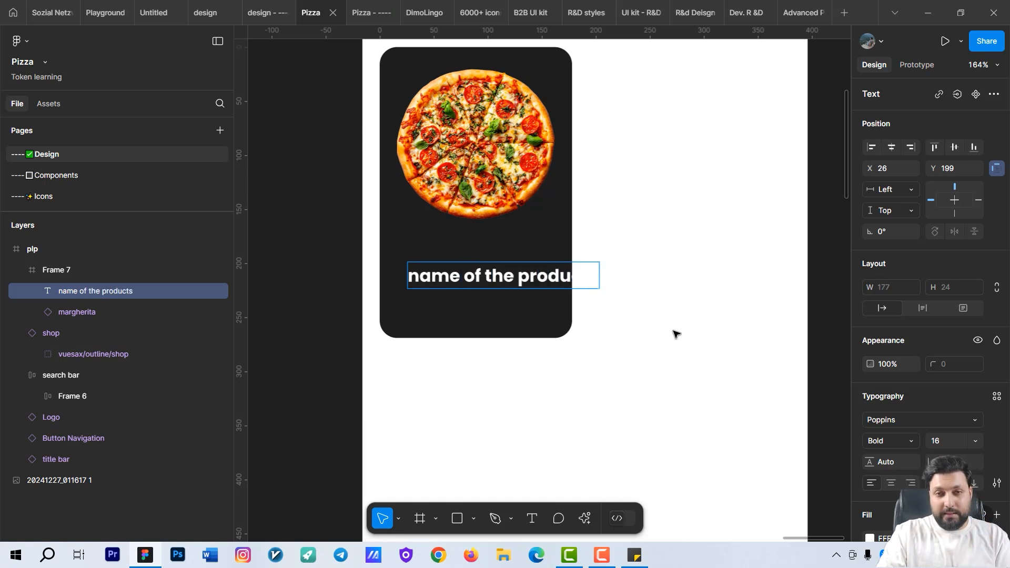
key("Escape")
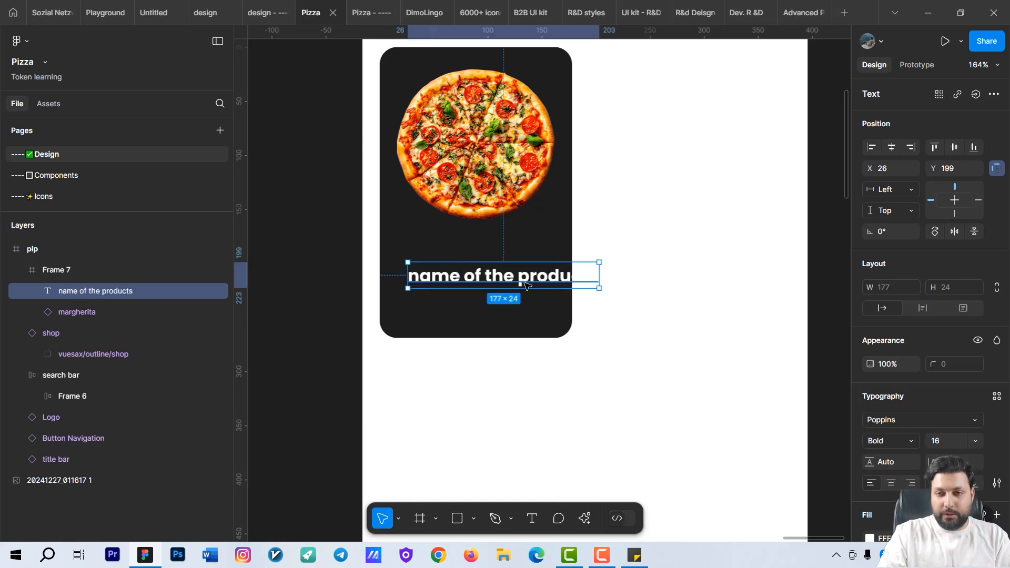
- Set the product name text to size 14 and move it to X 16, Y 187 in the card
left_click(976, 440)
left_click(942, 338)
scroll(522, 277, "up", 5, "ctrl")
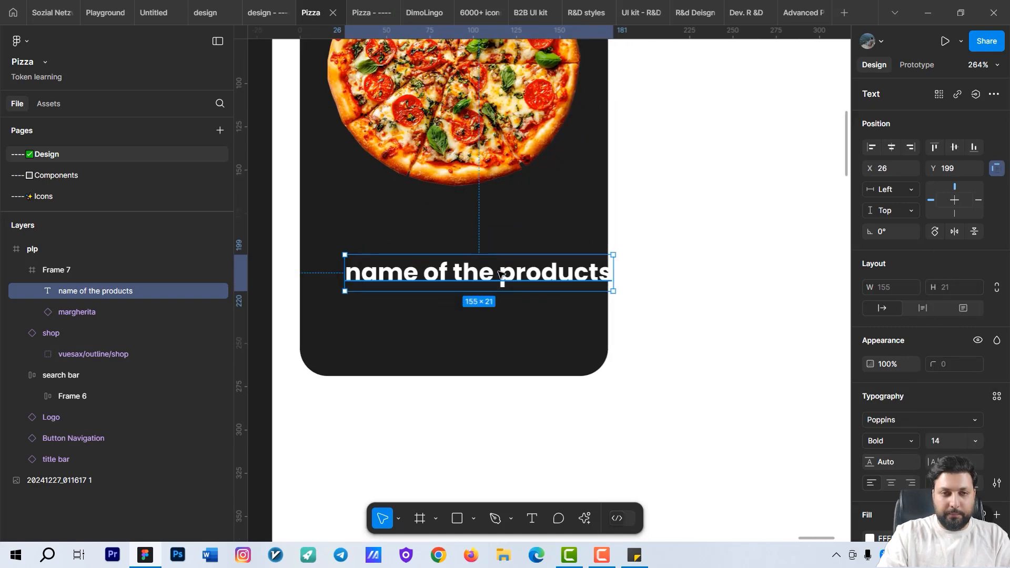
left_click_drag(523, 277, 500, 258)
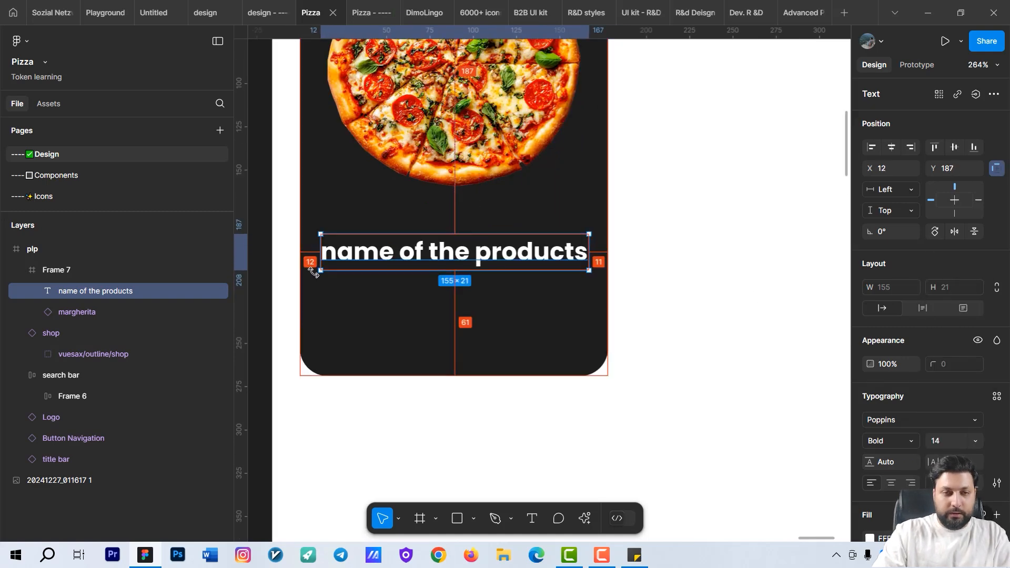
key("Right")
key("Right")
key("Right")
key("Right")
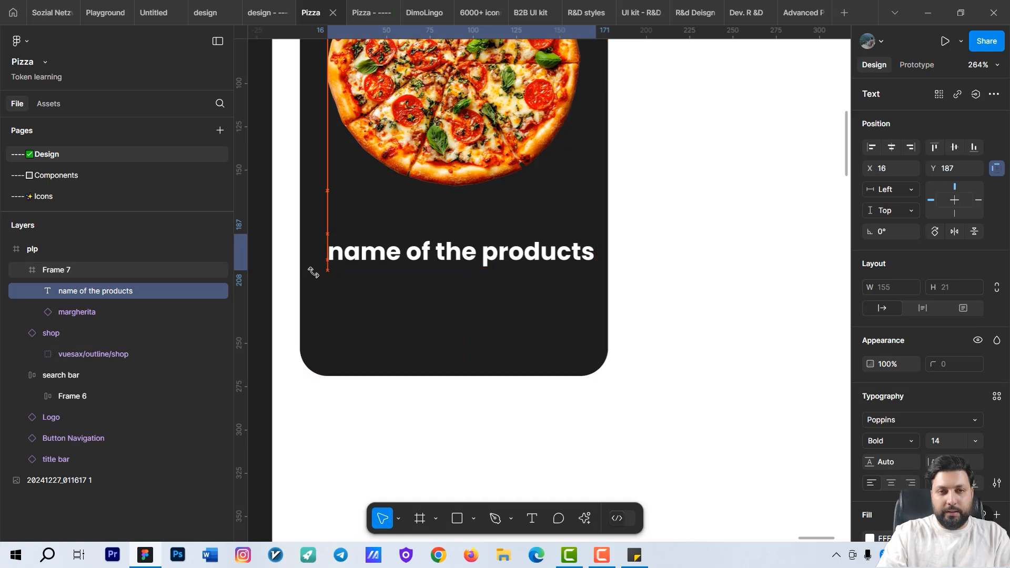
- Shorten the product name text to "name of product"
double_click(459, 246)
left_click(458, 245)
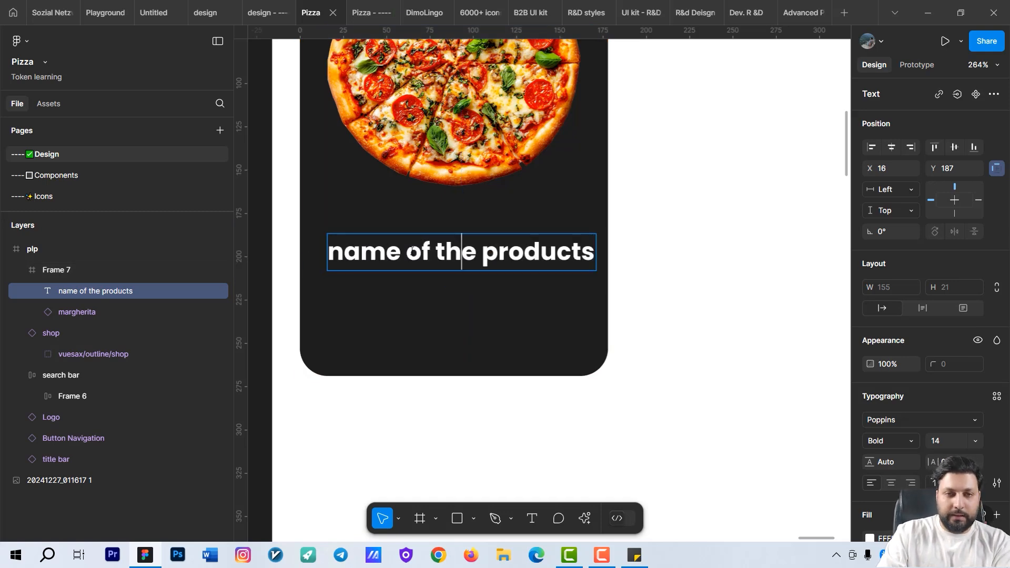
left_click_drag(432, 255, 463, 254)
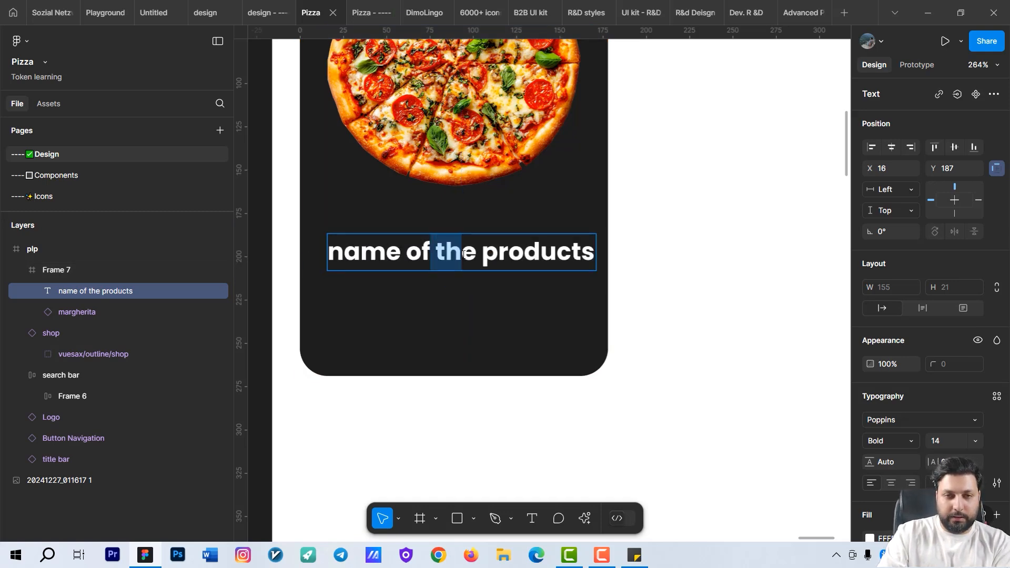
key("BackSpace")
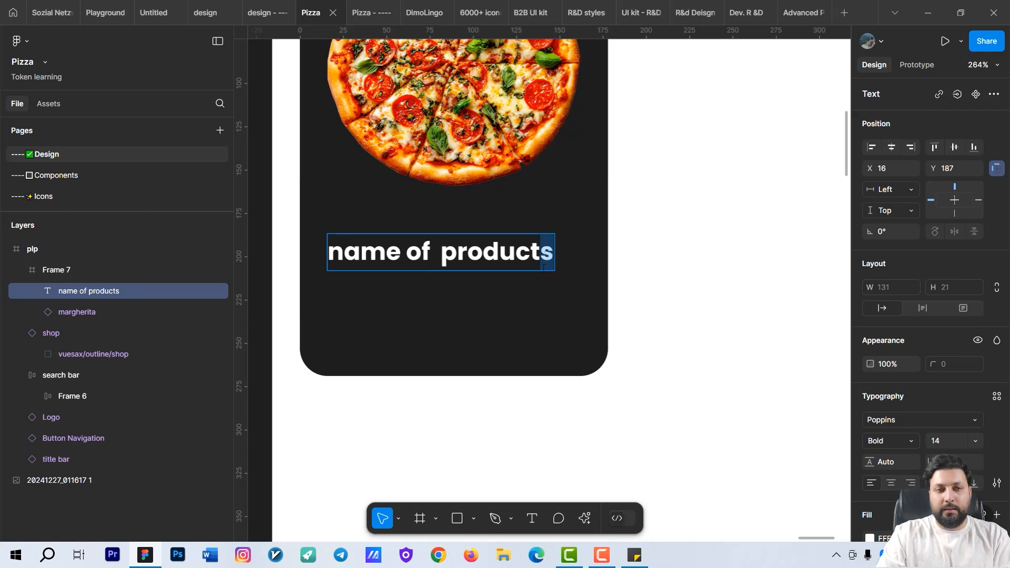
key("BackSpace")
key("Escape")
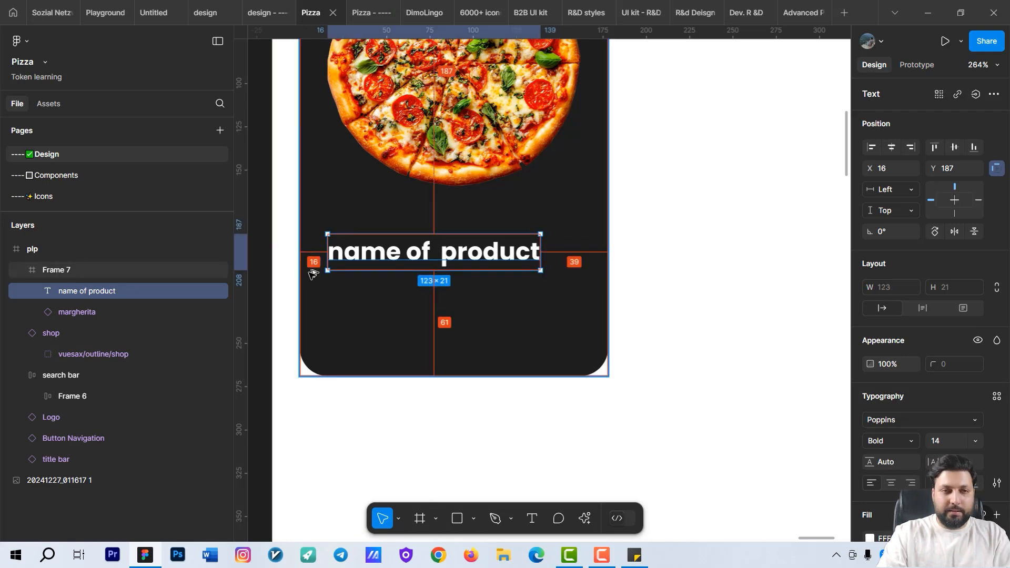
scroll(397, 208, "up", 3)
scroll(492, 238, "right", 2)
scroll(492, 239, "left", 2)
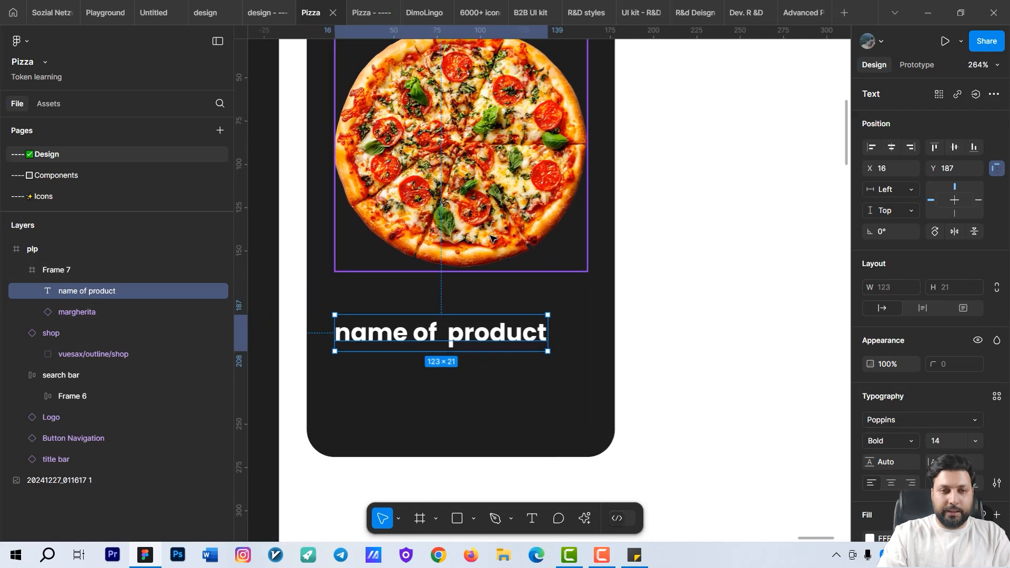
scroll(492, 238, "down", 2)
left_click(472, 186, "shift")
left_click(501, 340)
scroll(492, 291, "up", 1)
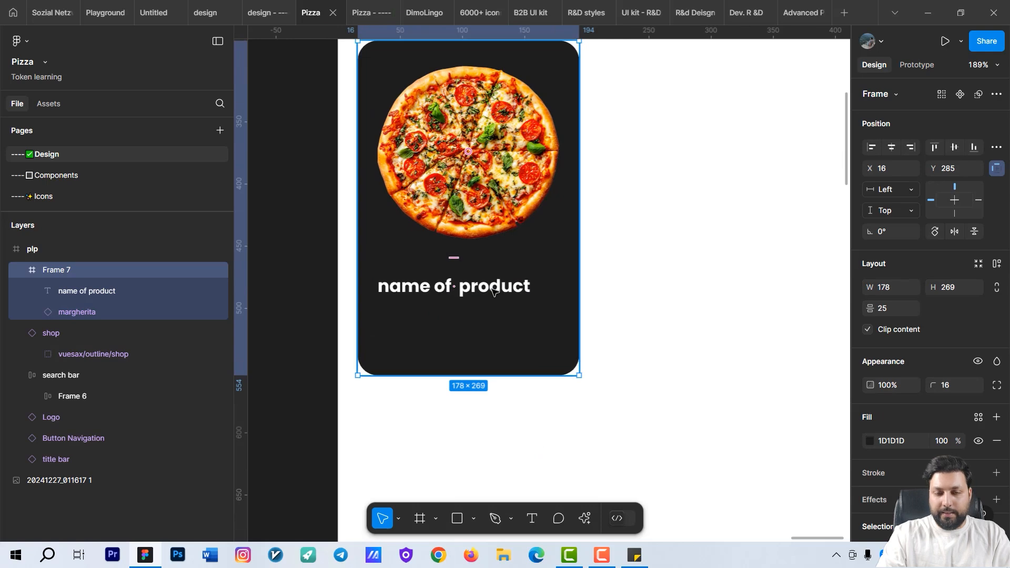
- Duplicate the "name of product" text and place the copy directly below the original at X 16, Y 213
left_click(492, 291)
scroll(710, 286, "down", 3)
scroll(711, 286, "left", 2)
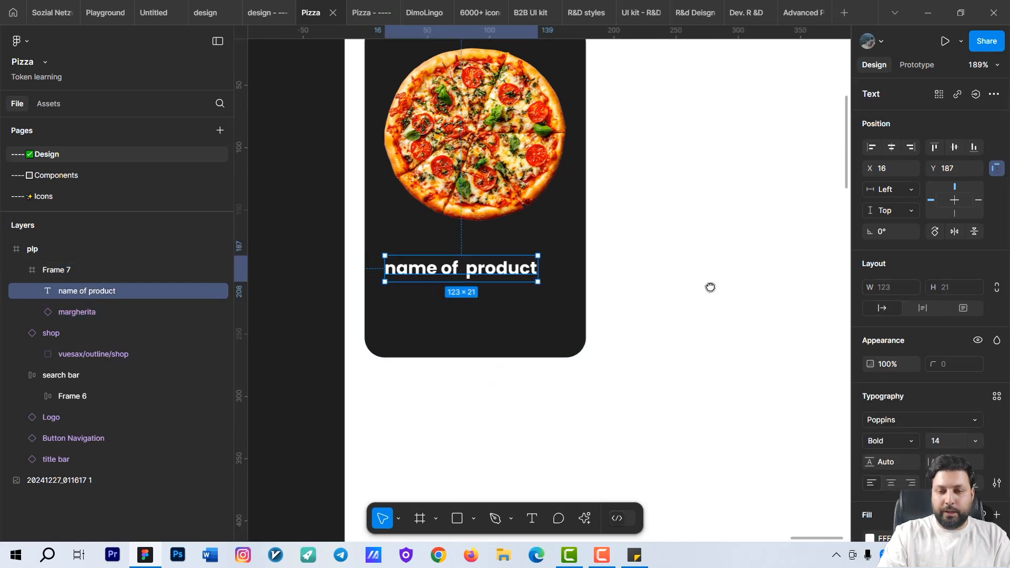
key("ctrl+d")
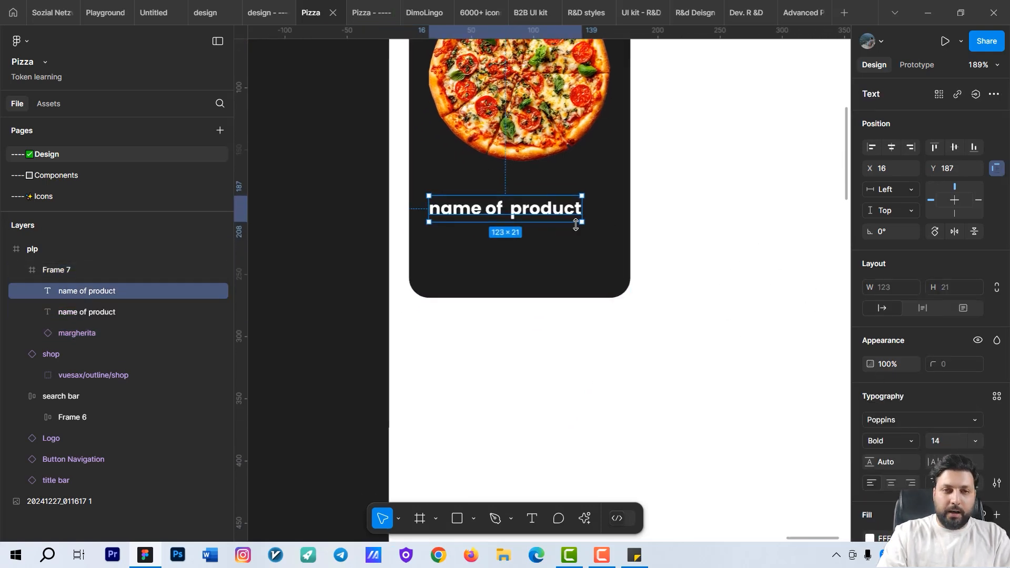
left_click_drag(552, 211, 552, 243)
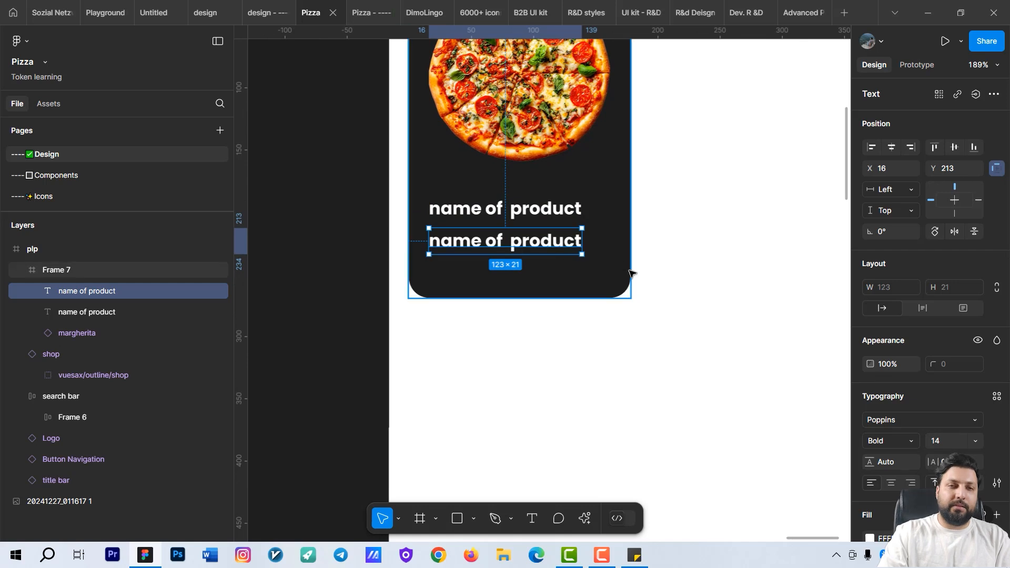
- Replace the duplicated text's content with "$" for the product price line
scroll(520, 271, "up", 2)
double_click(478, 242)
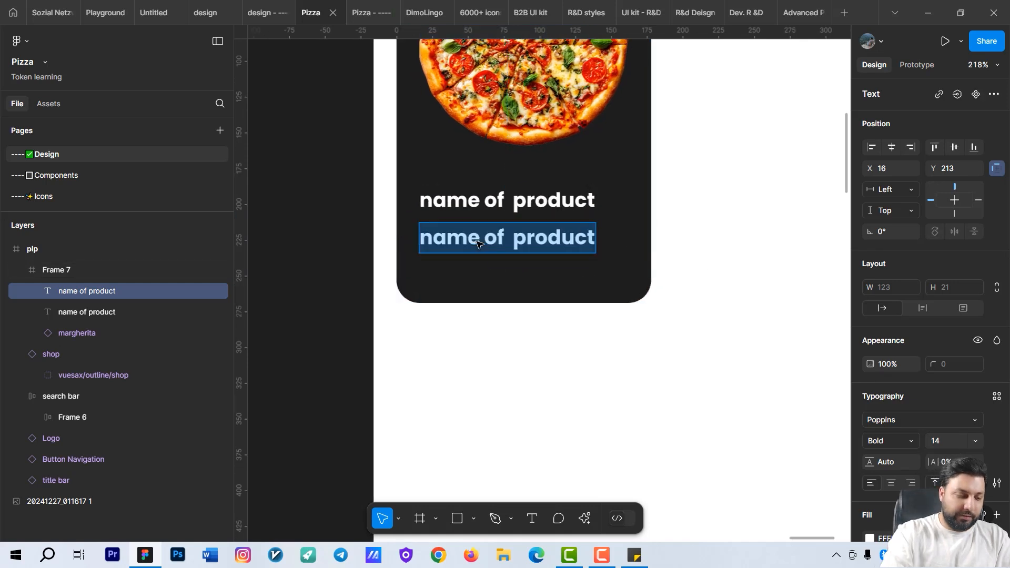
type("$")
key("Escape")
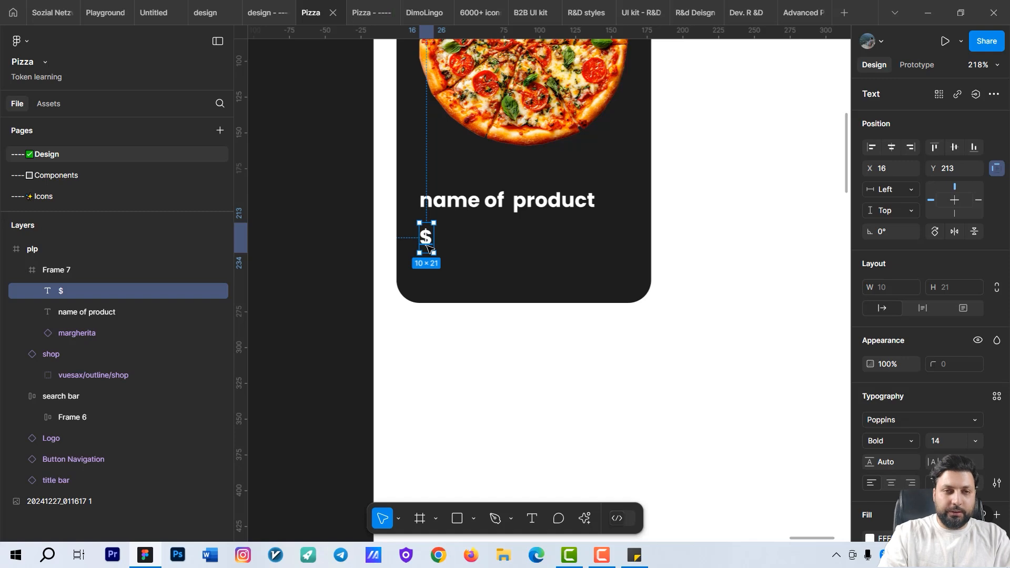
- Duplicate the "$" text, place the copy beside it at X 32, Y 213, and change its content to "00"
key("ctrl+d")
left_click_drag(438, 247, 445, 244)
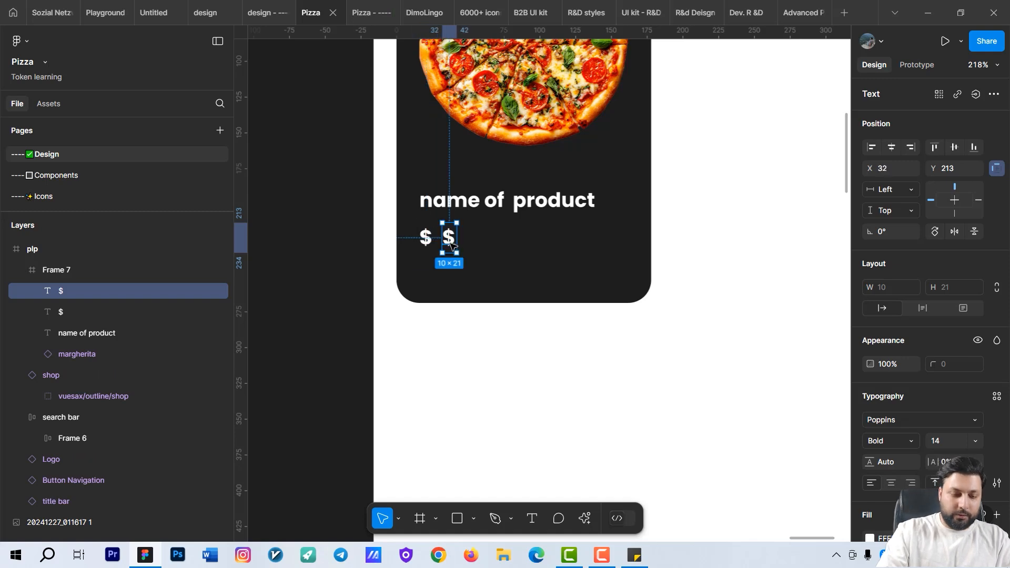
double_click(449, 242)
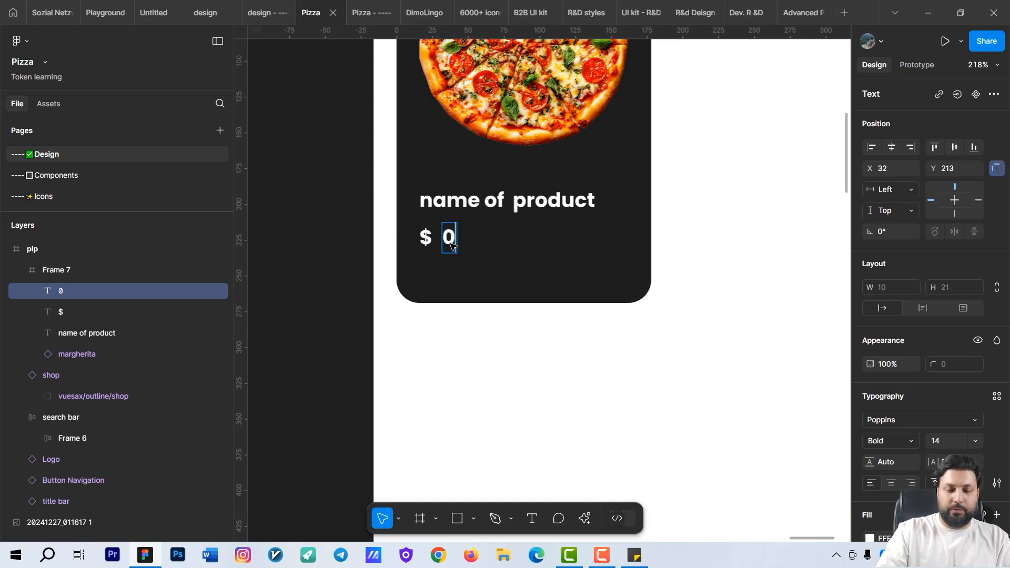
key("Escape")
- Wrap the "$" and "00" texts in a horizontal auto layout with a gap of 2
scroll(470, 280, "up", 3)
left_click(408, 223, "shift")
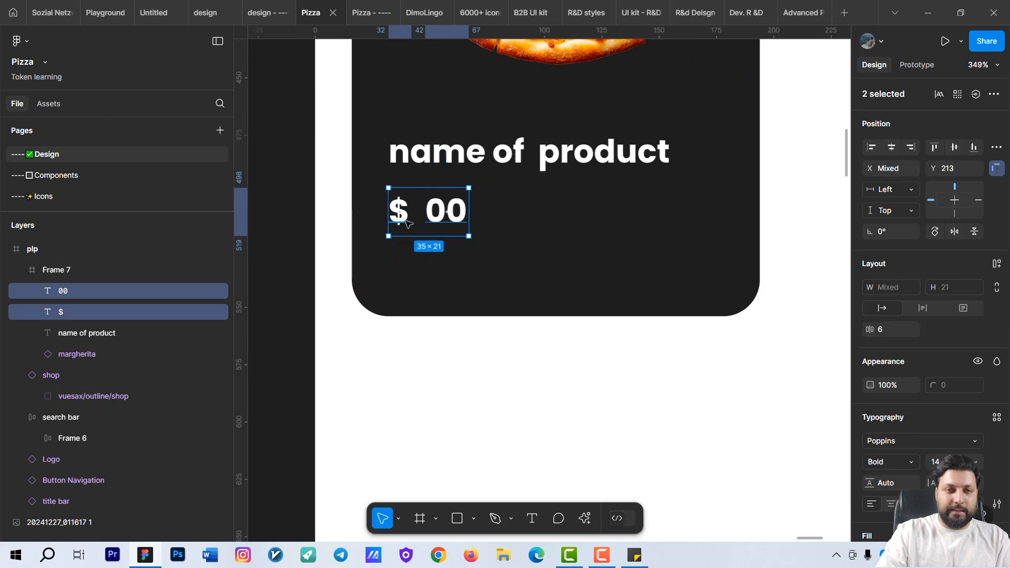
key("shift+a")
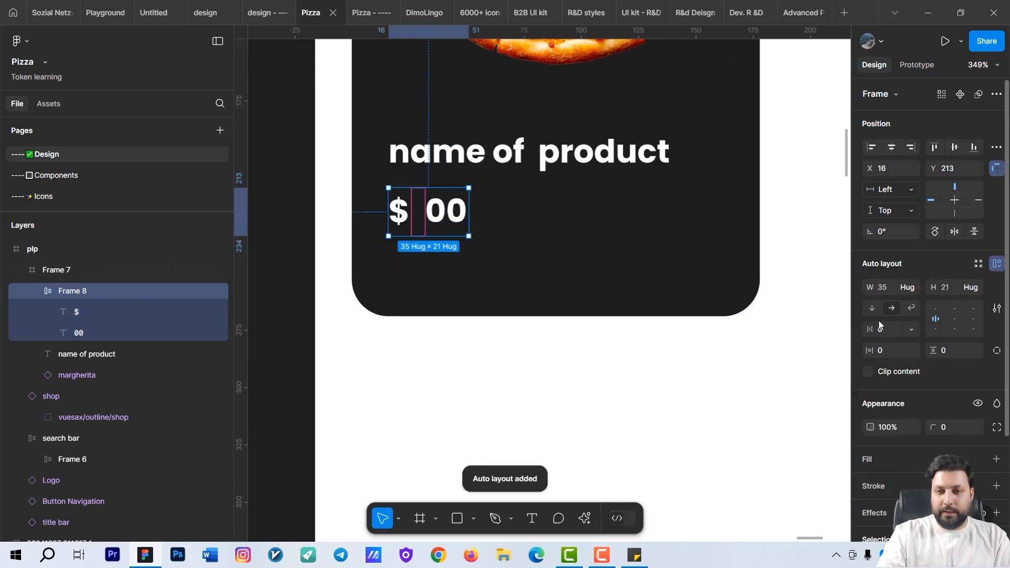
type("2")
key("Return")
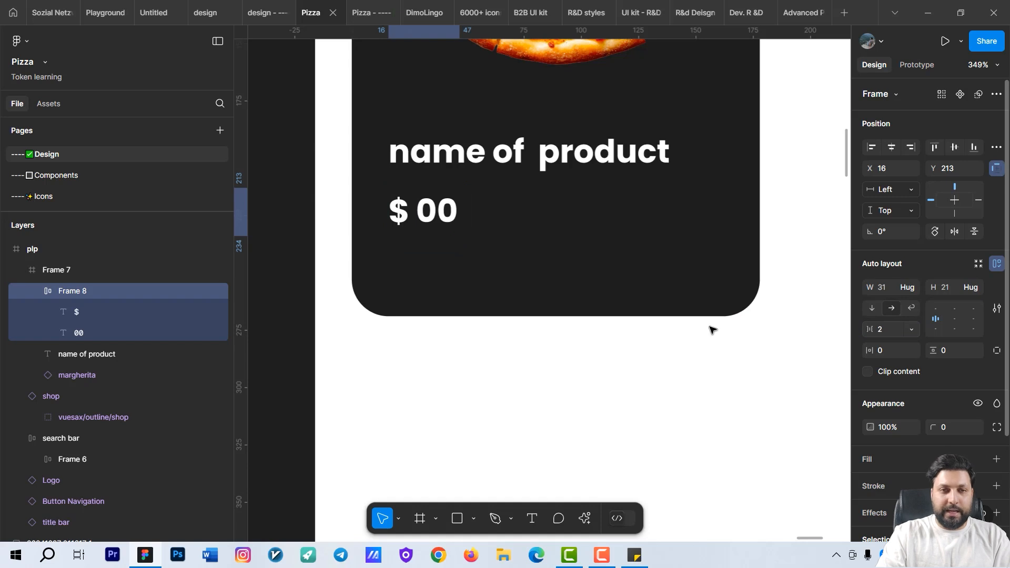
- Combine the product name and the price row in a vertical auto layout with a gap of 6
scroll(577, 270, "down", 5)
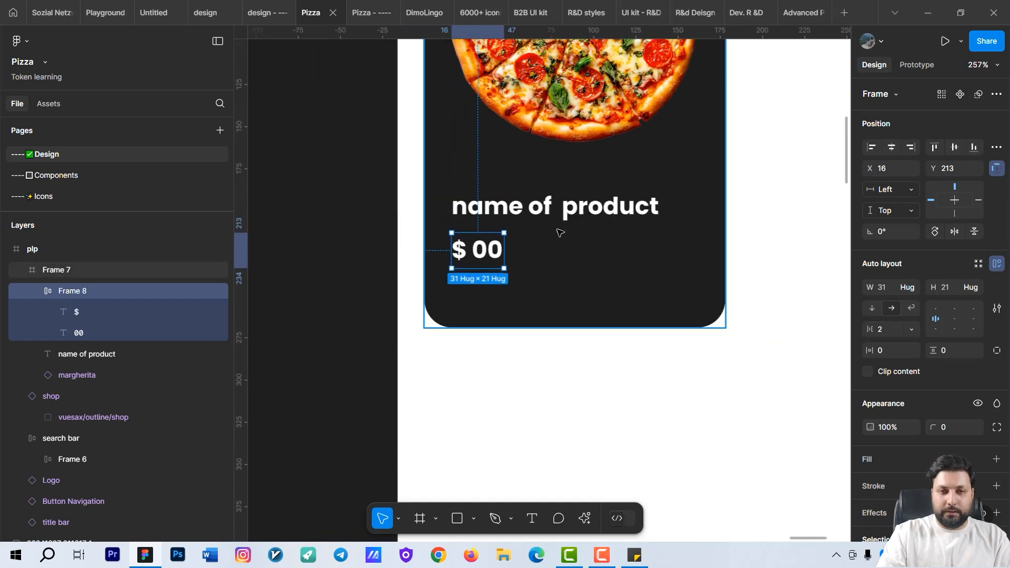
left_click(559, 215, "shift")
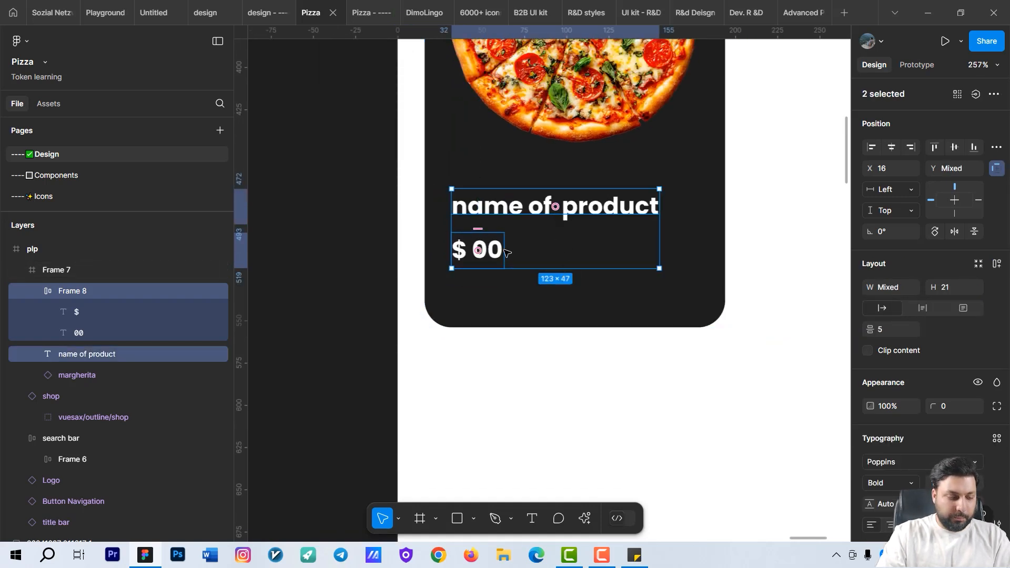
key("shift+a")
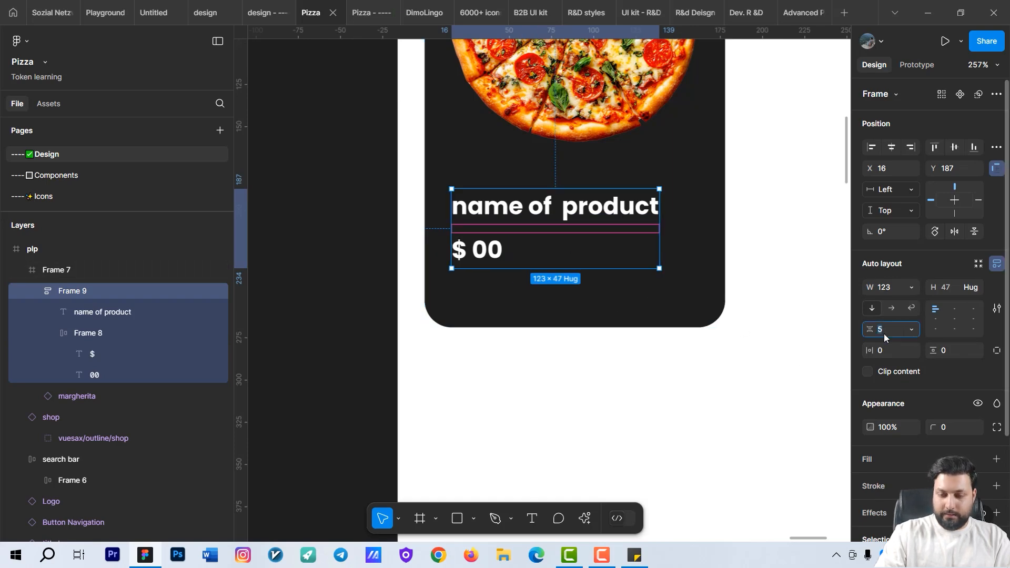
key("Return")
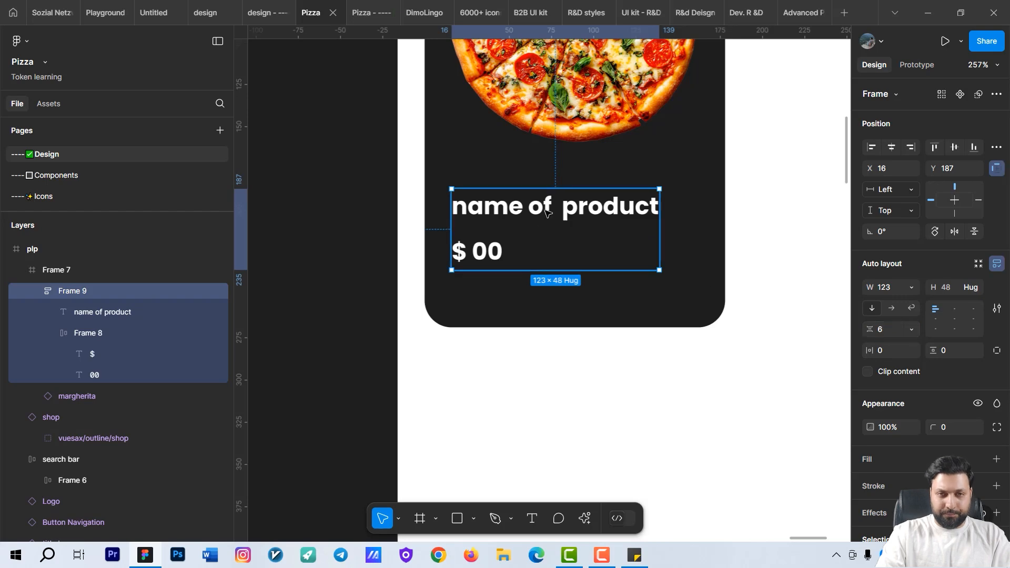
- Nudge the name and price group up to Y 178, leaving 16 px below the pizza image
key("Up")
key("Up")
key("Up")
key("Up")
key("Up")
key("Up")
key("Up")
key("Up")
key("Up")
key("alt")
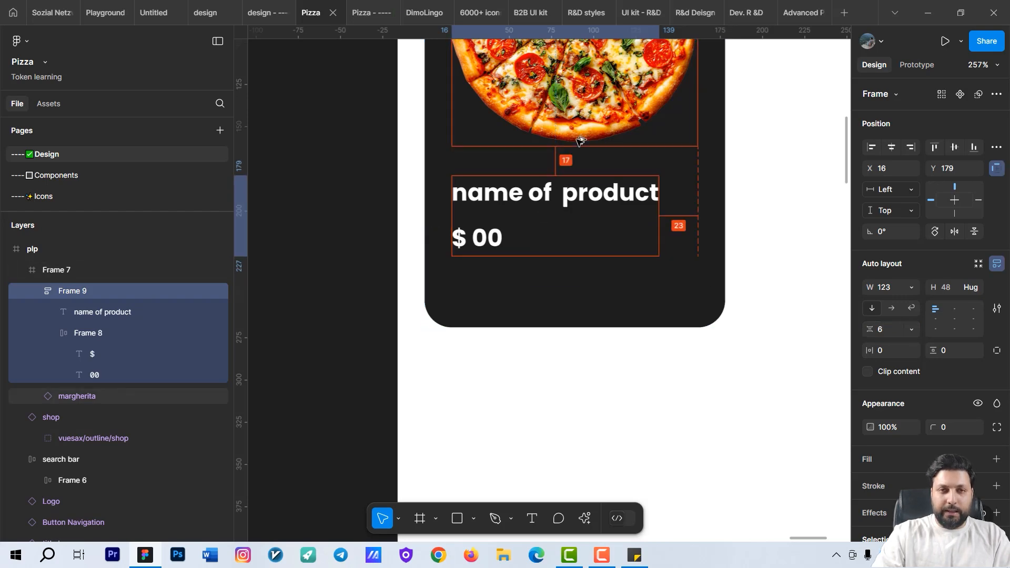
scroll(554, 313, "down", 5)
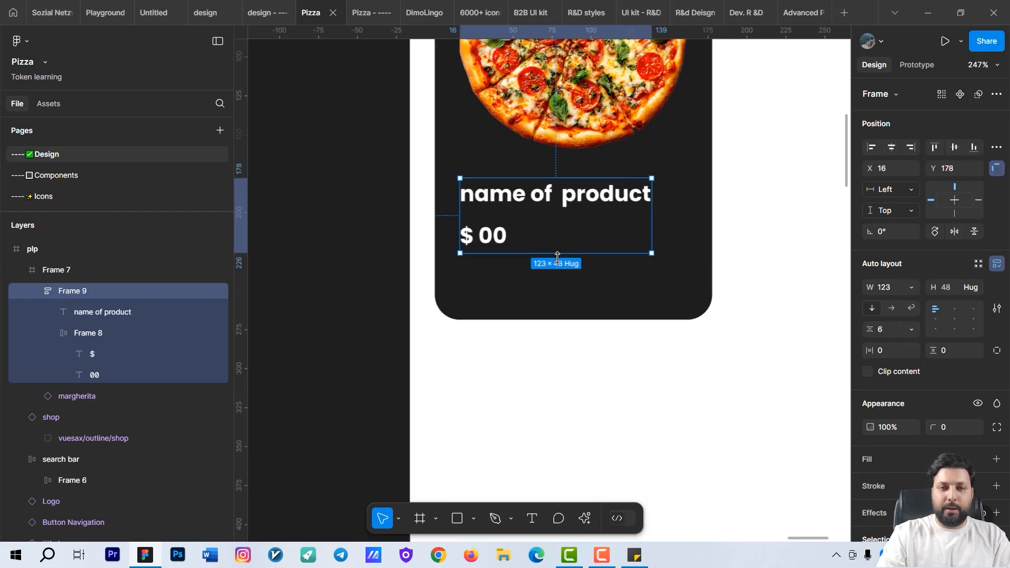
scroll(538, 296, "up", 4)
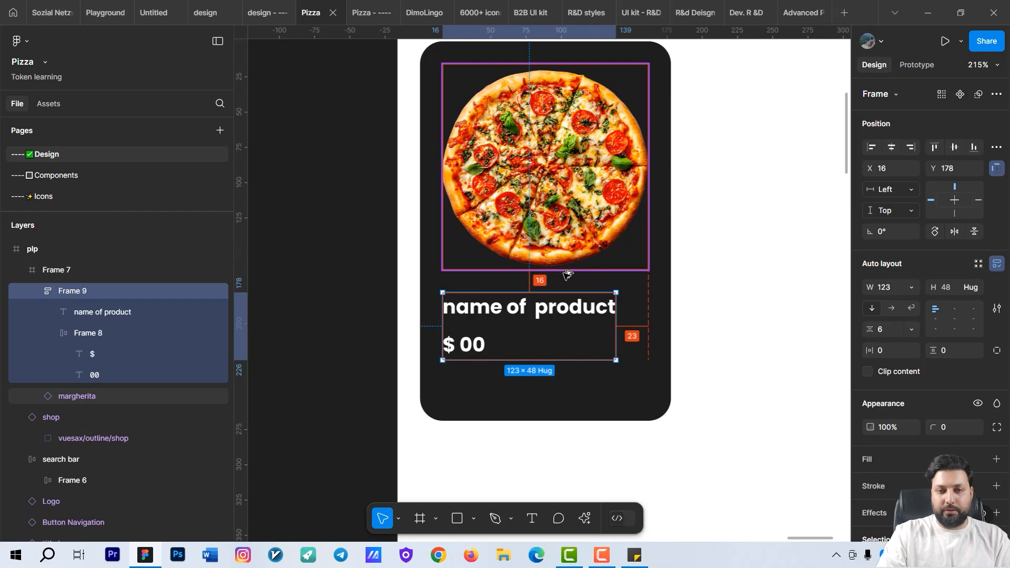
scroll(568, 274, "down", 3)
scroll(571, 269, "down", 2)
- Draw a frame about 122 × 28 below the price in the product card and give it a white FFFFFF fill
left_click(579, 265)
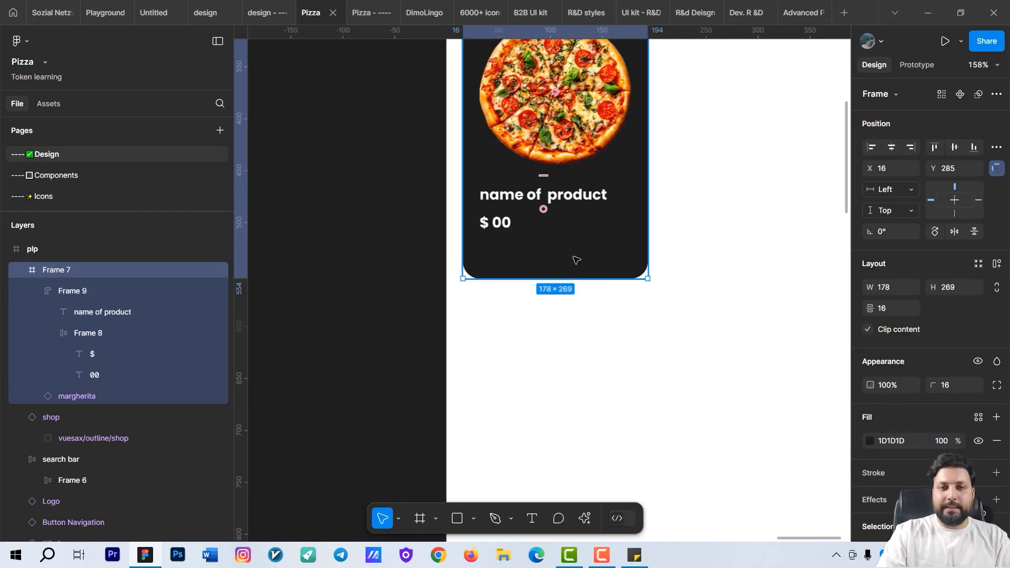
scroll(573, 273, "up", 2)
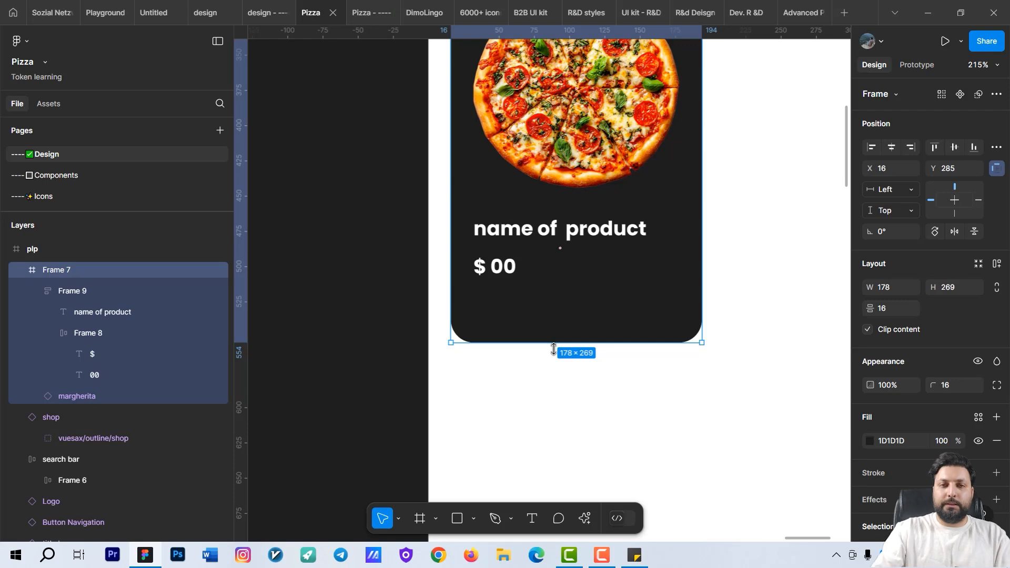
scroll(554, 349, "down", 3)
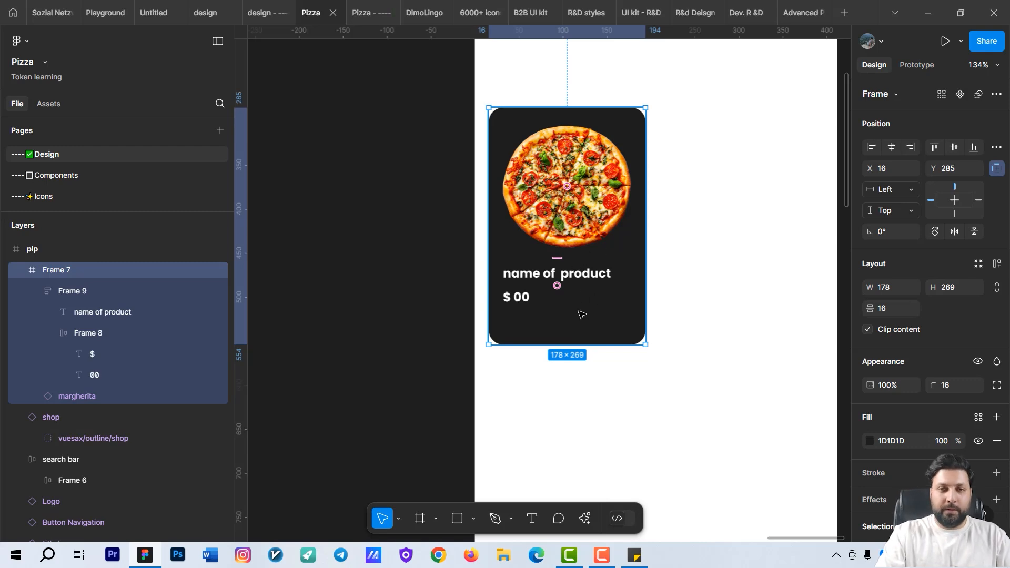
scroll(563, 357, "up", 2)
key("f")
scroll(577, 293, "up", 3)
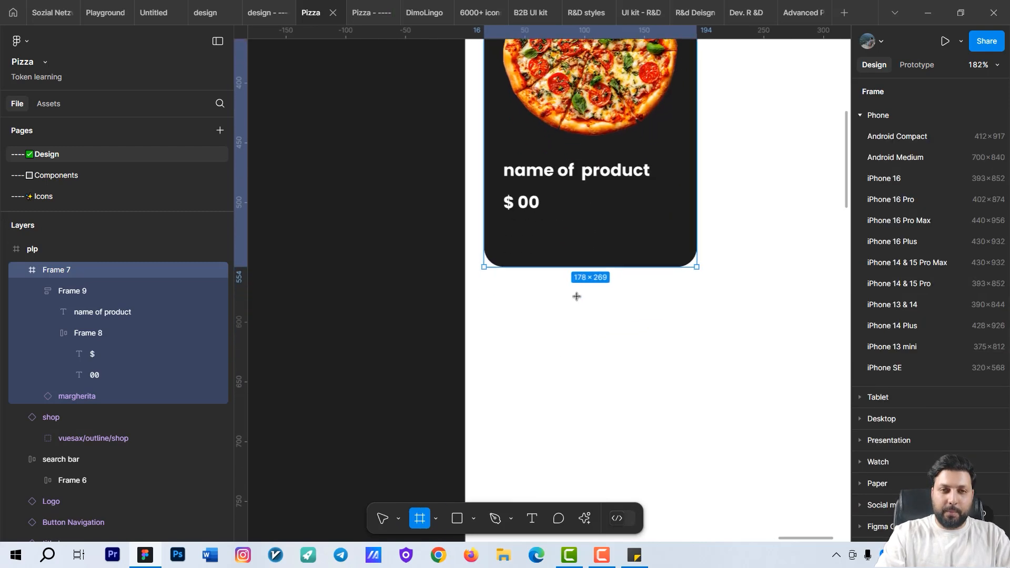
left_click_drag(474, 195, 708, 248)
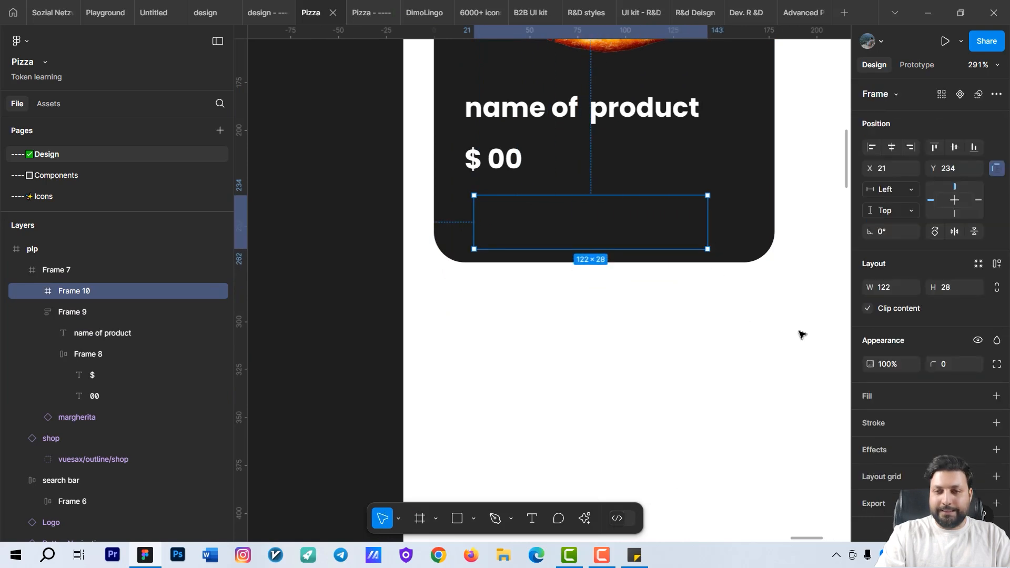
left_click(996, 396)
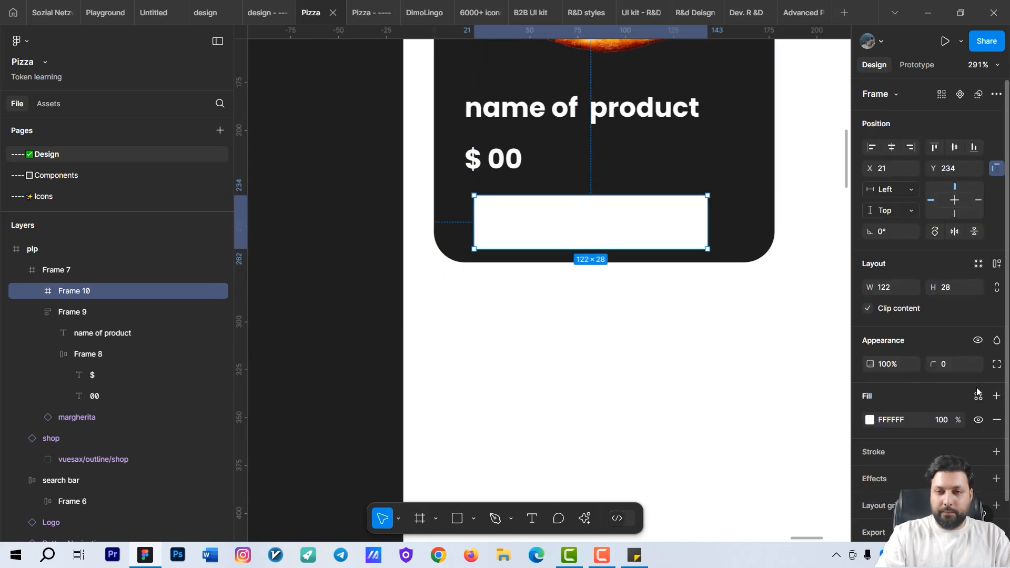
- Set the white frame's corner radius to 8 and move it to X 17, Y 231 in the card
left_click(954, 365)
type("12")
key("Return")
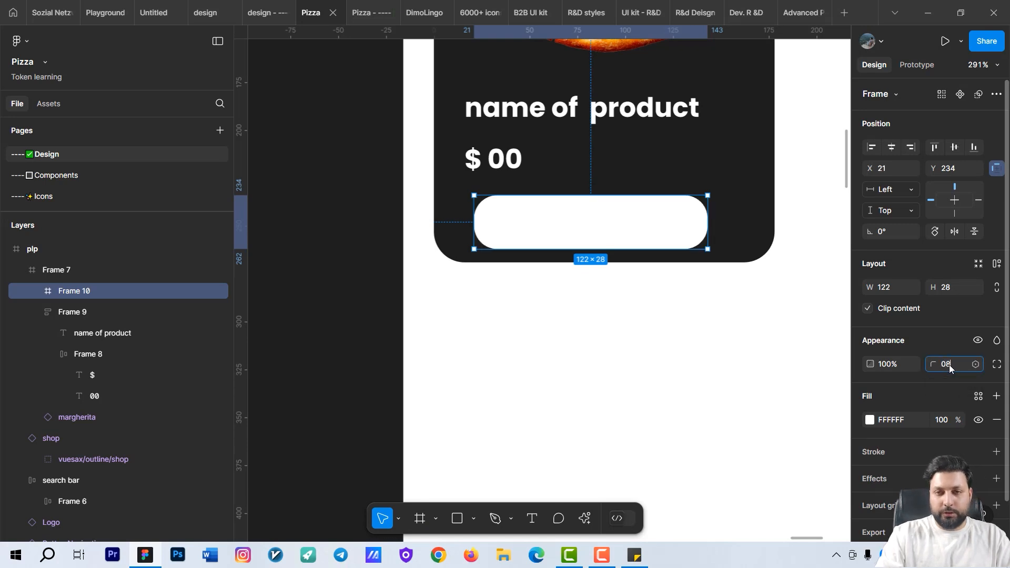
type("8")
key("Return")
scroll(604, 375, "up", 3)
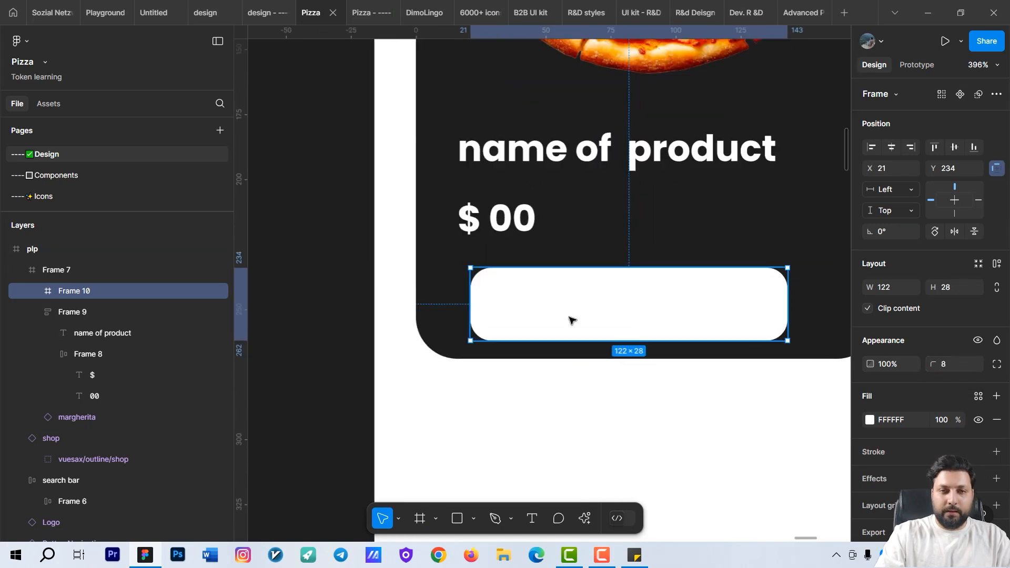
left_click_drag(570, 321, 562, 313)
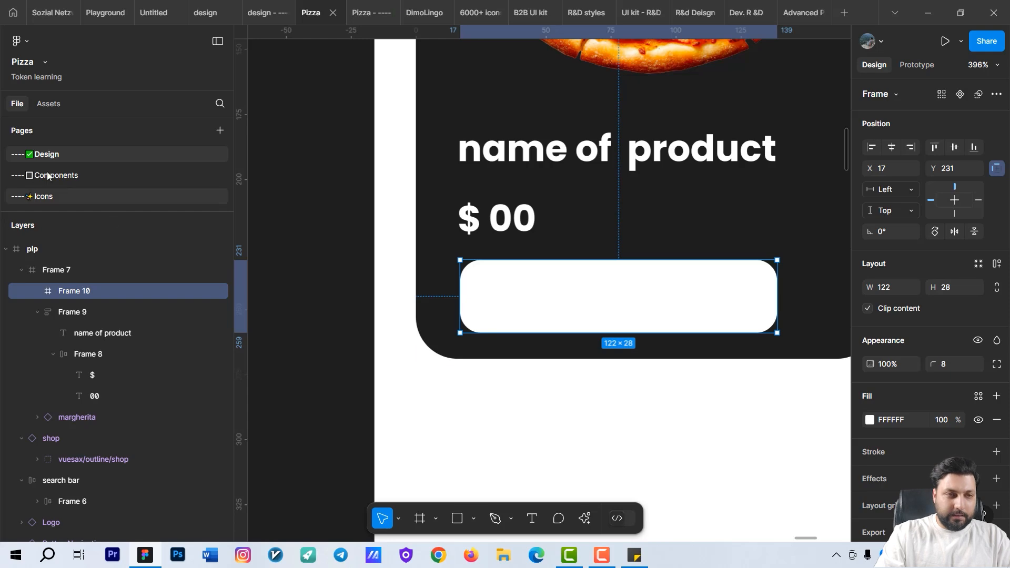
- Copy the add-circle and minus-circle icons from the Icons page and paste them into the white frame on the Design page
left_click(44, 200)
scroll(463, 236, "up", 5)
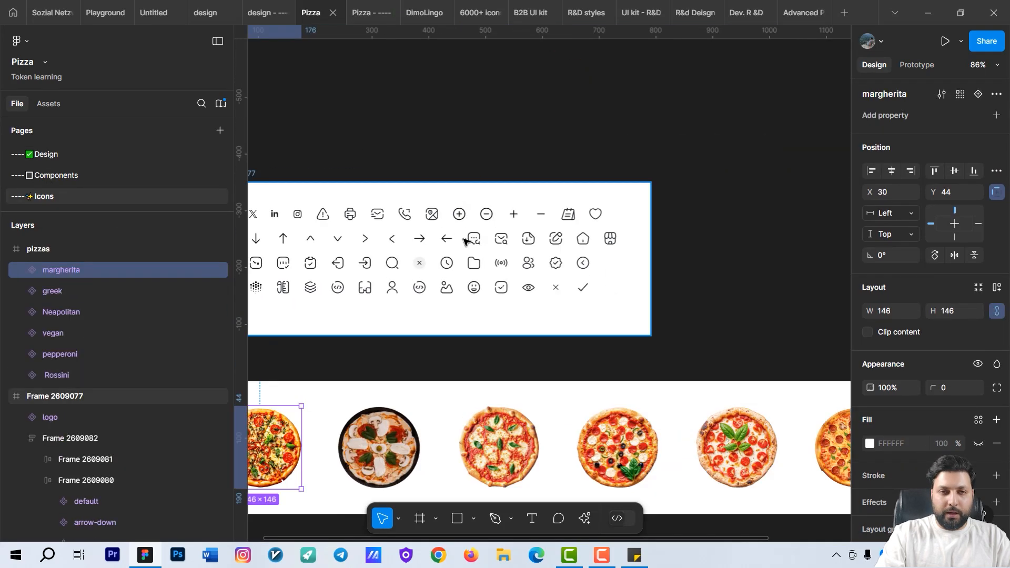
left_click(455, 210)
double_click(453, 200)
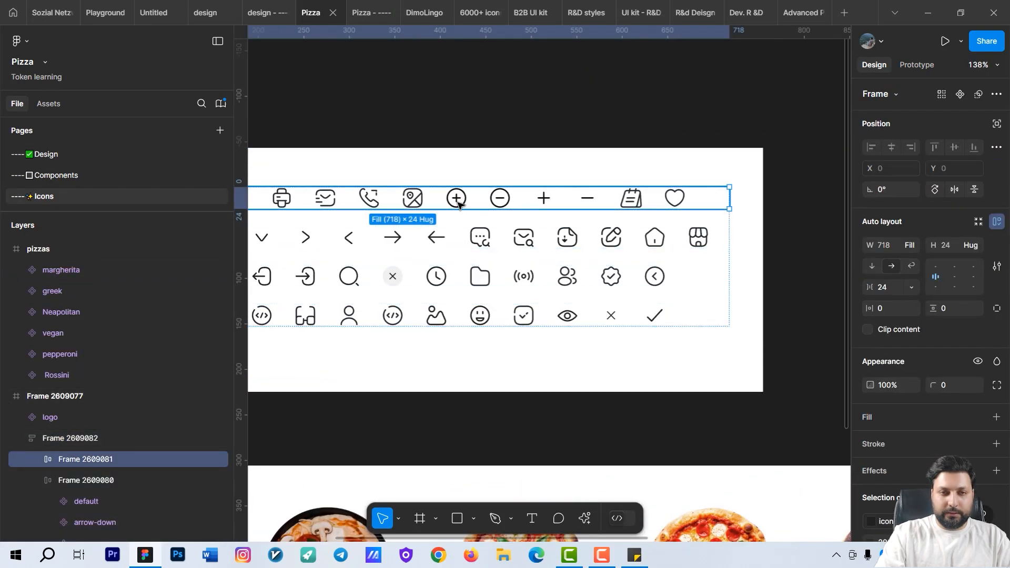
double_click(455, 199)
scroll(489, 204, "up", 1)
left_click(502, 199, "shift")
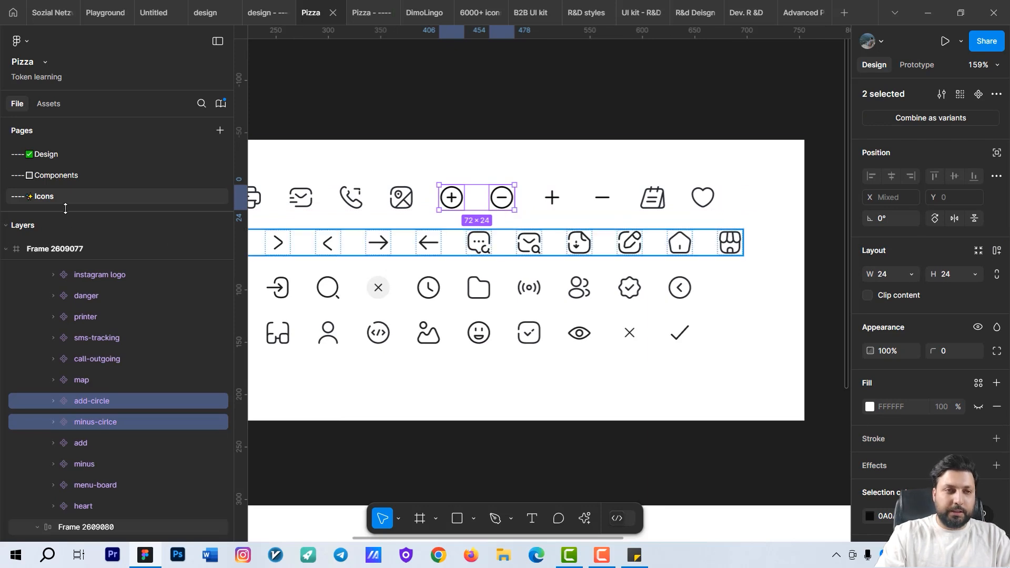
left_click(46, 154)
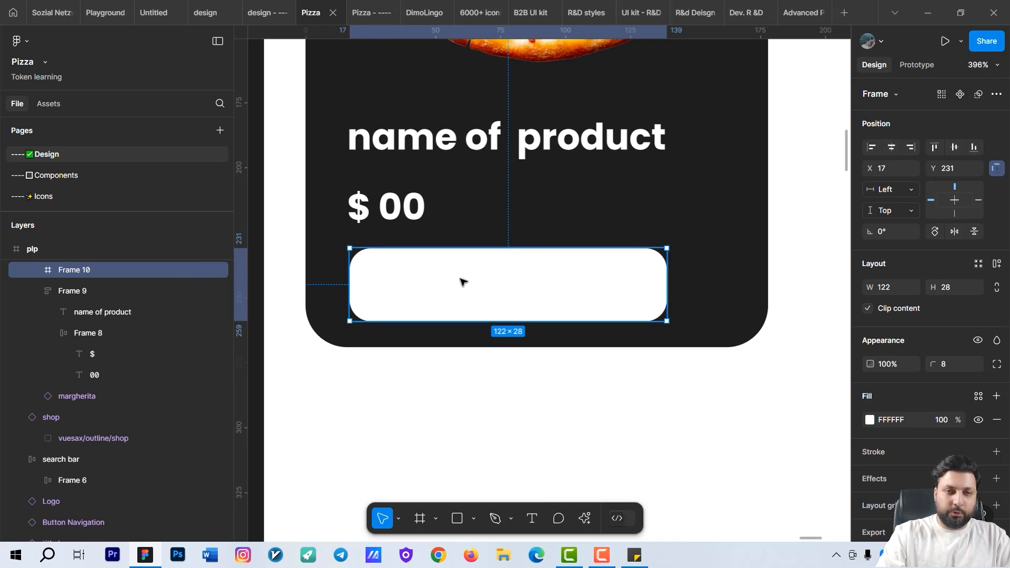
key("ctrl+v")
scroll(442, 281, "up", 2)
- Arrange the icons in the white frame with the minus on the left and the plus on the right at X 86, Y 1
left_click(437, 284)
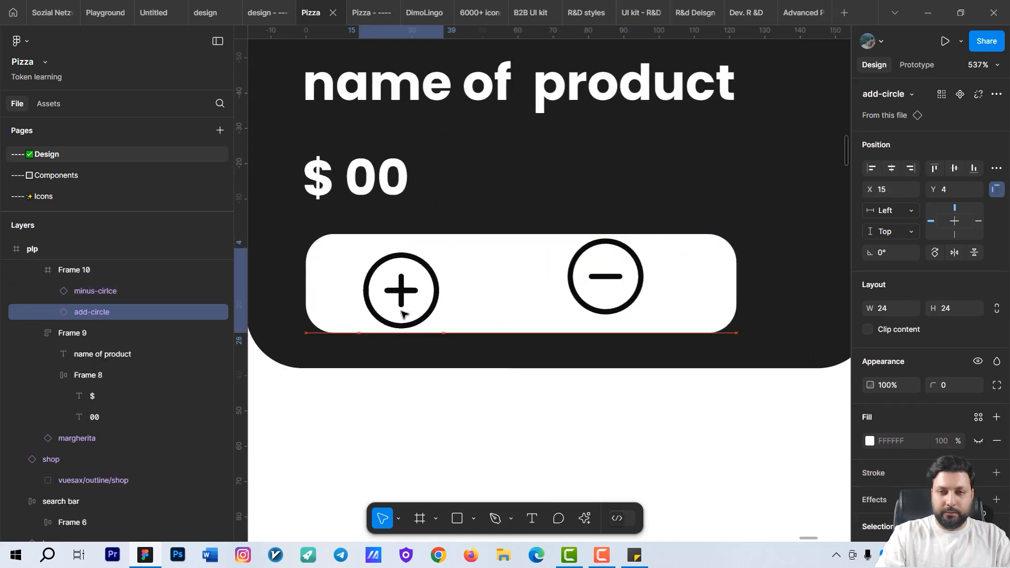
left_click_drag(401, 314, 380, 307)
left_click_drag(617, 284, 667, 291)
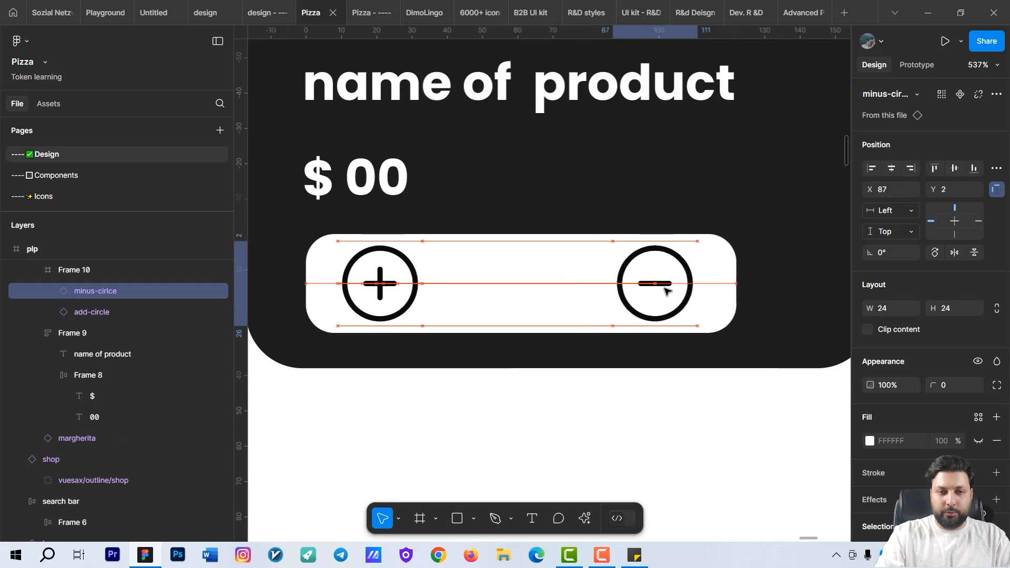
left_click_drag(380, 287, 553, 286)
left_click_drag(639, 296, 387, 300)
left_click_drag(589, 276, 676, 271)
- Add a "0" quantity text between the minus and plus icons at X 53, Y 4
key("t")
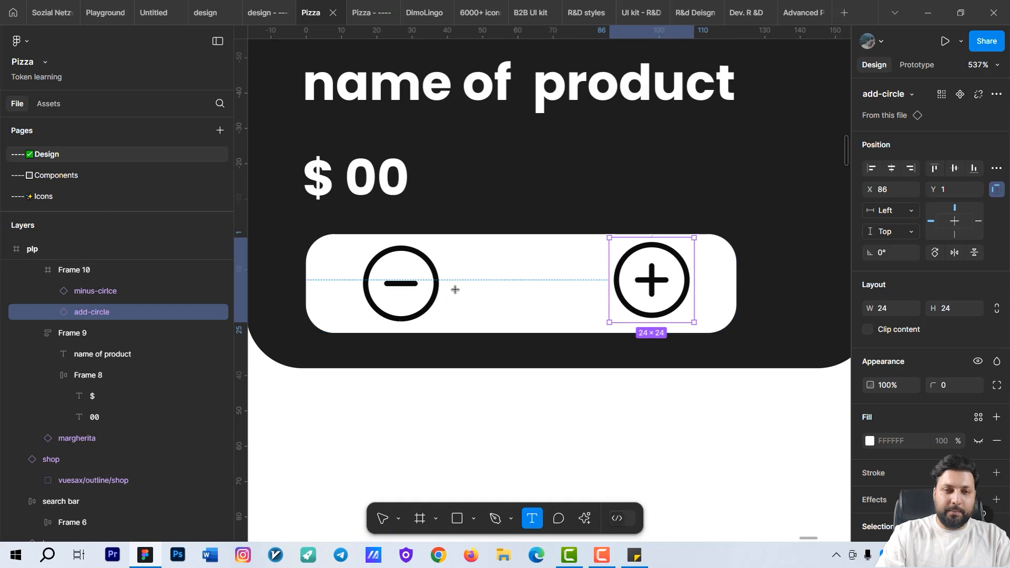
left_click(455, 289)
type("0")
key("Escape")
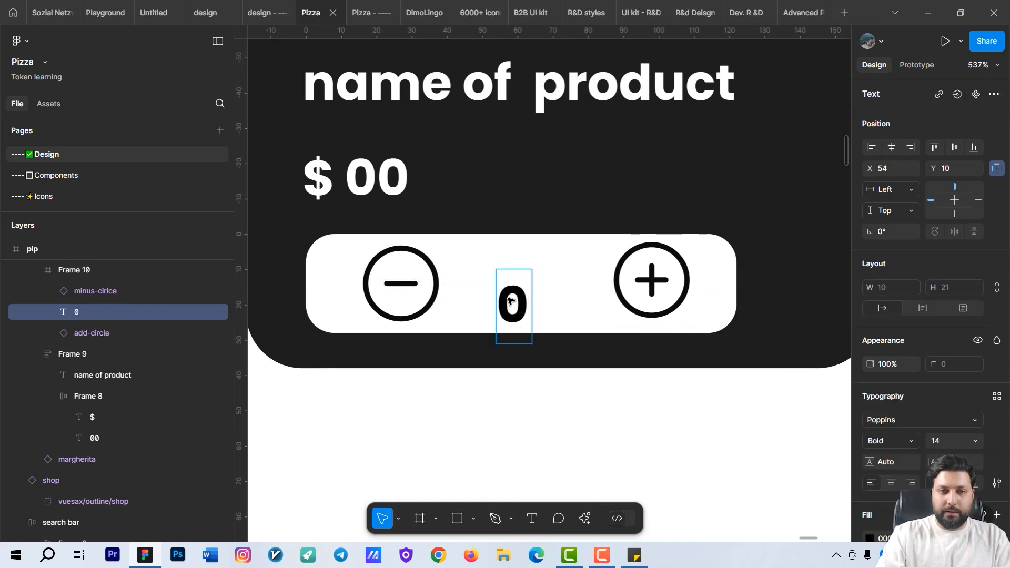
left_click_drag(521, 309, 519, 288)
- Change the quantity text to "0000" and shift it to X 48, Y 4 between the icons
double_click(519, 288)
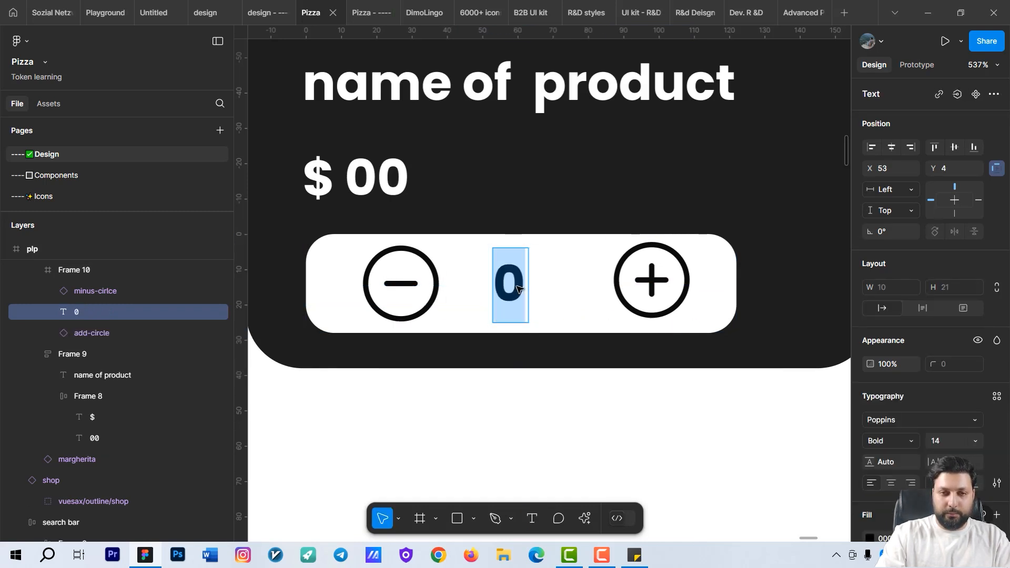
type("0000")
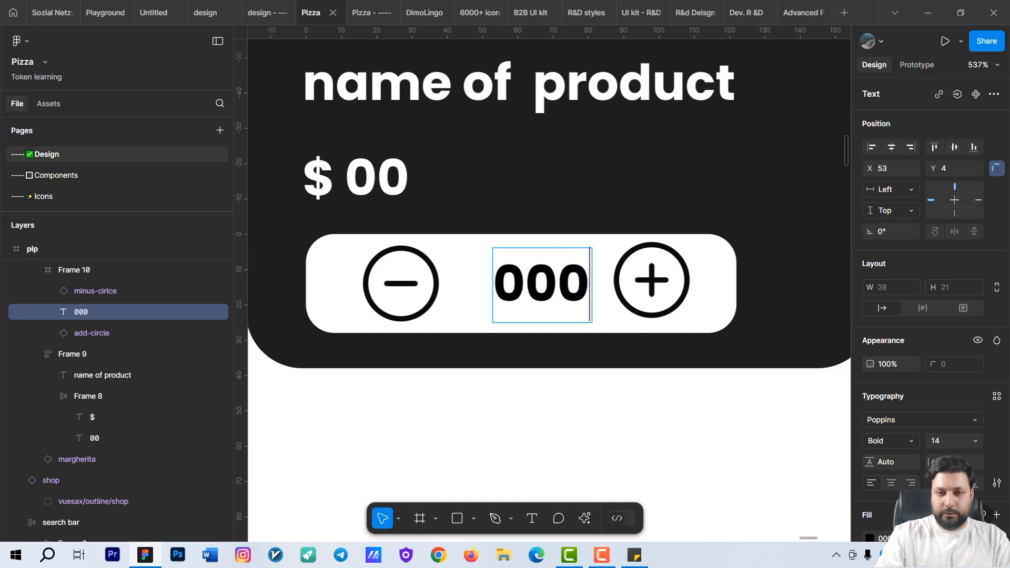
key("Escape")
left_click(652, 293)
left_click_drag(560, 296, 542, 294)
key("Escape")
- Combine the minus icon, the 0000 text and the plus icon into one horizontal auto layout with a gap of 5
left_click(631, 285)
left_click(626, 286)
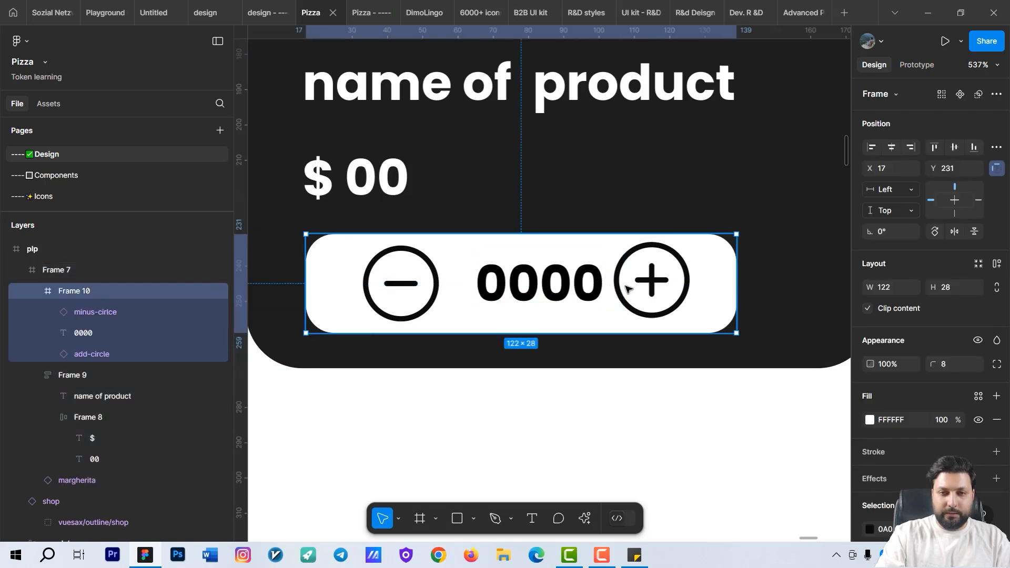
left_click(626, 288)
left_click(552, 293)
left_click(392, 297)
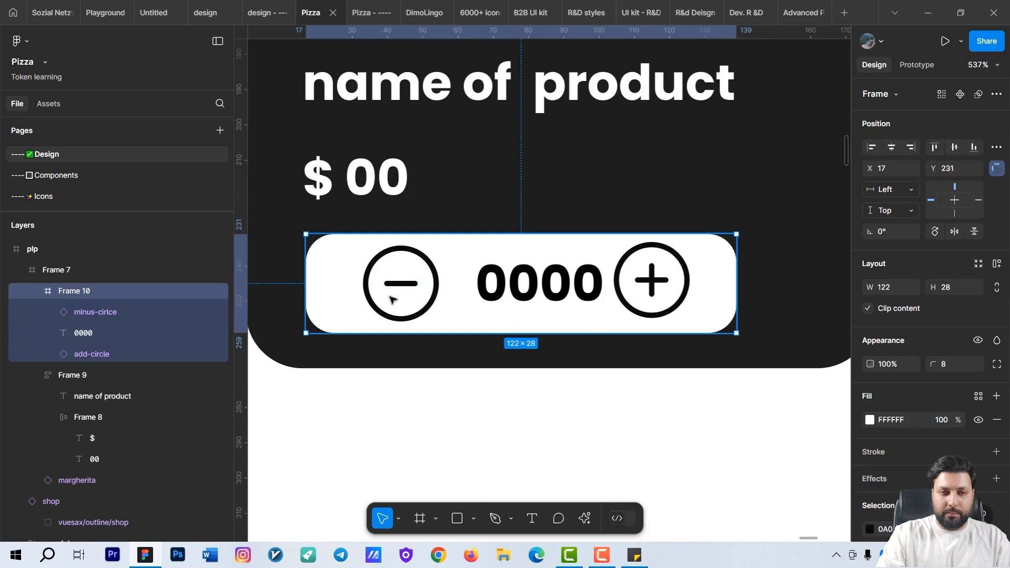
double_click(411, 288)
left_click(558, 283)
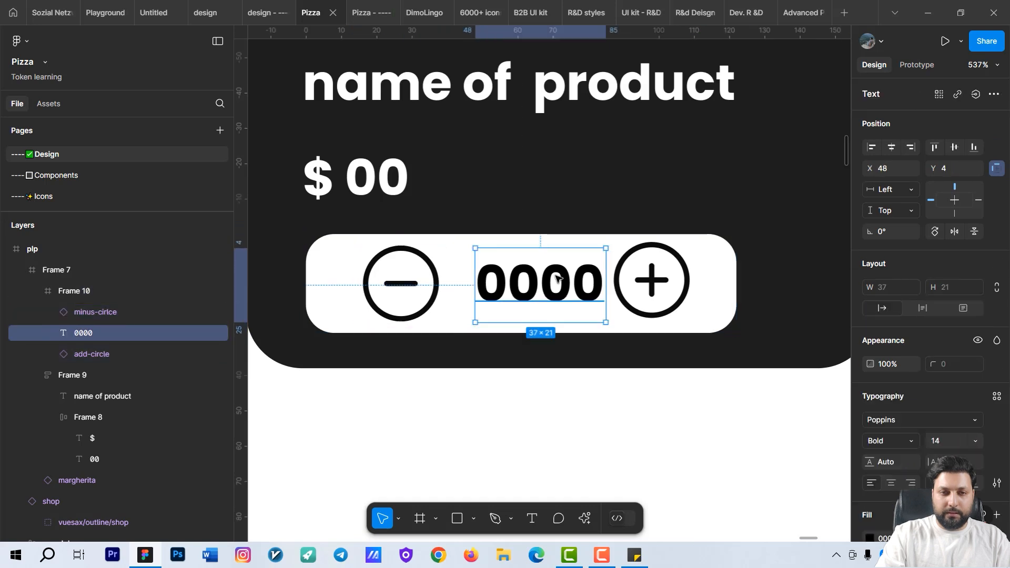
left_click(679, 276)
left_click(547, 287, "shift")
left_click(406, 288, "shift")
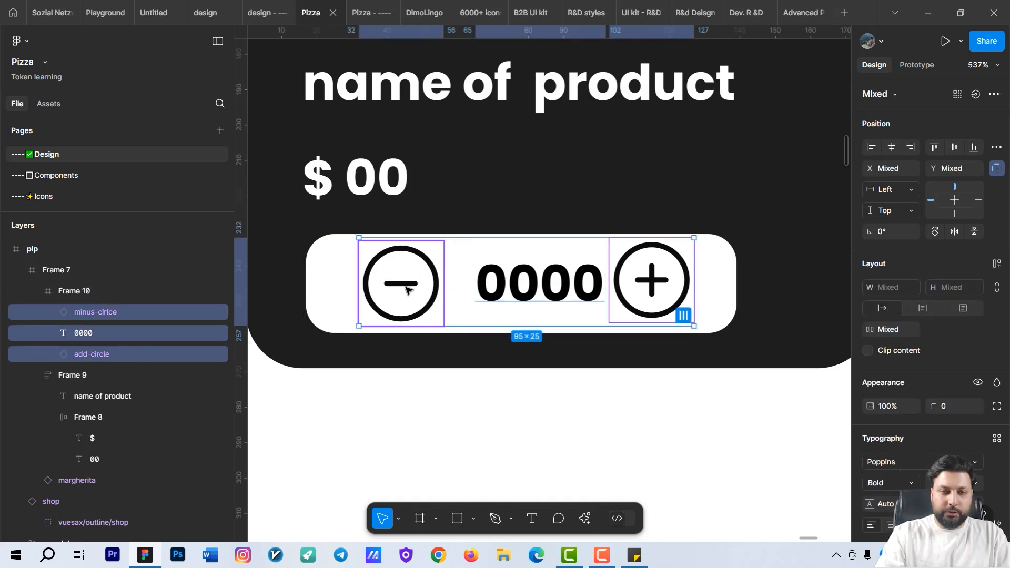
key("shift+a")
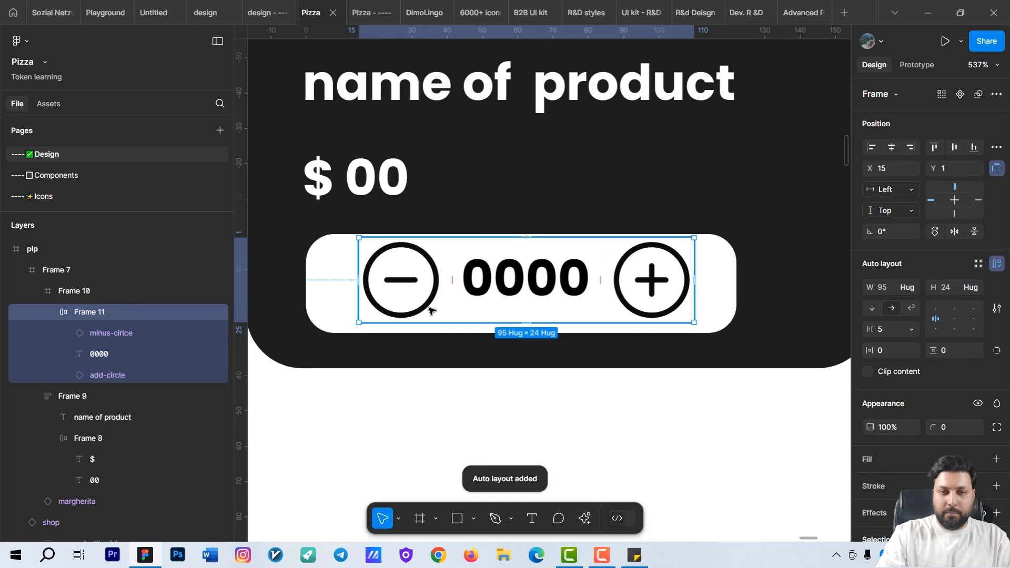
- Switch the quantity text from hugging its contents to a fixed width of 37
double_click(480, 276)
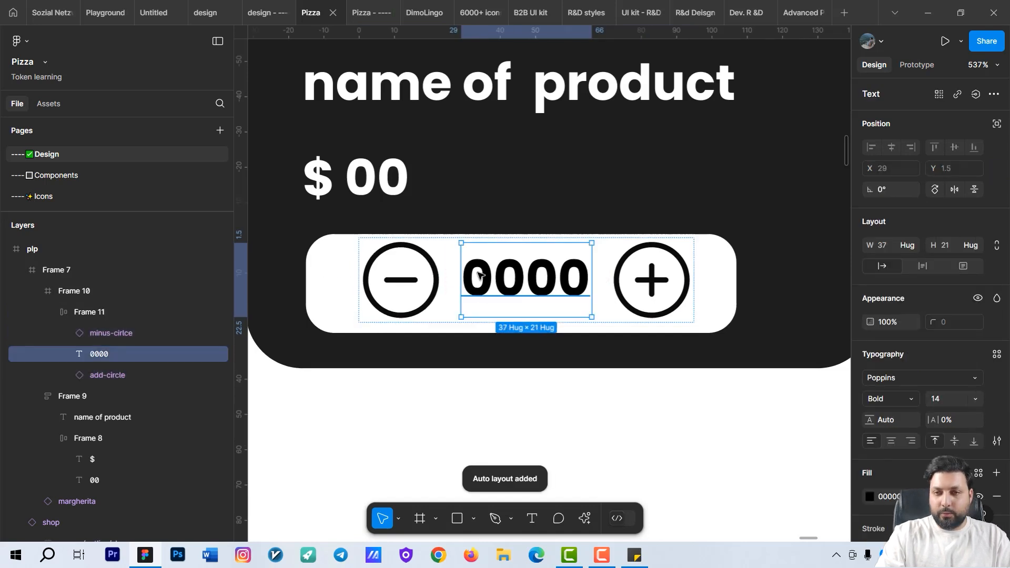
left_click(907, 244)
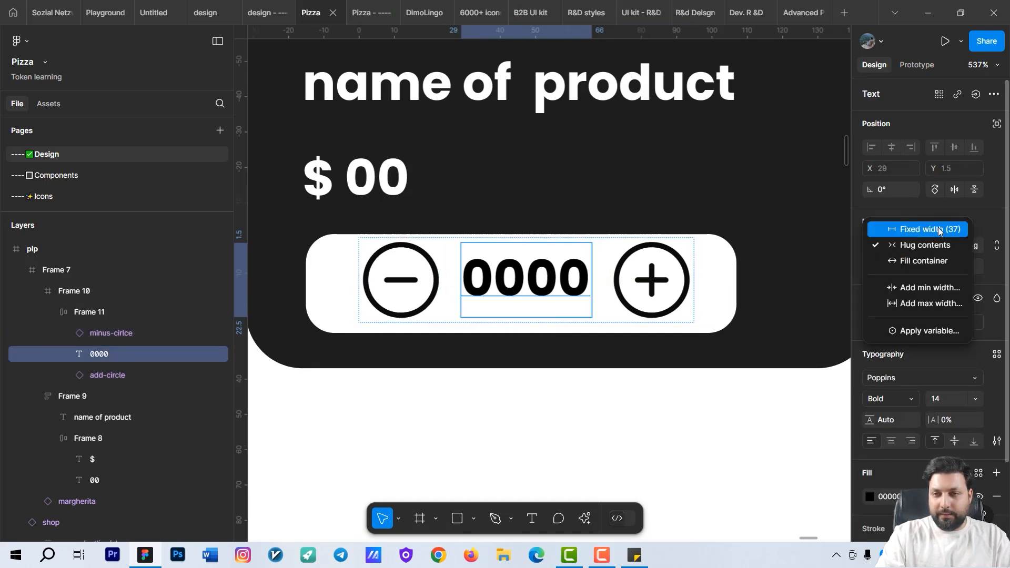
left_click(940, 230)
- Change the quantity text to "0" and centre-align it horizontally within its box
double_click(556, 281)
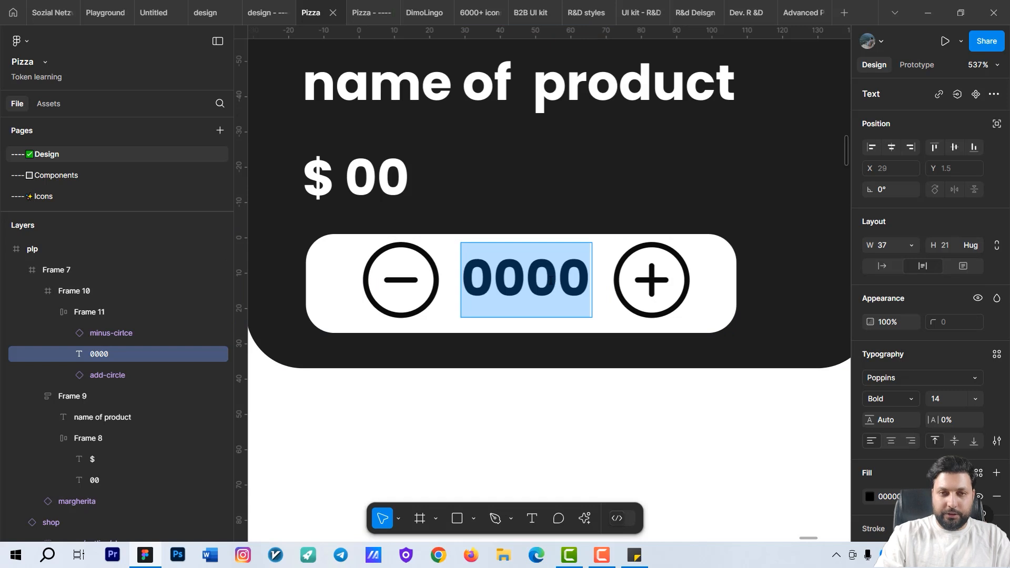
type("0")
key("Escape")
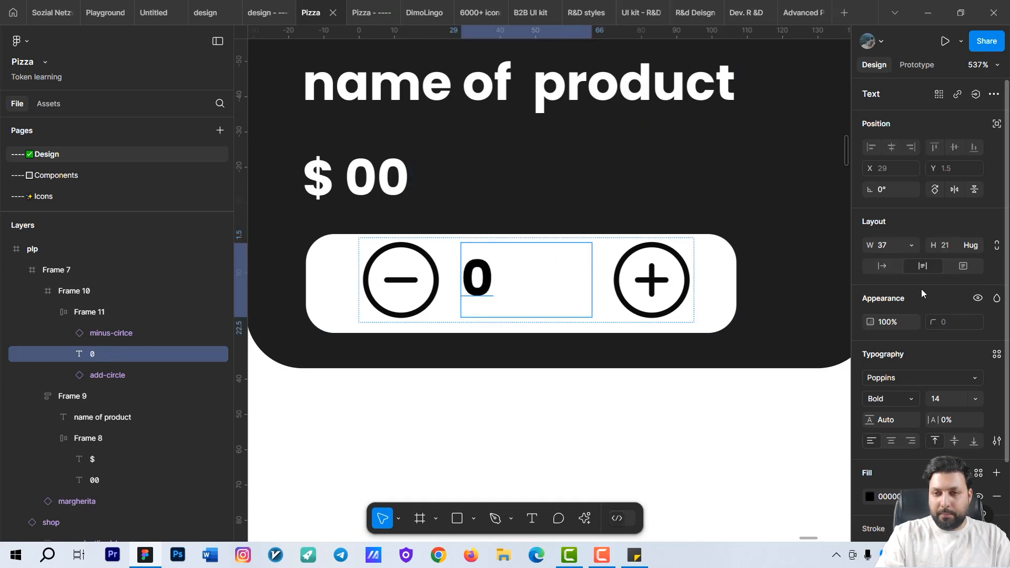
left_click(892, 440)
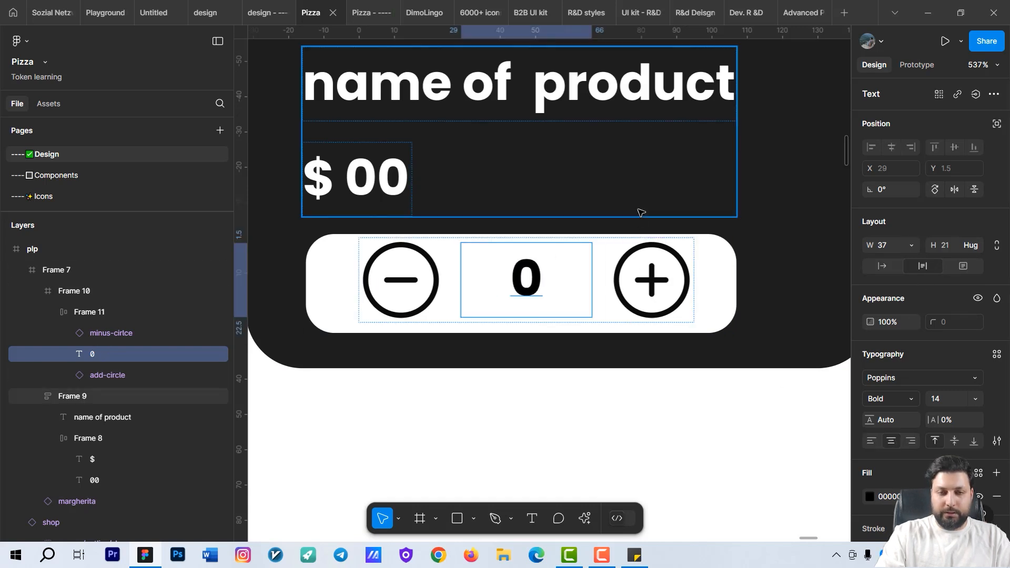
key("Escape")
- Add auto layout to the white quantity frame with 12 horizontal padding and 6 vertical padding
scroll(719, 293, "down", 2)
left_click(702, 304)
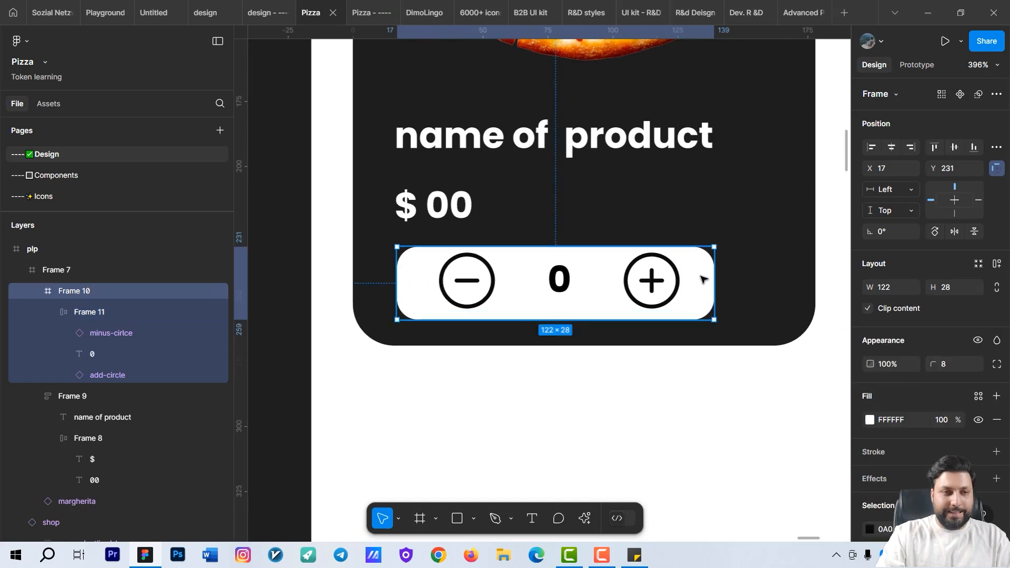
key("shift+a")
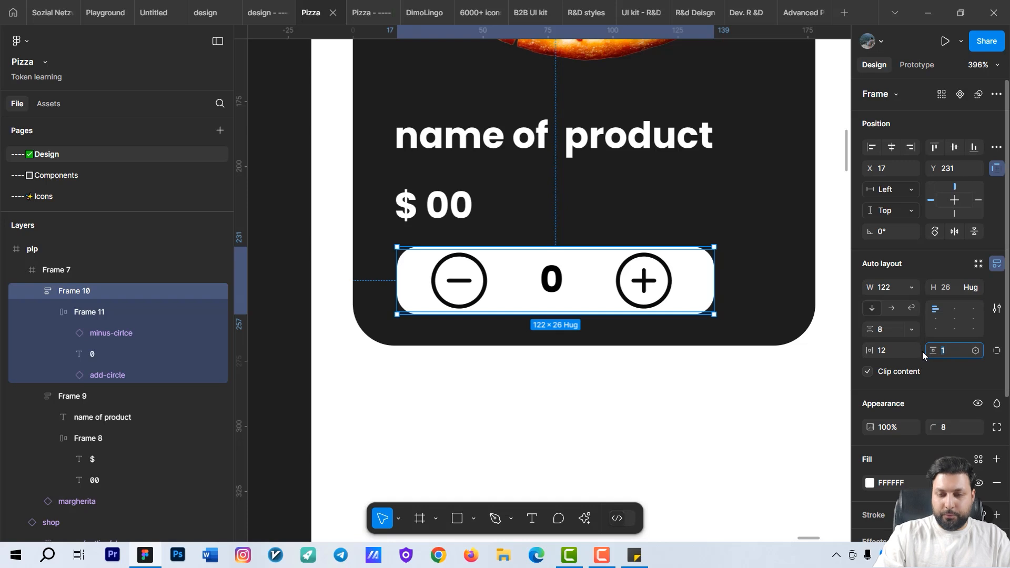
type("6")
key("Return")
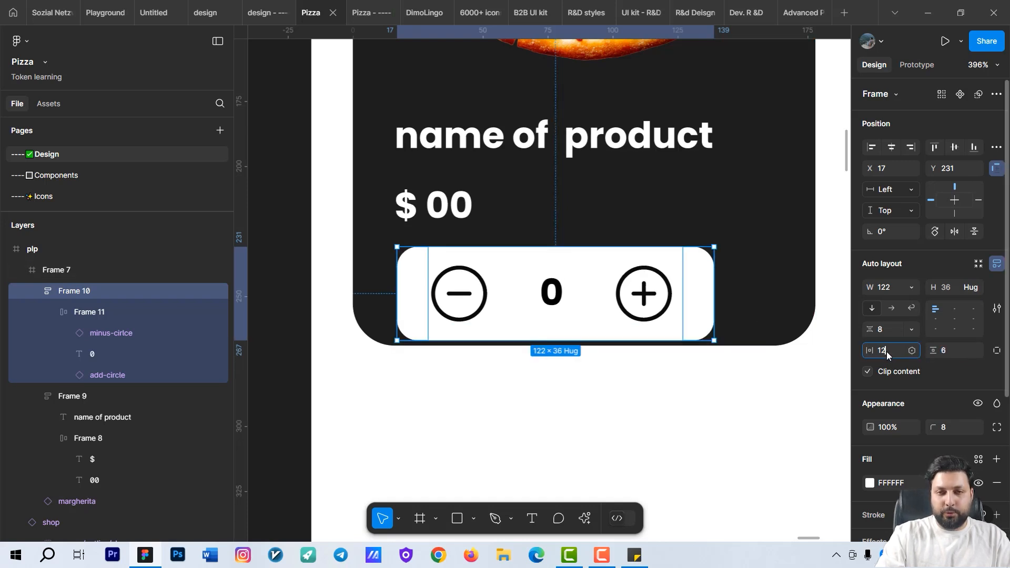
- Extend the dark product card downward to a height of 283
left_click(766, 240)
left_click(750, 292)
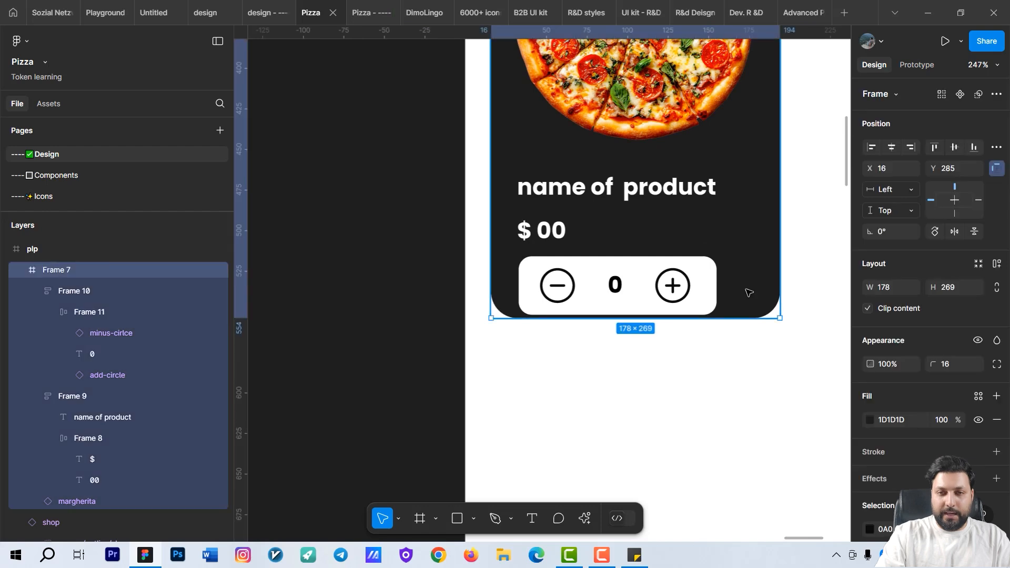
left_click_drag(735, 315, 728, 336)
scroll(728, 336, "down", 5)
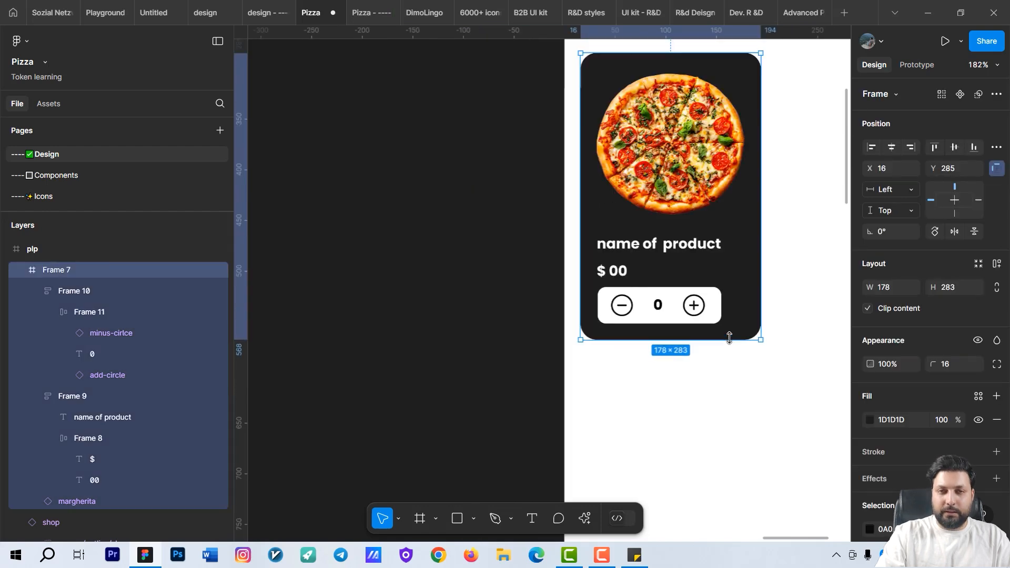
- Move the white quantity selector down below the price to Y 250, keeping X at 17
scroll(728, 372, "up", 5)
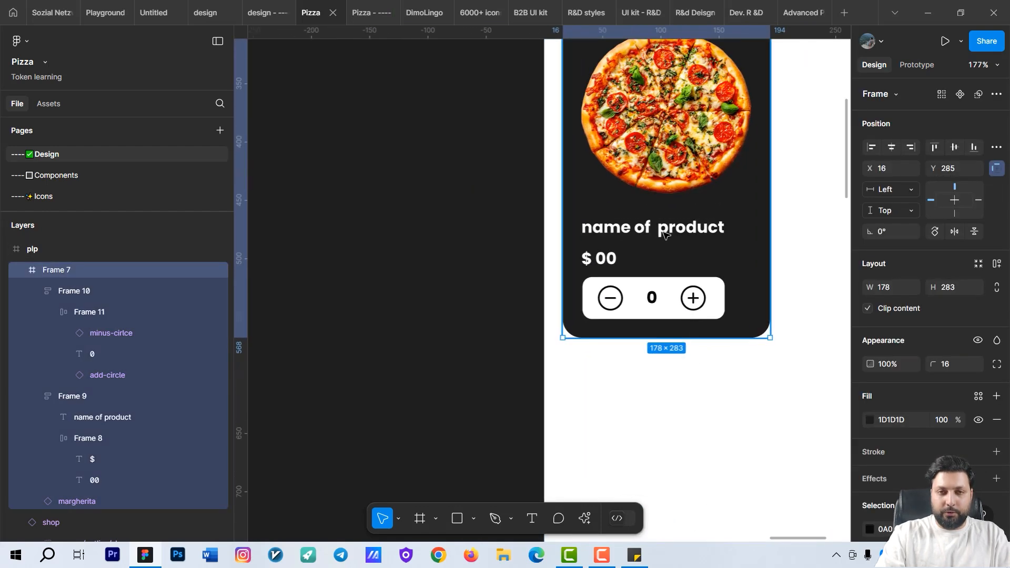
left_click(663, 235)
left_click(664, 285)
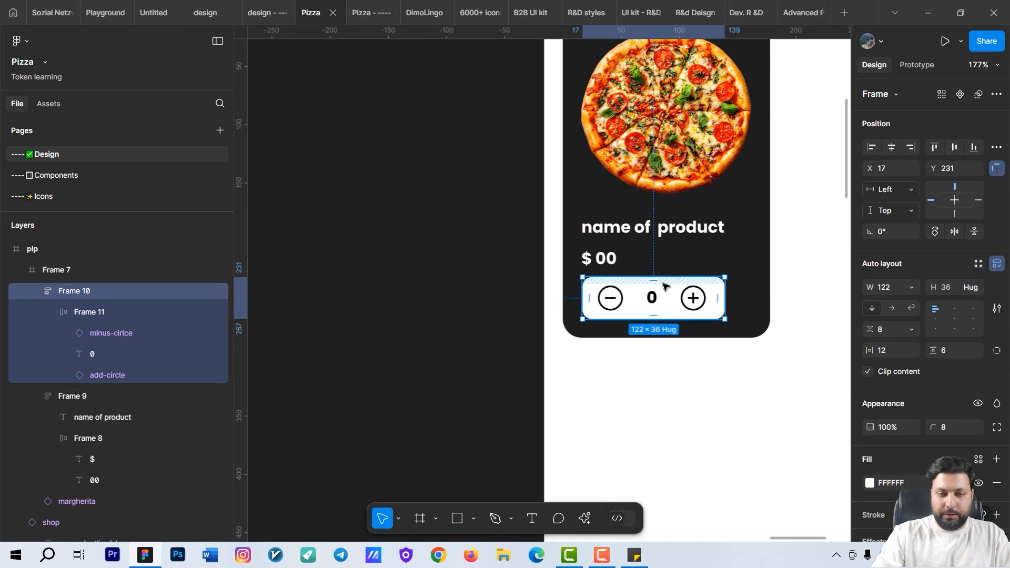
left_click_drag(664, 285, 664, 297)
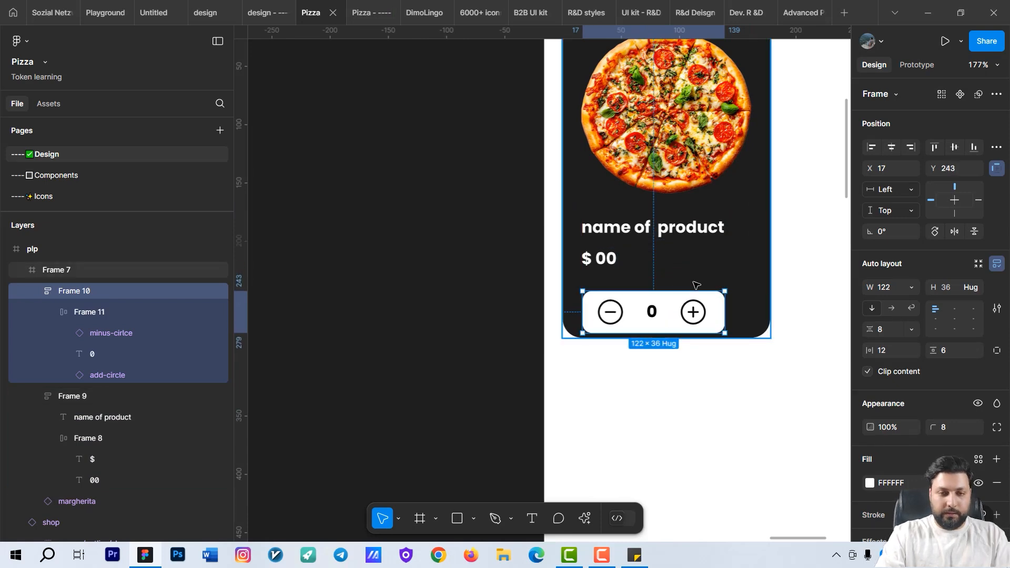
key("Down")
key("Down")
key("Down")
key("Down")
key("Down")
key("Down")
key("Down")
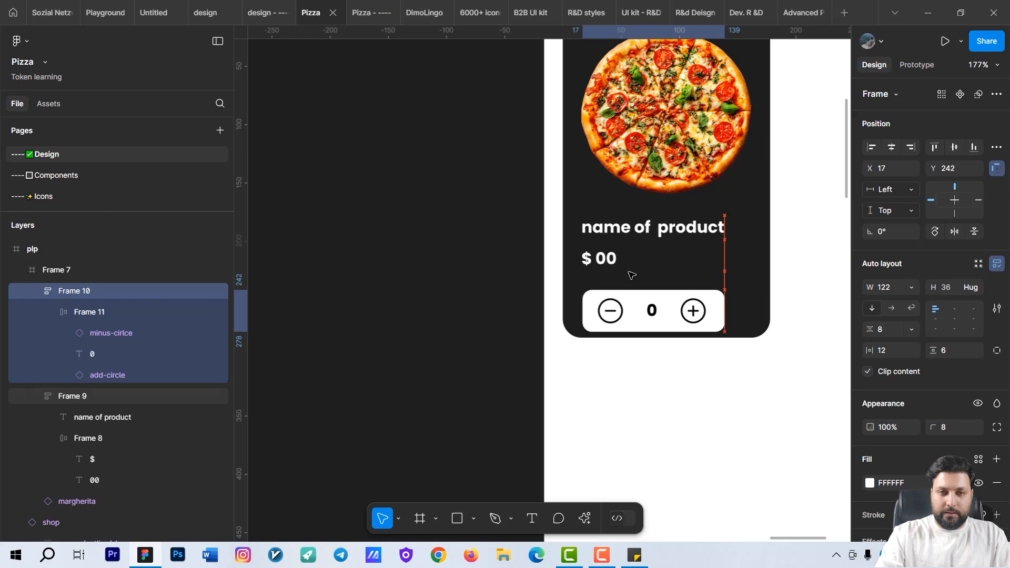
- Extend the product card's bottom edge so the card is 302 high
left_click(745, 319)
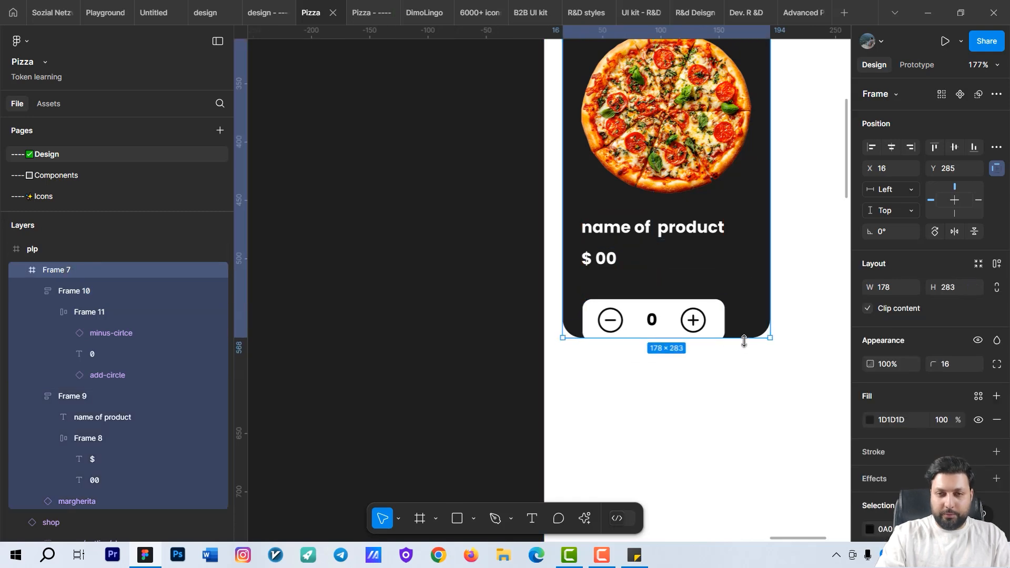
left_click_drag(744, 341, 744, 359)
scroll(744, 359, "up", 2)
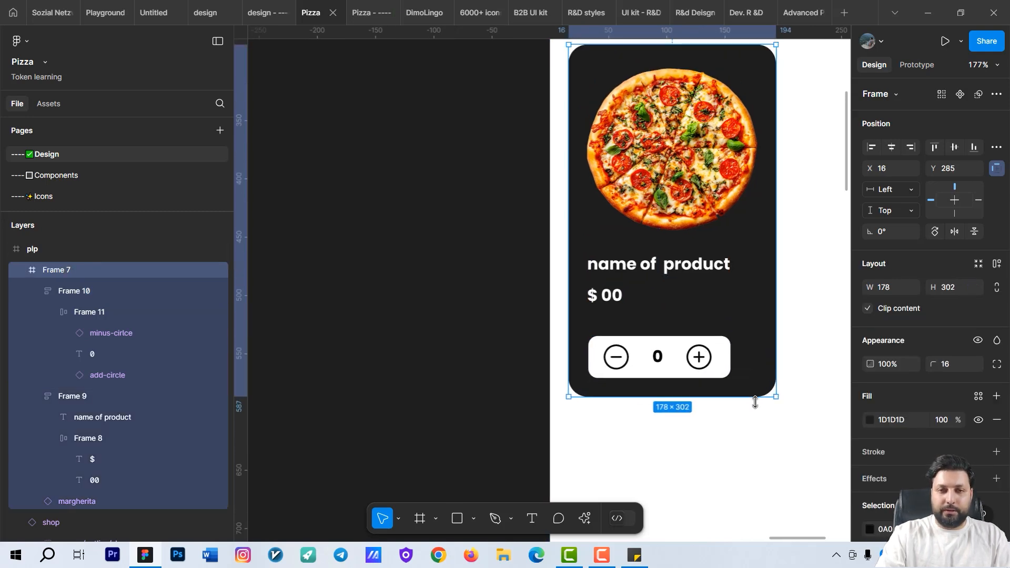
- Recolour the minus icon in the quantity selector bright red
left_click(654, 366)
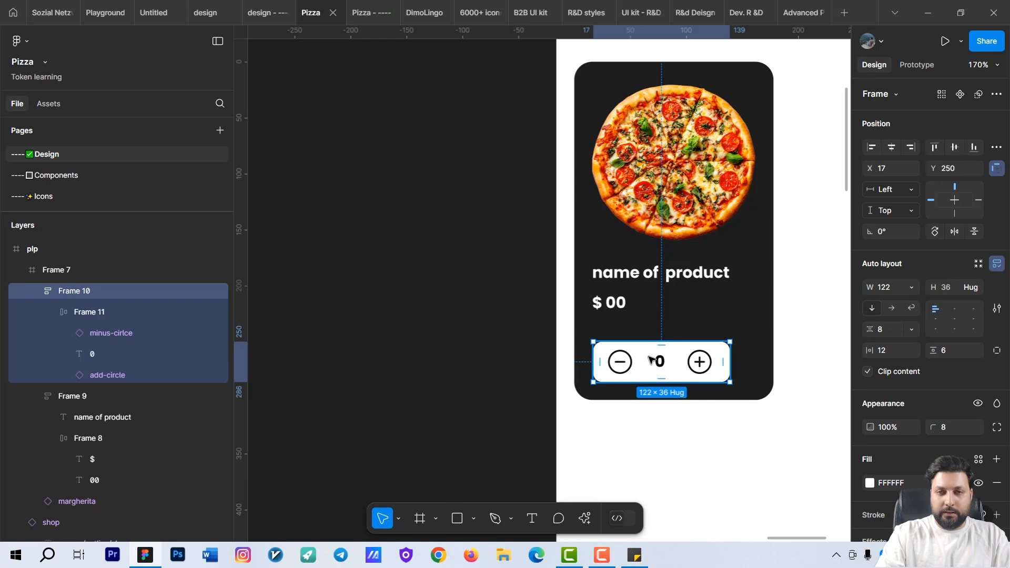
left_click(623, 328)
left_click(623, 375)
scroll(627, 373, "up", 5)
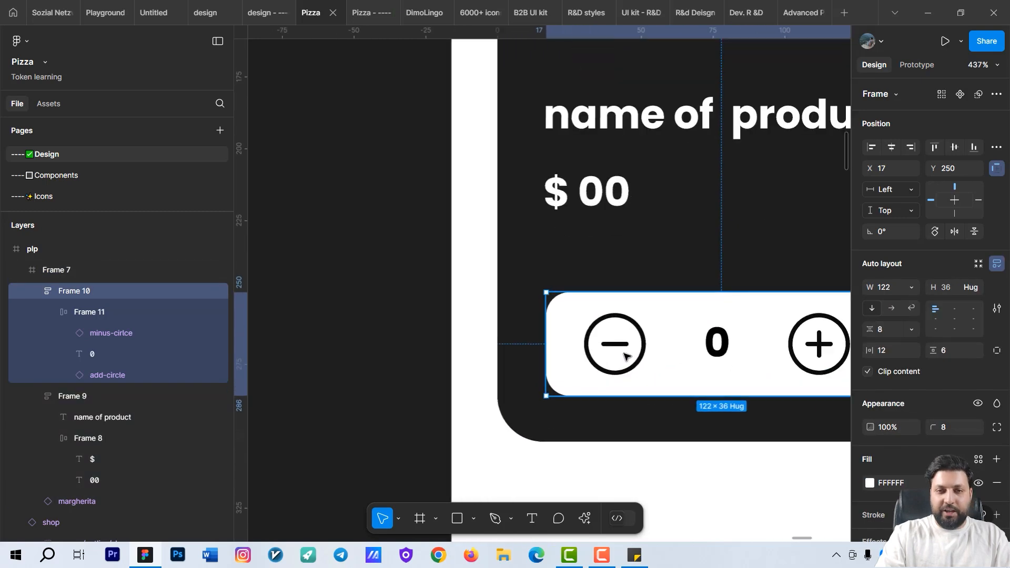
double_click(643, 355)
scroll(561, 272, "down", 5)
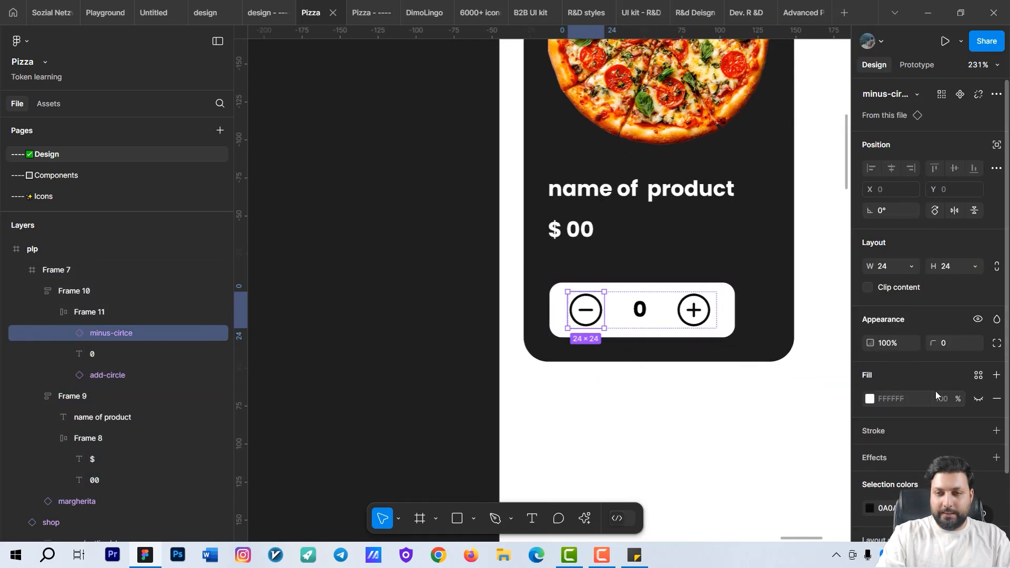
scroll(947, 389, "down", 2)
left_click(869, 435)
left_click_drag(840, 284, 859, 177)
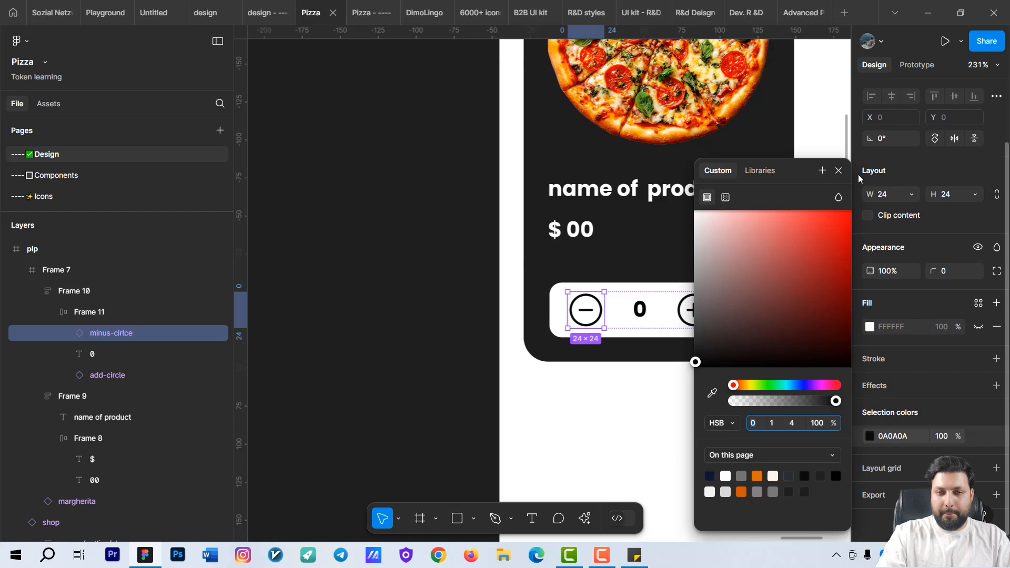
- Recolour the plus icon in the quantity selector dark green
scroll(396, 326, "right", 3)
scroll(397, 327, "down", 1)
left_click(545, 270)
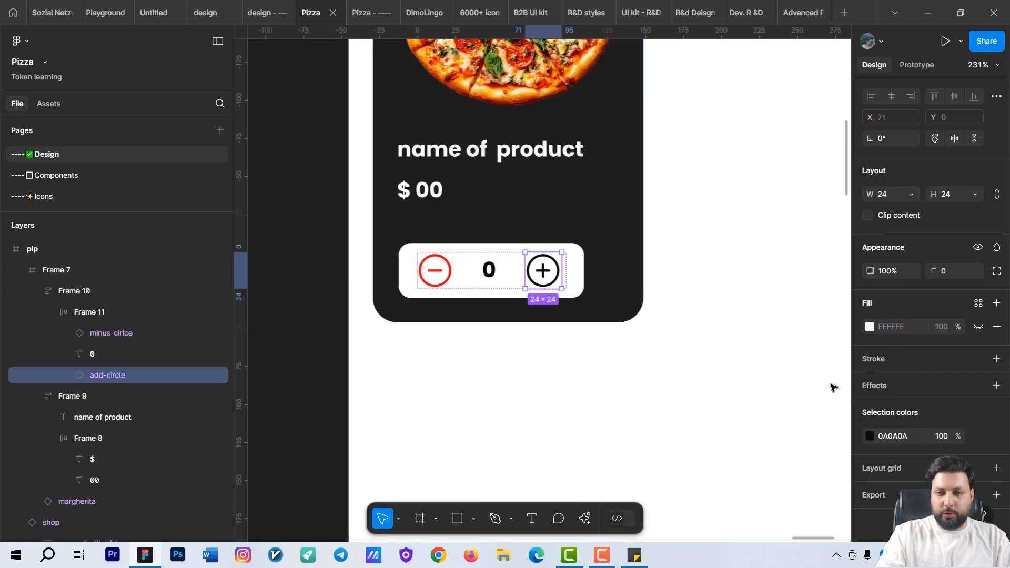
left_click(871, 437)
left_click(768, 385)
left_click(819, 280)
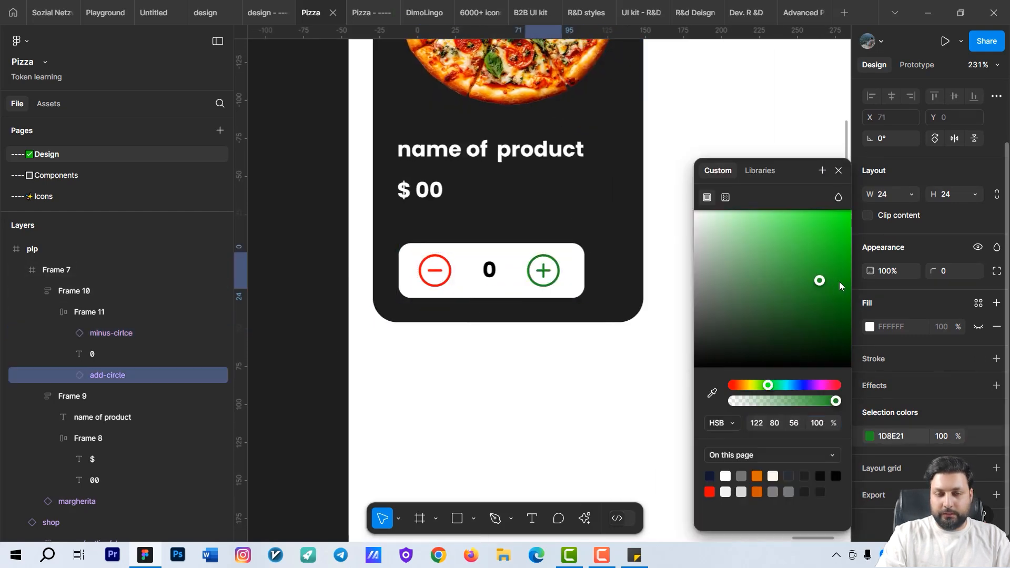
left_click(476, 381)
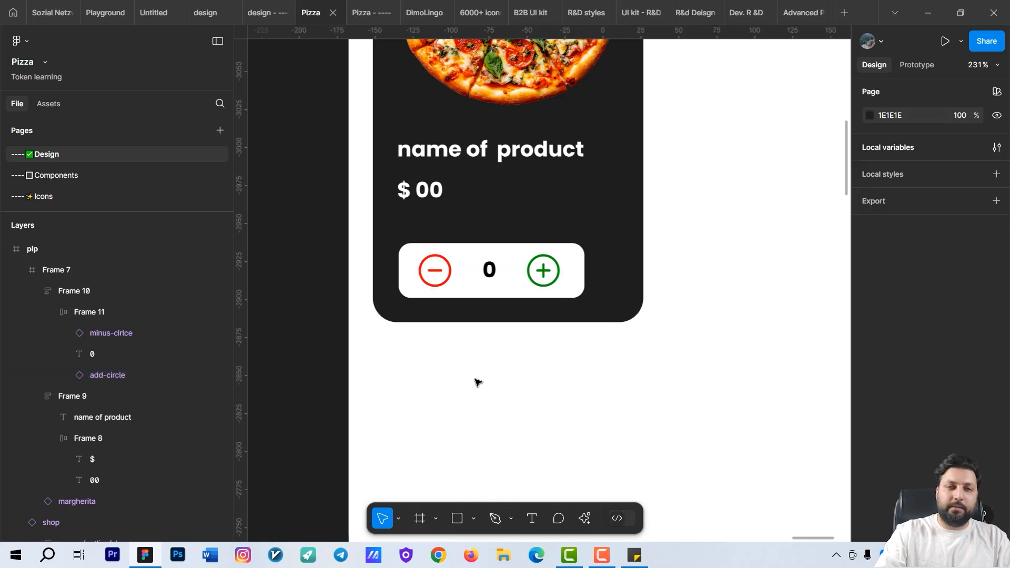
- Check the spacing of the pizza image, the name and price block and the quantity selector inside the card
scroll(522, 437, "down", 5)
left_click(552, 345)
scroll(563, 358, "up", 3)
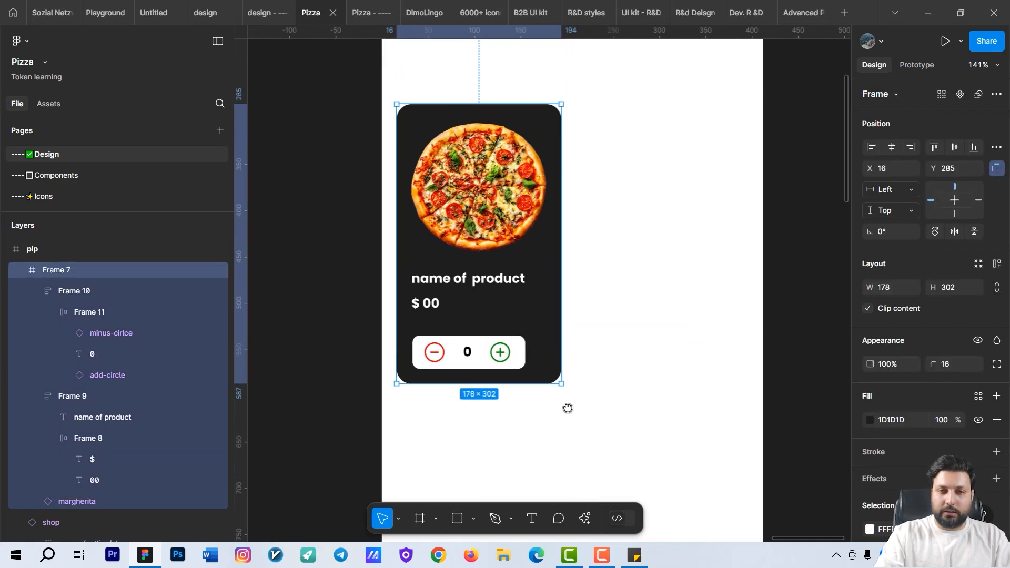
scroll(499, 371, "up", 1)
left_click(492, 363)
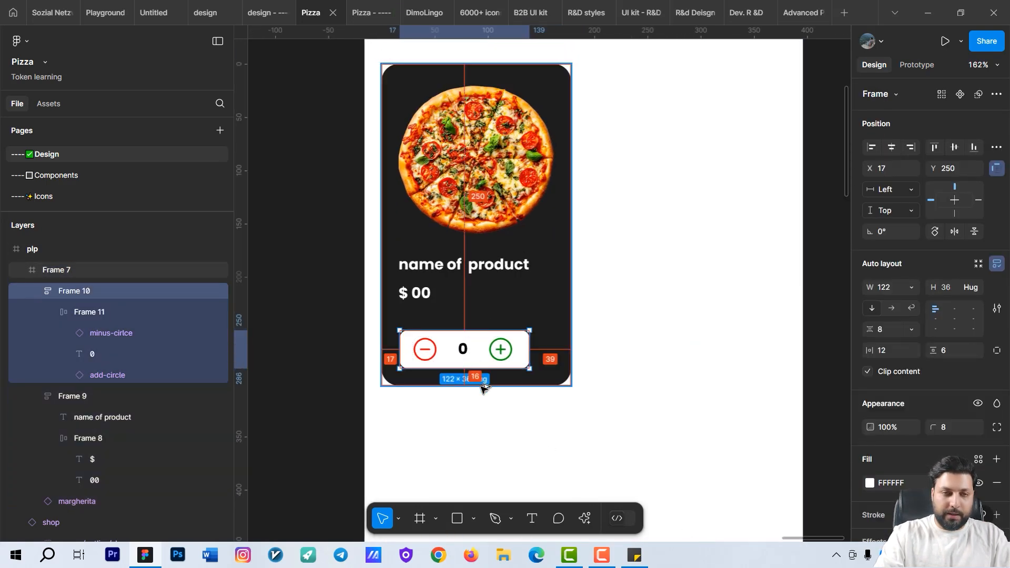
left_click(429, 279)
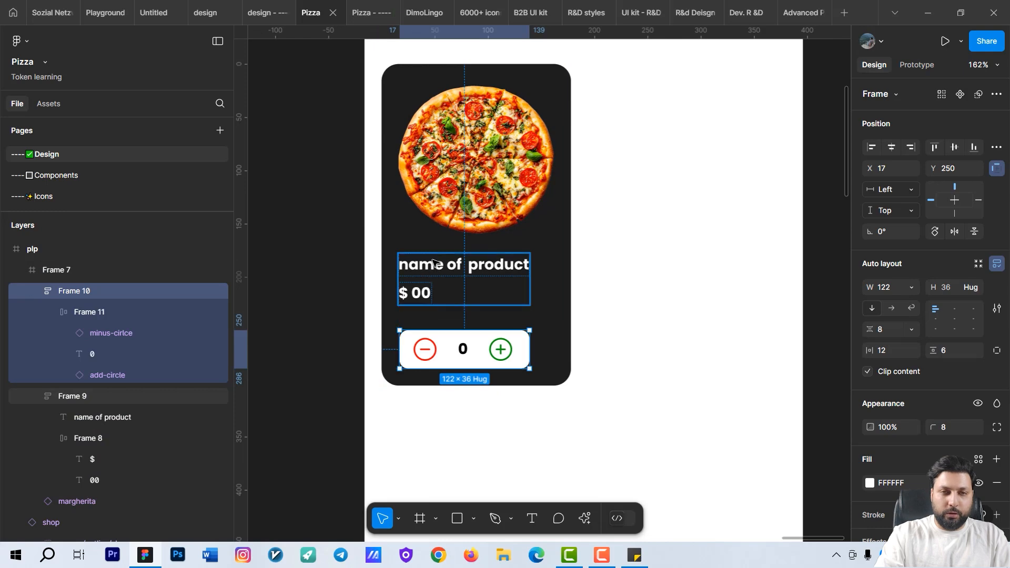
left_click(470, 209)
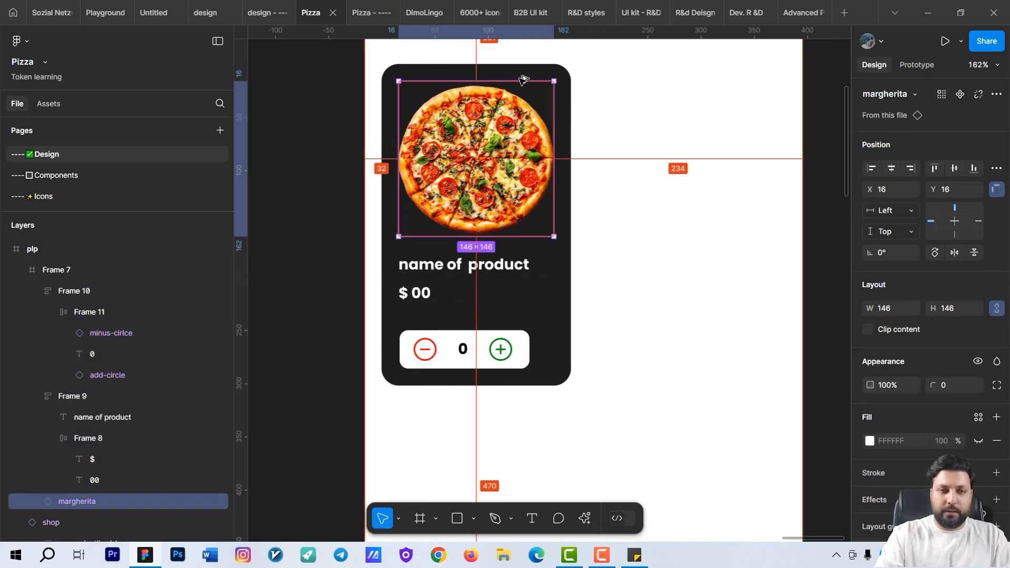
left_click(469, 274)
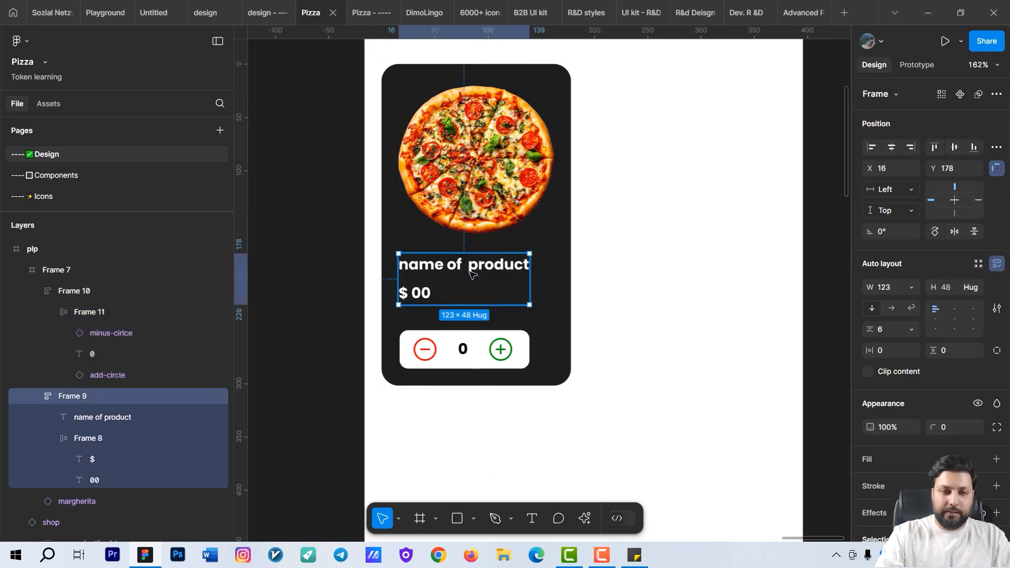
scroll(525, 353, "up", 3)
scroll(525, 353, "down", 3)
- Centre the white quantity selector horizontally within the product card, at X 28
left_click(525, 358)
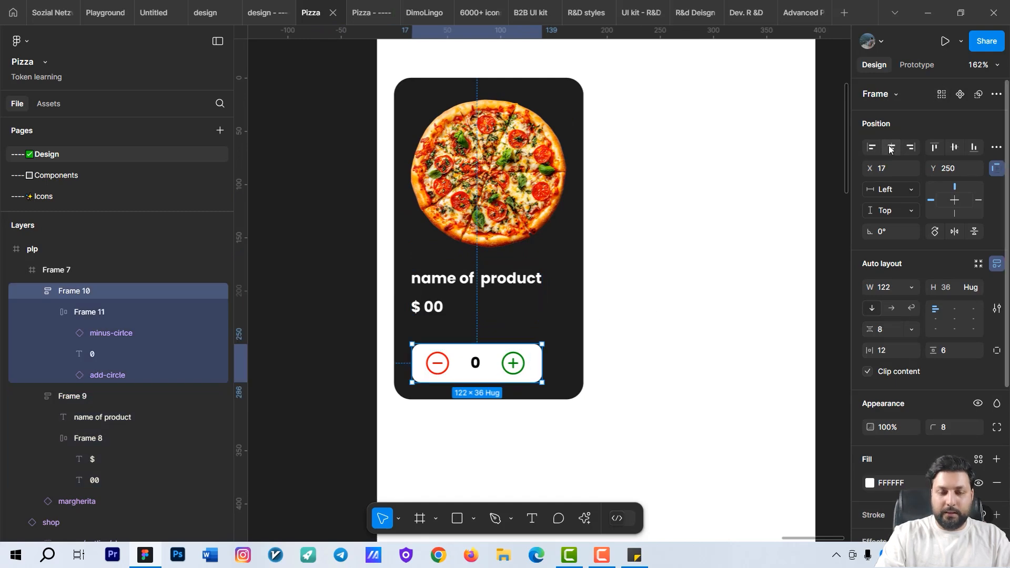
left_click(890, 146)
scroll(620, 305, "up", 3)
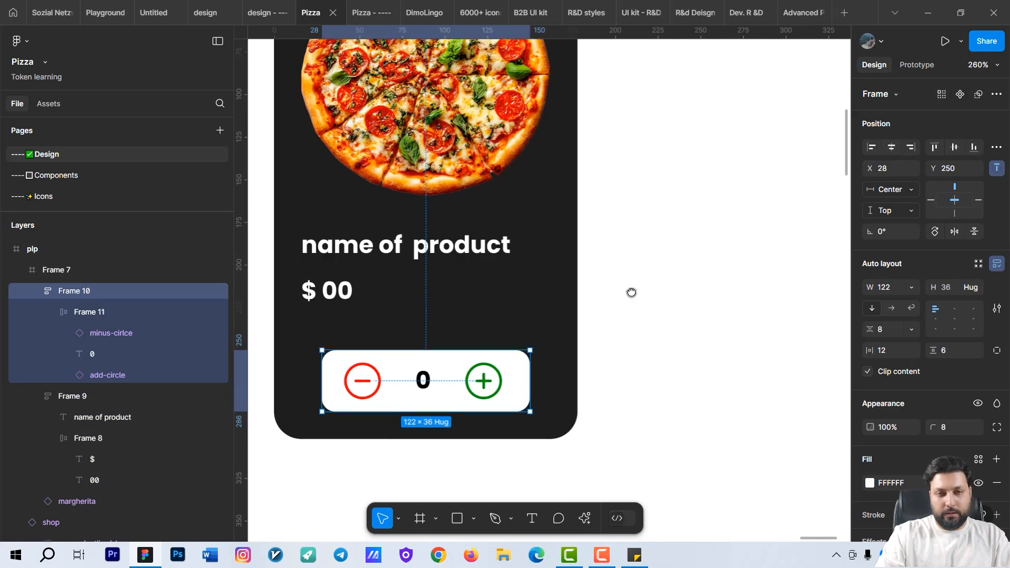
- Check the product card in the prototype preview and return to the design file
scroll(526, 311, "down", 2)
scroll(526, 311, "left", 1)
scroll(582, 412, "down", 4)
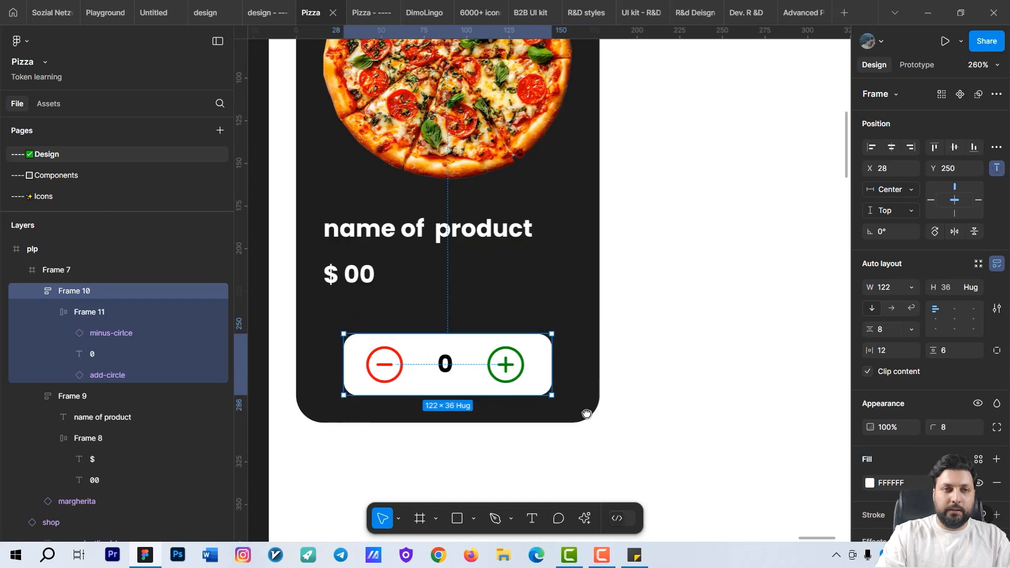
left_click(694, 357)
left_click(359, 4)
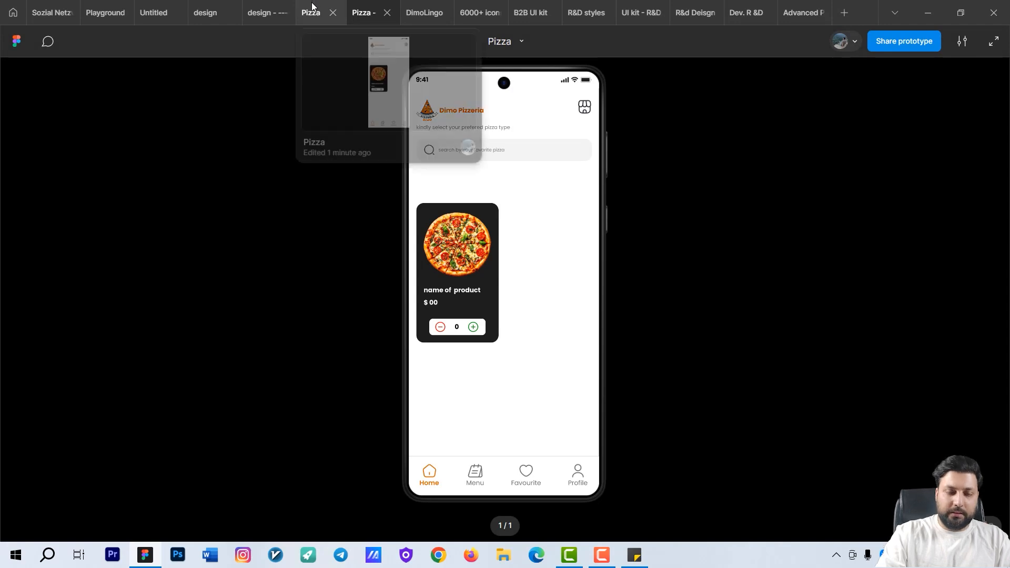
left_click(328, 4)
scroll(595, 310, "down", 2)
scroll(573, 319, "up", 3)
left_click(572, 319)
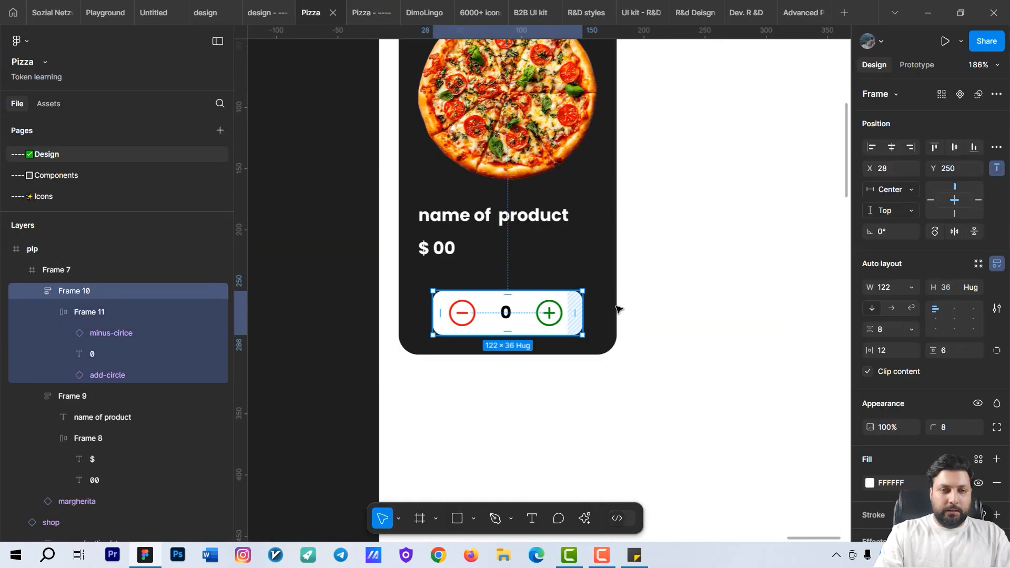
- Turn the whole product card frame into a component and rename it "plp card"
scroll(448, 319, "down", 5)
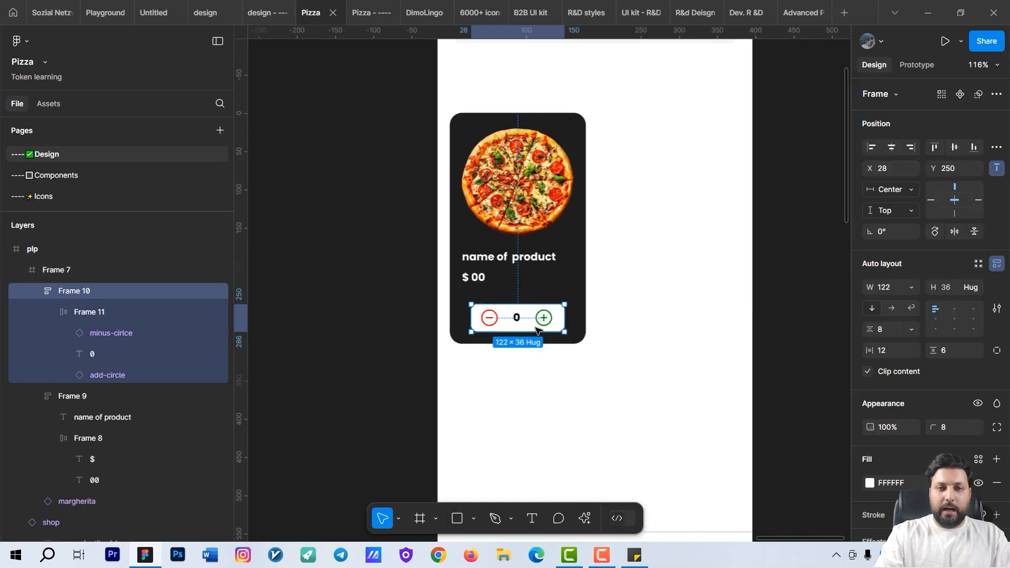
left_click(625, 335)
left_click(564, 307)
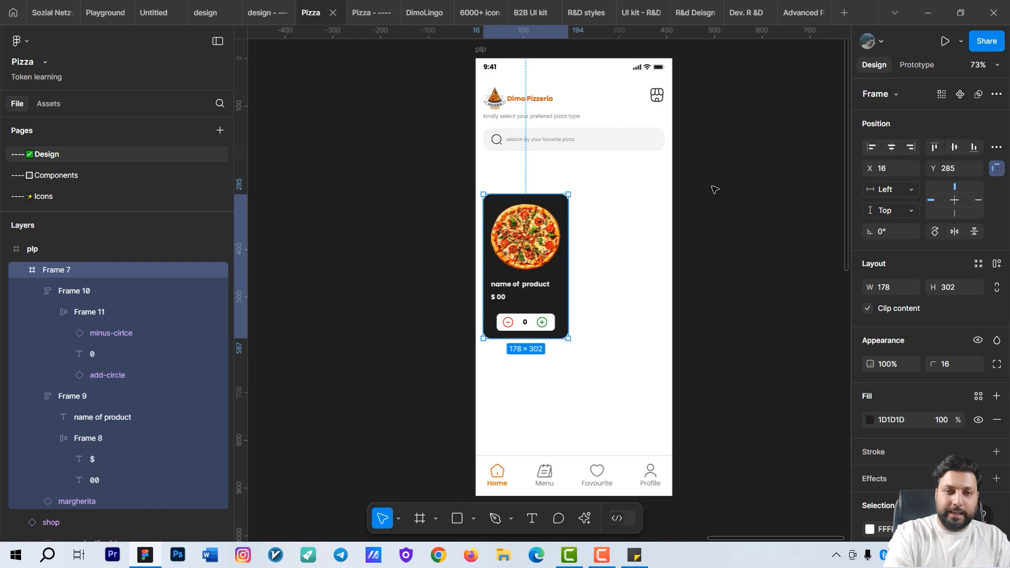
key("ctrl+alt+k")
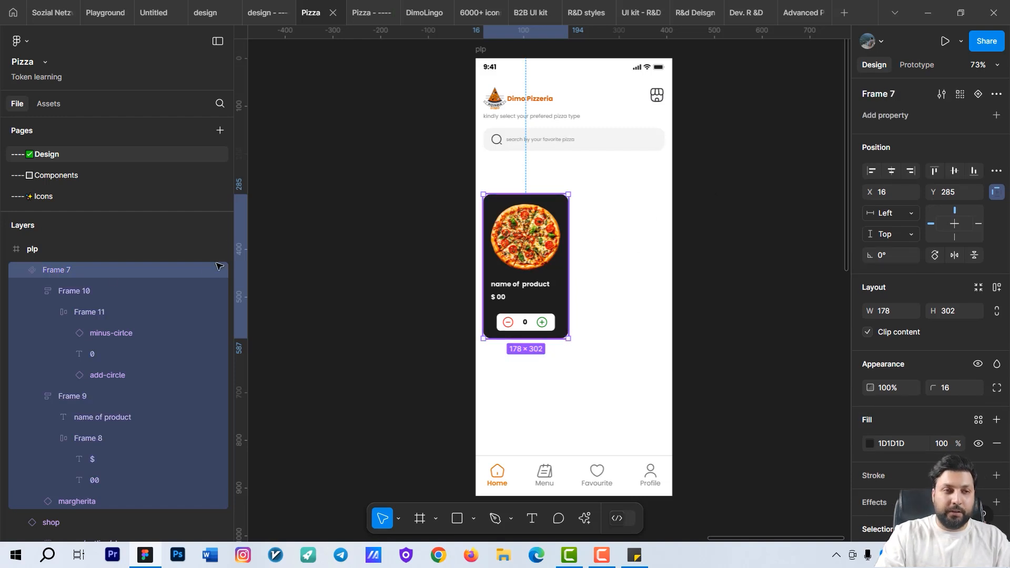
double_click(71, 271)
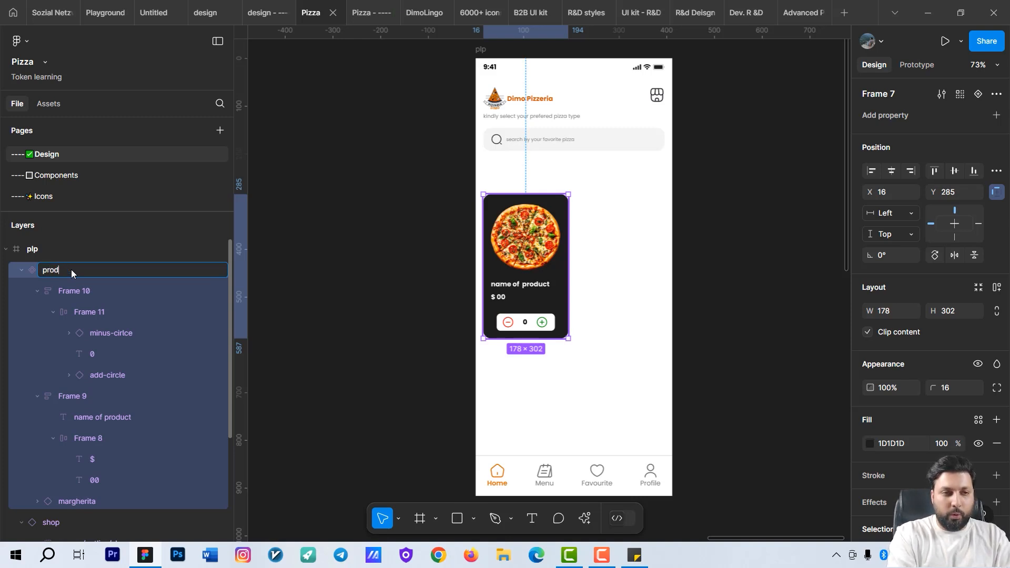
type("plp card")
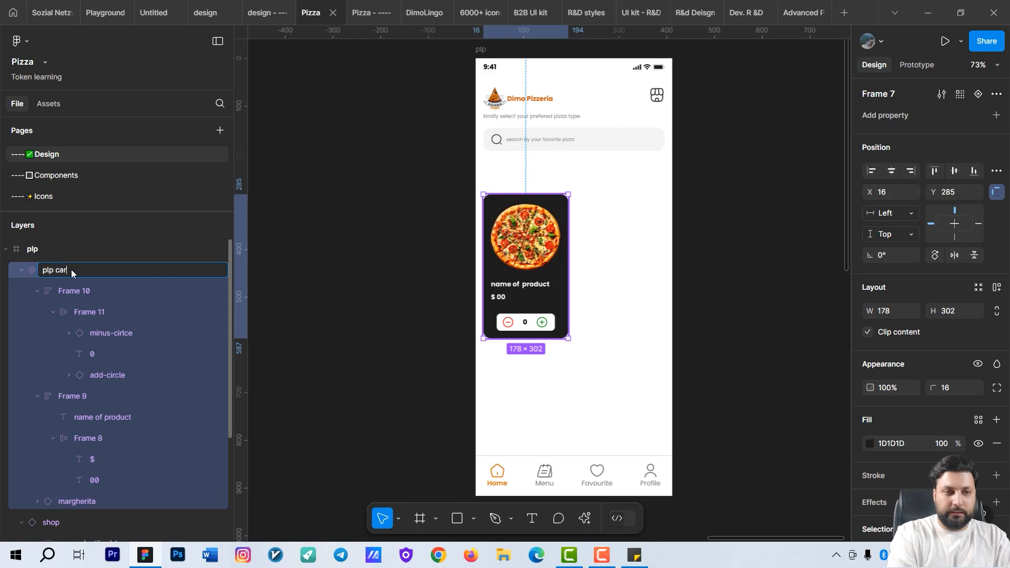
key("Return")
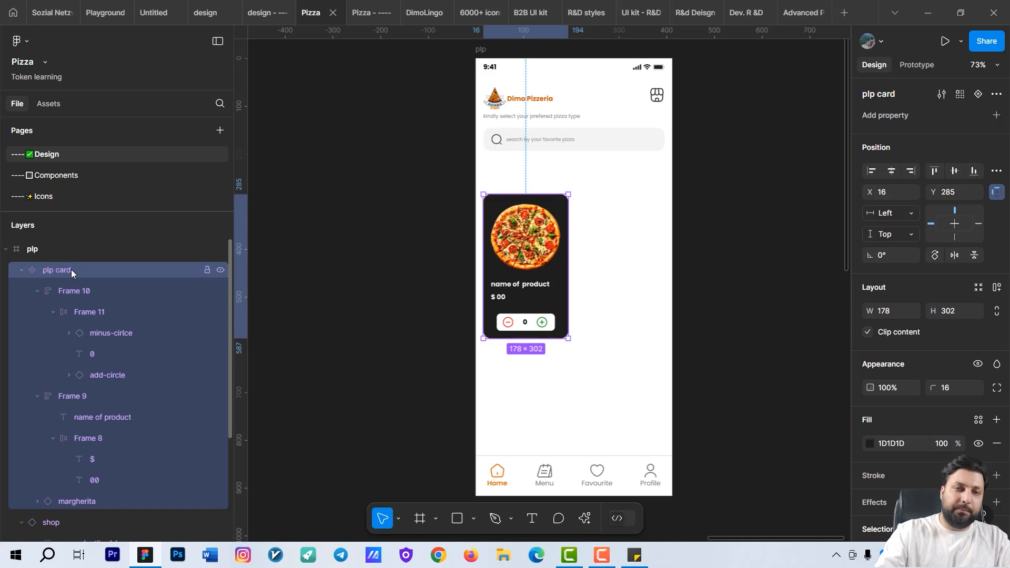
- Inspect the pizza image, the product name and the quantity selector inside the plp card component
left_click(540, 241)
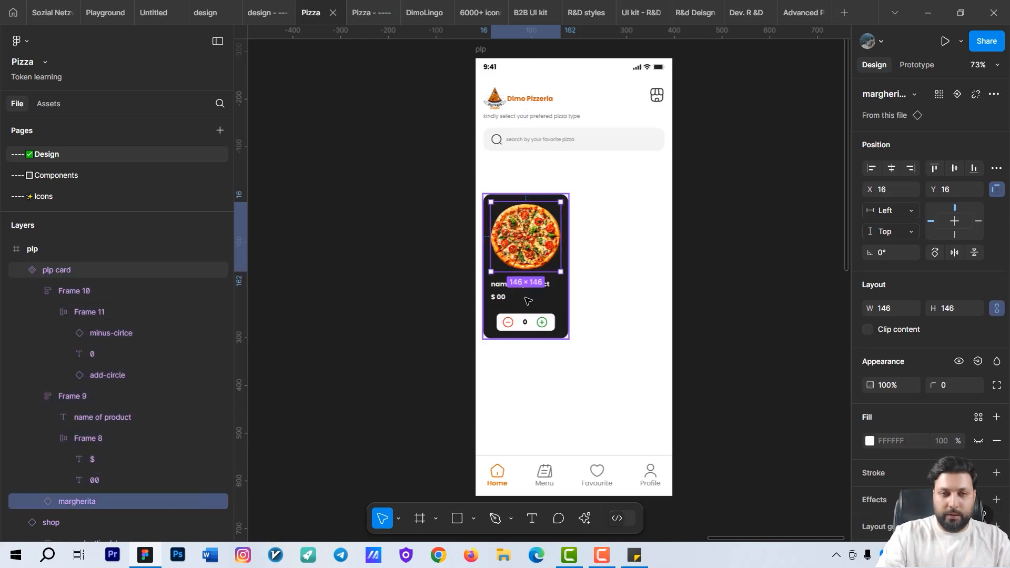
scroll(530, 242, "up", 3)
left_click(500, 316)
left_click(500, 316)
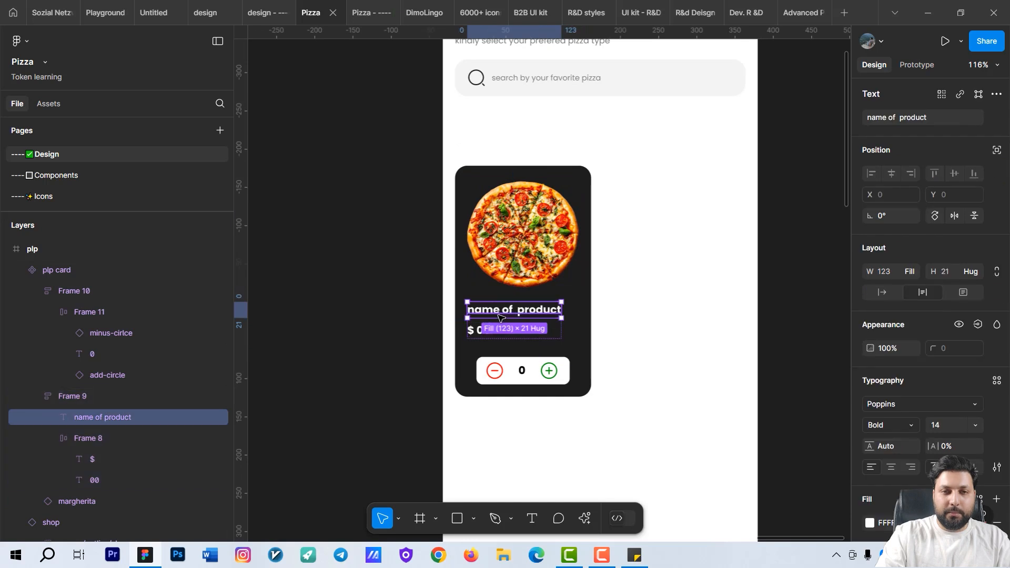
left_click(489, 368)
scroll(592, 315, "down", 3)
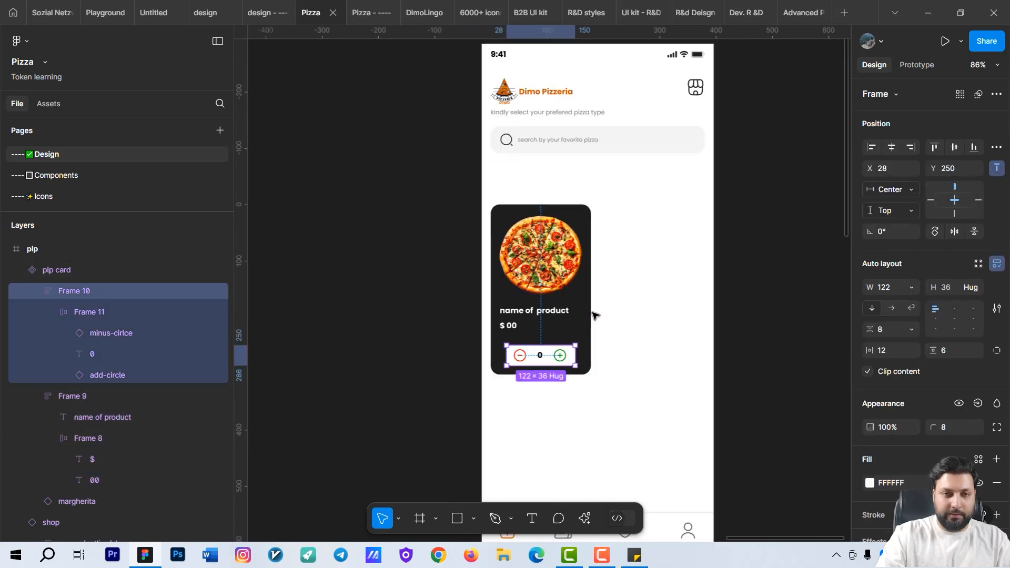
- Move the plp card main component out of the plp screen onto the empty canvas beside it
left_click(570, 311)
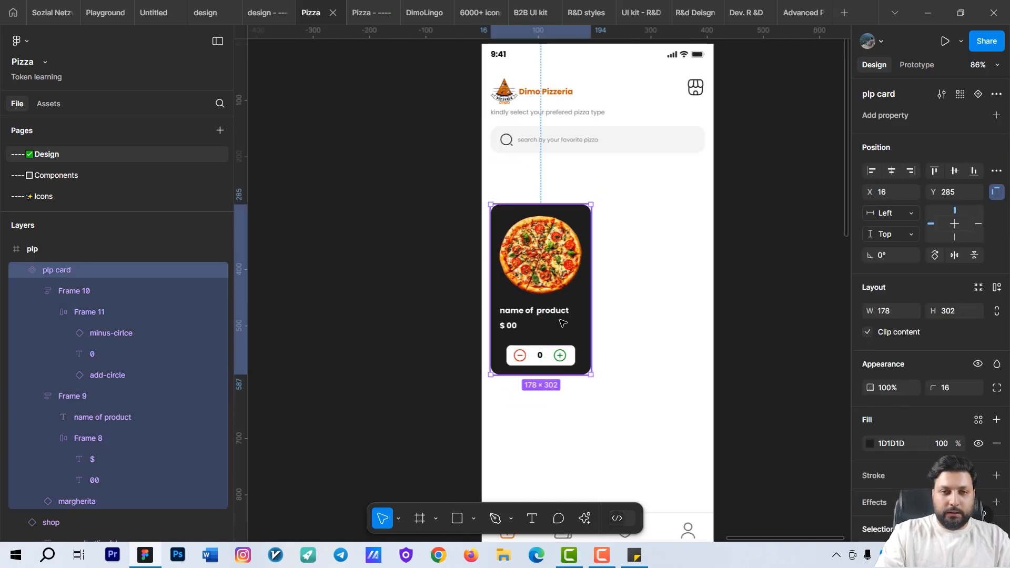
left_click_drag(619, 323, 664, 277)
left_click_drag(548, 179, 377, 155)
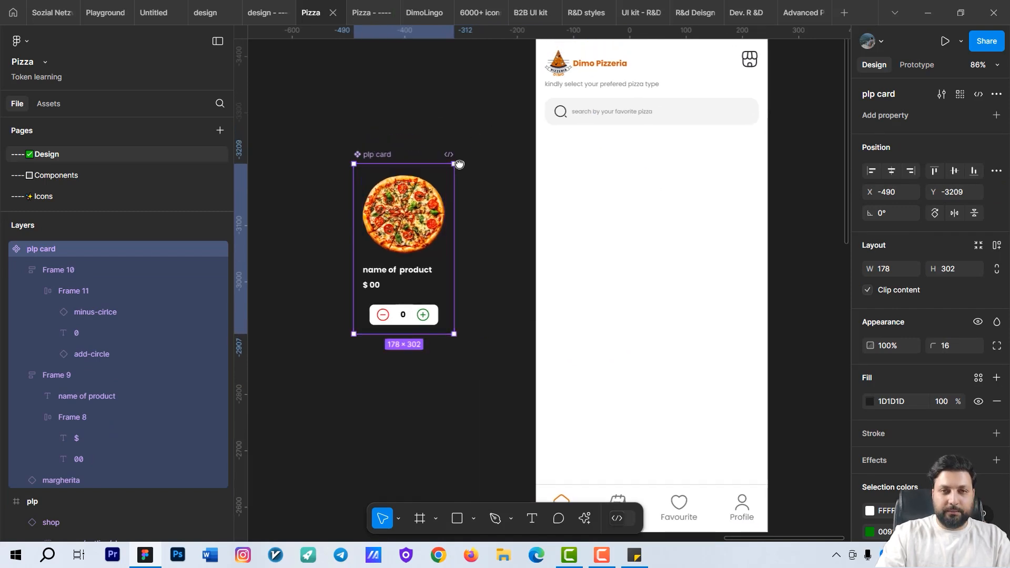
- Paste a plp card instance into the plp screen and place it beneath the search bar at about X 31, Y 242
scroll(459, 164, "up", 2)
left_click(591, 230)
scroll(562, 232, "down", 5)
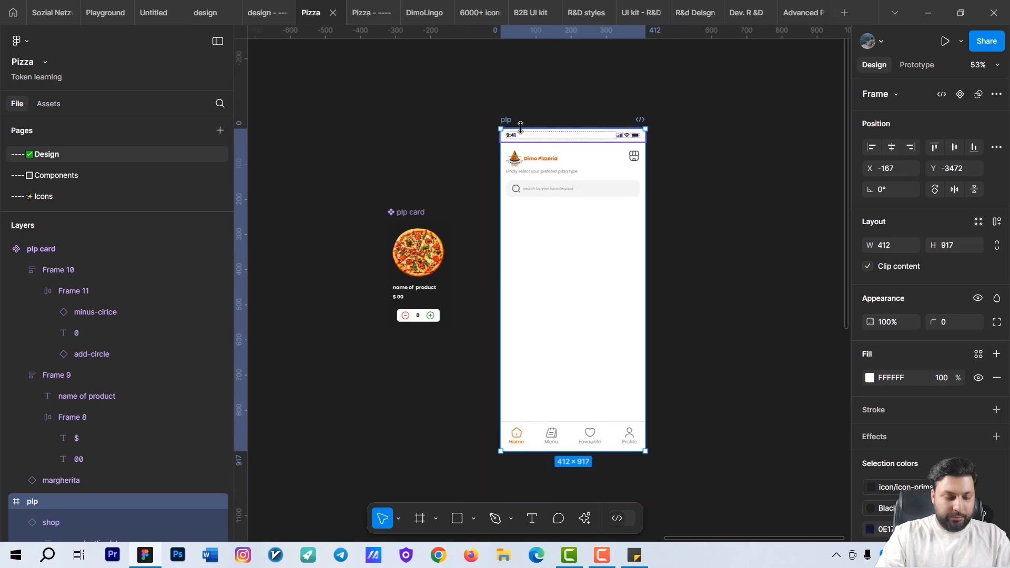
key("ctrl+v")
left_click_drag(570, 258, 540, 252)
scroll(503, 277, "up", 5)
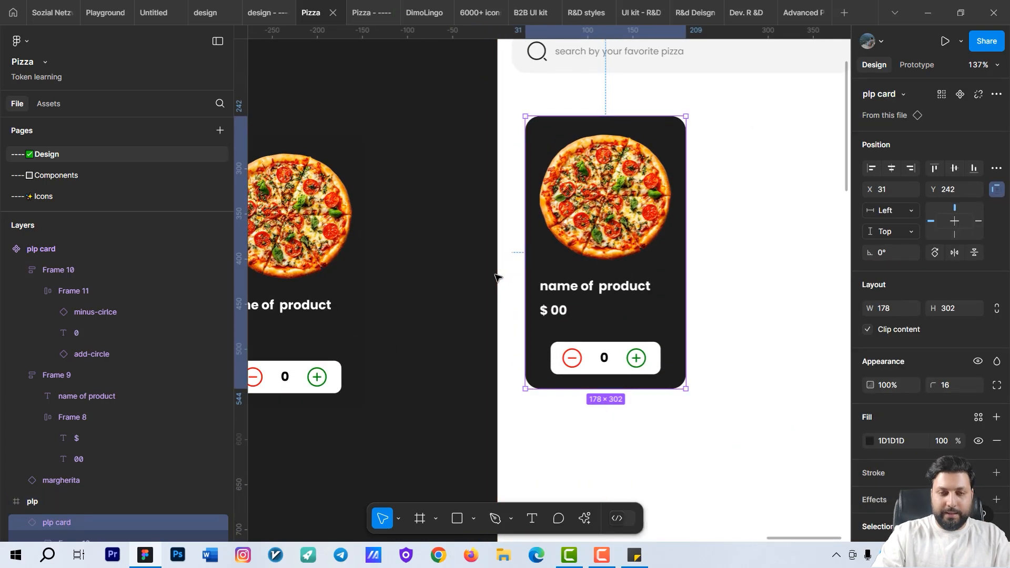
- Nudge the card instance towards the screen's left margin to X 16
key("Left")
key("Left")
key("Left")
key("Left")
key("Left")
key("Left")
key("Left")
key("Left")
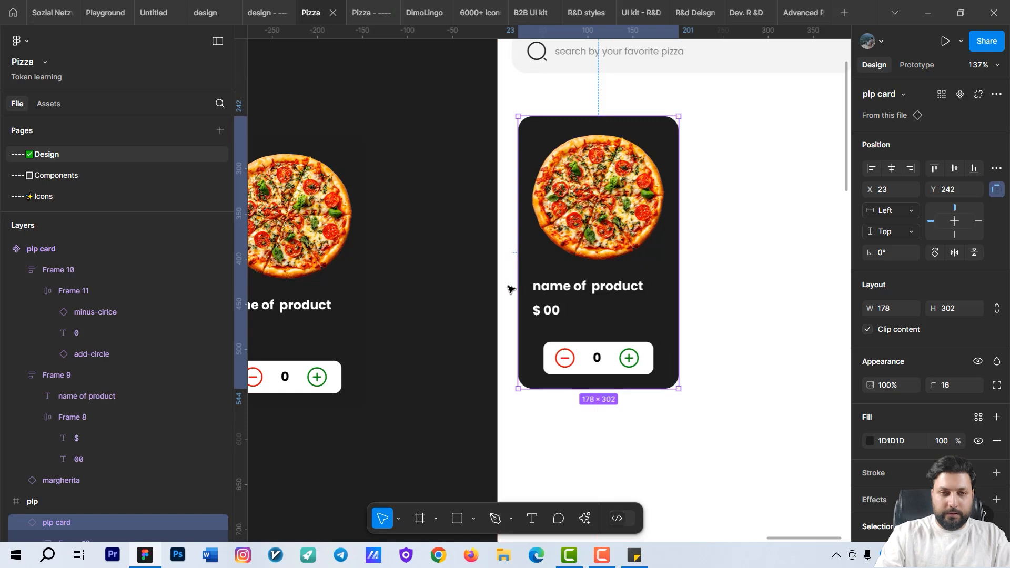
key("Left")
key("Left")
key("Left")
key("Left")
key("Left")
key("Left")
key("Left")
scroll(508, 290, "down", 4)
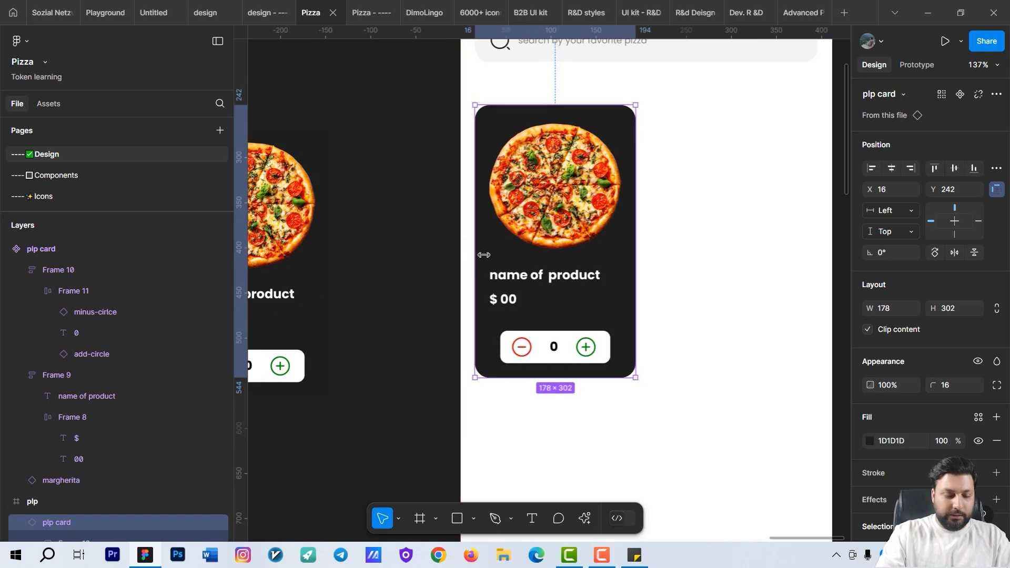
- Duplicate the card instance beside the first one and position the copy at X 218, Y 242
left_click_drag(447, 311, 575, 313)
scroll(584, 317, "up", 3)
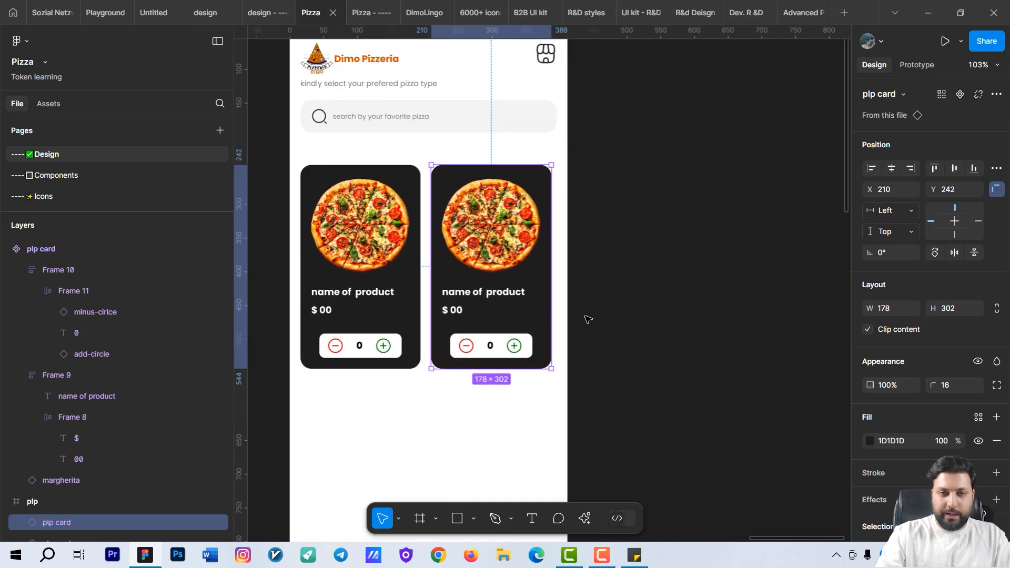
key("Right")
key("Right")
key("Right")
key("Right")
key("Right")
key("Right")
key("Right")
key("Right")
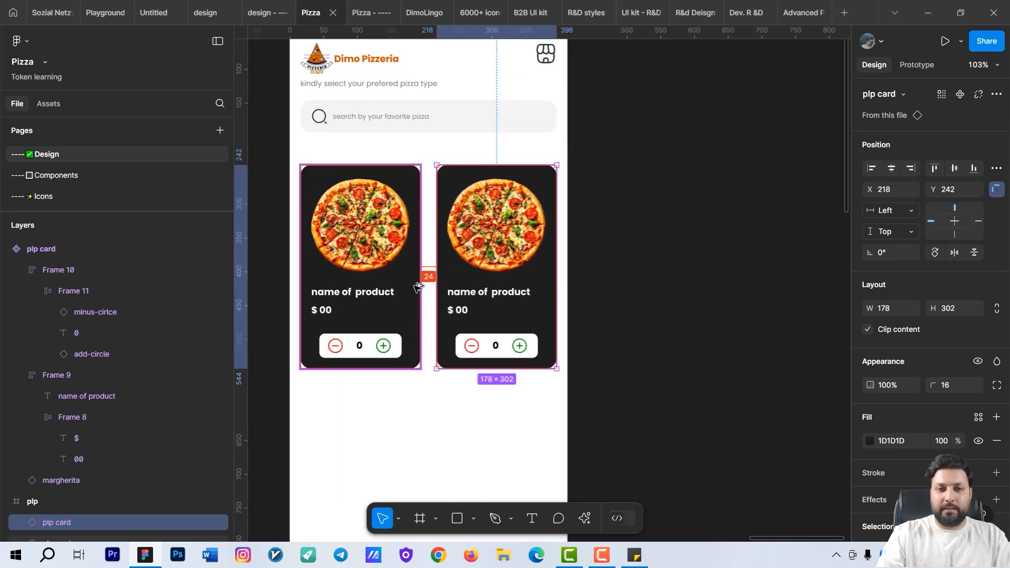
- Group the two product cards into one horizontal auto layout row
scroll(501, 313, "down", 4)
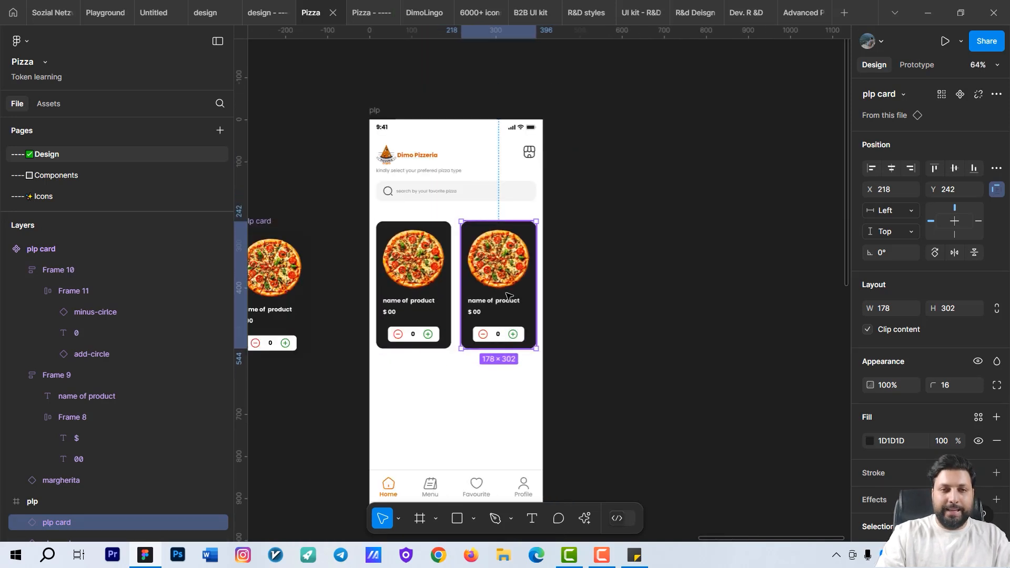
left_click(435, 298, "shift")
left_click_drag(606, 379, 629, 339)
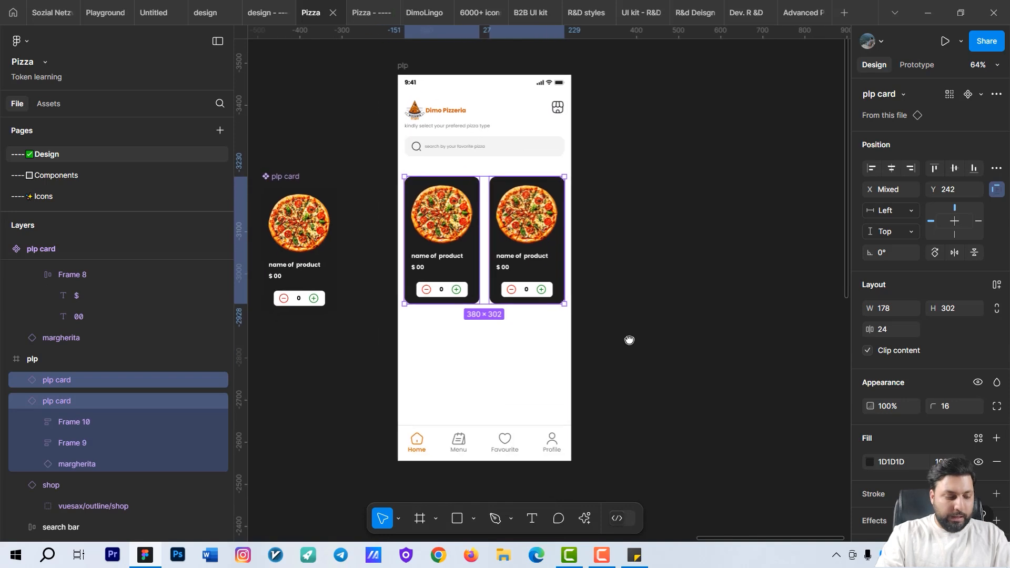
key("shift+a")
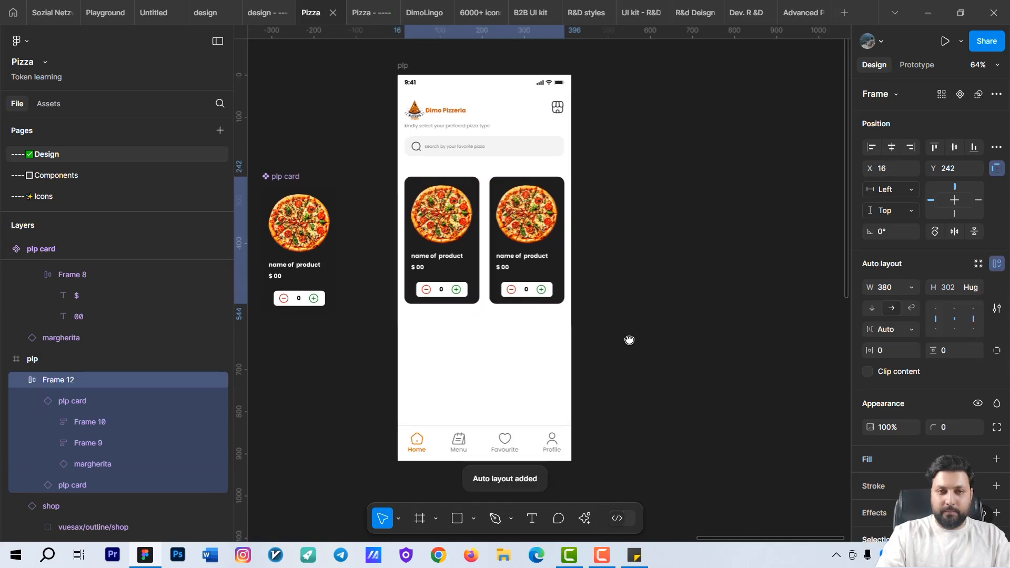
- Duplicate the row of two cards and place the copy below the first row at Y 550
scroll(672, 289, "down", 3)
key("ctrl+d")
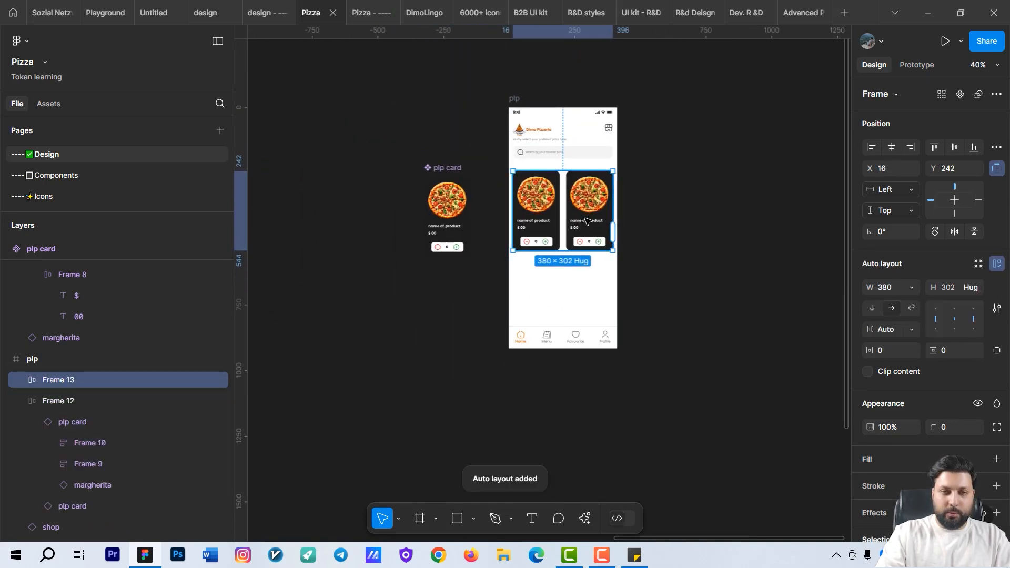
left_click_drag(588, 219, 588, 301)
scroll(588, 302, "up", 3)
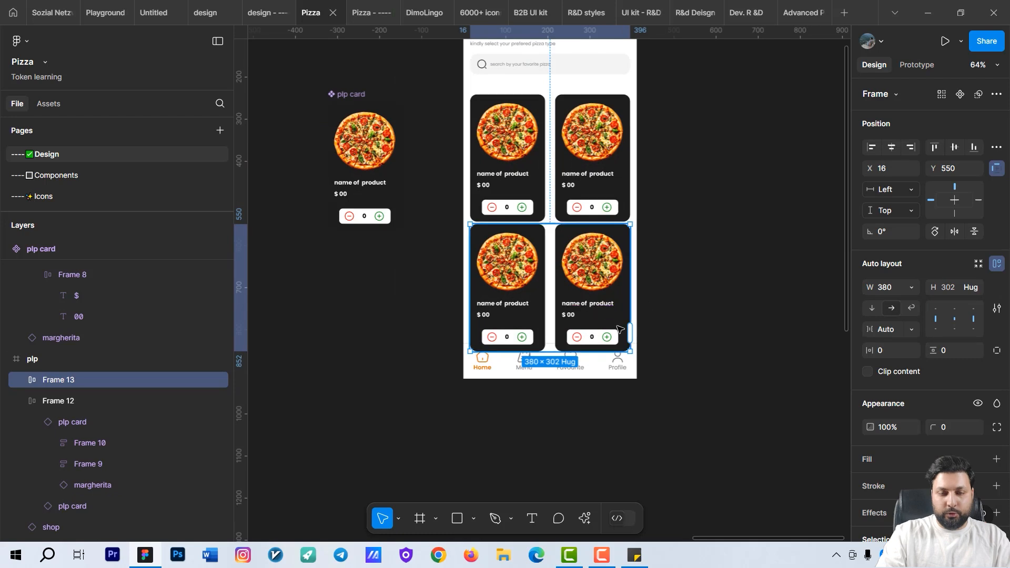
scroll(645, 319, "up", 1)
- Move the upper card row up towards the search bar, to Y 206
left_click(621, 231)
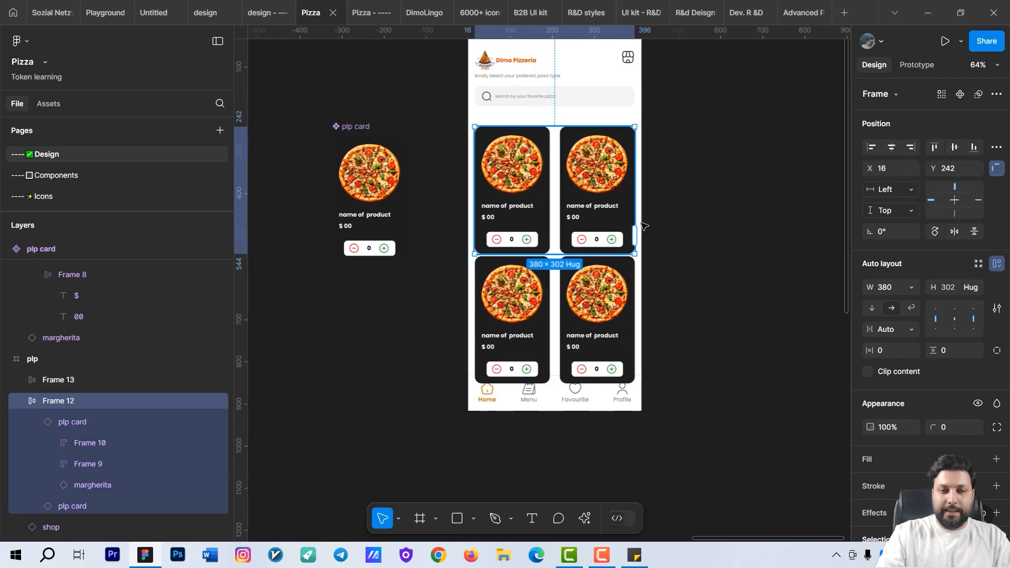
left_click(610, 302, "shift")
left_click(693, 304)
left_click_drag(598, 205, 598, 188)
- Wrap both card rows in a vertical auto layout with a gap of 24
left_click(589, 287)
left_click(595, 185, "shift")
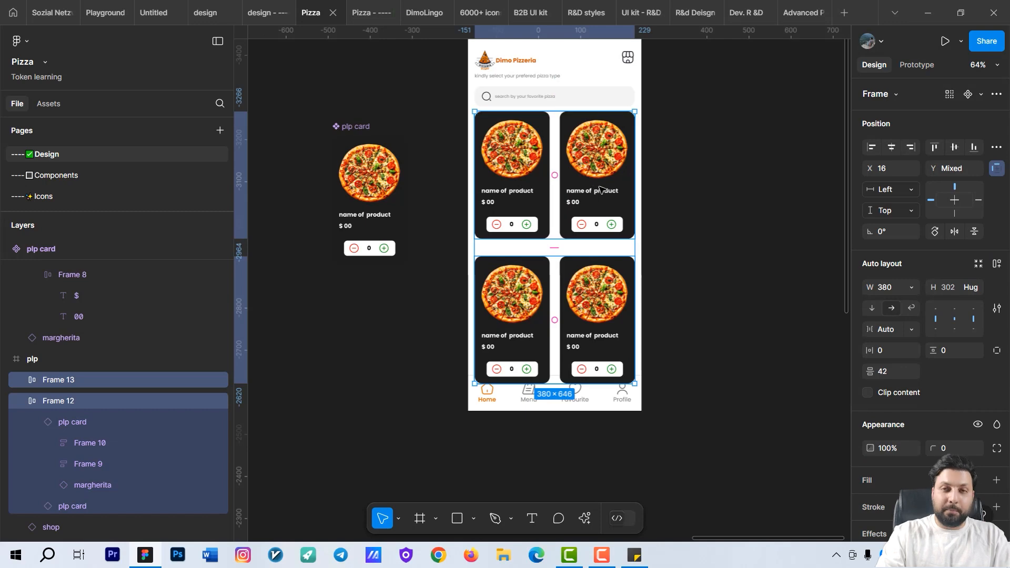
key("shift+a")
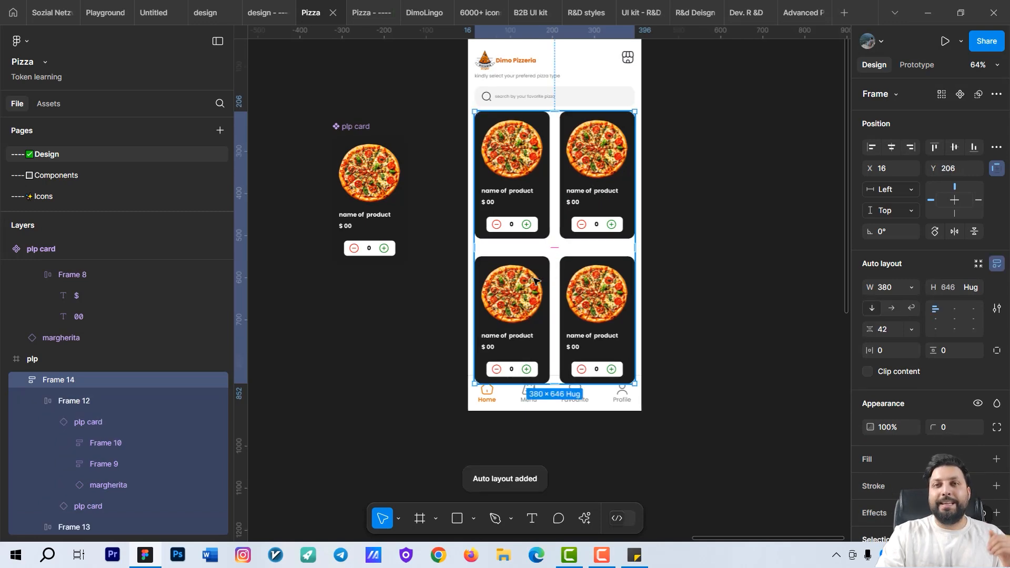
left_click(890, 330)
type("24")
key("Return")
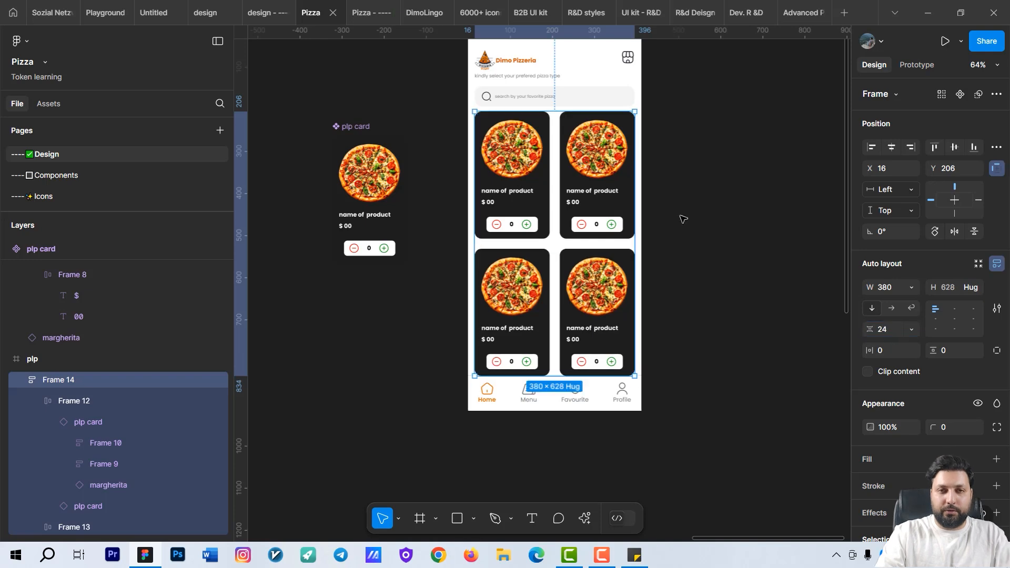
- Position the card grid below the search bar at Y 218 and centre it horizontally in the plp screen
left_click_drag(702, 240, 654, 309)
scroll(656, 226, "up", 2)
scroll(591, 213, "up", 1)
left_click_drag(578, 221, 577, 223)
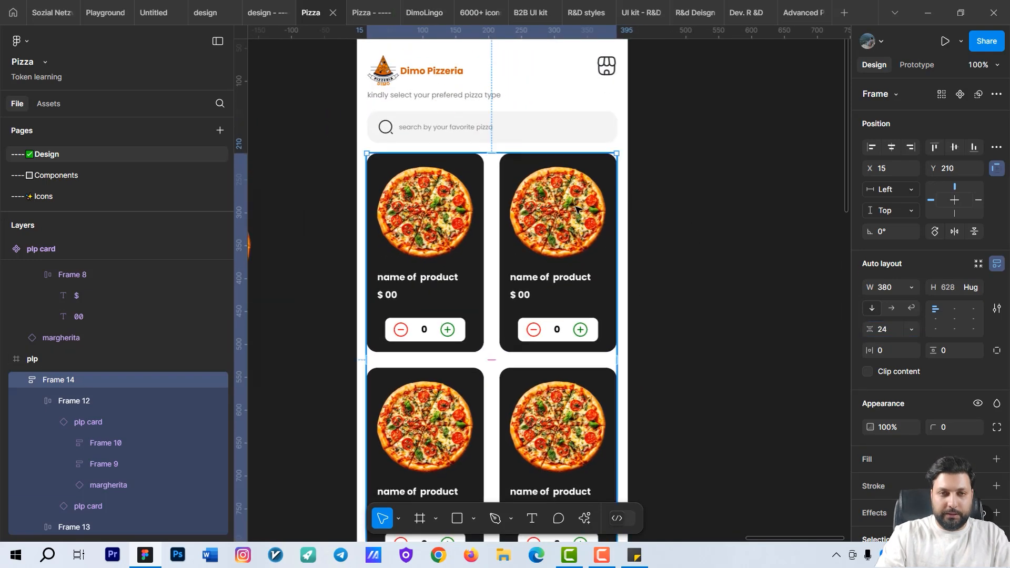
key("alt")
key("alt")
key("shift+Down")
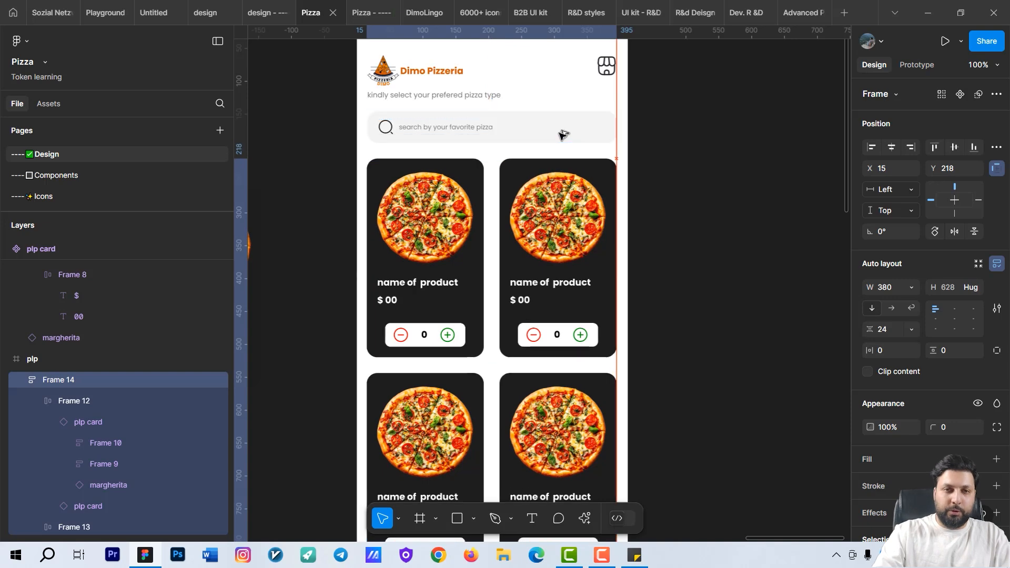
key("alt")
left_click(893, 148)
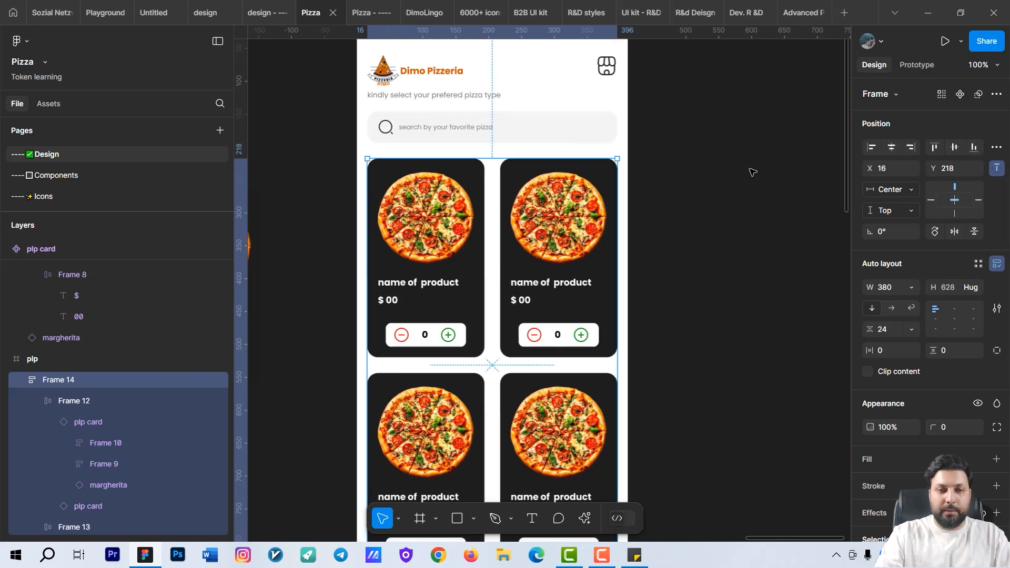
- Check the four-card product grid in the prototype preview and return to the design file
scroll(694, 235, "down", 3)
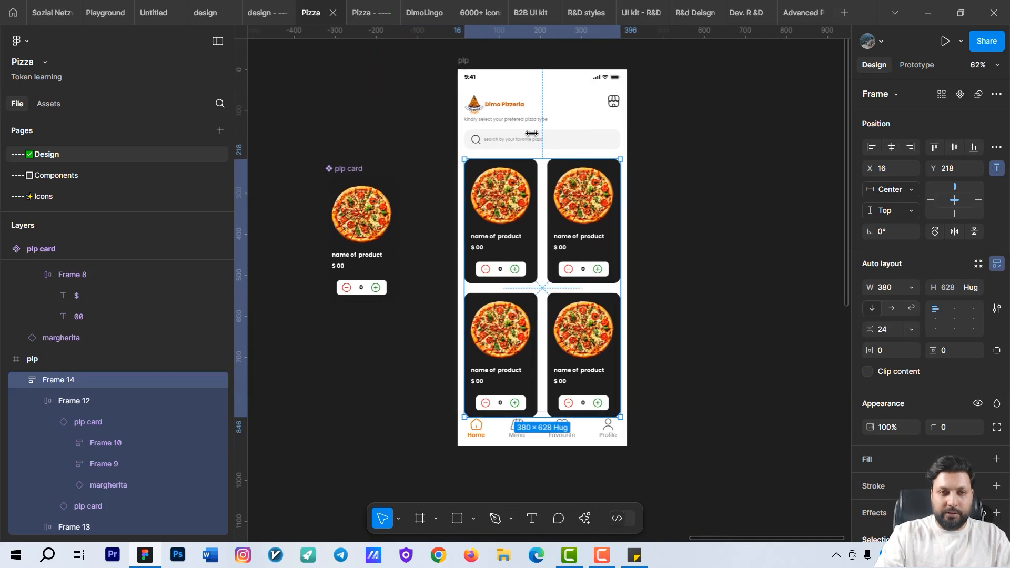
left_click(375, 15)
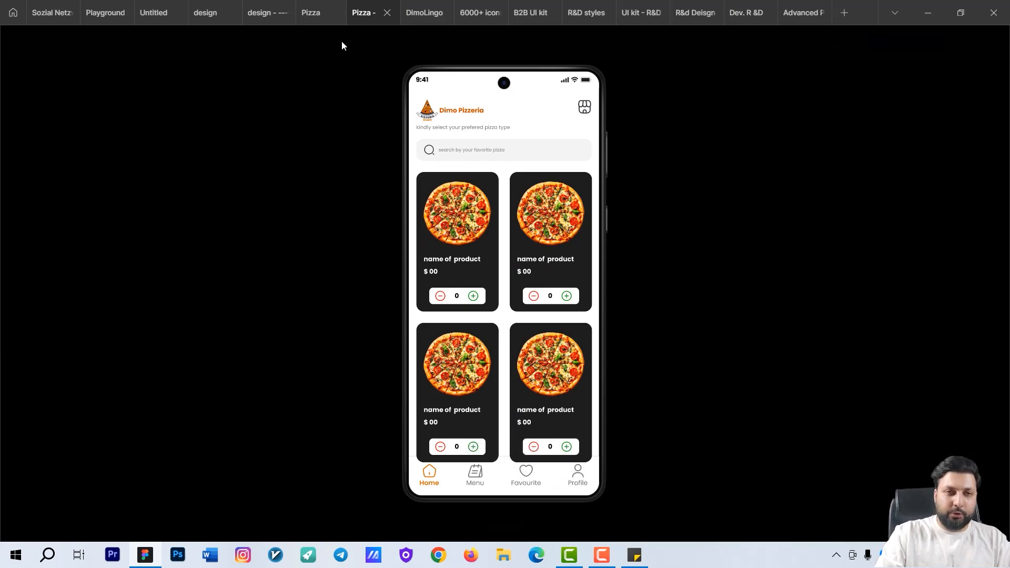
left_click(316, 15)
scroll(601, 251, "up", 2)
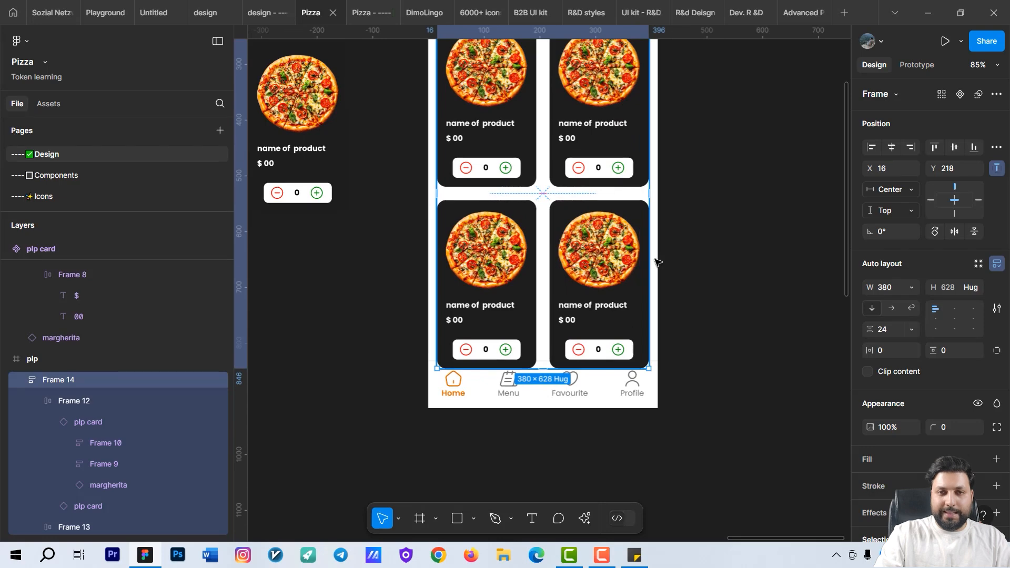
- Shorten the card grid frame to a height of 590 and clip its content above the bottom navigation bar
scroll(654, 259, "down", 3)
scroll(562, 423, "up", 5)
scroll(561, 423, "up", 5)
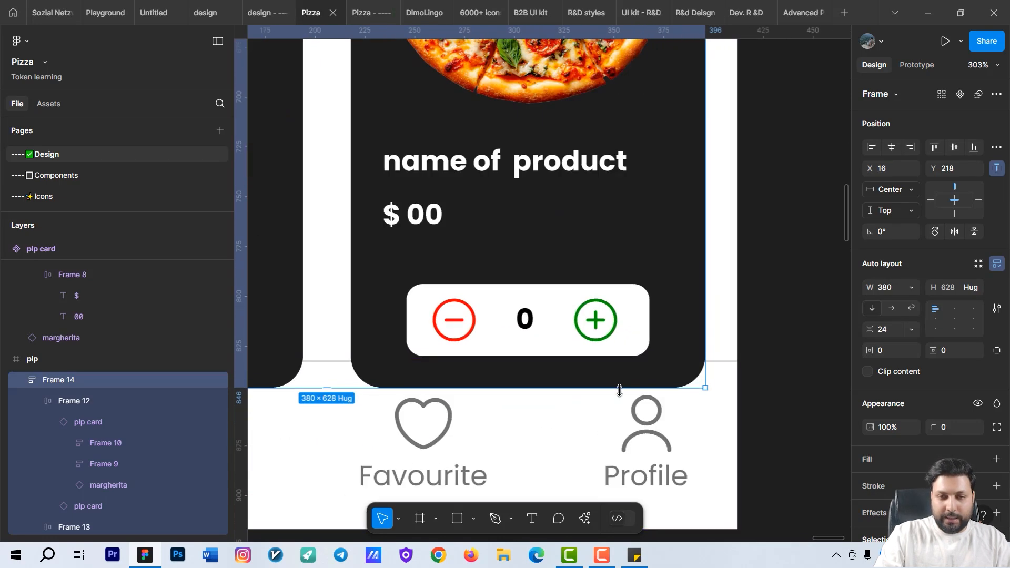
left_click_drag(619, 389, 660, 305)
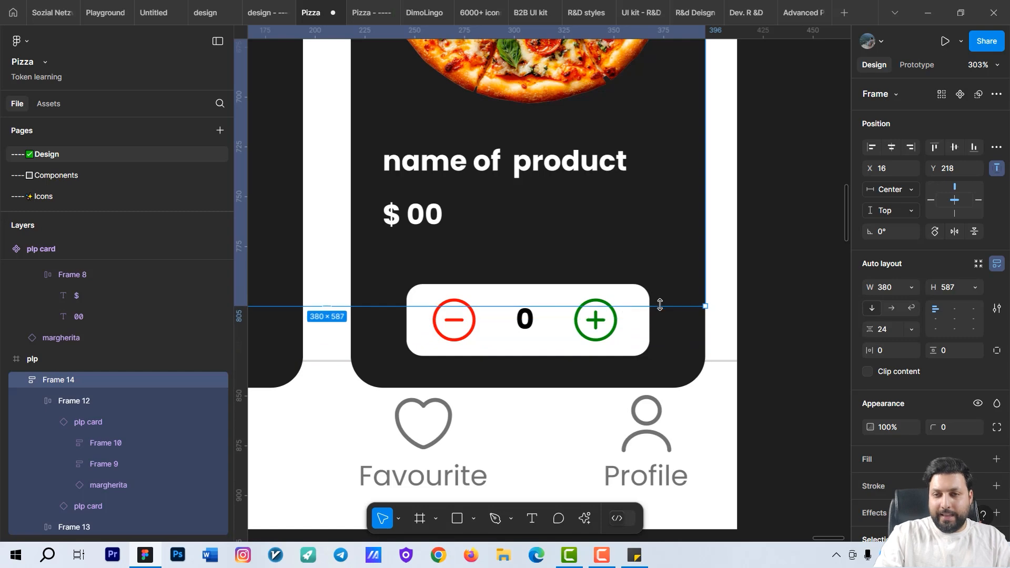
left_click(867, 372)
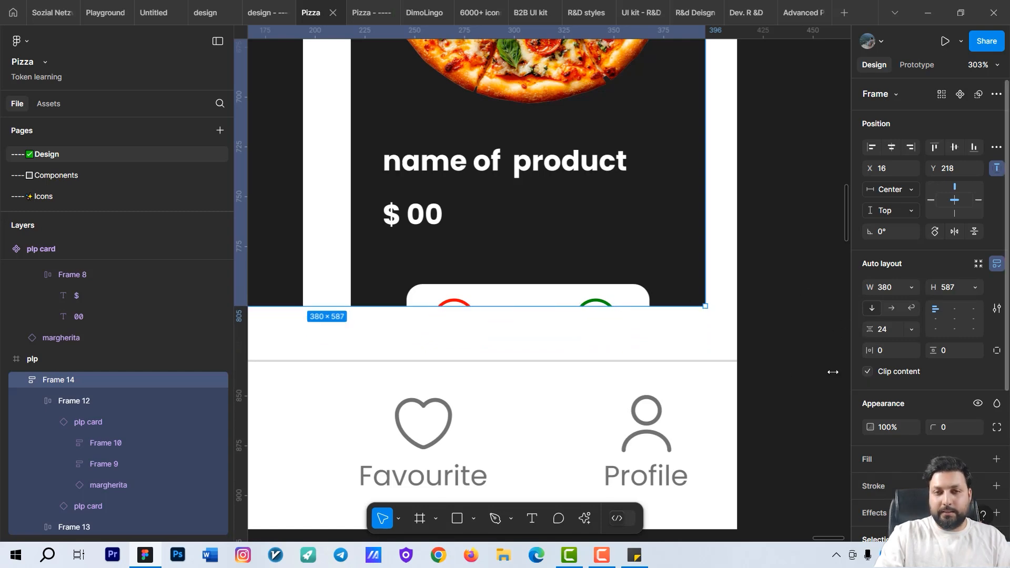
scroll(756, 354, "down", 4)
key("alt")
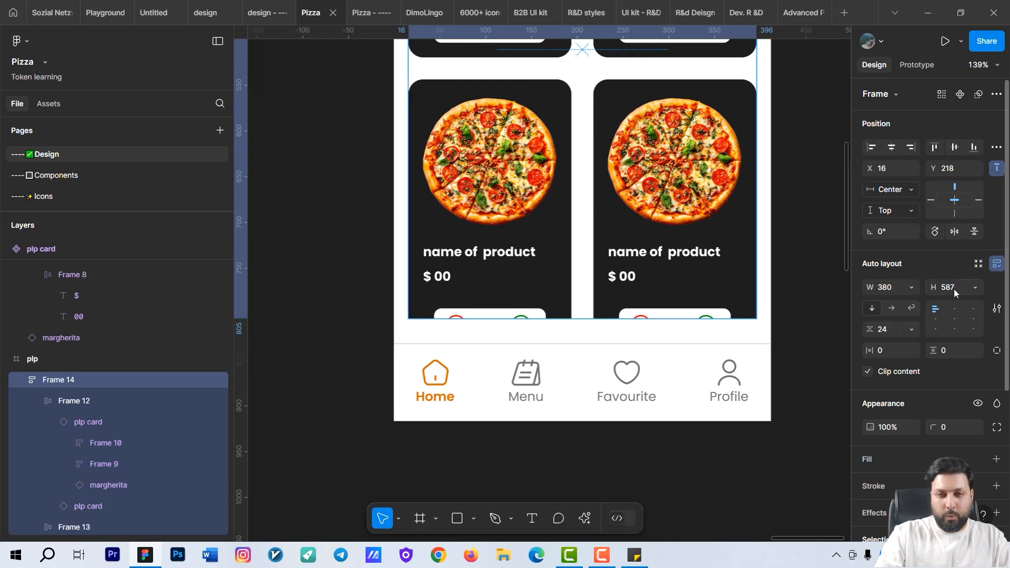
key("Up")
key("Up")
key("Up")
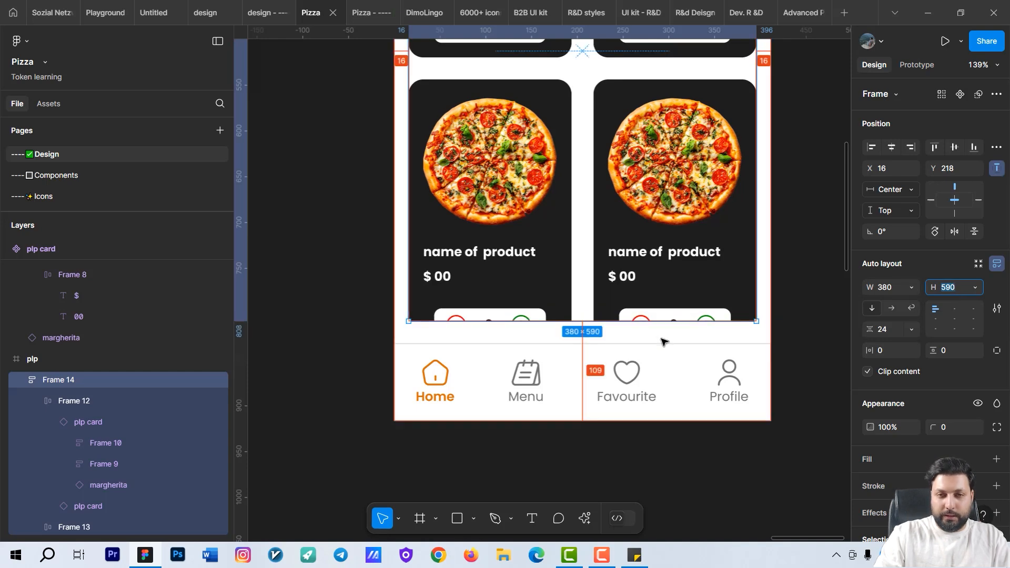
- Check the clipped card grid in the prototype preview and return to the design file
scroll(713, 420, "down", 3)
scroll(713, 420, "down", 2)
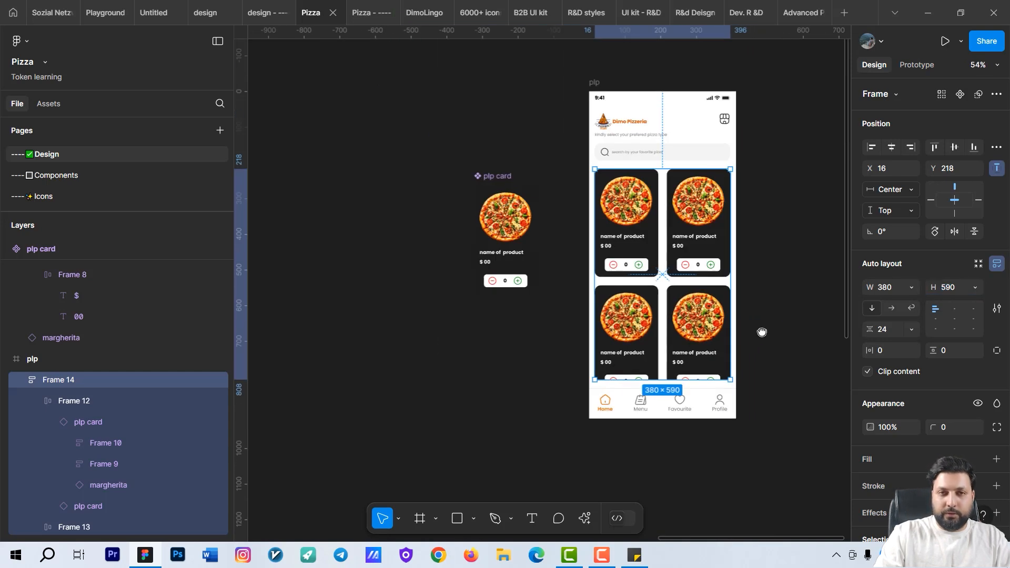
left_click(361, 14)
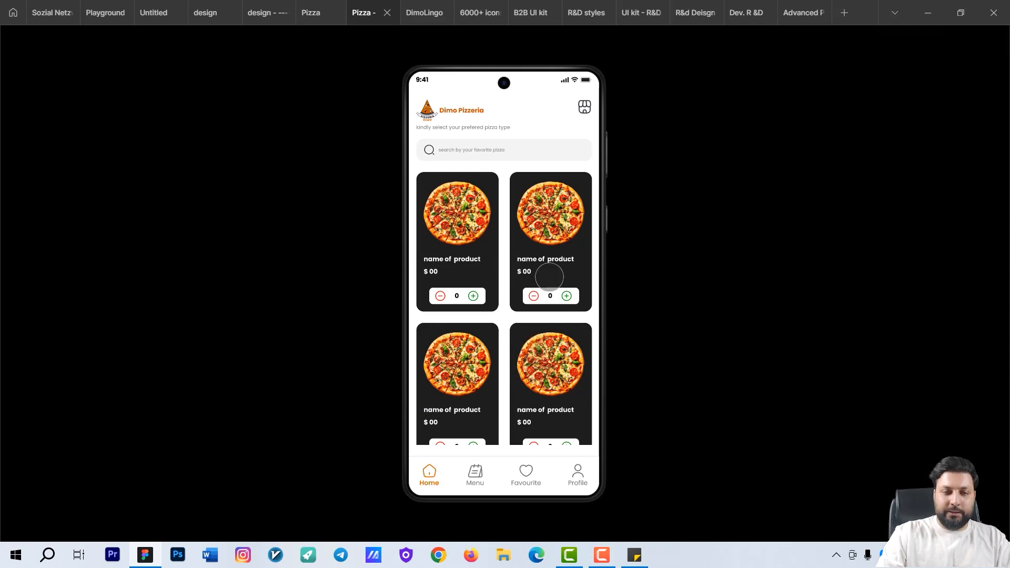
left_click(306, 11)
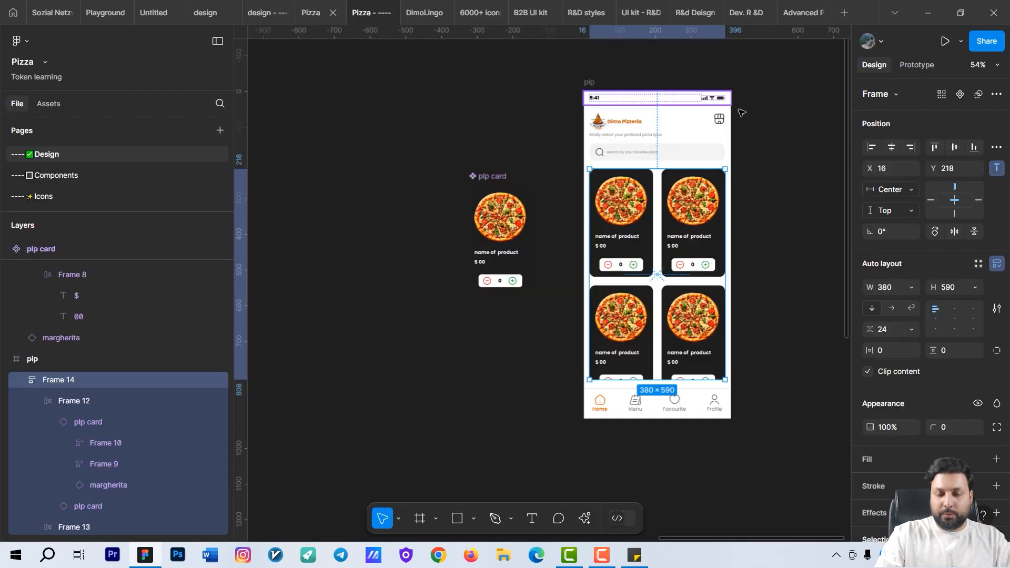
- Set the card grid frame's prototype overflow to Vertical scrolling
left_click(901, 65)
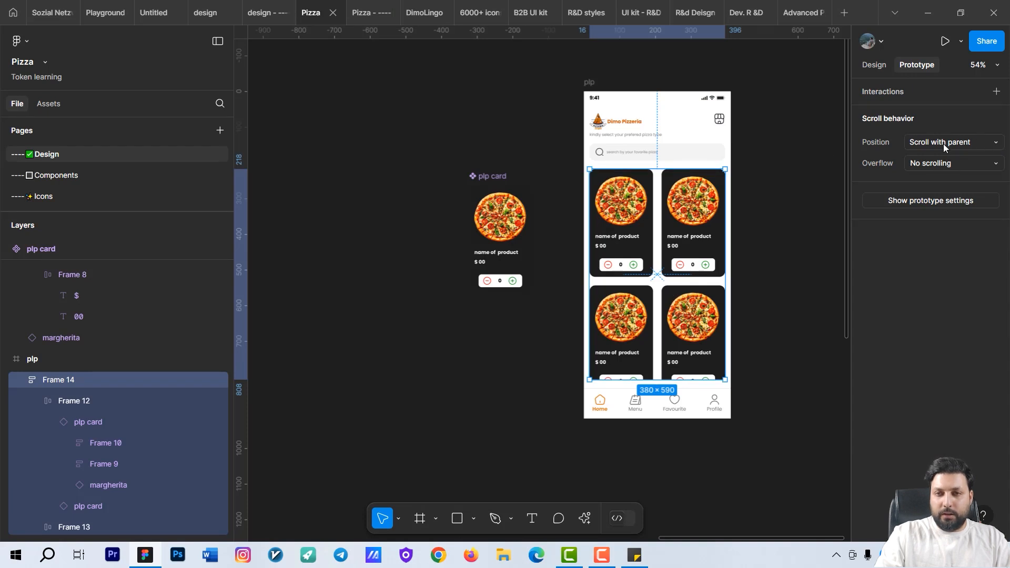
left_click(943, 164)
left_click(943, 195)
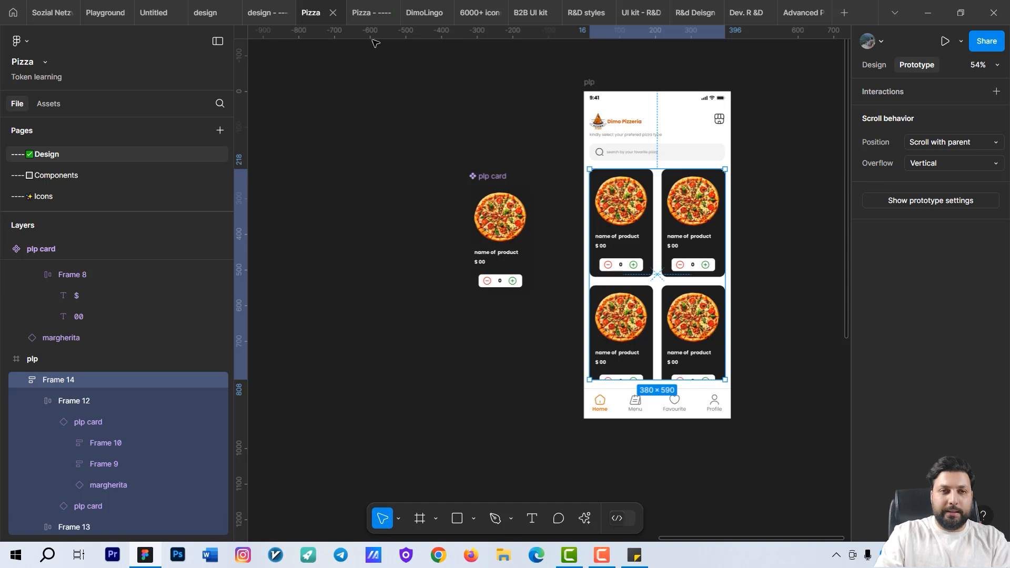
- Test the vertical scrolling of the product cards in the prototype preview and return to the design file
key("ctrl+alt+Return")
left_click_drag(510, 193, 563, 183)
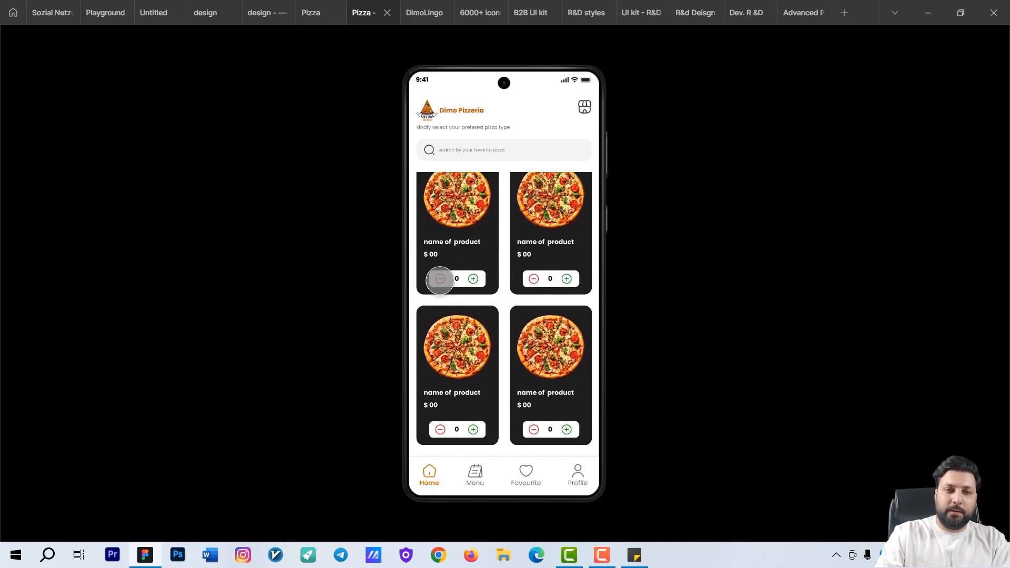
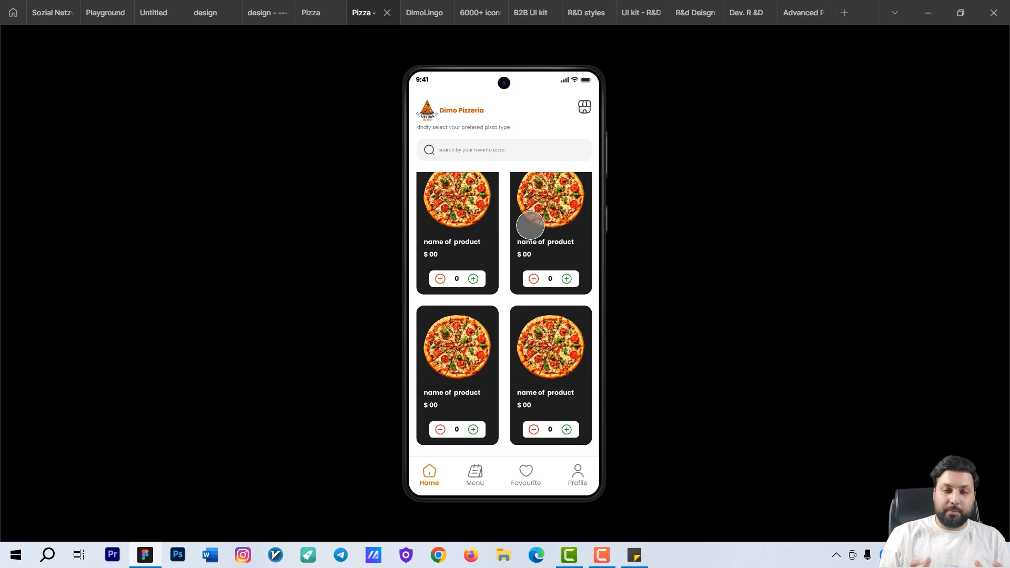
scroll(520, 294, "up", 1)
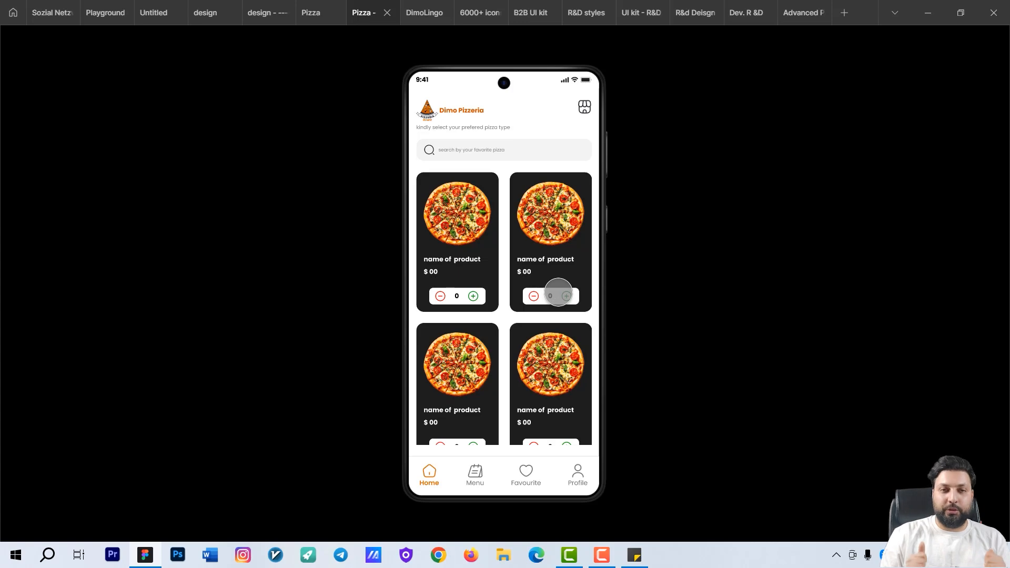
scroll(558, 292, "down", 1)
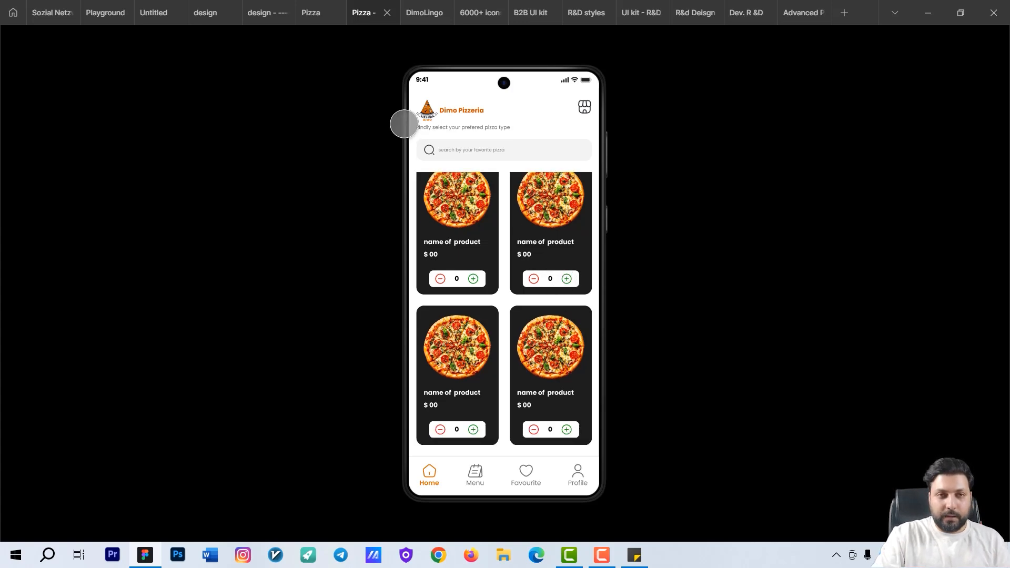
left_click(302, 11)
- Duplicate the quantity counter of the main plp card component and place the copy on the empty canvas below the card
scroll(546, 243, "down", 4)
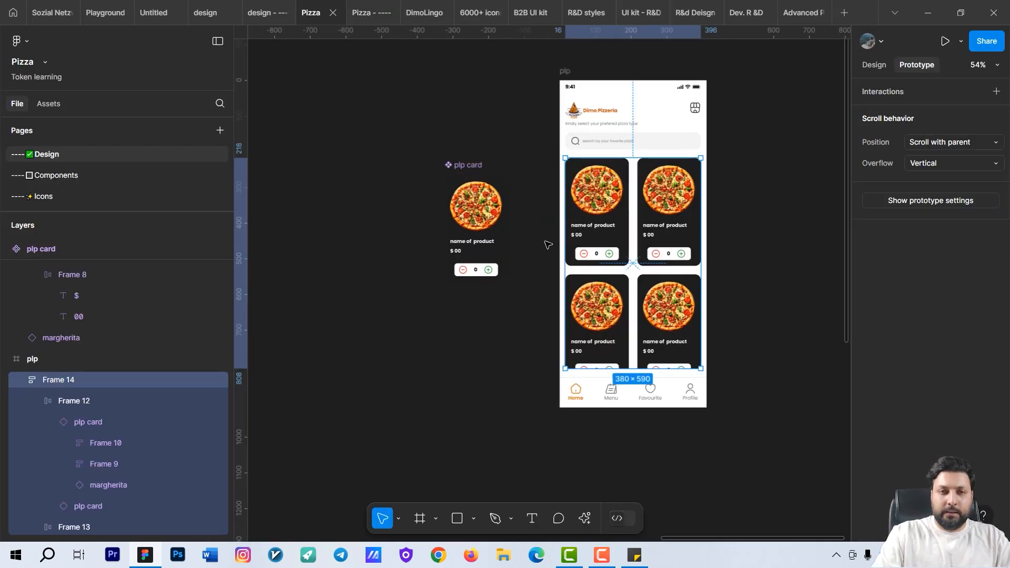
left_click(495, 185)
scroll(568, 271, "up", 5)
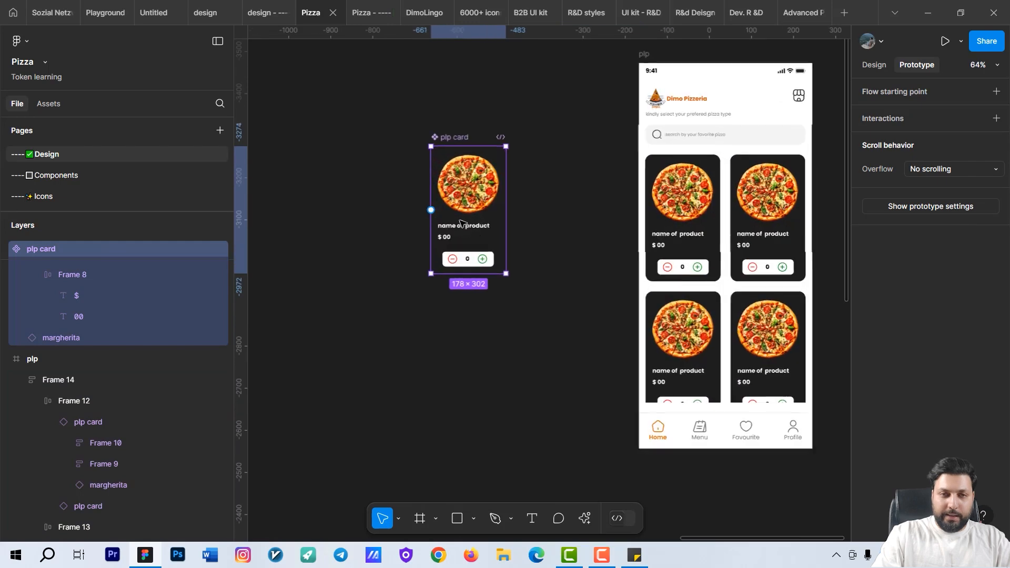
scroll(524, 217, "up", 3)
left_click(526, 211)
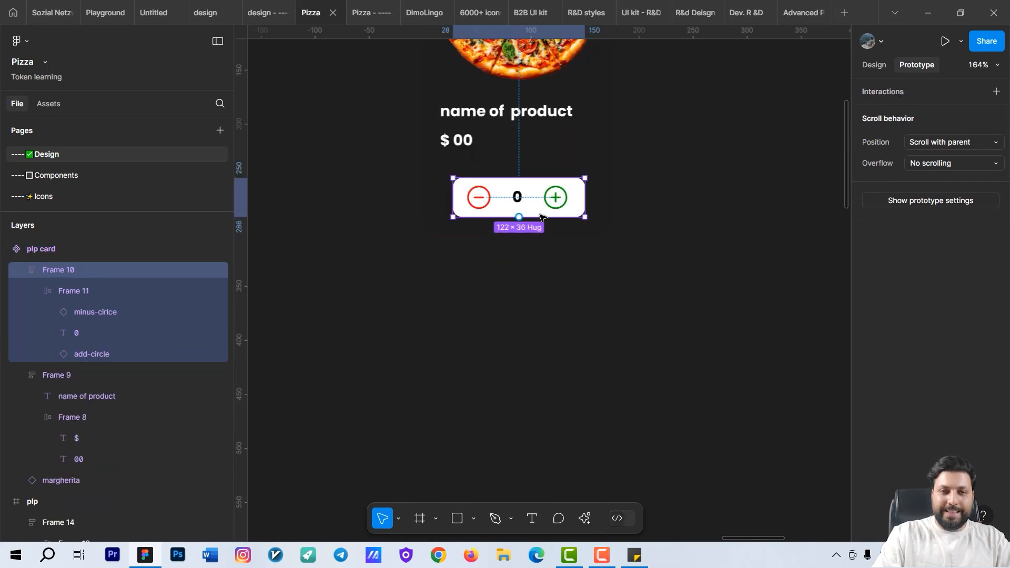
scroll(539, 200, "up", 2)
scroll(558, 211, "down", 3)
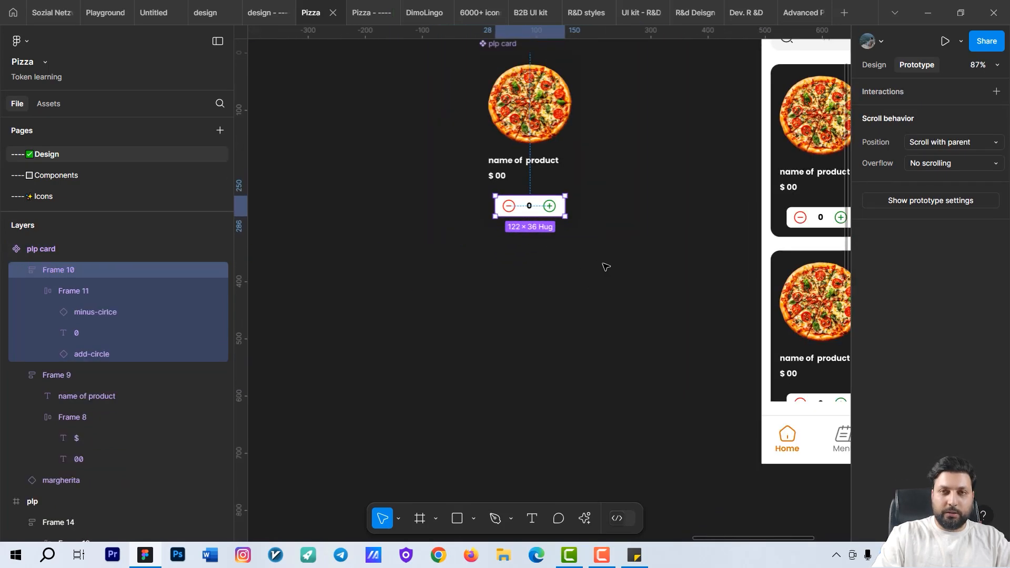
scroll(600, 270, "down", 1)
key("ctrl+d")
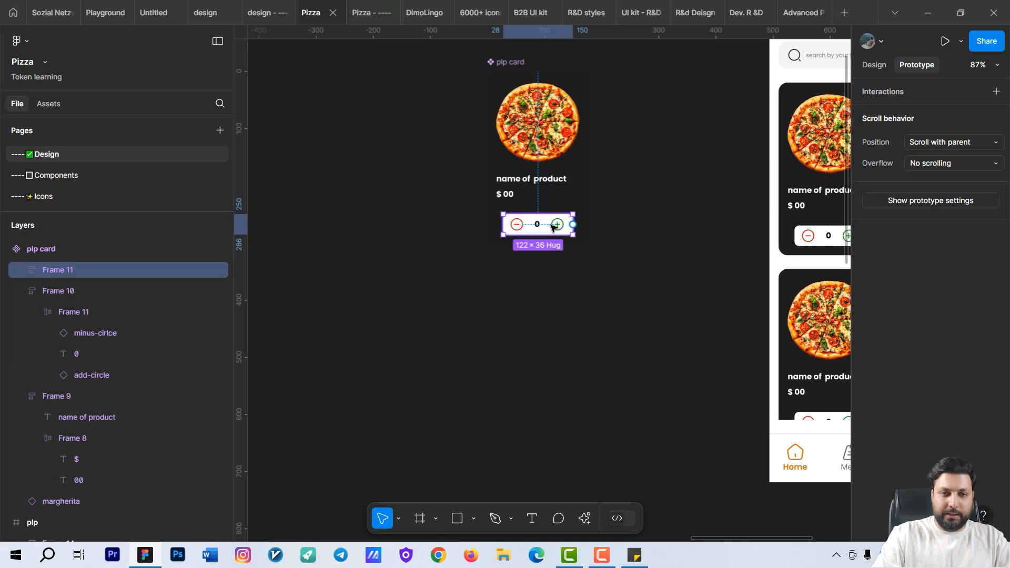
left_click_drag(557, 226, 505, 317)
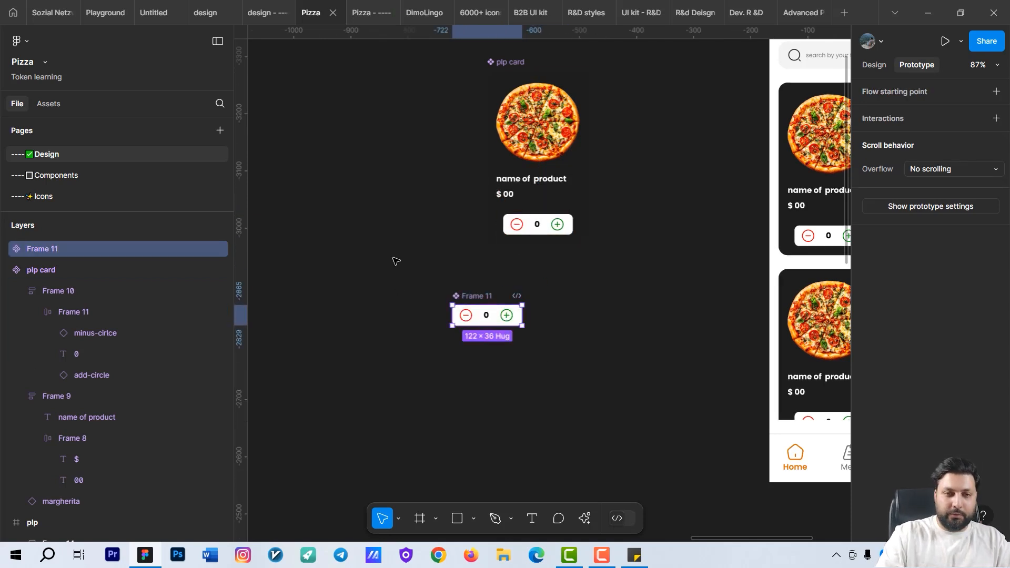
- Turn the copied quantity counter into a component and rename it cta
key("ctrl+alt+k")
double_click(473, 296)
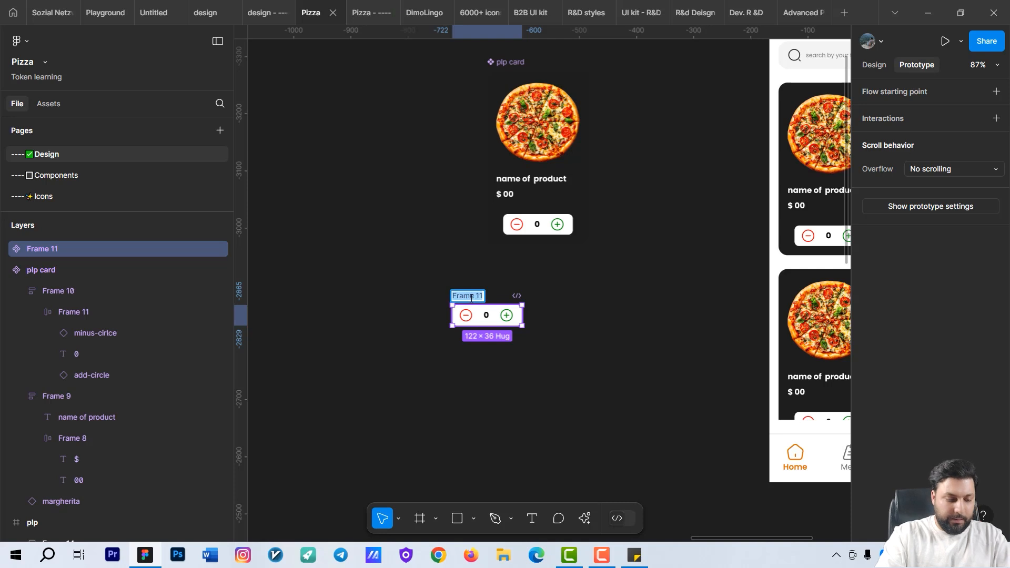
type("cta")
key("Return")
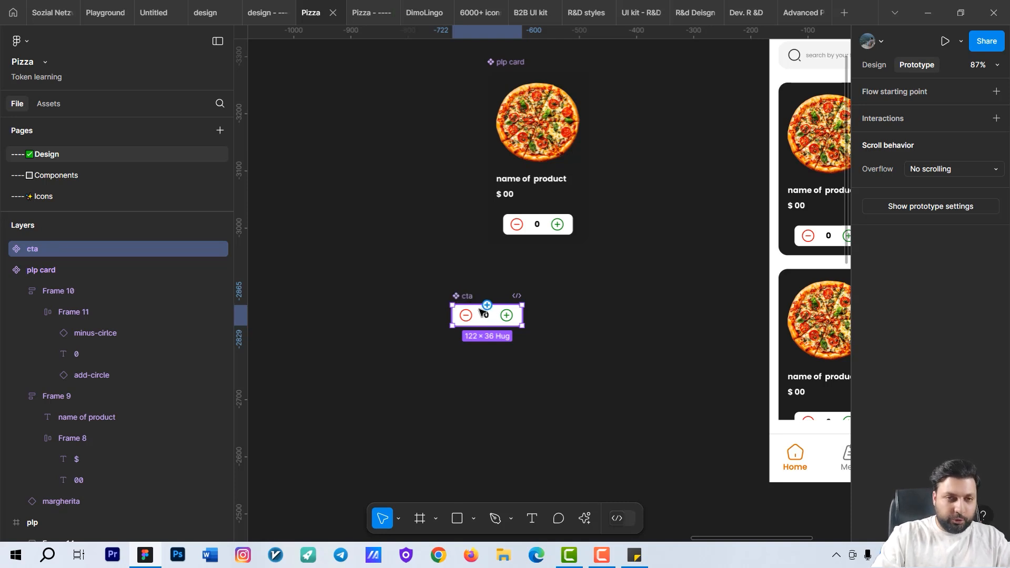
- Replace the original quantity counter in the main plp card with a cta instance at X 17, Y 248
left_click(573, 203)
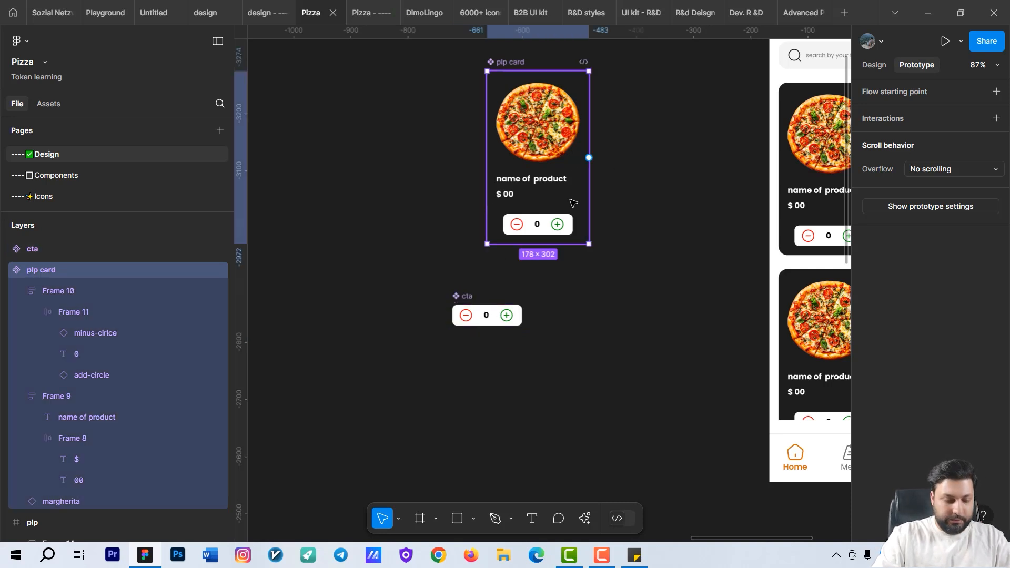
scroll(572, 203, "up", 3)
key("ctrl+v")
left_click_drag(482, 142, 532, 219)
scroll(519, 257, "up", 3)
left_click(519, 237)
key("Delete")
left_click(554, 182)
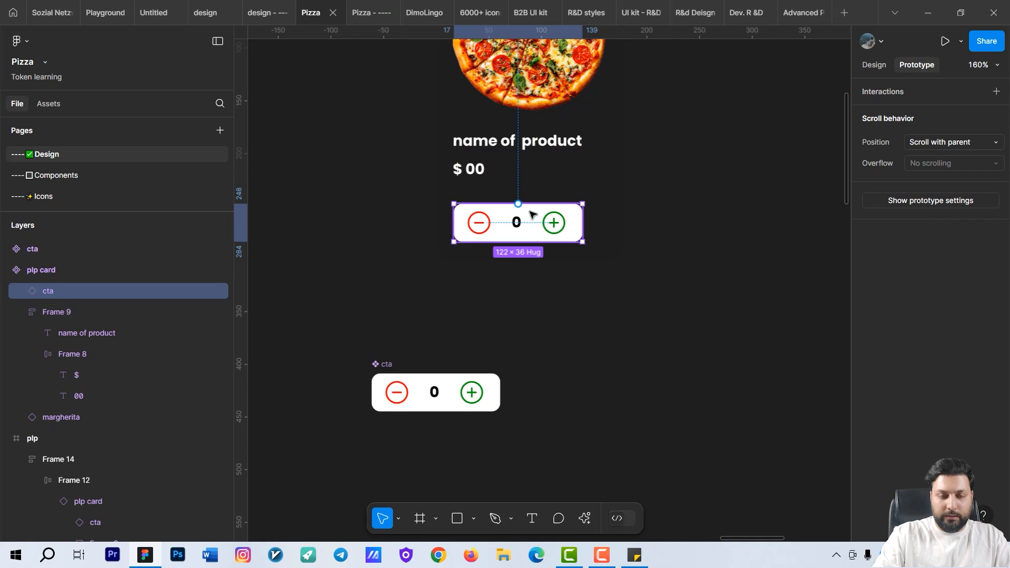
- Draw a white frame around the main plp card component so that it encloses the dark card
scroll(594, 247, "down", 5)
key("f")
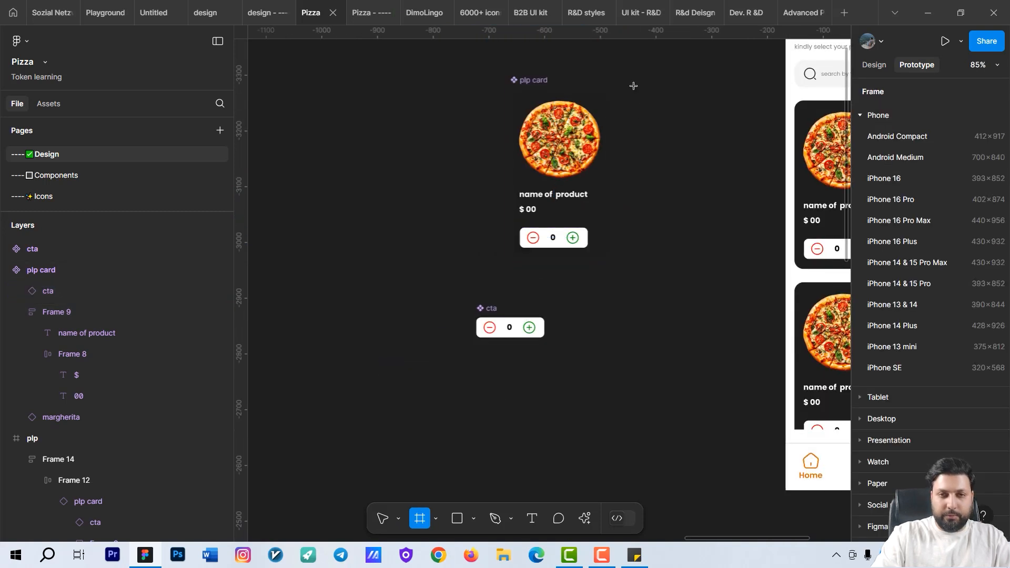
mouse_move(633, 64)
left_mouse_down()
mouse_move(477, 287)
mouse_move(476, 270)
left_mouse_up()
scroll(525, 227, "up", 3)
- Nudge the cta instance in the main plp card to X 16, Y 250, 24 below the name and price text
double_click(552, 239)
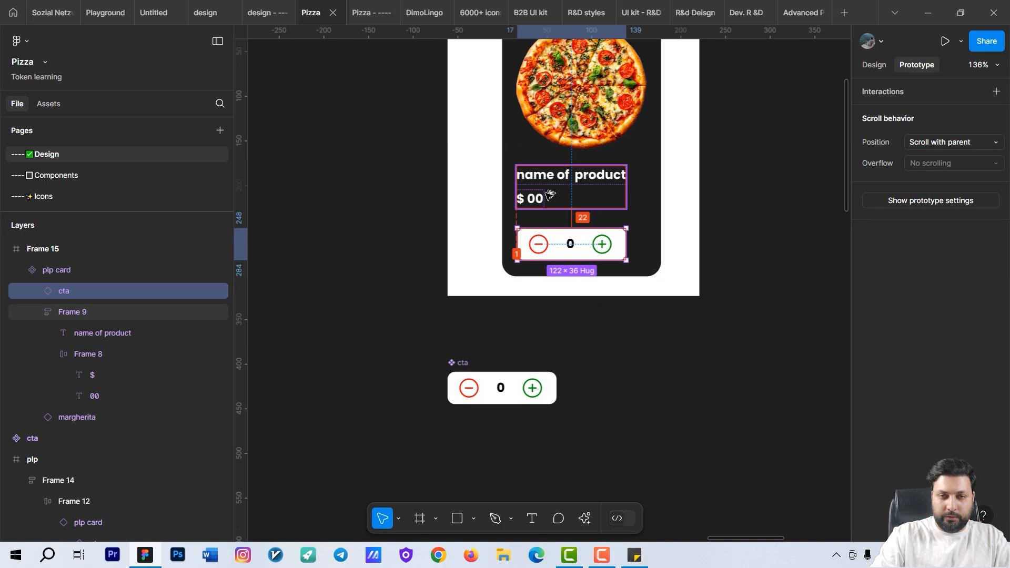
key("shift+Up")
key("Down")
key("Down")
key("Down")
key("Down")
key("Down")
key("Down")
key("Down")
key("Down")
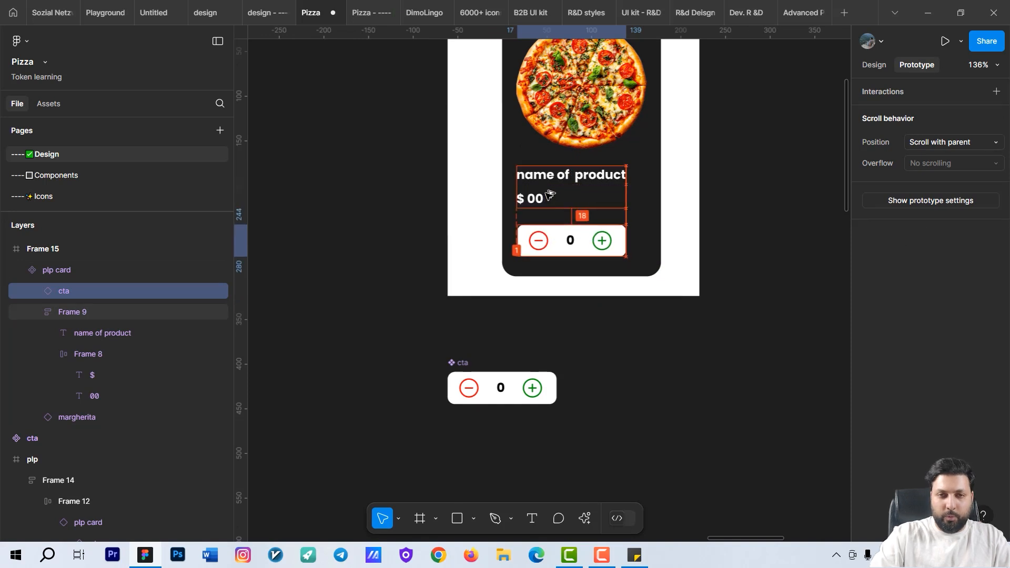
key("Down")
key("Down")
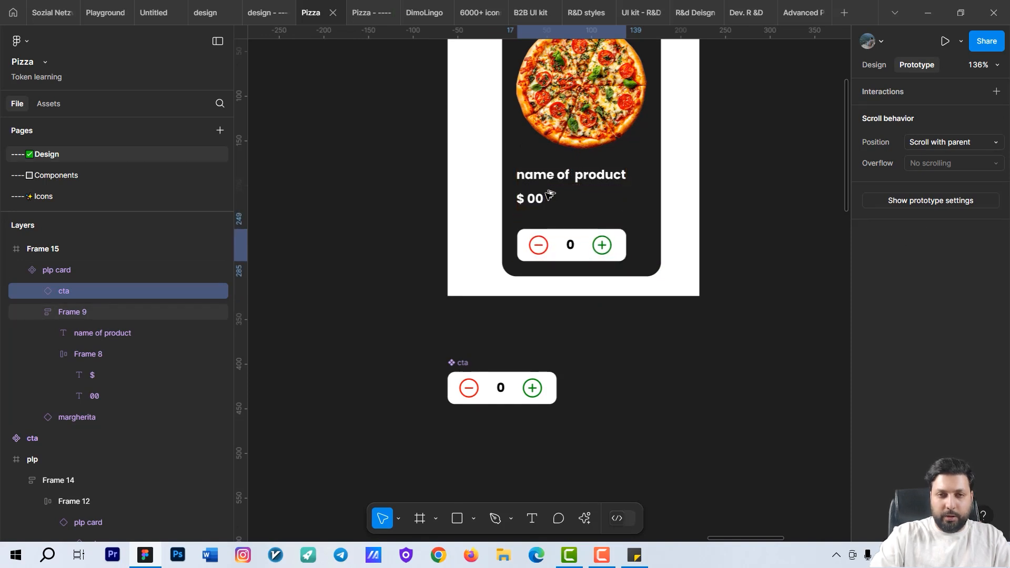
key("Left")
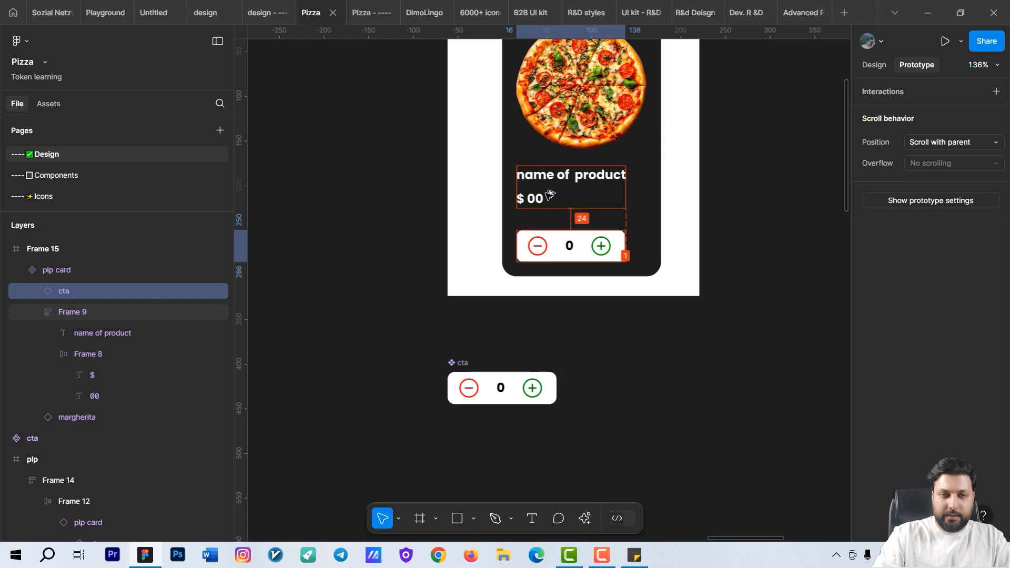
key("alt")
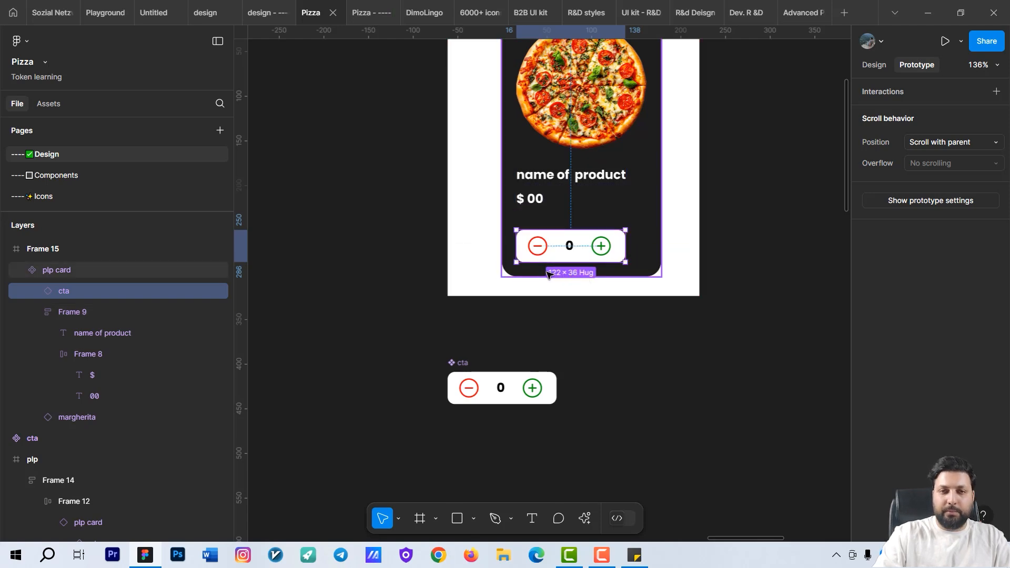
- Inspect the cta instance in the first plp screen card and go to its main component
scroll(572, 272, "down", 3)
left_click_drag(627, 320, 485, 327)
scroll(488, 304, "up", 2)
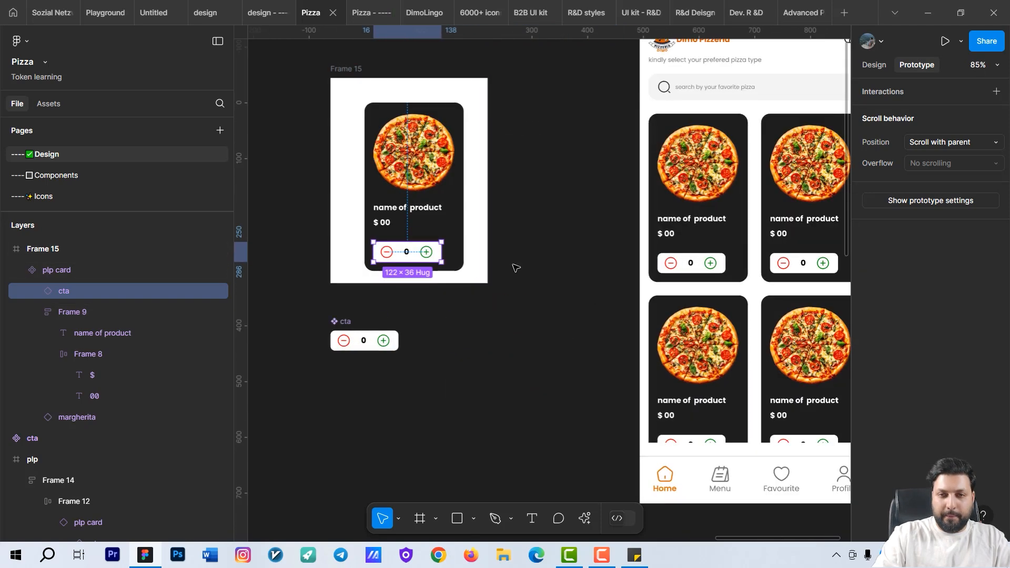
triple_click(688, 264)
left_click_drag(582, 322, 469, 303)
scroll(577, 299, "up", 3)
left_click(591, 235)
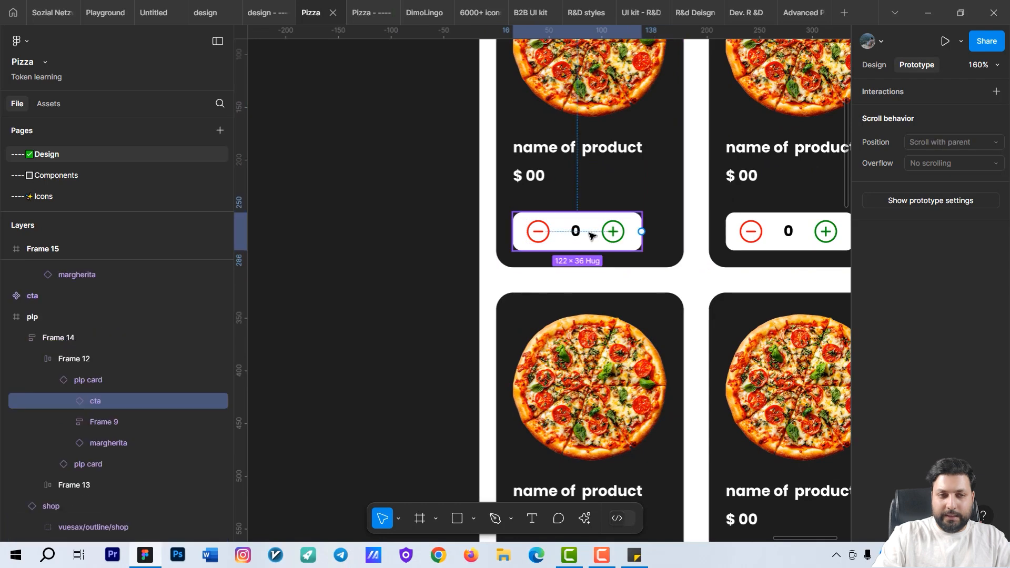
right_click(591, 235)
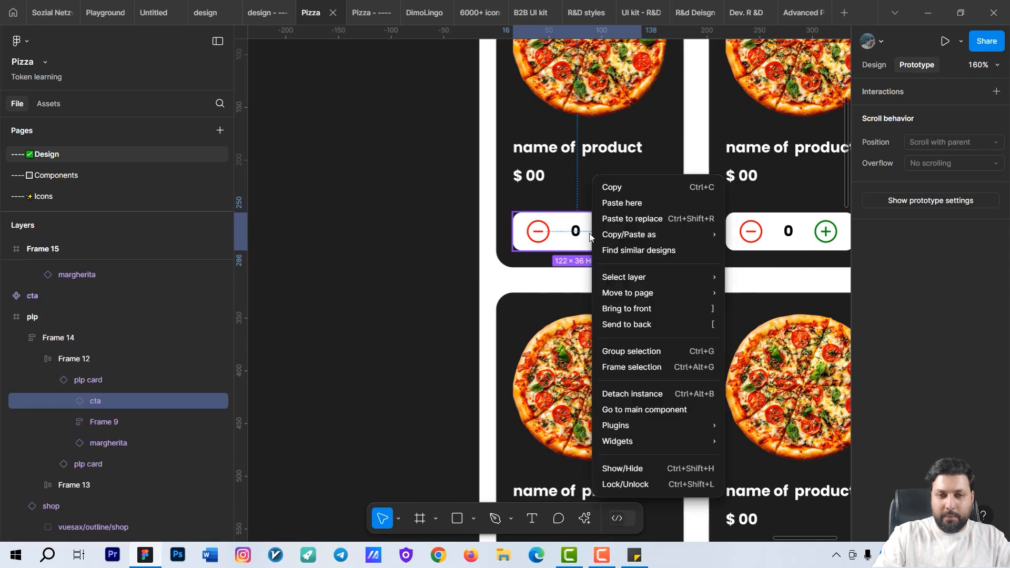
left_click(636, 412)
scroll(426, 363, "down", 5)
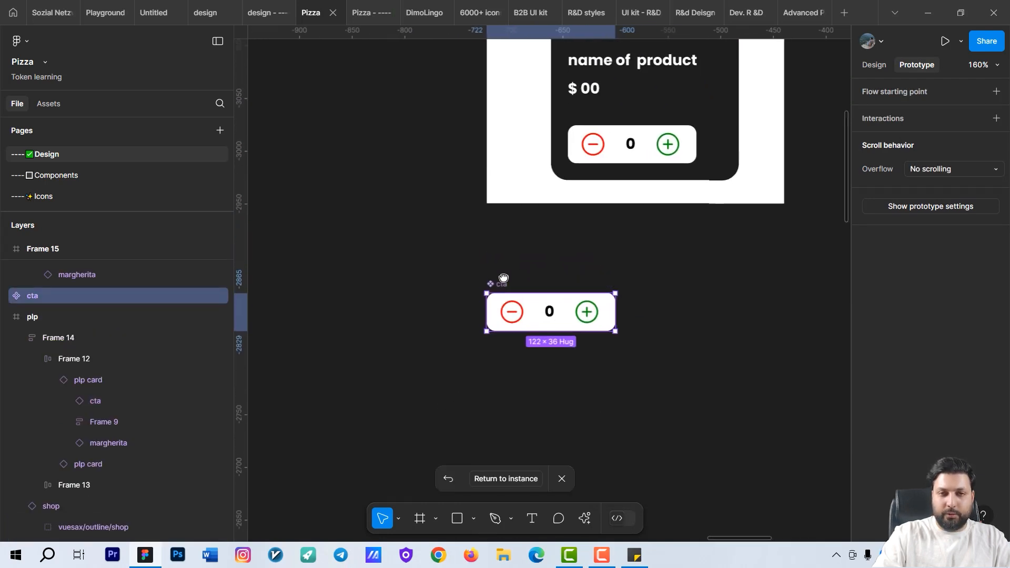
scroll(455, 295, "up", 2)
left_click_drag(584, 254, 554, 295)
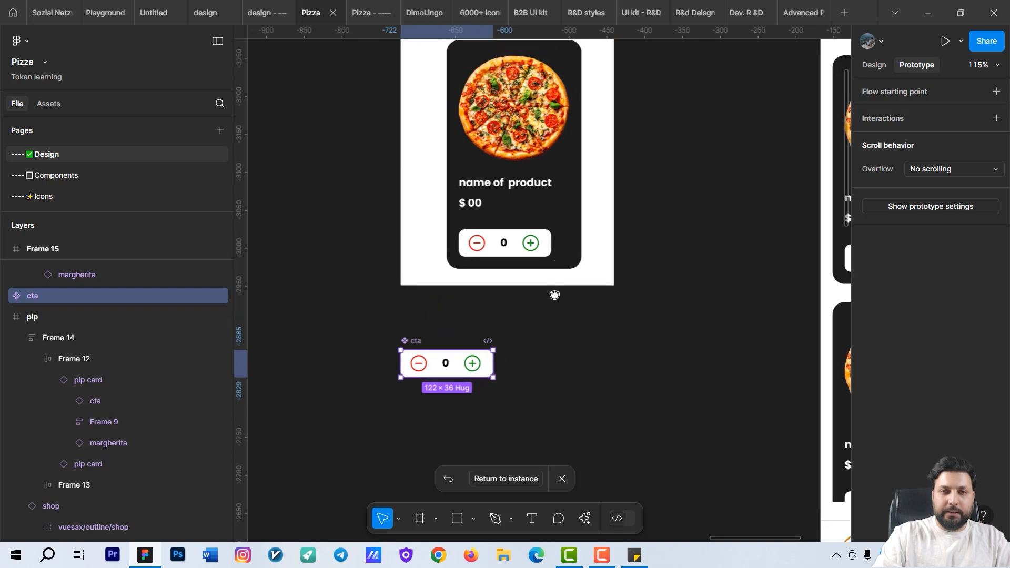
- Enlarge Frame 15, which holds the main plp card, to 602 × 368
scroll(546, 258, "down", 3)
left_click(466, 138)
left_click_drag(459, 139, 307, 141)
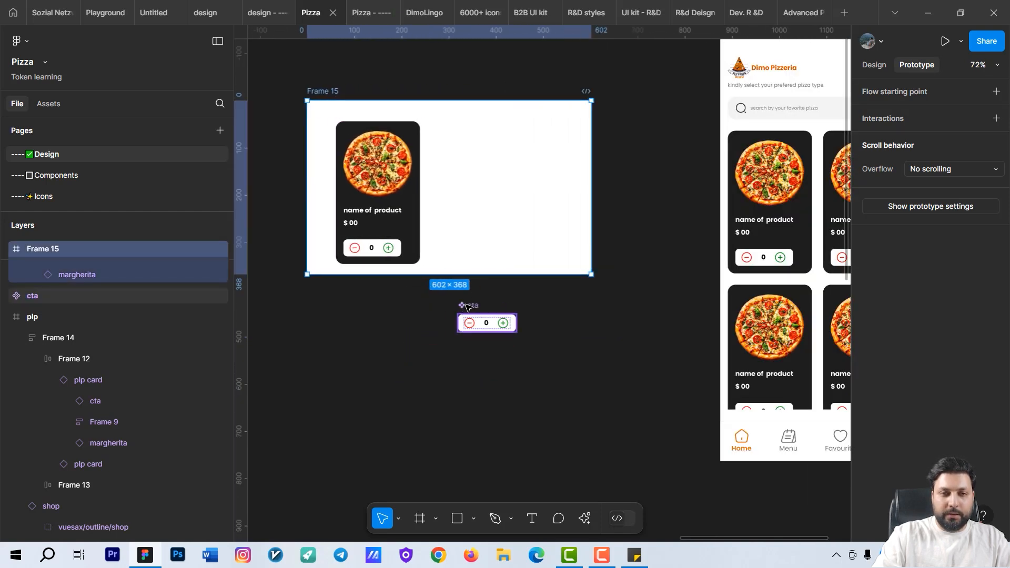
left_click(467, 306)
left_click(326, 91)
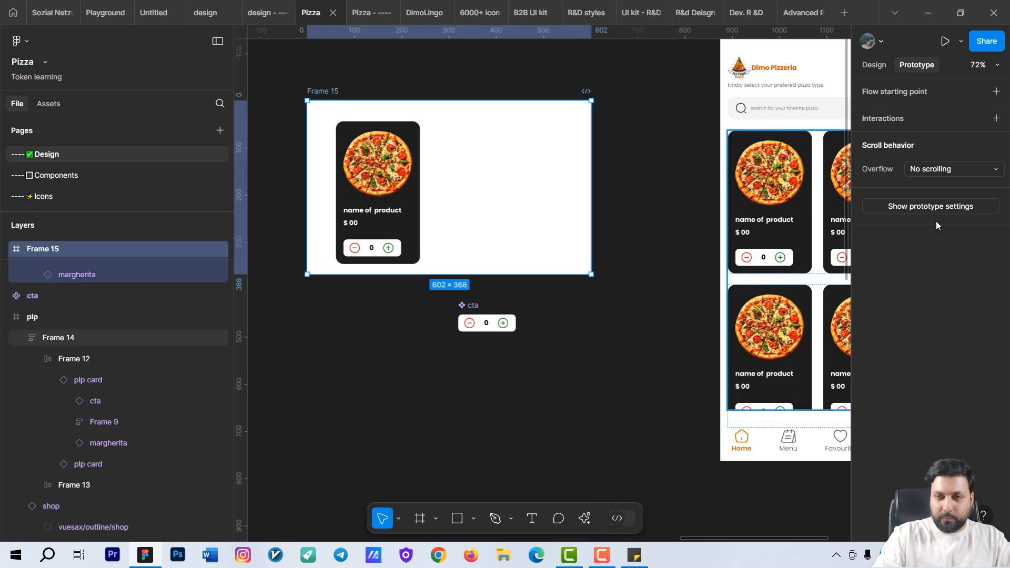
- Change the fill of Frame 15 to the light grey C9C9C9
scroll(376, 169, "up", 3)
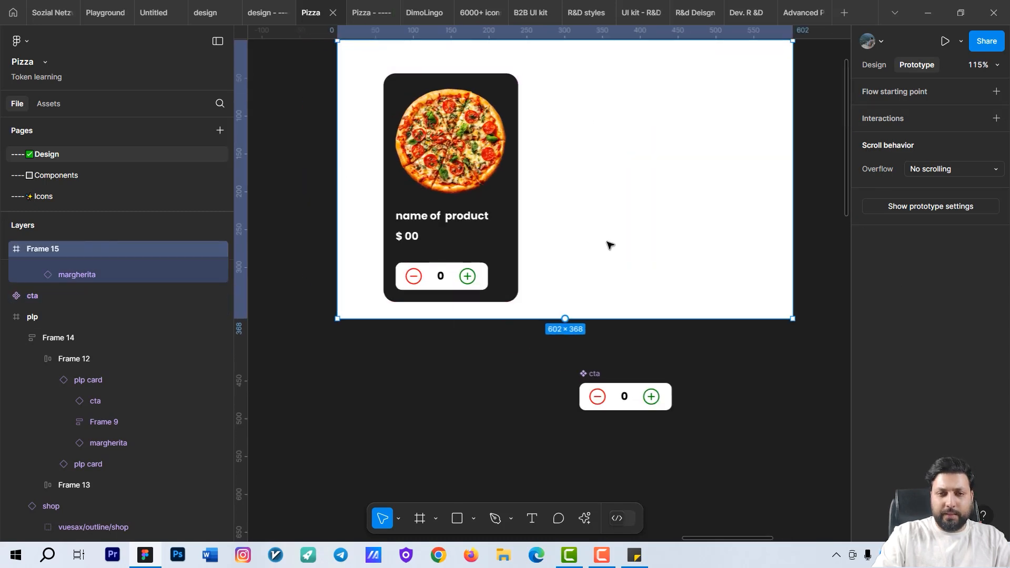
scroll(340, 257, "up", 4)
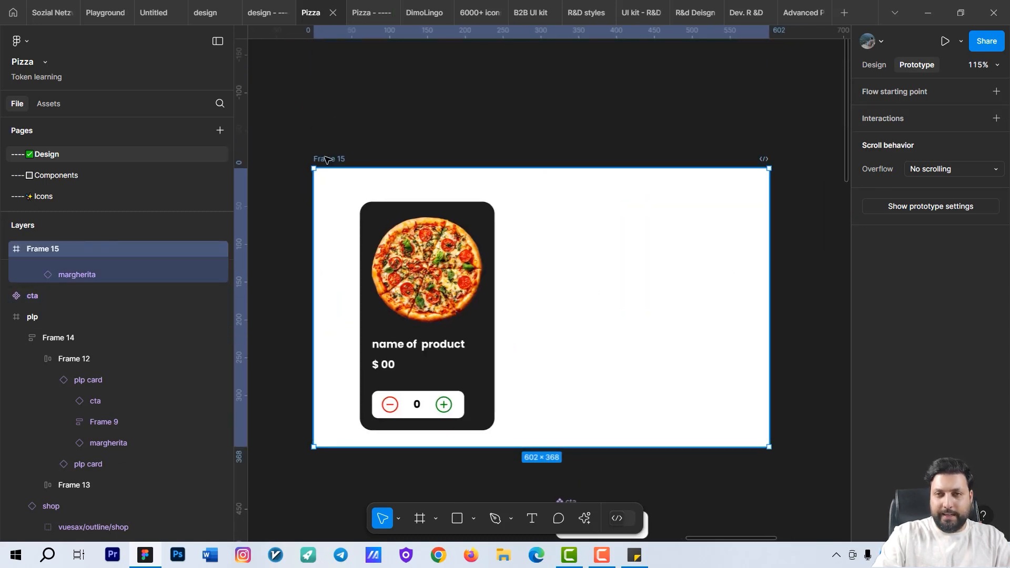
left_click(874, 65)
left_click(870, 378)
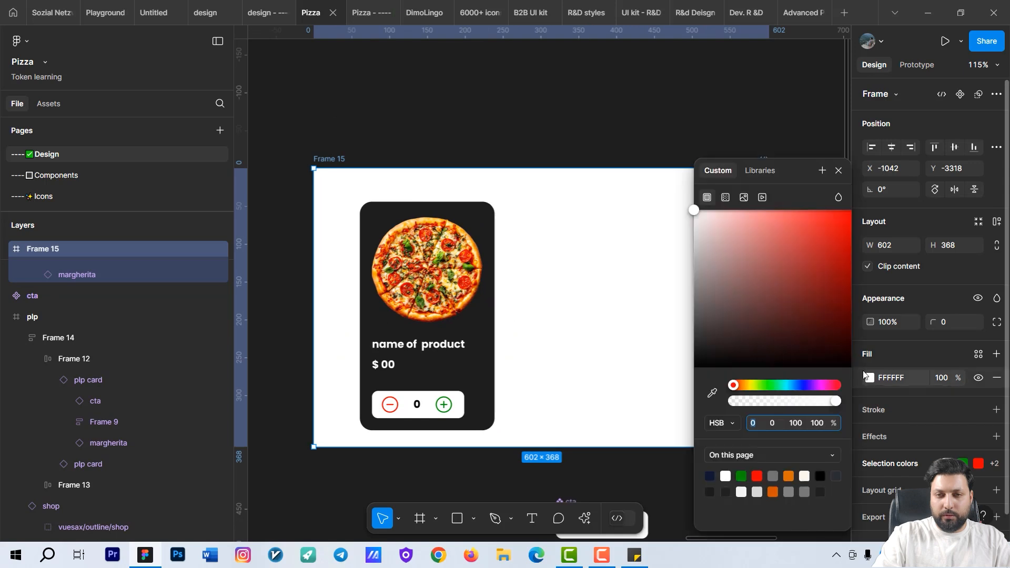
left_click(708, 266)
left_click_drag(708, 266, 694, 243)
scroll(562, 255, "down", 3)
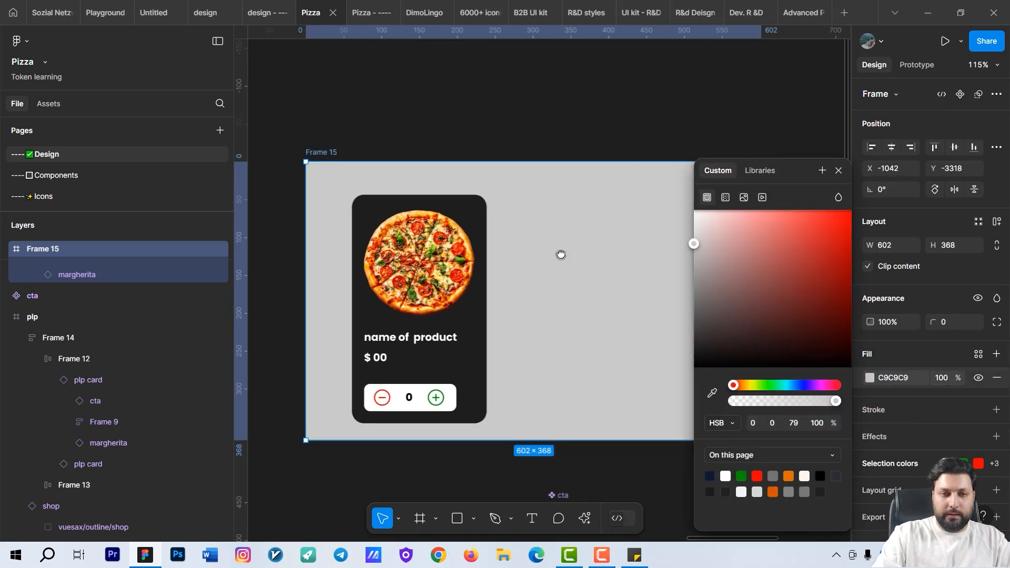
- Move the main cta component into Frame 15, beside the upper part of the plp card, and clear the selection
left_click_drag(498, 386, 481, 106)
left_click_drag(509, 178, 644, 200)
left_click_drag(642, 151, 623, 145)
left_click_drag(680, 91, 509, 114)
left_click(744, 132)
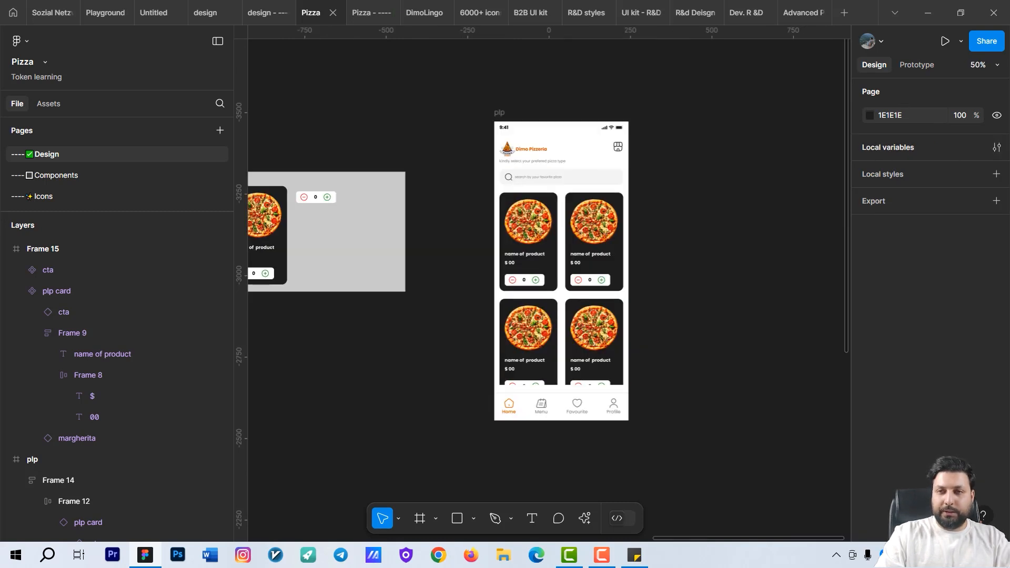
- Open the file's local variables and create a String variable
left_click(996, 149)
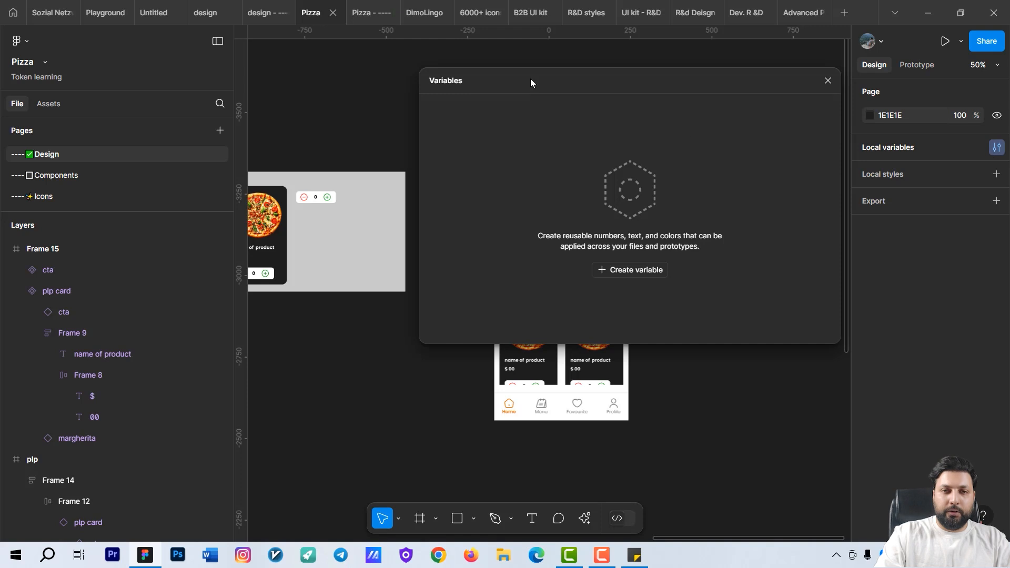
left_click_drag(530, 81, 652, 283)
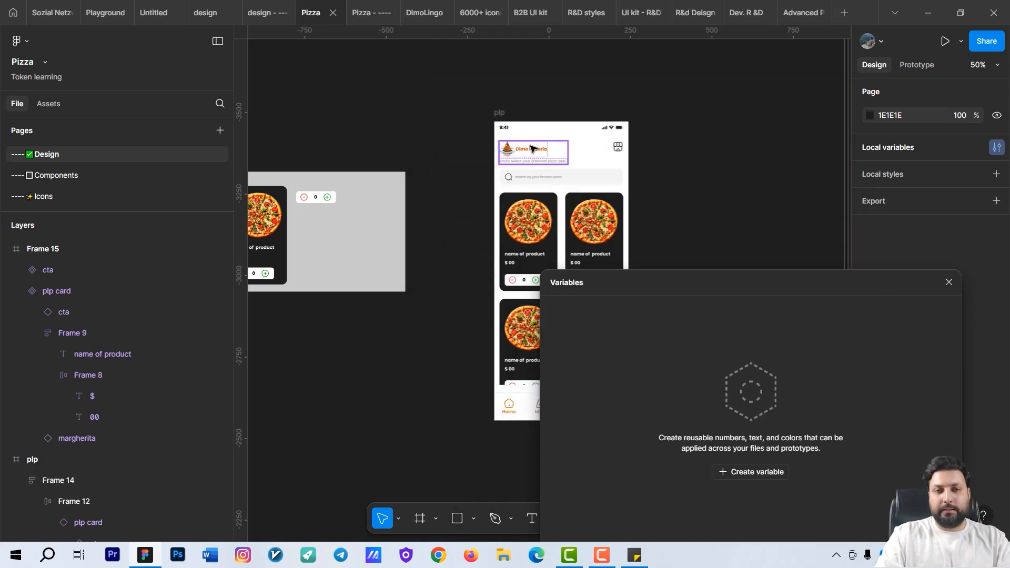
scroll(539, 205, "right", 5)
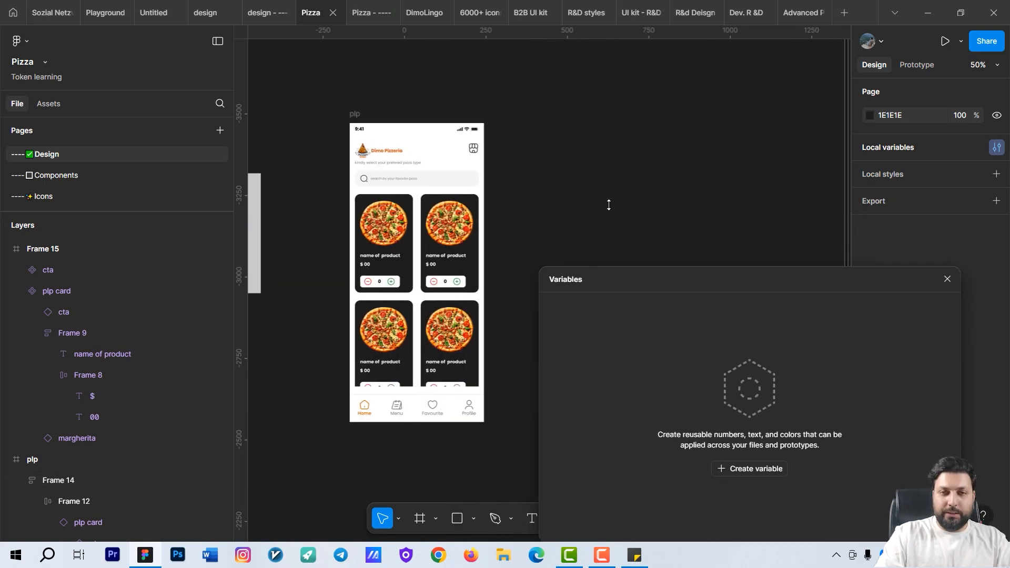
left_click_drag(620, 278, 607, 89)
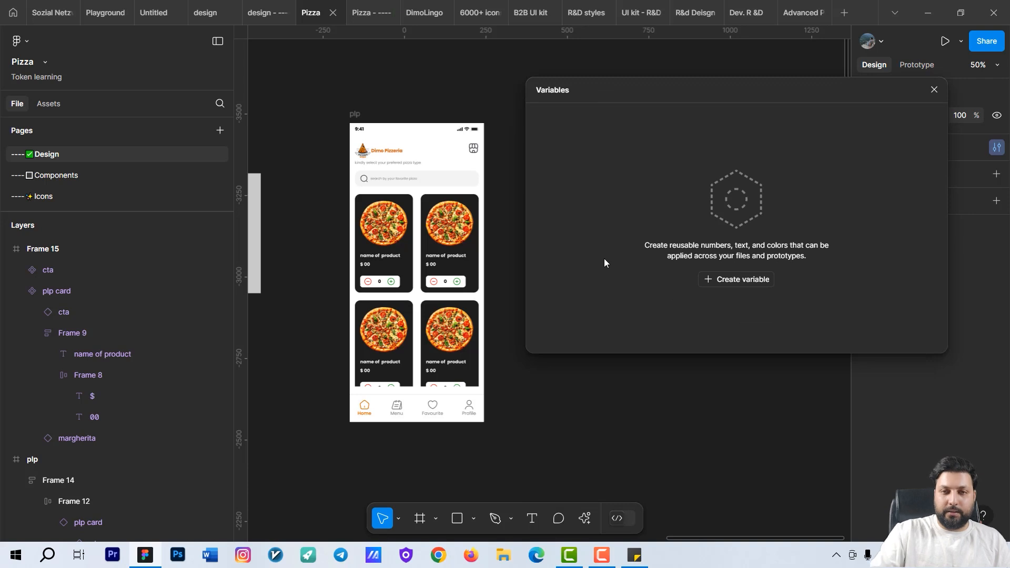
left_click(728, 280)
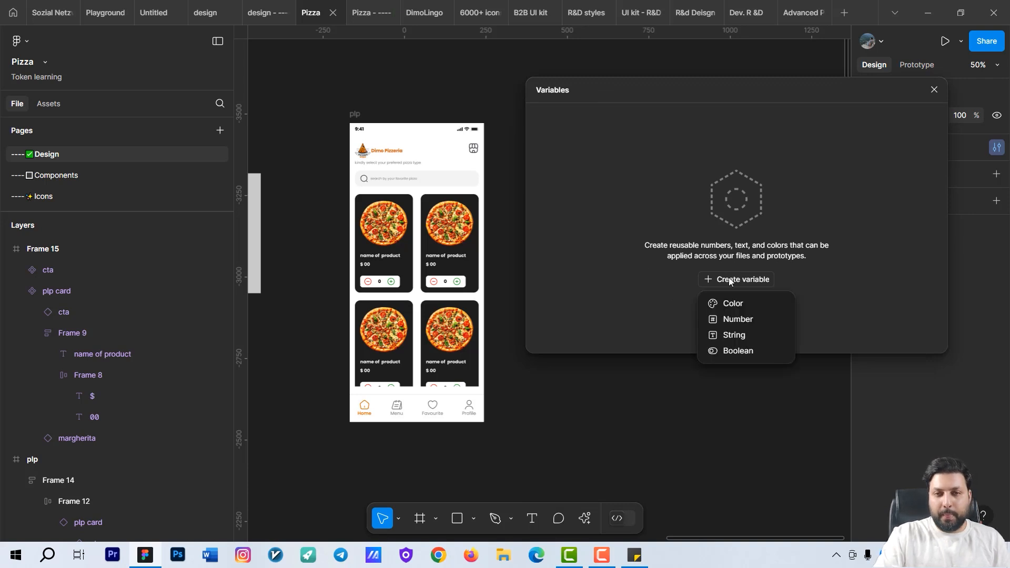
left_click(751, 334)
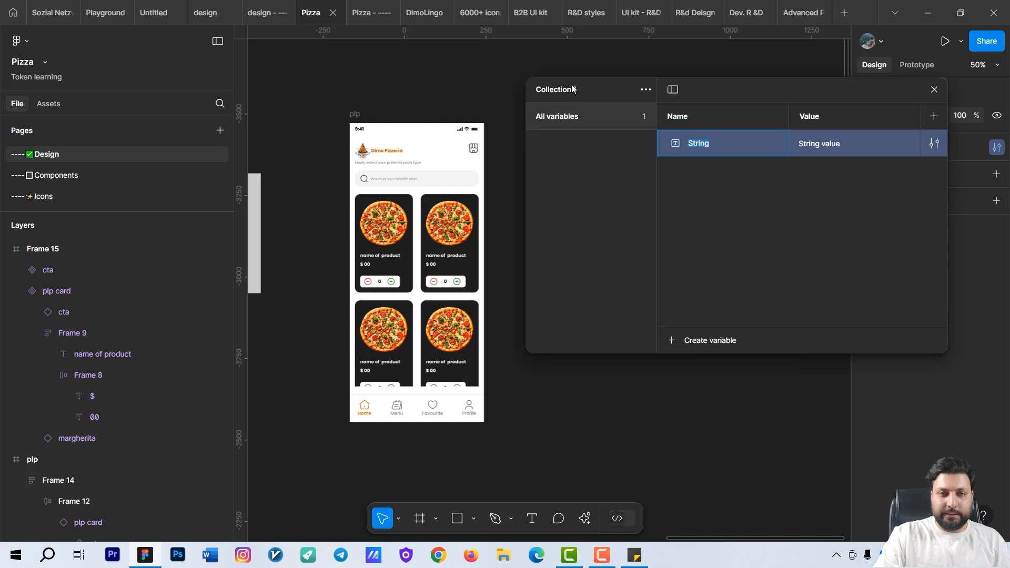
- Rename the variable collection as Product
left_click(646, 90)
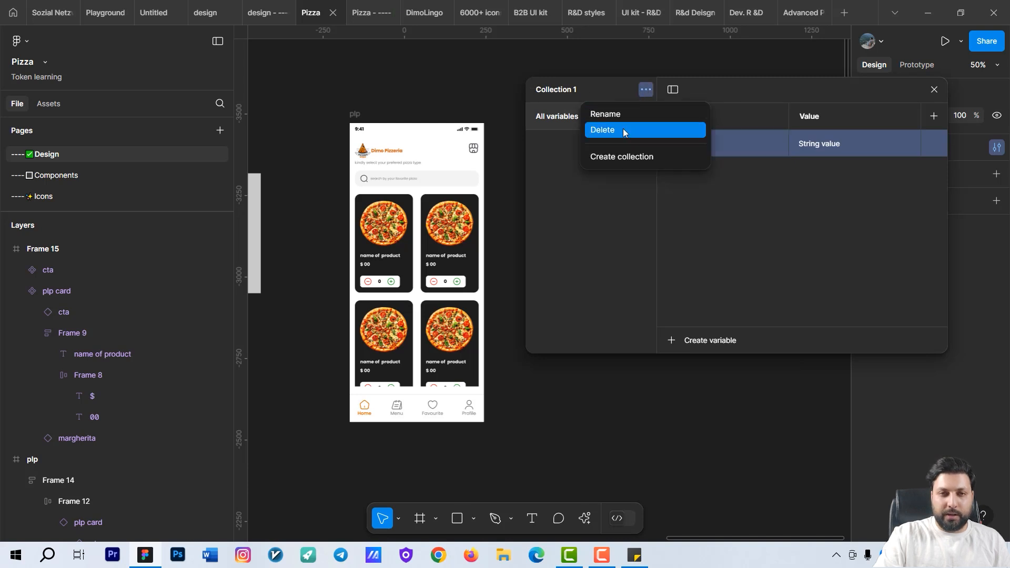
left_click(623, 115)
type("produ")
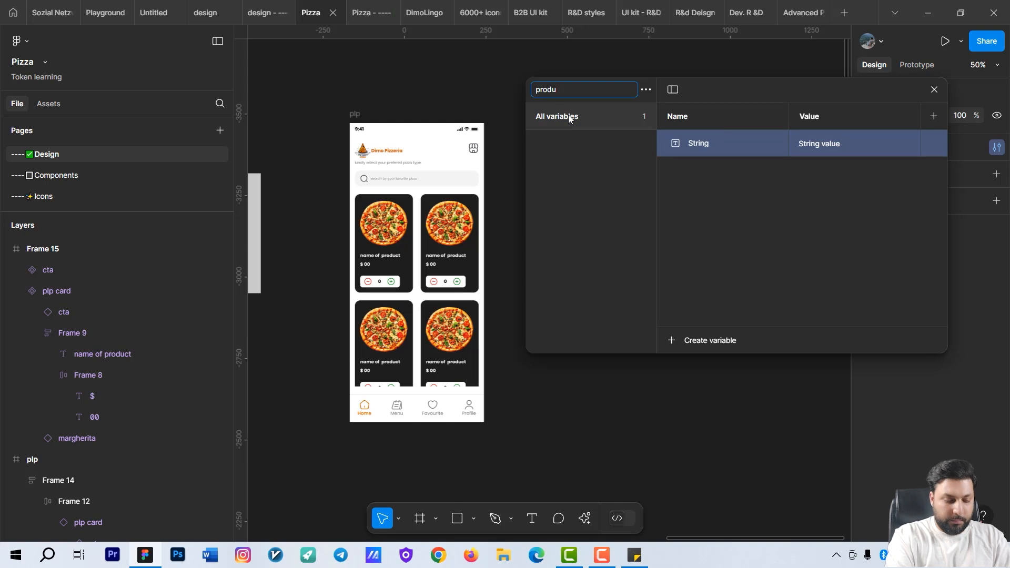
key("ctrl+a")
type("P")
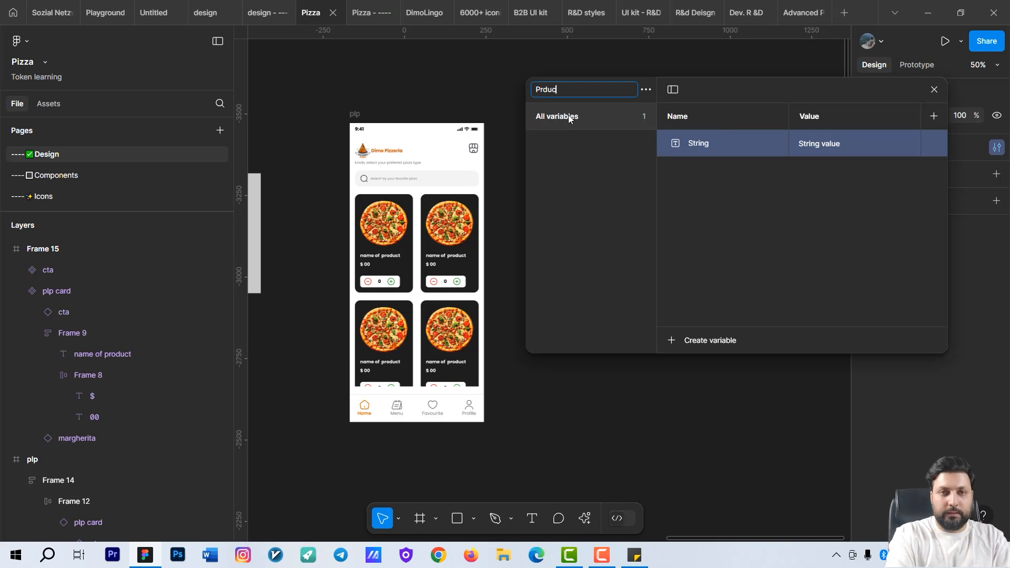
key("Return")
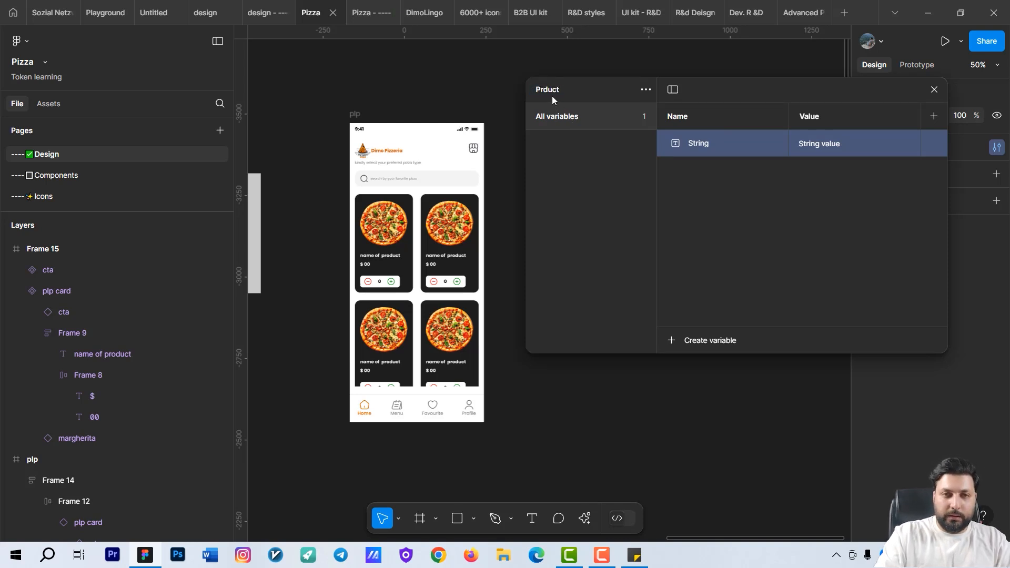
left_click(646, 90)
left_click(631, 119)
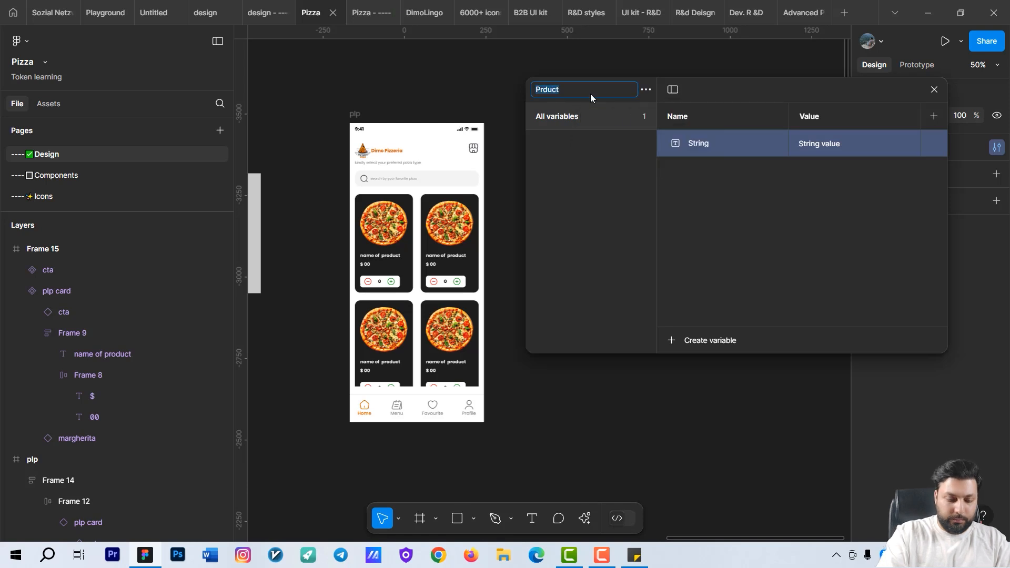
type("Produ")
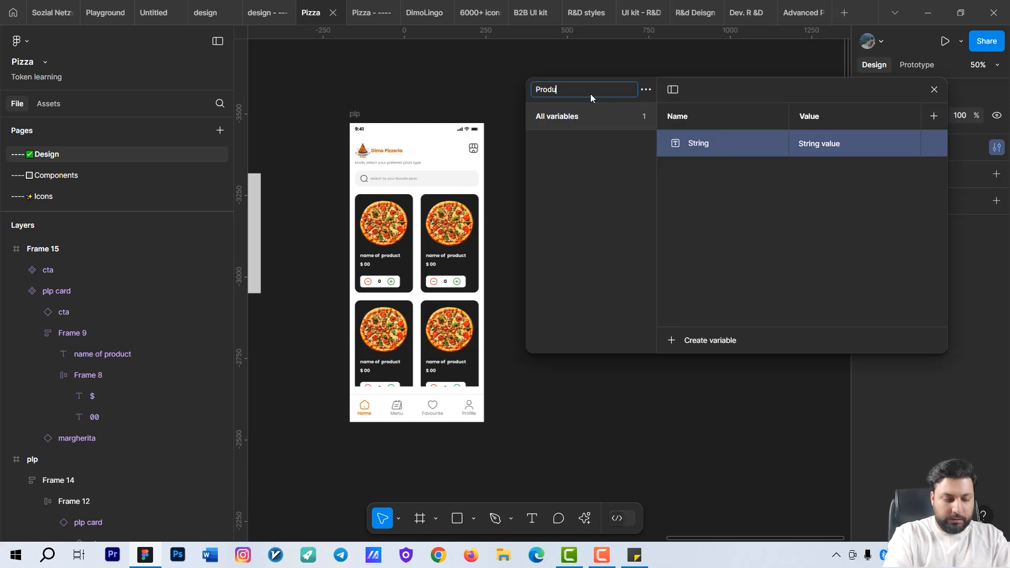
left_click(583, 235)
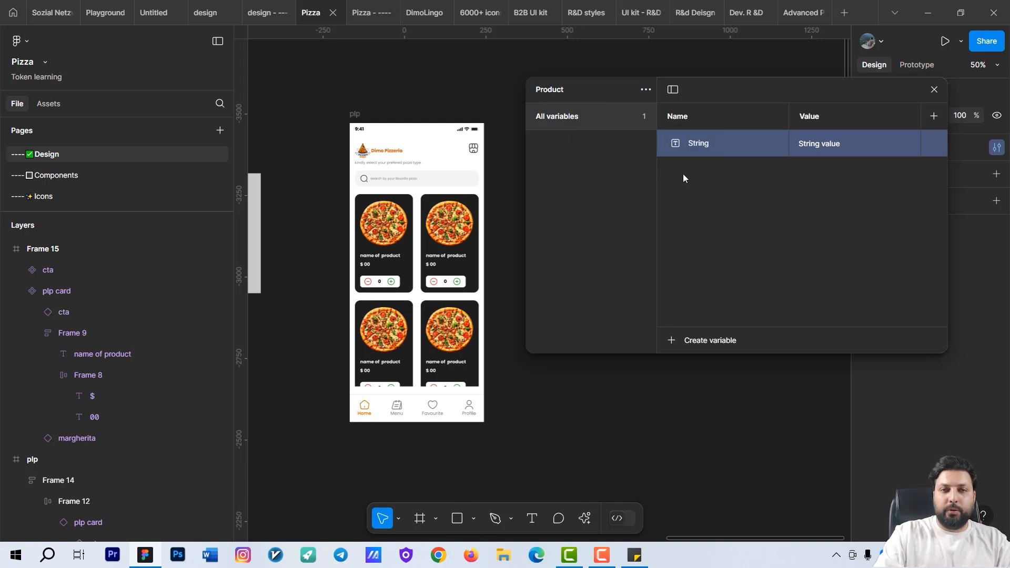
- Rename the string variable as name and widen the variables window
left_click(690, 200)
left_click(690, 149)
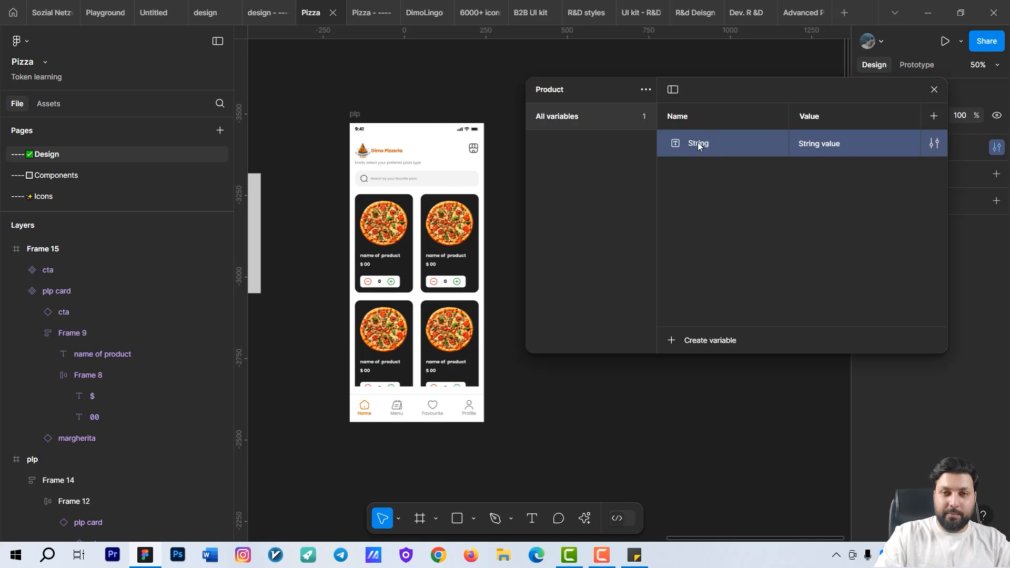
double_click(698, 143)
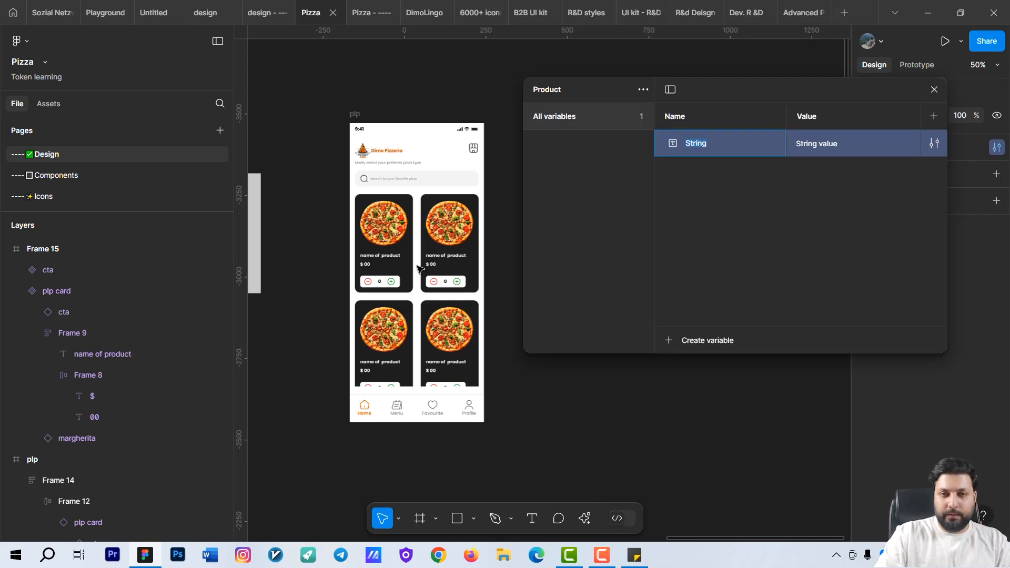
left_click_drag(526, 261, 285, 261)
type("name")
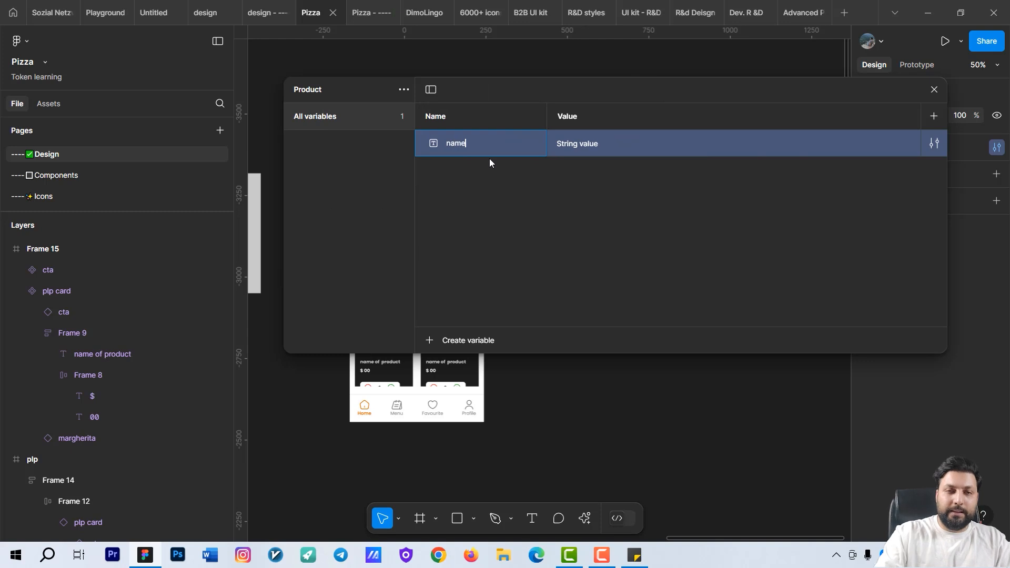
left_click(508, 193)
left_click(478, 151)
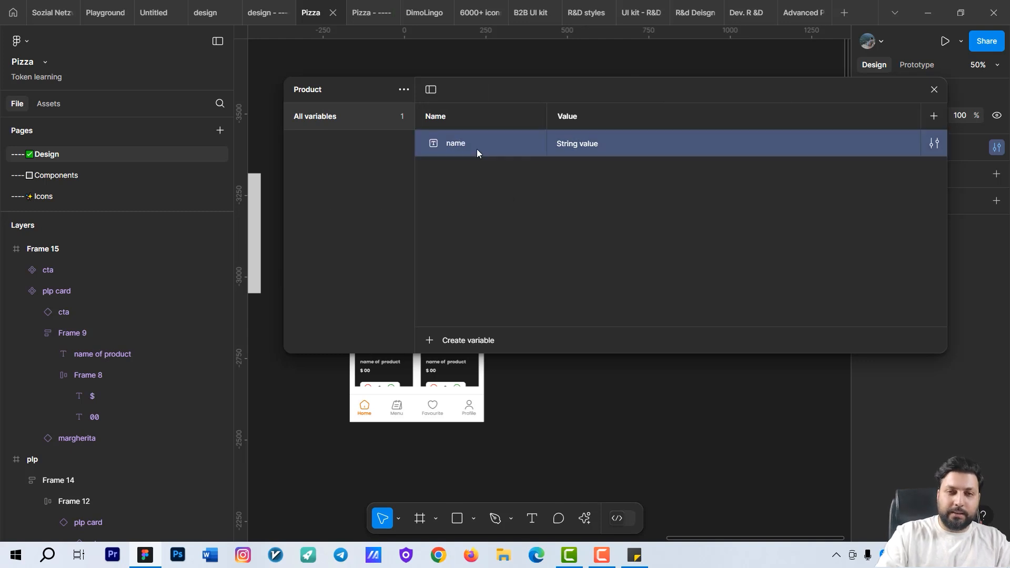
left_click(502, 182)
- Add a Number variable named price to the Product collection
left_click(431, 340)
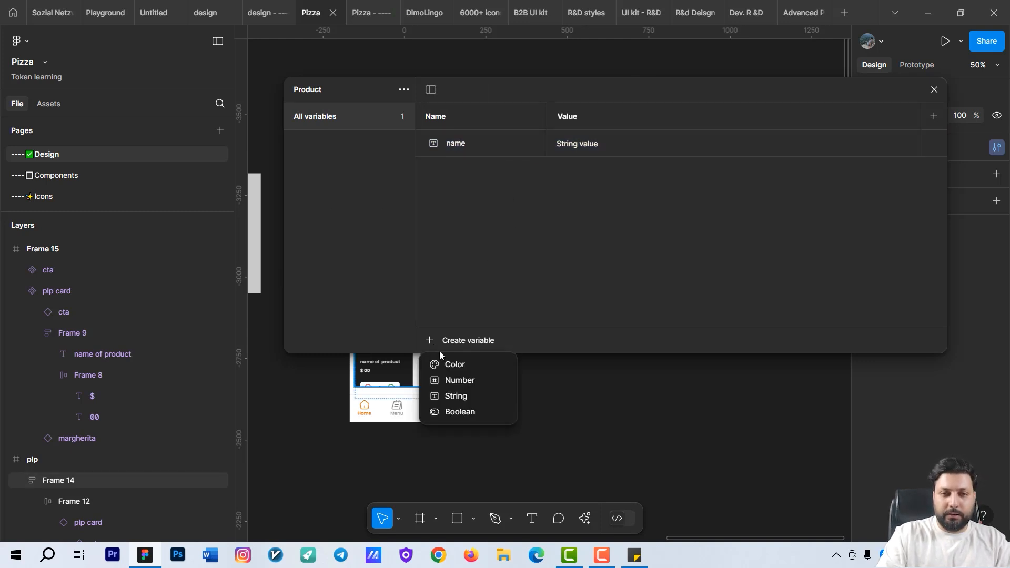
left_click(480, 378)
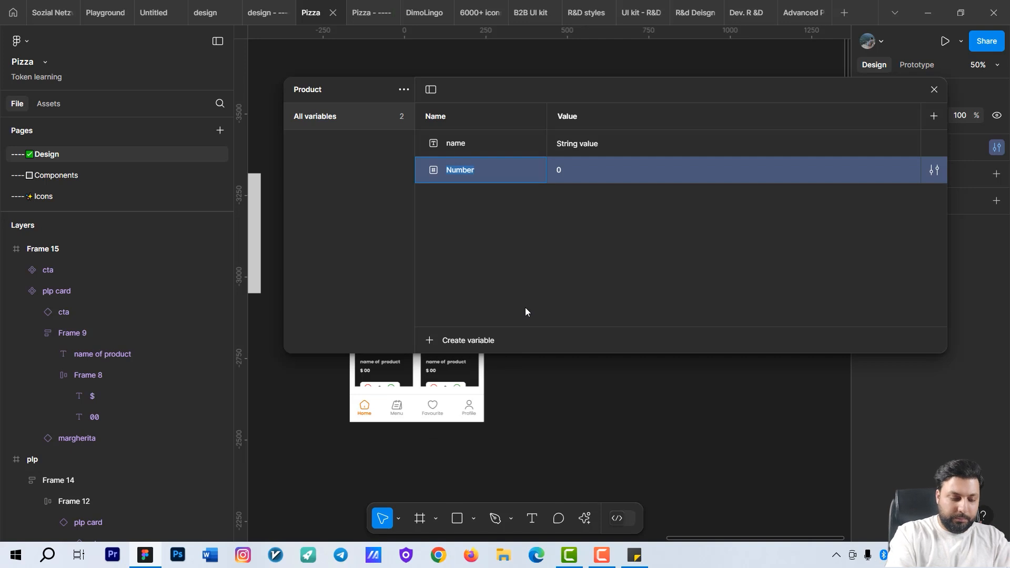
type("price")
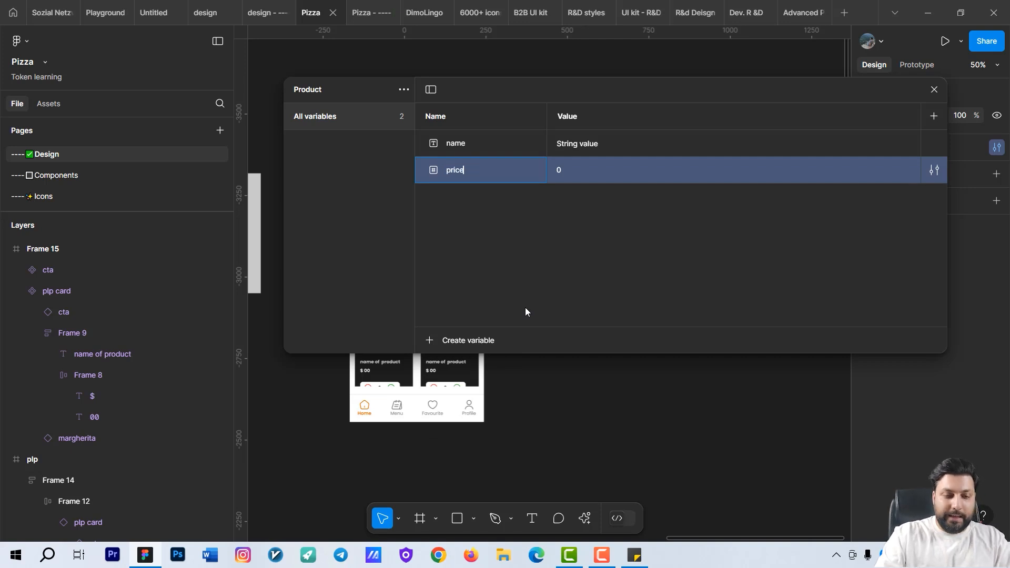
left_click(526, 291)
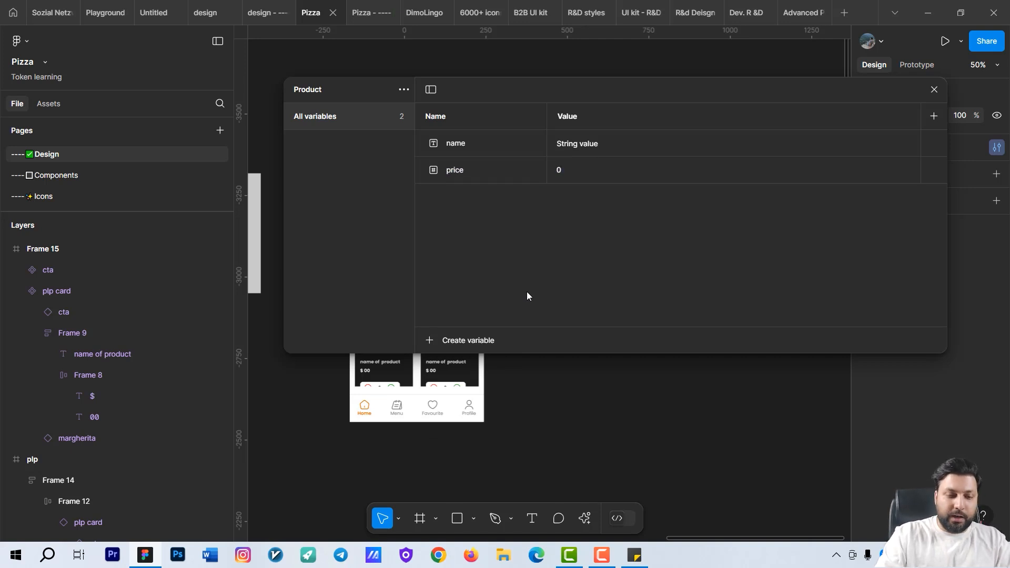
- Add a second number variable named item count below price in the Product collection
left_click(481, 181)
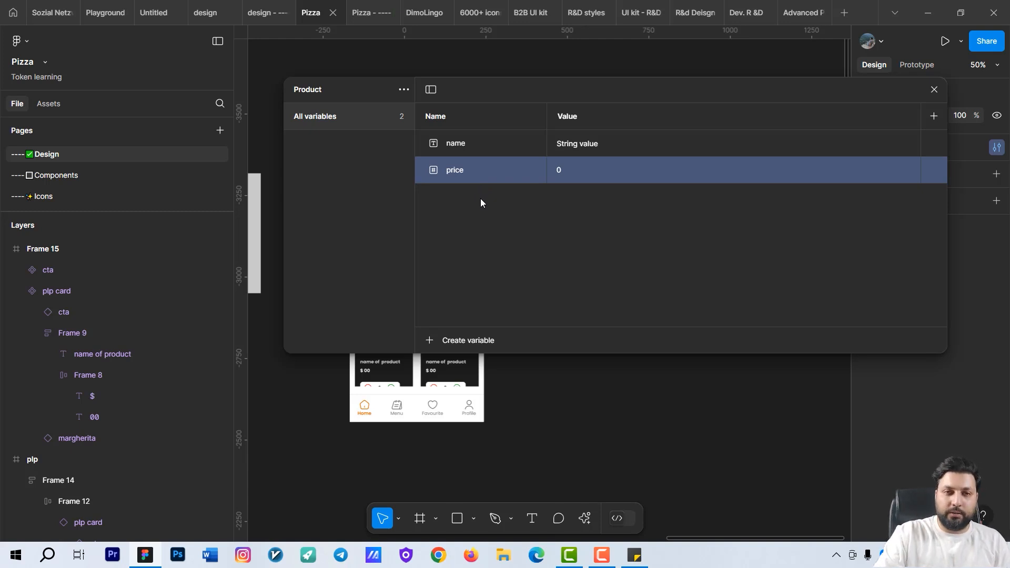
left_click(464, 145)
left_click(481, 181)
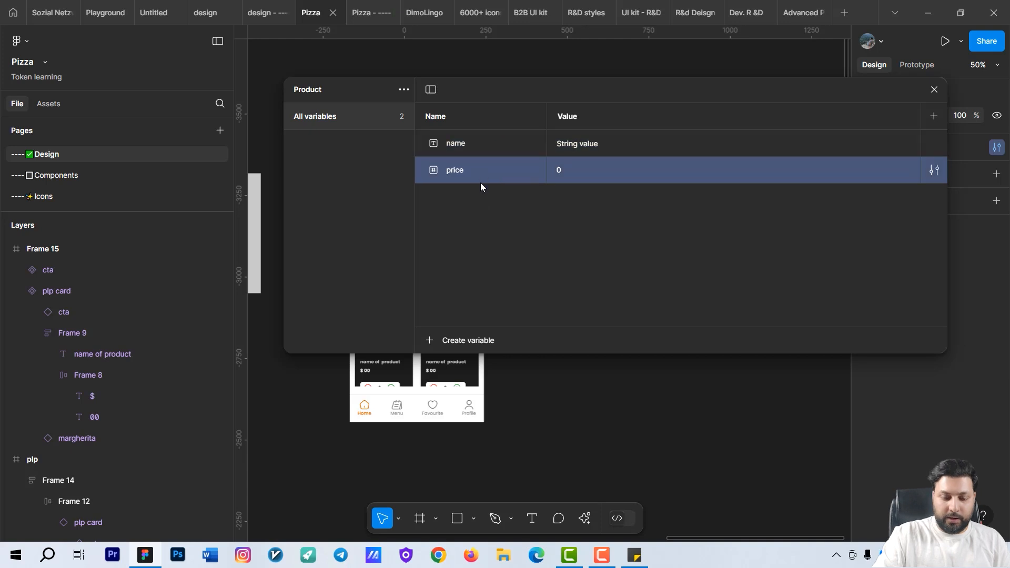
key("shift+Return")
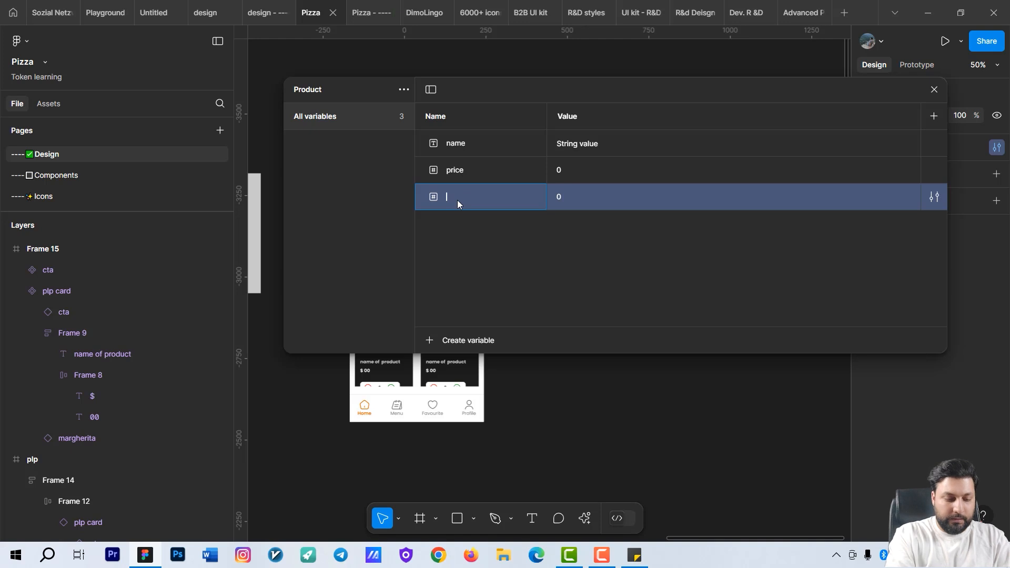
type("item co")
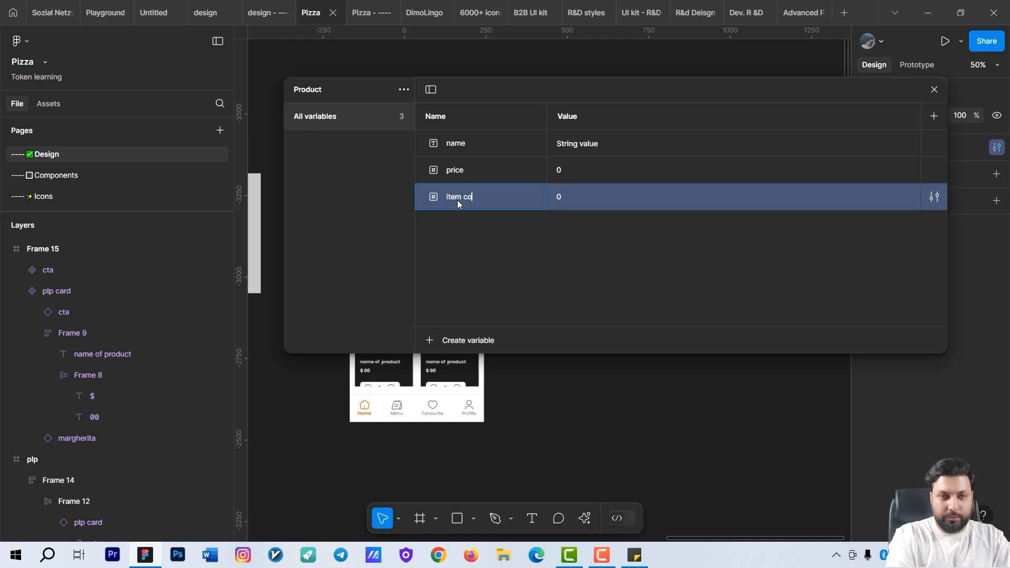
type("unt")
key("Return")
left_click(509, 241)
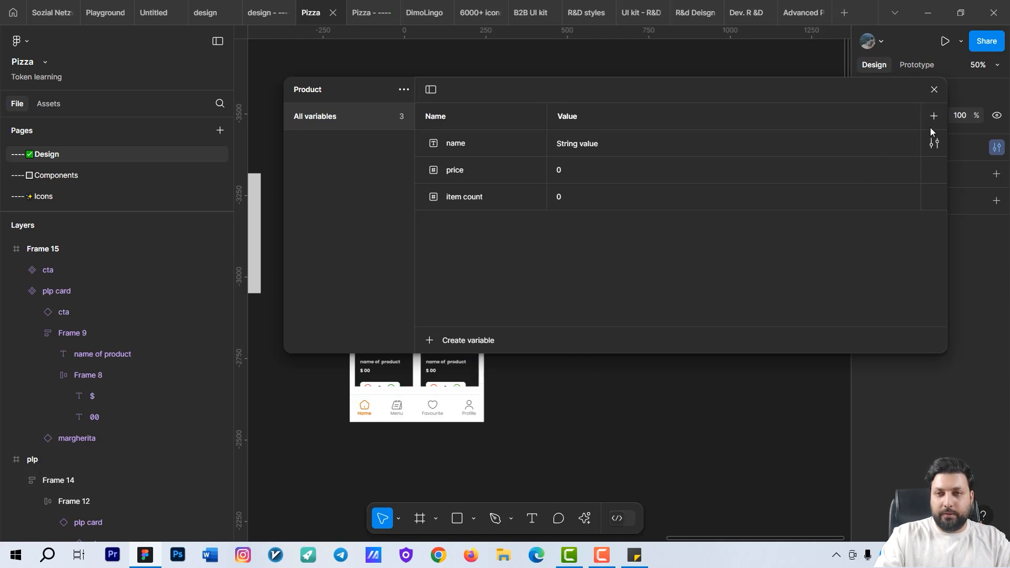
- Widen the variables window and add three more modes to the Product collection
mouse_move(931, 151)
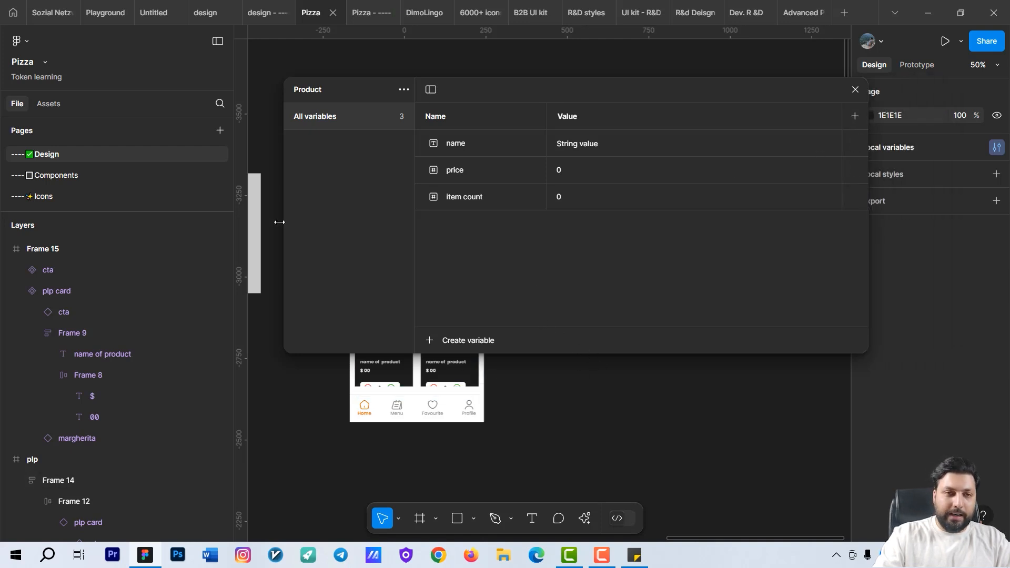
left_click_drag(279, 222, 87, 228)
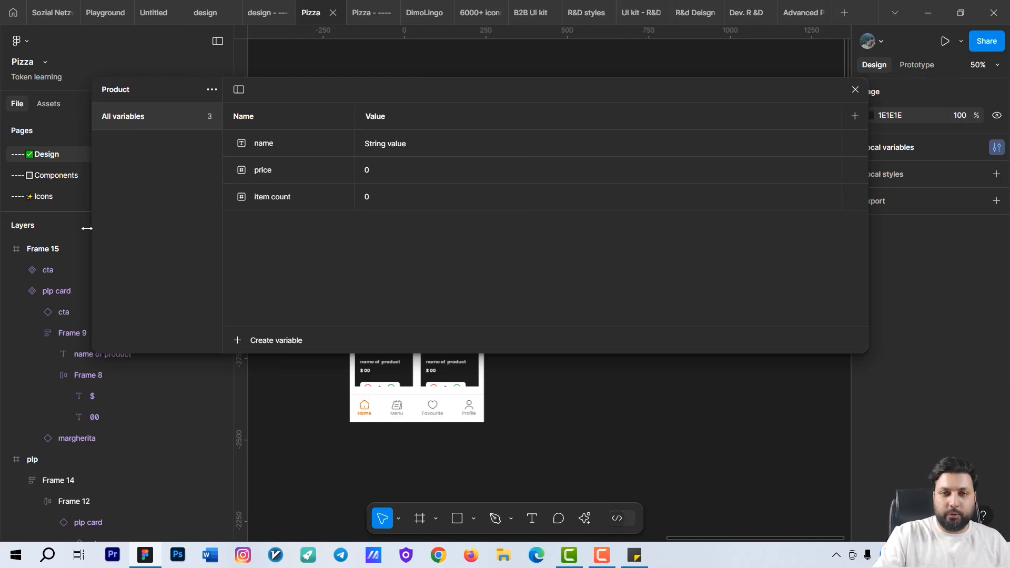
left_click(854, 117)
left_click(854, 119)
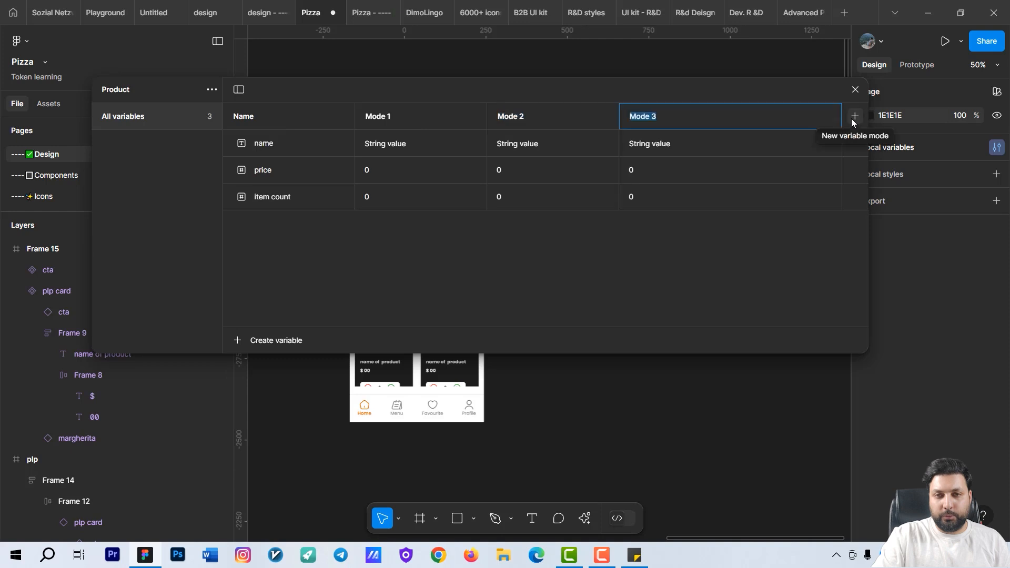
left_click(853, 119)
- Rename the first mode of the Product collection as pepperoni
double_click(379, 119)
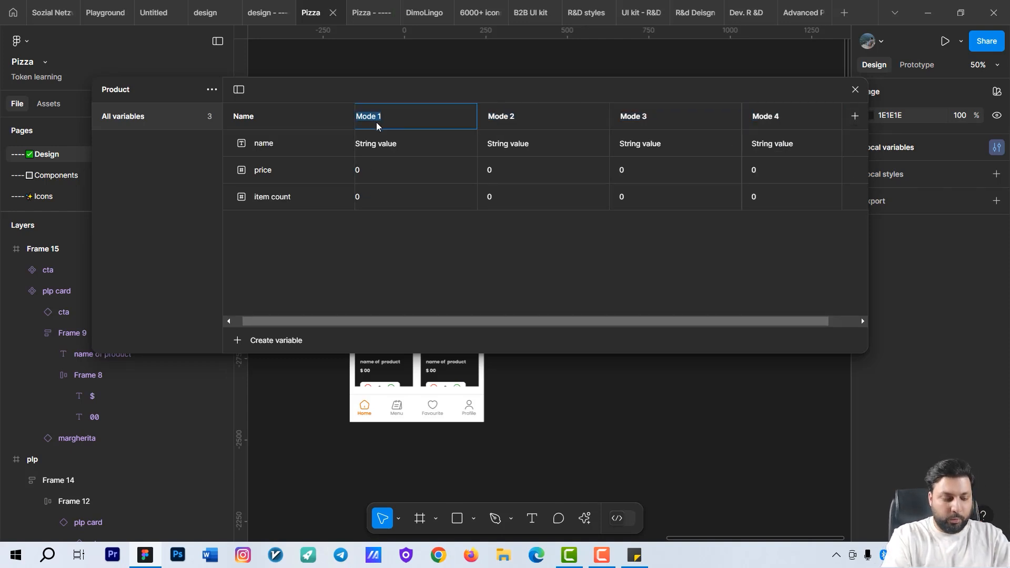
type("pepperoni")
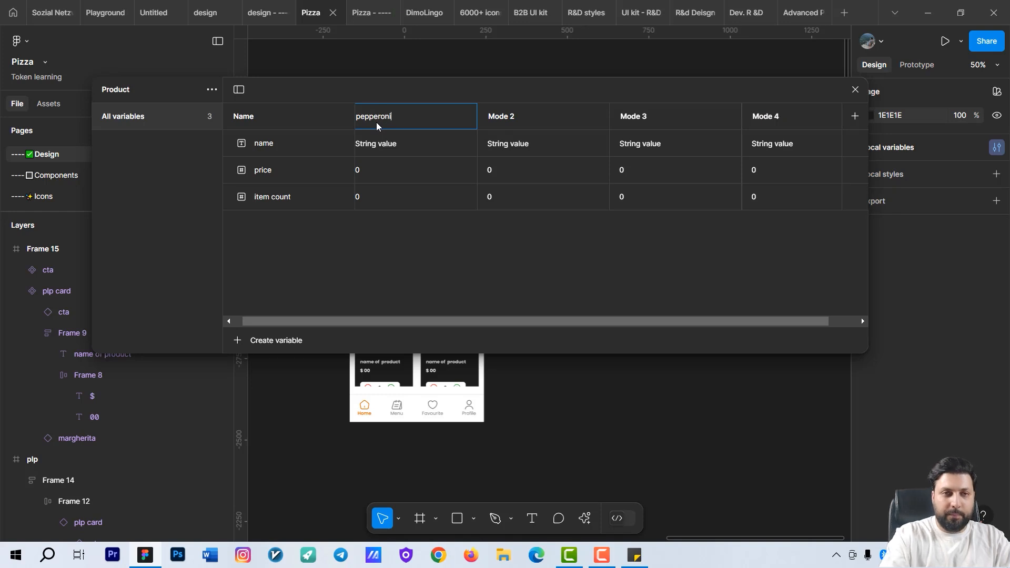
key("Return")
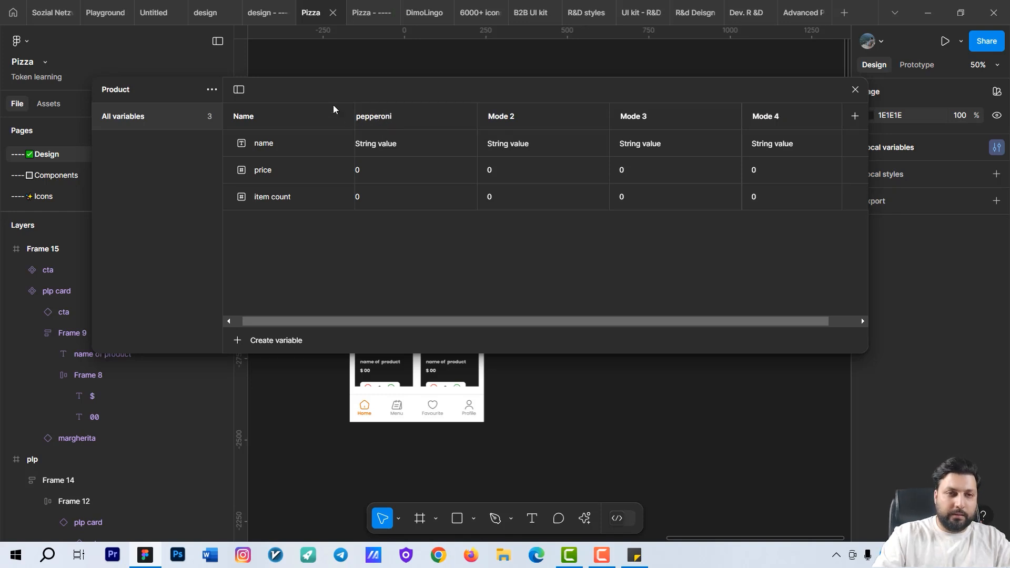
- Copy the margherita component's name from the Icons page and rename Mode 2 with it
left_click_drag(421, 87, 606, 75)
left_click(42, 202)
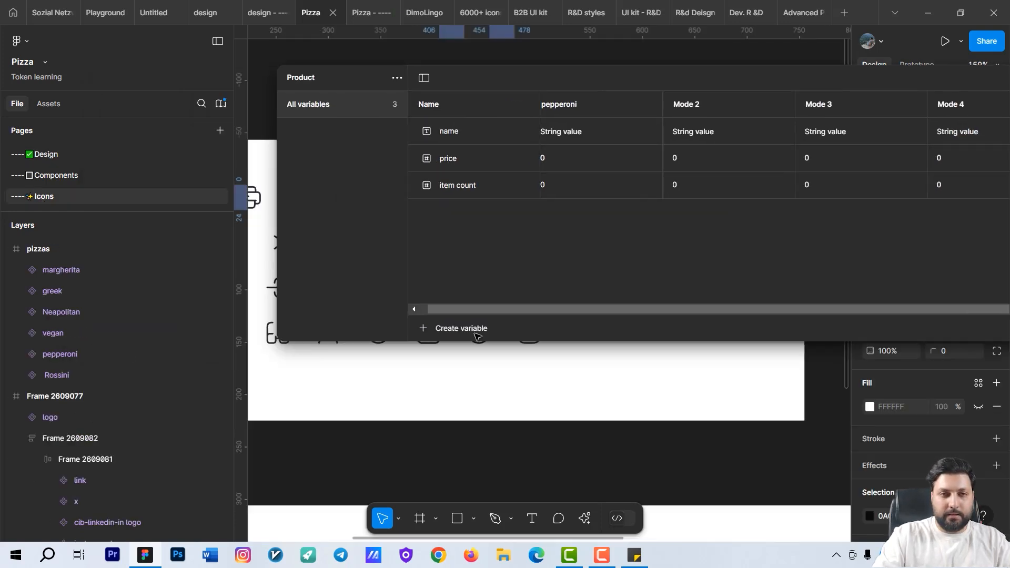
scroll(415, 364, "down", 5)
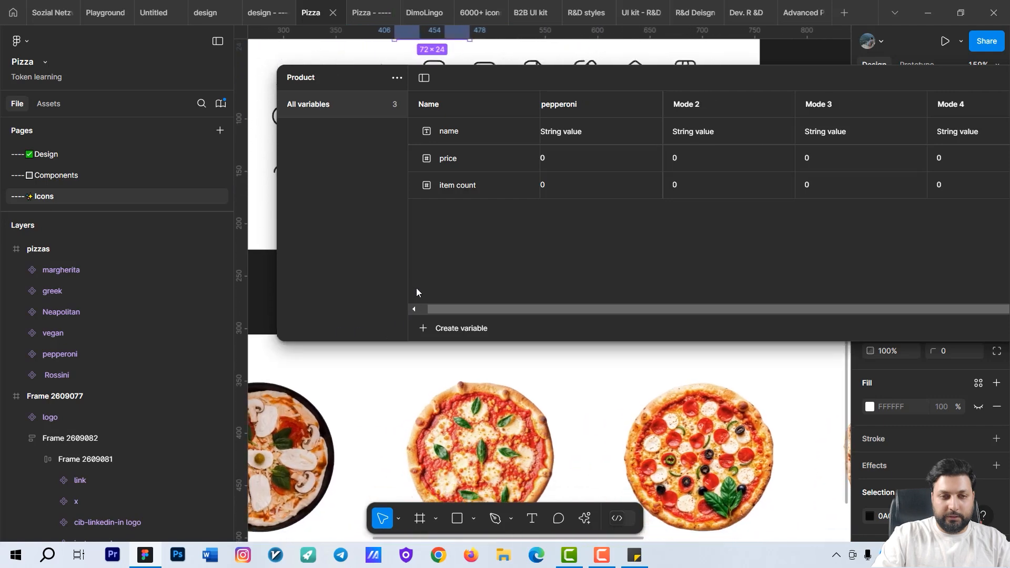
scroll(400, 421, "left", 5)
left_click(79, 271)
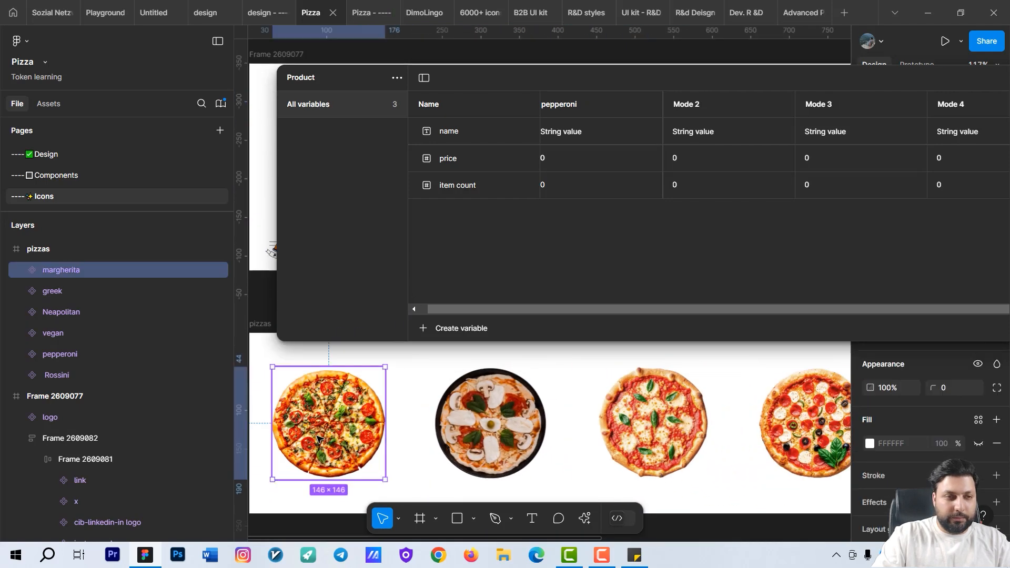
double_click(71, 272)
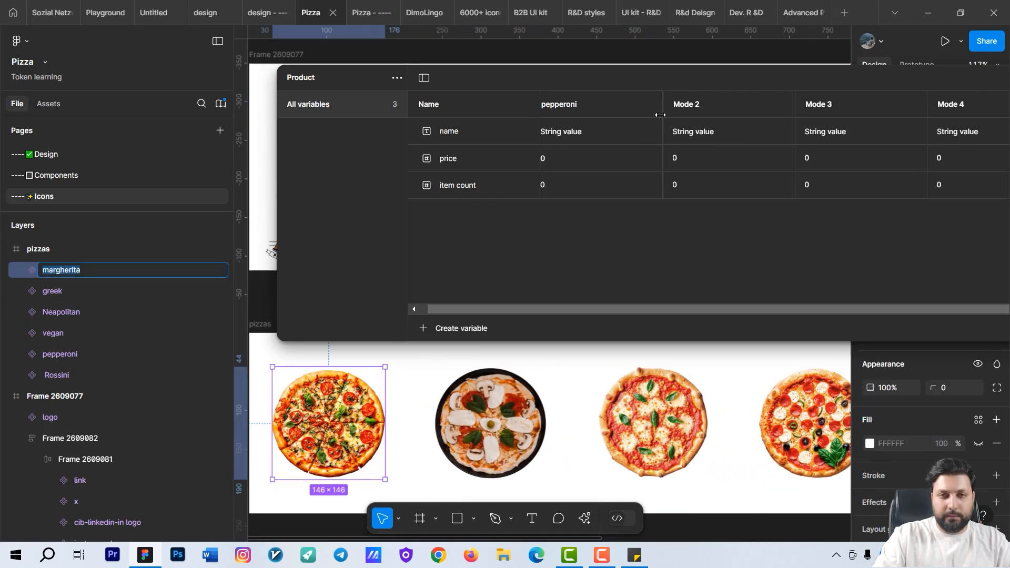
double_click(698, 108)
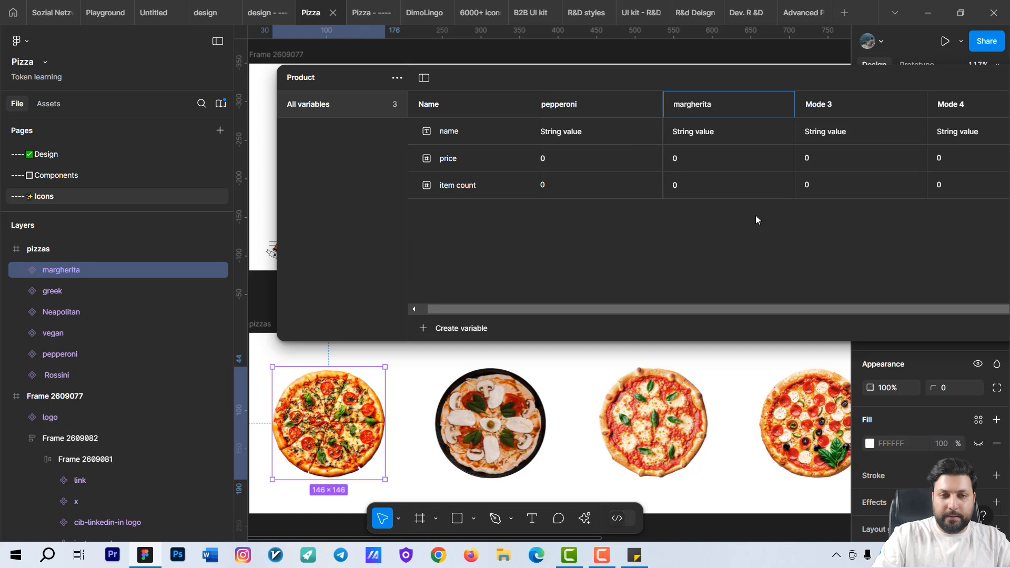
- Copy the Rossini component's name and use it as the name of Mode 3
left_click(156, 375)
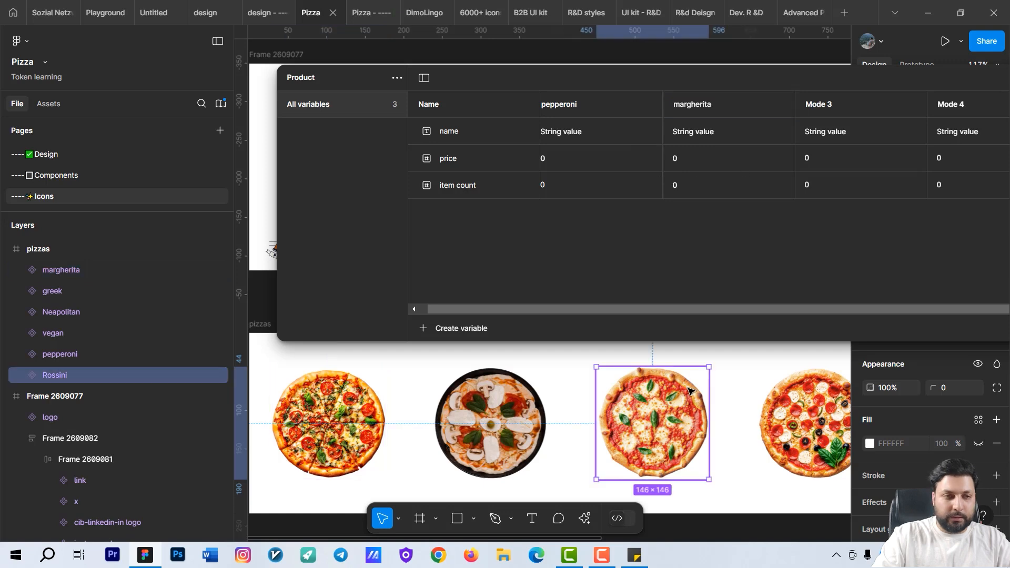
double_click(63, 375)
key("ctrl+c")
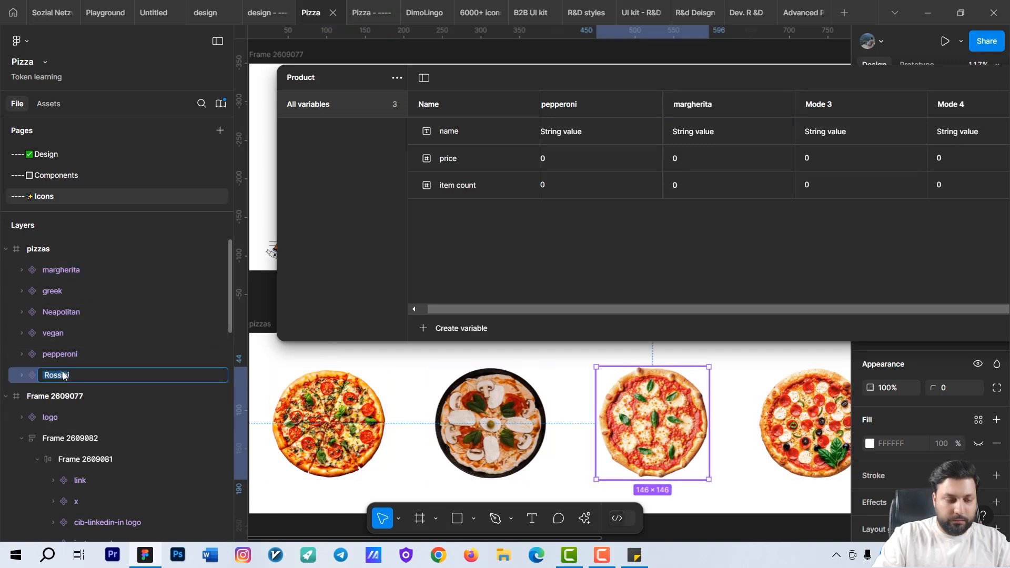
double_click(819, 105)
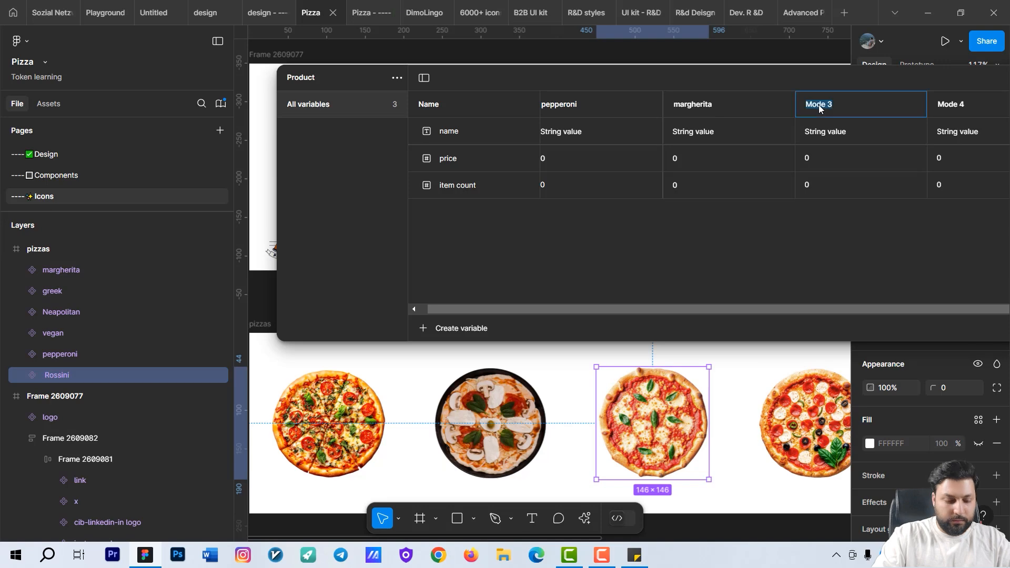
key("ctrl+v")
- Copy the greek component's name and use it as the name of Mode 4
double_click(964, 106)
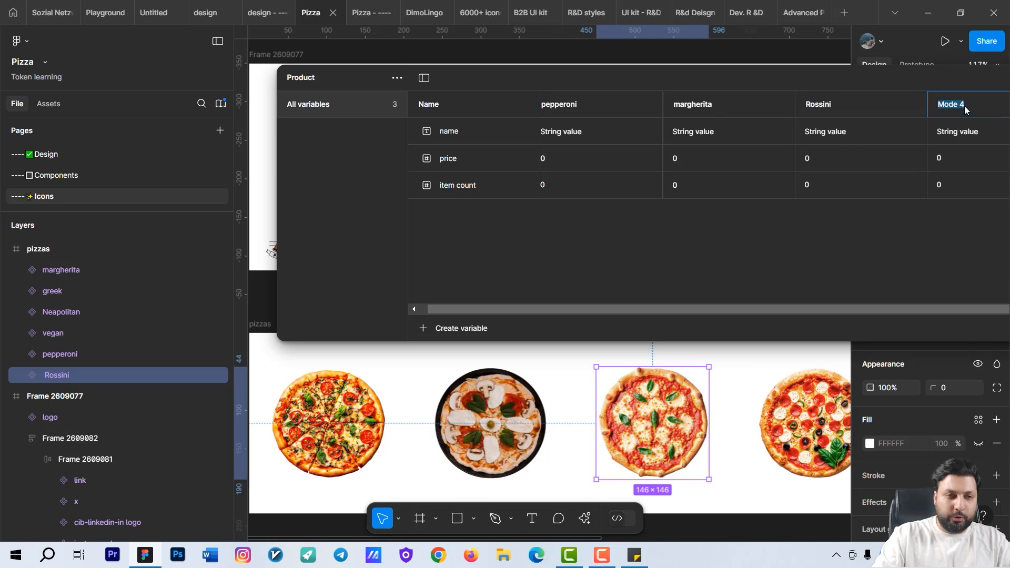
double_click(62, 293)
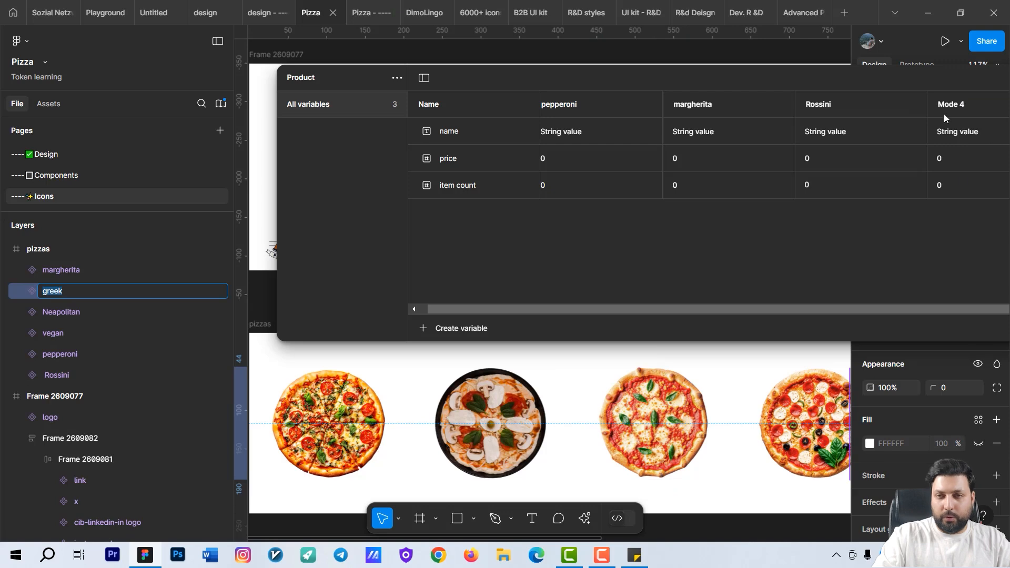
double_click(958, 109)
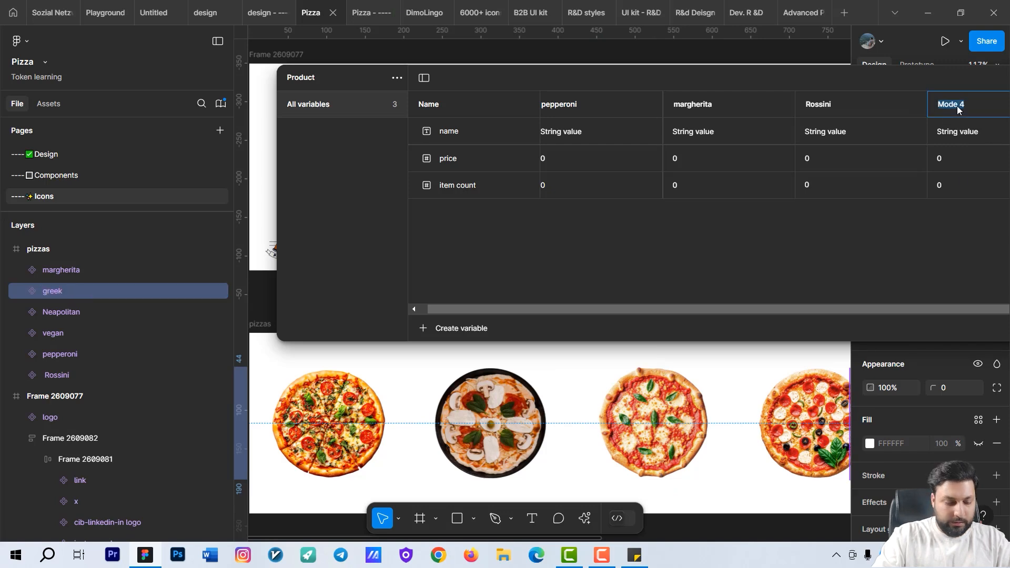
left_click(563, 379)
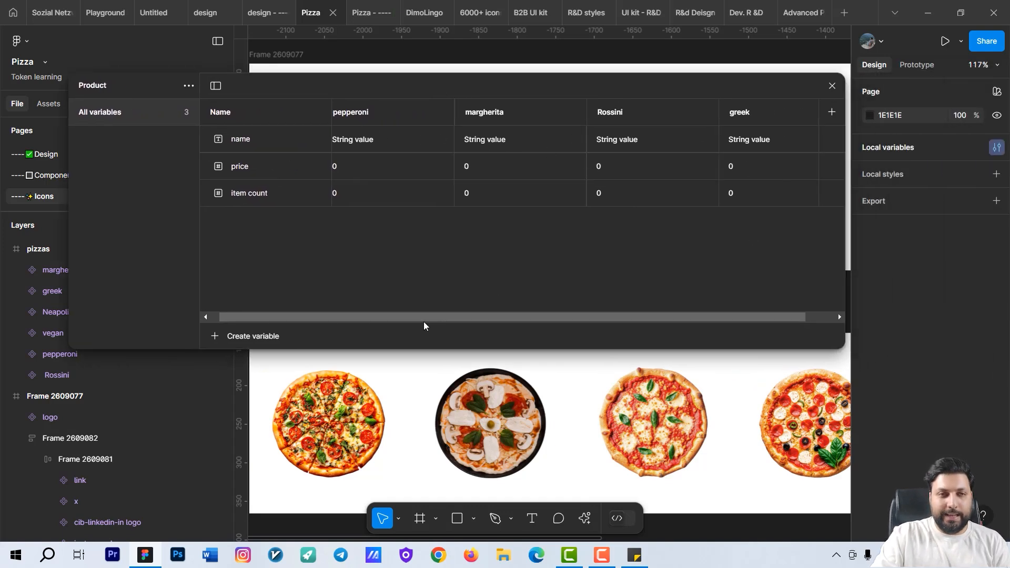
- Copy the first mode's name into its name variable, setting the value to pepperoni
left_click_drag(424, 317, 415, 318)
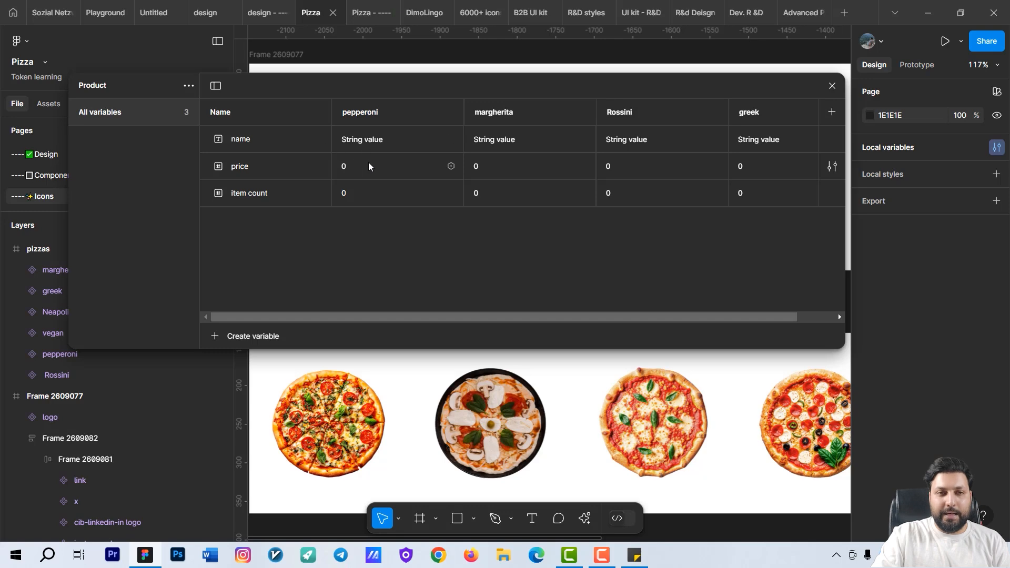
double_click(363, 140)
double_click(371, 113)
key("ctrl+c")
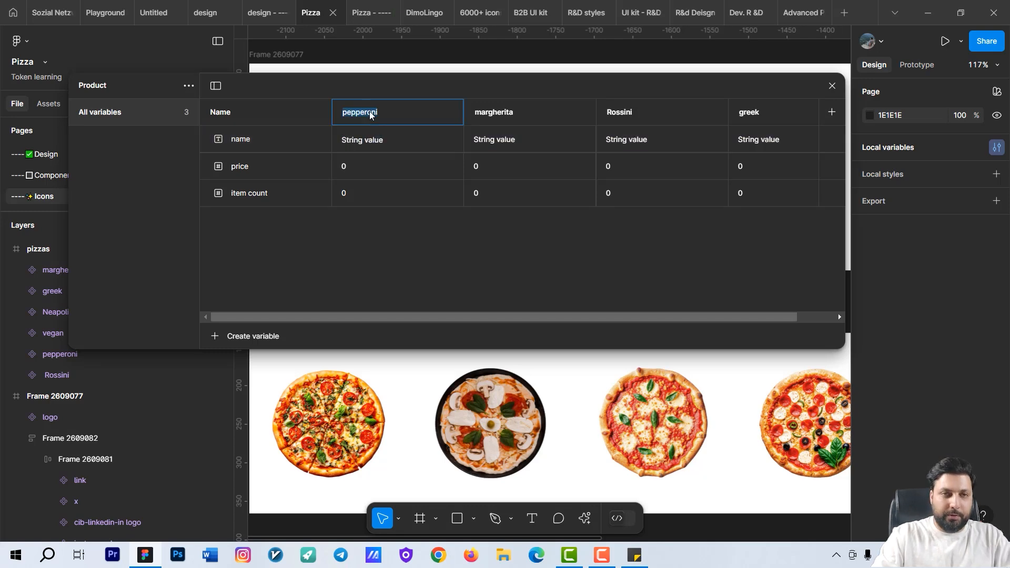
double_click(383, 141)
key("ctrl+v")
- Set the name variable's value to margherita in the margherita mode by copying the mode name
left_click(503, 113)
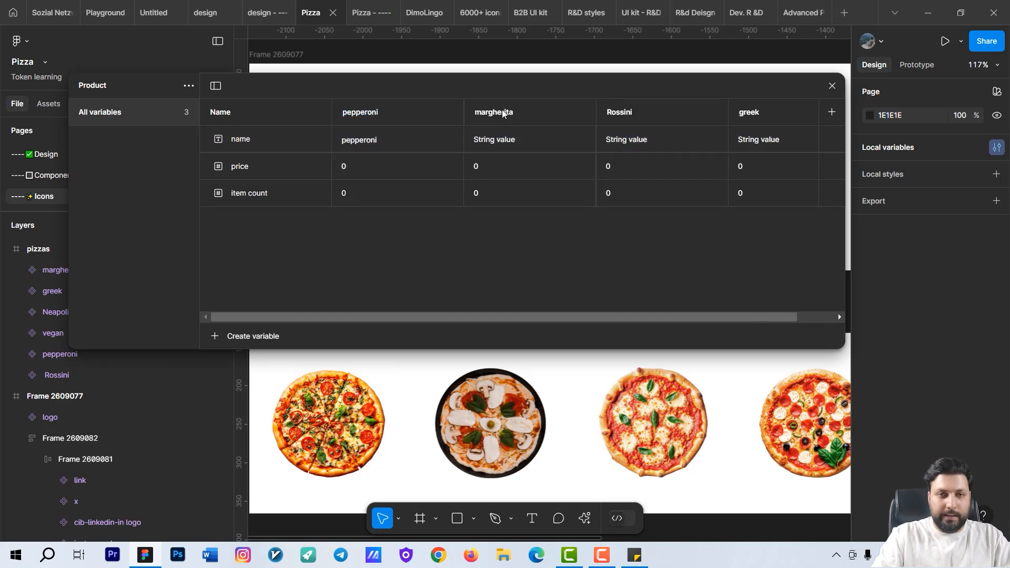
double_click(502, 113)
key("ctrl+c")
double_click(512, 140)
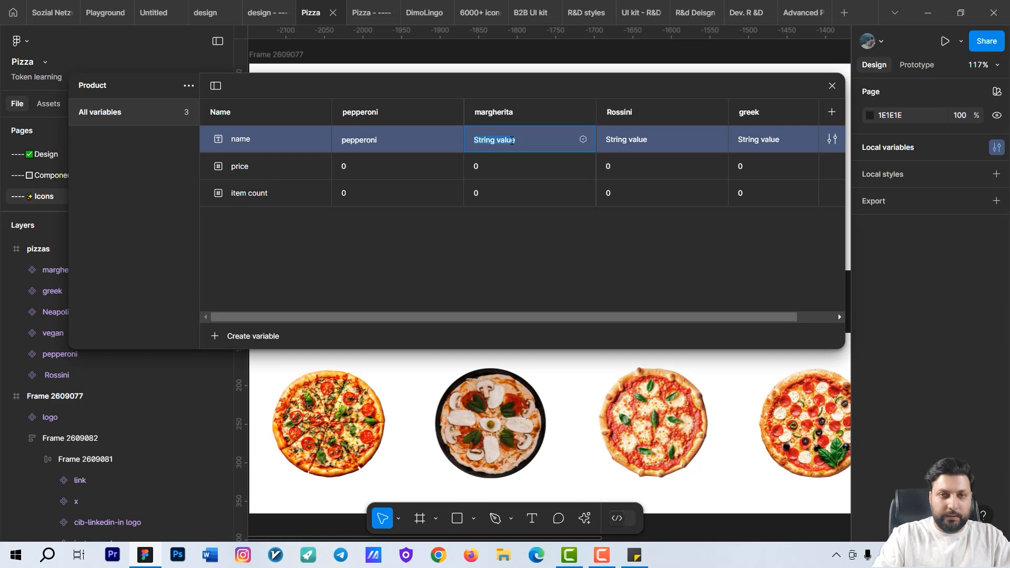
key("ctrl+v")
- Set the name variable's value to Rossini in the Rossini mode by copying the mode name
double_click(621, 108)
key("ctrl+c")
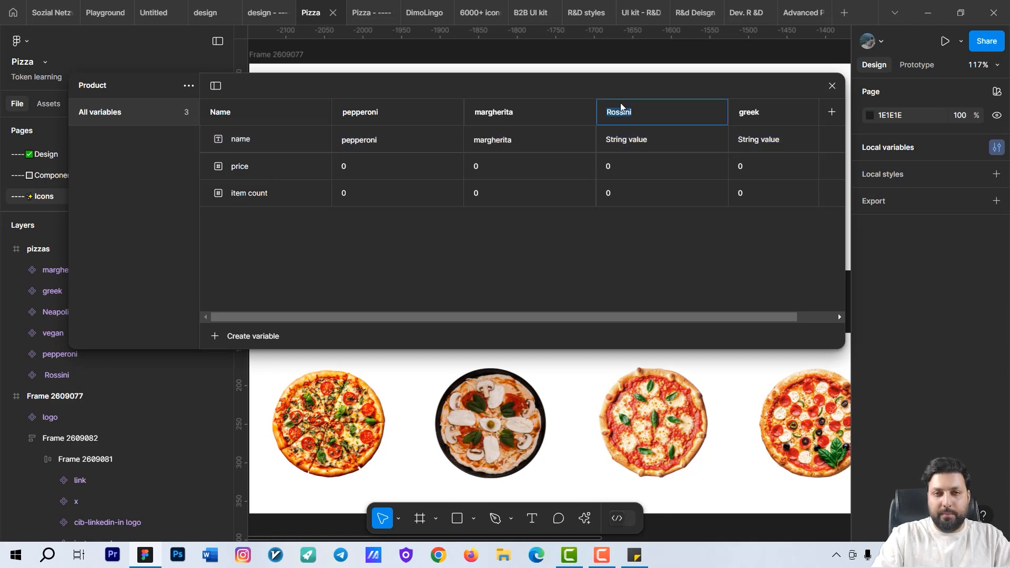
double_click(625, 139)
key("ctrl+v")
- Capitalize the first letters of the first two name values so they read Pepperoni and Margherita
double_click(348, 139)
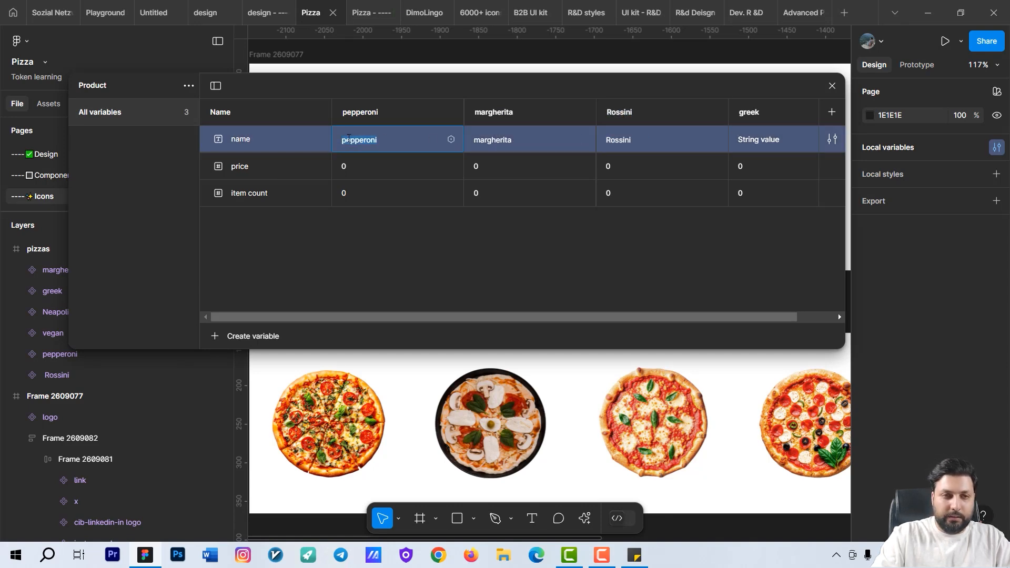
left_click(349, 141)
key("BackSpace")
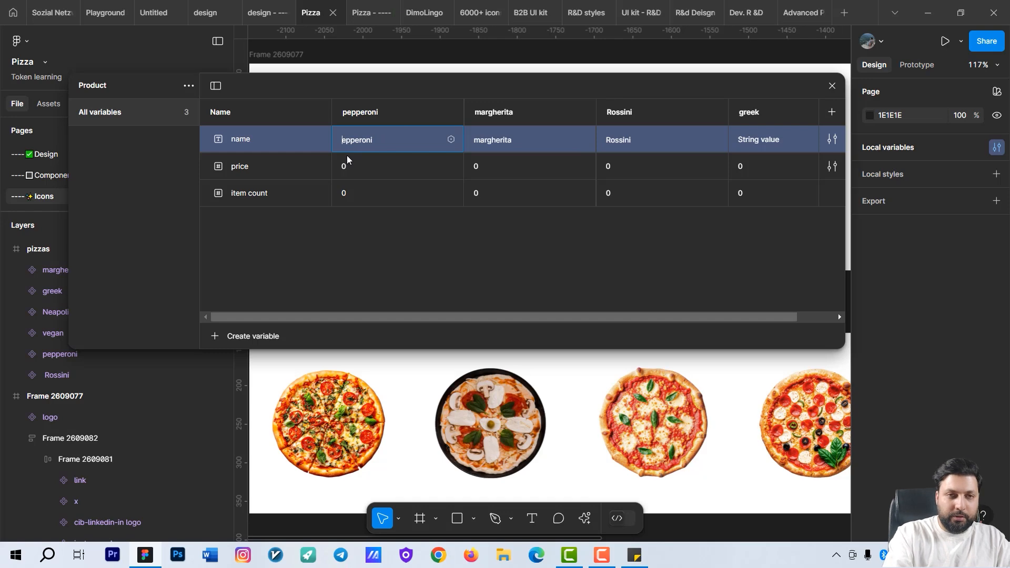
type("P")
double_click(484, 139)
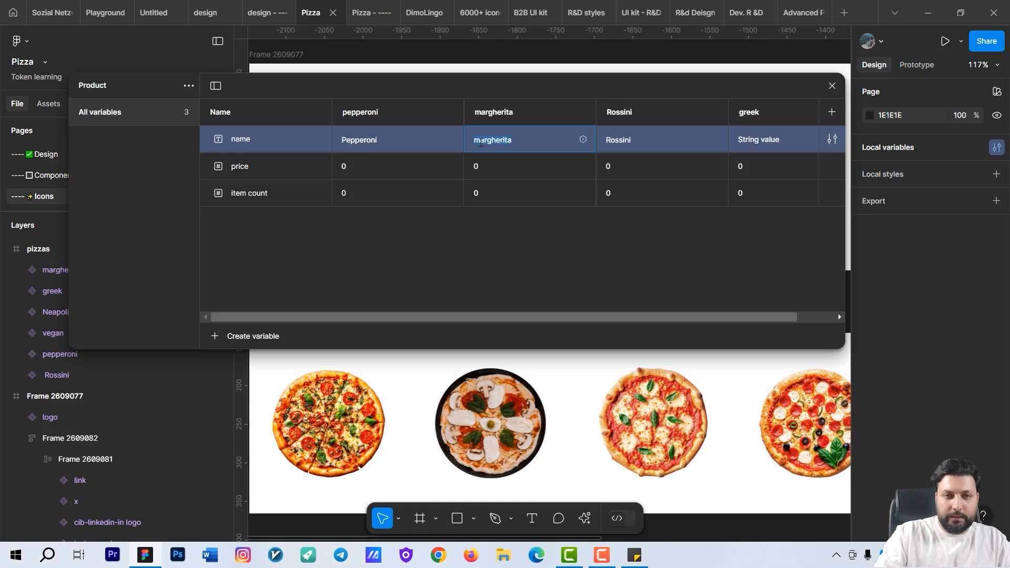
key("BackSpace")
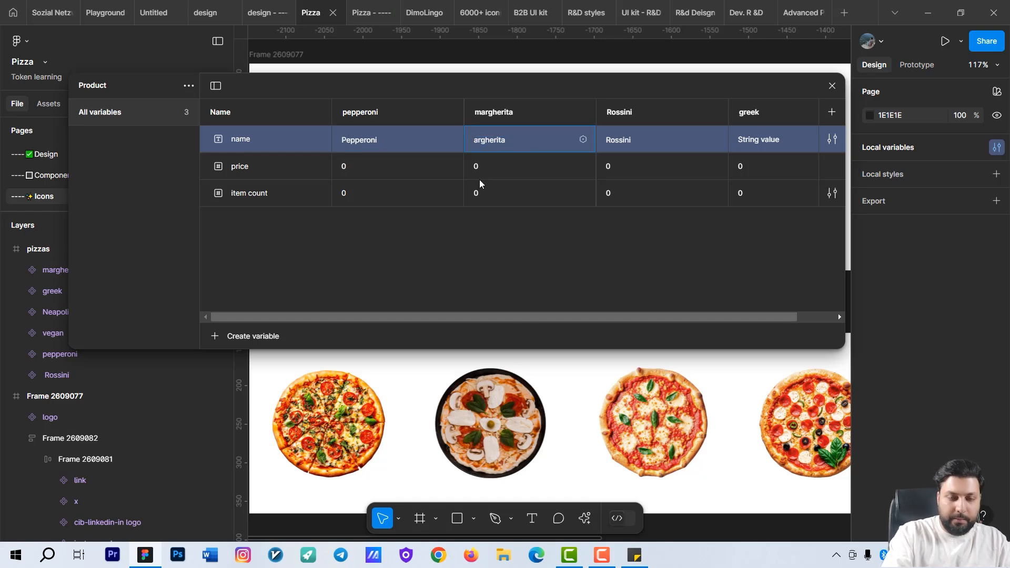
type("M")
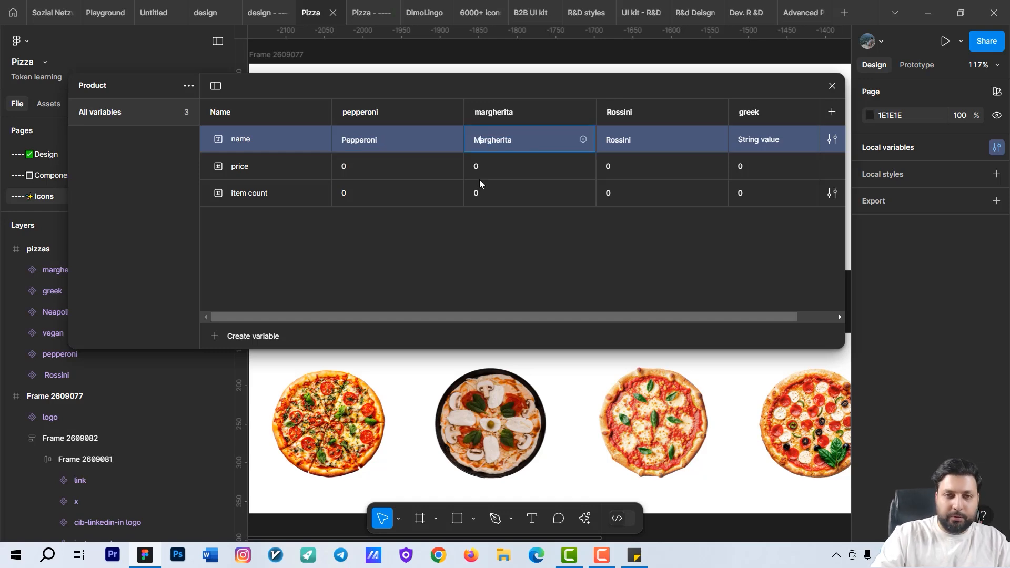
- Set the name variable's value to Greek in the greek mode
double_click(744, 139)
type("G")
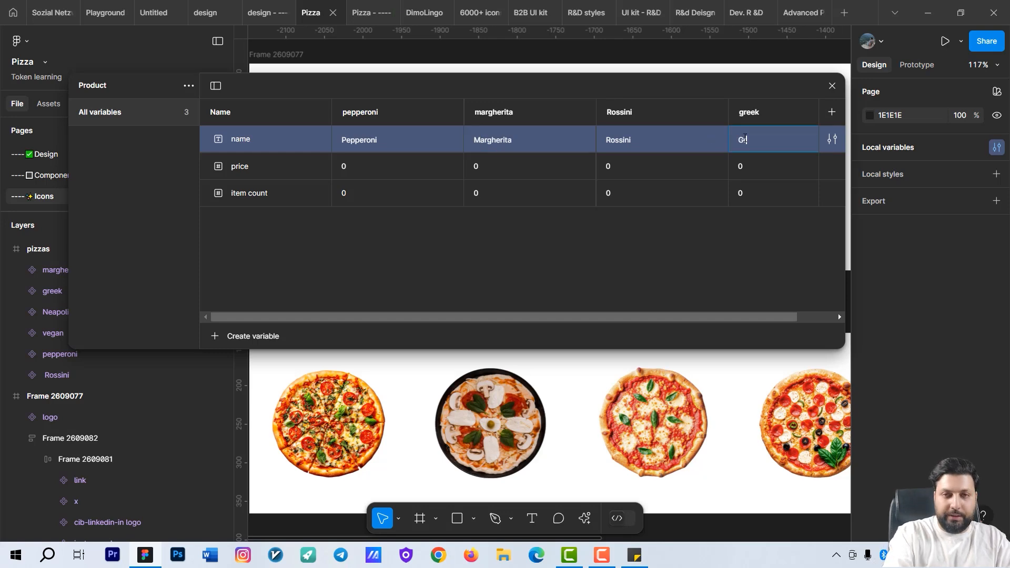
type("reek")
- Capitalize the greek and margherita mode names as Greek and Margherita
left_click(747, 109)
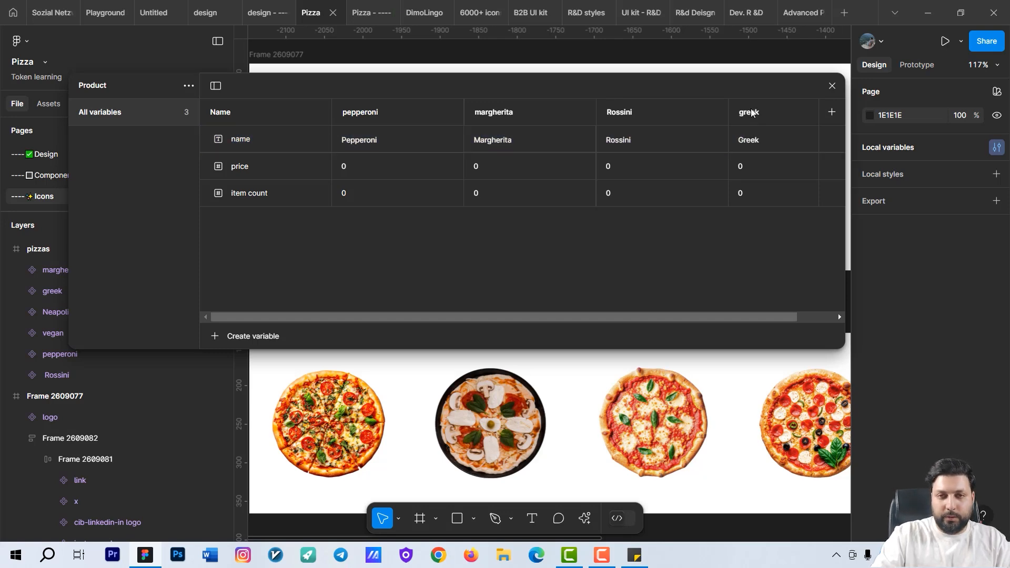
double_click(744, 112)
left_click(734, 116)
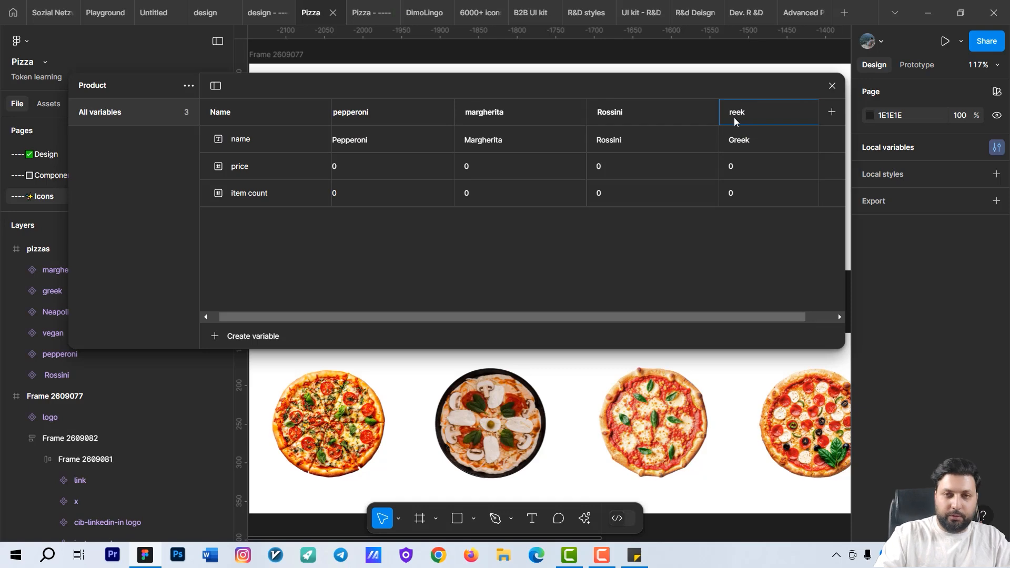
double_click(481, 114)
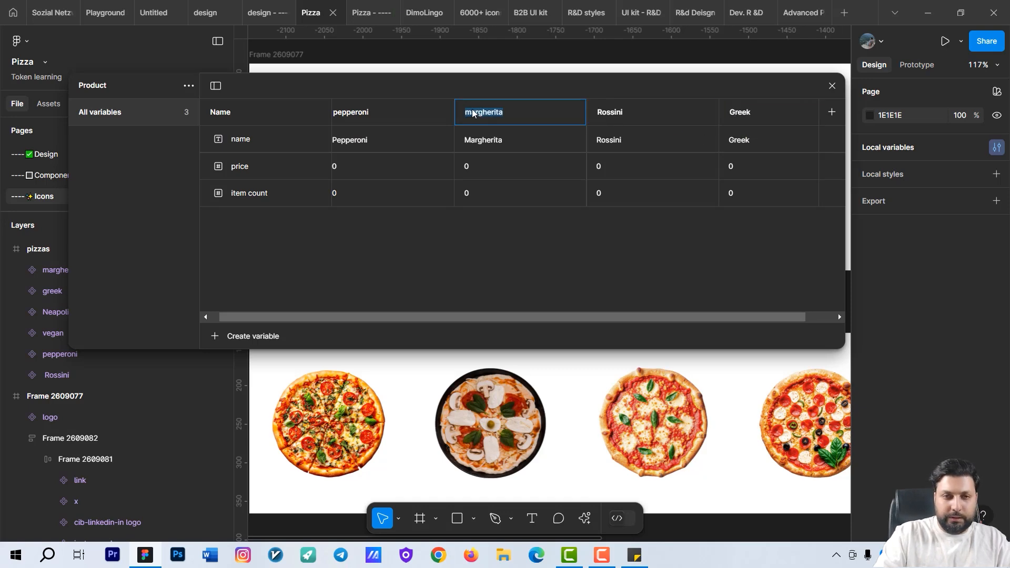
left_click(469, 117)
key("BackSpace")
type("M")
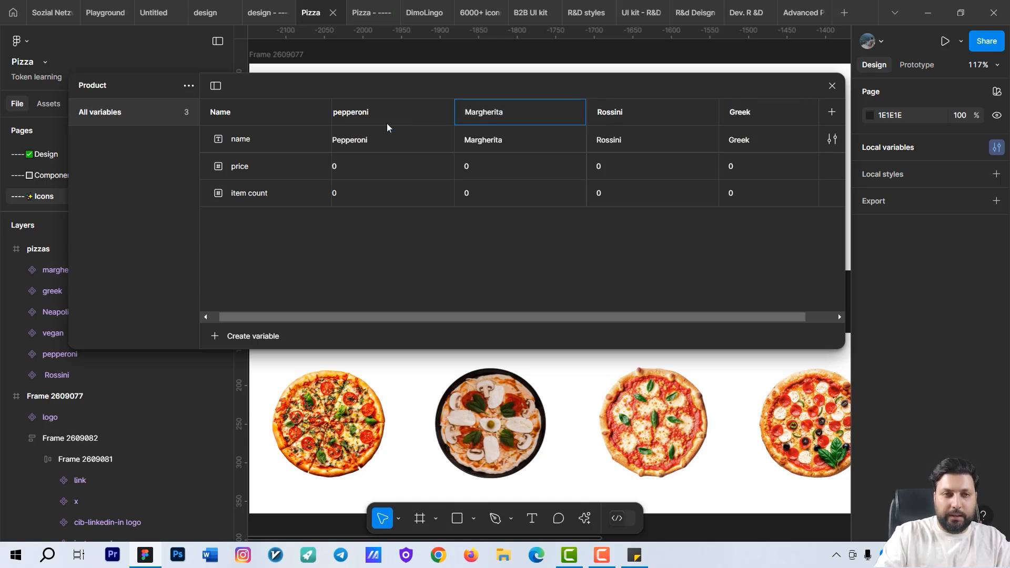
- Open the pepperoni mode's name for editing at its first letter
double_click(340, 114)
left_click(335, 117)
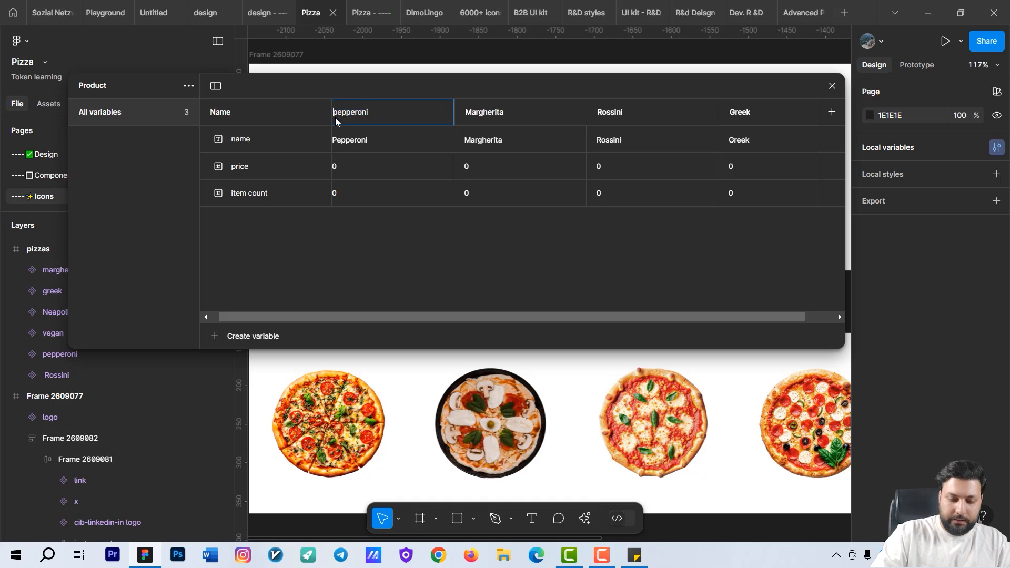
- Close the Product variables table and open the Design page
key("Return")
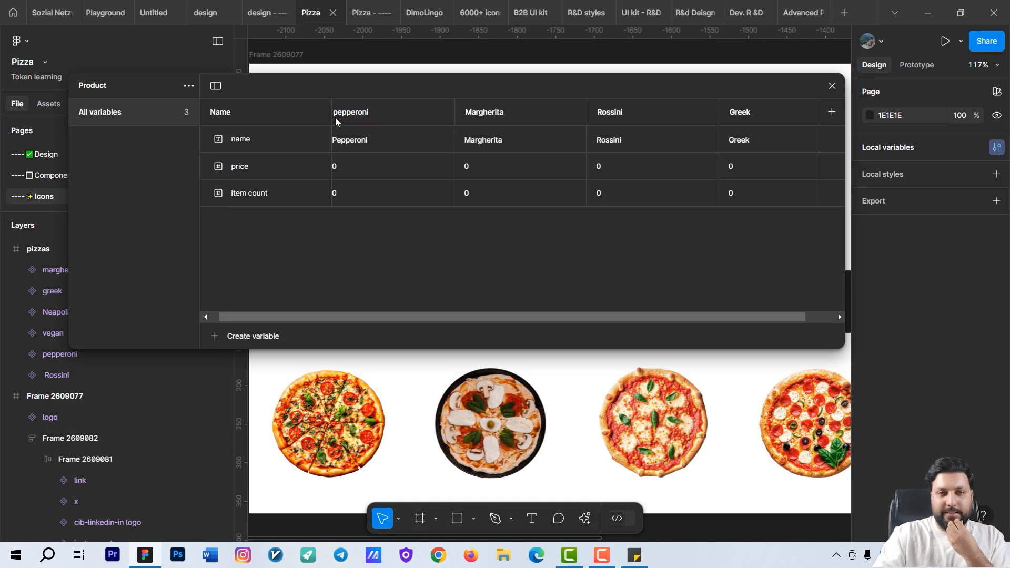
left_click(832, 87)
scroll(623, 226, "down", 3)
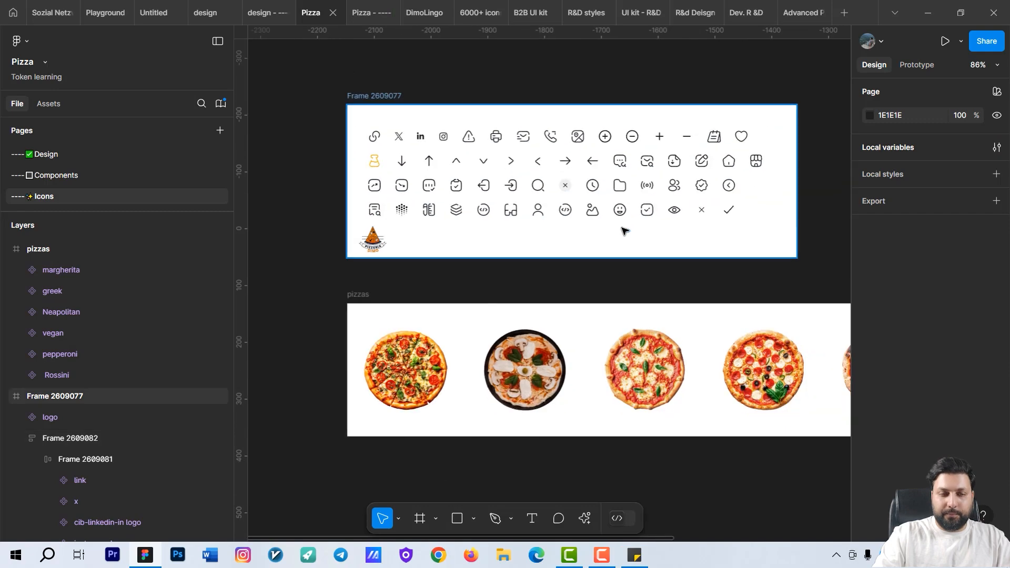
scroll(625, 231, "down", 3)
left_click(102, 155)
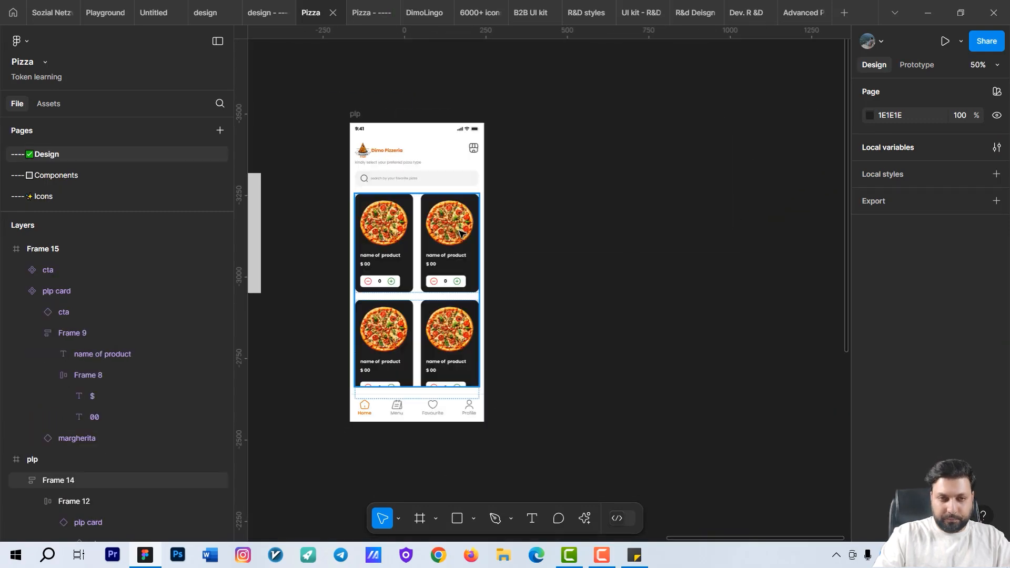
- Bind the count text in the main cta counter component to the item count variable
scroll(459, 233, "up", 5)
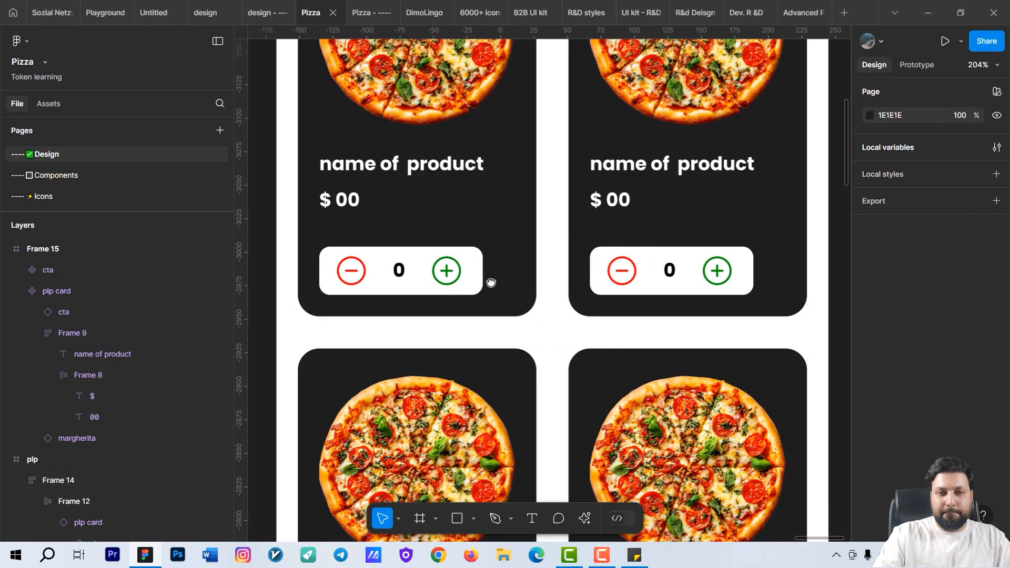
scroll(490, 282, "down", 2)
scroll(435, 255, "down", 4)
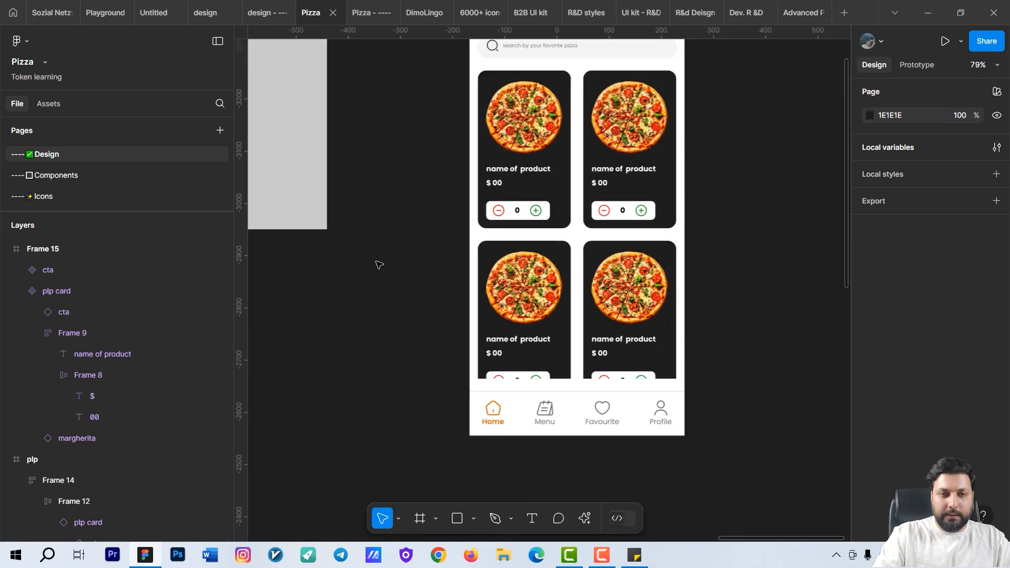
scroll(378, 265, "left", 5)
scroll(515, 236, "up", 5)
left_click(545, 239)
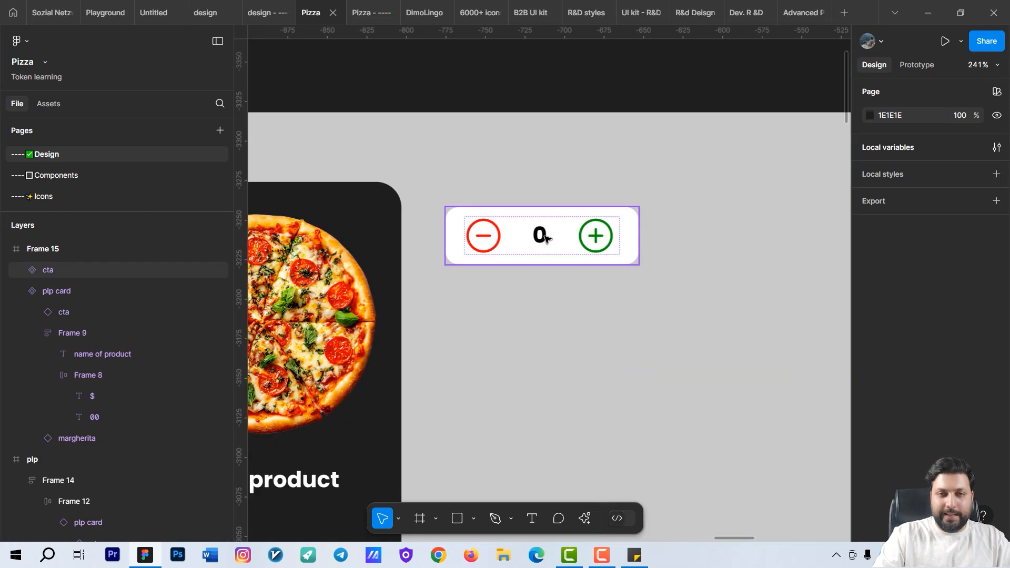
double_click(545, 239)
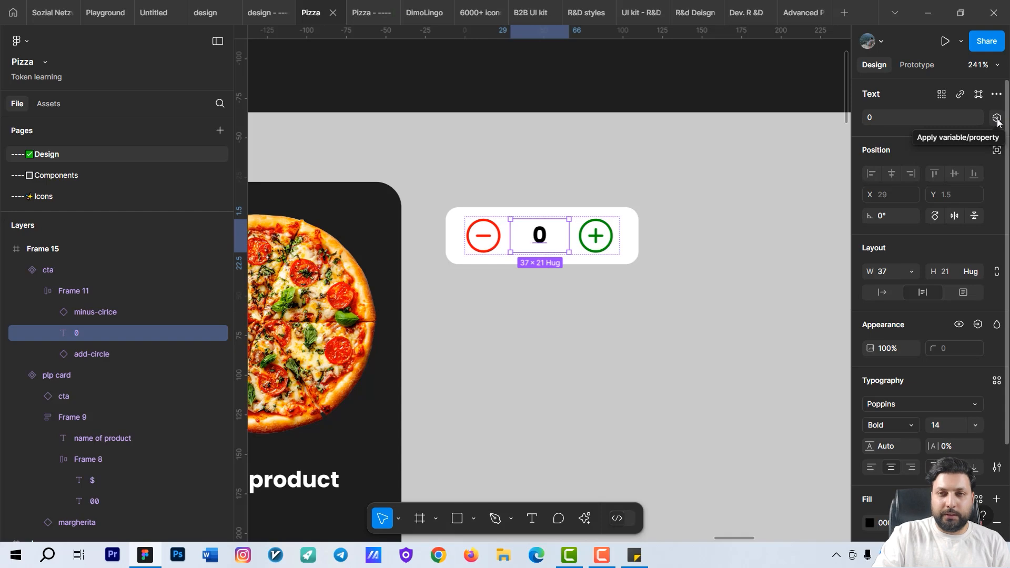
left_click(997, 117)
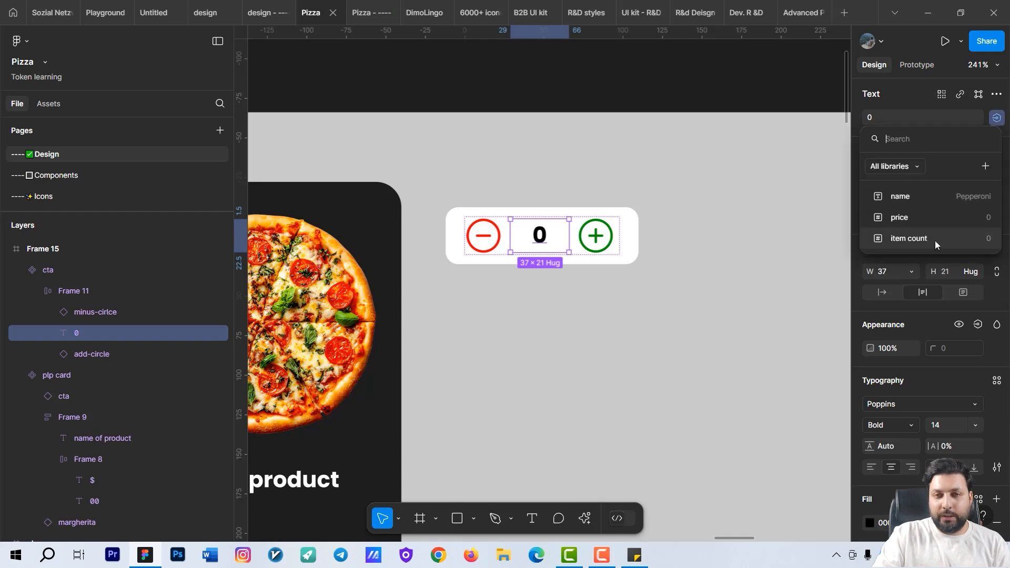
left_click(936, 240)
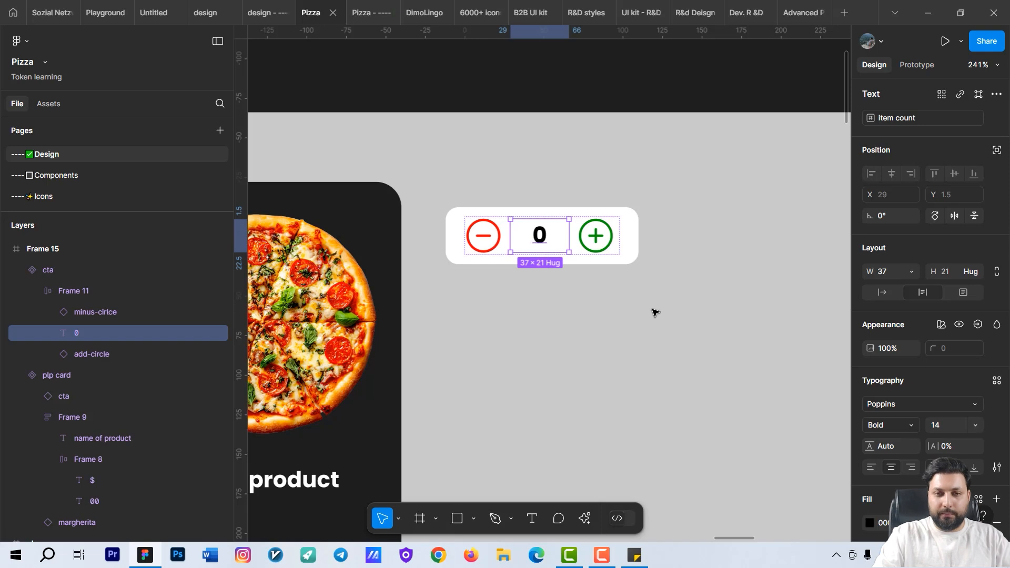
- Examine the product cards on the plp screen, including the first card's name, price and counter
scroll(653, 299, "down", 5)
left_click_drag(673, 325, 629, 211)
scroll(630, 211, "down", 2)
left_click_drag(685, 252, 483, 247)
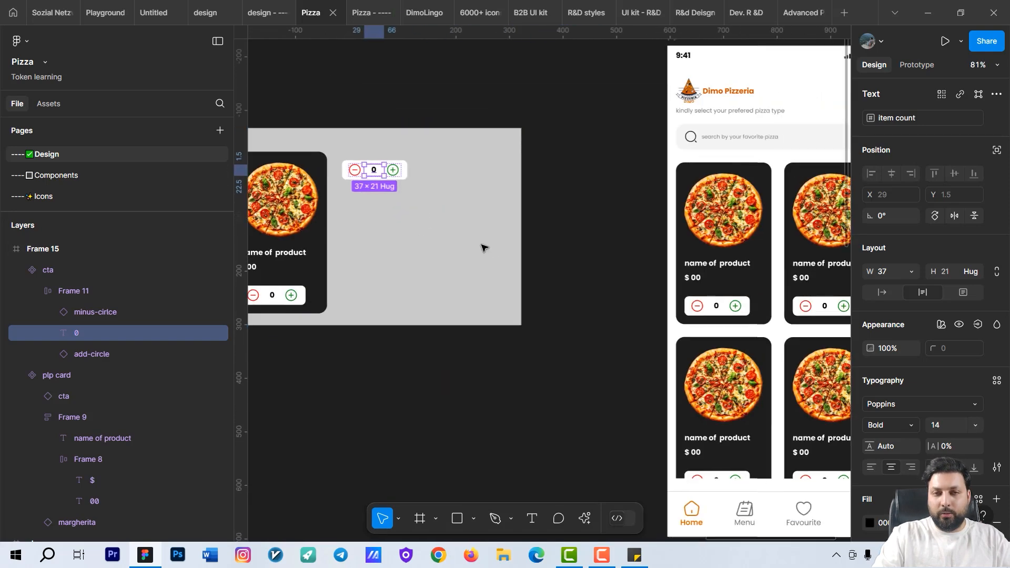
scroll(484, 247, "down", 2)
left_click_drag(583, 296, 518, 293)
left_click(572, 273)
scroll(578, 266, "up", 3)
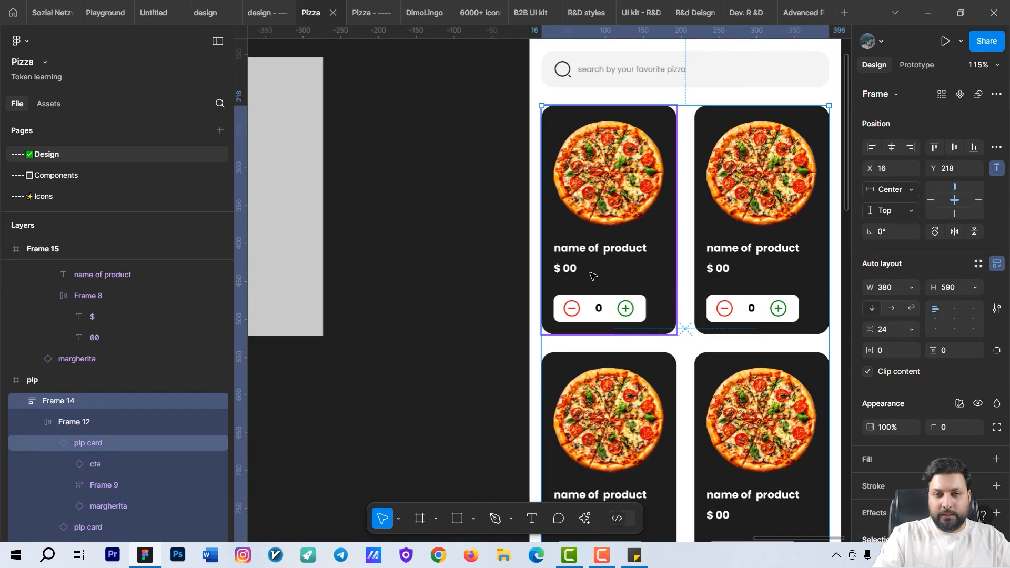
double_click(677, 242)
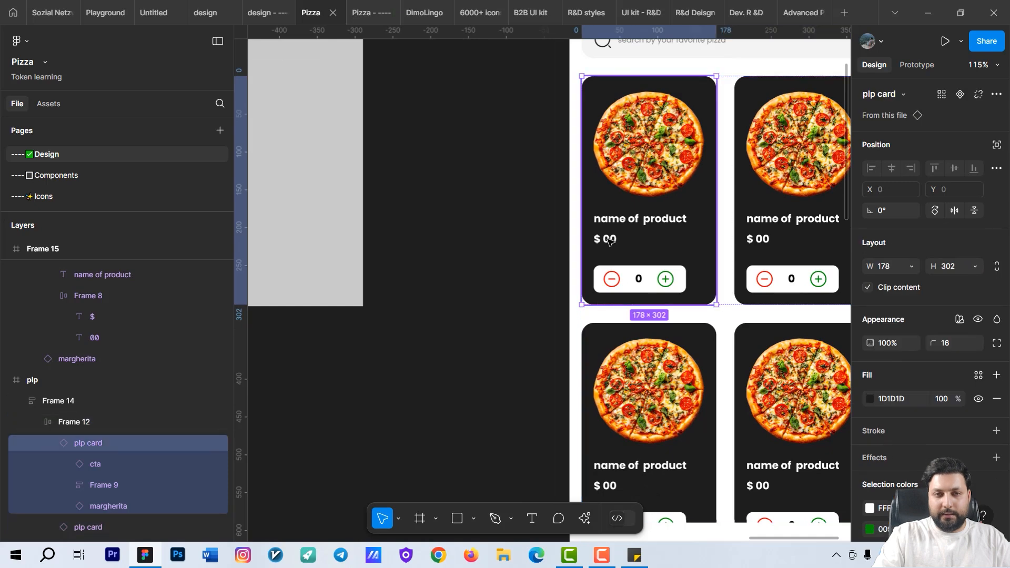
left_click_drag(609, 239, 838, 265)
scroll(579, 224, "down", 1)
left_click_drag(650, 230, 441, 212)
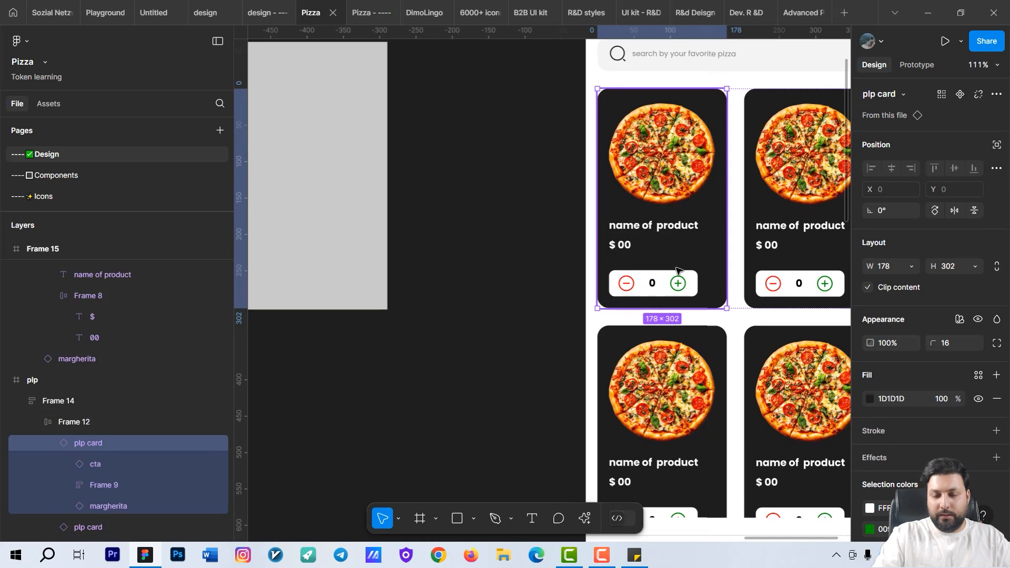
left_click_drag(678, 271, 628, 253)
- Bind the product name text in the main plp card component to the name variable
left_click_drag(506, 236, 896, 275)
left_click_drag(451, 273, 625, 289)
scroll(609, 279, "up", 2)
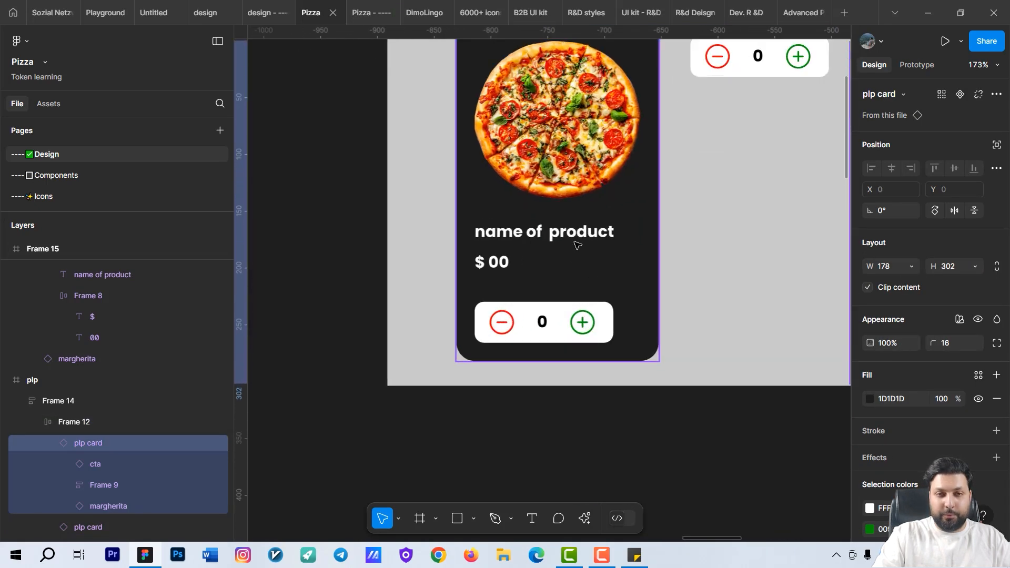
left_click(577, 243)
left_click(576, 236)
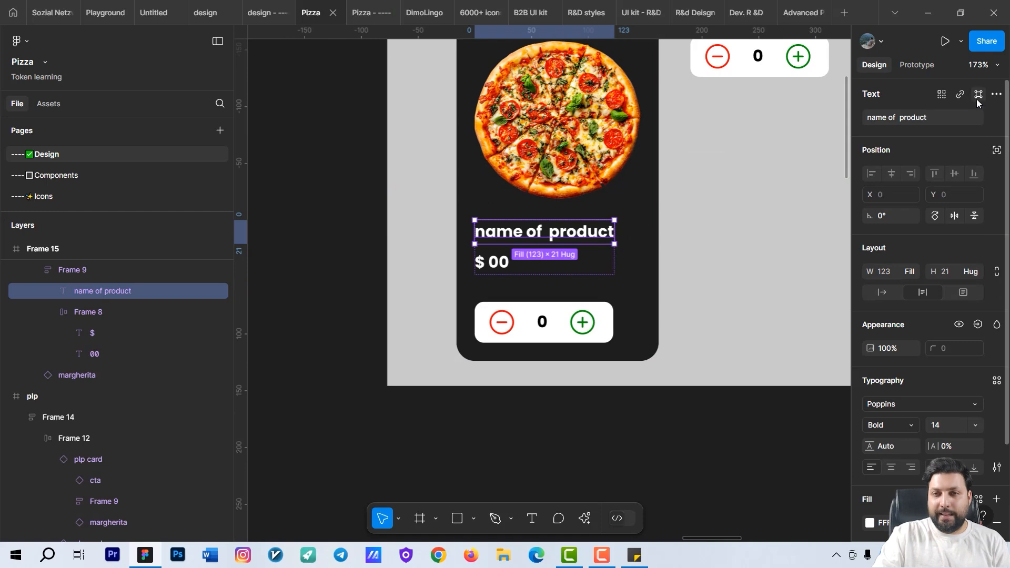
mouse_move(976, 125)
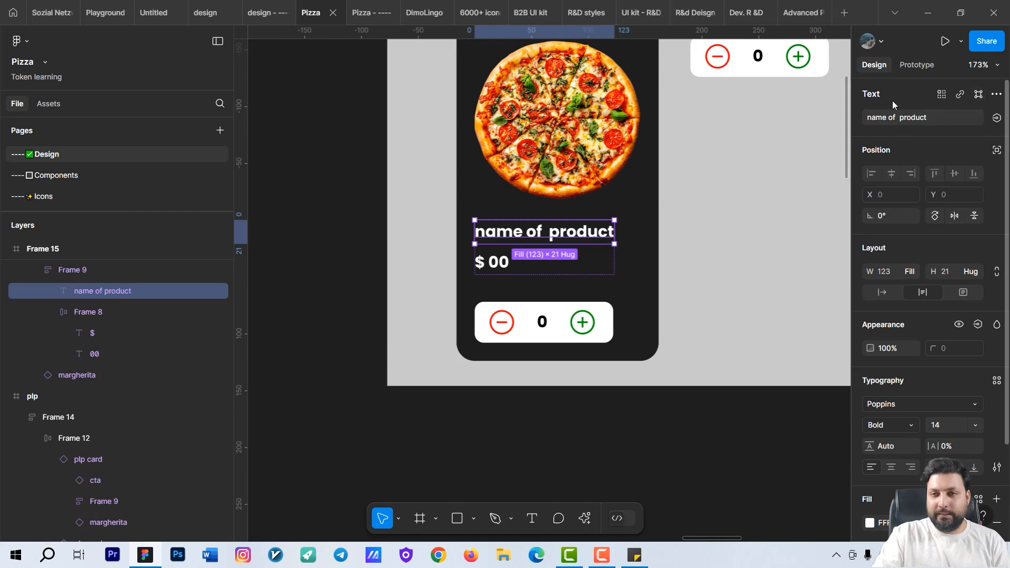
left_click(996, 118)
left_click(935, 197)
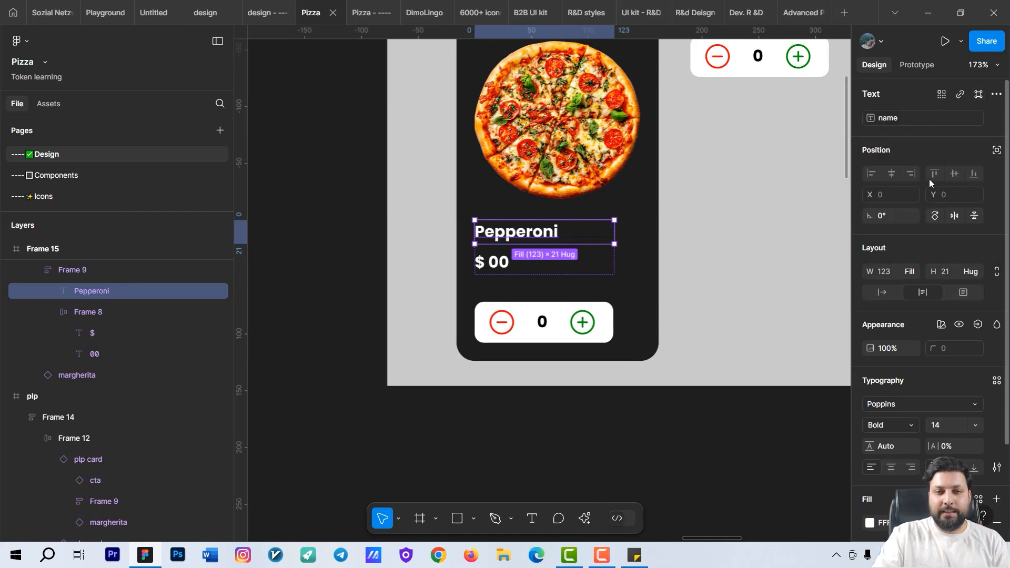
- Bind the 00 price text in the main plp card component to the price variable
left_click(502, 264)
double_click(508, 265)
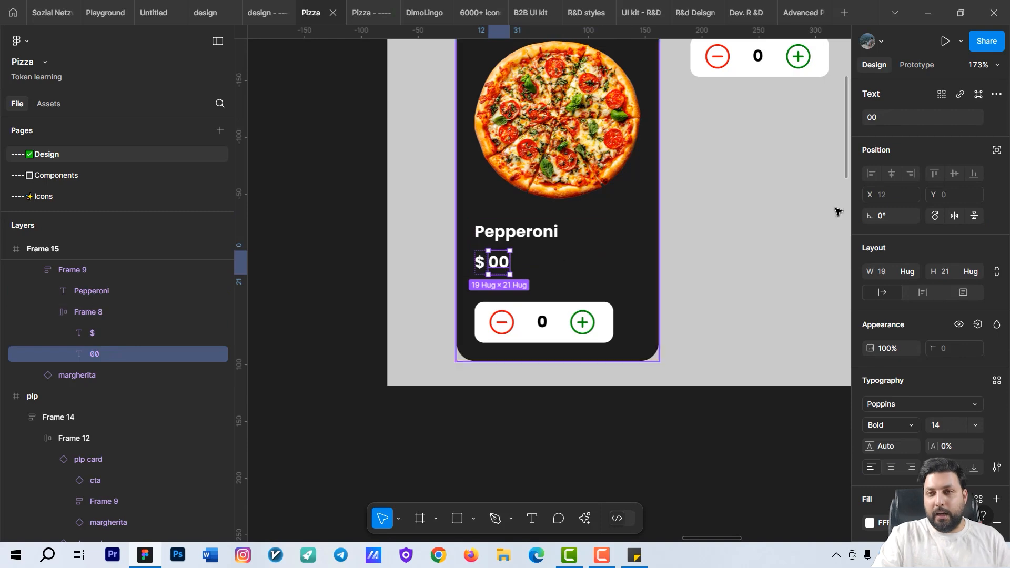
left_click(997, 117)
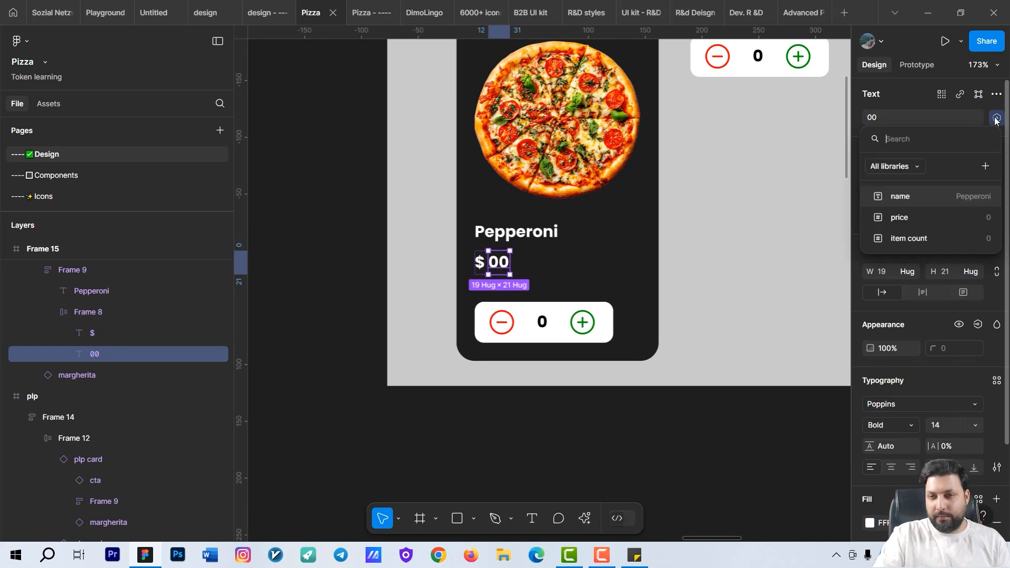
left_click(923, 219)
- Check the variables bound to the card's name and price texts and to the counter's number text
double_click(537, 236)
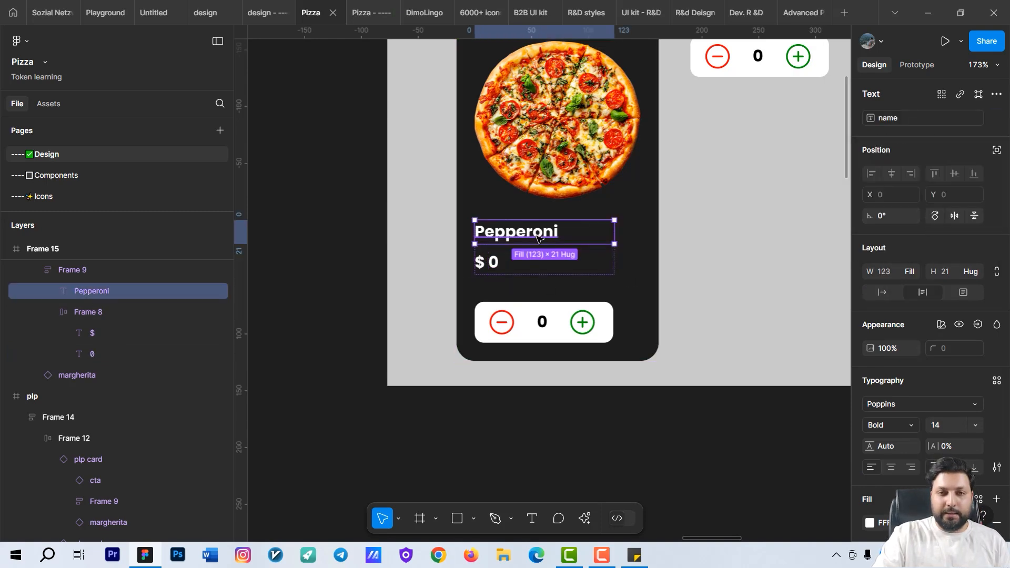
left_click(493, 261)
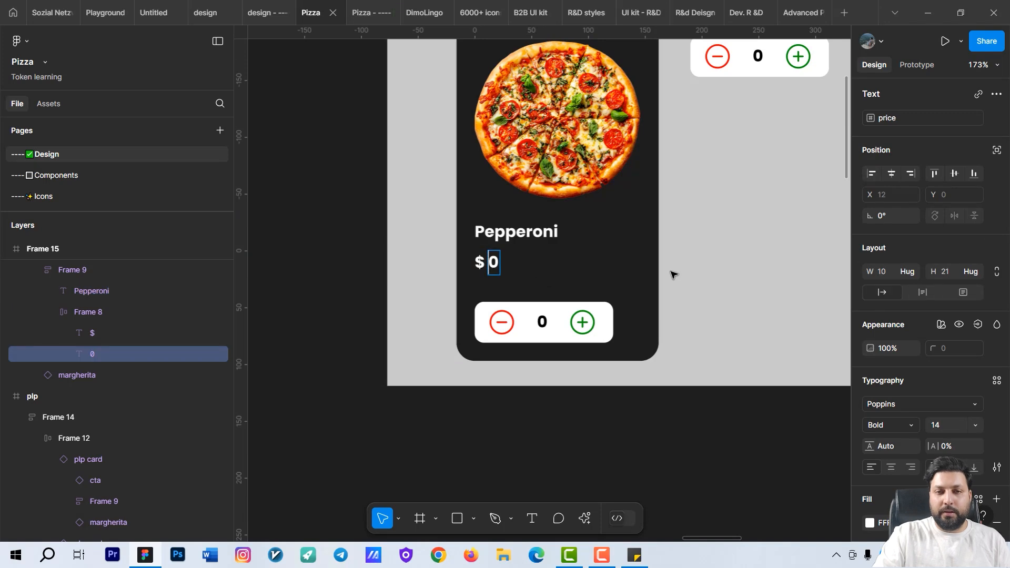
scroll(702, 234, "up", 3)
scroll(701, 234, "right", 2)
left_click(686, 180)
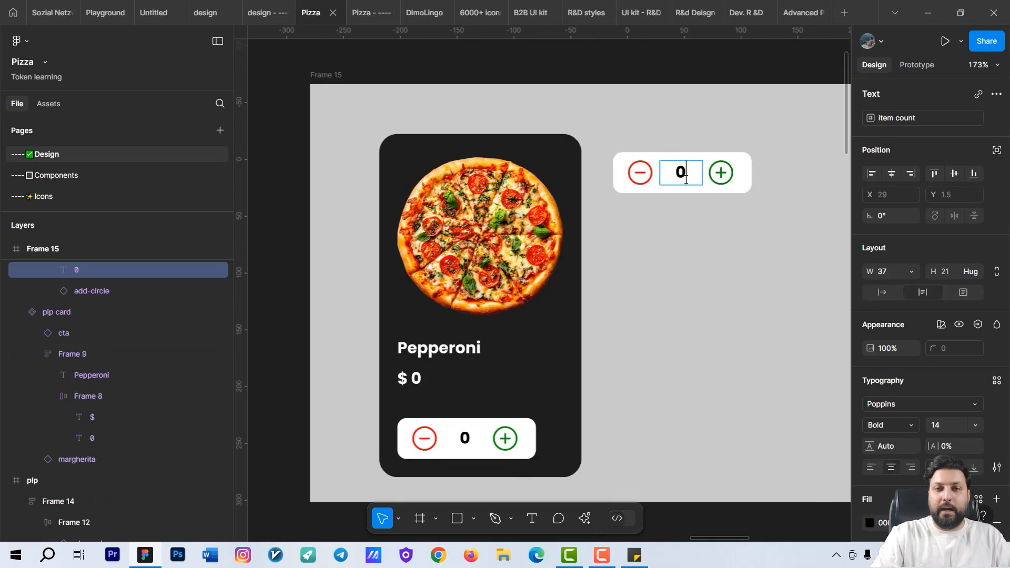
key("Escape")
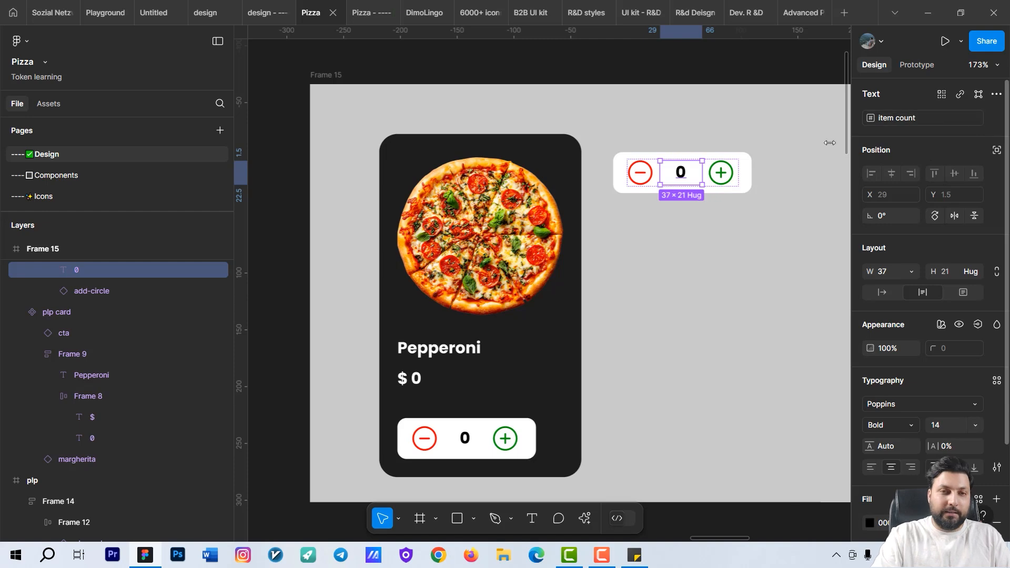
- Inspect the names, prices and counters of the card instances on the plp screen
left_click_drag(602, 325, 562, 267)
scroll(562, 267, "down", 5)
left_click_drag(600, 306, 410, 242)
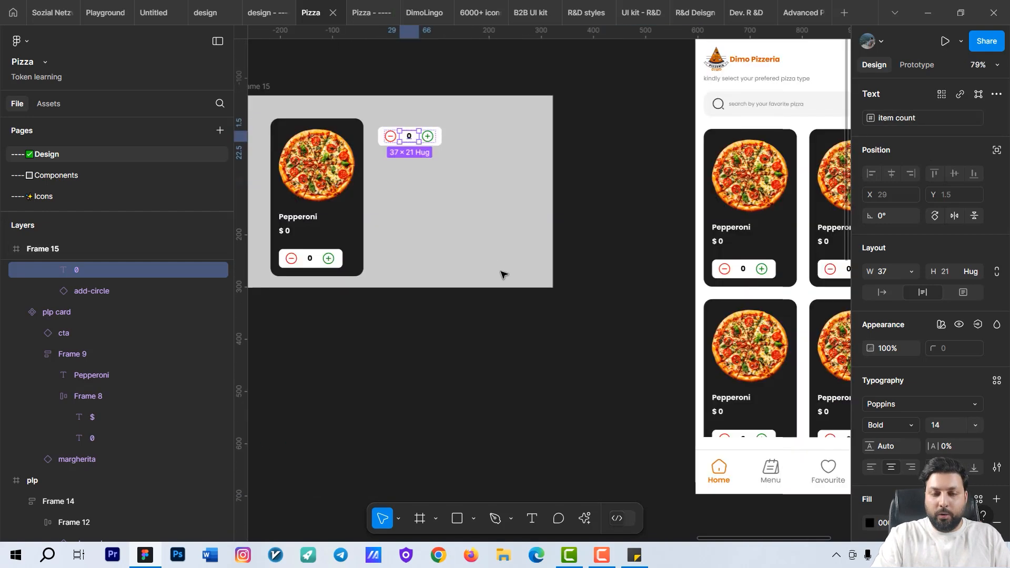
left_click_drag(758, 268, 576, 299)
scroll(577, 301, "up", 2)
left_click(597, 263)
scroll(597, 264, "up", 2)
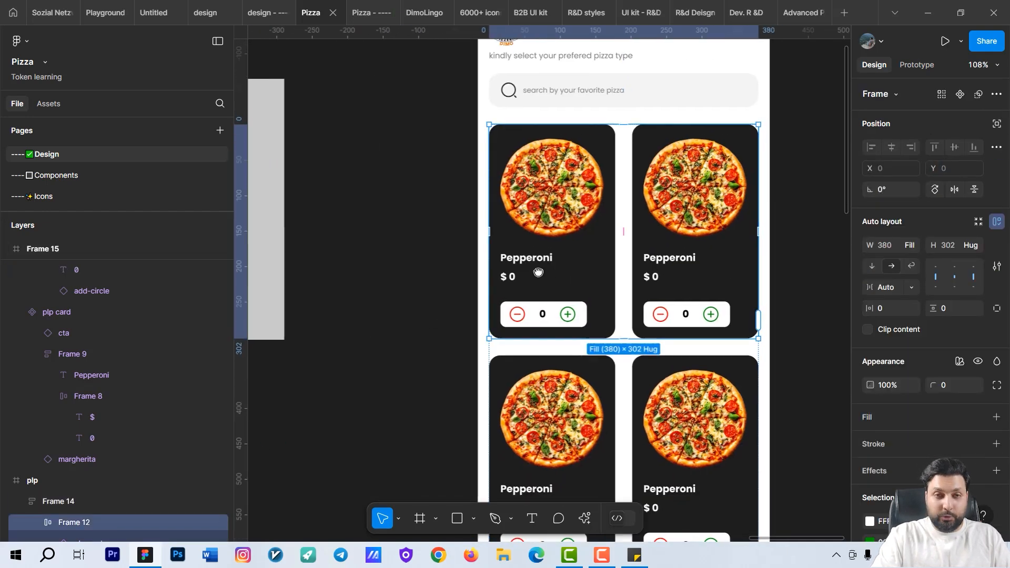
scroll(532, 272, "down", 4)
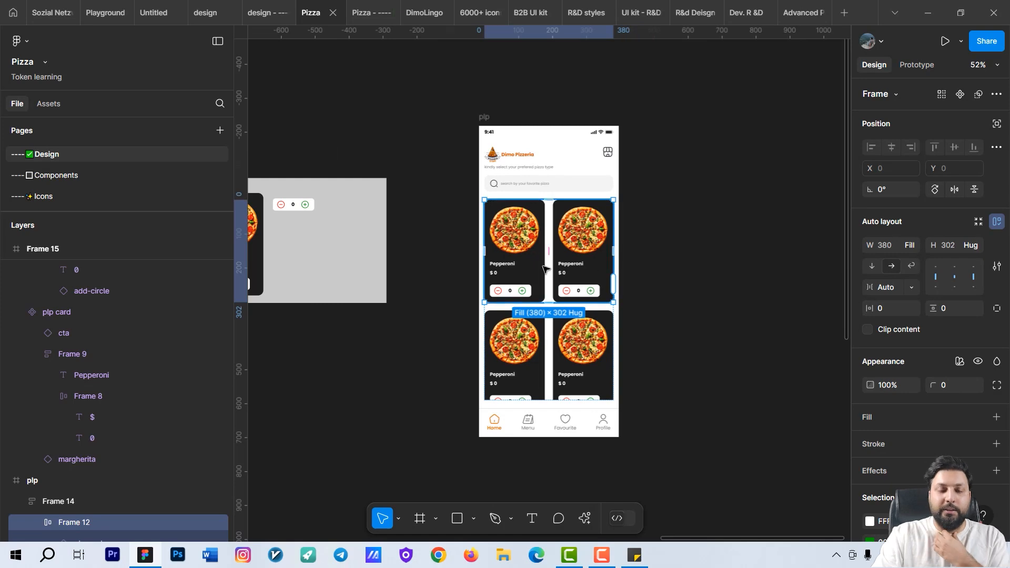
- Set the Product variable mode of the first card on the plp screen to pepperoni
left_click_drag(499, 274, 749, 255)
left_click_drag(524, 297, 338, 327)
scroll(589, 272, "up", 2)
scroll(590, 272, "up", 1)
left_click(592, 276)
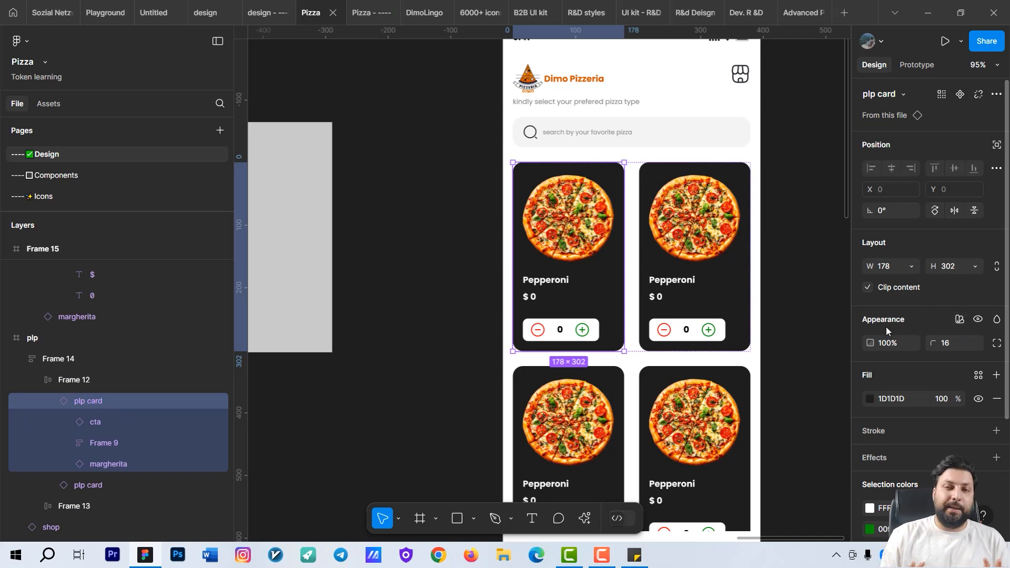
left_click(958, 320)
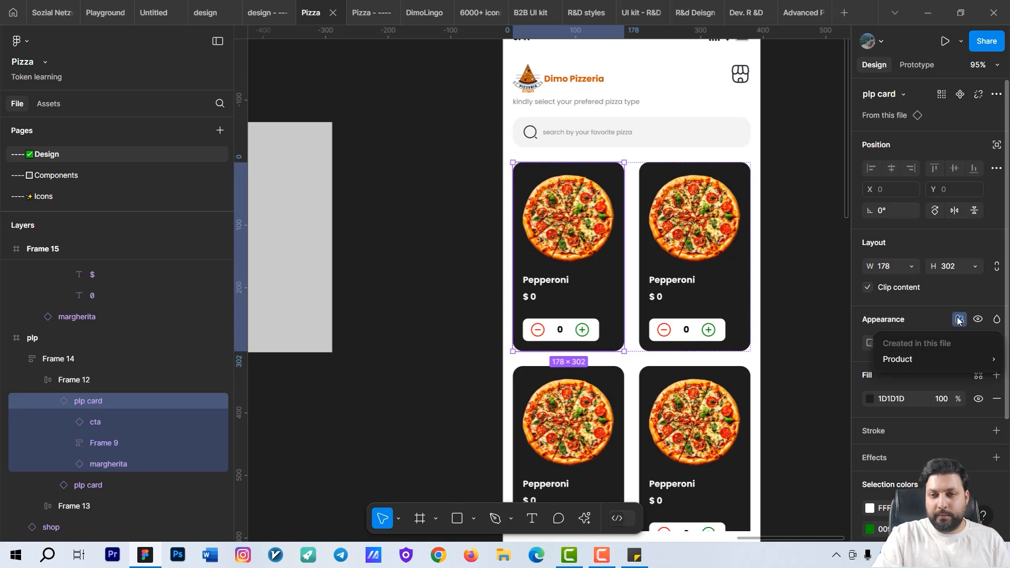
mouse_move(919, 353)
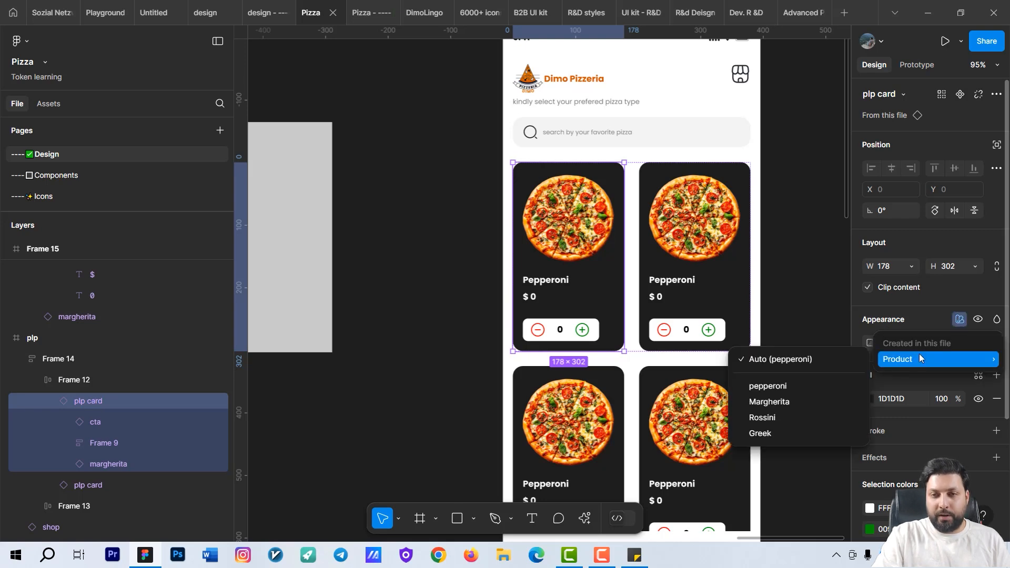
left_click(753, 387)
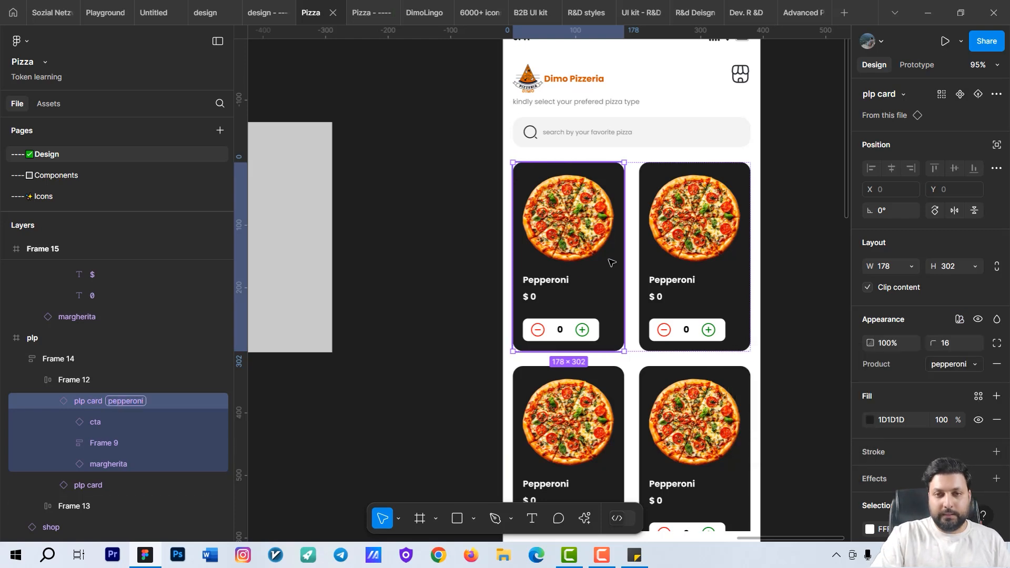
- Set the Product variable mode of the second card in the plp screen's first row to Margherita
left_click(684, 279)
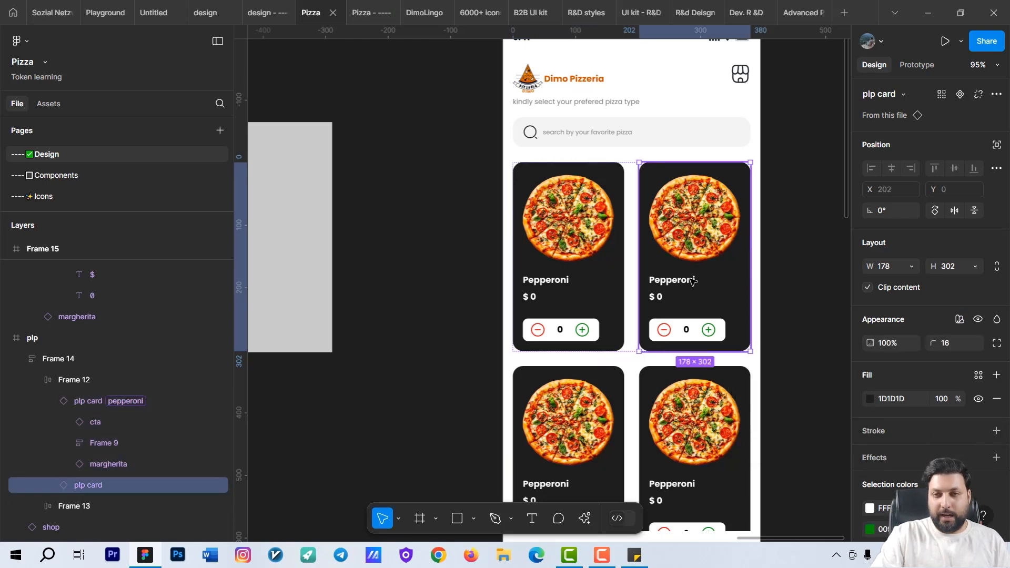
left_click(959, 324)
mouse_move(928, 361)
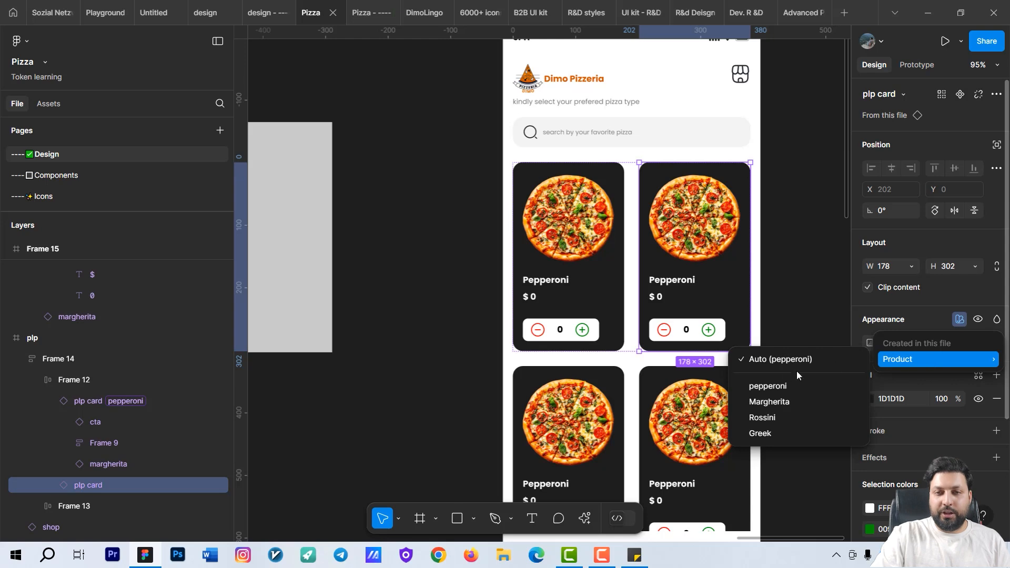
left_click(758, 399)
scroll(759, 402, "down", 1)
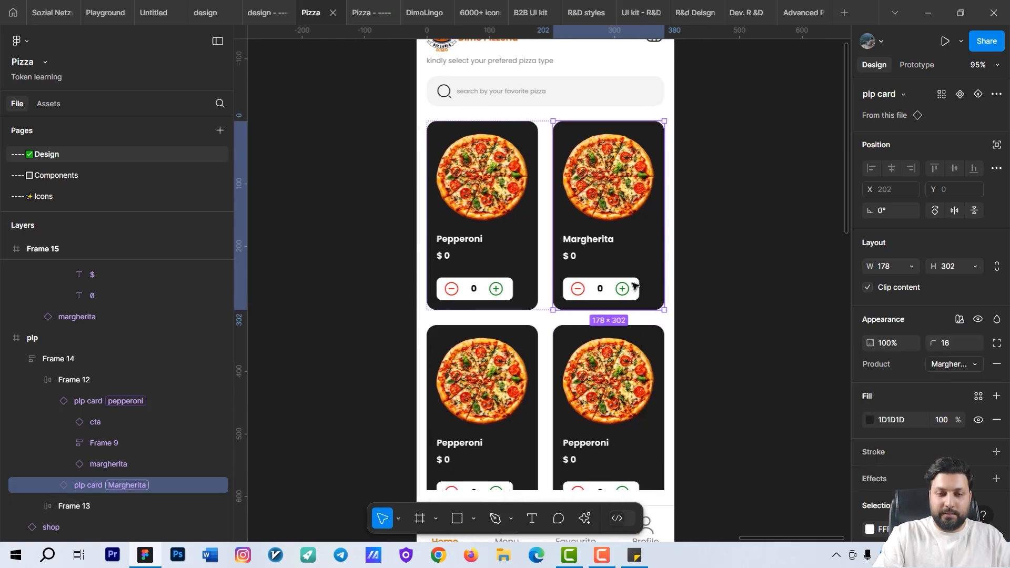
scroll(628, 290, "up", 3)
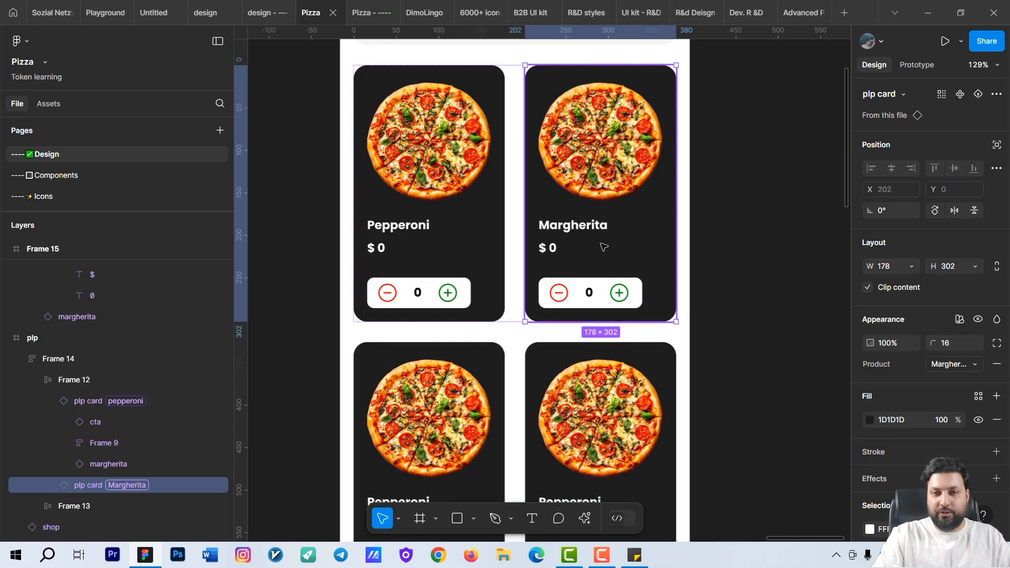
left_click(724, 239)
scroll(661, 331, "down", 4)
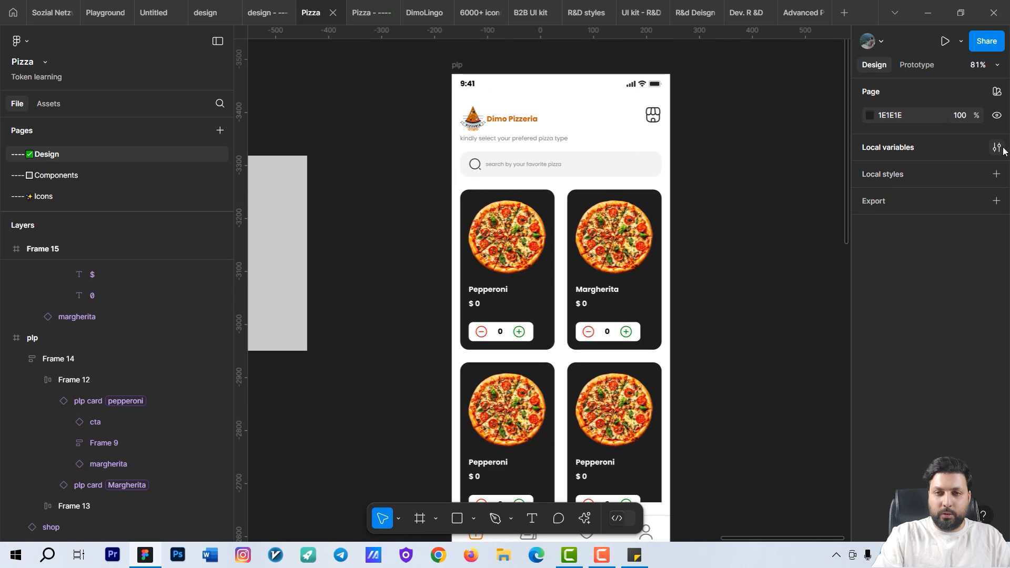
- Set the Product price variable to 10 for pepperoni, 20 for Margherita, 30 for Rossini and 40 for Greek
left_click(997, 147)
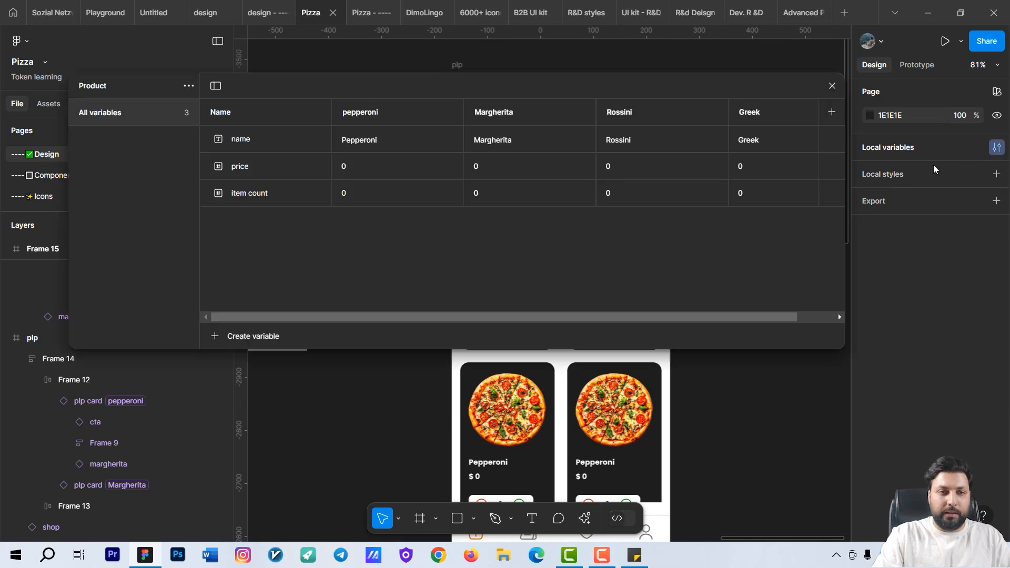
left_click(367, 167)
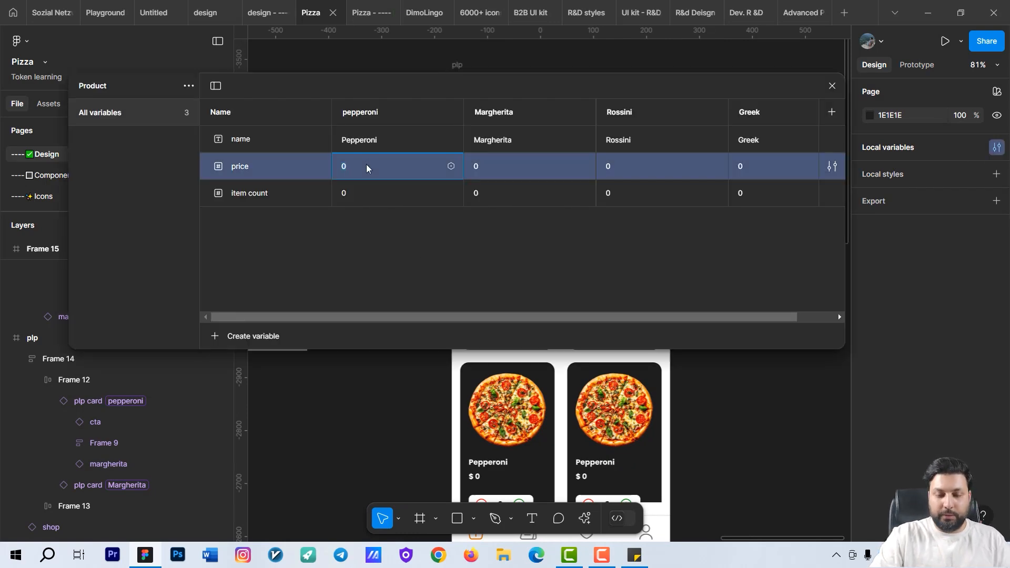
type("10")
key("Tab")
type("20")
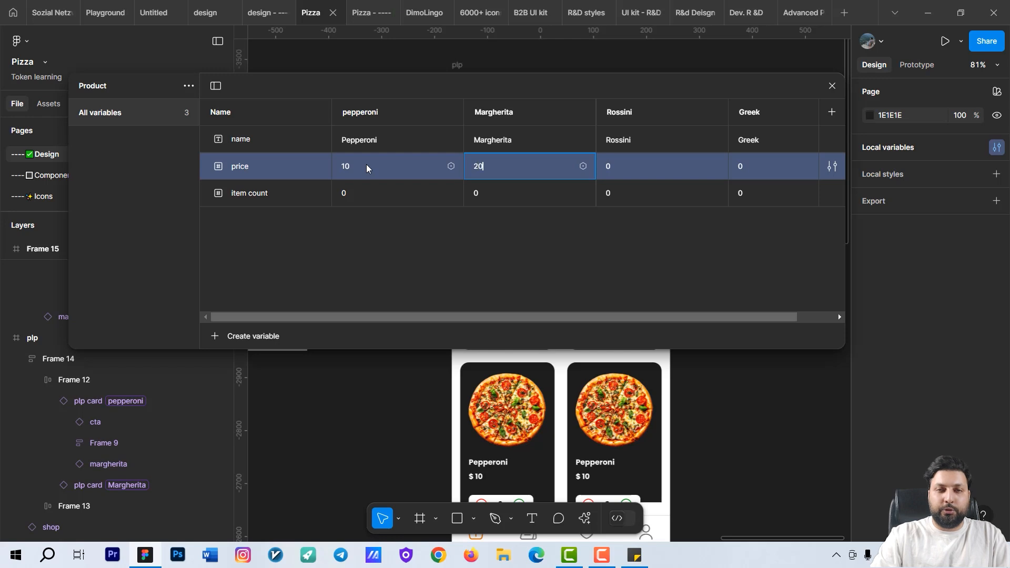
key("Tab")
key("Tab")
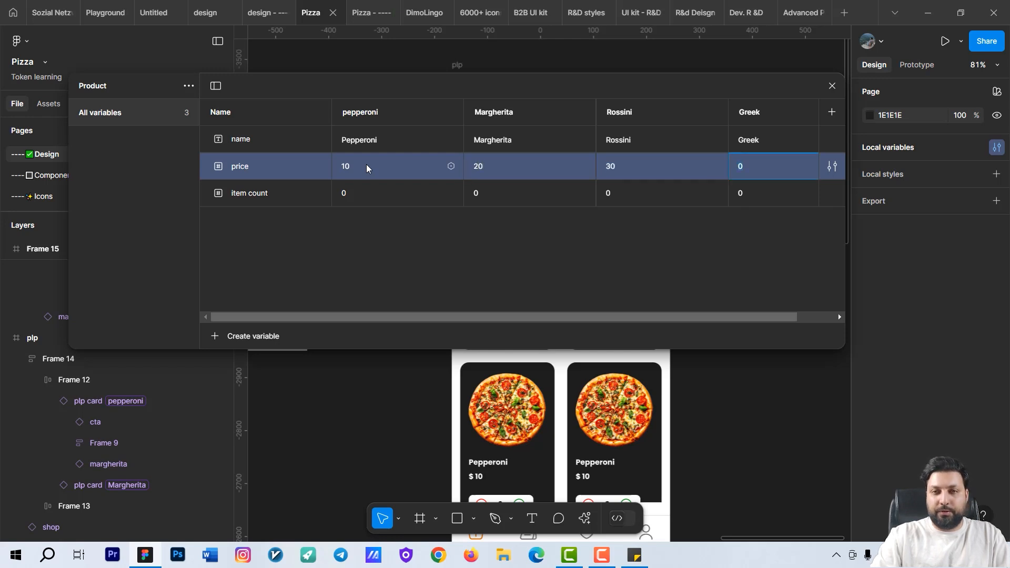
key("Return")
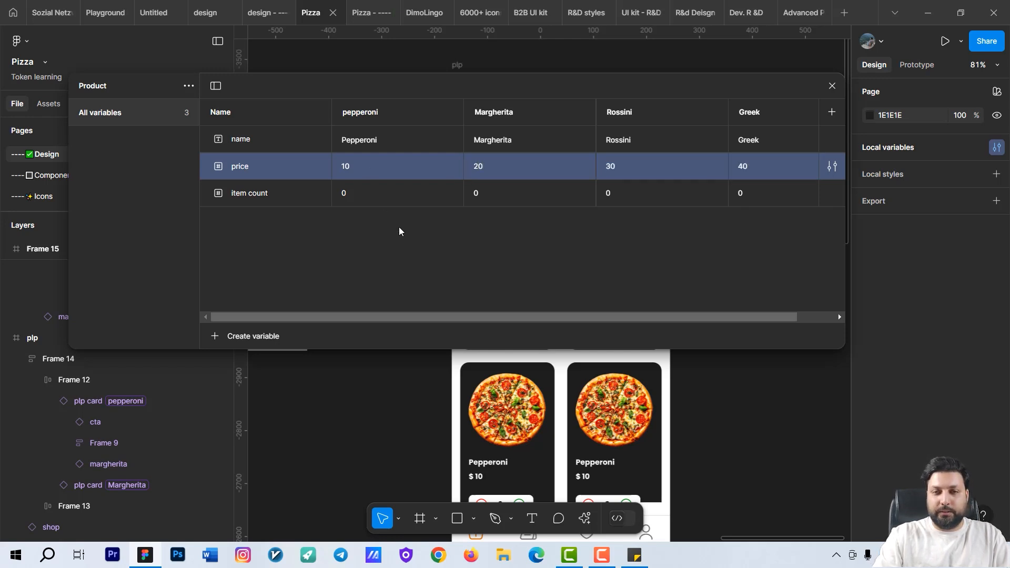
scroll(729, 412, "down", 2)
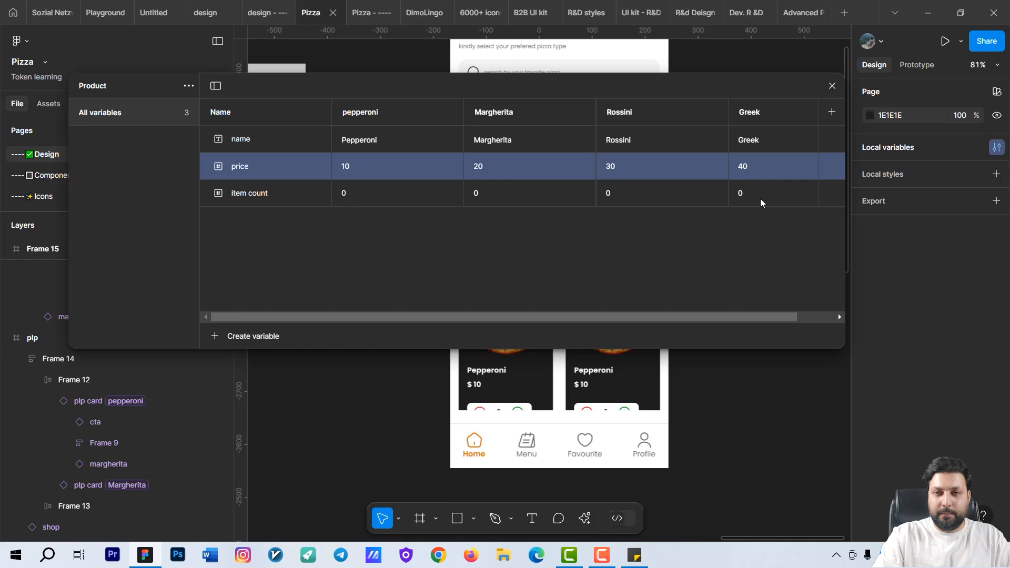
left_click(832, 86)
- Set the Product variable mode of the first card in the plp screen's second row to Rossini
left_click_drag(560, 254, 593, 292)
scroll(564, 255, "up", 5)
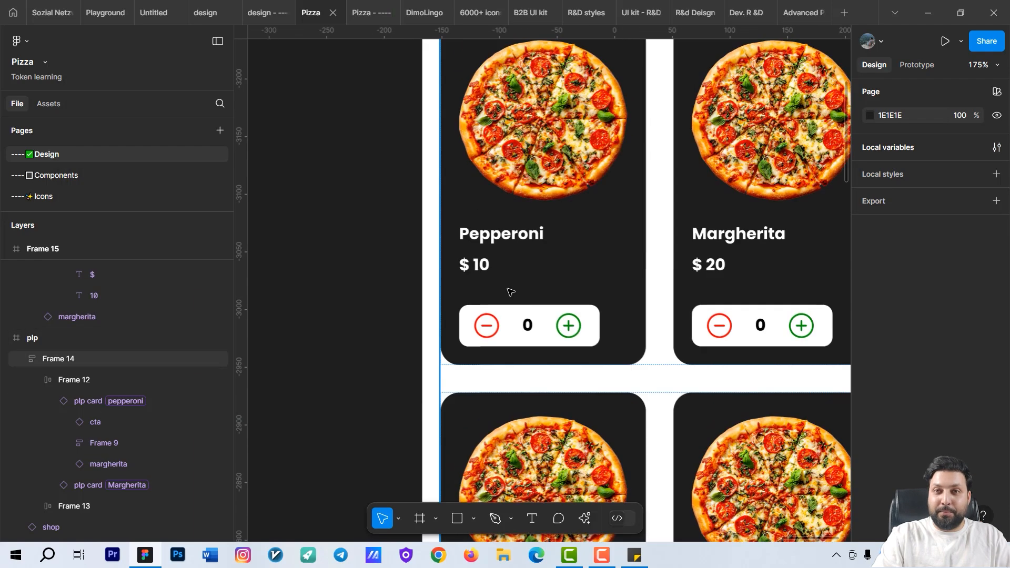
scroll(492, 281, "down", 3)
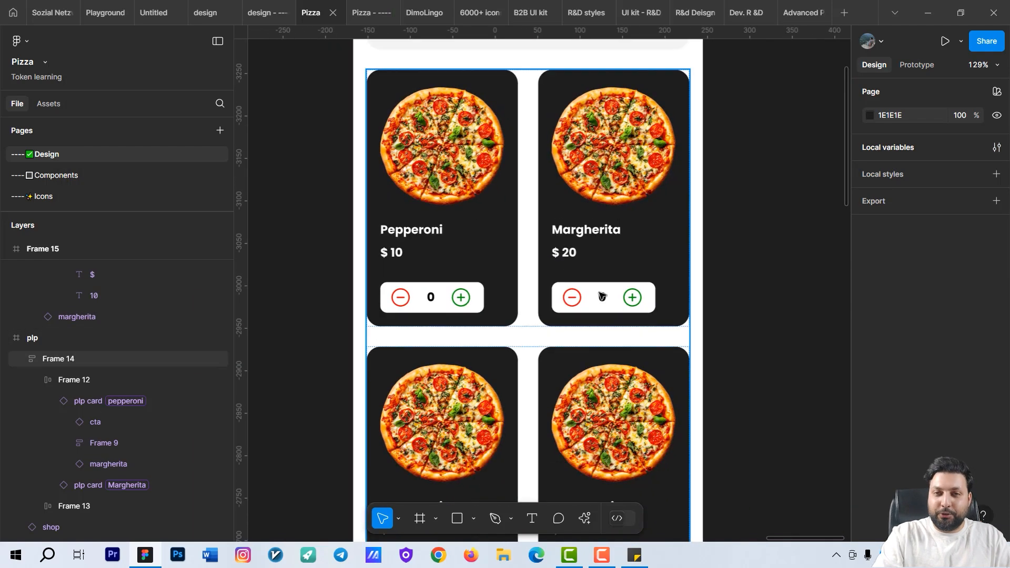
left_click_drag(603, 296, 629, 155)
scroll(618, 265, "down", 3)
left_click_drag(583, 353, 602, 285)
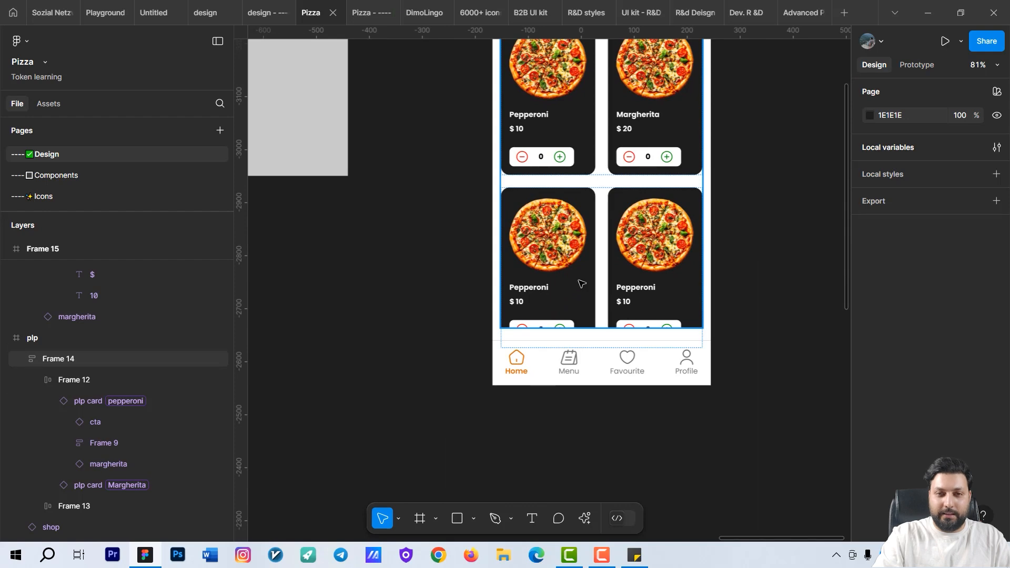
double_click(581, 284)
left_click(581, 284)
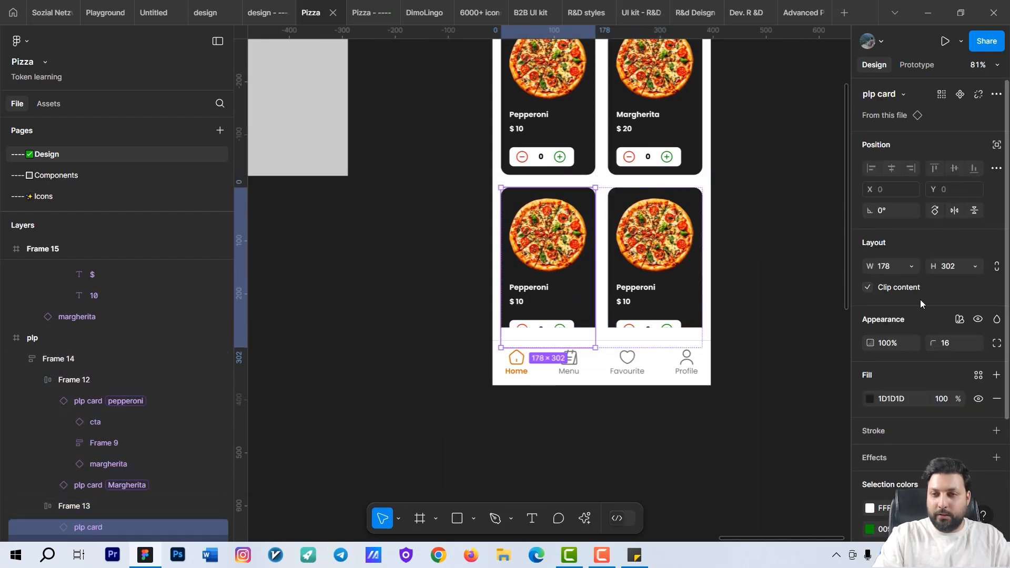
left_click(959, 320)
mouse_move(939, 353)
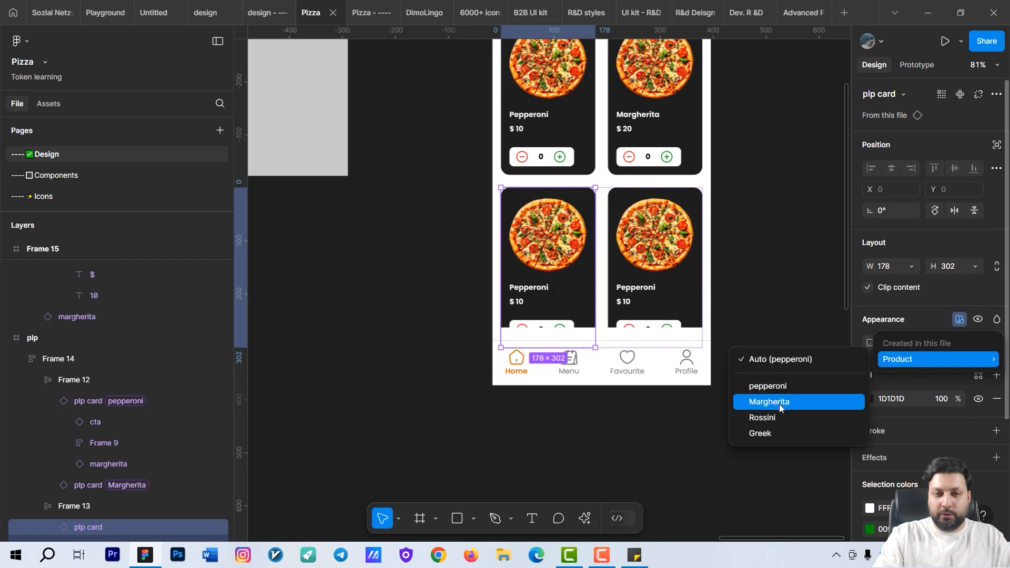
left_click(771, 418)
scroll(584, 364, "up", 5)
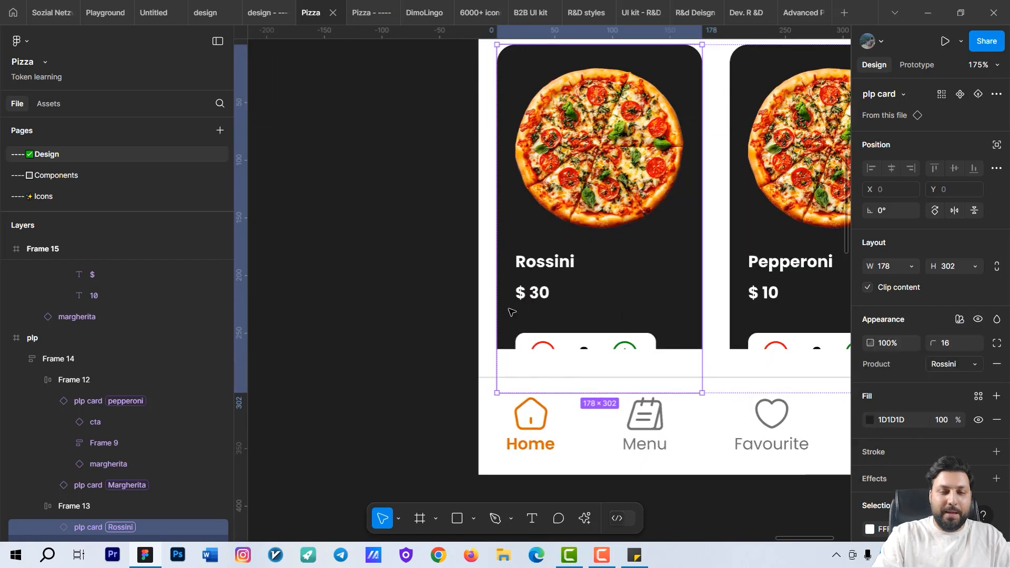
- Set the Product variable mode of the second card in the plp screen's second row to Greek
scroll(527, 287, "down", 1)
left_click(679, 290)
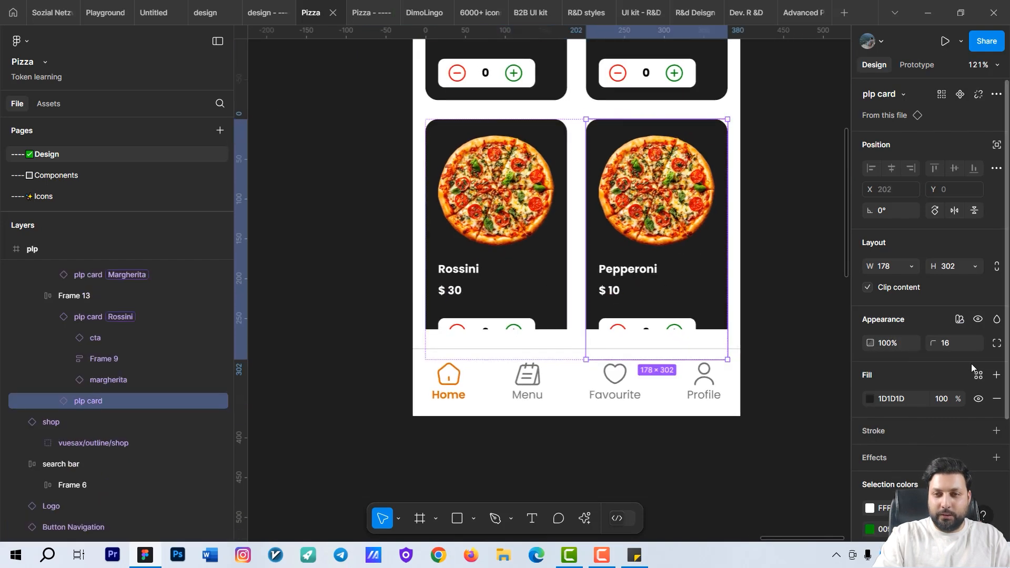
left_click(960, 319)
mouse_move(942, 359)
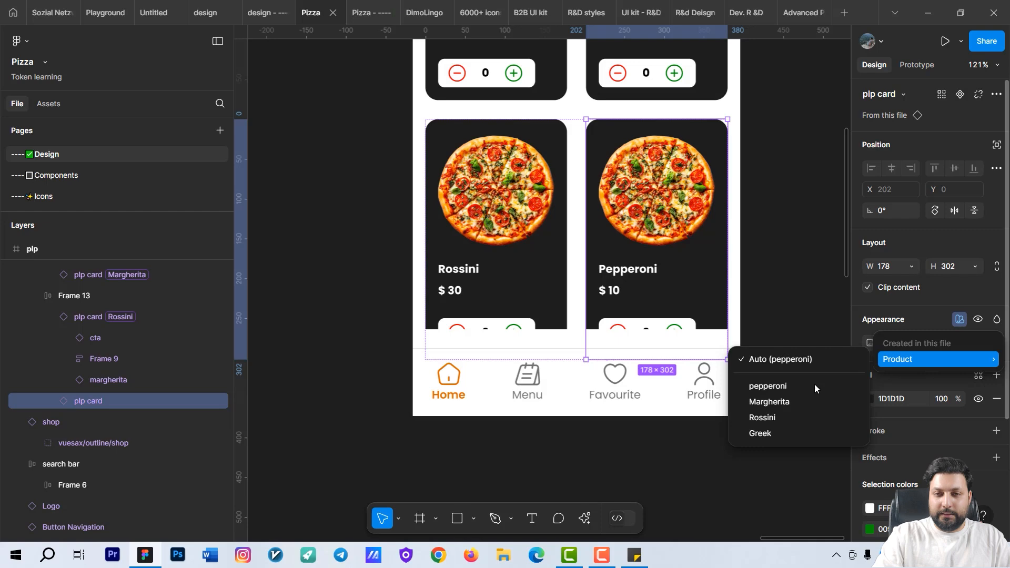
left_click(784, 431)
left_click(765, 289)
scroll(744, 316, "up", 2)
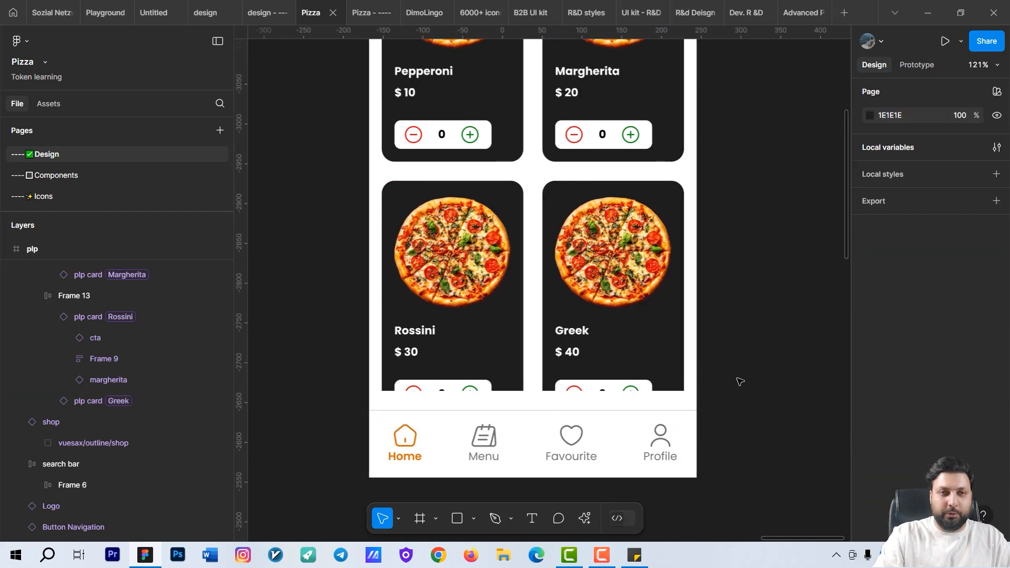
- Check the names and prices of the four pizza cards in the prototype preview and test the list's scrolling
left_click(359, 5)
scroll(530, 296, "up", 1)
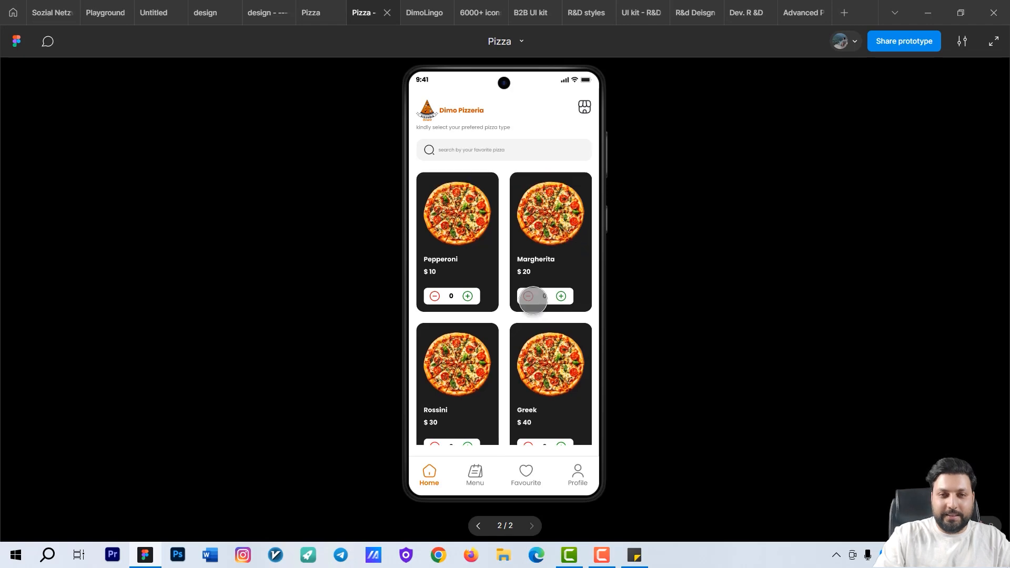
scroll(499, 272, "down", 1)
scroll(500, 295, "up", 1)
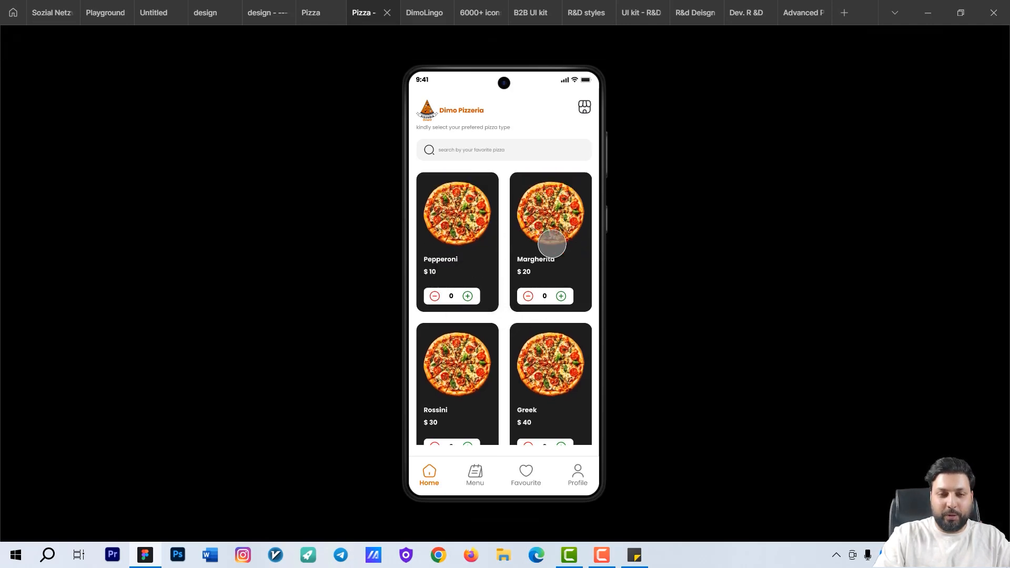
scroll(584, 295, "down", 1)
scroll(465, 316, "up", 1)
scroll(447, 210, "down", 1)
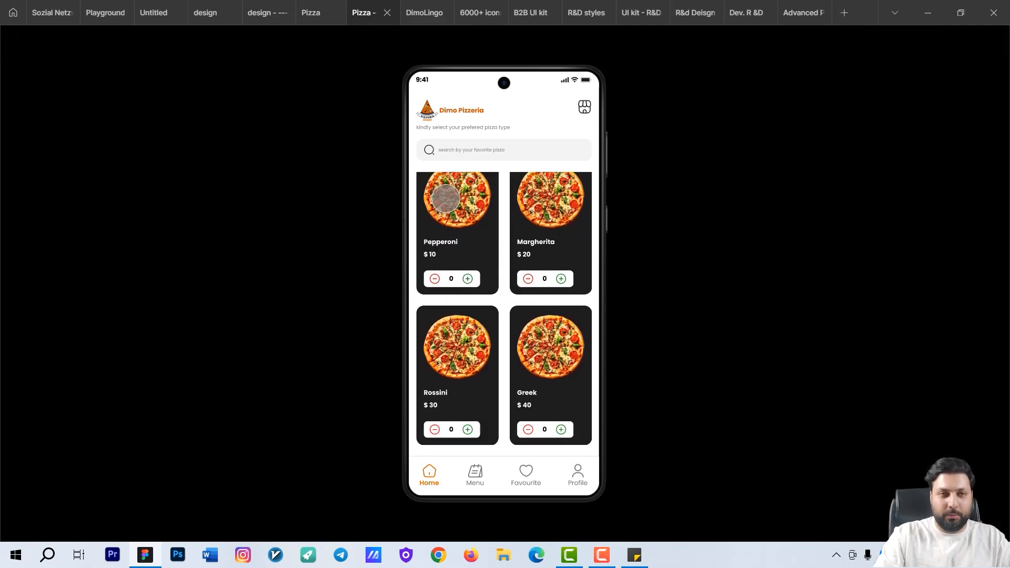
- Back in the design file, add an on-tap interaction to the add-circle icon of the standalone counter component in Frame 15
left_click(316, 11)
scroll(489, 252, "down", 3)
left_click_drag(491, 274, 604, 309)
scroll(526, 273, "down", 1)
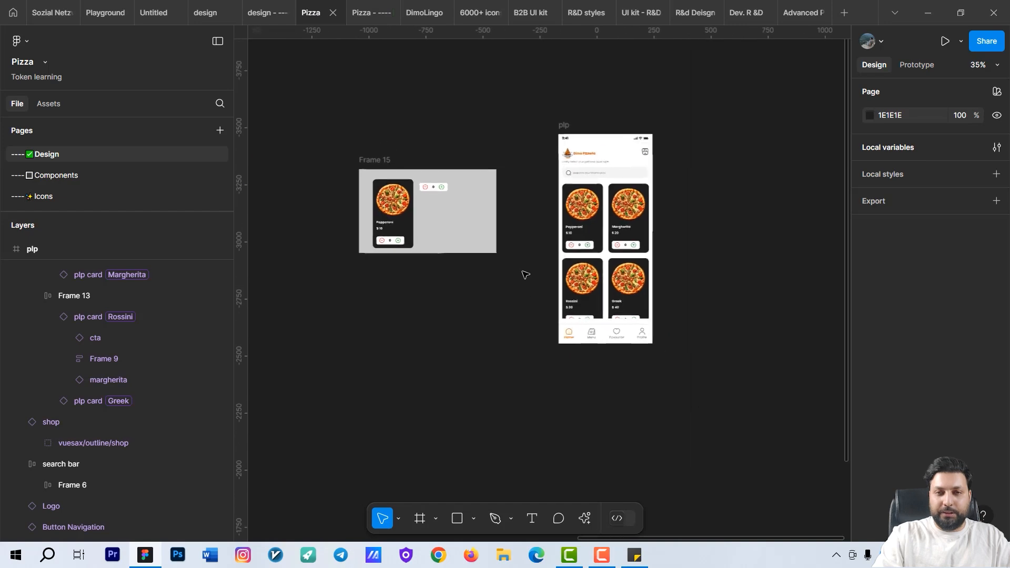
left_click_drag(525, 275, 466, 322)
scroll(368, 258, "up", 5)
scroll(467, 300, "up", 2)
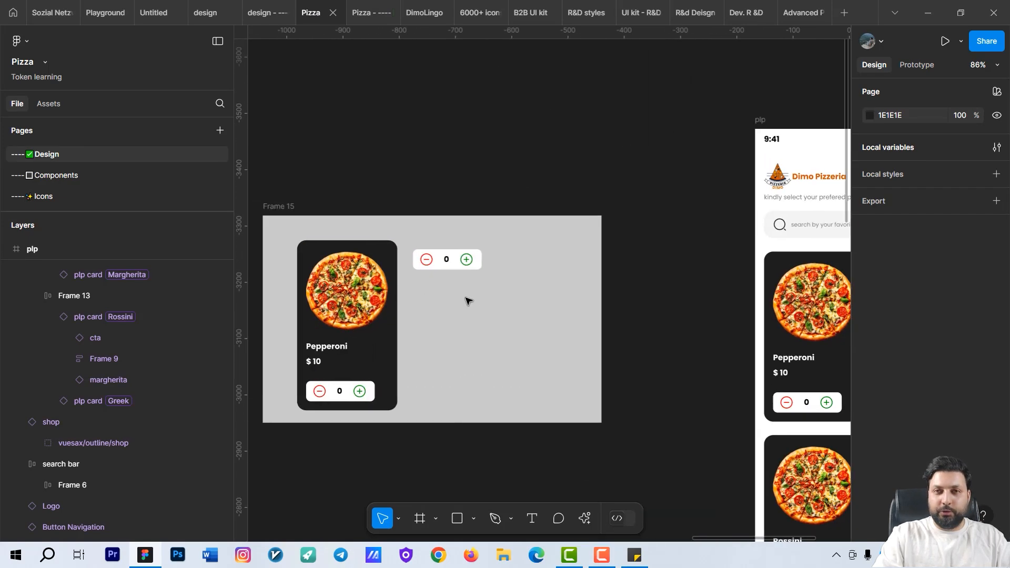
scroll(526, 327, "right", 5)
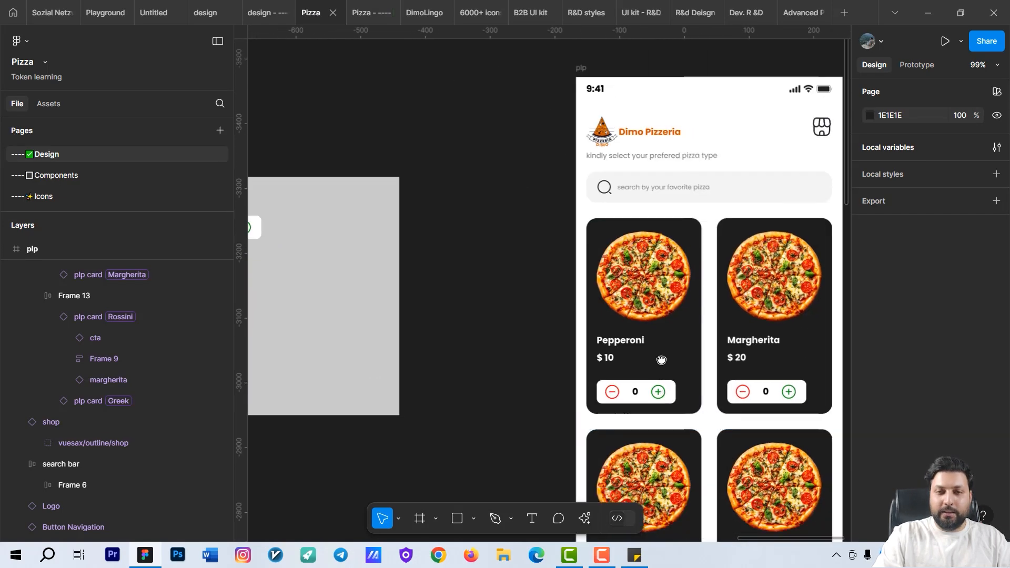
scroll(653, 347, "down", 3)
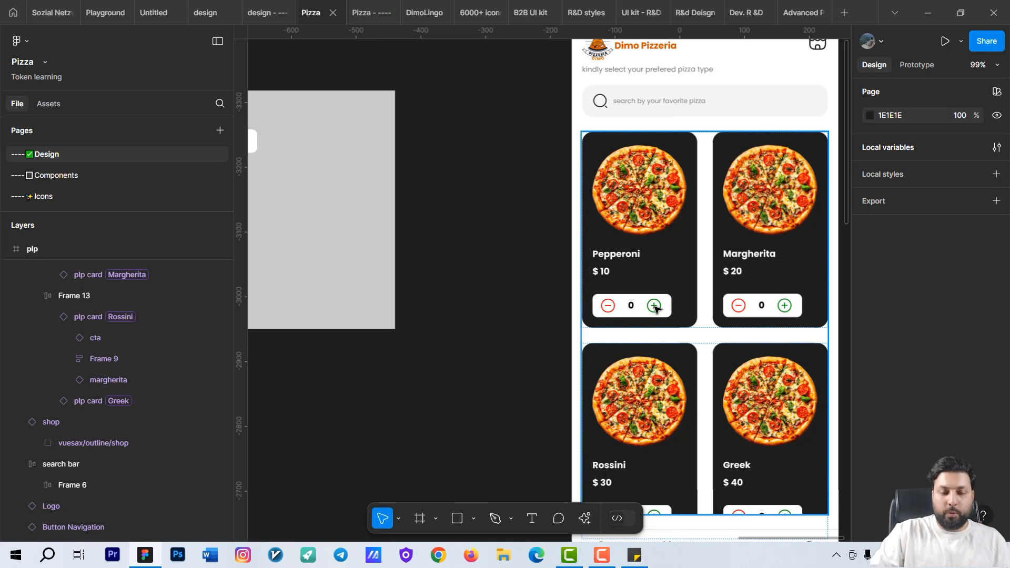
left_click_drag(390, 151, 568, 218)
scroll(408, 256, "up", 3)
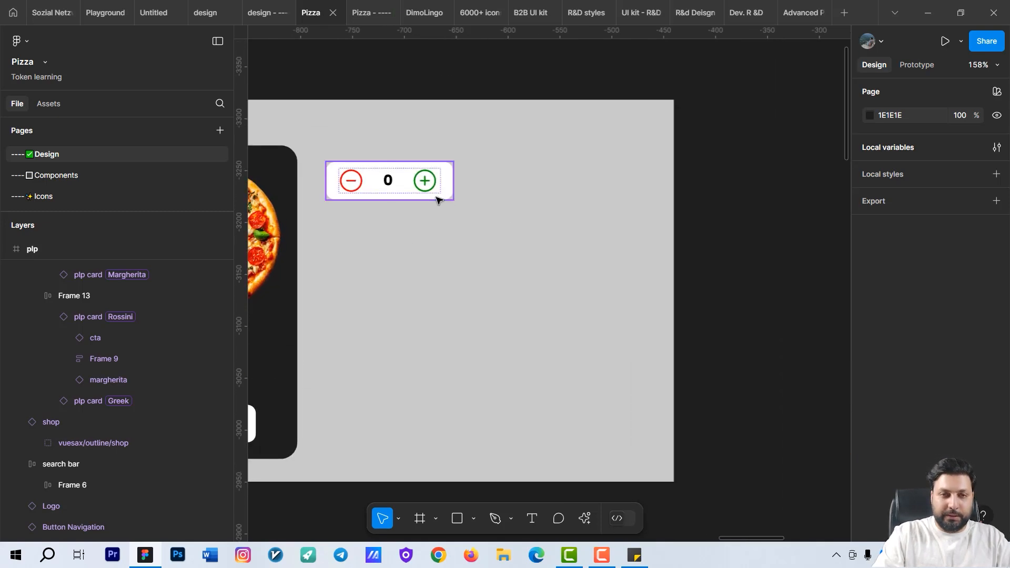
double_click(432, 193)
double_click(431, 191)
left_click_drag(450, 225, 551, 347)
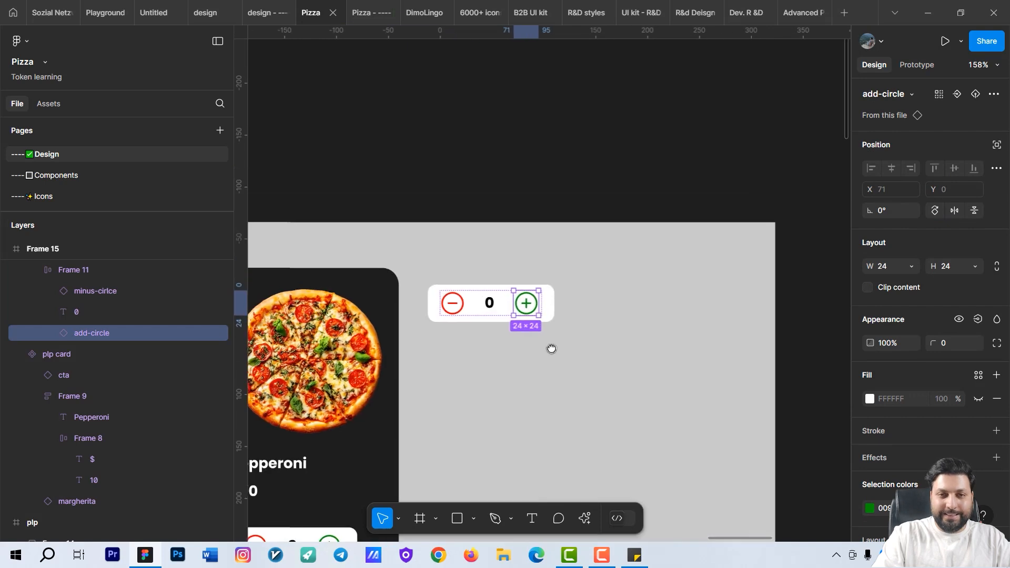
left_click(914, 66)
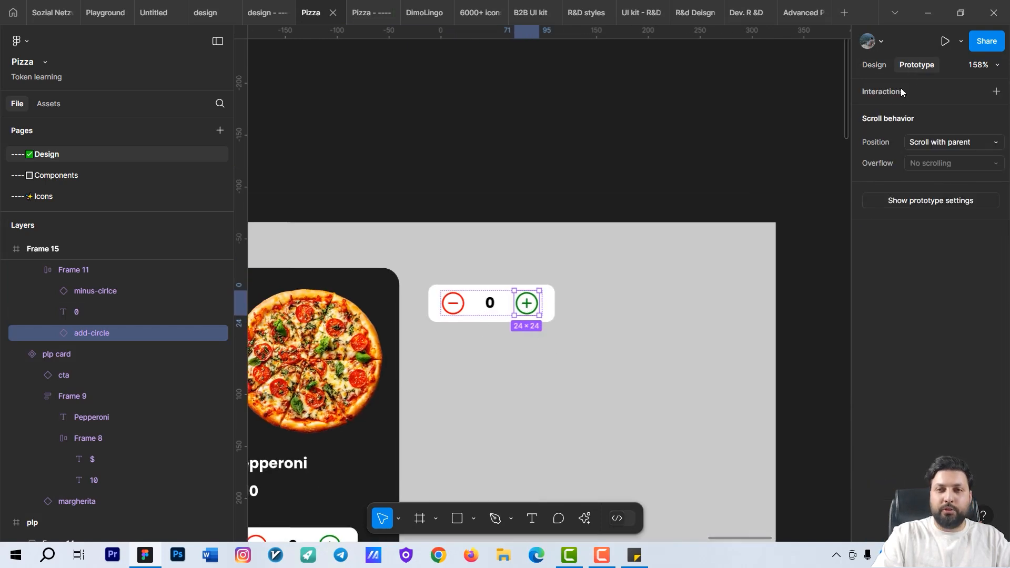
left_click(996, 92)
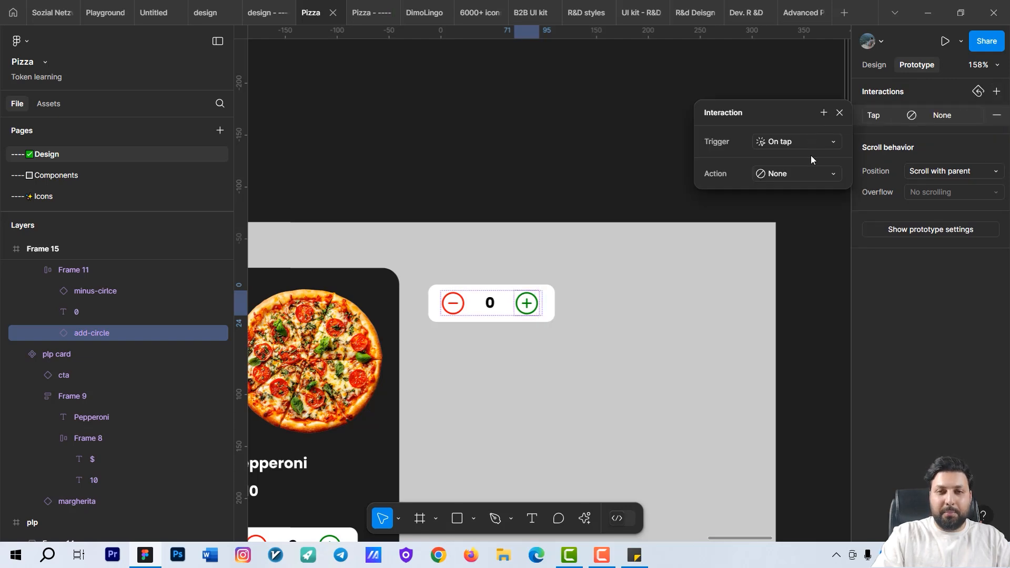
left_click_drag(786, 110, 638, 59)
- Make the tap action a Set variable action that targets item count with the value item count + 1
left_click(671, 125)
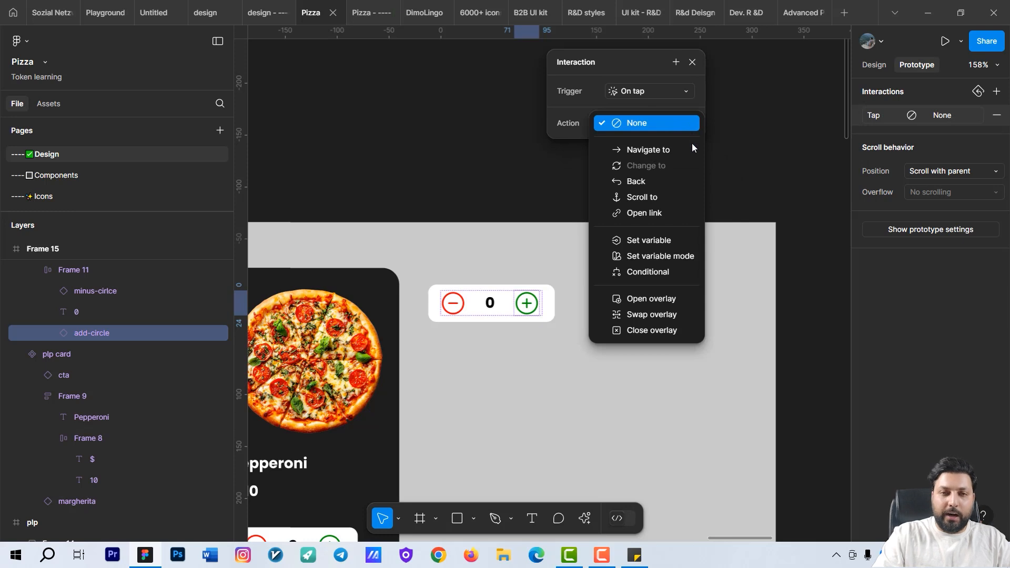
left_click(666, 241)
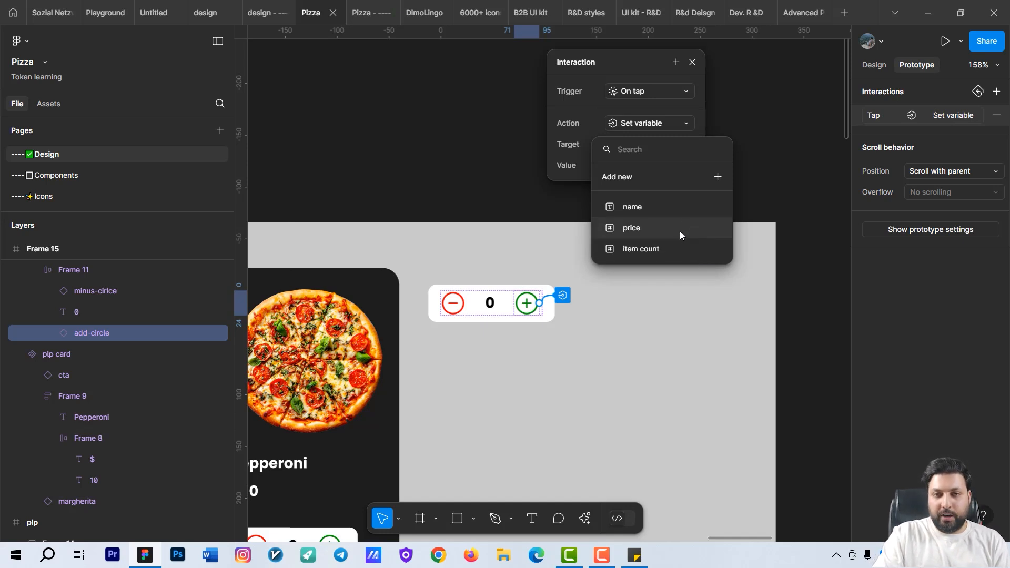
left_click(655, 249)
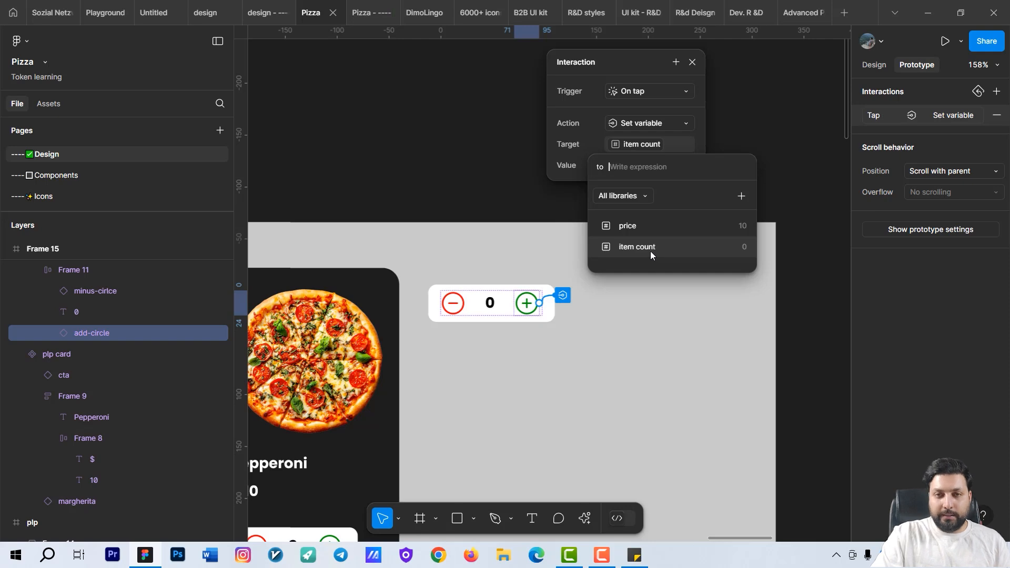
left_click(650, 251)
left_click(746, 225)
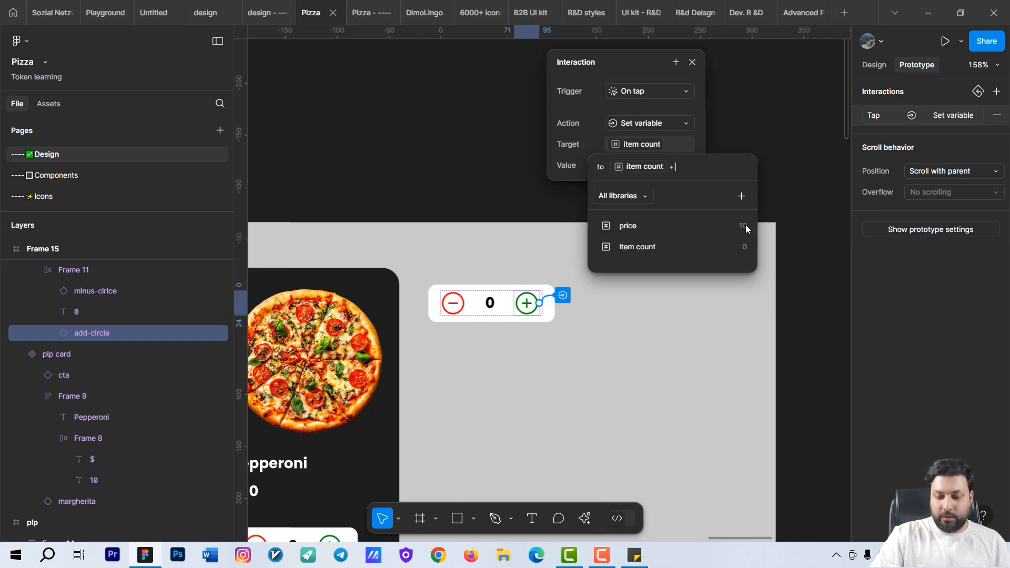
type("1")
key("Return")
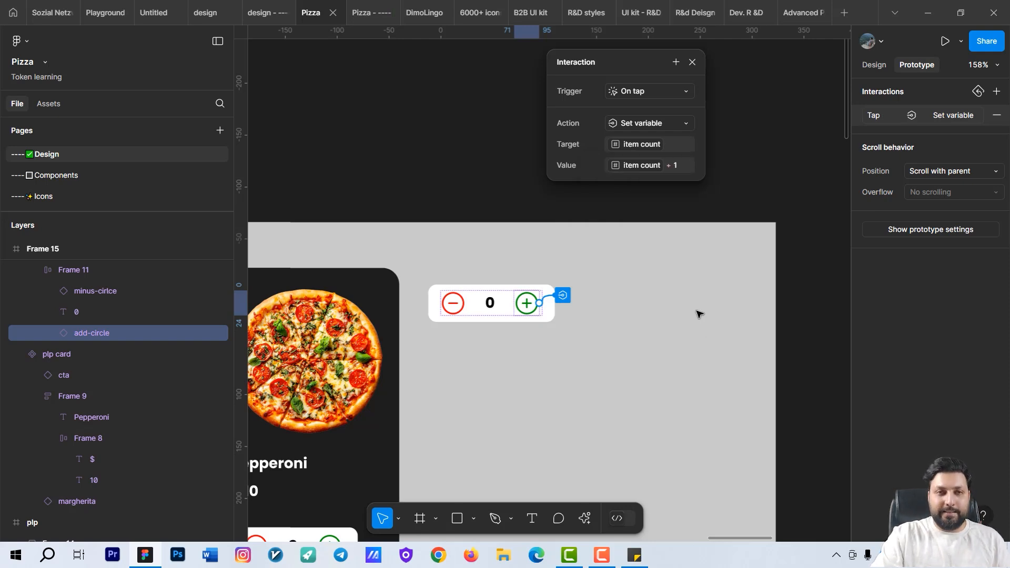
- Run the prototype preview and test the plus icons on the Pepperoni, Margherita, Greek and Rossini cards, tapping each twice
key("ctrl+alt+Return")
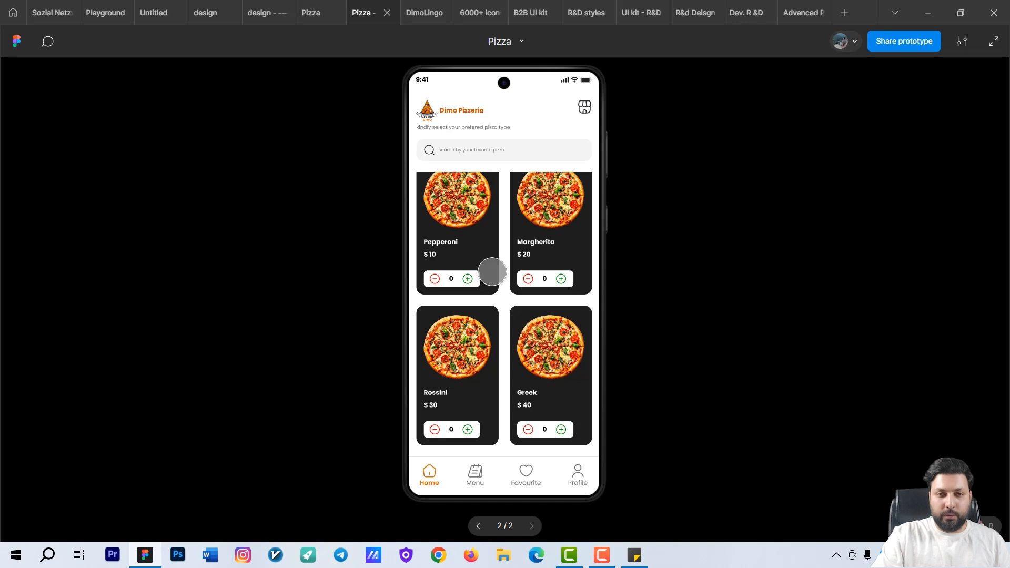
left_click(467, 279)
left_click(468, 278)
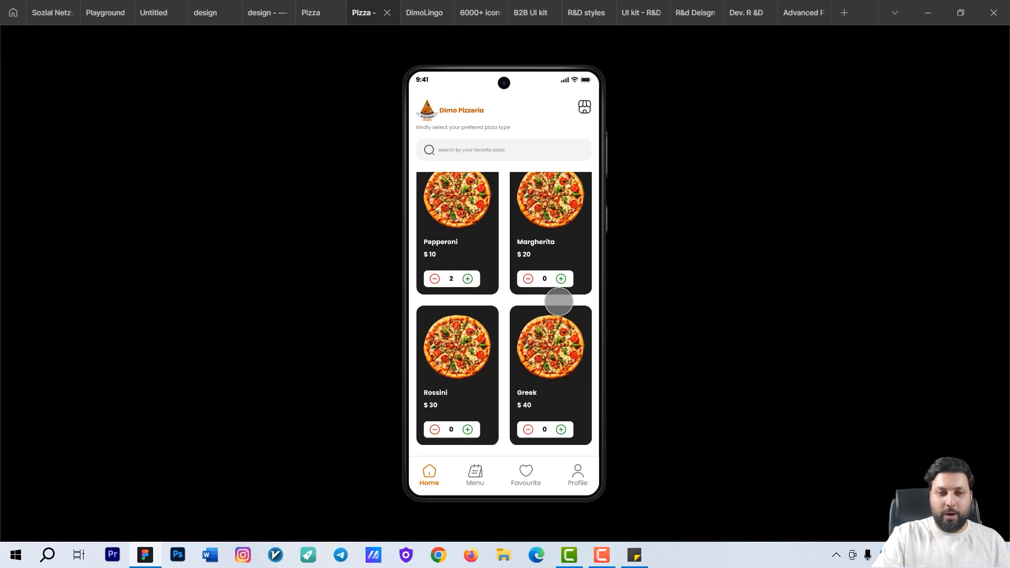
left_click(562, 278)
left_click(562, 278)
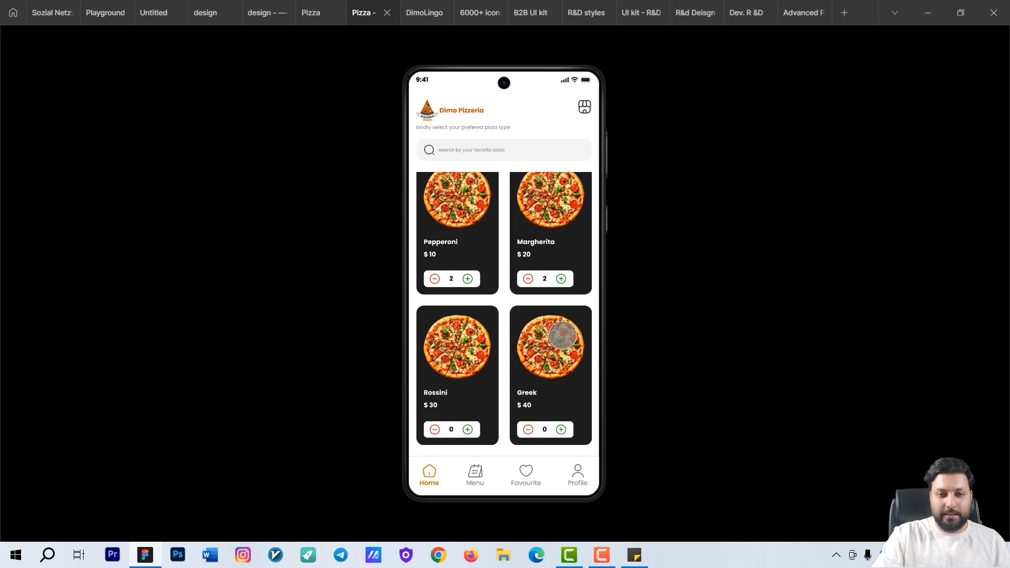
left_click(562, 429)
left_click(561, 430)
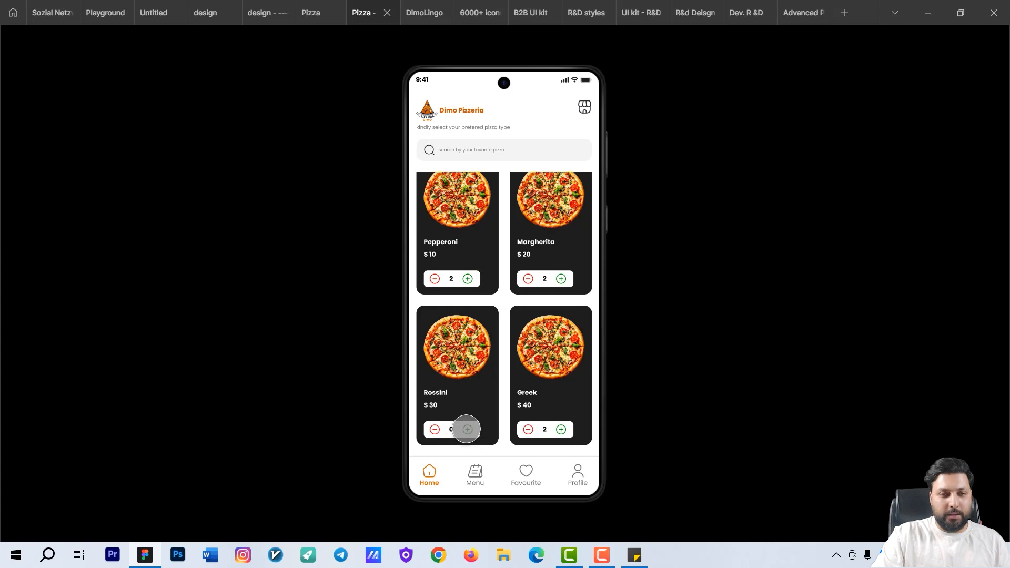
left_click(467, 429)
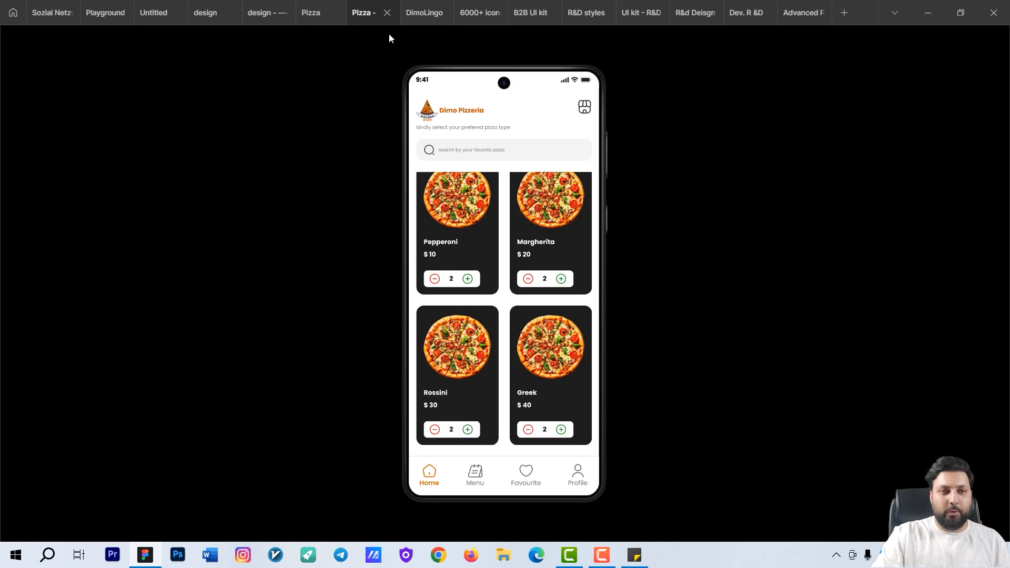
- Back in the design file, draw a small frame beside the shop icon in the plp header and size it to 24 × 24
left_click(311, 9)
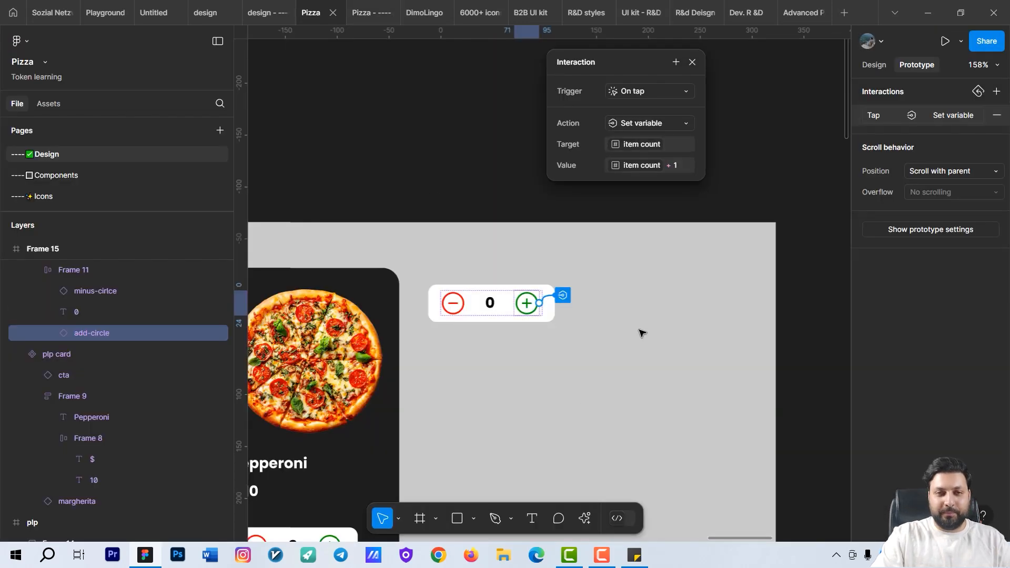
scroll(642, 332, "down", 4)
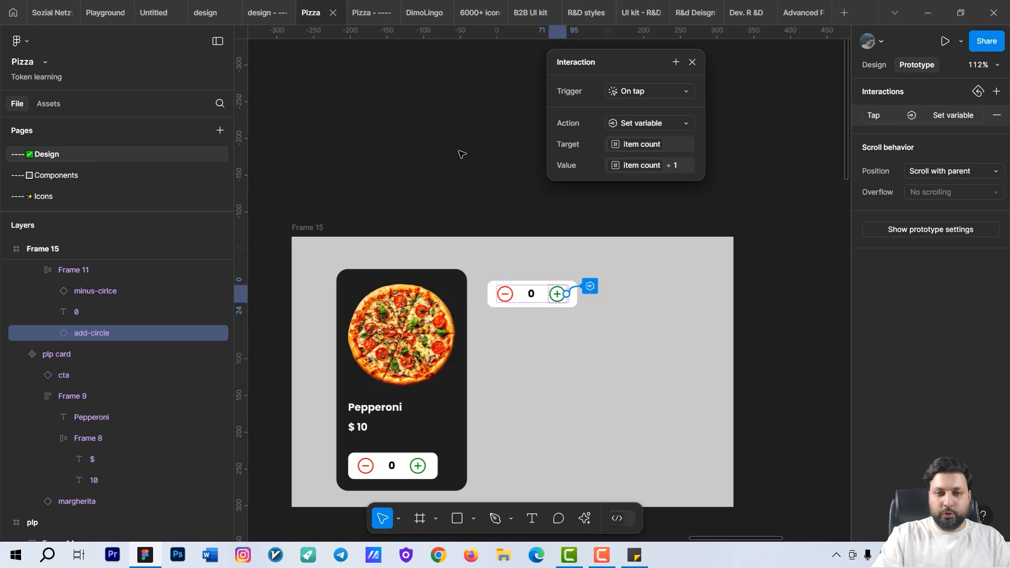
scroll(474, 174, "down", 5)
scroll(609, 293, "up", 4)
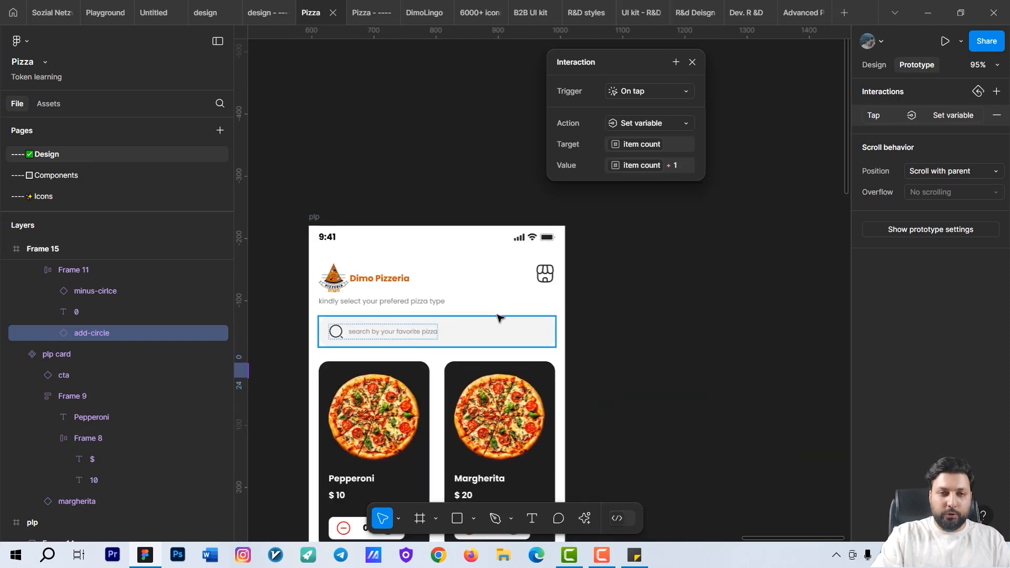
scroll(536, 285, "up", 5)
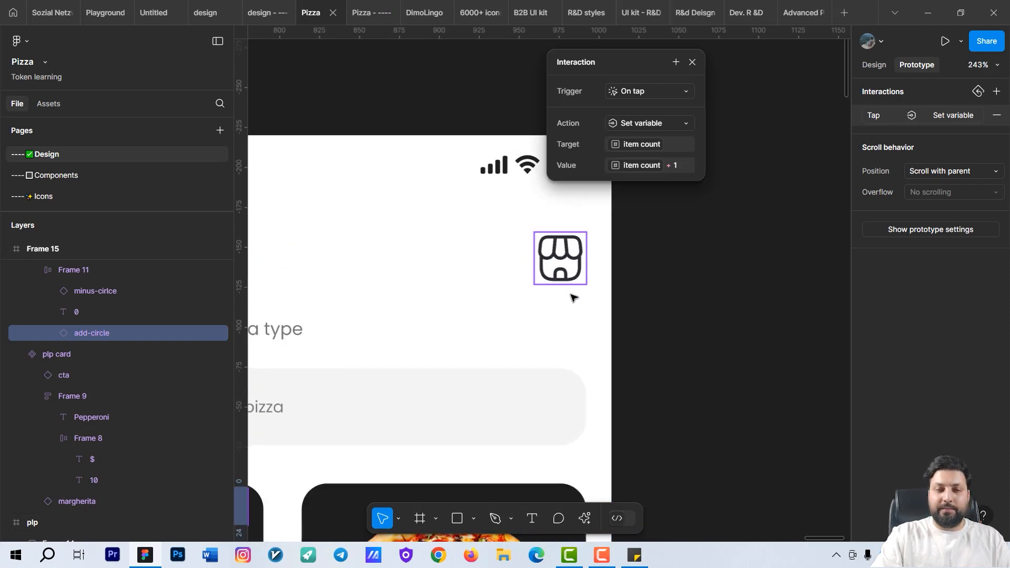
scroll(577, 324, "up", 2)
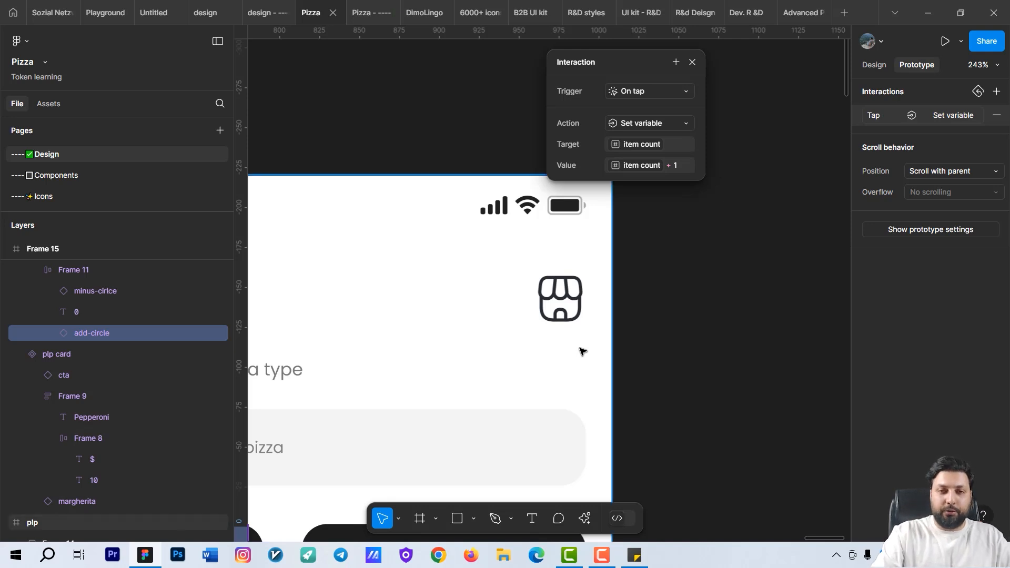
scroll(406, 276, "down", 5)
scroll(481, 261, "up", 3)
left_click(481, 264)
scroll(517, 296, "right", 2)
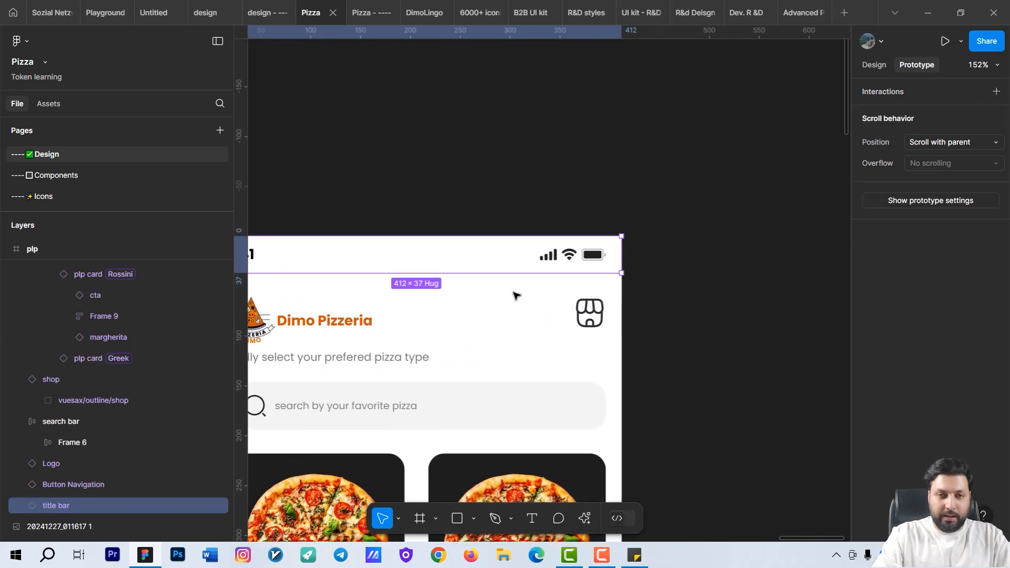
key("f")
left_click_drag(502, 305, 540, 341)
left_click(873, 64)
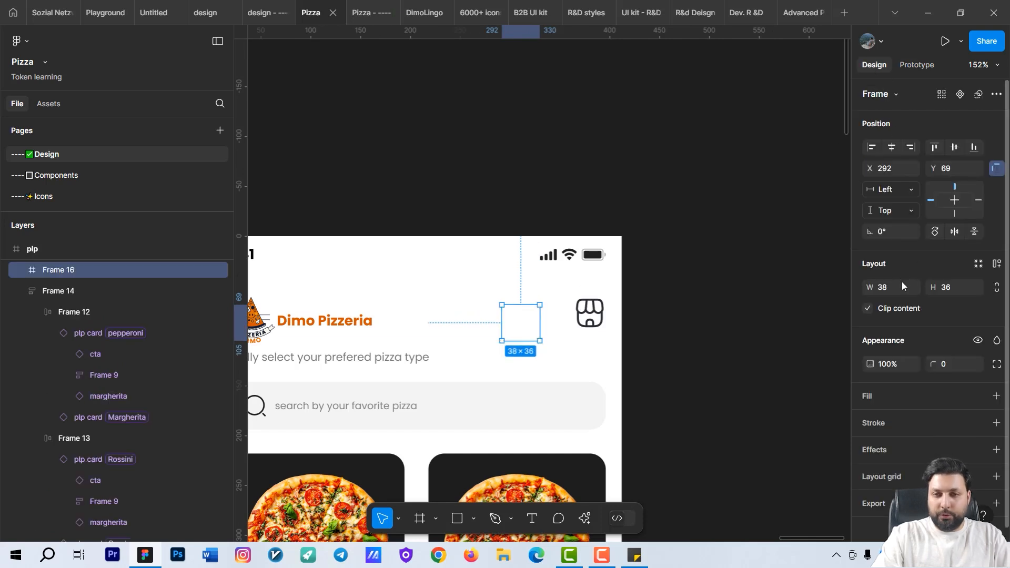
type("24")
key("Tab")
type("24")
key("Return")
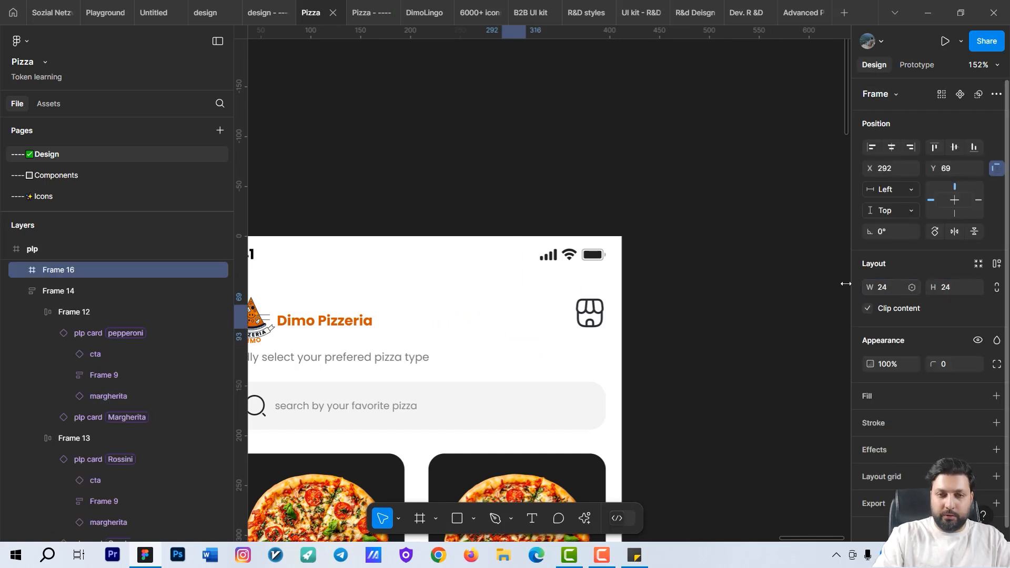
- Fill the new 24 × 24 frame with the orange D25500 sampled from the pizza slice in the Dimo Pizzeria logo
left_click_drag(663, 333, 762, 337)
key("i")
left_click_drag(346, 363, 456, 375)
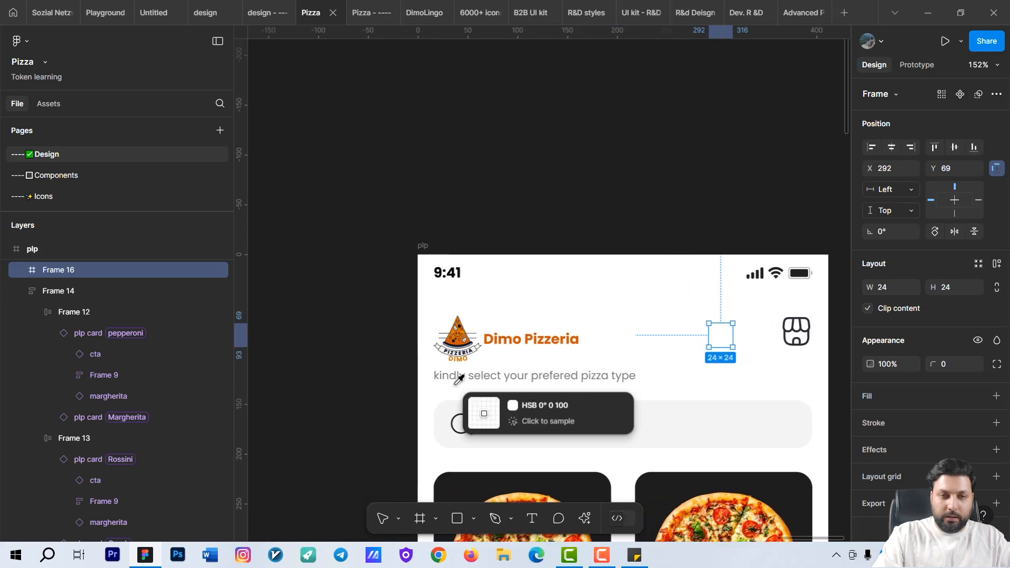
scroll(461, 380, "up", 3)
scroll(501, 347, "up", 3)
left_click(463, 348)
scroll(473, 350, "down", 5)
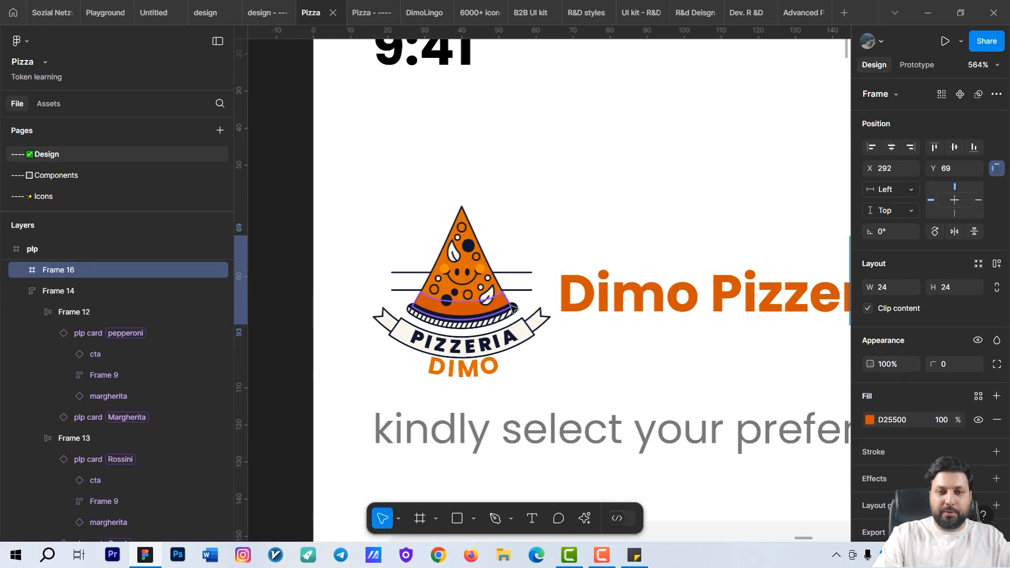
scroll(551, 352, "right", 5)
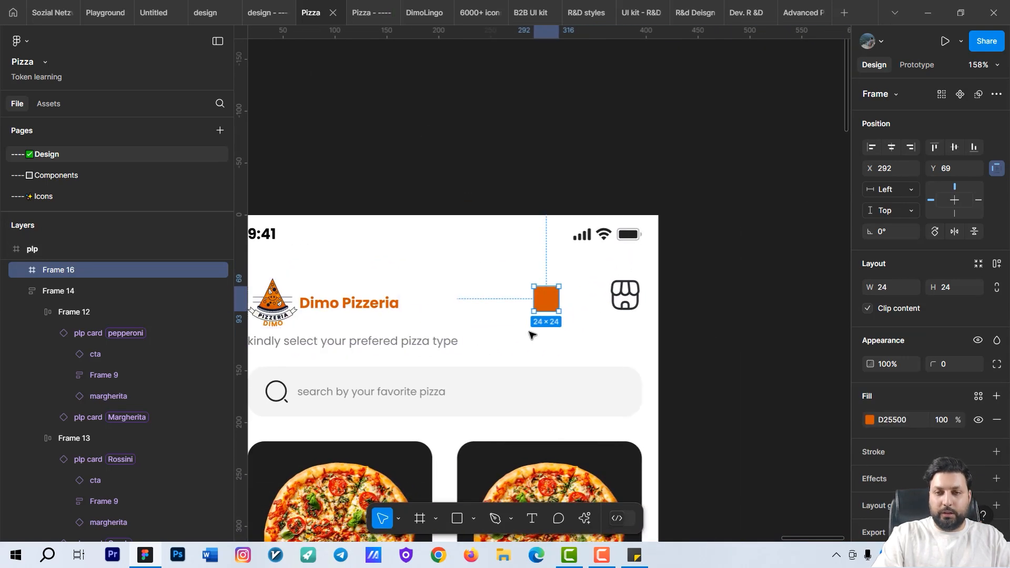
- Round the orange frame's corners to a radius of 19 and give it an auto layout with centred alignment
scroll(534, 333, "up", 3)
left_click_drag(932, 364, 153, 389)
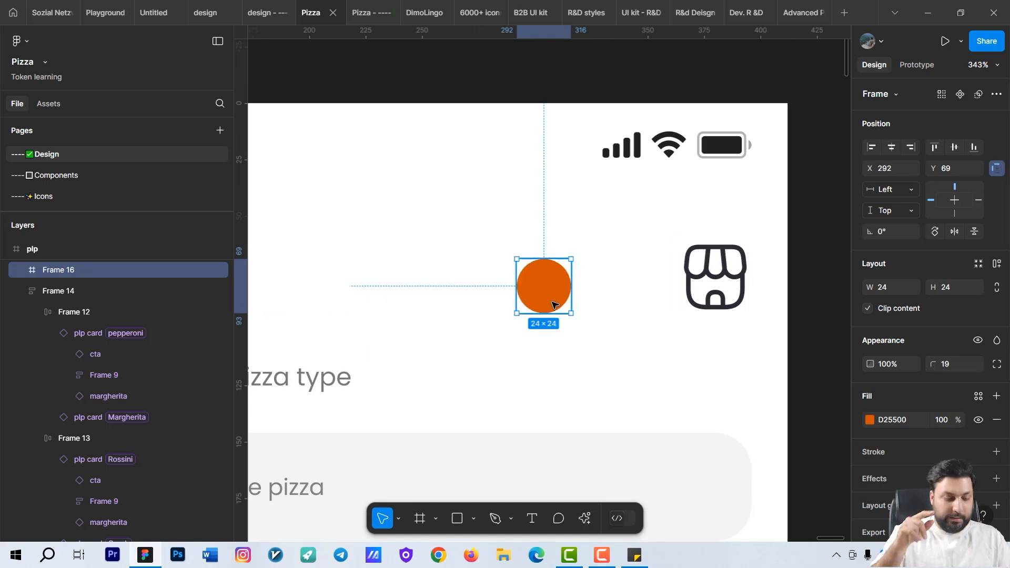
key("shift+a")
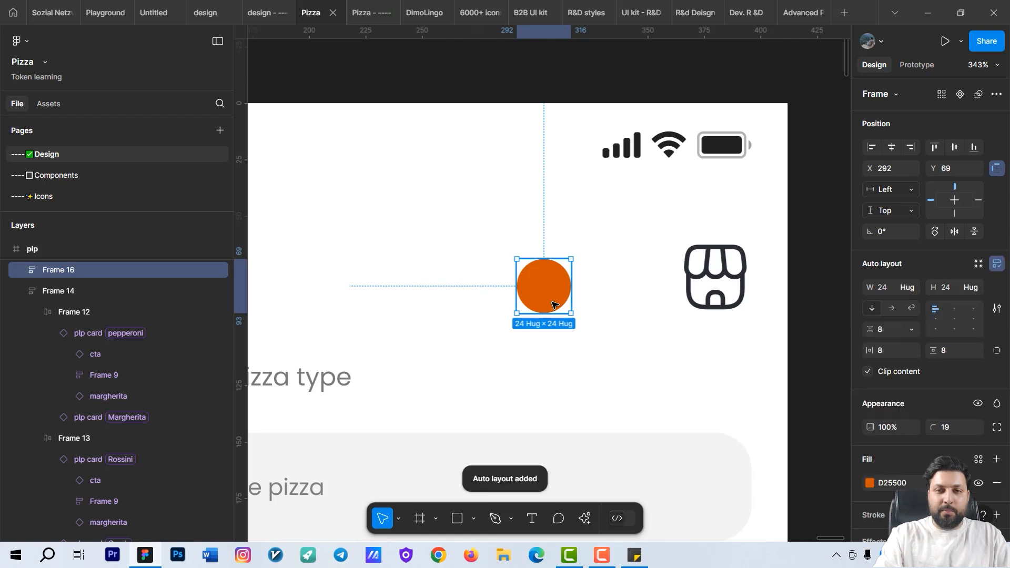
left_click(955, 322)
scroll(683, 349, "up", 2)
scroll(683, 349, "right", 3)
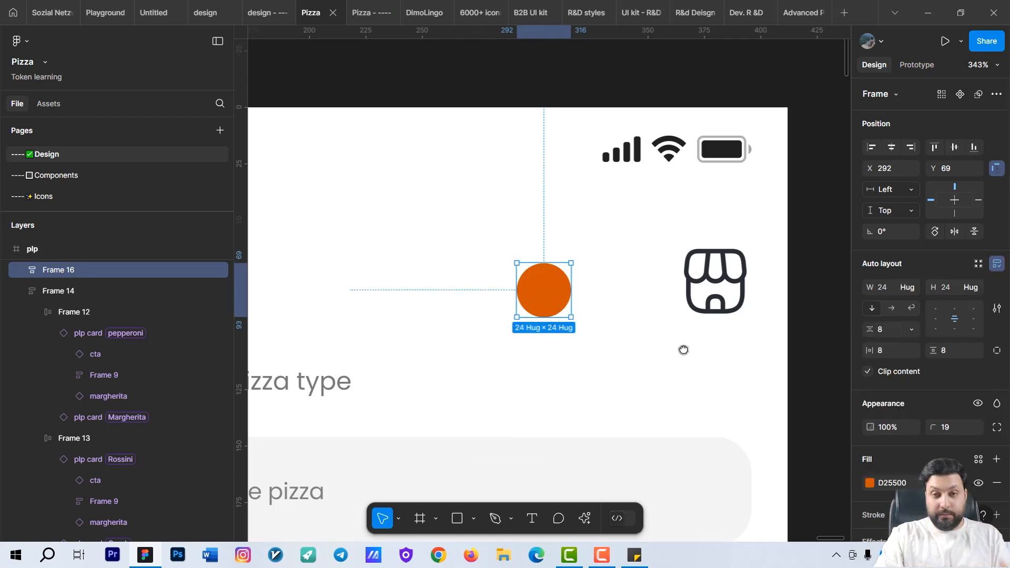
- Move the orange circle onto the shop icon's upper-right corner at X 380, Y 52 and group the two together
left_click_drag(473, 327, 654, 299)
scroll(674, 286, "up", 5)
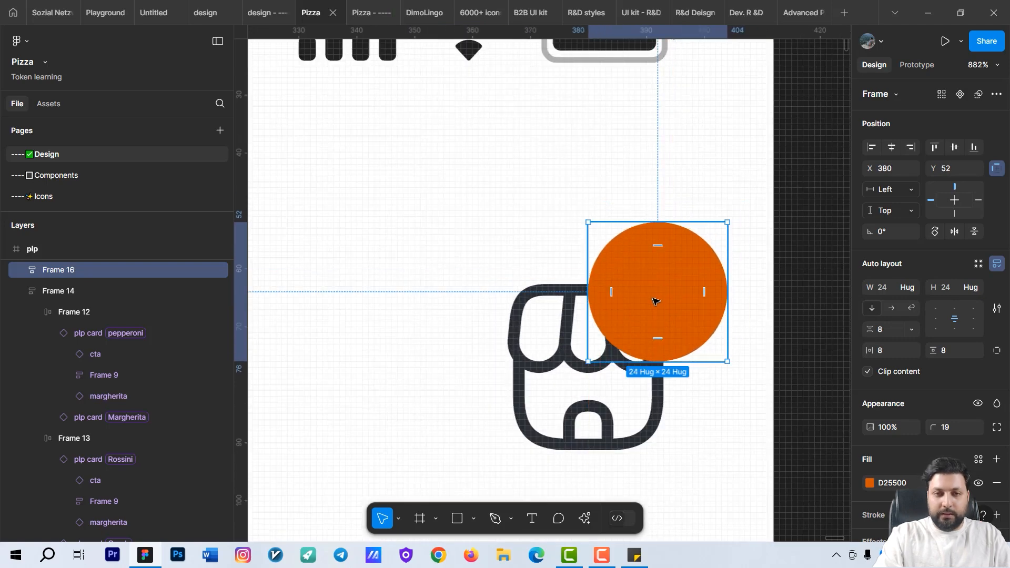
left_click(603, 365, "shift")
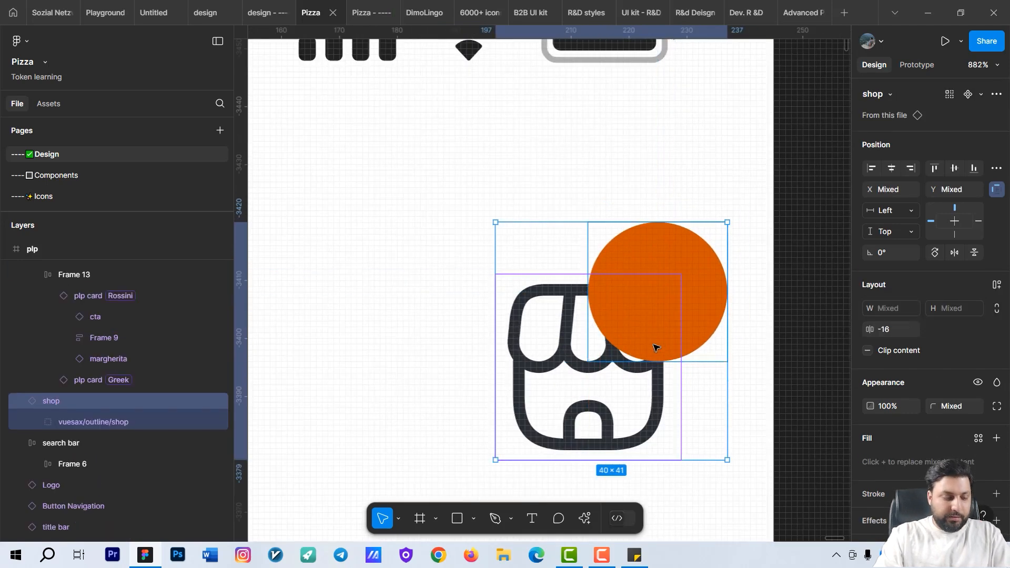
key("ctrl+g")
left_click_drag(643, 369, 645, 323)
scroll(645, 323, "down", 2)
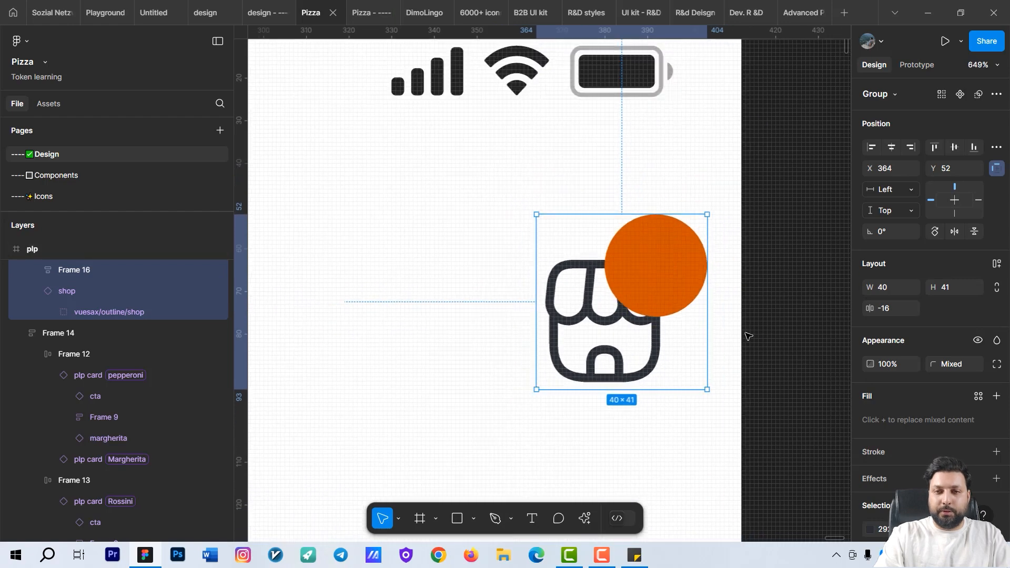
- Nudge the group of shop icon and orange circle 8 px to the left, to X 356
key("alt")
key("Left")
key("Left")
key("Left")
key("Left")
key("Left")
key("Left")
key("Left")
key("Left")
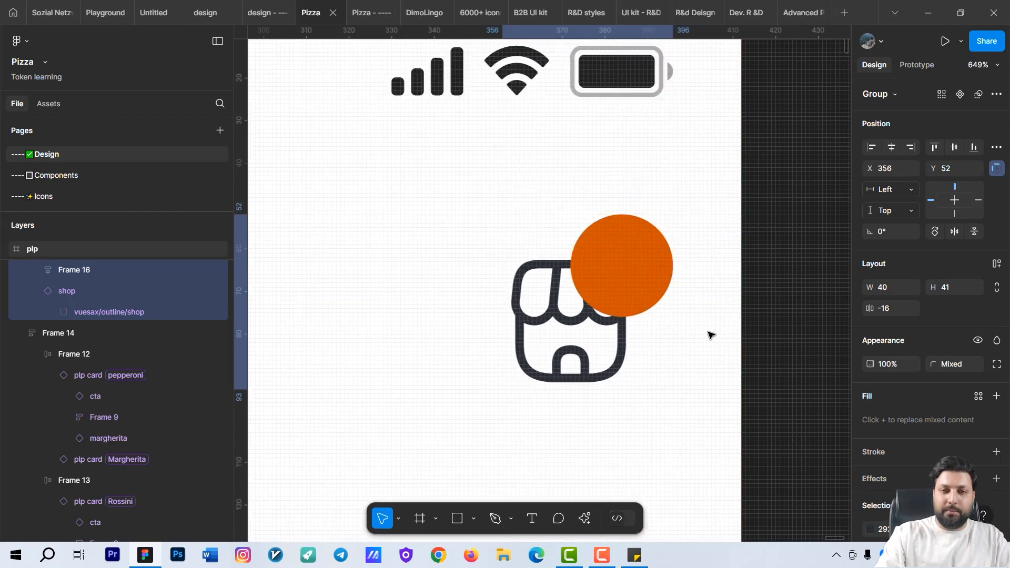
- Nudge the orange circle inside the group 2 px left and 3 px up, to X 370, Y 49
scroll(708, 333, "down", 3)
scroll(678, 408, "up", 3)
double_click(711, 373)
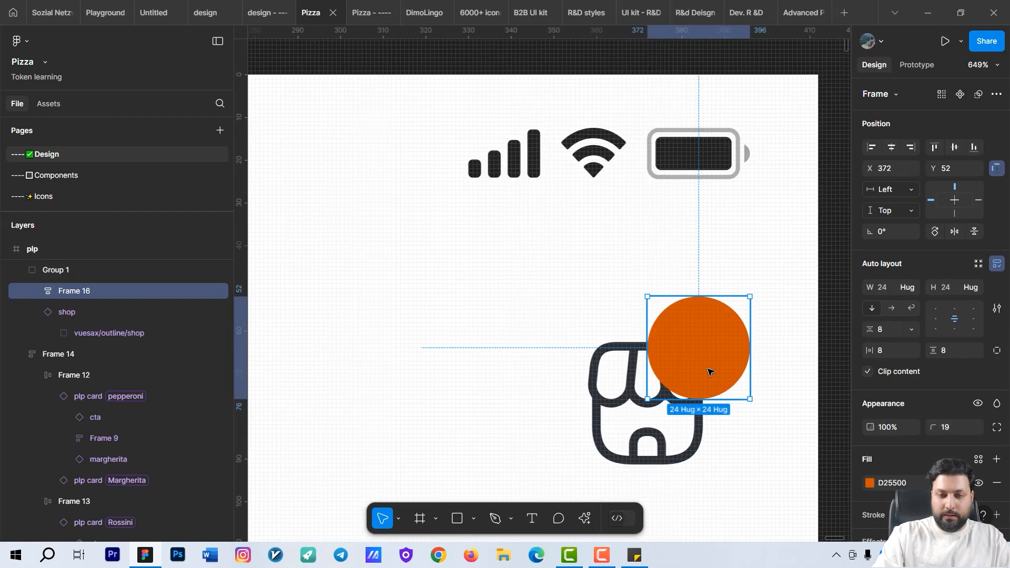
key("Up")
key("Up")
key("Left")
key("Left")
key("Up")
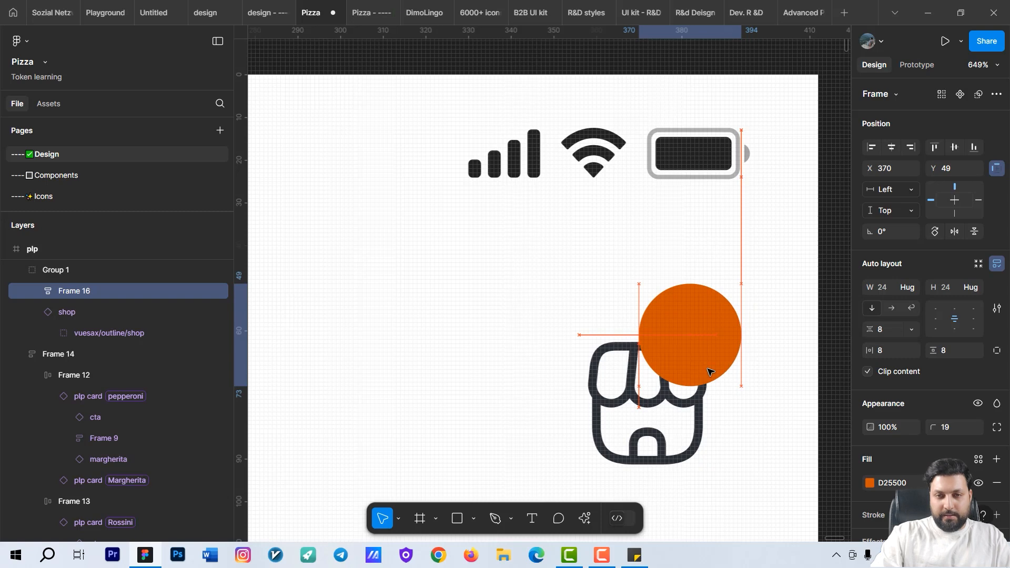
- Select the whole shop icon group and nudge it 2 px to the right, to X 358
key("Escape")
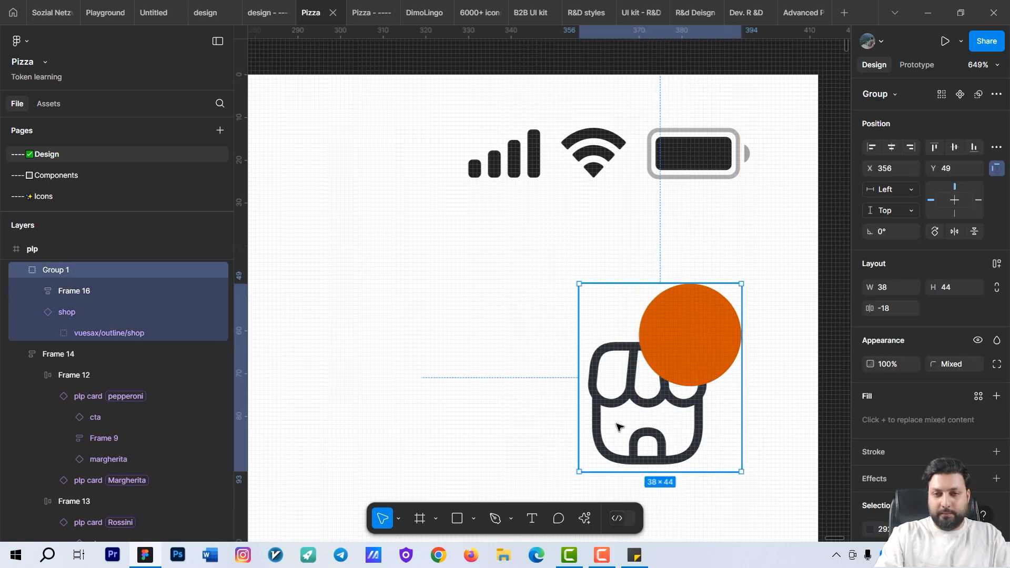
key("Right")
key("Right")
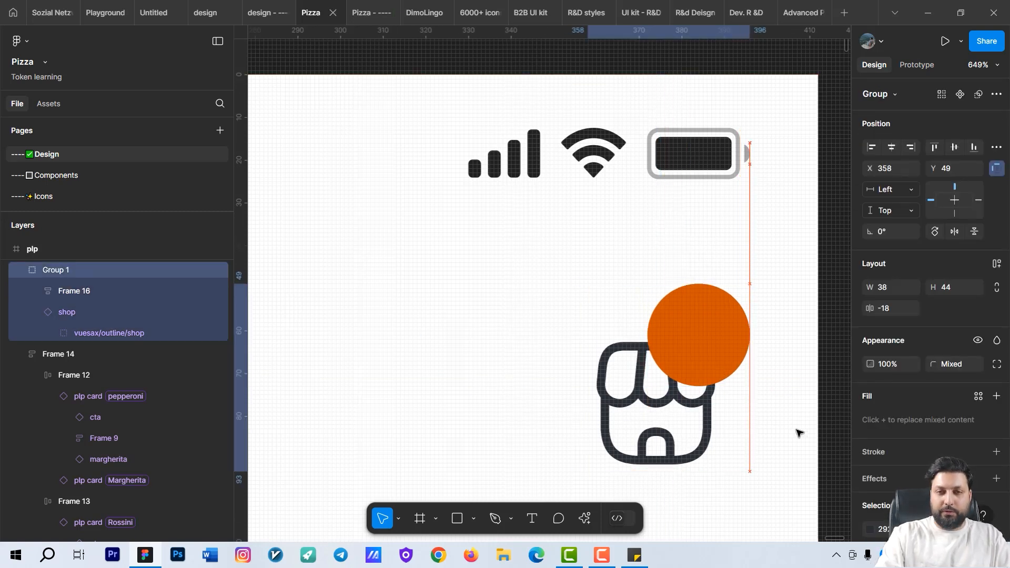
- Add a text layer reading 0 in the empty header area to the left of the shop icon
scroll(789, 426, "down", 5)
left_click(568, 362)
key("t")
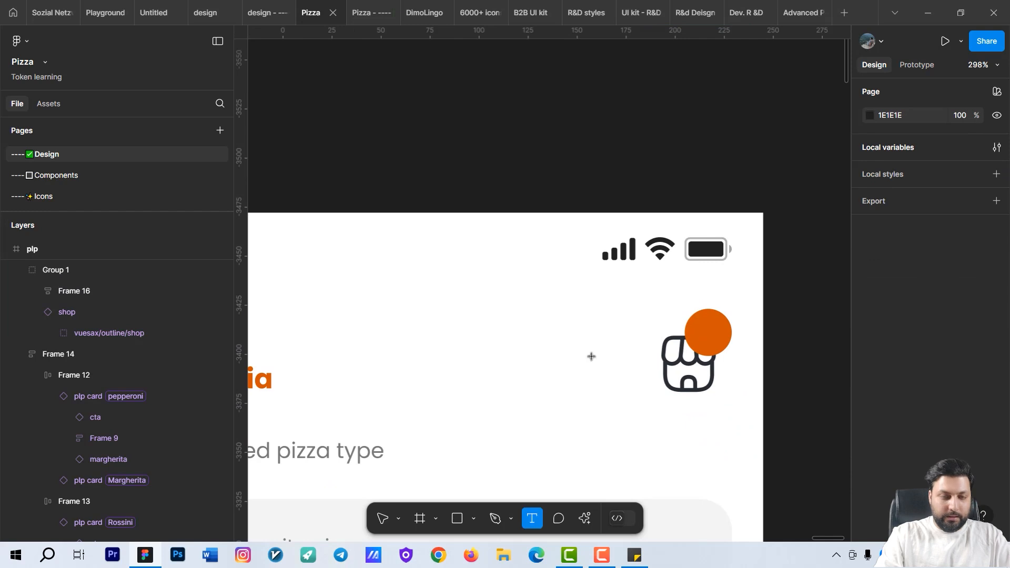
left_click(595, 364)
type("0")
key("Escape")
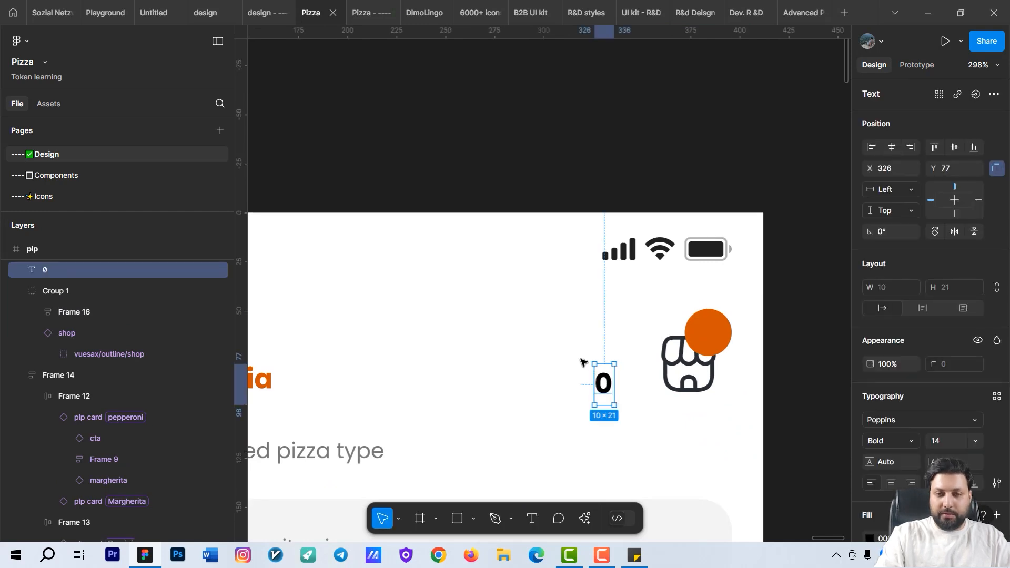
- Try to place the 0 text inside the orange circle's auto layout frame, and undo the placement
scroll(522, 374, "right", 2)
scroll(521, 375, "up", 4)
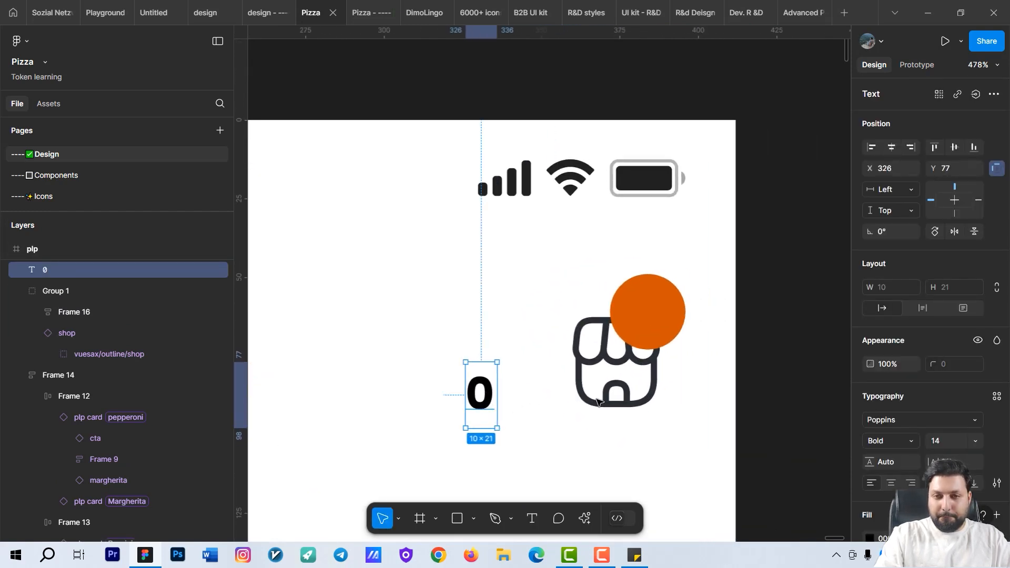
left_click_drag(489, 402, 648, 323)
scroll(664, 324, "down", 3)
scroll(664, 323, "right", 2)
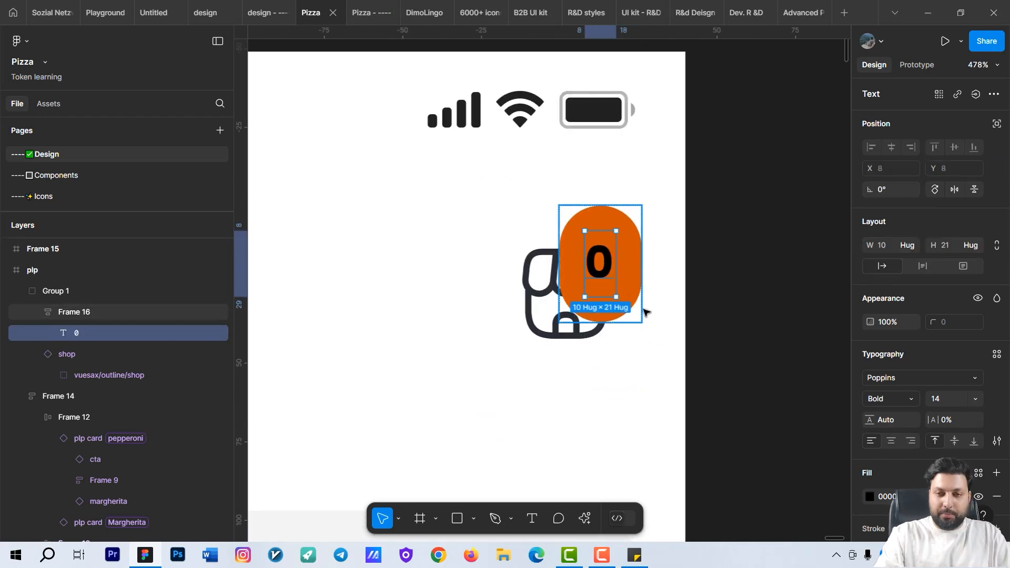
key("ctrl+z")
- Switch the orange circle frame's width and height from hugging its content to a fixed 24 × 24
left_click(595, 233)
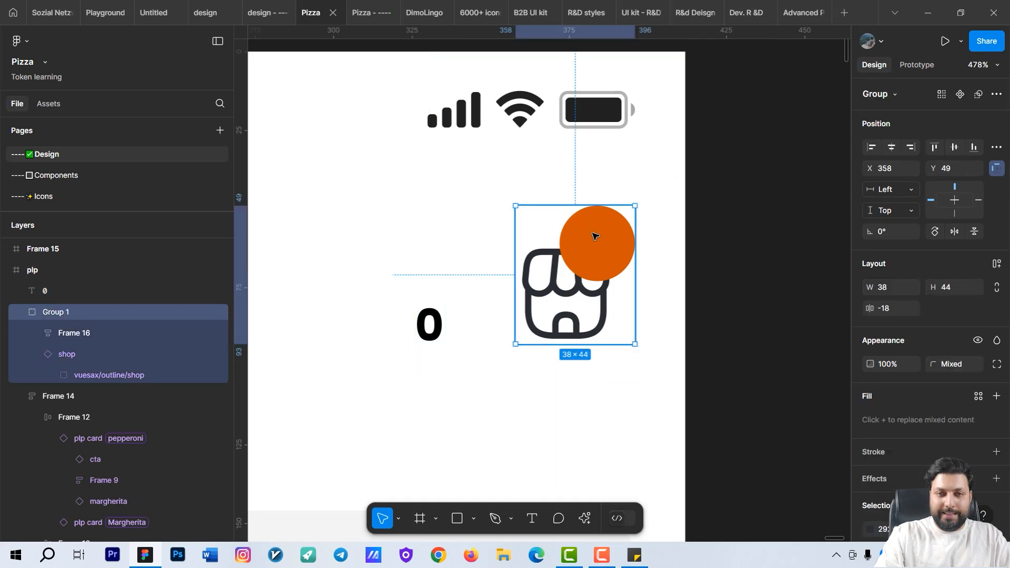
double_click(594, 236)
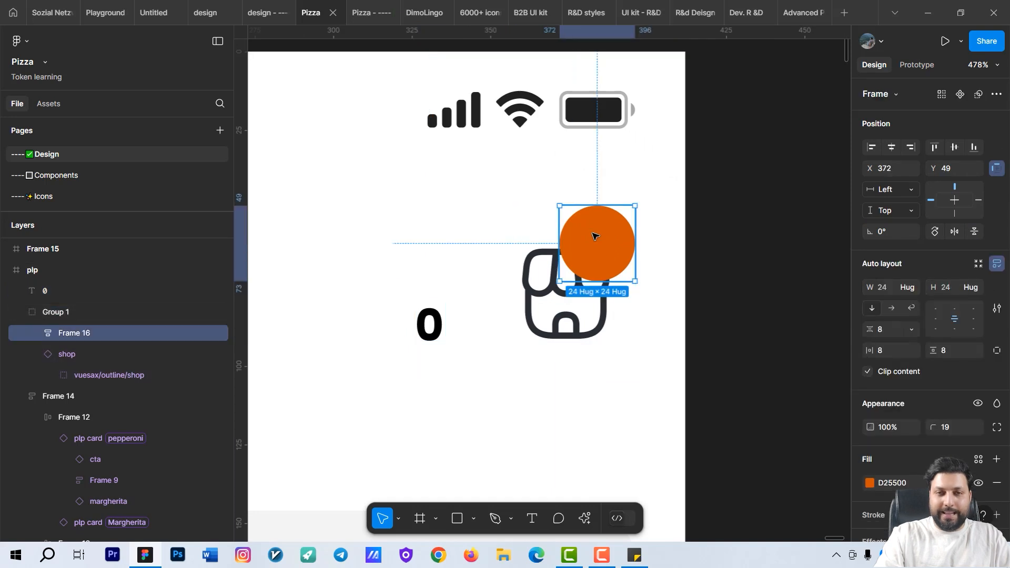
left_click(914, 289)
left_click(923, 273)
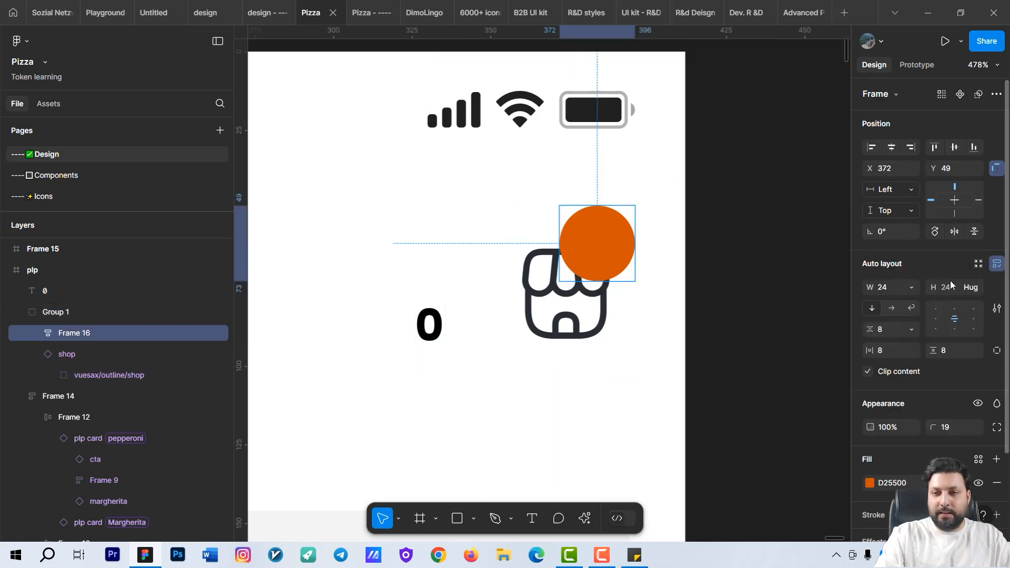
left_click(973, 289)
left_click(940, 271)
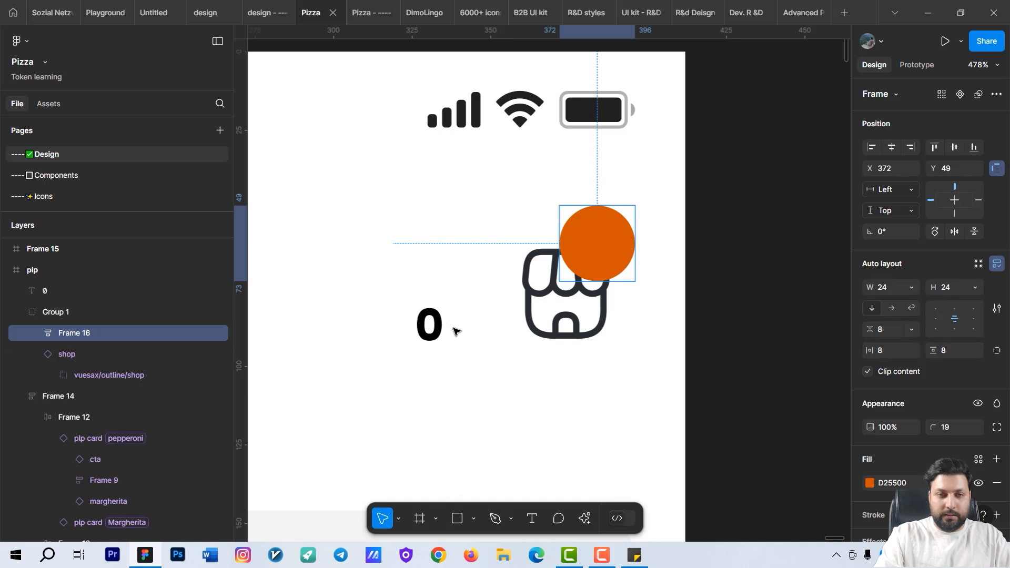
- Set the standalone 0 text beside the shop icon to Poppins Medium weight, size 11
left_click(443, 330)
left_click(948, 443)
type("12")
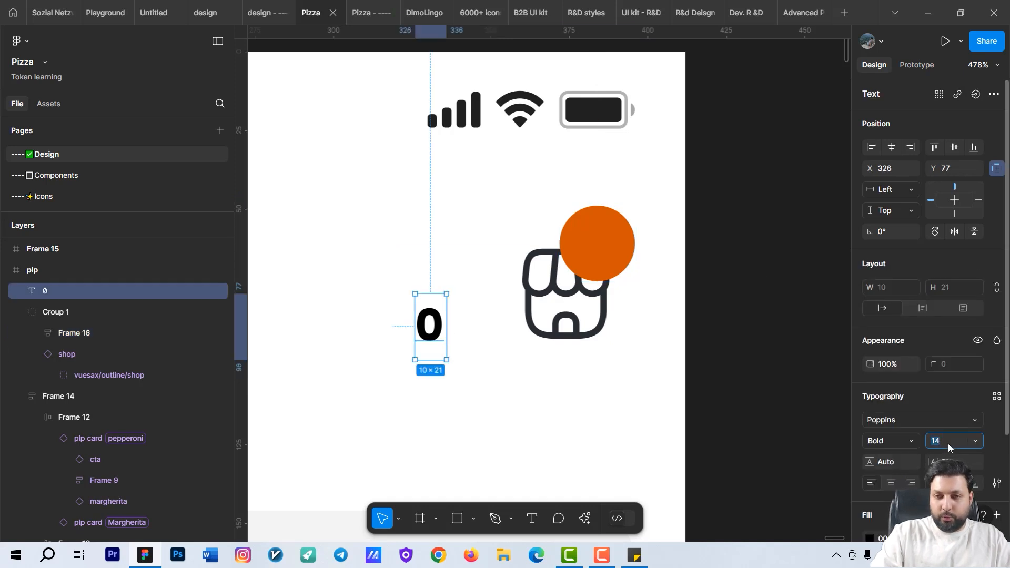
key("Return")
left_click(894, 441)
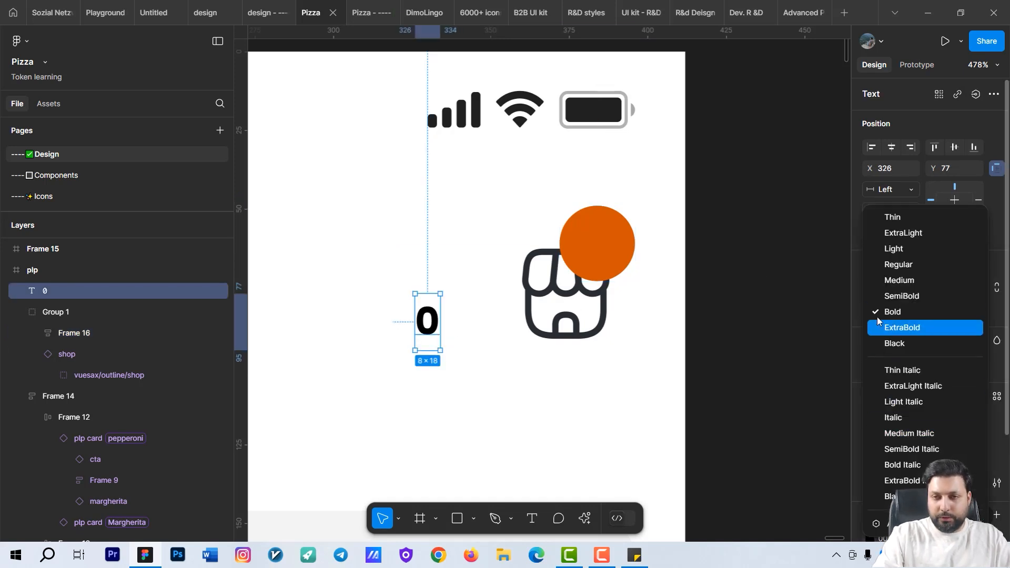
left_click(907, 268)
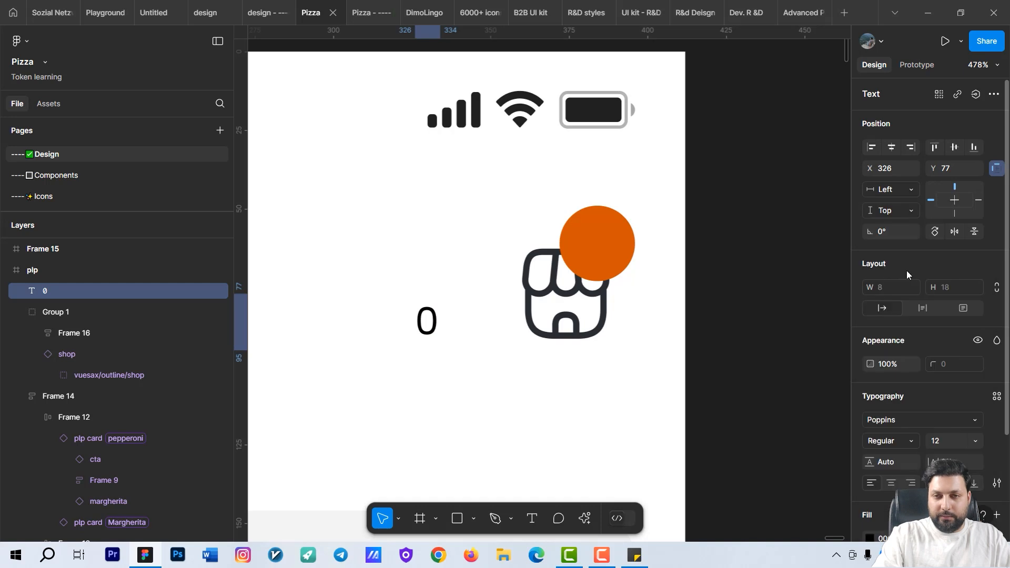
left_click(916, 441)
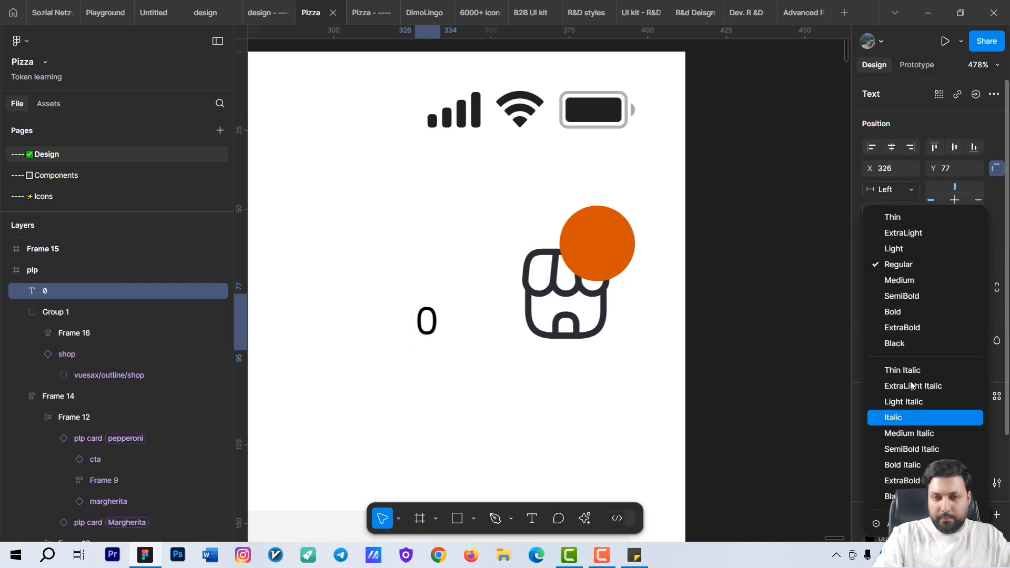
left_click(917, 280)
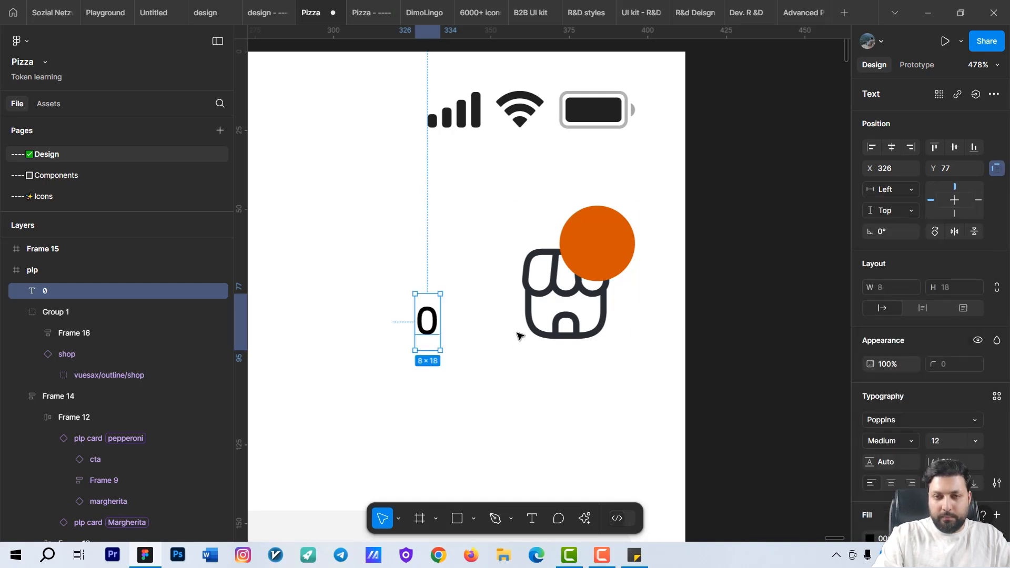
left_click(939, 440)
key("BackSpace")
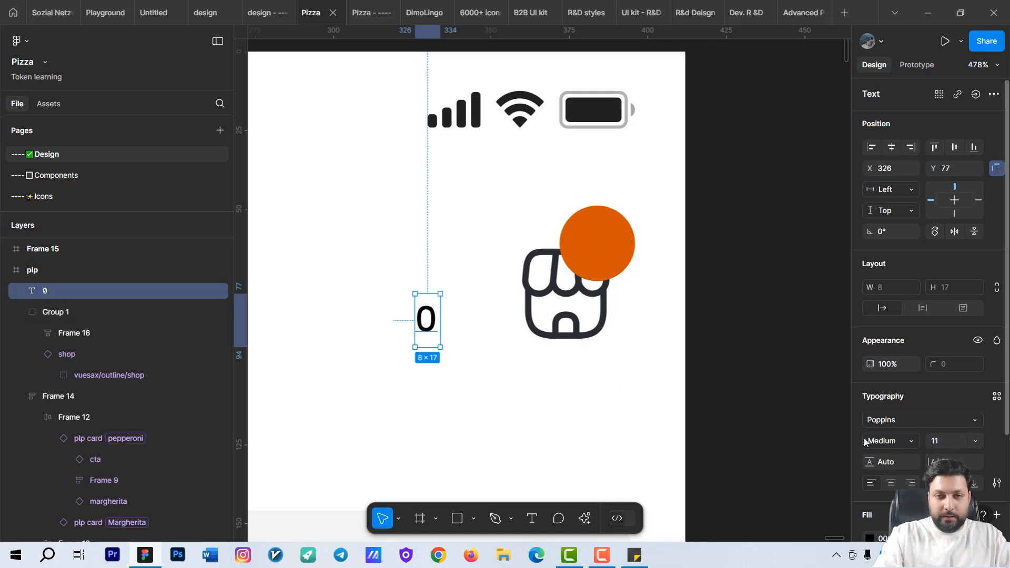
left_click(408, 409)
- Move the 0 text from the empty header area into the orange circle frame
left_click(426, 318)
key("Delete")
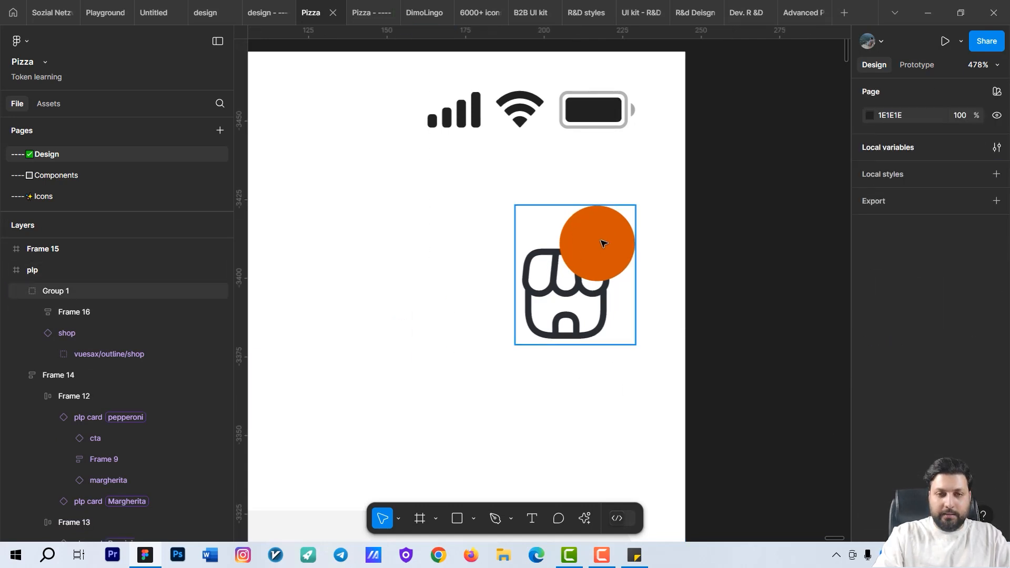
double_click(602, 242)
key("ctrl+v")
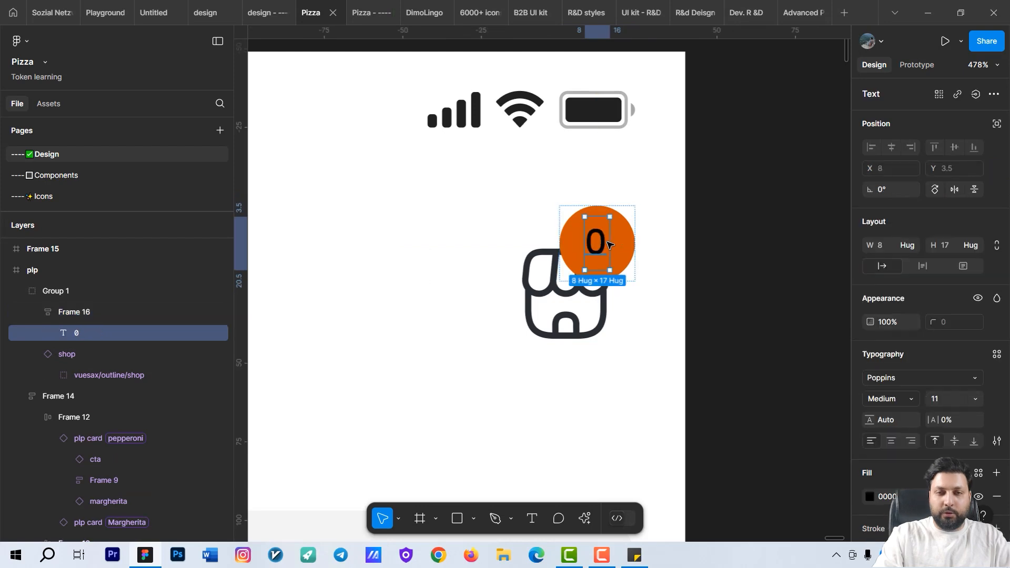
left_click(673, 279)
- Try the three-digit number 110 in the badge text and restore it to 0
scroll(628, 266, "up", 4)
double_click(567, 236)
double_click(566, 235)
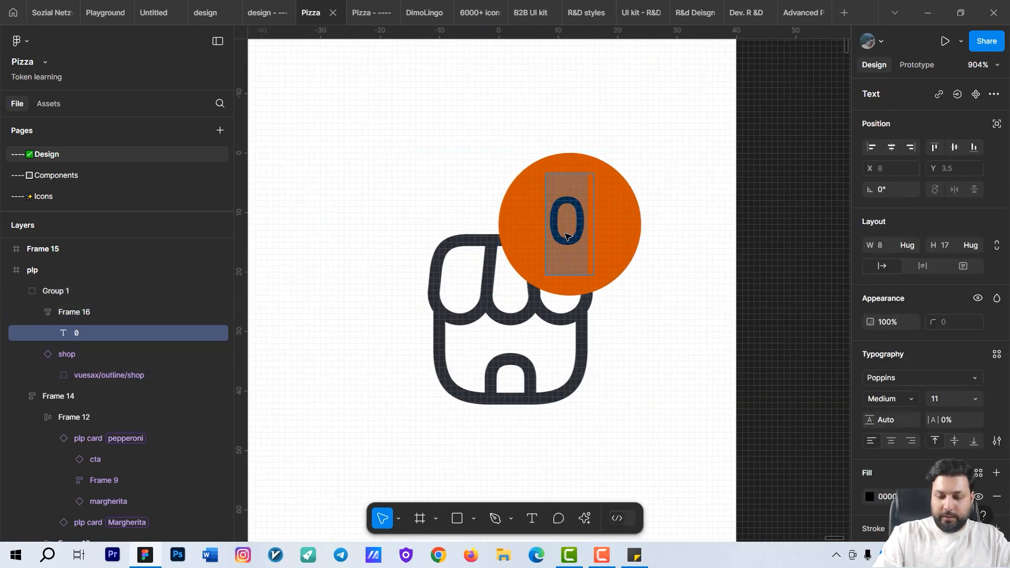
left_click(566, 235)
type("11")
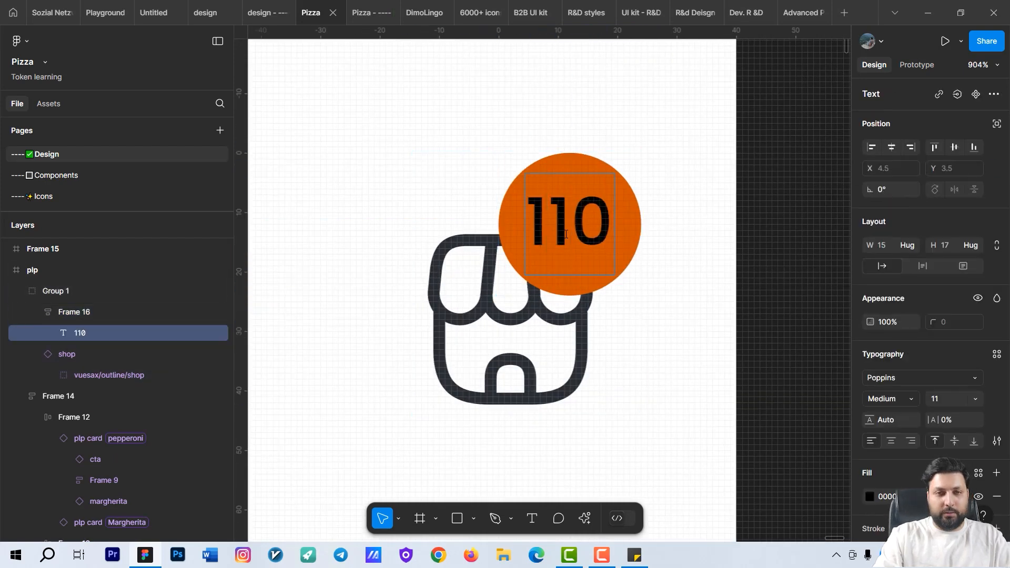
key("BackSpace")
key("BackSpace")
key("Escape")
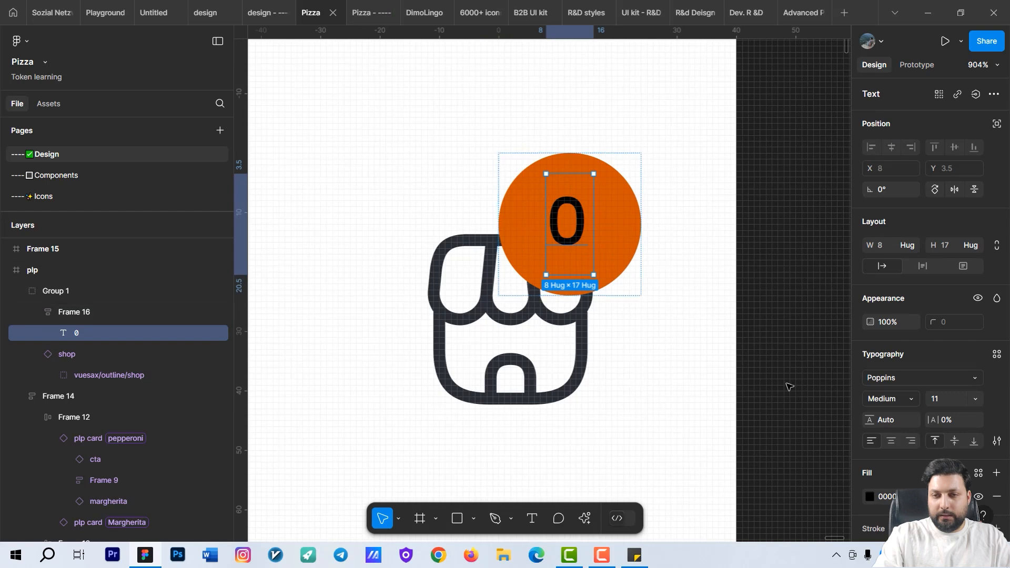
- Change the badge number's fill to white and view the badge in the prototype preview
left_click(870, 496)
left_click_drag(759, 283, 599, 99)
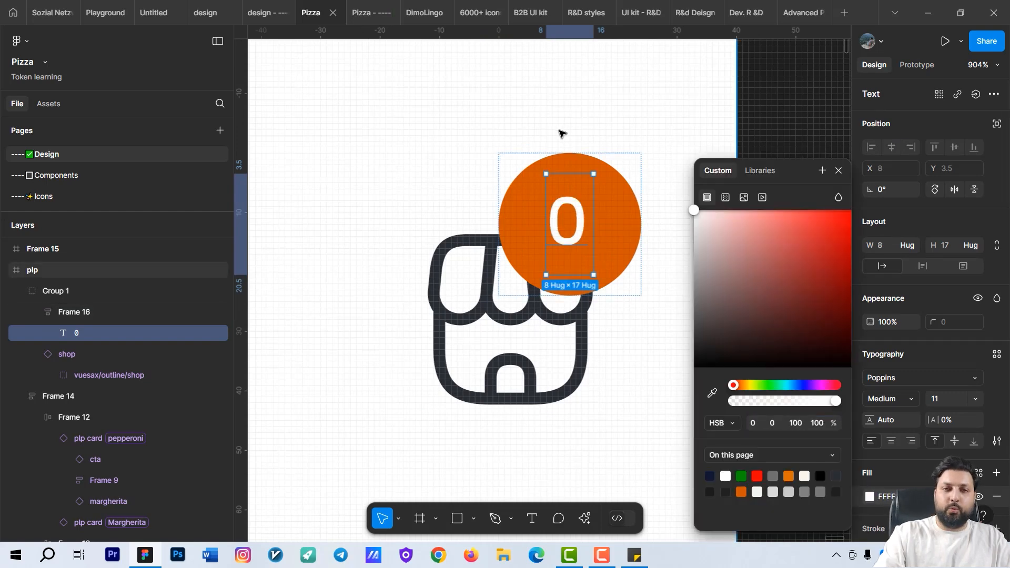
scroll(579, 255, "down", 5)
left_click(619, 282)
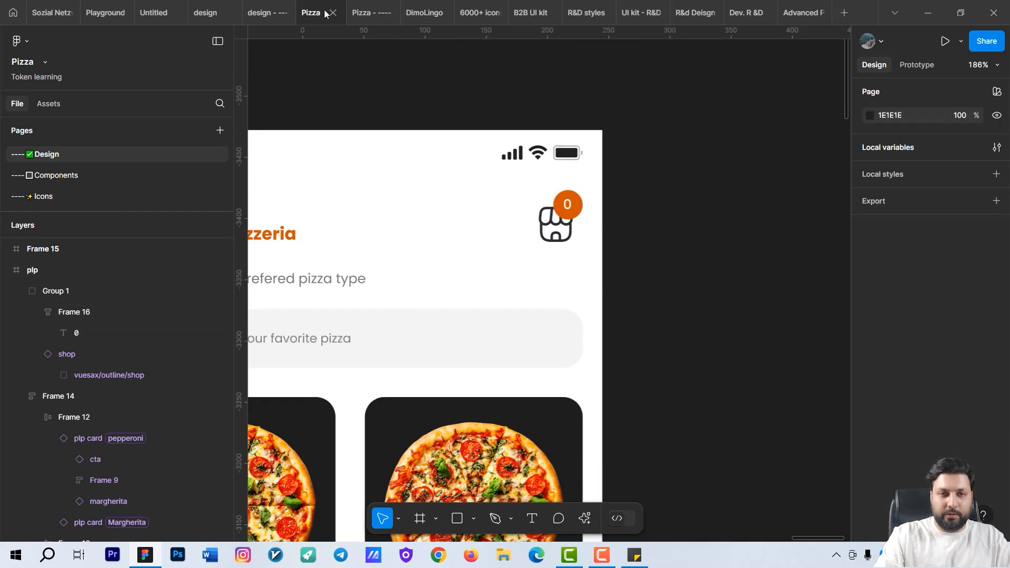
left_click(370, 13)
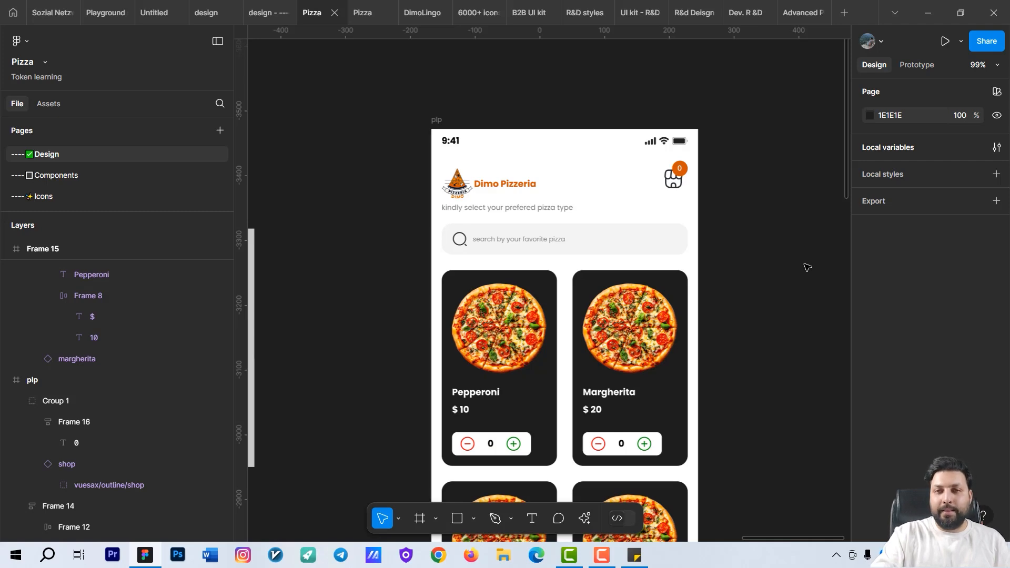
- Create a new local variable collection named cart
left_click(996, 148)
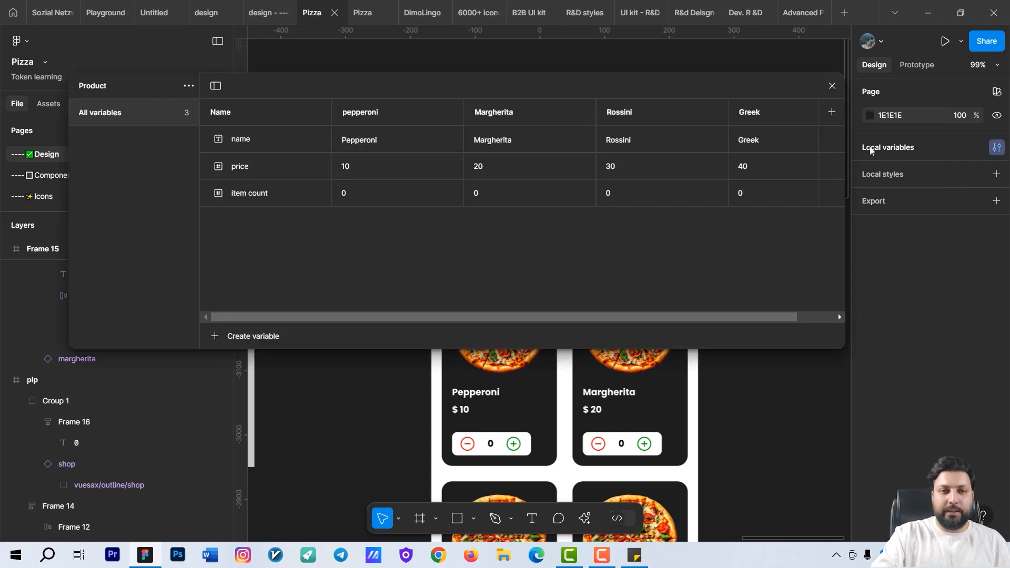
left_click(188, 87)
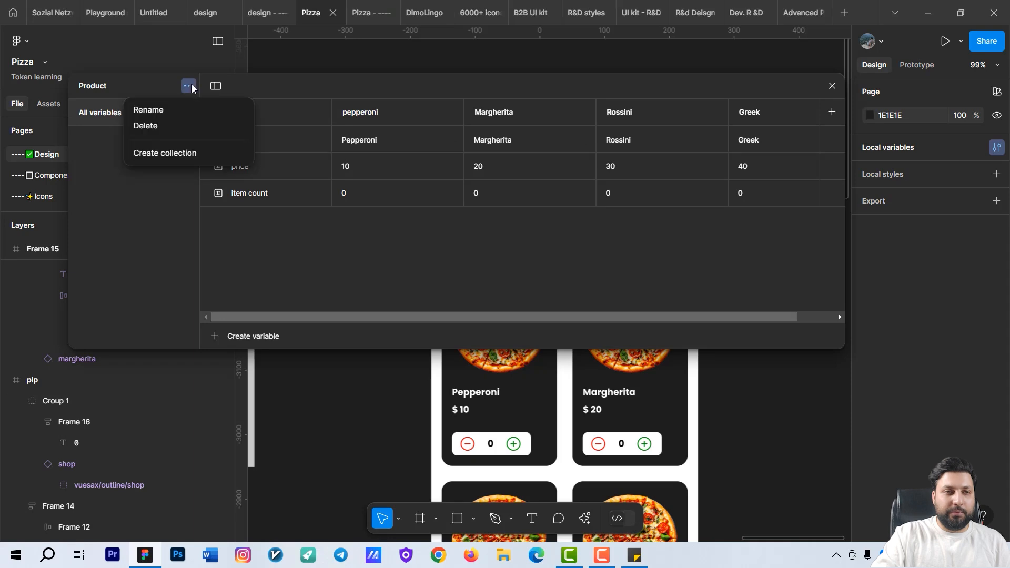
left_click(186, 154)
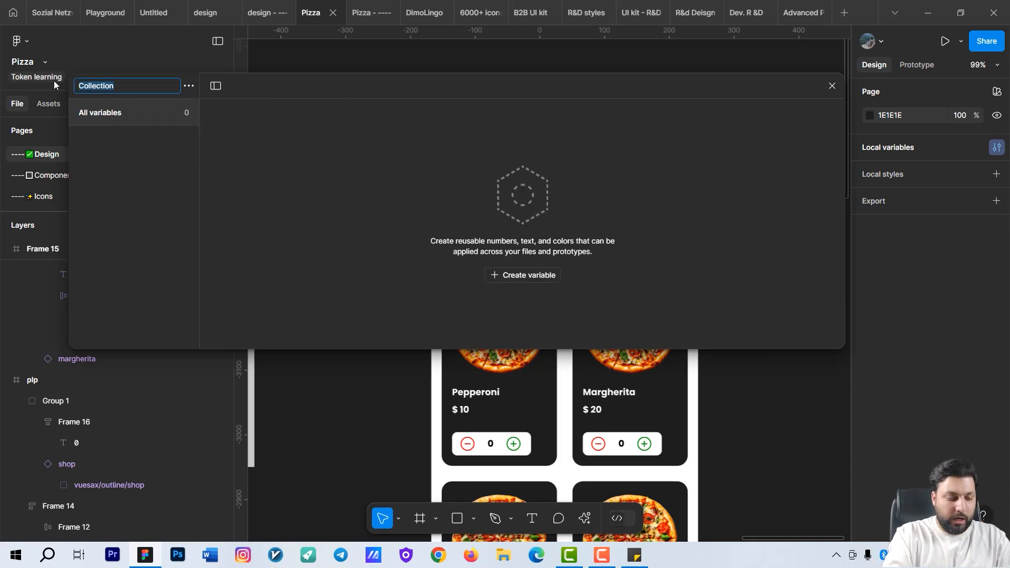
type("cart")
key("Return")
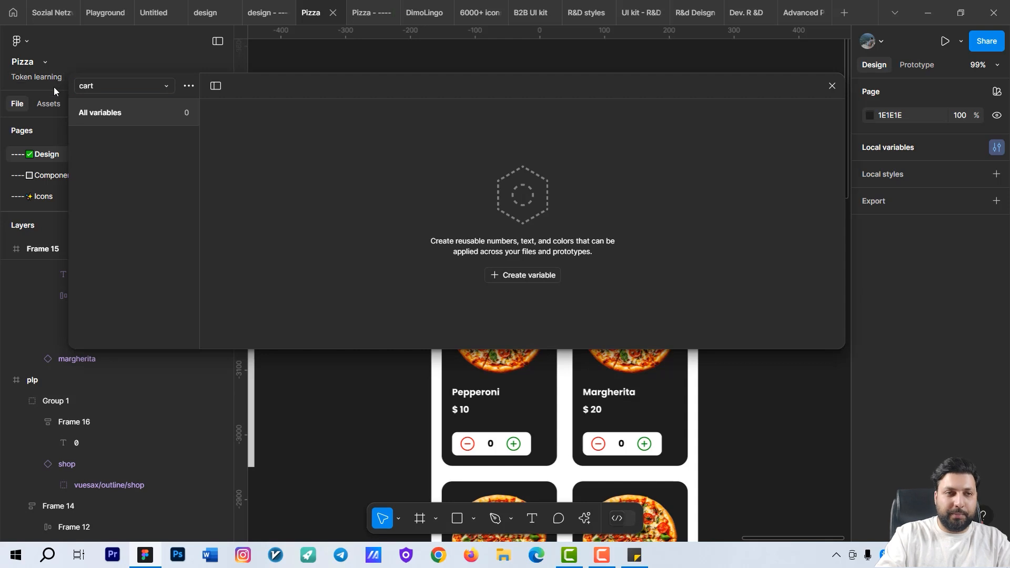
- Add a number variable named card count to the cart collection
left_click(509, 276)
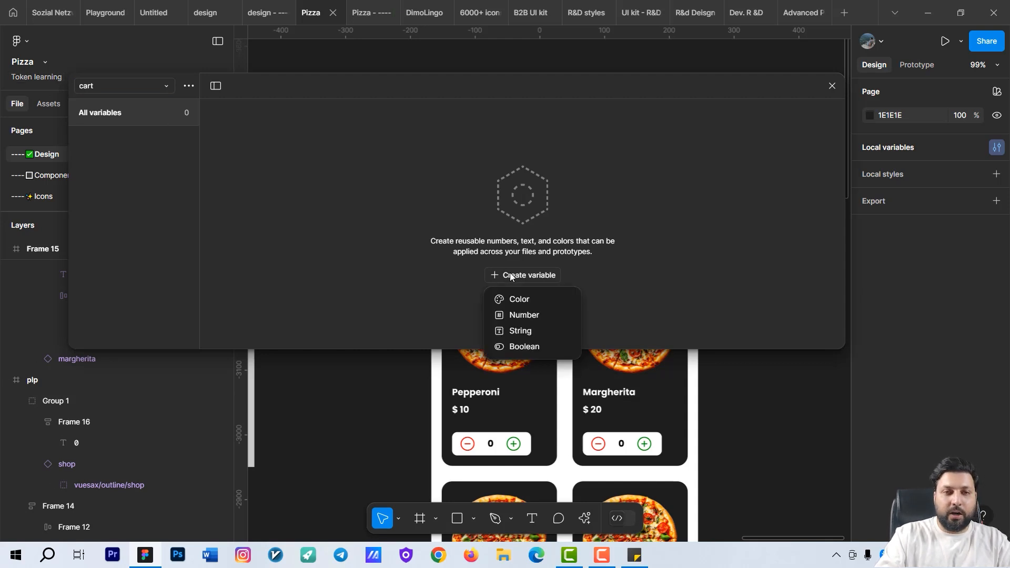
left_click(544, 318)
type("card count")
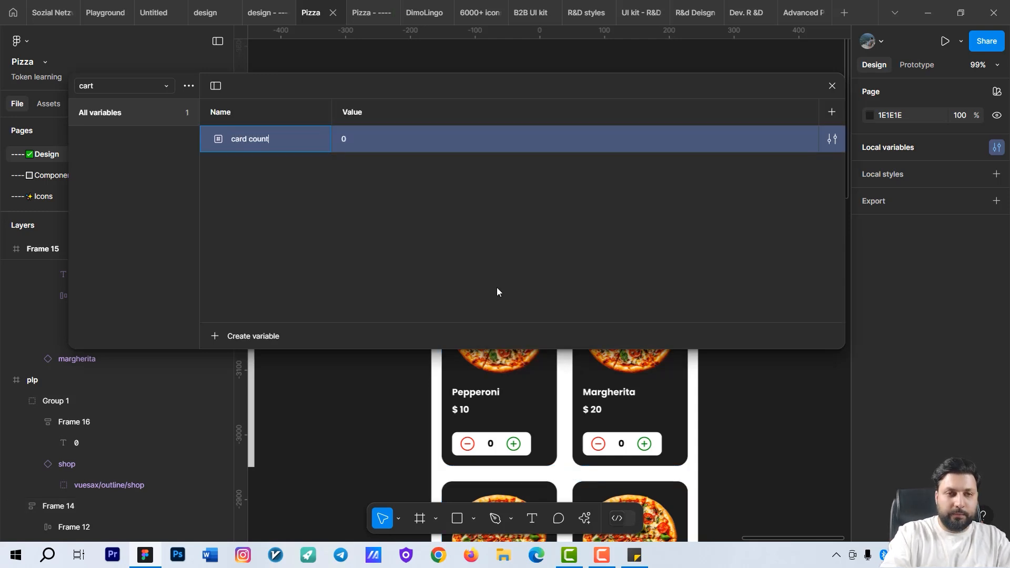
key("Return")
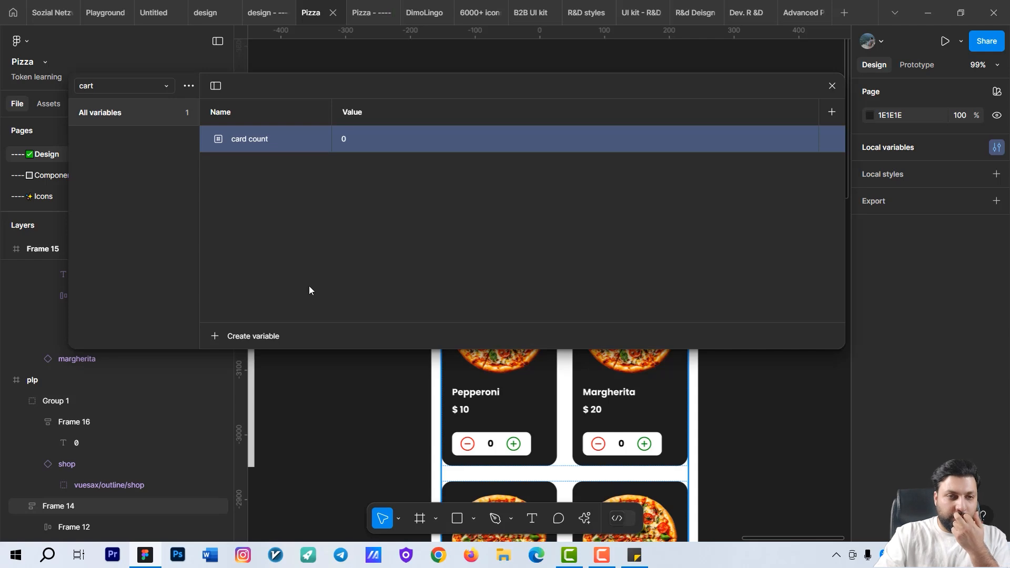
- Duplicate the card count variable, name the copy total, and close the variables window
left_click(267, 147)
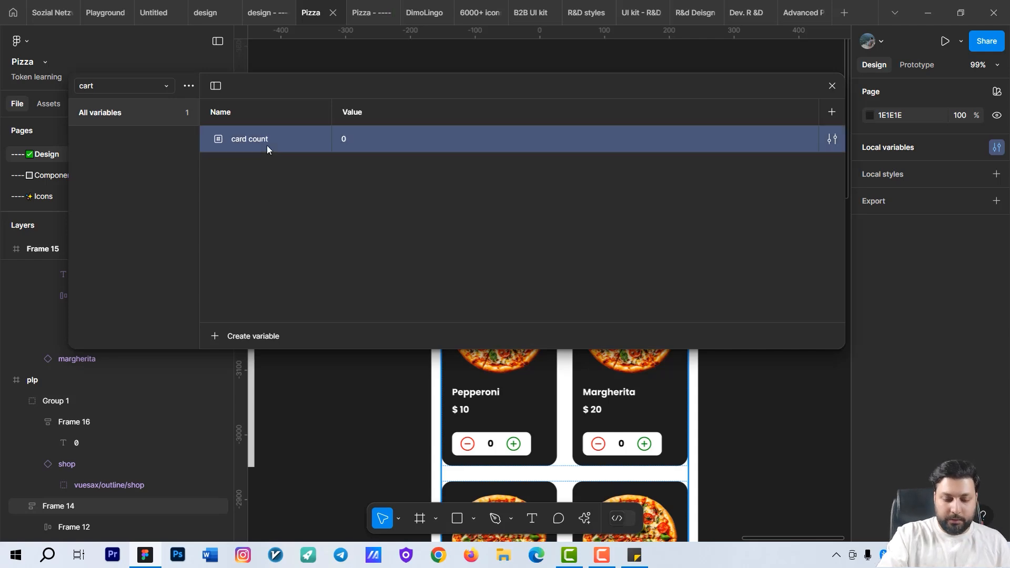
key("ctrl+d")
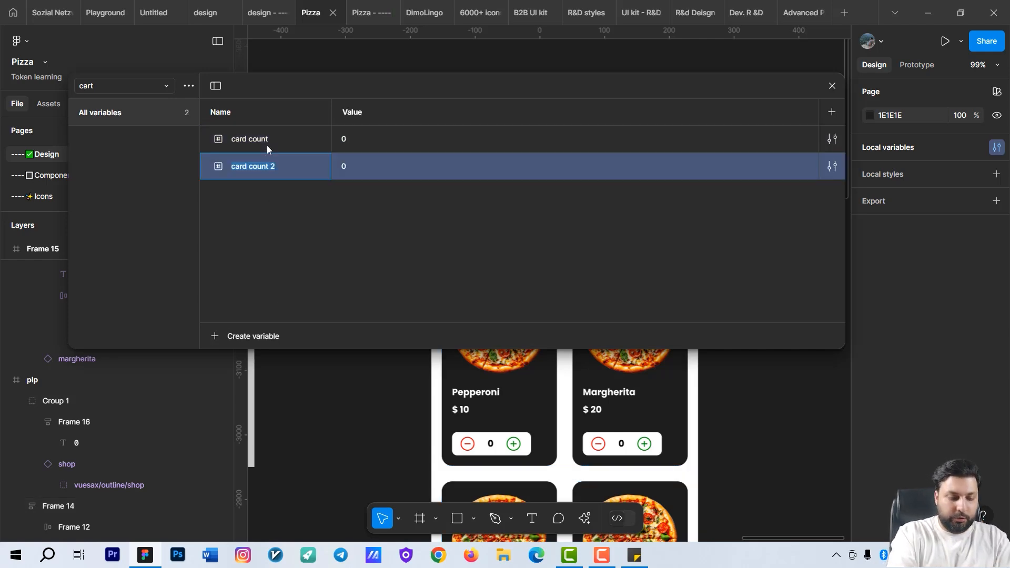
type("total")
key("Return")
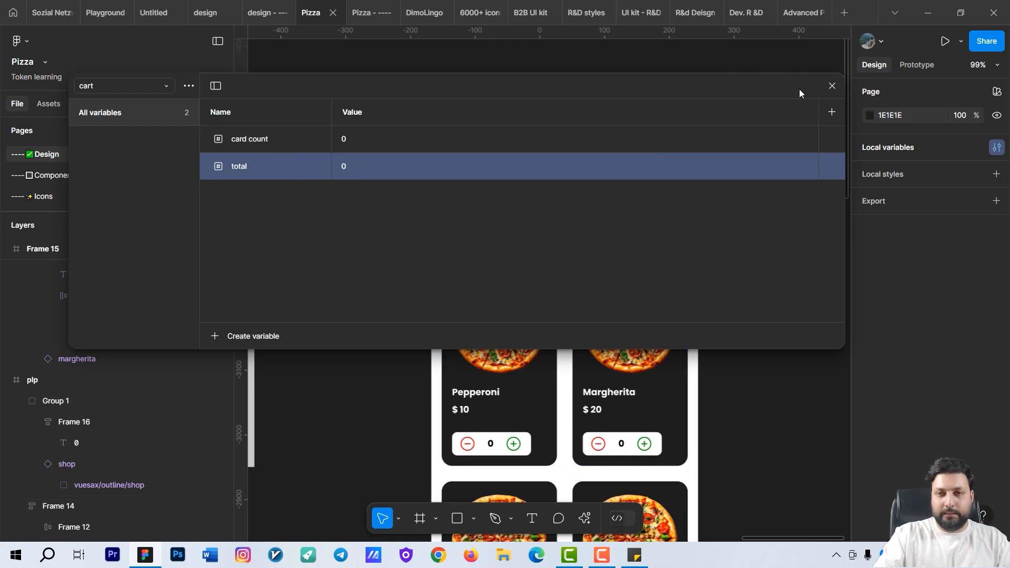
left_click(833, 86)
- Select the plus icon in the standalone counter component beside the pizza card component in Frame 15
scroll(523, 176, "left", 5)
scroll(523, 176, "down", 3)
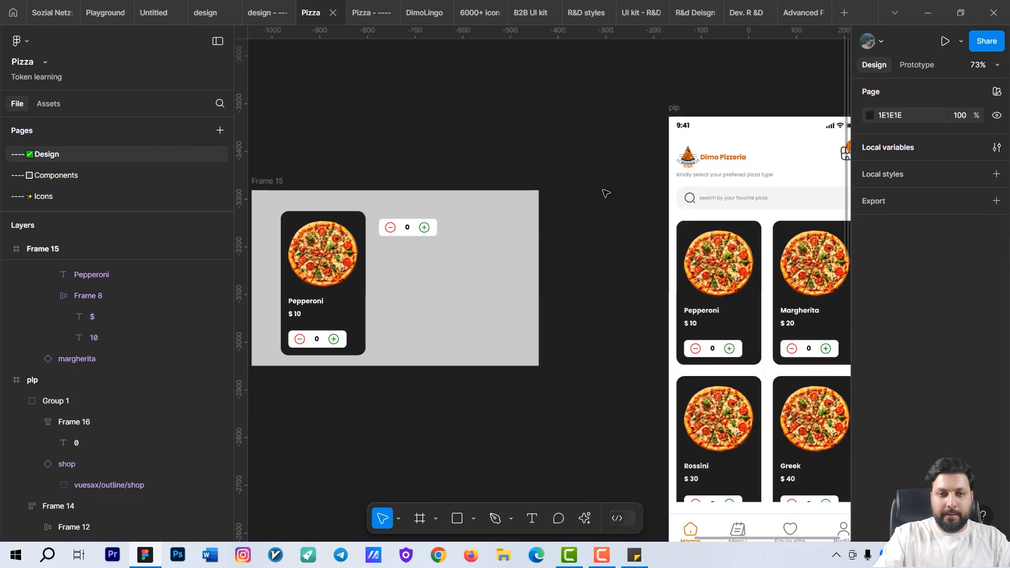
scroll(604, 194, "left", 5)
scroll(564, 219, "up", 5)
left_click(496, 208)
left_click(496, 208)
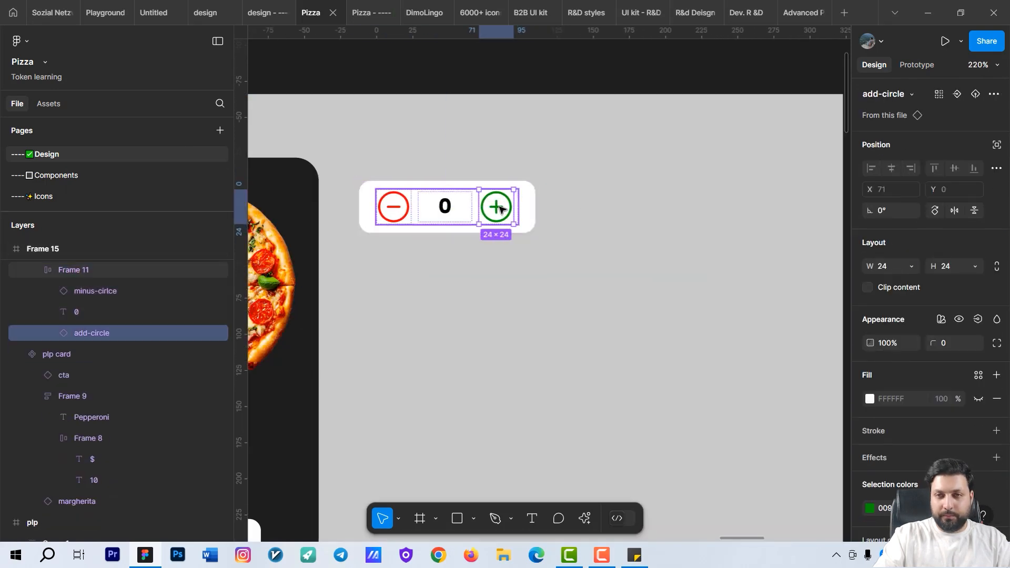
- Test the counters in the prototype preview by adding two Pepperoni and two Margherita pizzas
scroll(636, 219, "down", 8)
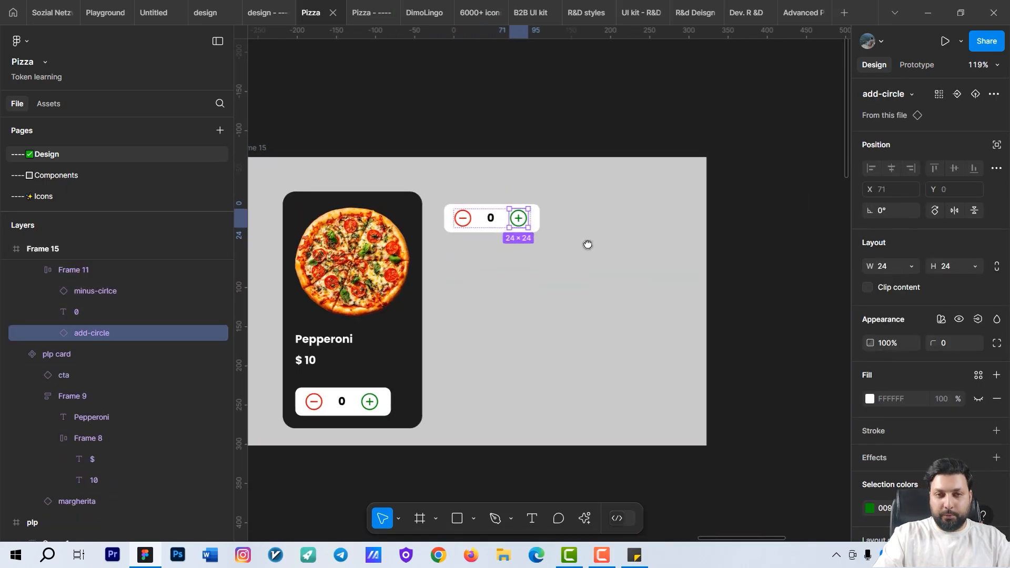
scroll(547, 247, "right", 3)
scroll(594, 258, "up", 3)
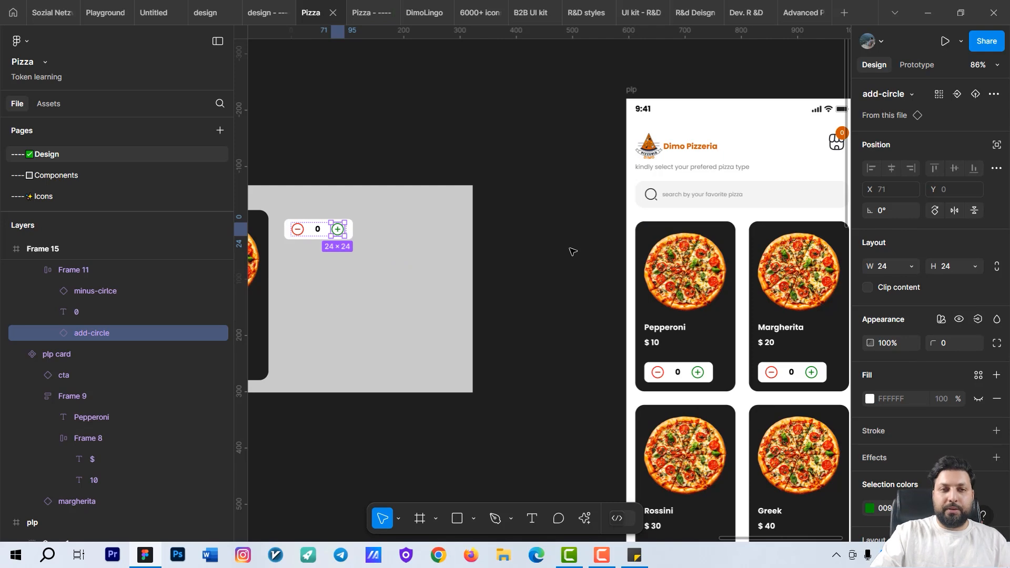
left_click(372, 11)
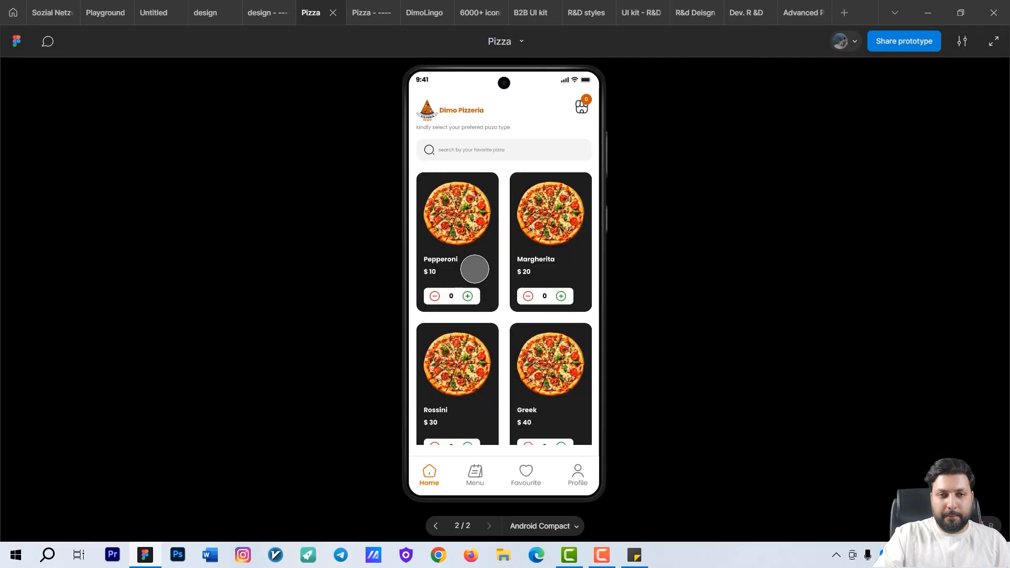
left_click(473, 294)
left_click(473, 294)
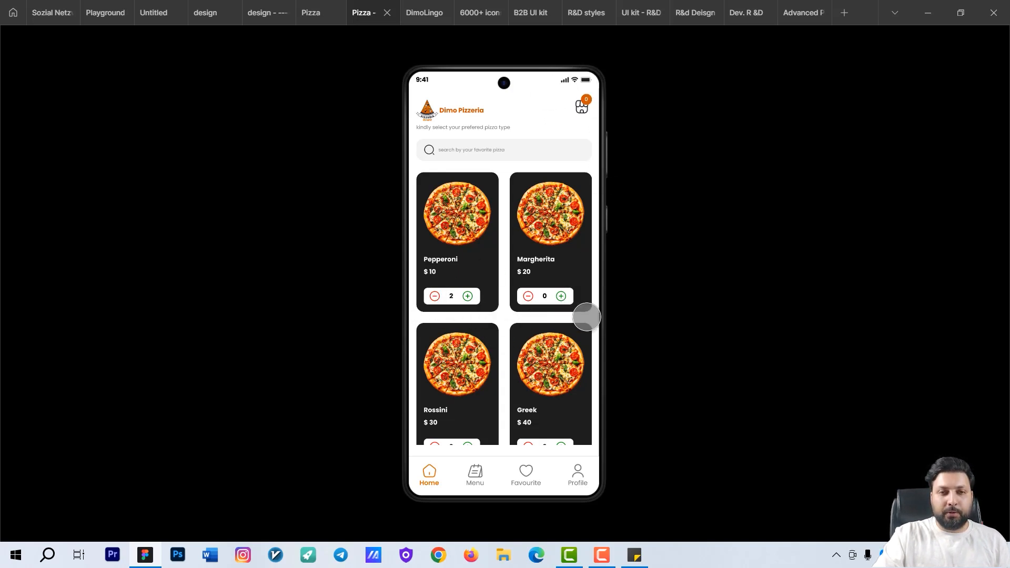
left_click(564, 298)
left_click(564, 298)
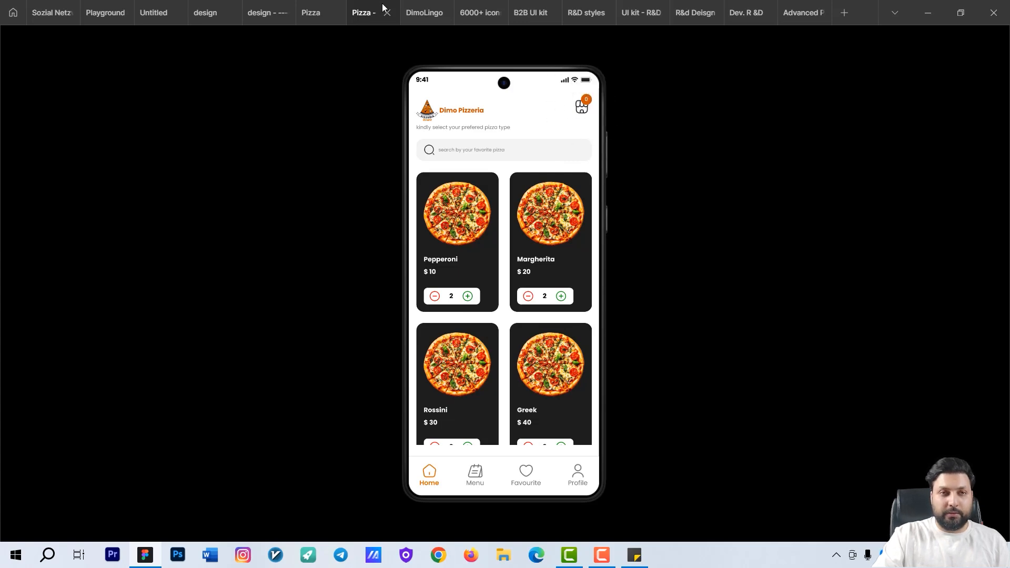
- Return to the design file and add a second Set variable action targeting card count to the counter plus icon's tap interaction
left_click(310, 8)
scroll(403, 226, "up", 5)
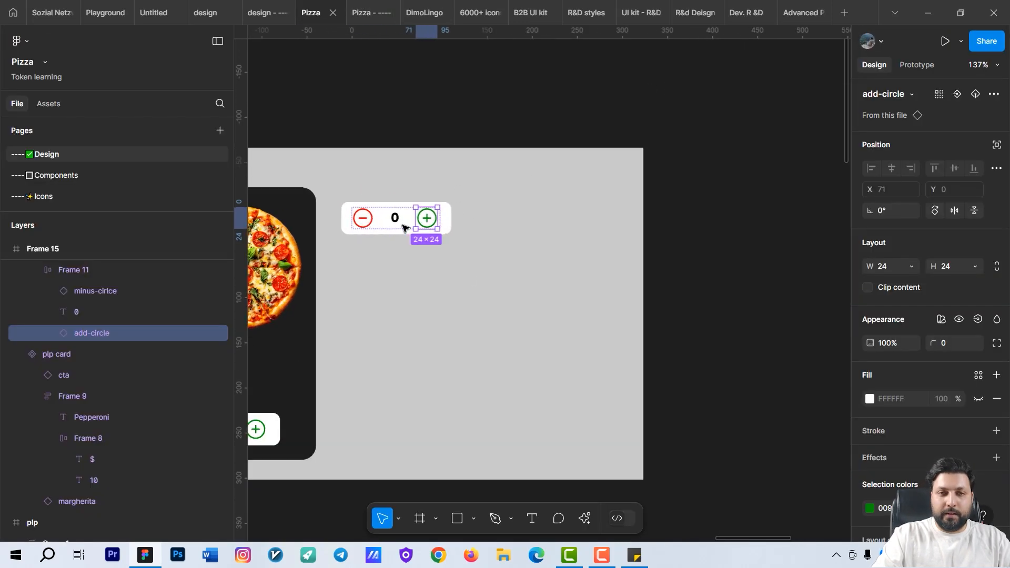
left_click(917, 64)
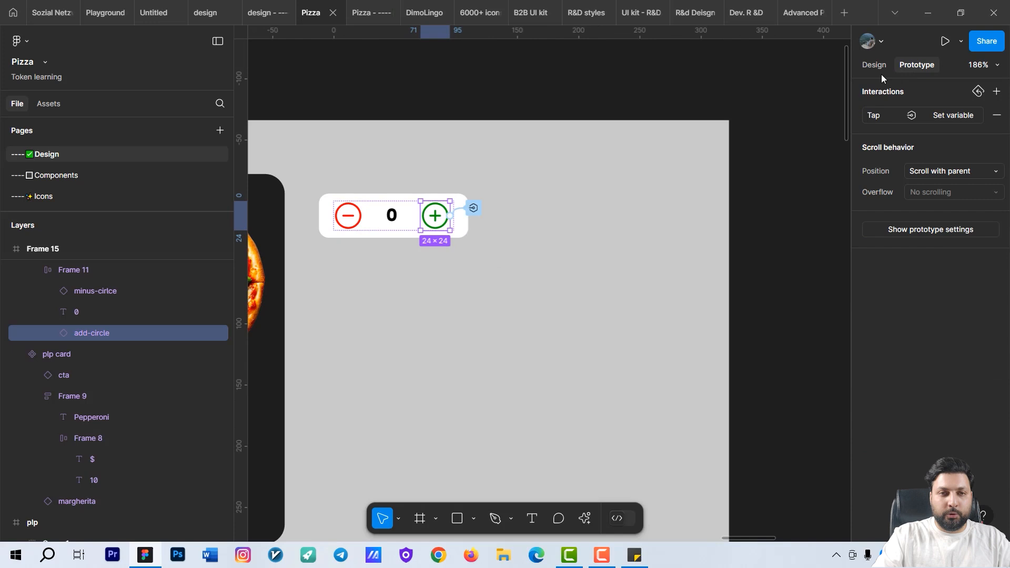
left_click(461, 209)
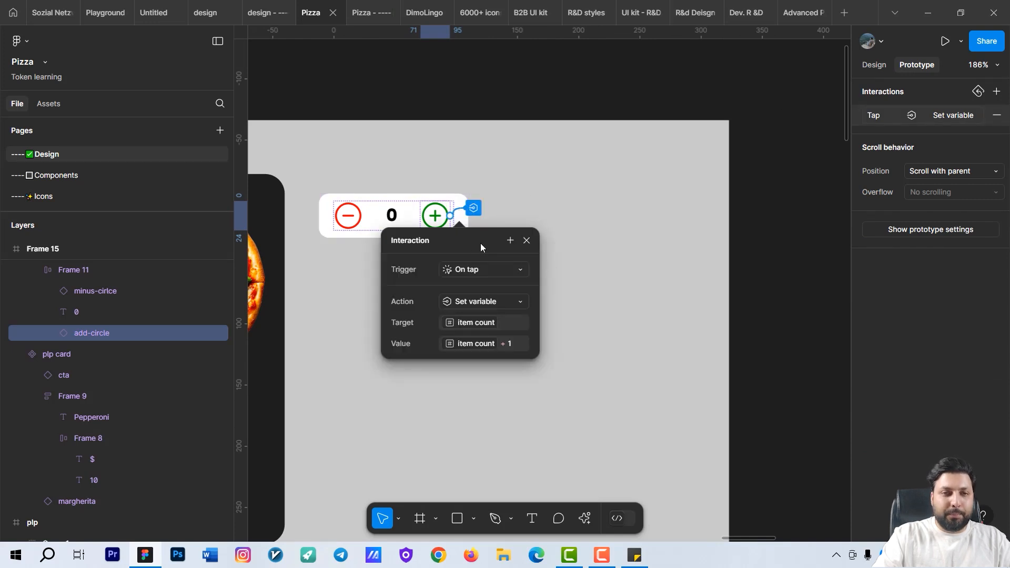
left_click(511, 241)
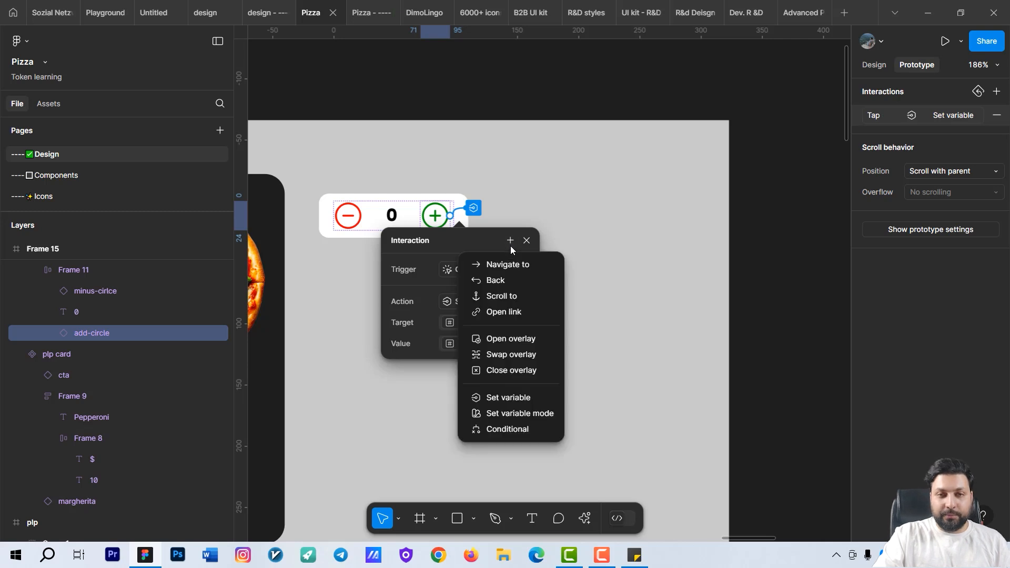
left_click(533, 398)
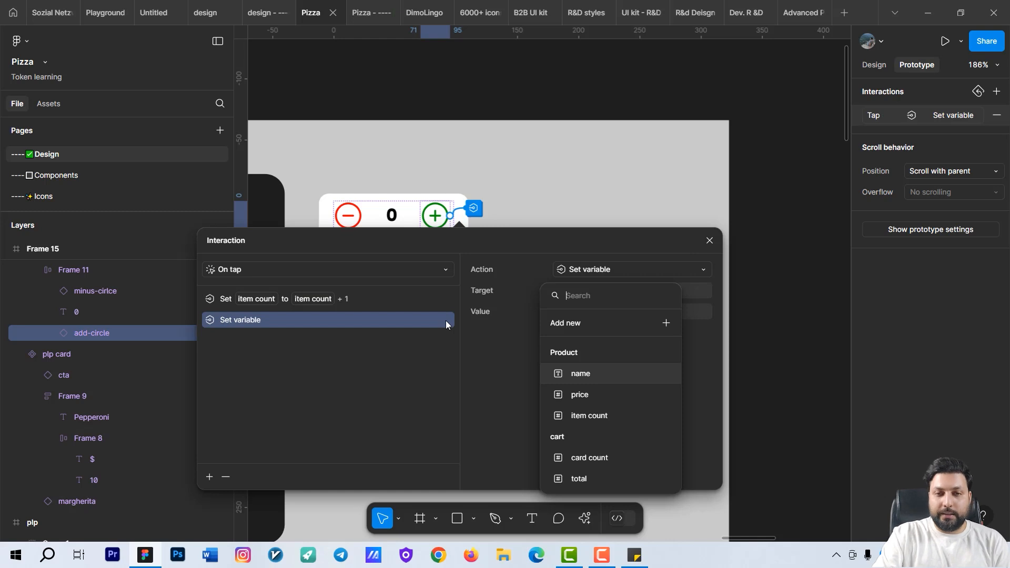
left_click(628, 457)
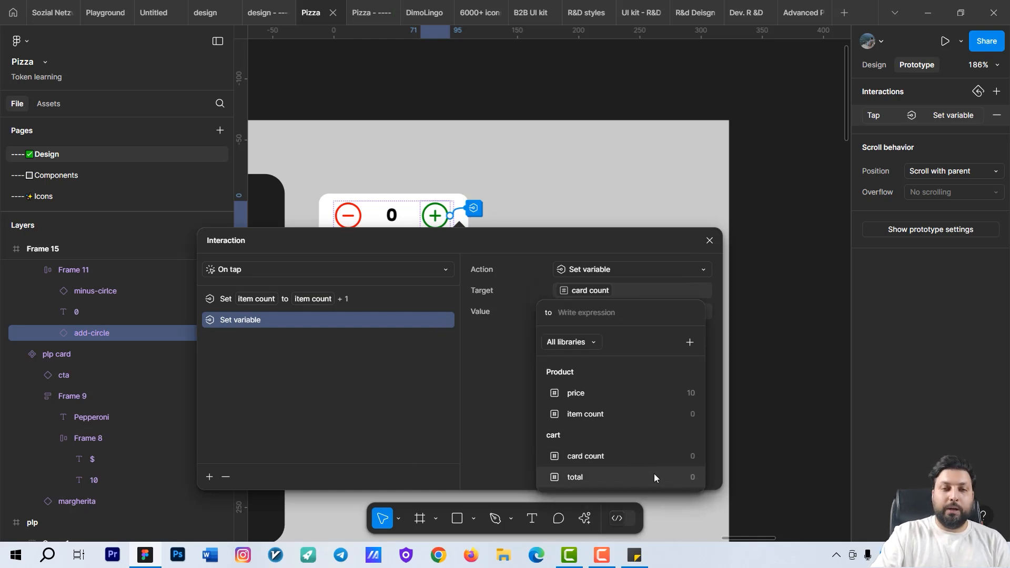
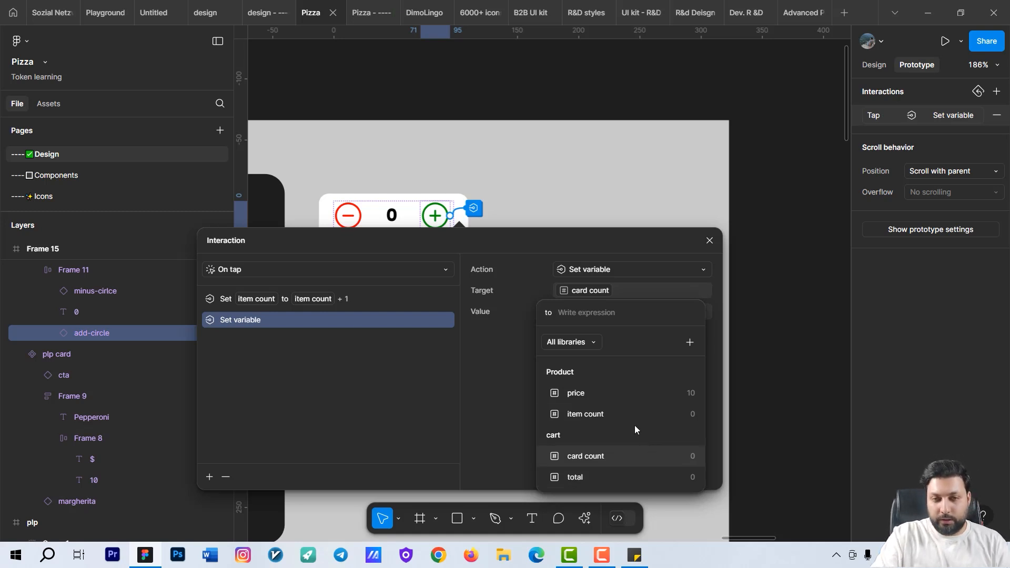
- Build the card count value expression as the sum of four item count variables
left_click(618, 414)
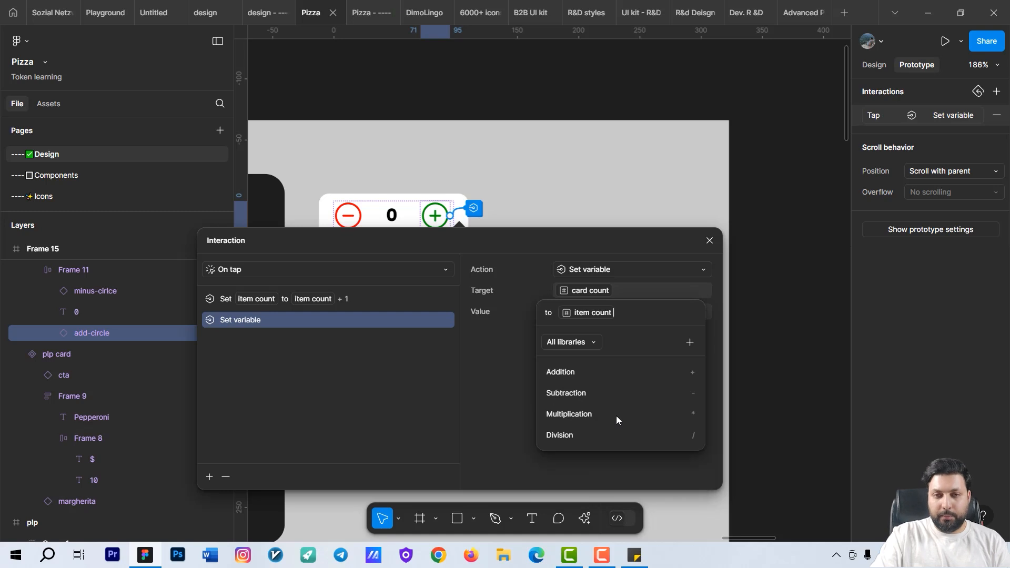
type("+")
left_click(623, 414)
type("+")
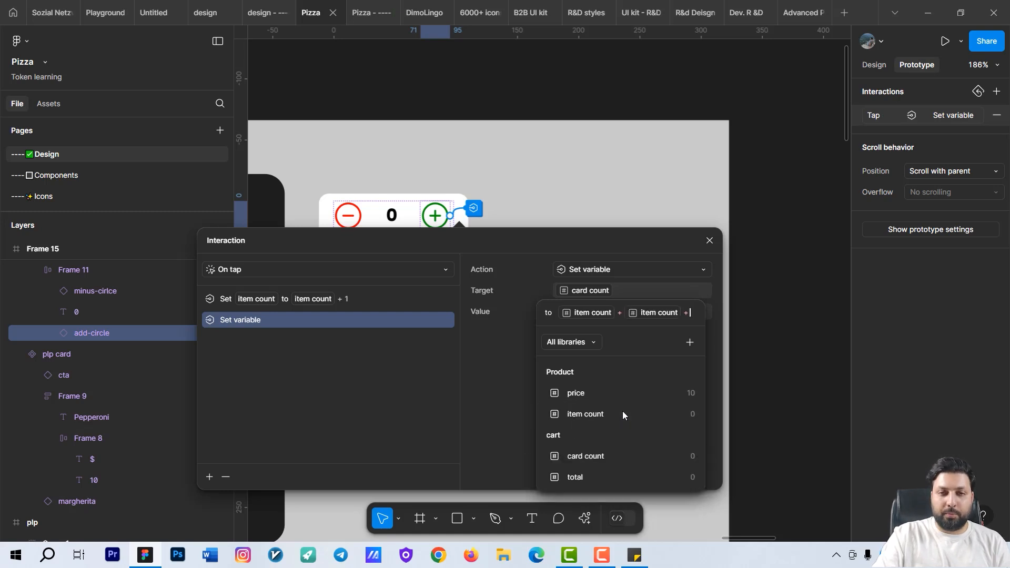
left_click(623, 412)
type("+")
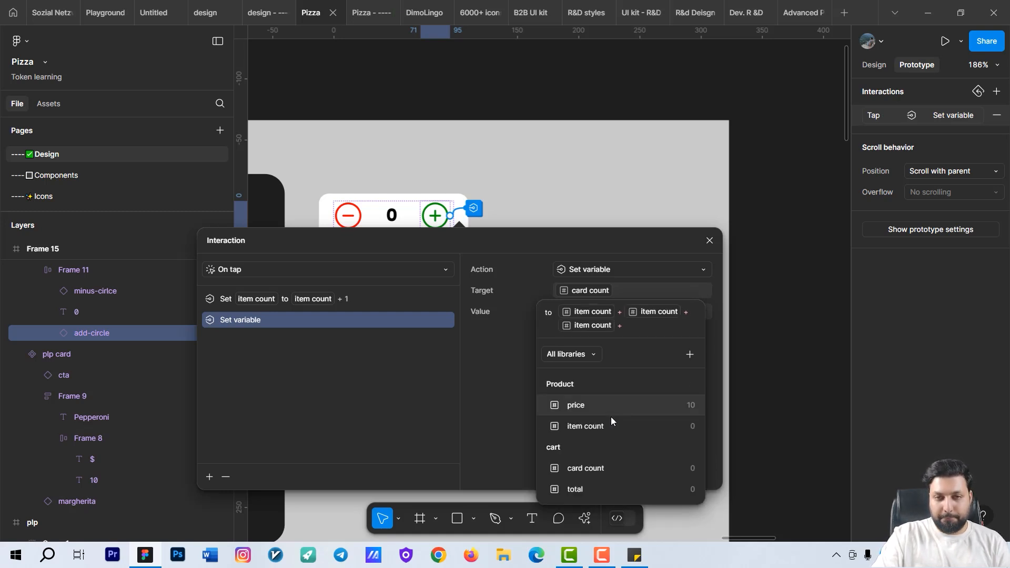
left_click(607, 424)
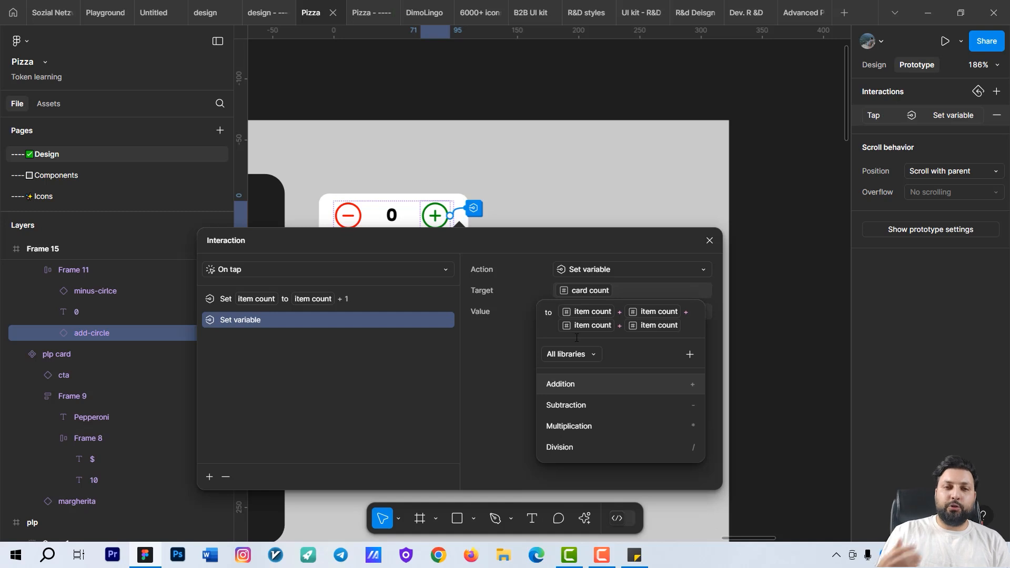
- Assign the four item count terms the modes pepperoni, Margherita, Rossini and Greek, and close the interaction settings
left_click(592, 313)
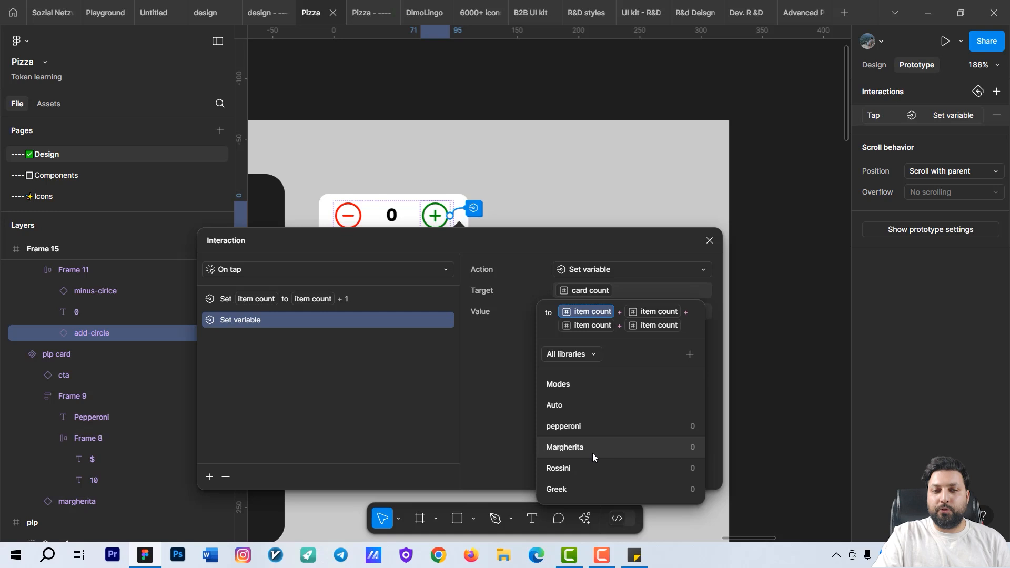
left_click(590, 425)
left_click(584, 327)
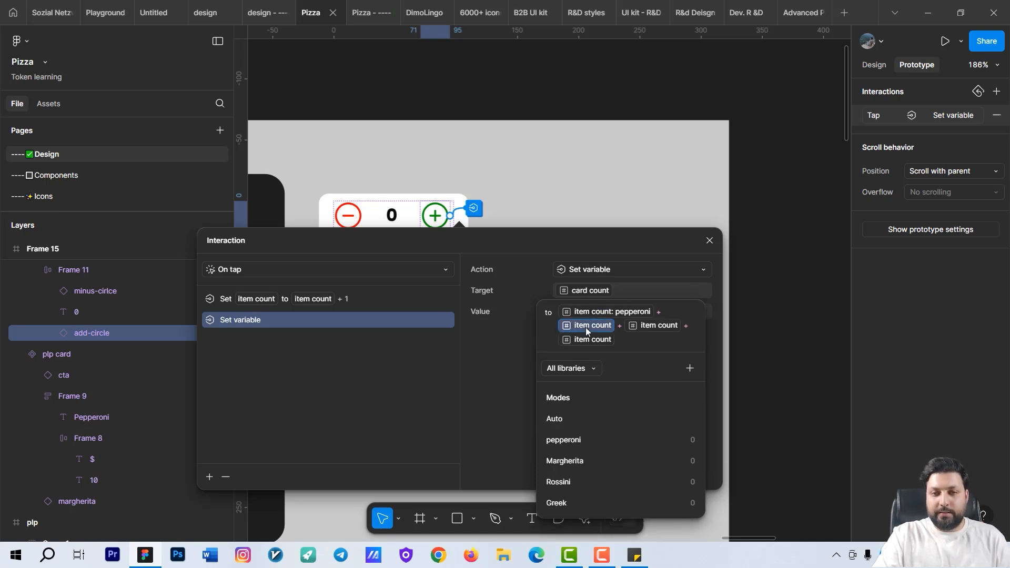
left_click(585, 460)
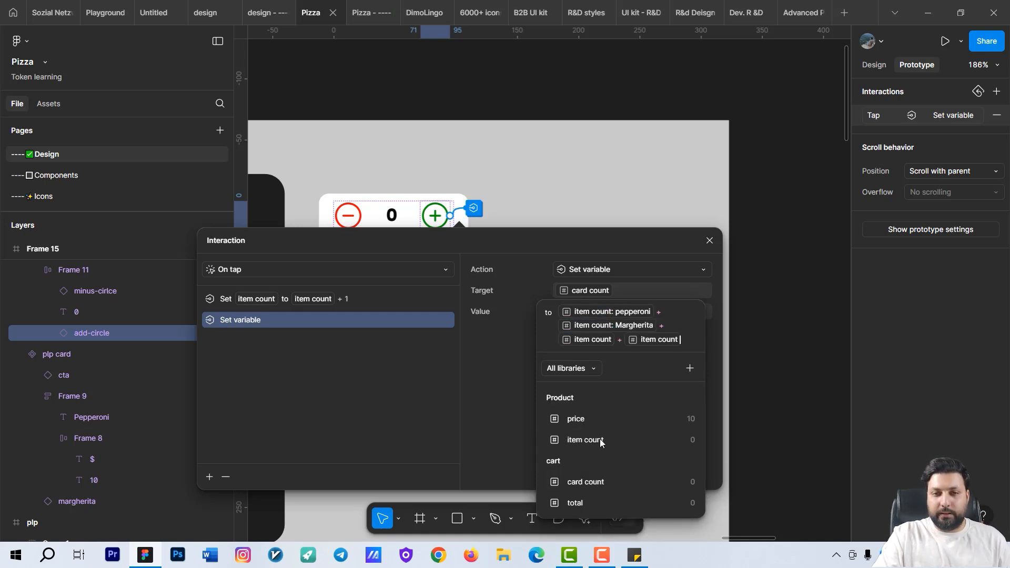
left_click(592, 339)
left_click(581, 490)
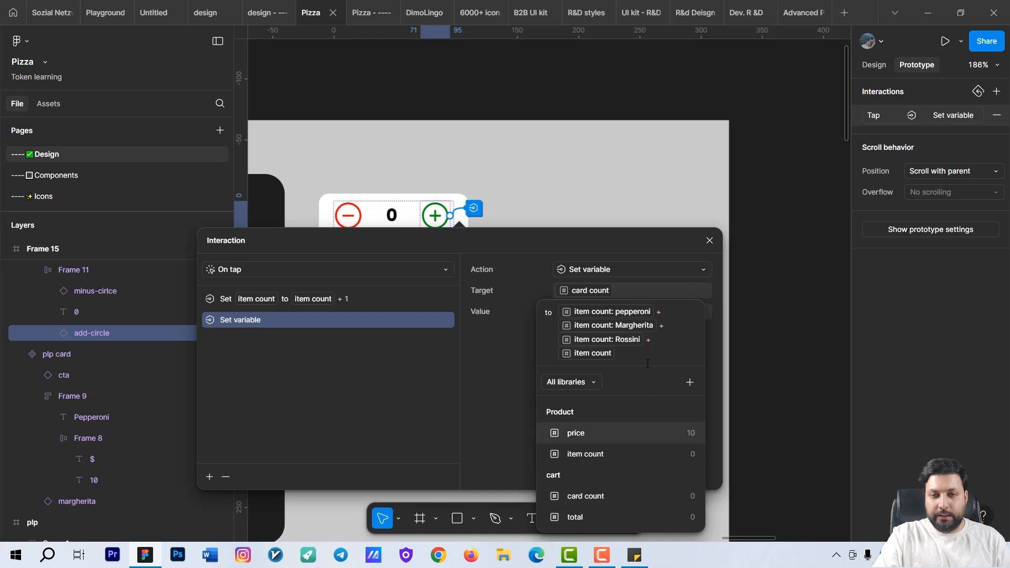
left_click(586, 353)
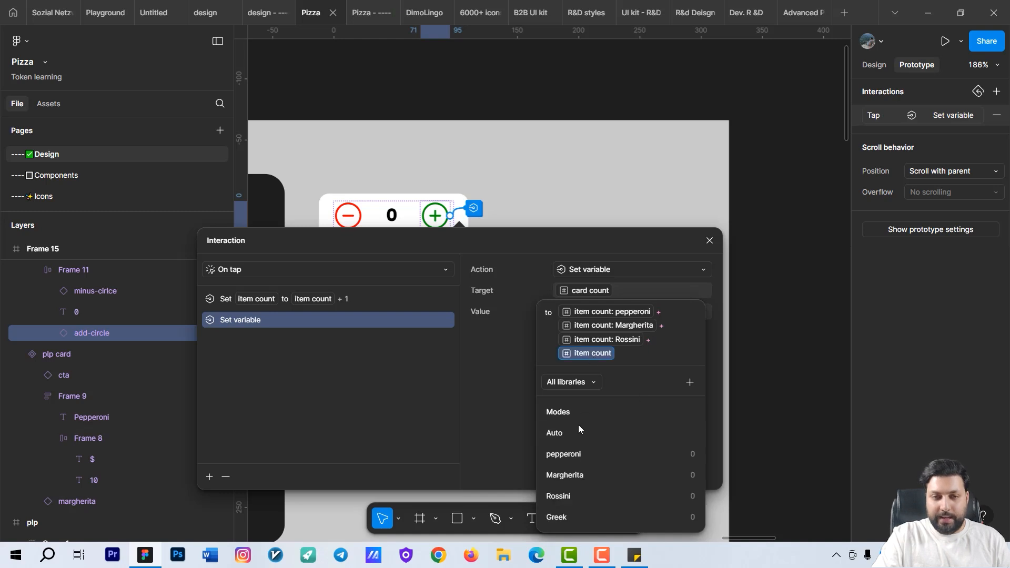
left_click(578, 518)
left_click(572, 225)
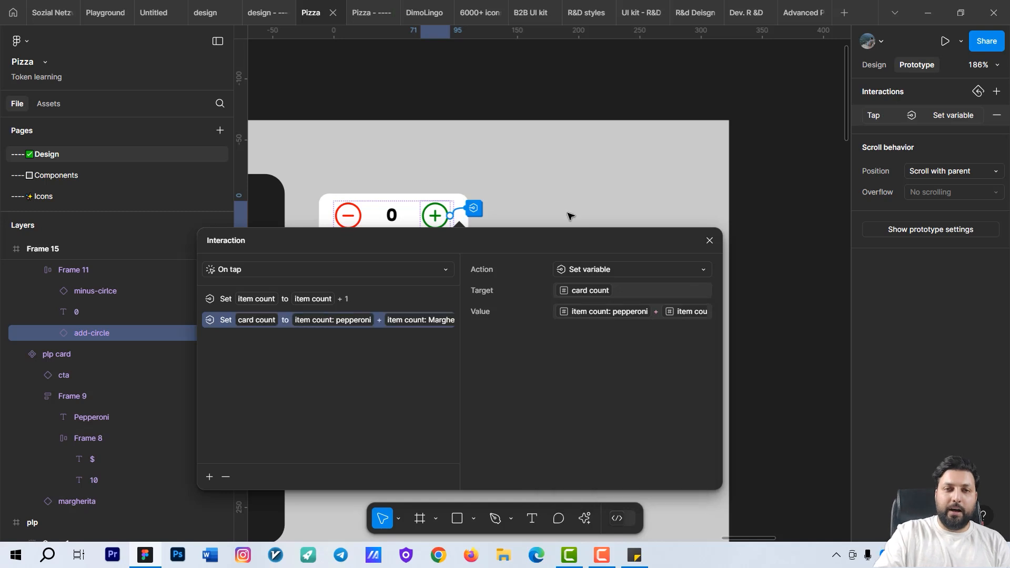
left_click(710, 240)
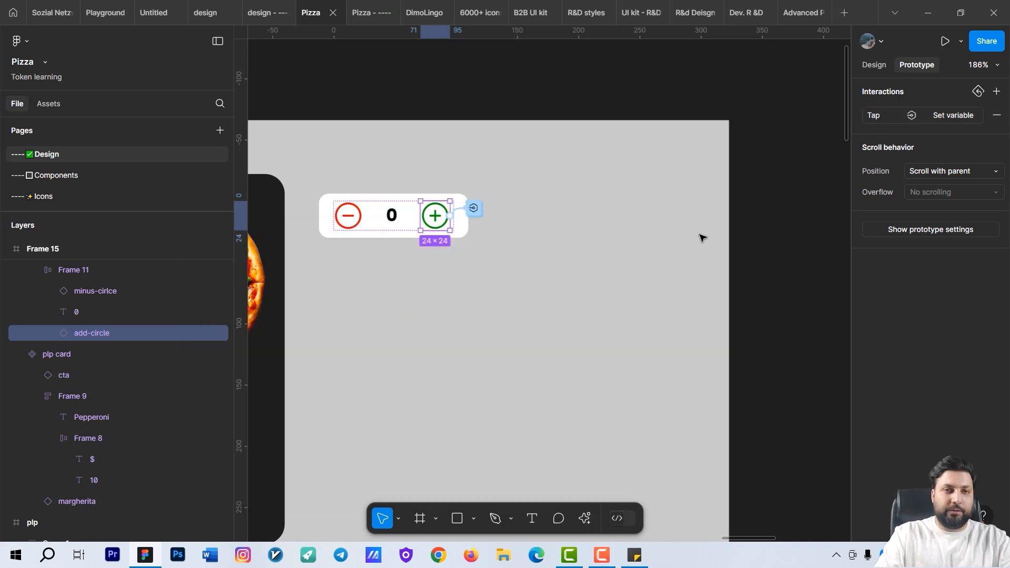
- Test the plus icons in the prototype preview by adding more Pepperoni and Margherita pizzas
left_click(371, 13)
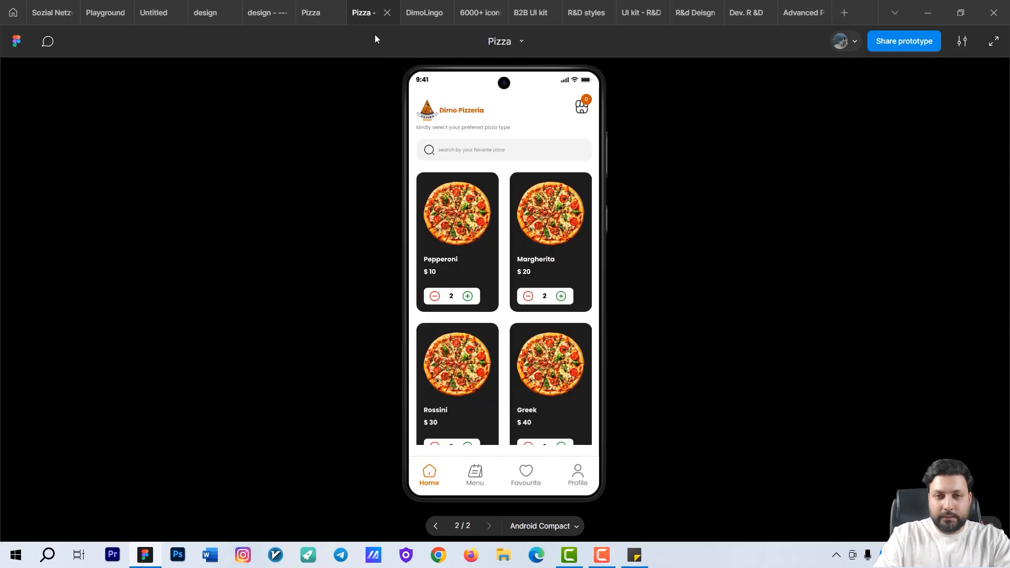
left_click(467, 296)
left_click(468, 296)
left_click(561, 297)
left_click(560, 296)
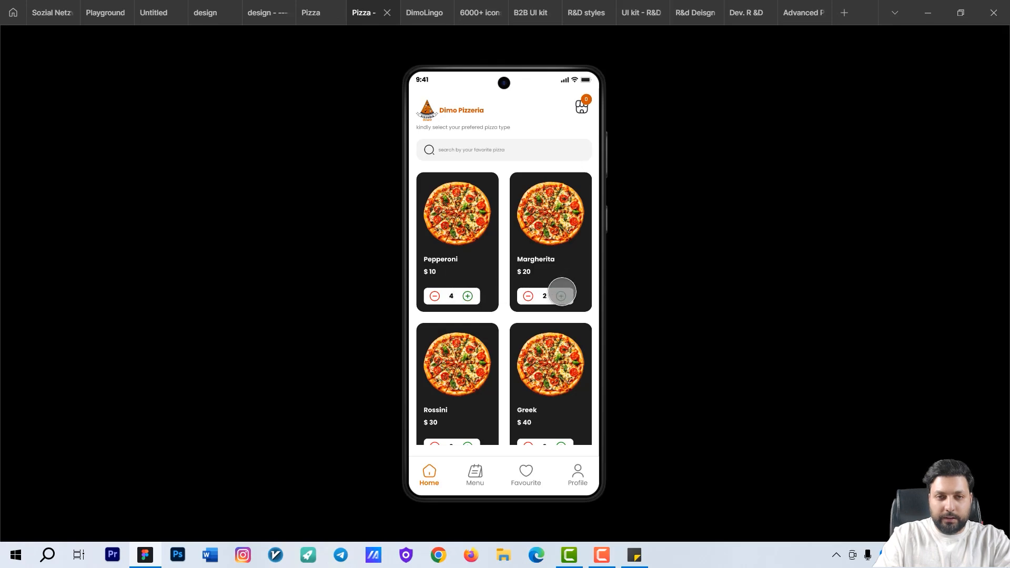
left_click(561, 296)
- Return to the design file and bind the cart badge's number text in the plp frame to the card count variable
left_click(318, 13)
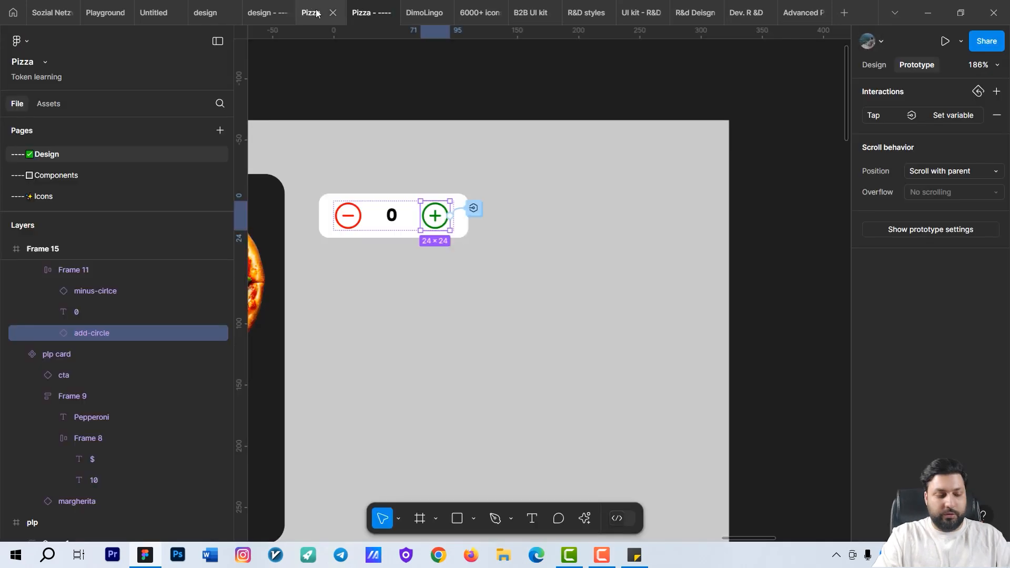
scroll(489, 321, "down", 5)
scroll(563, 289, "up", 10)
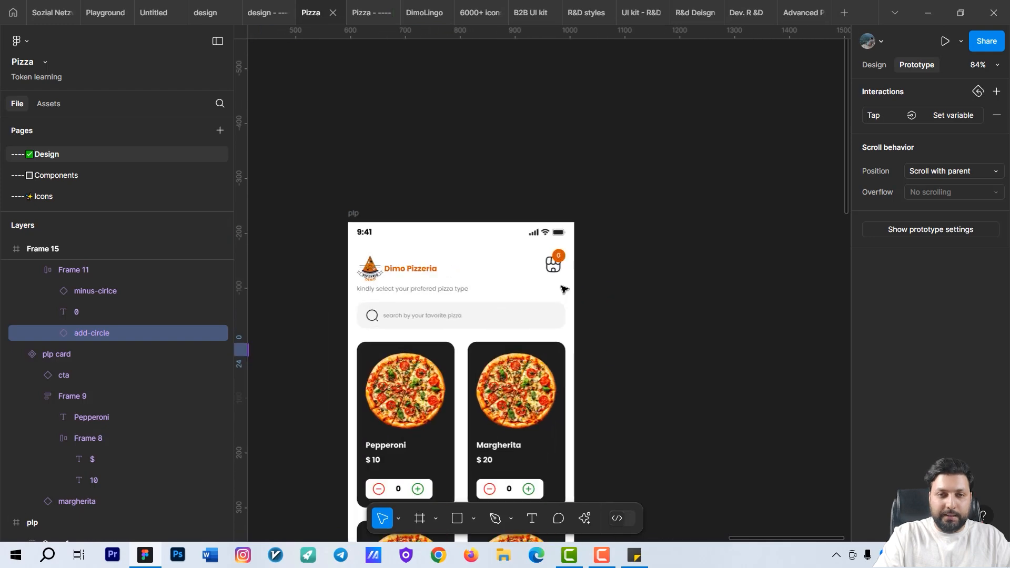
left_click(533, 188)
double_click(533, 187)
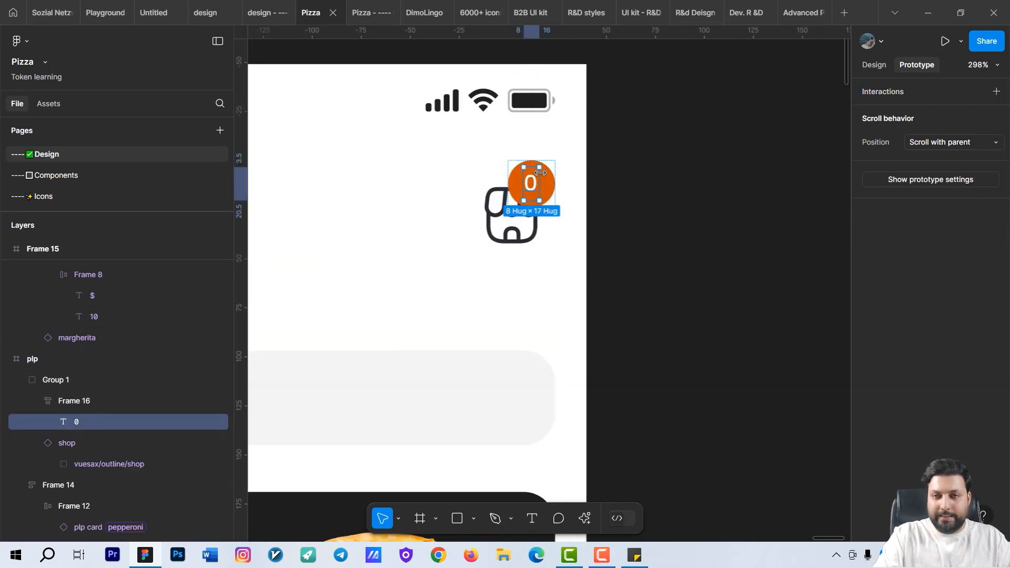
left_click(874, 64)
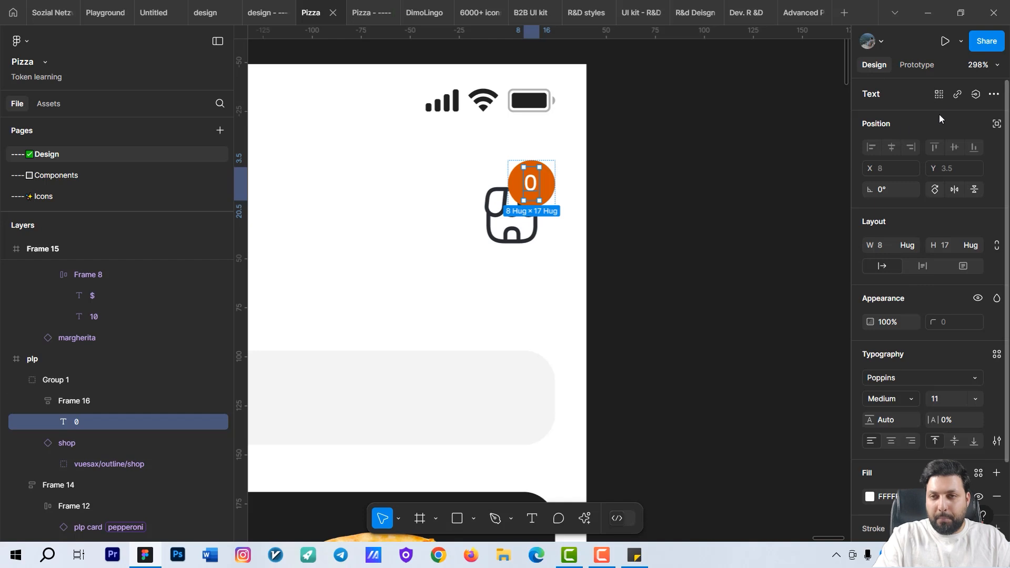
left_click(976, 94)
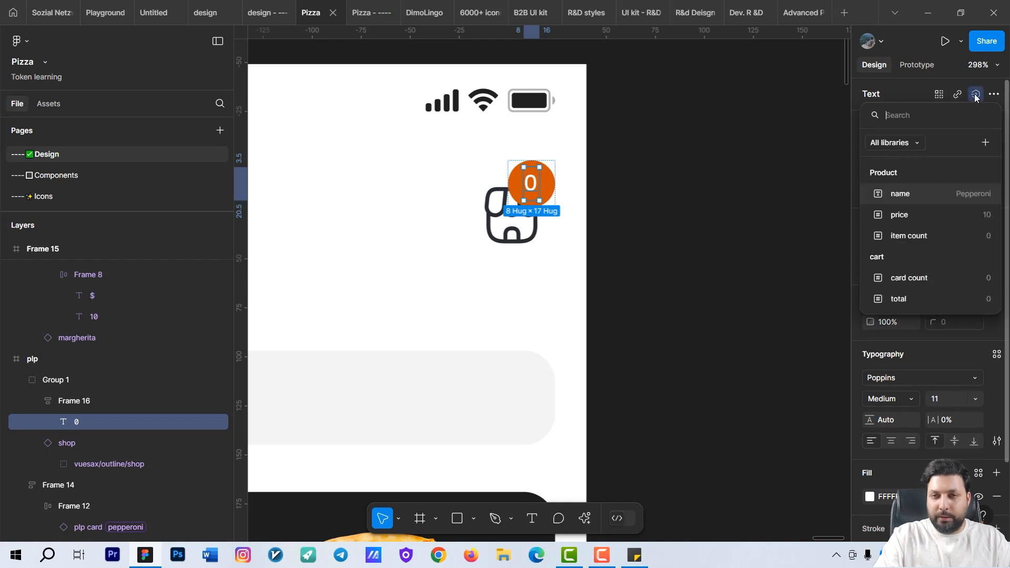
left_click(927, 280)
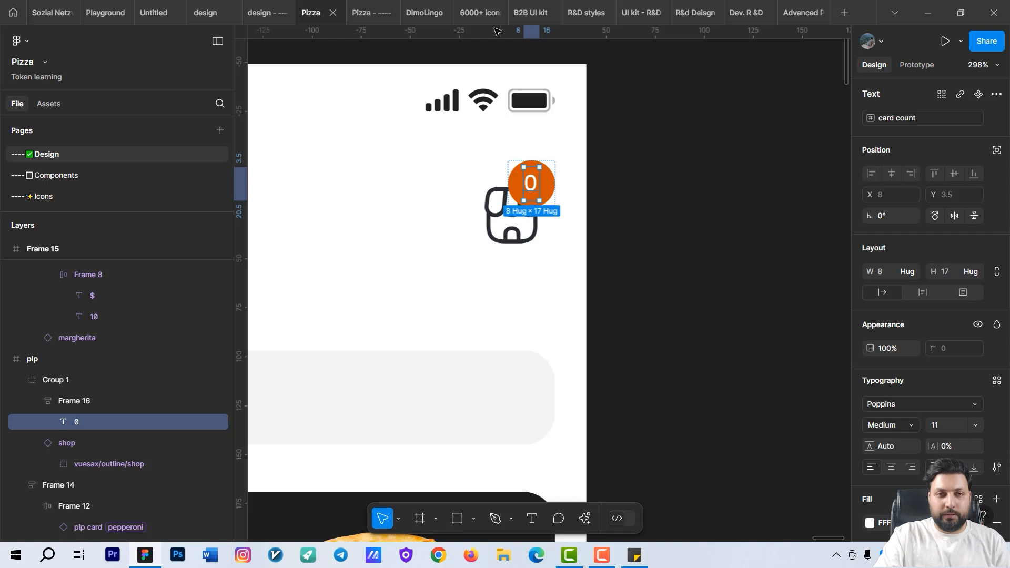
- Test the cart badge in the prototype preview by adding two Rossini and three Greek pizzas
left_click(362, 5)
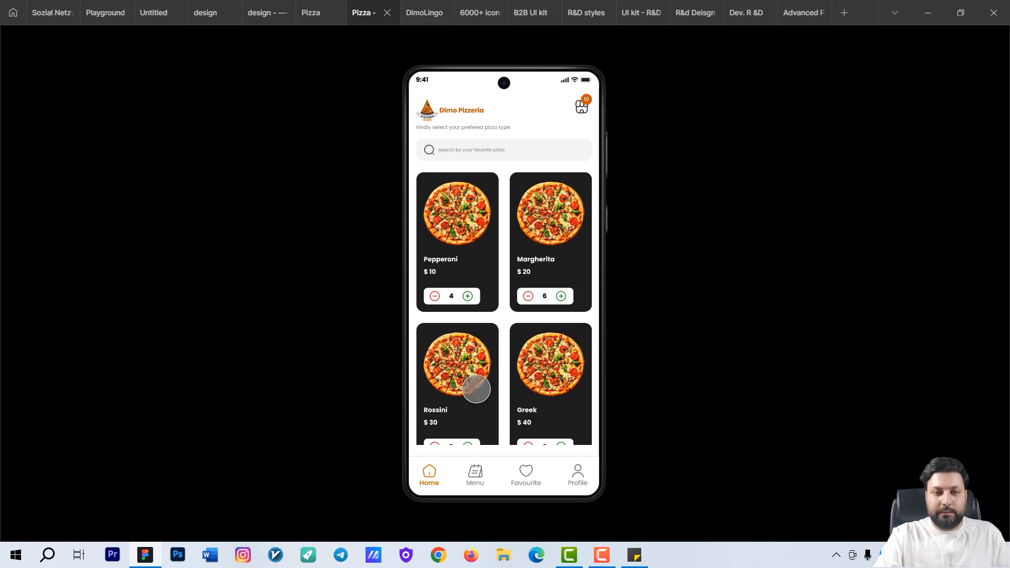
scroll(479, 385, "down", 1)
left_click(467, 429)
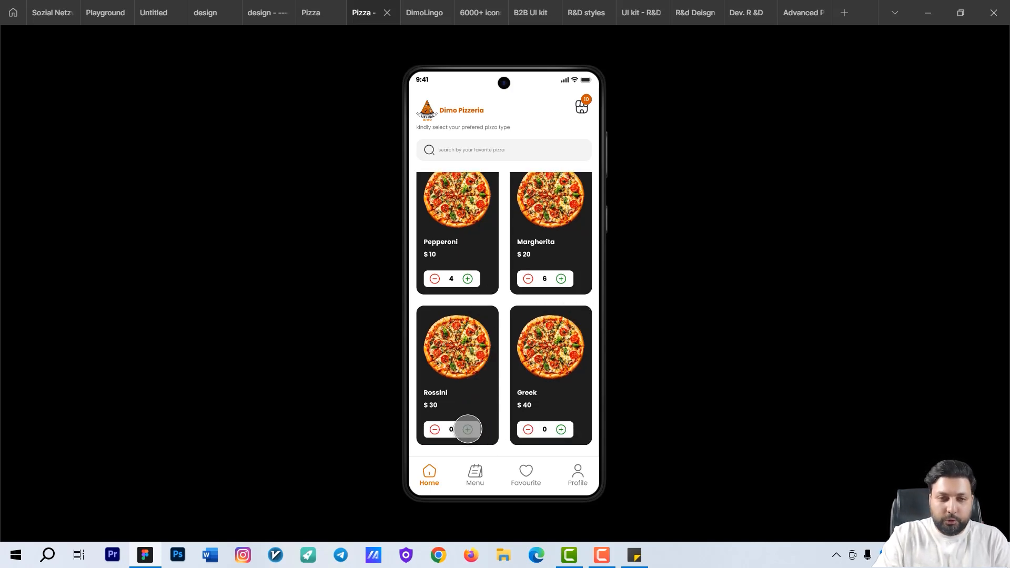
left_click(467, 430)
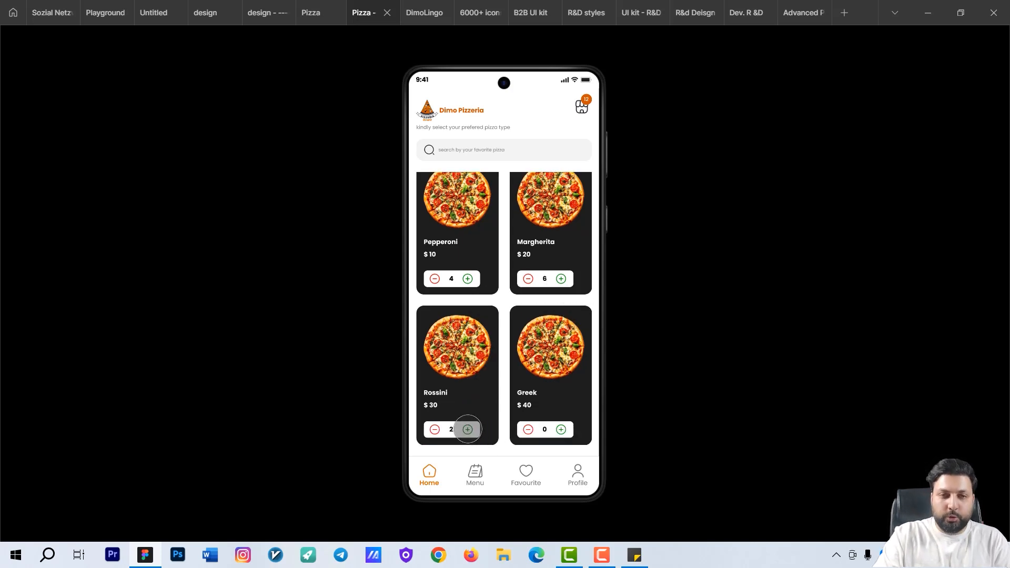
left_click(561, 429)
left_click(561, 429)
left_click(561, 429)
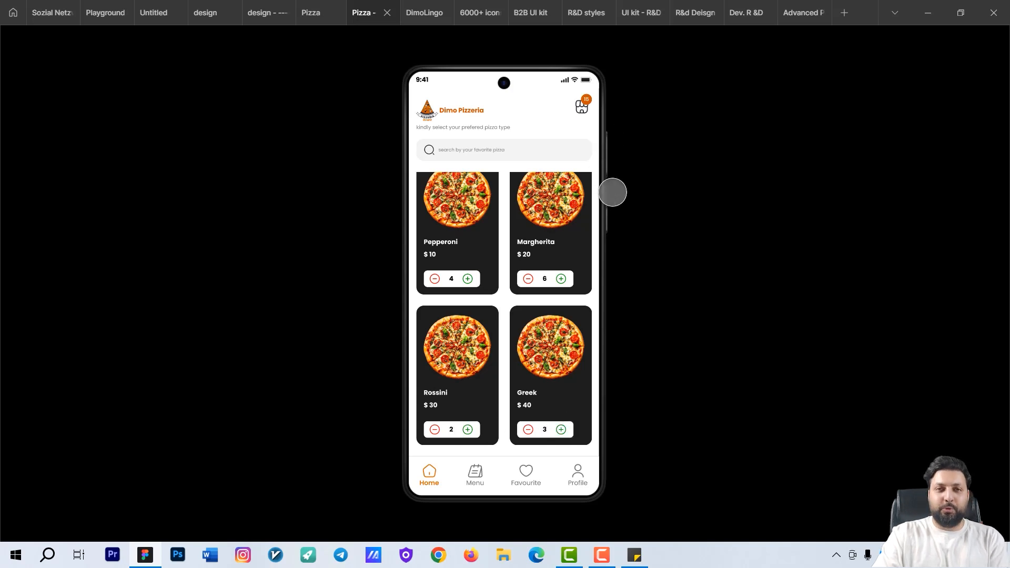
- Return to the design file and add an on-tap interaction to the minus icon of the quantity counter component
left_click(314, 6)
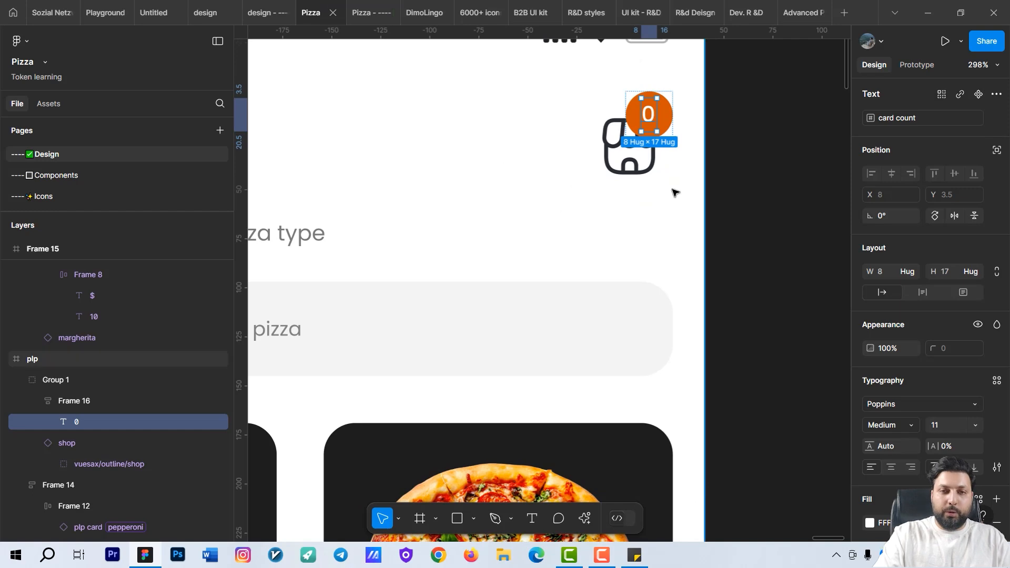
scroll(671, 191, "down", 5, "ctrl")
scroll(594, 282, "up", 5, "ctrl")
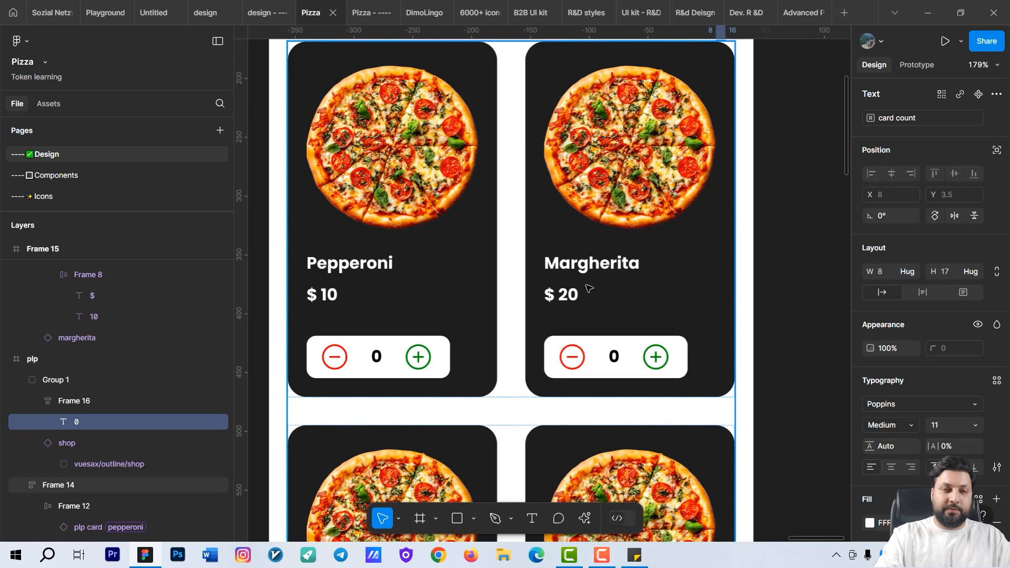
scroll(589, 290, "down", 3, "ctrl")
left_click_drag(593, 345, 578, 327)
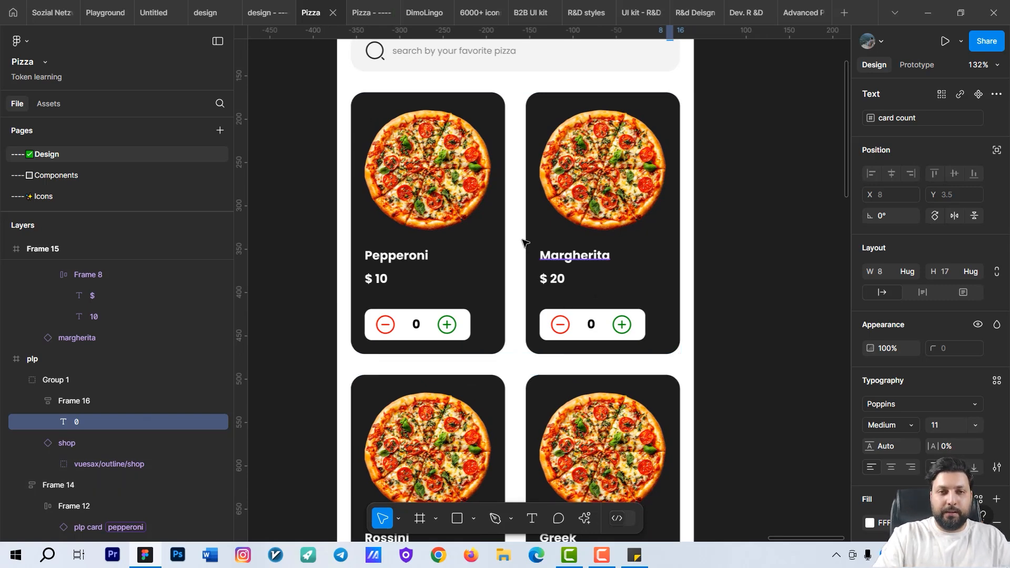
scroll(524, 243, "down", 5, "ctrl")
left_click_drag(397, 271, 579, 355)
scroll(466, 266, "up", 6, "ctrl")
left_click(428, 296)
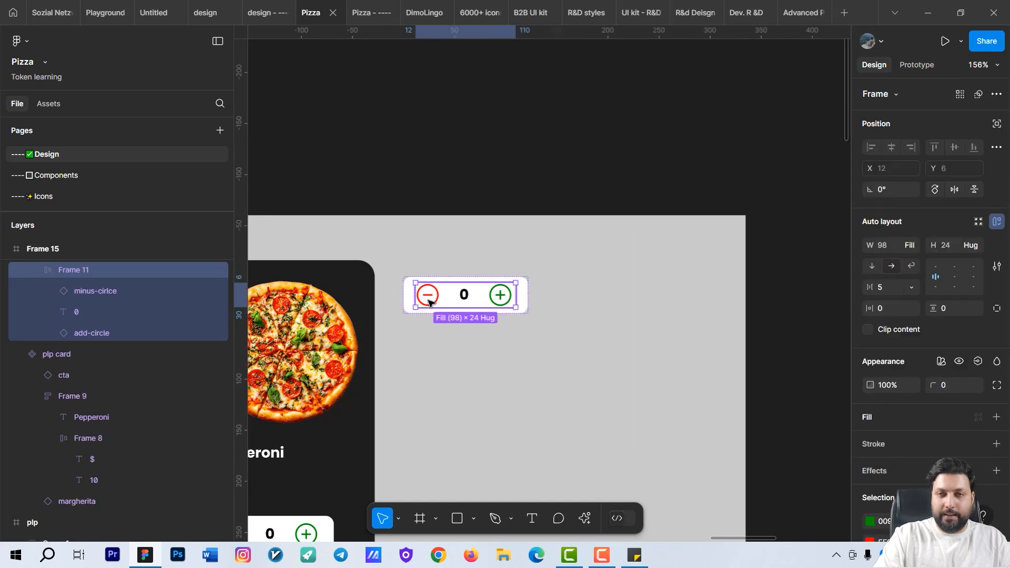
left_click(428, 296)
left_click(910, 67)
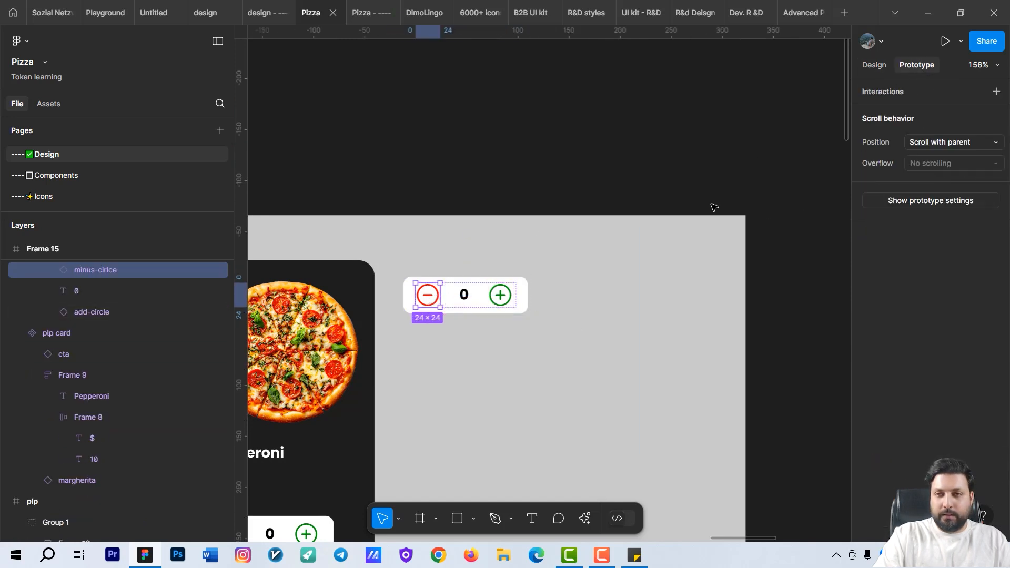
left_click(996, 91)
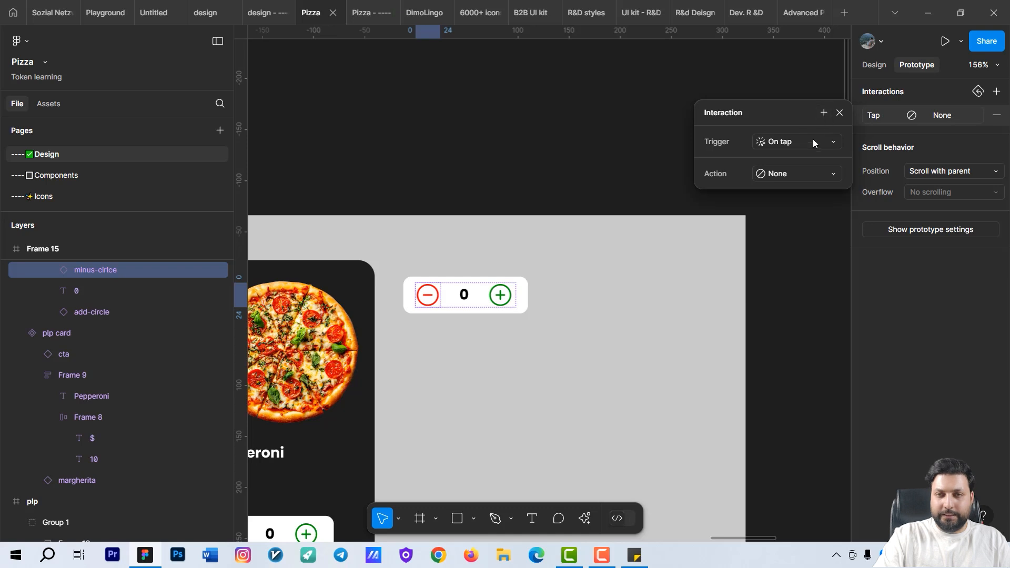
- Make the minus icon's tap action set the item count variable to item count - 1, and close the interaction settings
left_click(803, 173)
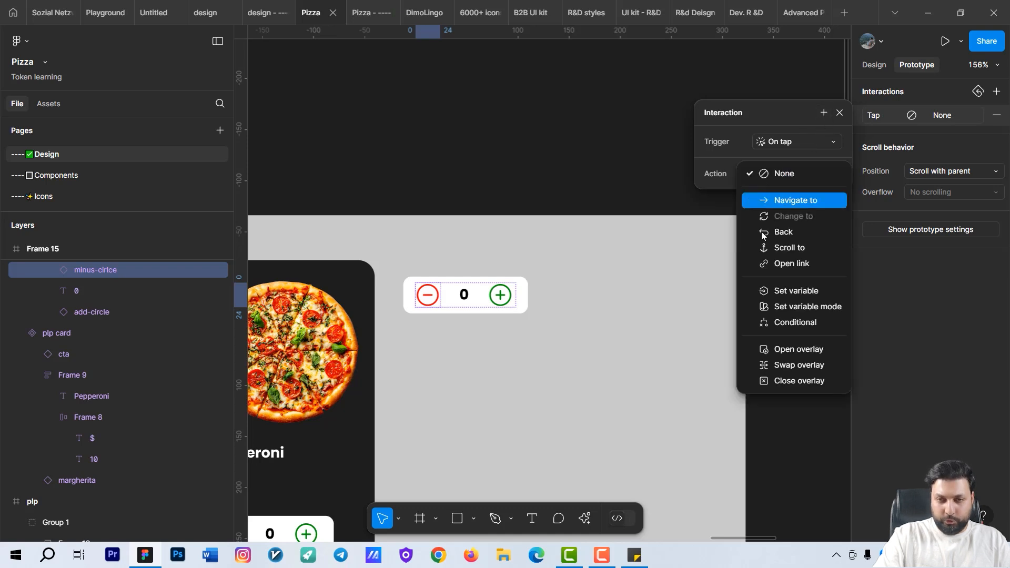
left_click(803, 290)
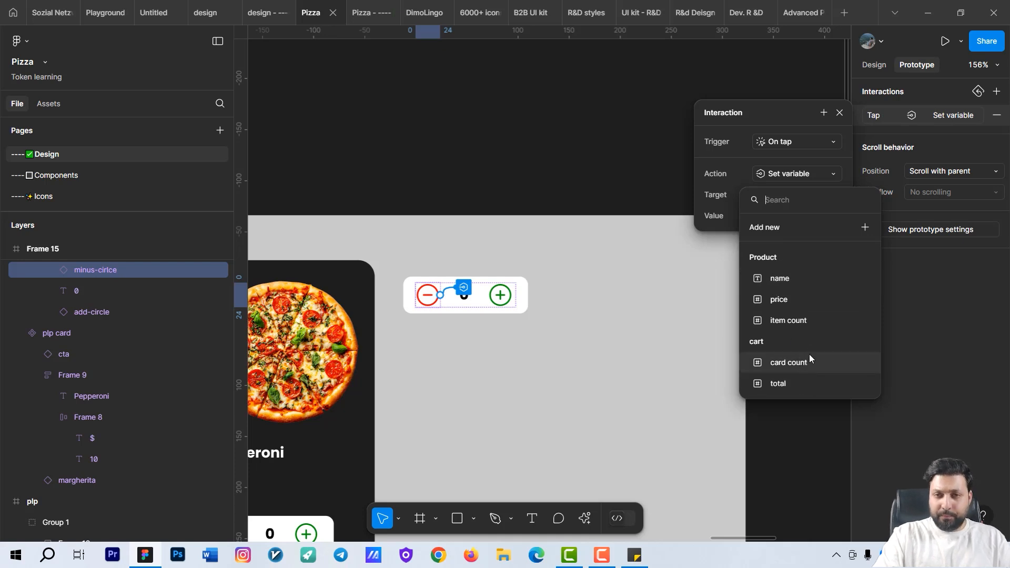
left_click(819, 320)
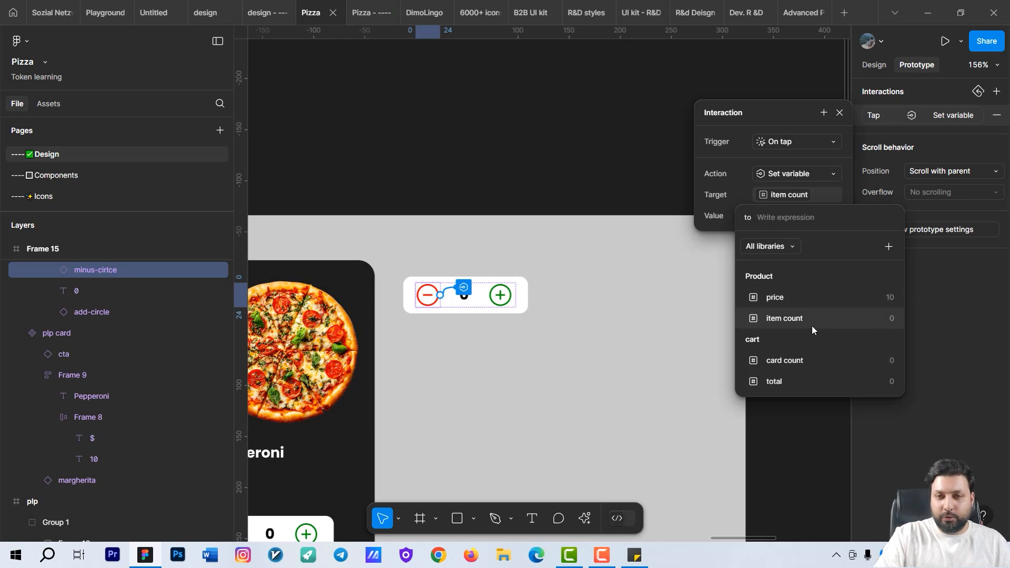
left_click(813, 326)
left_click(883, 298)
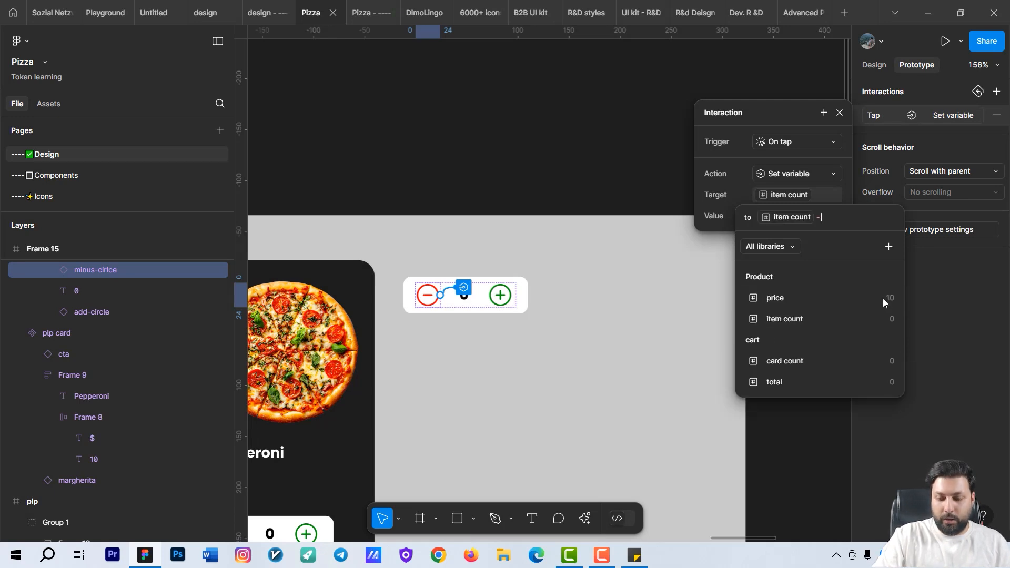
type("1")
key("Return")
left_click(641, 350)
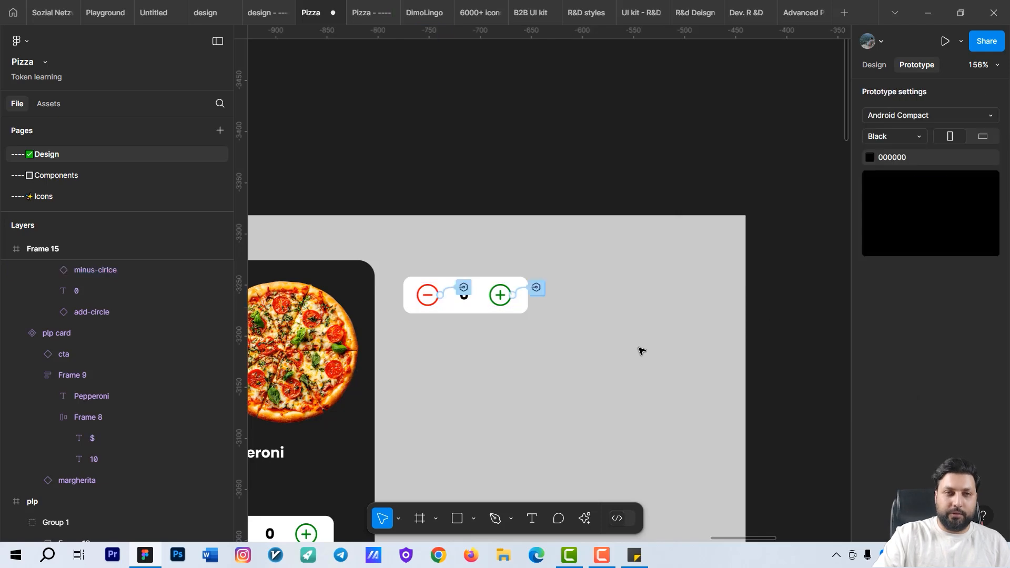
- Test the minus icon in the prototype preview by repeatedly lowering the Pepperoni count past zero
left_click(353, 4)
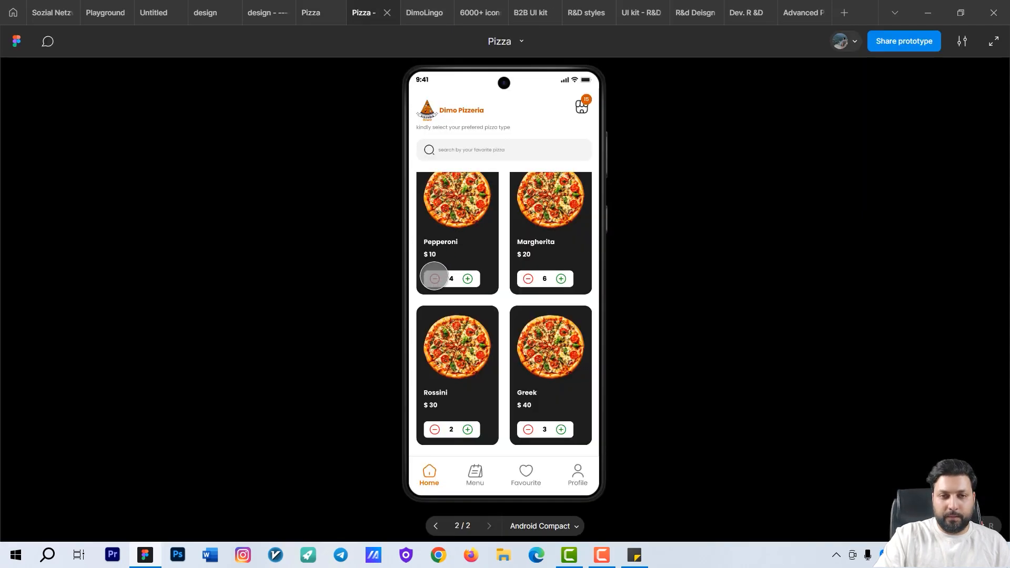
left_click(434, 279)
left_click(434, 279)
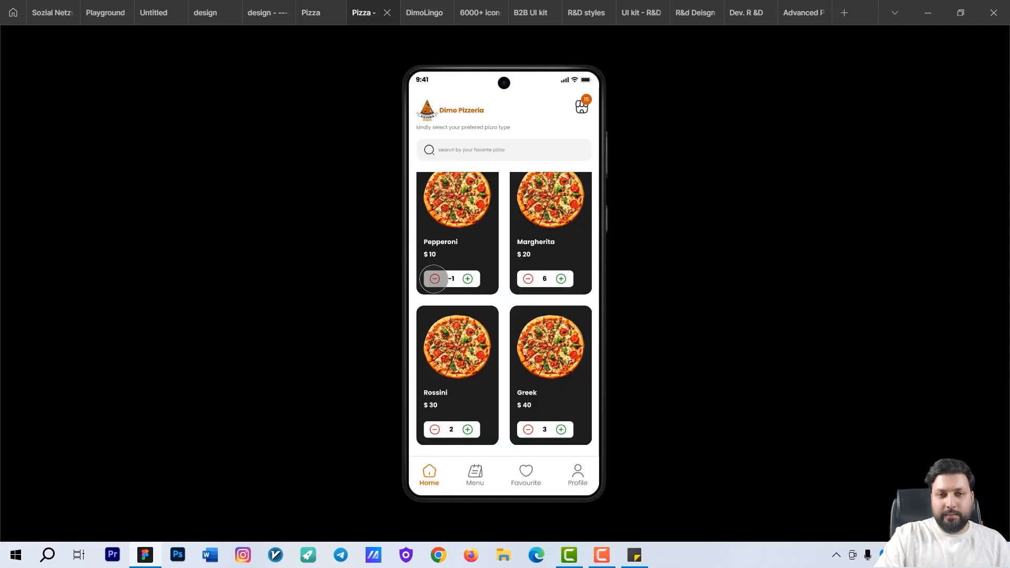
left_click(434, 279)
left_click(434, 279)
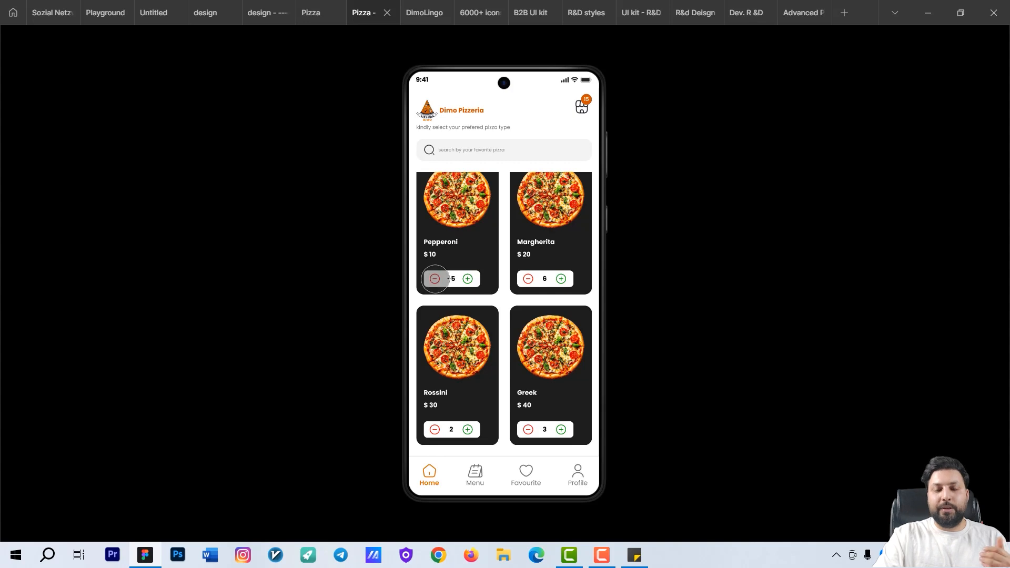
left_click(435, 279)
left_click(435, 279)
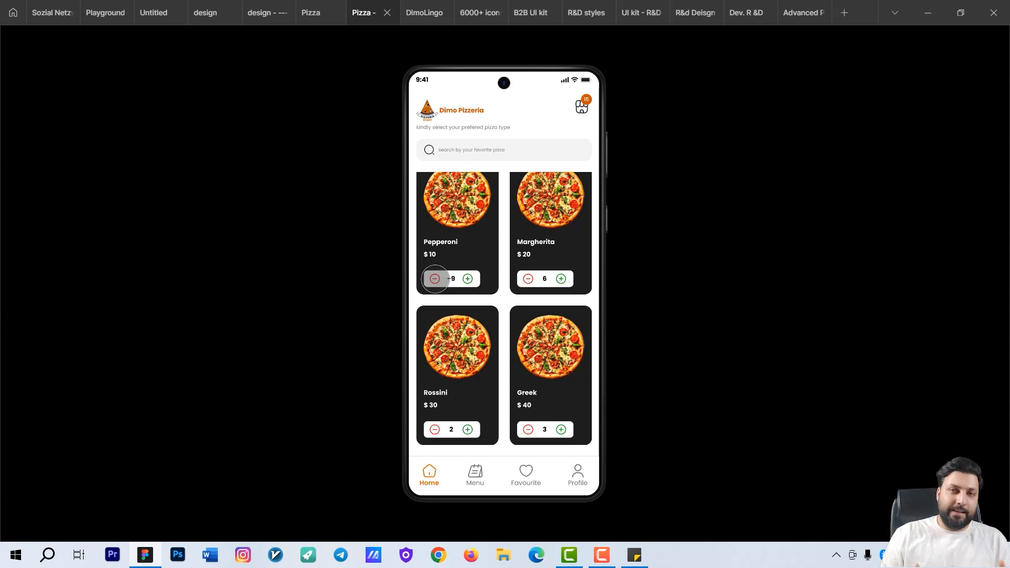
- Return to the design file and add a conditional action with the condition item count > 0 to the minus icon's tap interaction
left_click(312, 12)
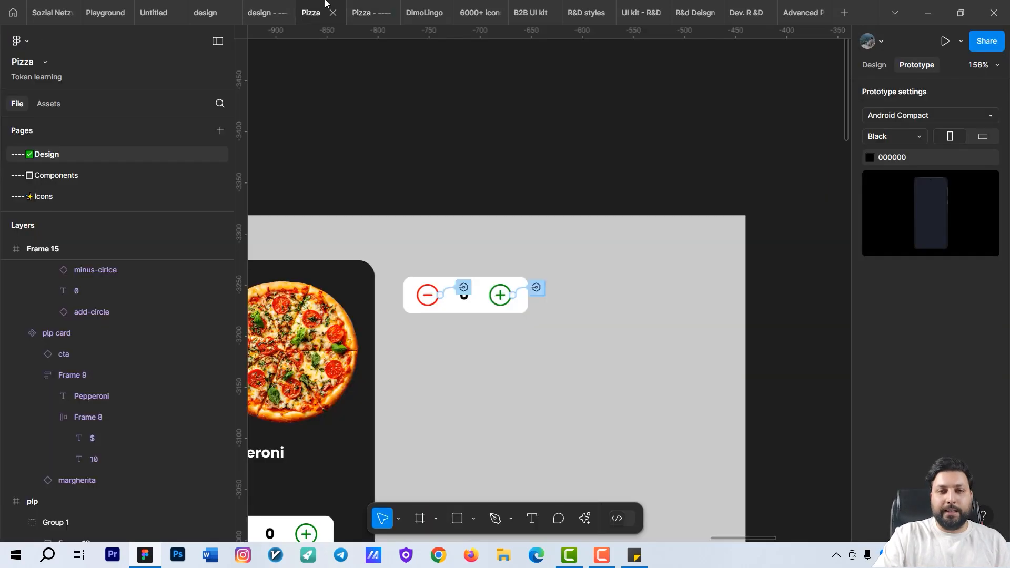
left_click(463, 288)
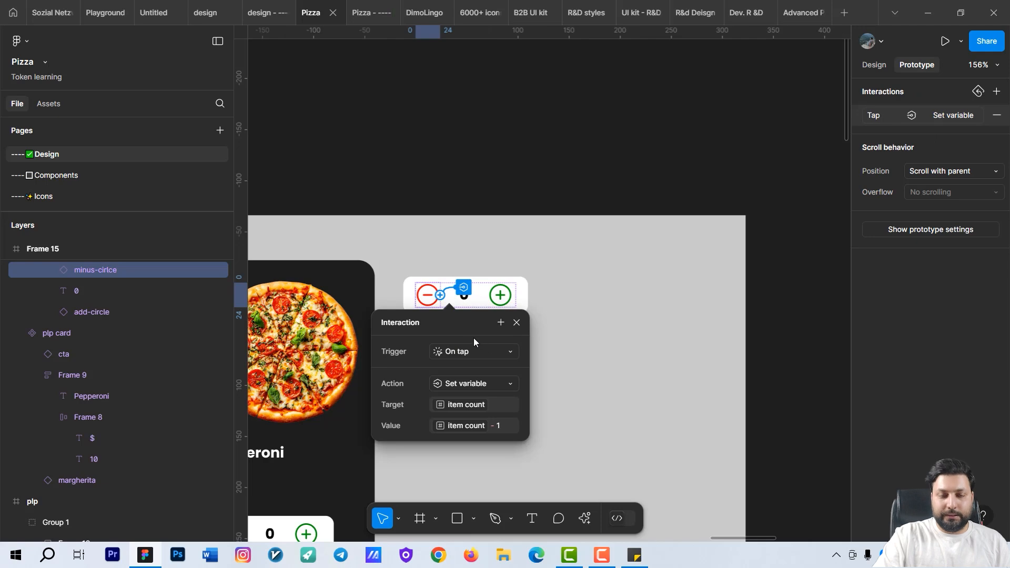
left_click_drag(467, 330, 660, 212)
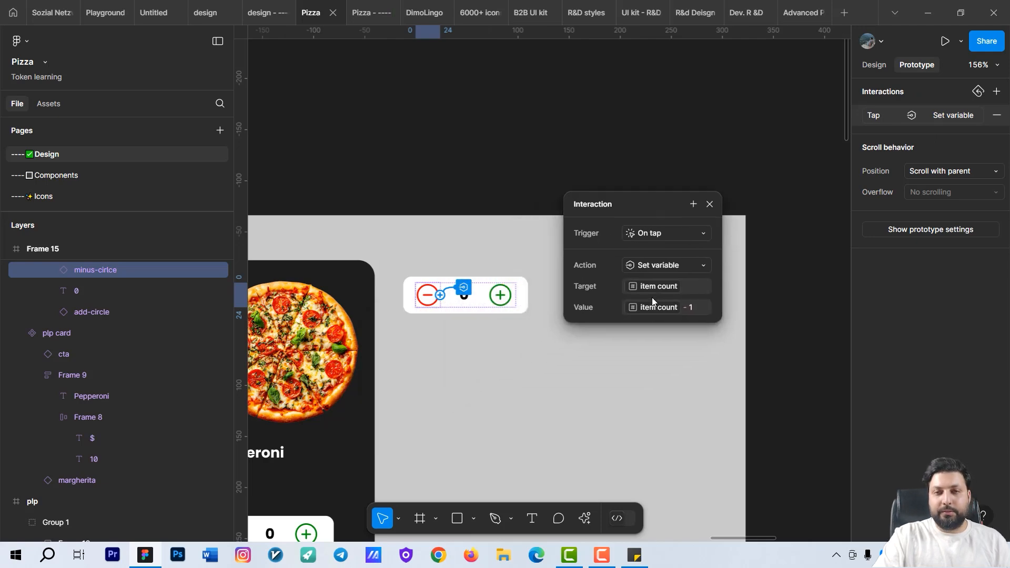
left_click(695, 204)
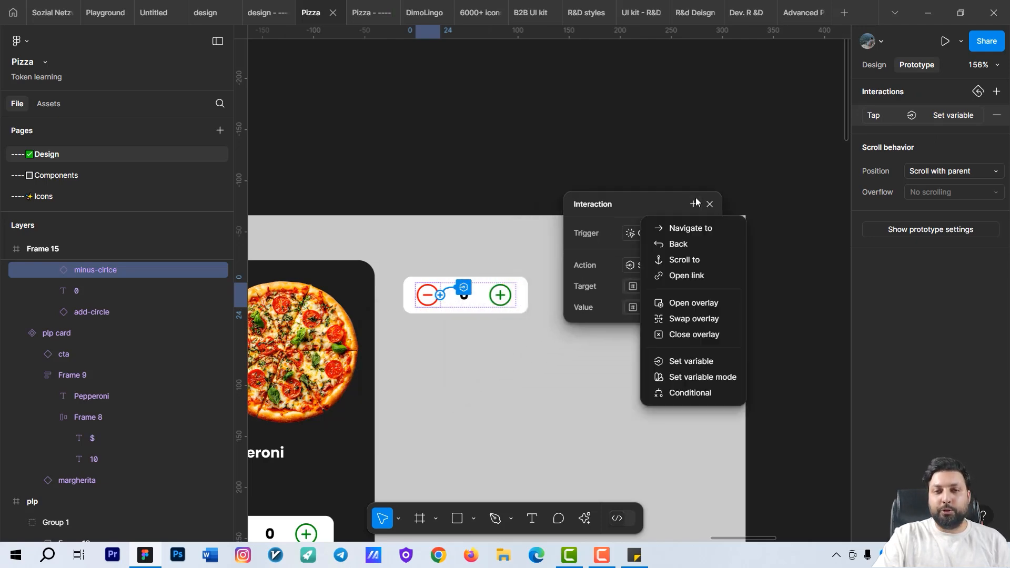
left_click(696, 397)
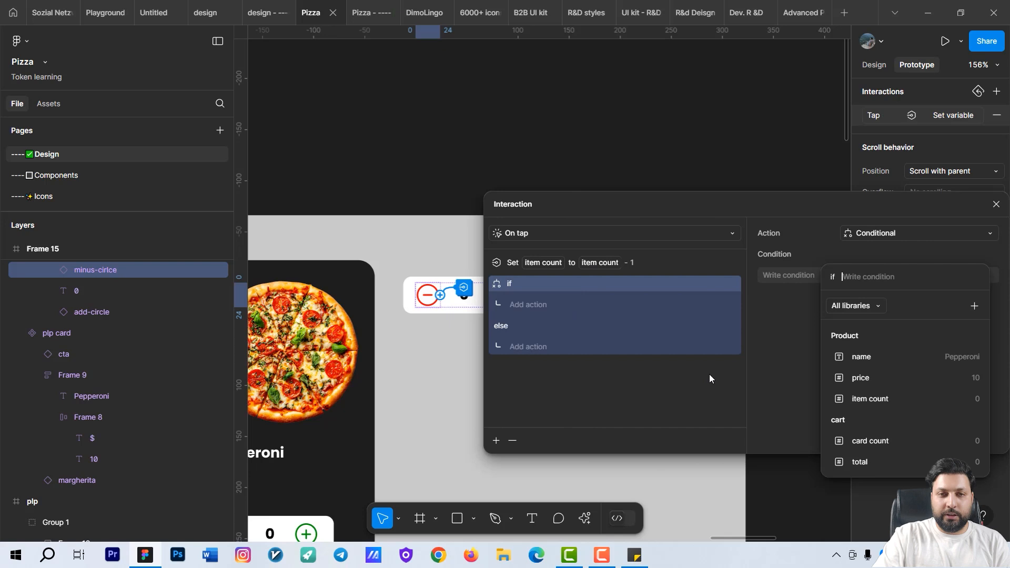
left_click(540, 286)
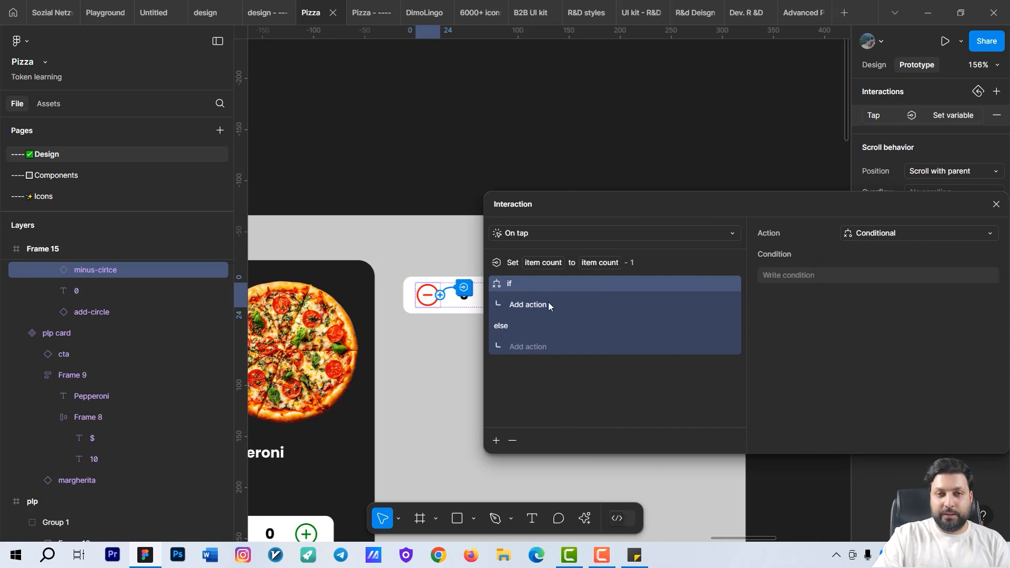
left_click(801, 276)
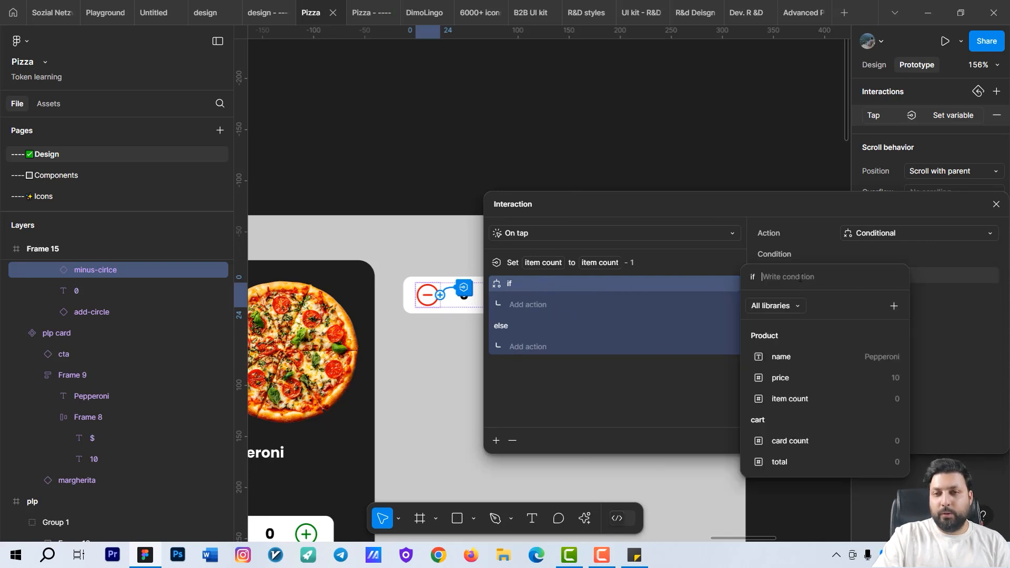
left_click(816, 398)
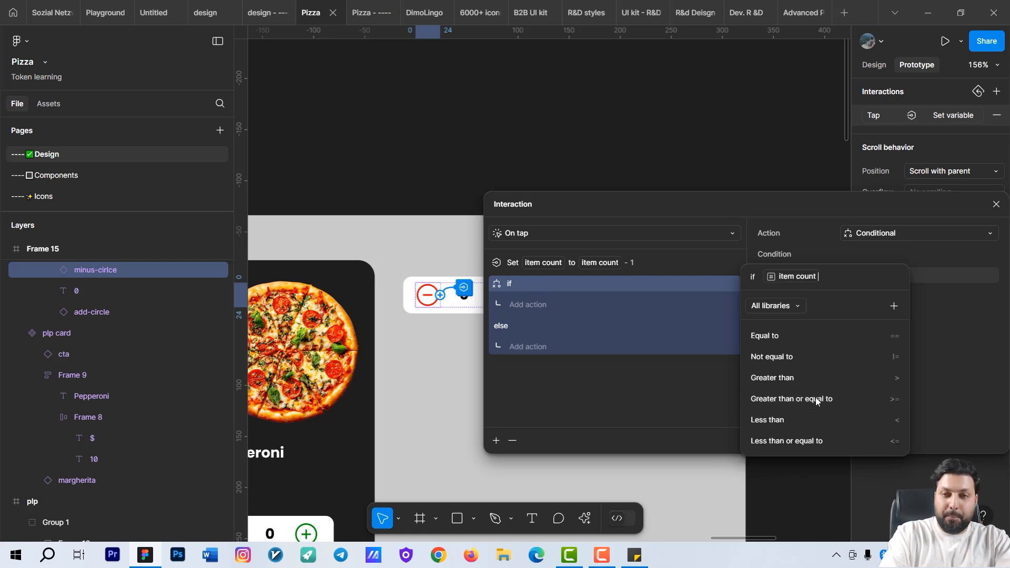
type("> 0")
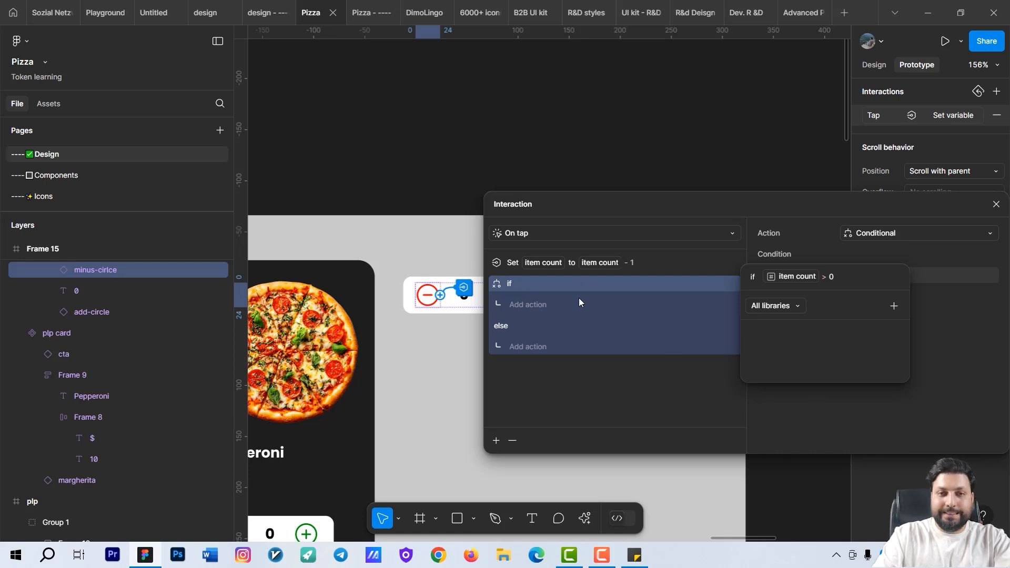
left_click(583, 268)
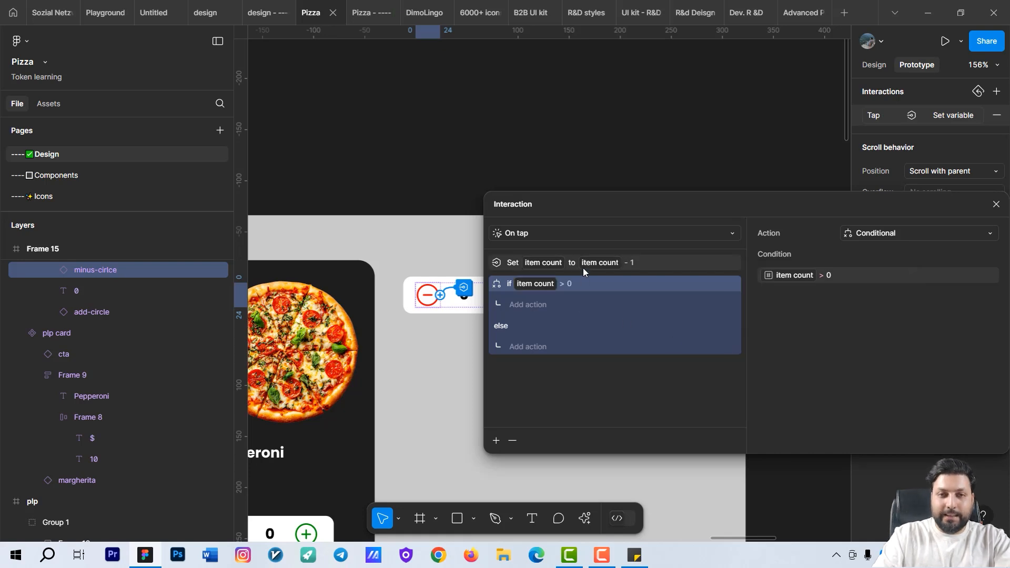
- Move the action that subtracts 1 from item count into the condition's if branch, and close the interaction settings
left_click(509, 268)
left_click_drag(517, 309, 521, 310)
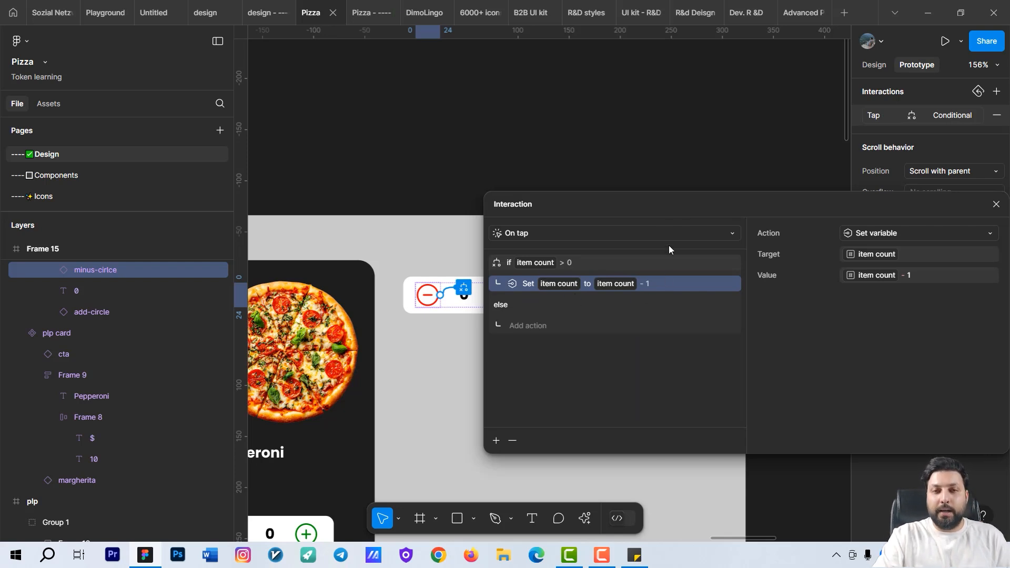
left_click(647, 152)
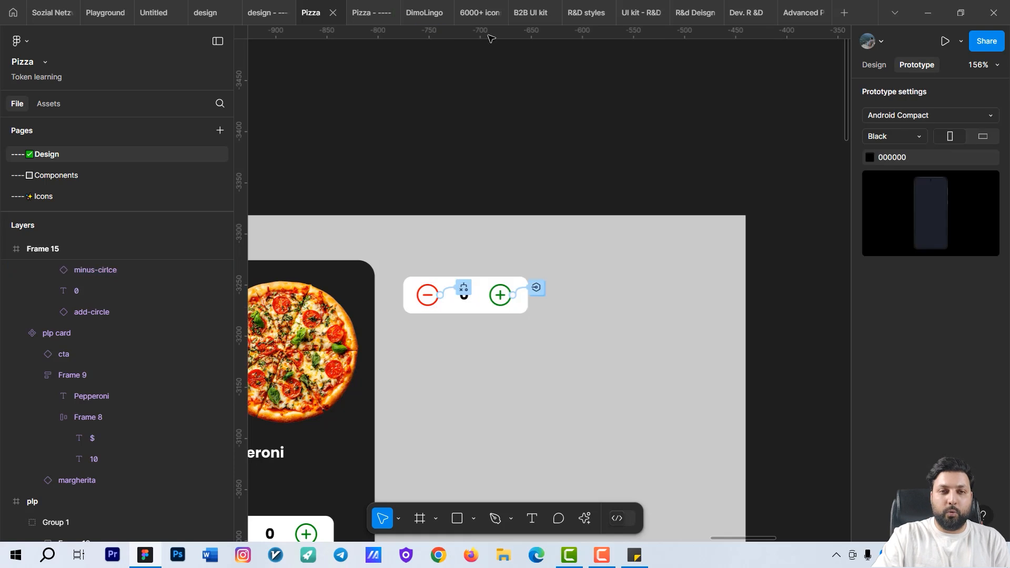
- Test the conditional minus icon in the prototype preview by lowering the Margherita count to 0
left_click(367, 7)
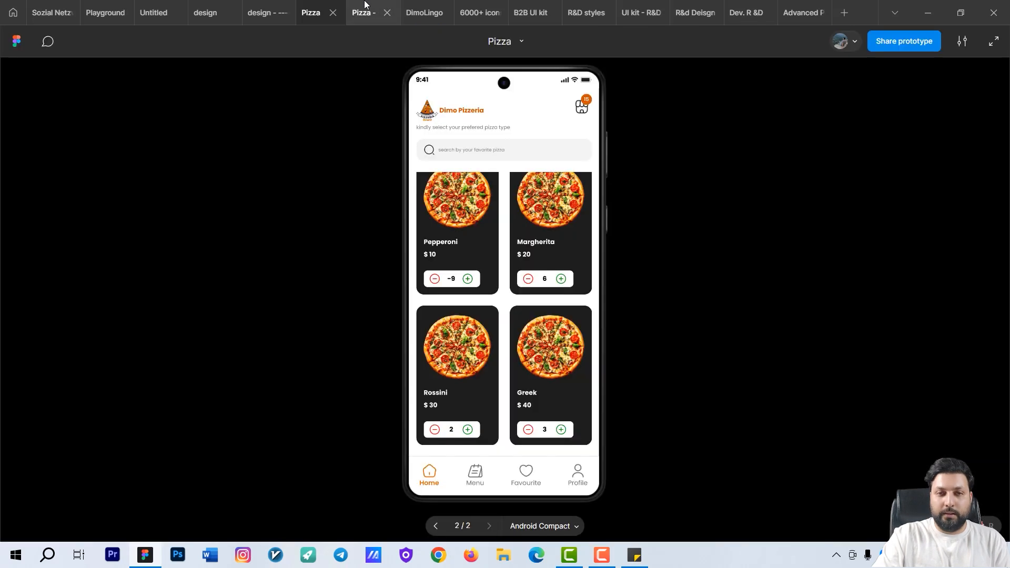
left_click(527, 277)
left_click(527, 277)
left_click(526, 277)
left_click(526, 277)
left_click(527, 277)
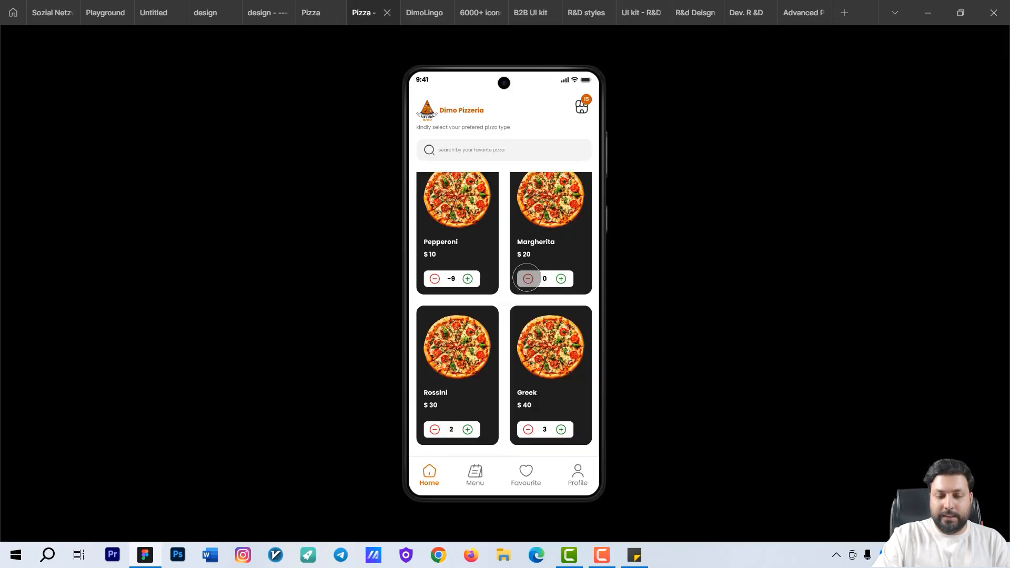
- Test raising the Pepperoni count to 2, lowering Pepperoni and Rossini to 0 and adding Margherita, and return to the design file
left_click(468, 279)
left_click(468, 278)
left_click(468, 279)
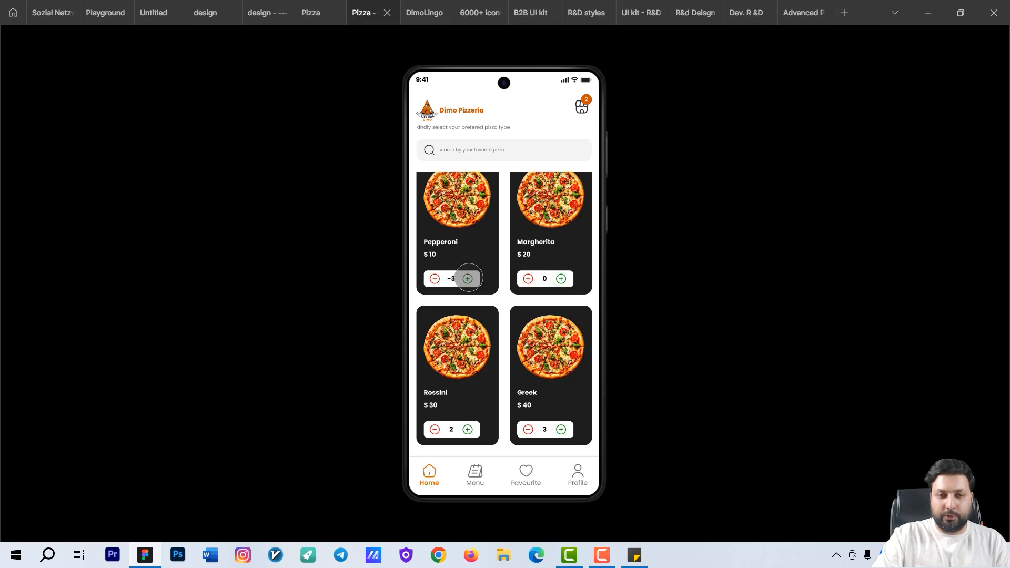
left_click(468, 278)
left_click(468, 278)
left_click(429, 277)
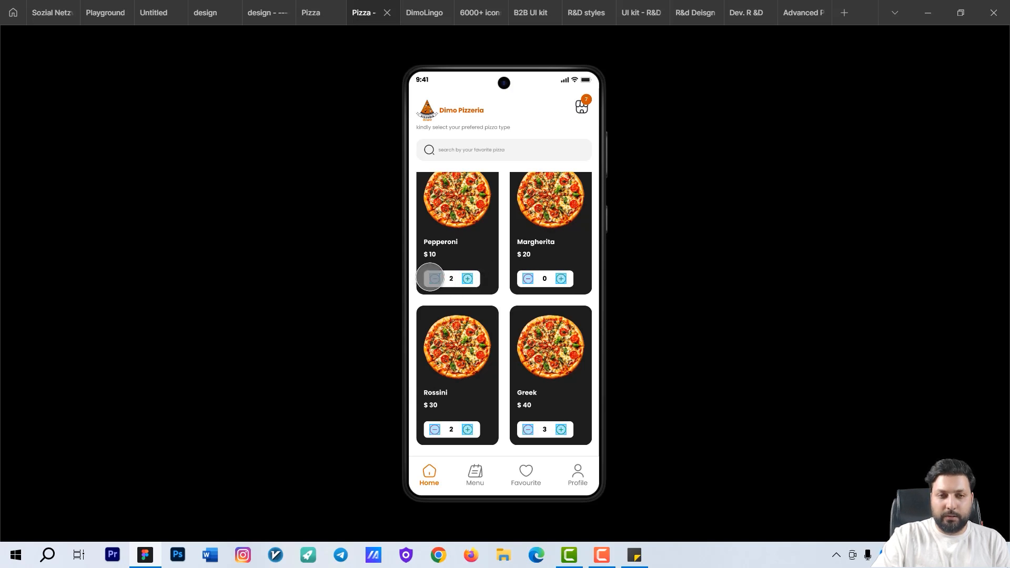
left_click(436, 277)
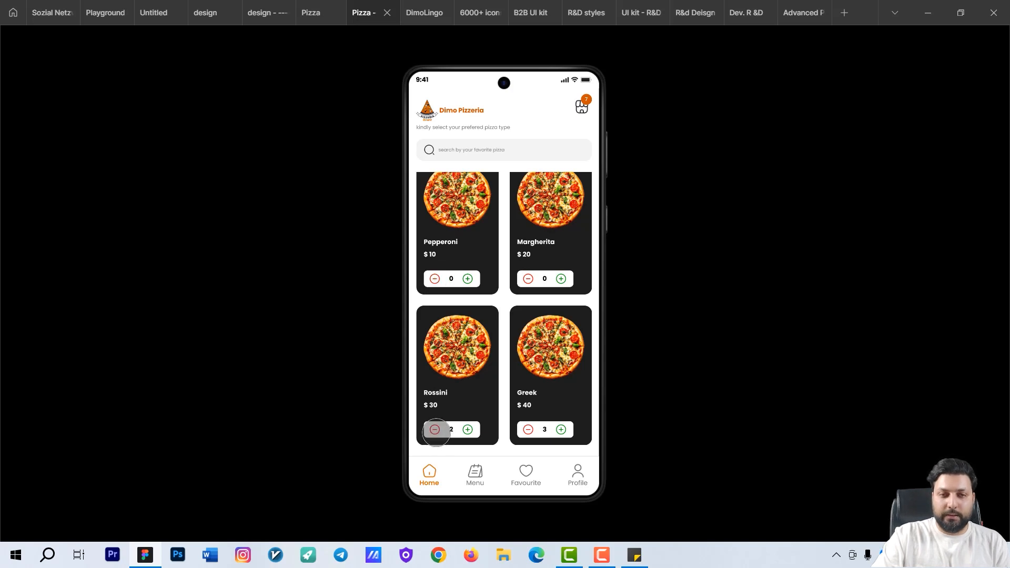
left_click(561, 279)
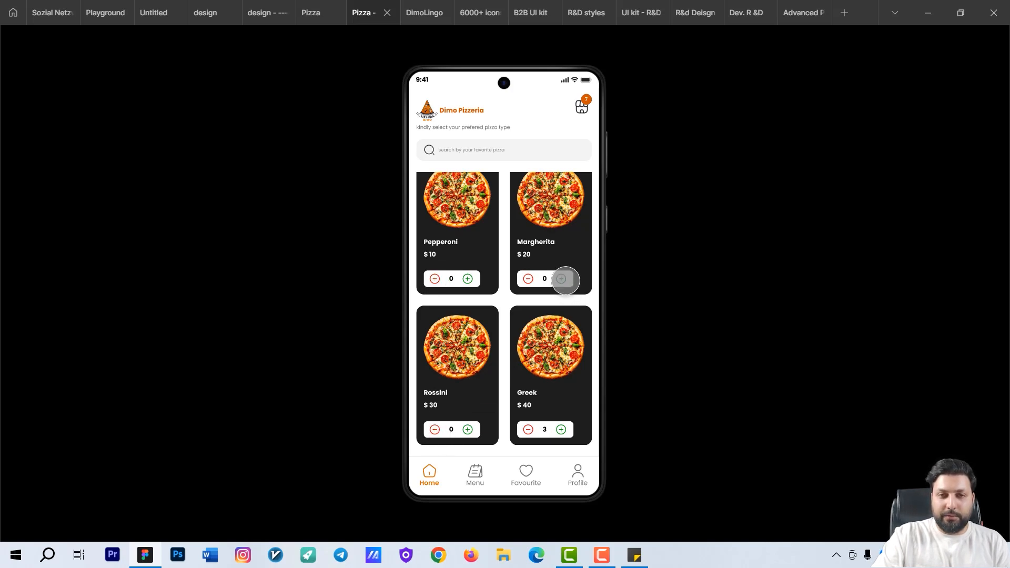
left_click(560, 279)
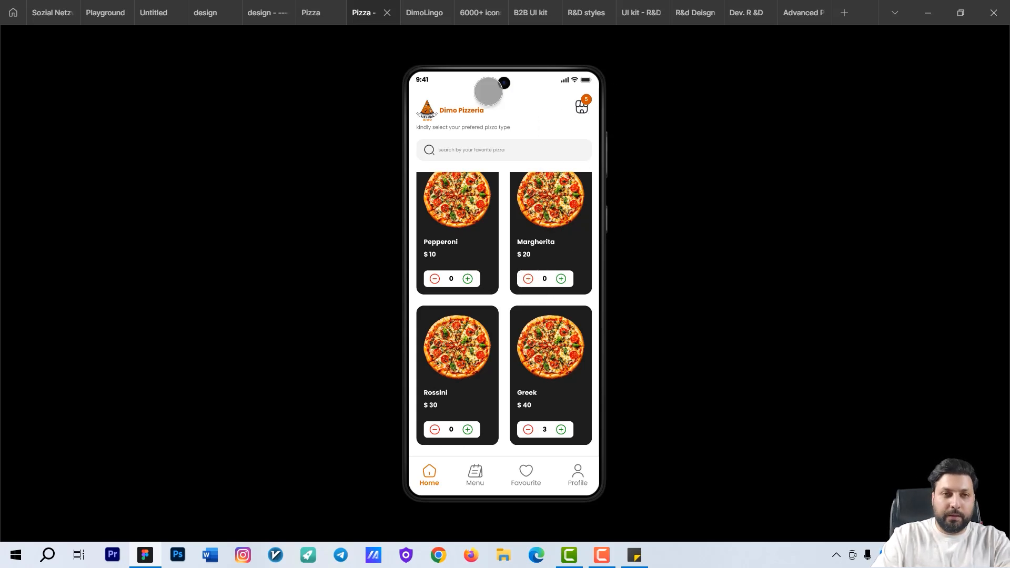
left_click(314, 13)
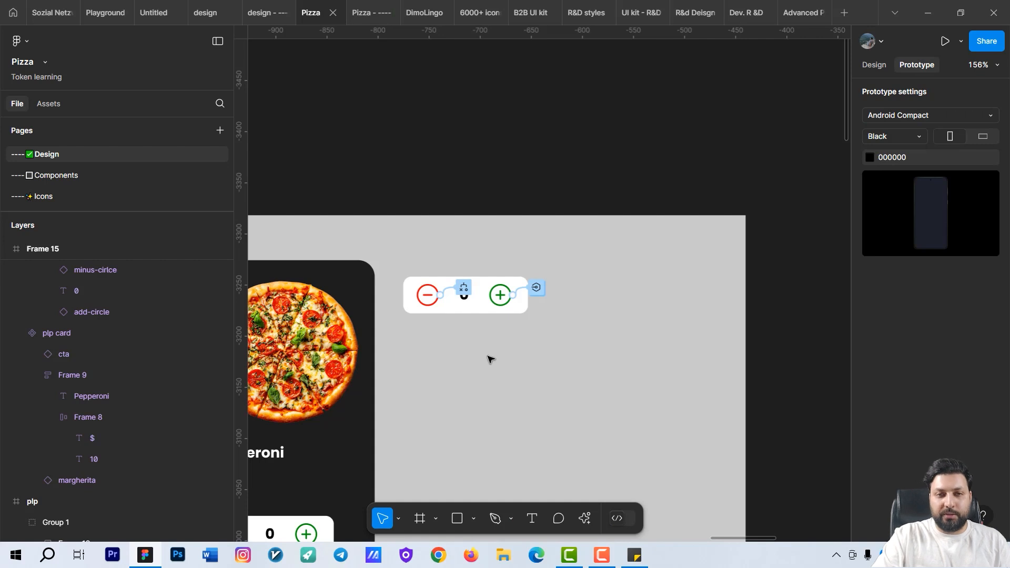
- Add a Set variable action targeting card count to the minus icon's tap interaction, below the conditional
left_click(541, 241)
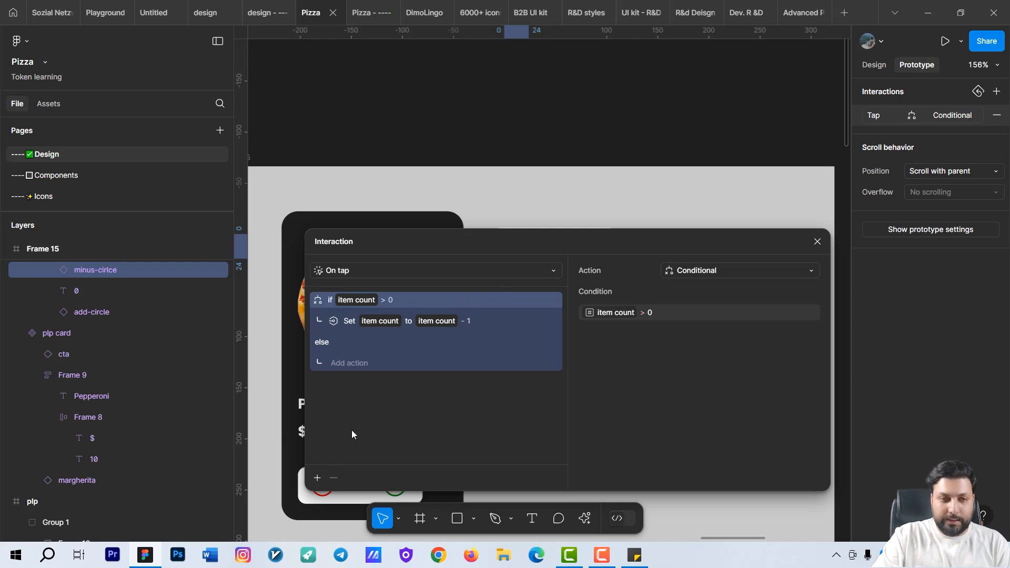
left_click(317, 476)
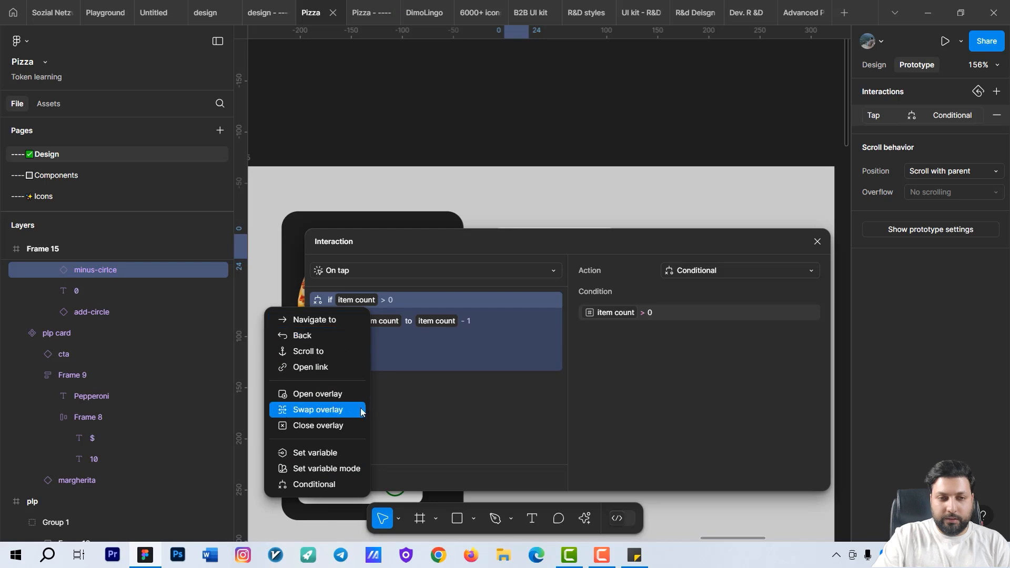
left_click(434, 417)
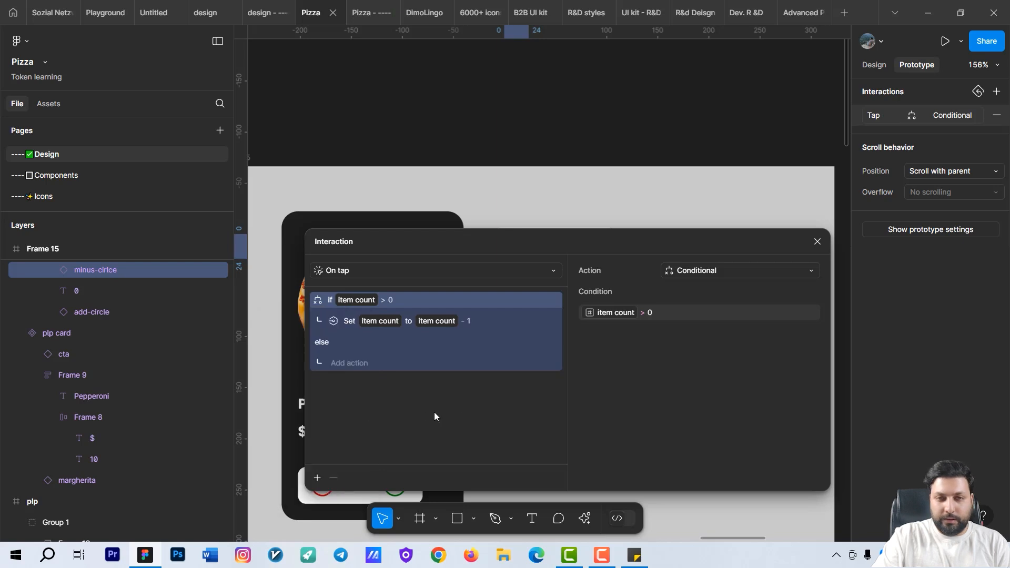
left_click(317, 478)
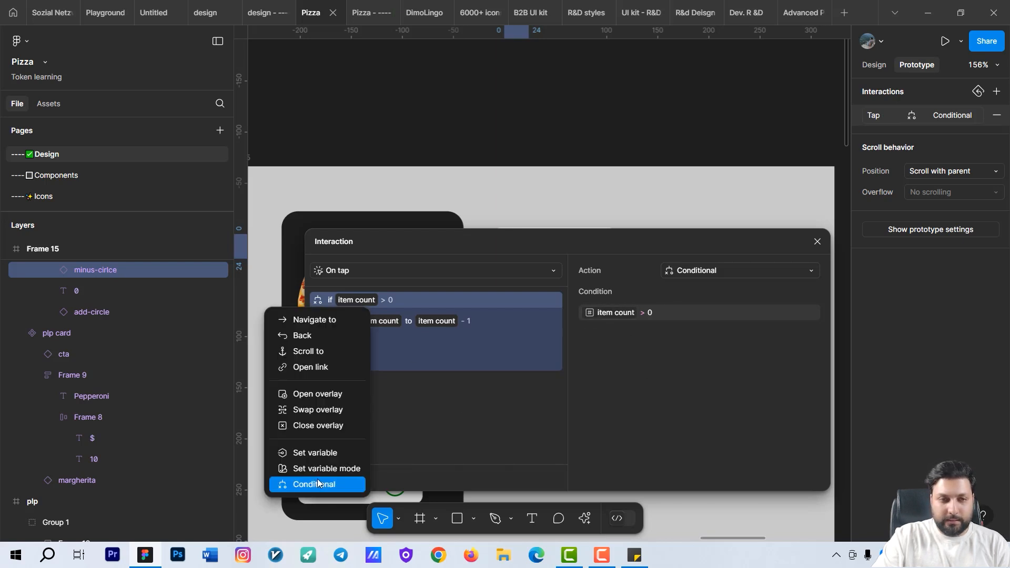
left_click(334, 451)
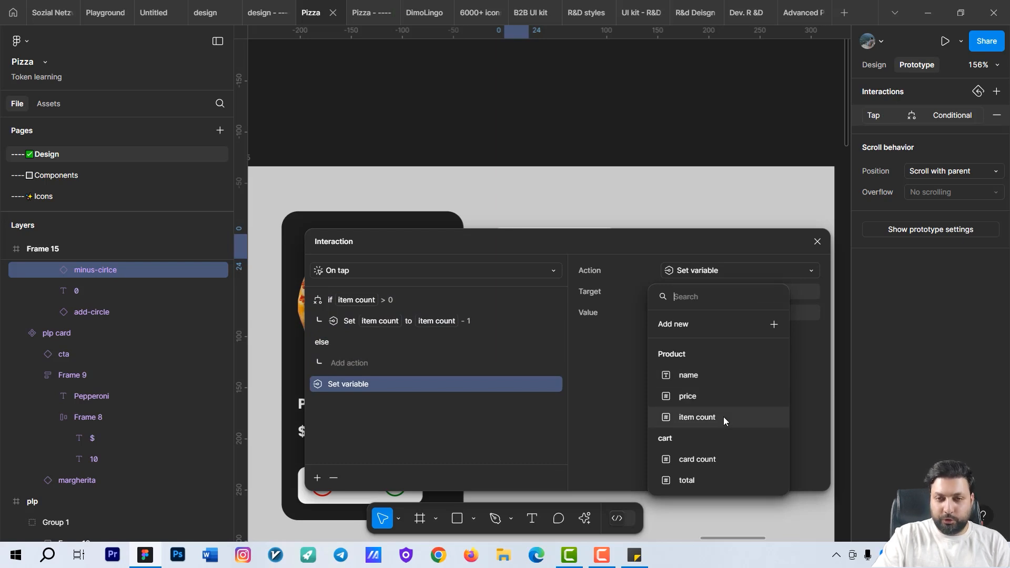
left_click(700, 460)
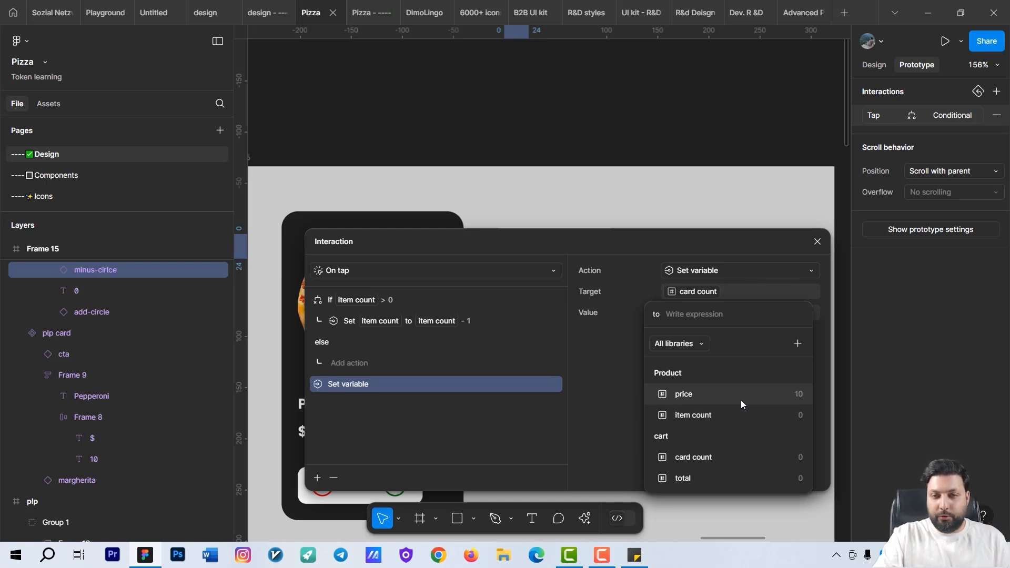
- Build the card count value as item count + item count + item count + item count
left_click(734, 414)
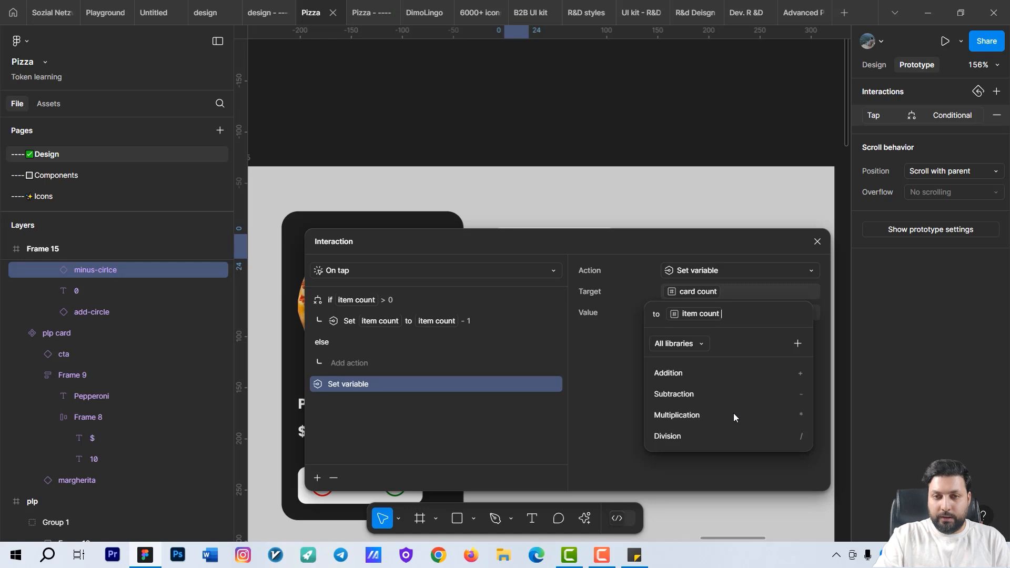
type("+")
left_click(723, 415)
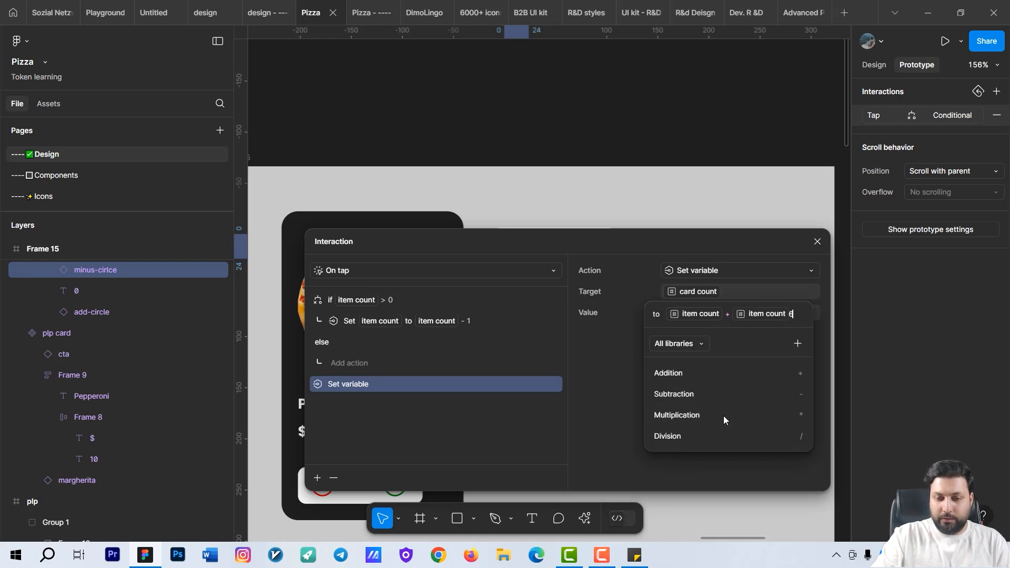
type("+")
left_click(718, 416)
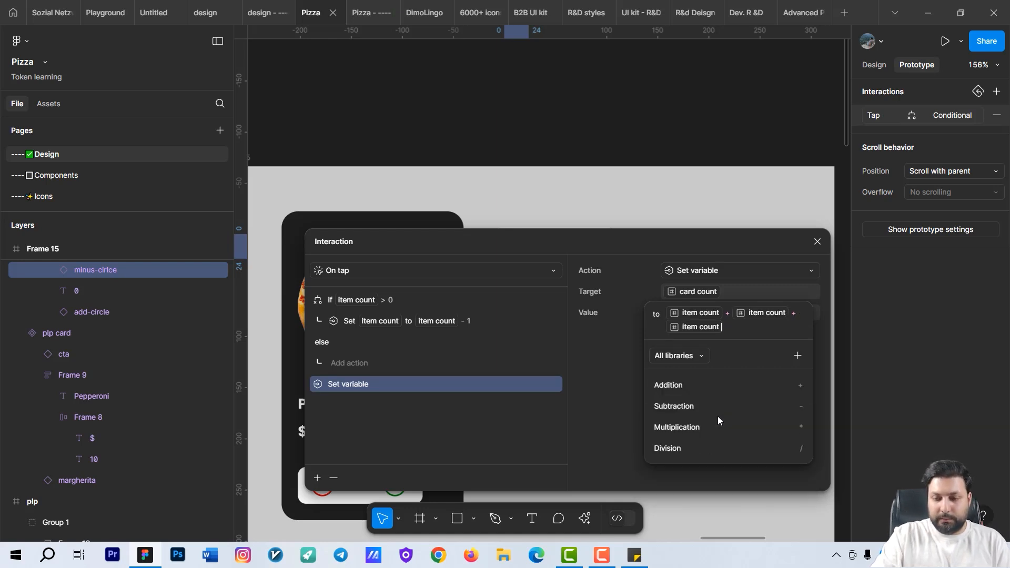
type("+")
left_click(695, 428)
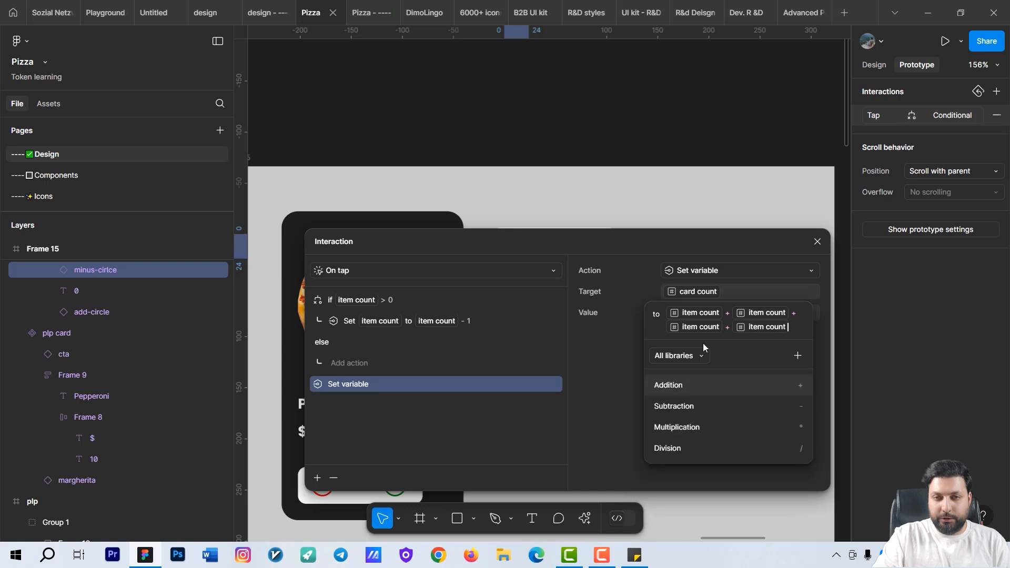
- Assign the pepperoni, Margherita, Rossini and Greek modes to the four item count terms in order, and accept the expression
left_click(700, 313)
left_click(691, 423)
left_click(764, 327)
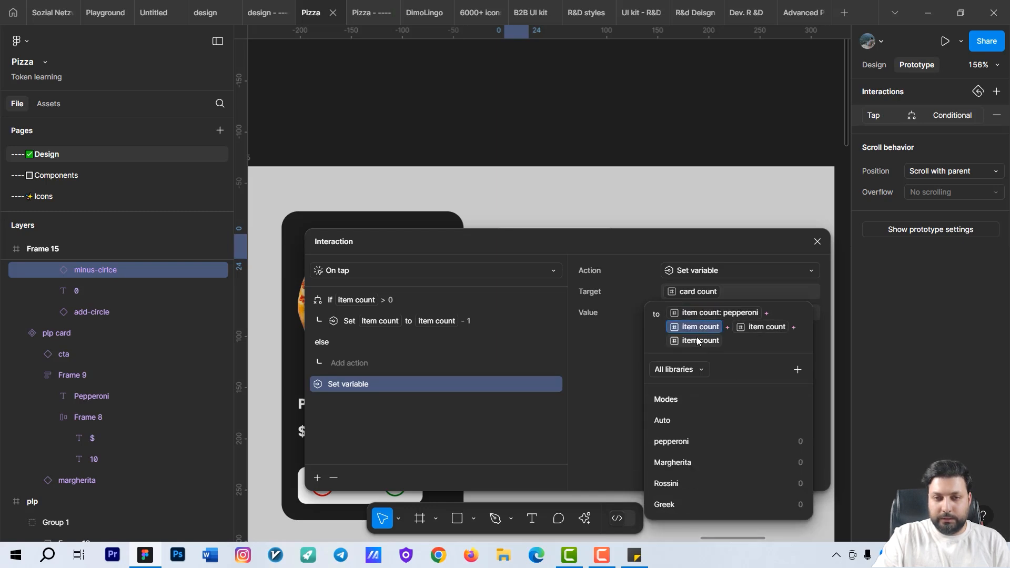
left_click(679, 463)
left_click(699, 341)
left_click(684, 483)
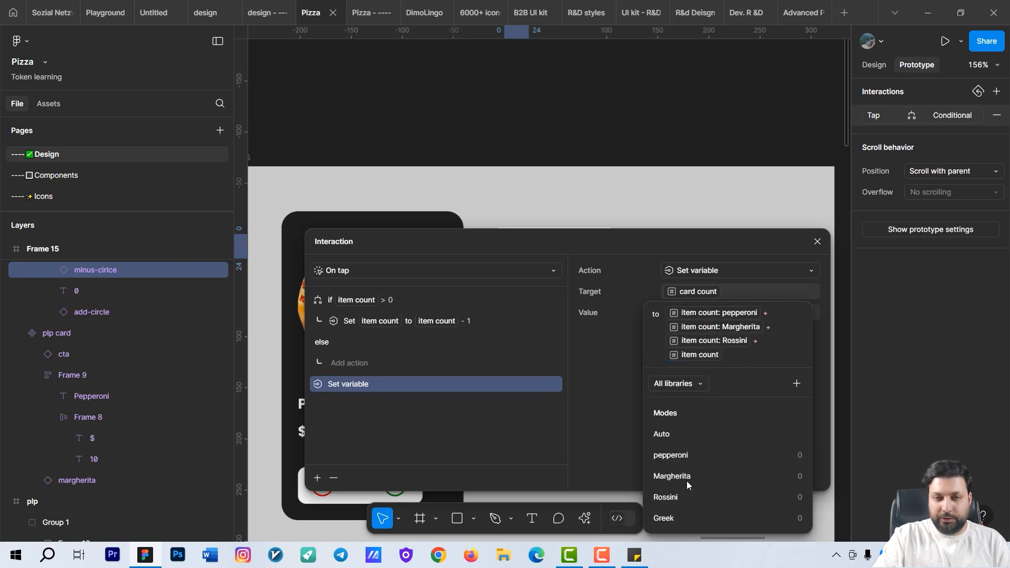
left_click(700, 355)
left_click(674, 510)
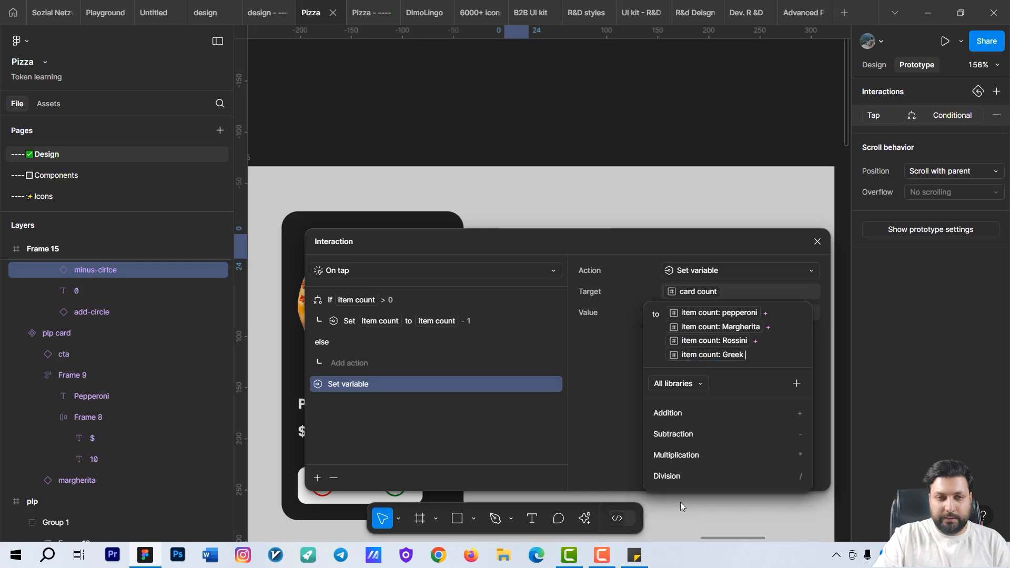
left_click(511, 231)
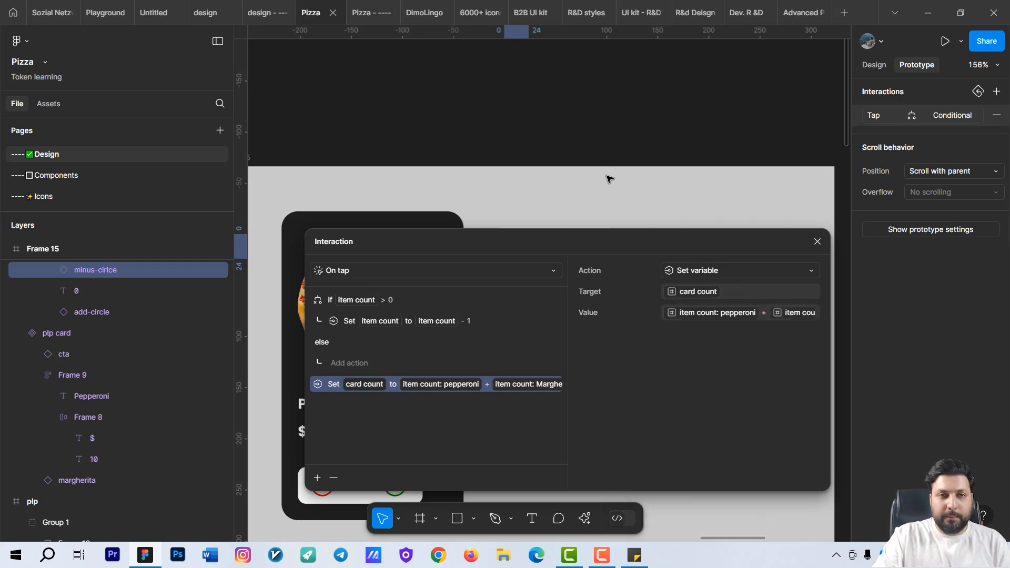
- Test the cart badge in the prototype preview by raising Pepperoni to 4 and lowering it back to 0
left_click(373, 12)
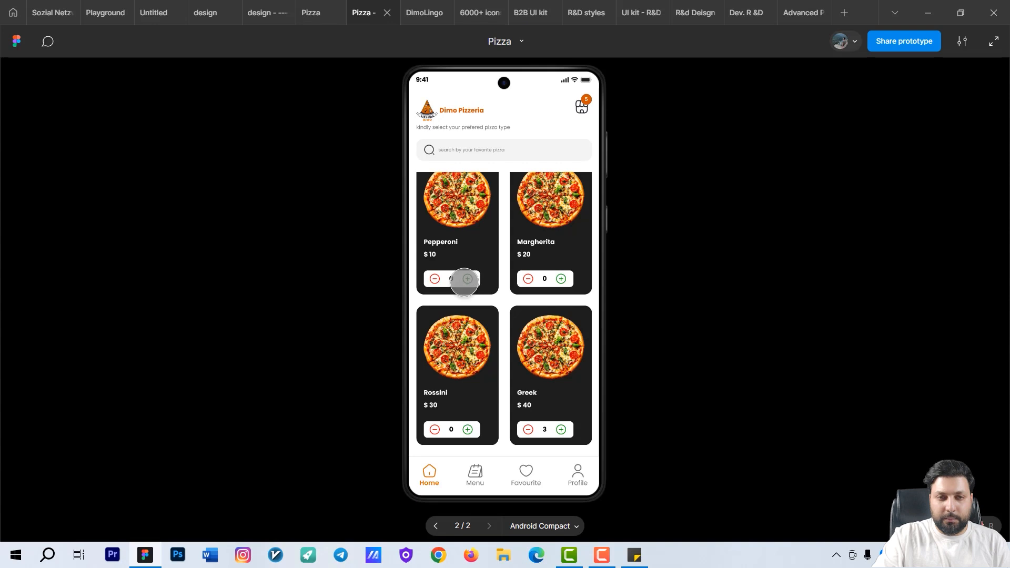
left_click(467, 278)
left_click(467, 278)
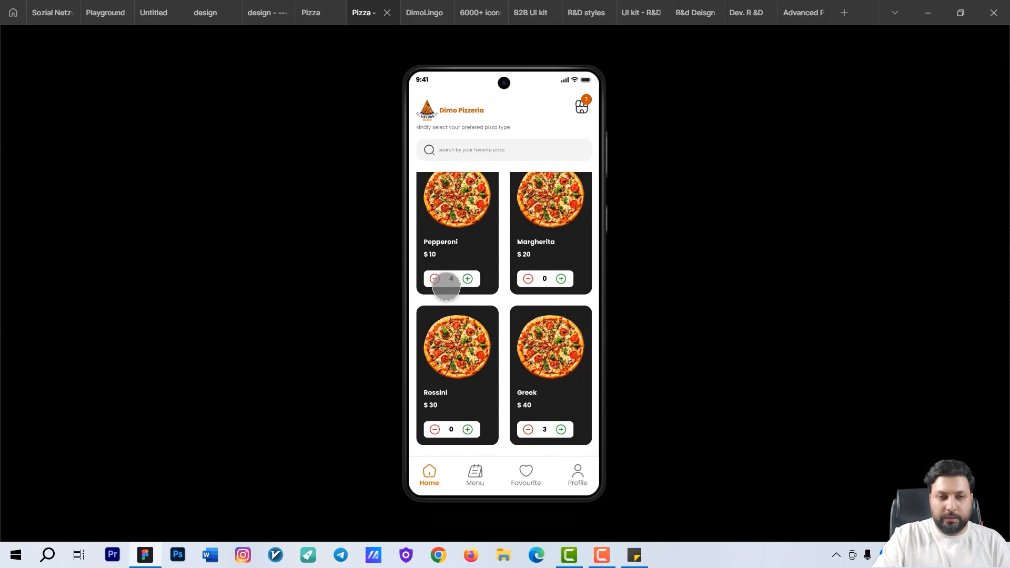
left_click(432, 277)
left_click(433, 277)
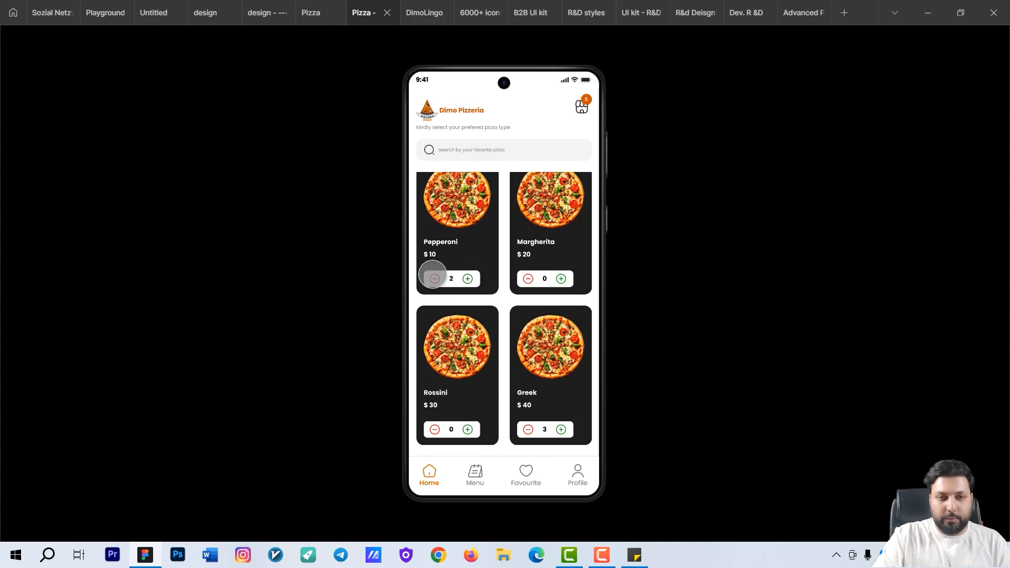
left_click(433, 278)
left_click(434, 278)
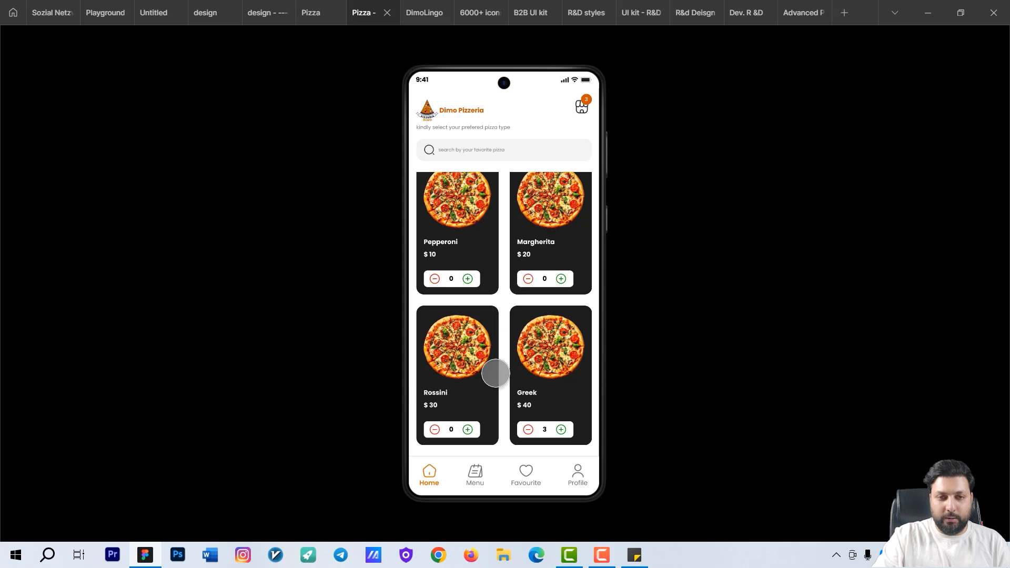
- Test lowering Greek to 0 and raising Greek and Margherita to 4, and return to the design file with the interaction settings closed
left_click(527, 430)
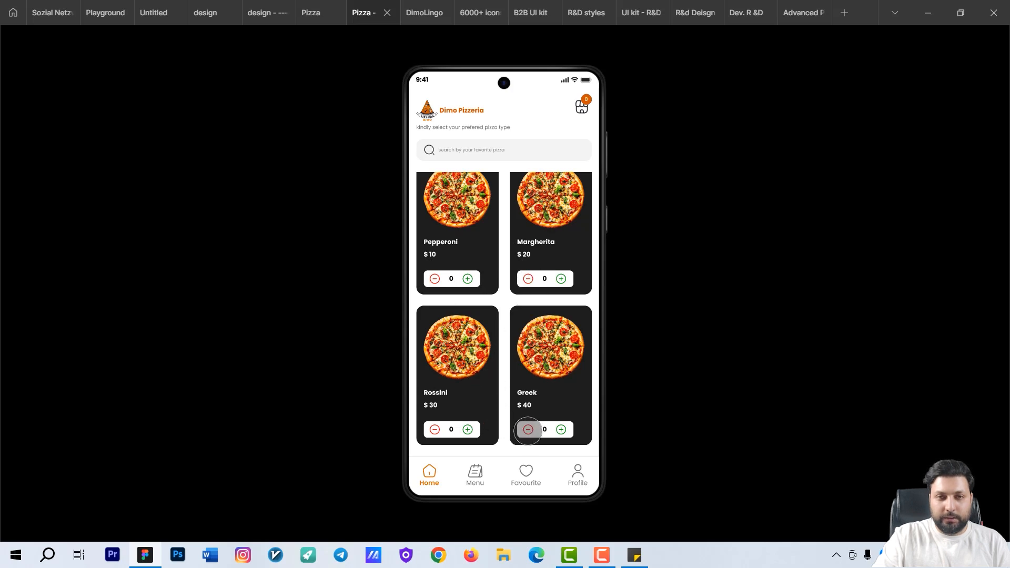
left_click(560, 430)
left_click(562, 279)
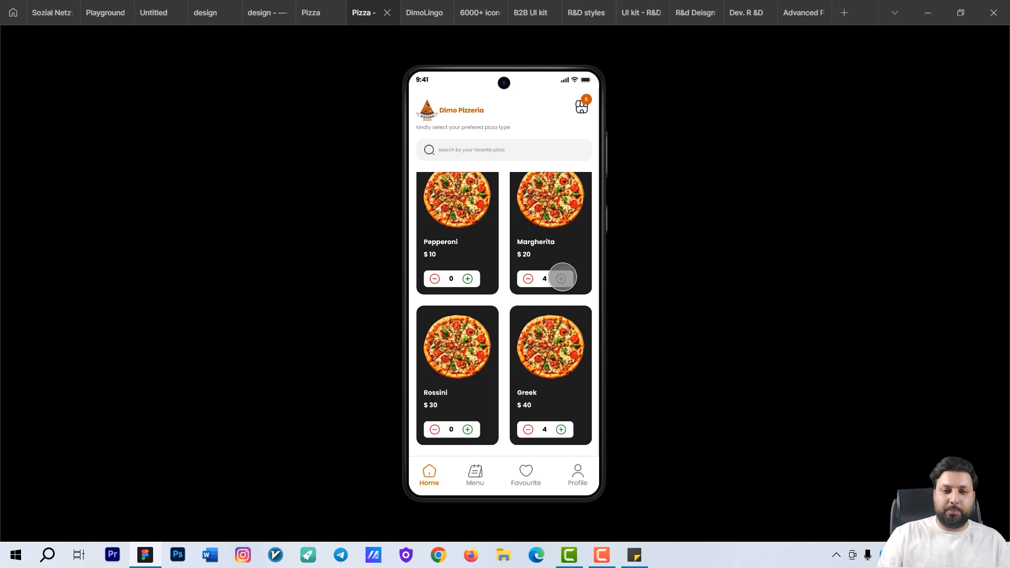
left_click(314, 11)
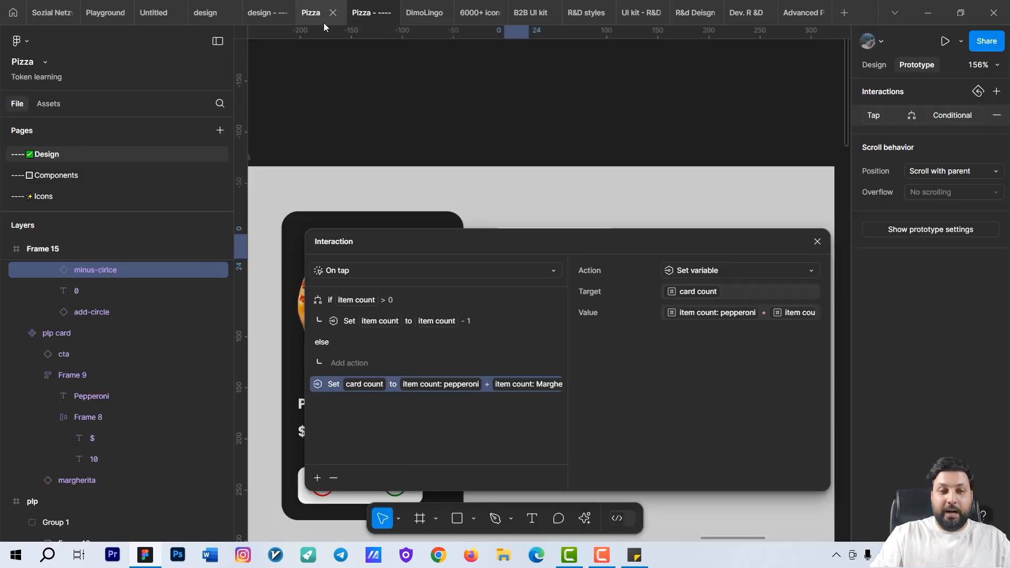
left_click(817, 241)
- Duplicate the plp frame beside the original as the base for a new screen
scroll(629, 165, "down", 6)
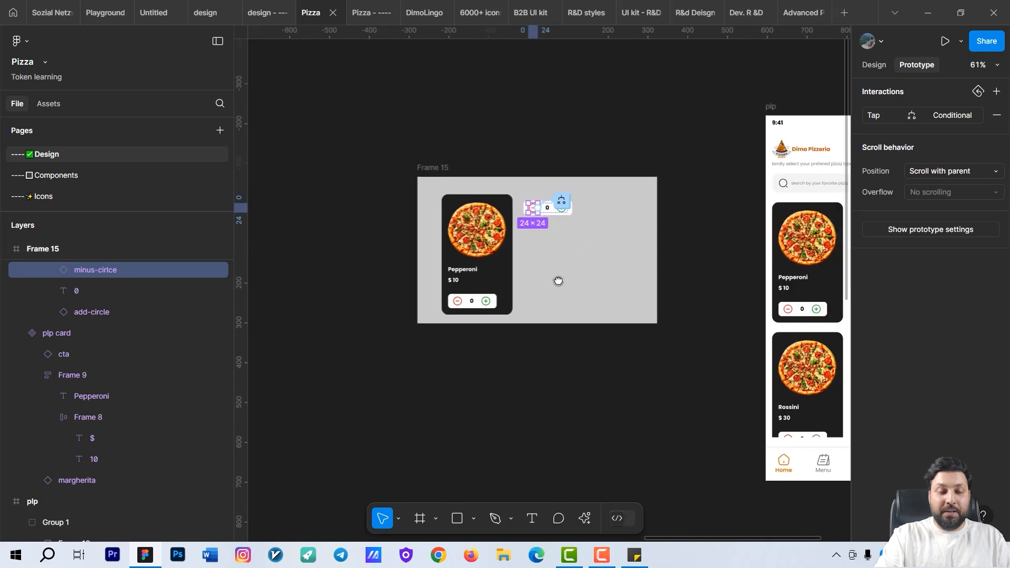
left_click_drag(558, 281, 404, 270)
scroll(591, 236, "down", 2)
left_click_drag(689, 273, 537, 237)
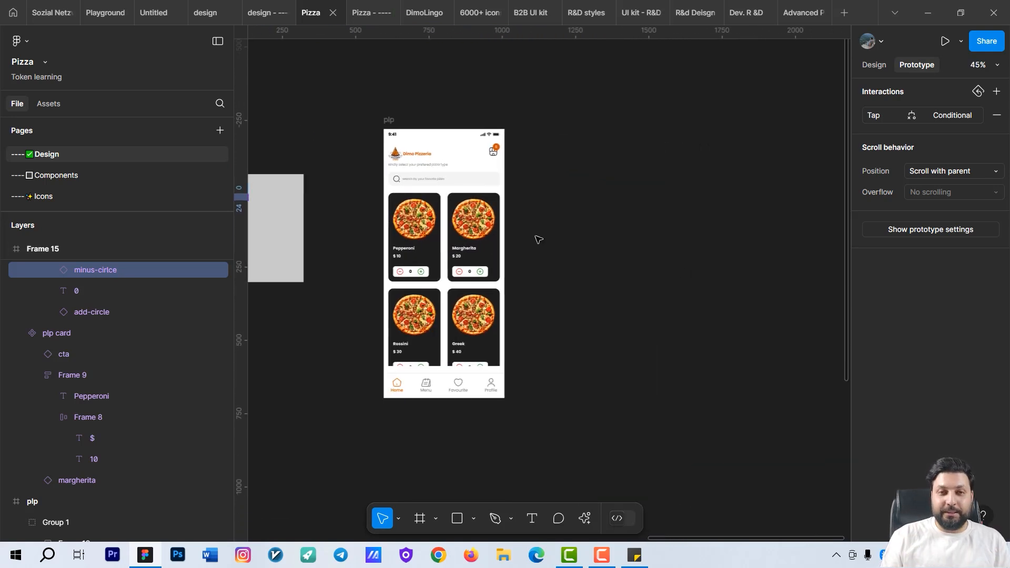
left_click_drag(504, 123, 541, 91)
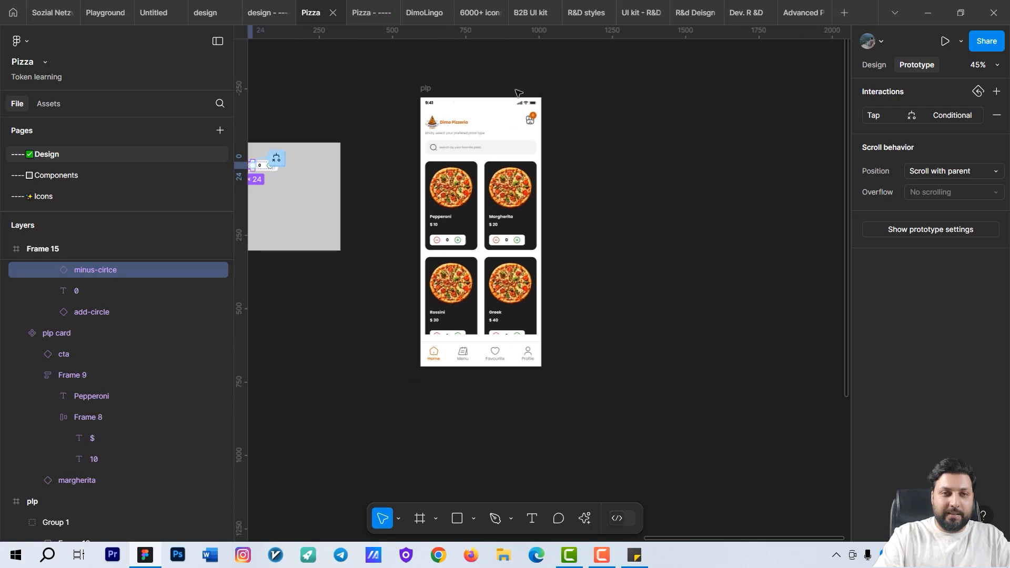
left_click(419, 91)
left_click(424, 90)
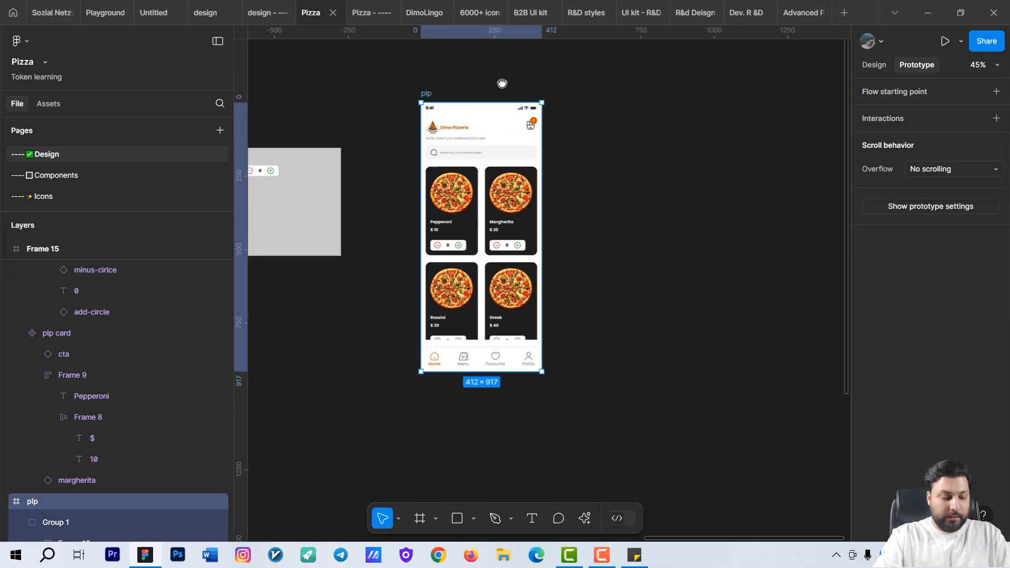
scroll(497, 105, "up", 2)
key("ctrl+d")
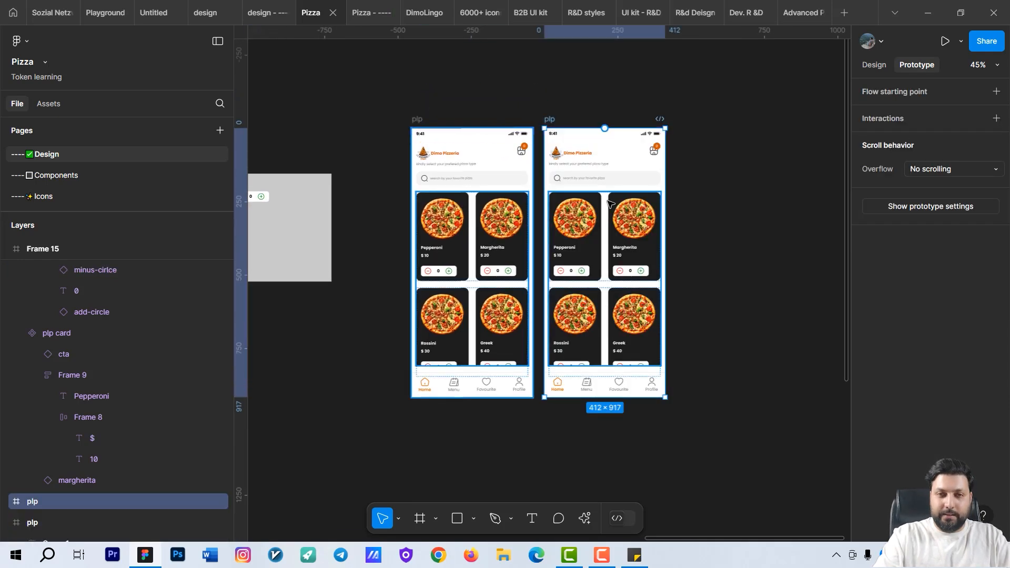
- Delete the frame holding the pizza cards from the duplicated plp screen
left_click_drag(609, 251, 536, 221)
scroll(535, 221, "up", 3)
left_click(548, 247)
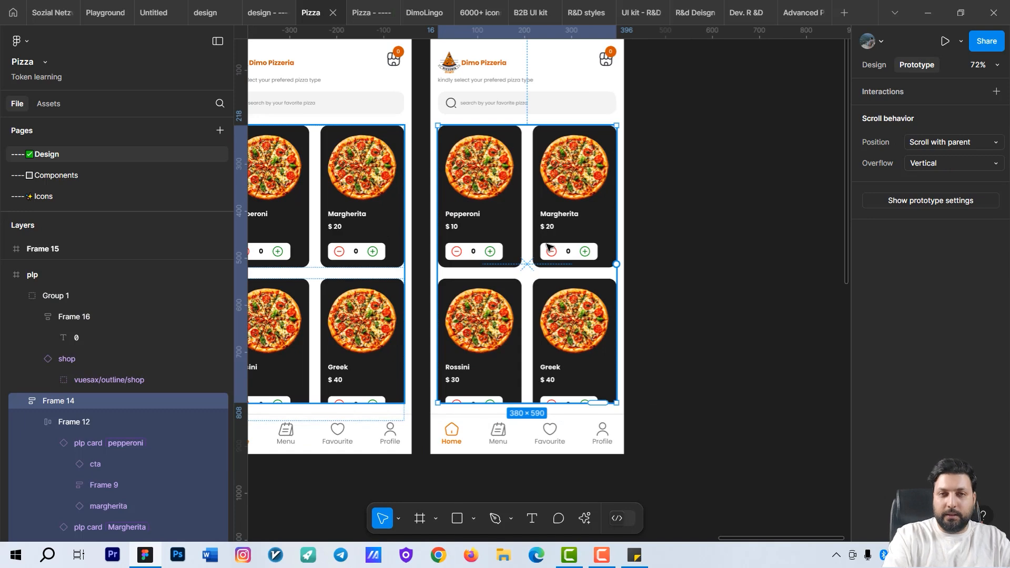
key("Delete")
scroll(571, 212, "up", 3)
scroll(558, 184, "left", 2)
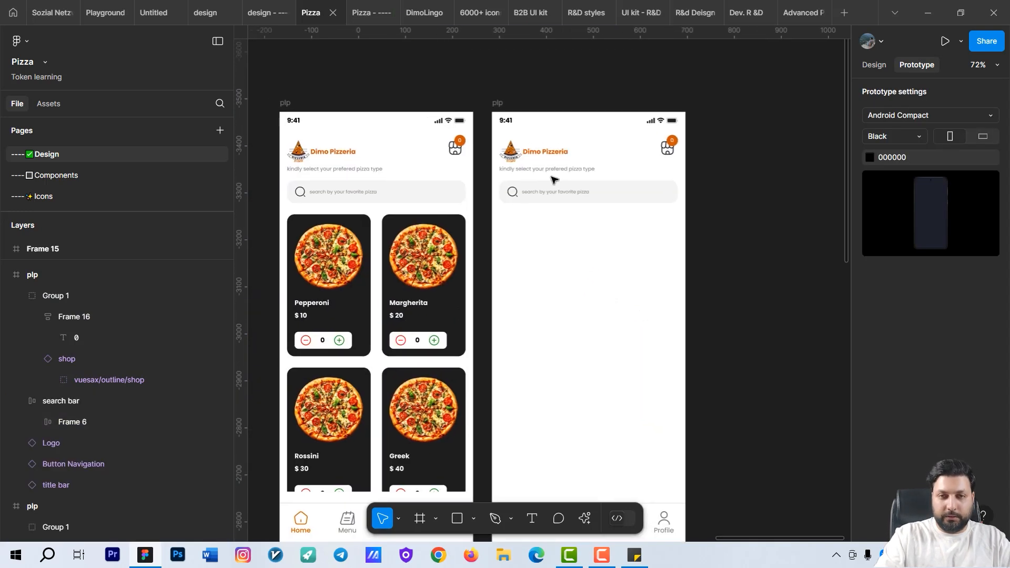
- Delete the cart icon group, the logo and the search bar from the duplicated screen
left_click_drag(589, 184, 679, 175)
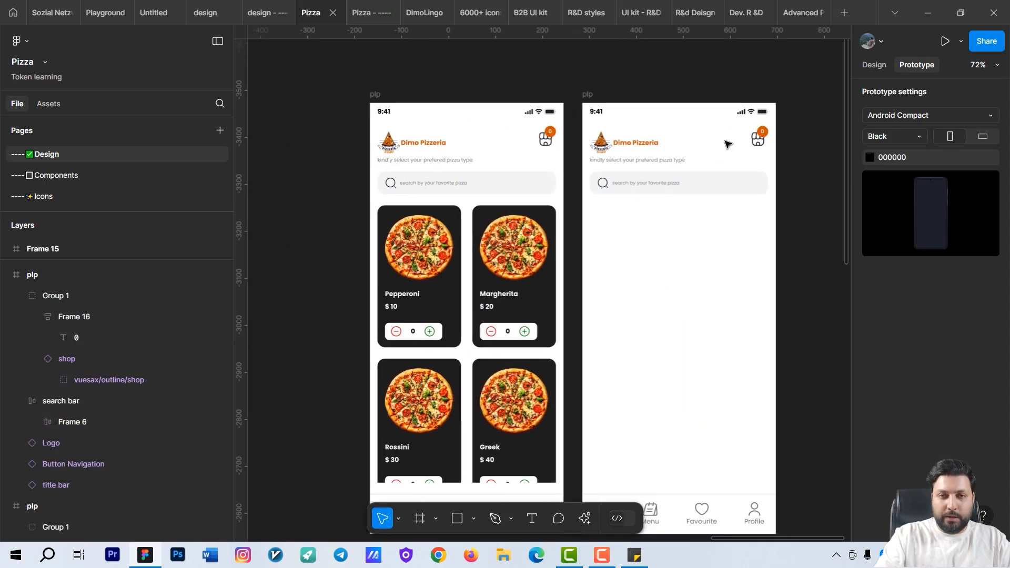
left_click(757, 139)
left_click(632, 154, "shift")
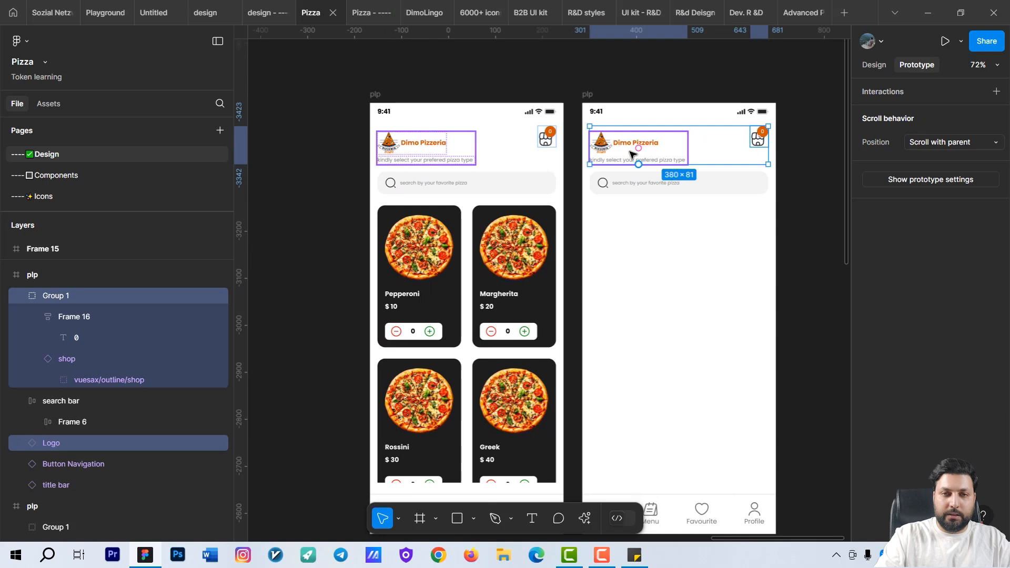
left_click(680, 190, "shift")
key("Delete")
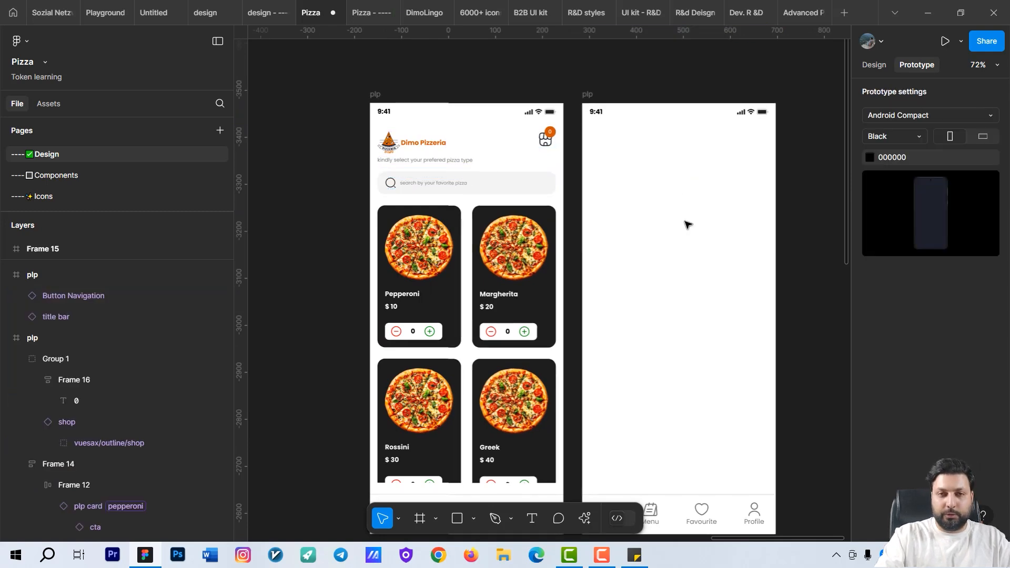
- Add the text "Cart" to the upper area of the emptied screen
scroll(689, 237, "down", 1)
scroll(692, 252, "up", 3)
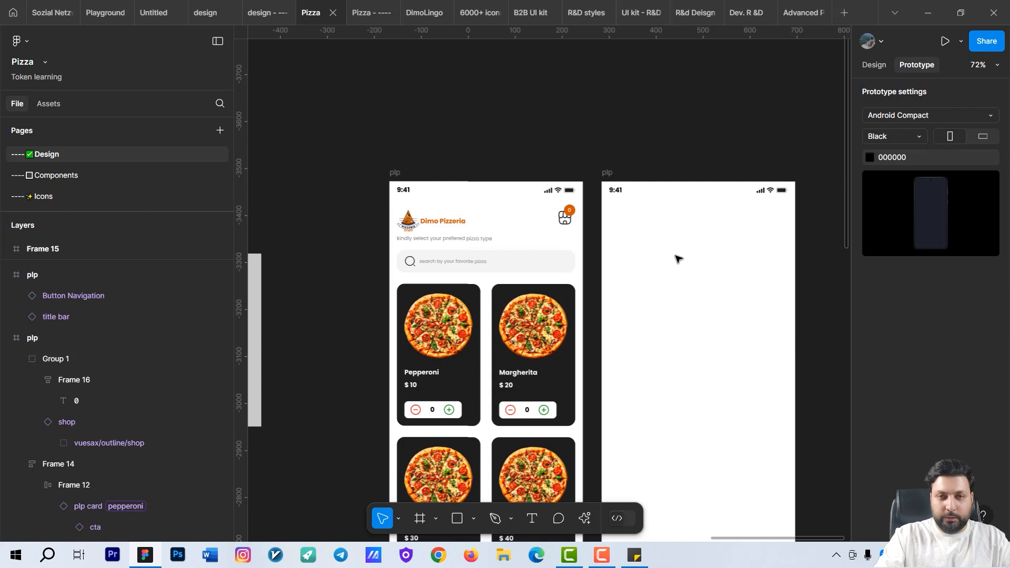
key("t")
left_click(652, 226)
type("car")
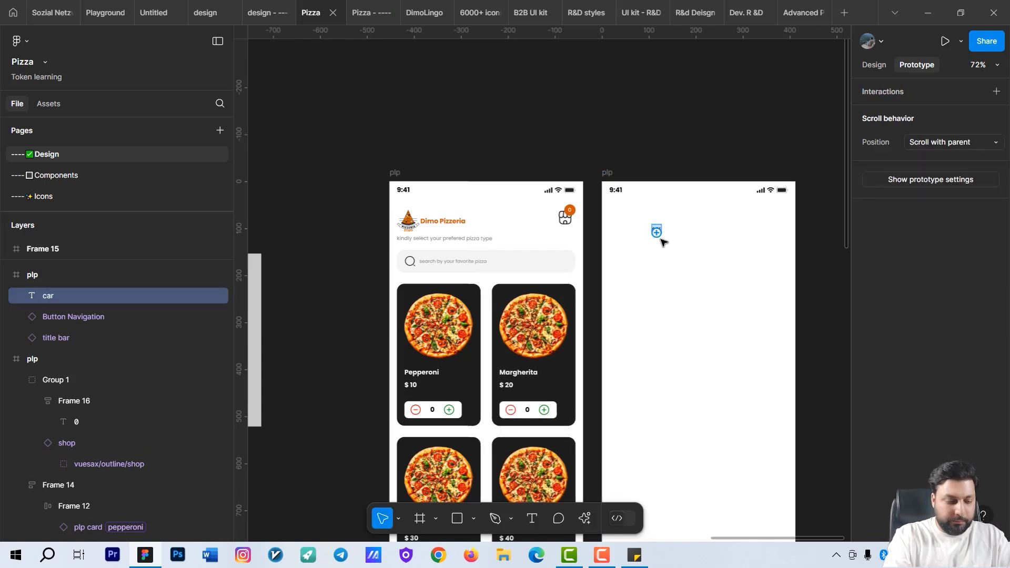
type("art")
key("Escape")
- Move the Cart text under the status bar clock, at about X 34, Y 54, and show its design properties
left_click_drag(673, 294, 687, 340)
scroll(680, 272, "up", 3)
scroll(679, 272, "up", 3)
left_click_drag(676, 279, 548, 231)
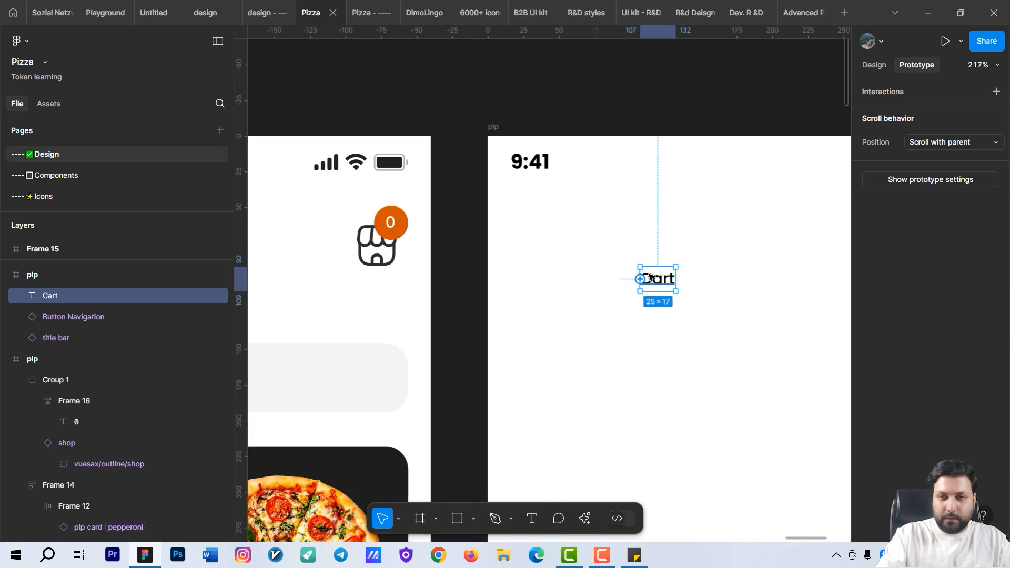
left_click(879, 68)
left_click_drag(670, 279, 566, 225)
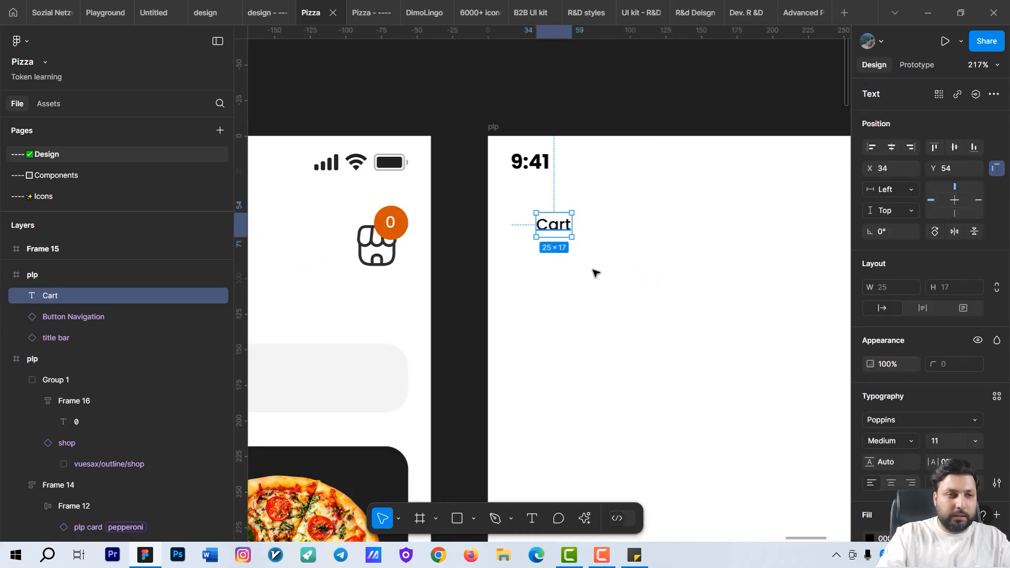
- Copy the arrow-left/chevron icon component from the Icons page
left_click(18, 202)
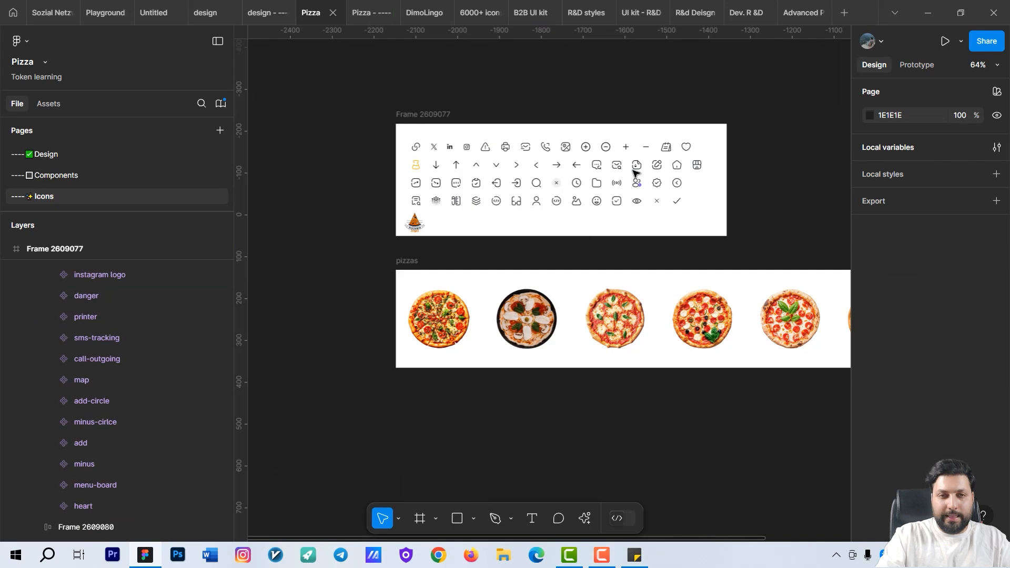
scroll(453, 171, "up", 3)
left_click(477, 161)
double_click(477, 160)
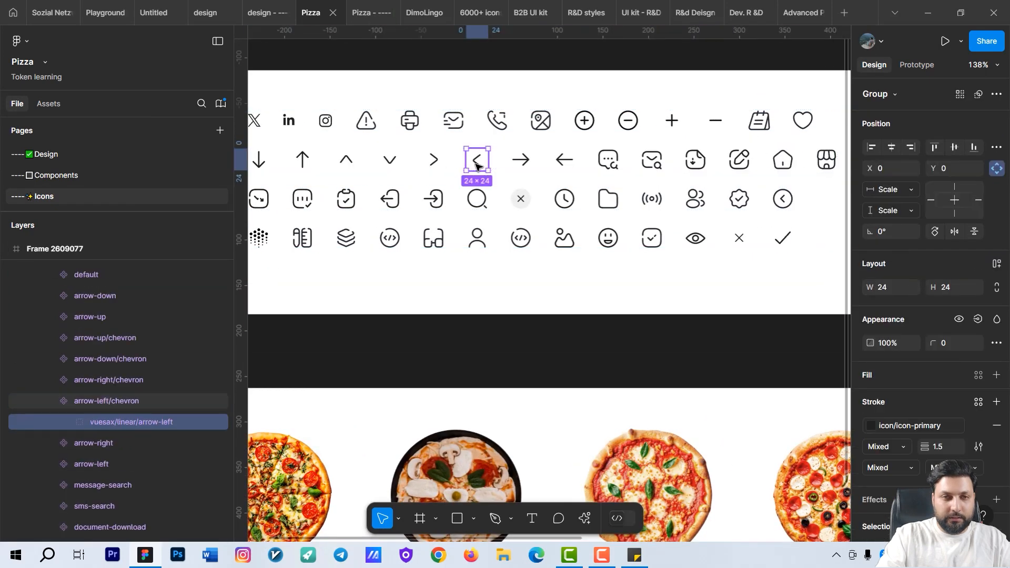
left_click(519, 160)
left_click(477, 159)
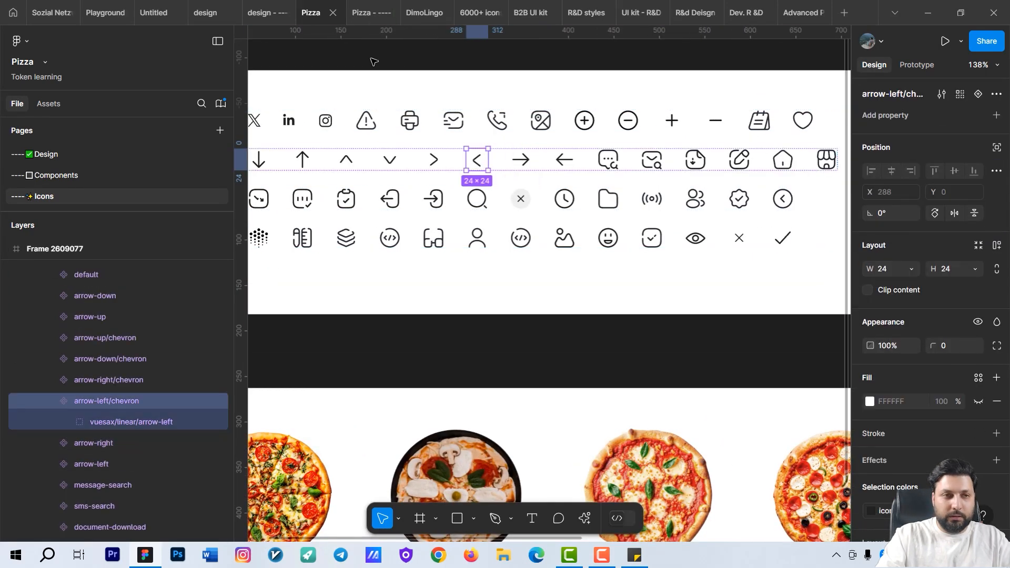
key("ctrl+c")
- Paste the chevron icon into the duplicated plp screen on the Design page, just before the Cart text at X 4, Y 50
left_click(97, 159)
left_click(570, 286)
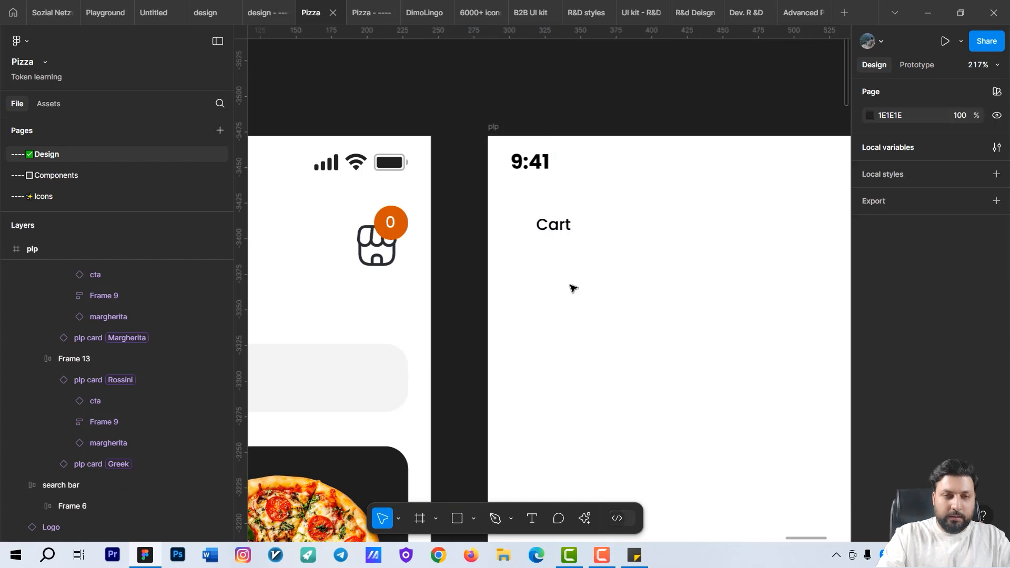
key("ctrl+v")
scroll(573, 282, "up", 3)
left_click_drag(534, 285, 496, 208)
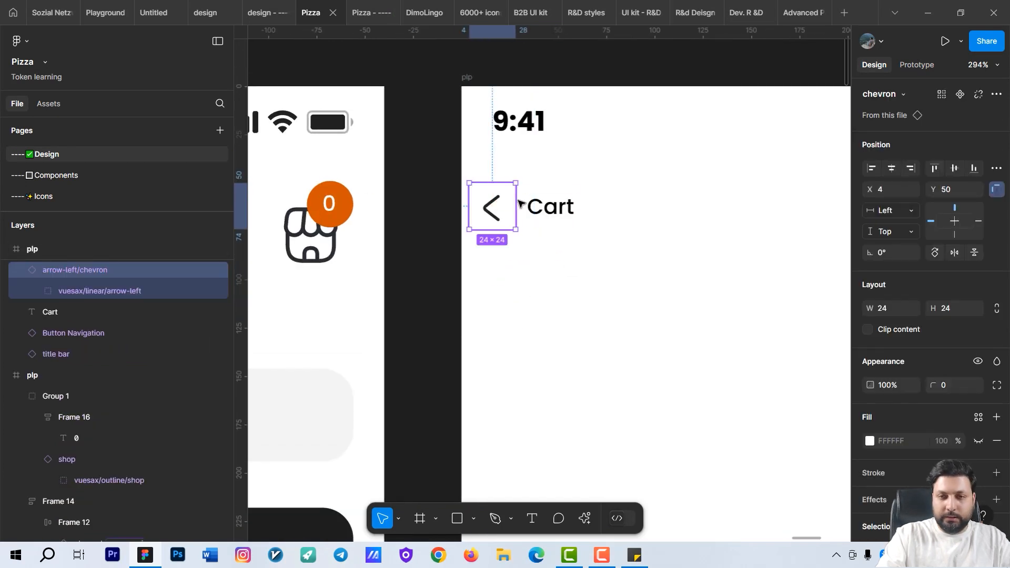
- Set the Cart text's font size to 12
left_click(572, 218)
left_click(939, 442)
type("12")
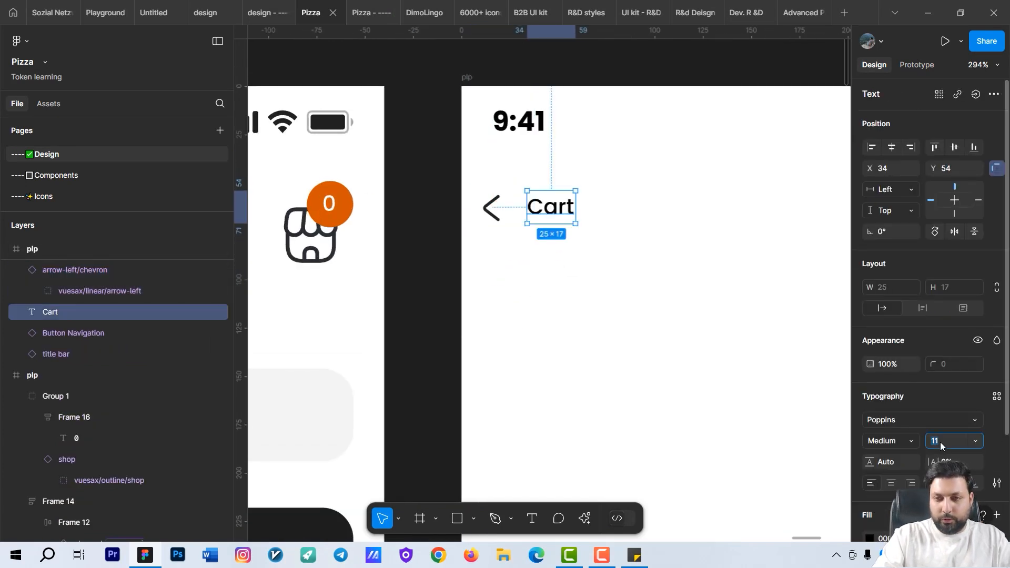
key("Return")
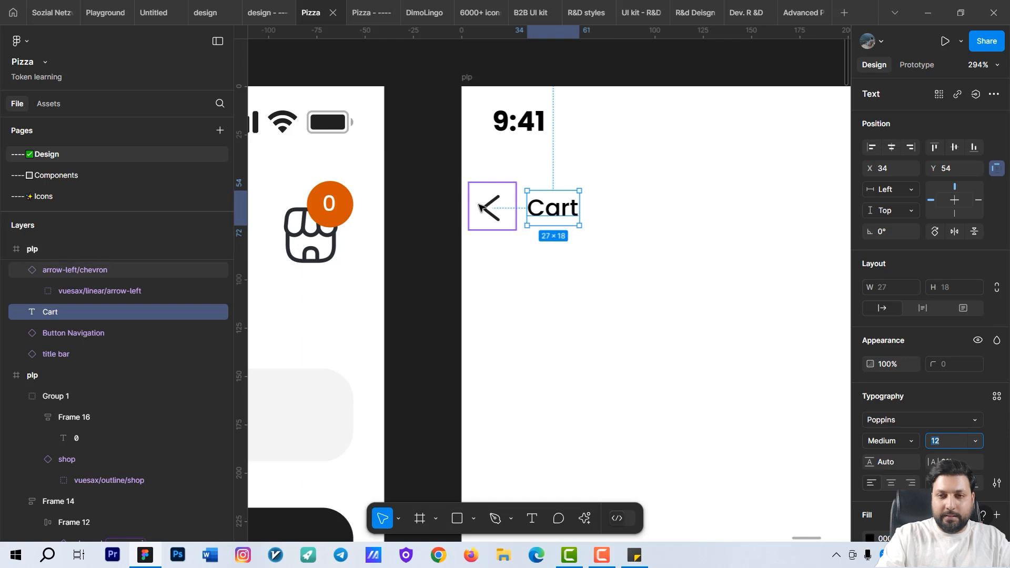
- Wrap the chevron icon and the Cart text in a horizontal auto layout with a gap of 4
left_click(483, 210, "shift")
key("shift+a")
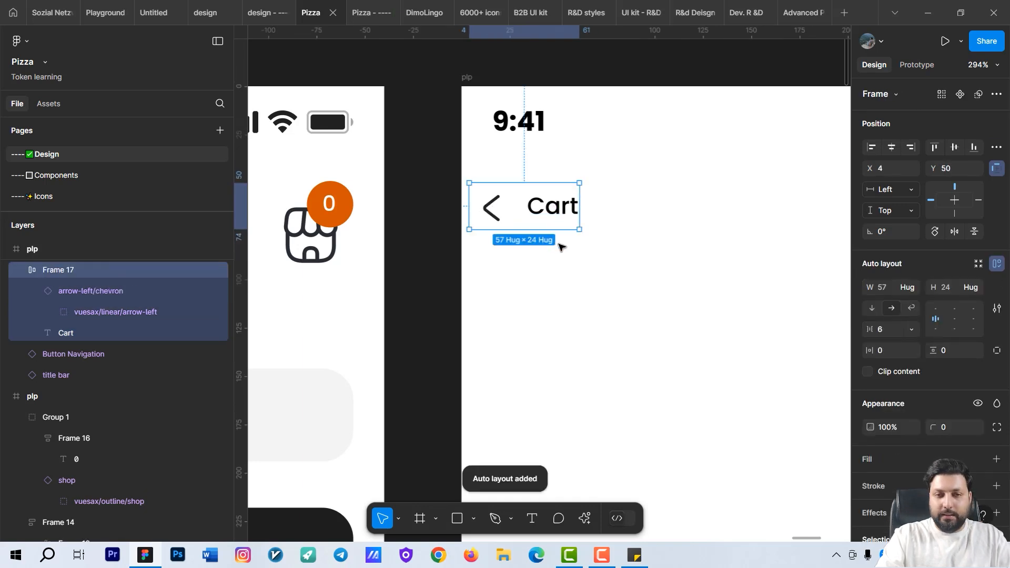
left_click_drag(559, 243, 605, 243)
left_click(889, 329)
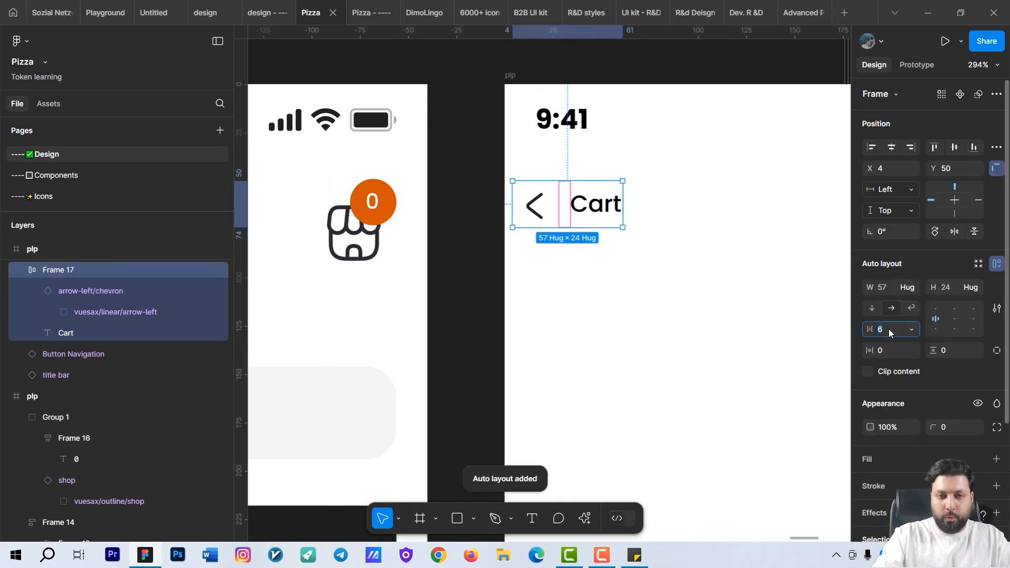
type("5")
key("Return")
key("Down")
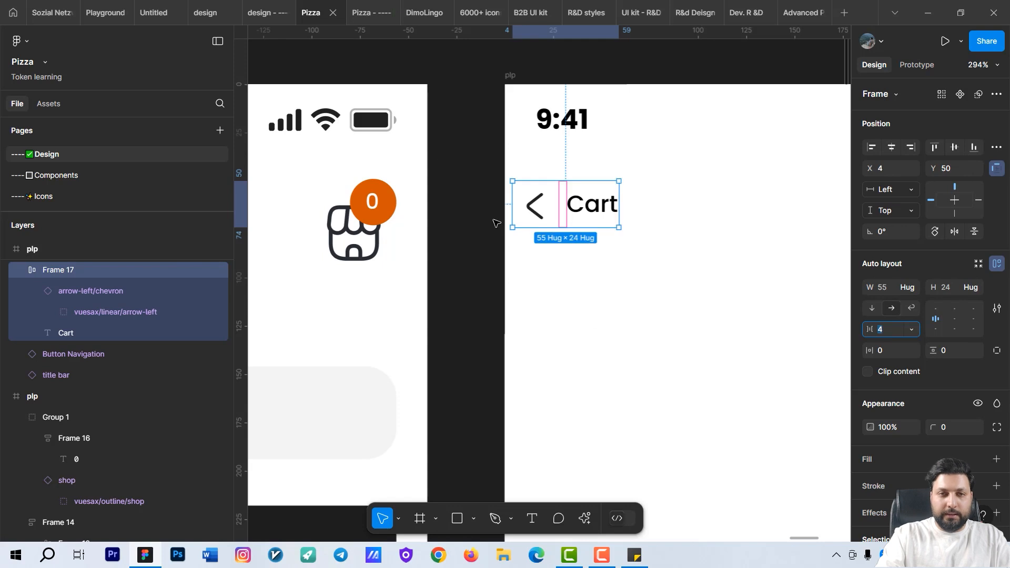
- Move the chevron and Cart group to X 16, Y 50, in line with the status bar clock
left_click(589, 316)
left_click(586, 209)
key("shift+Right")
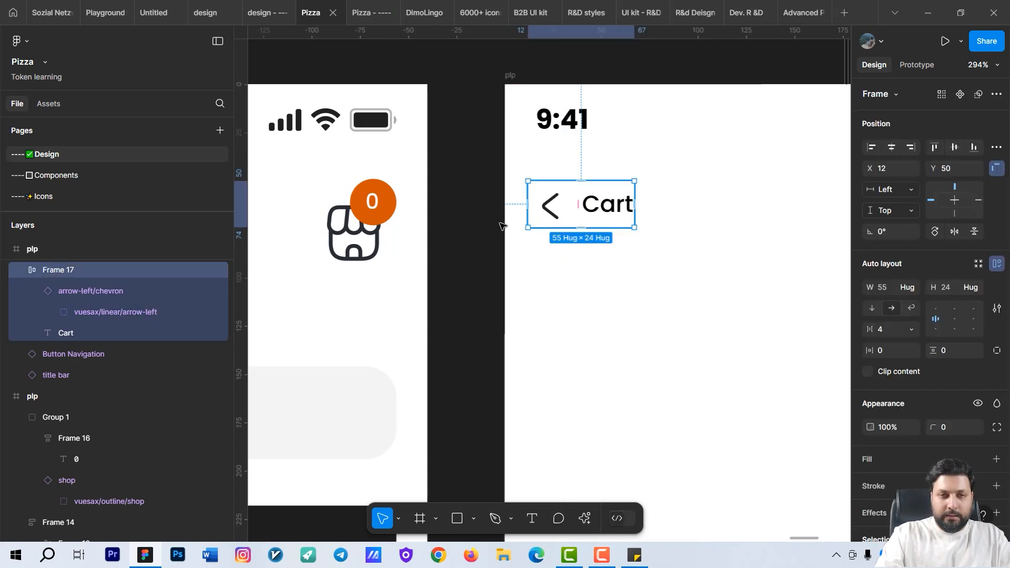
key("alt")
key("Right")
key("Right")
key("Right")
key("Right")
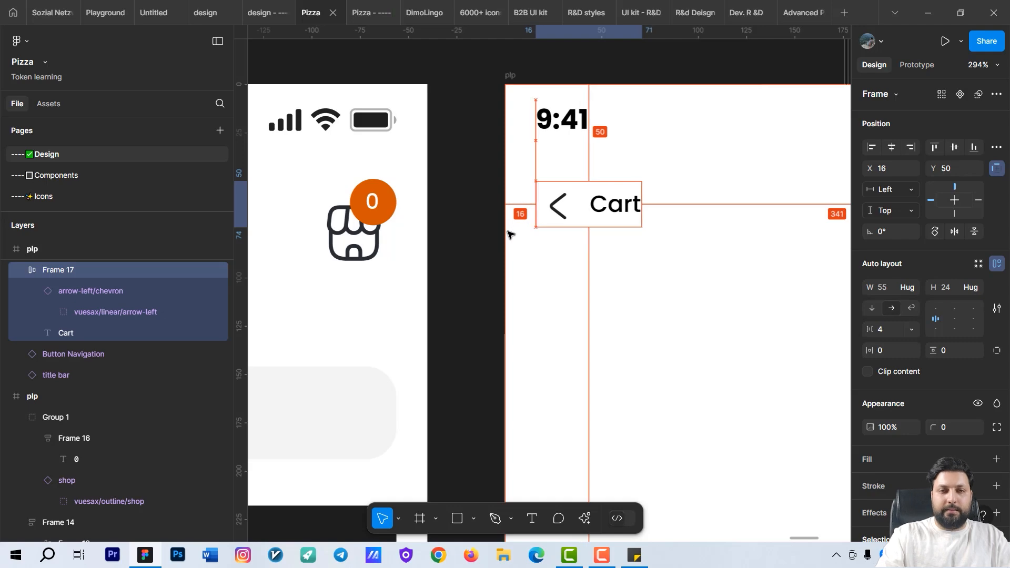
scroll(510, 234, "down", 6)
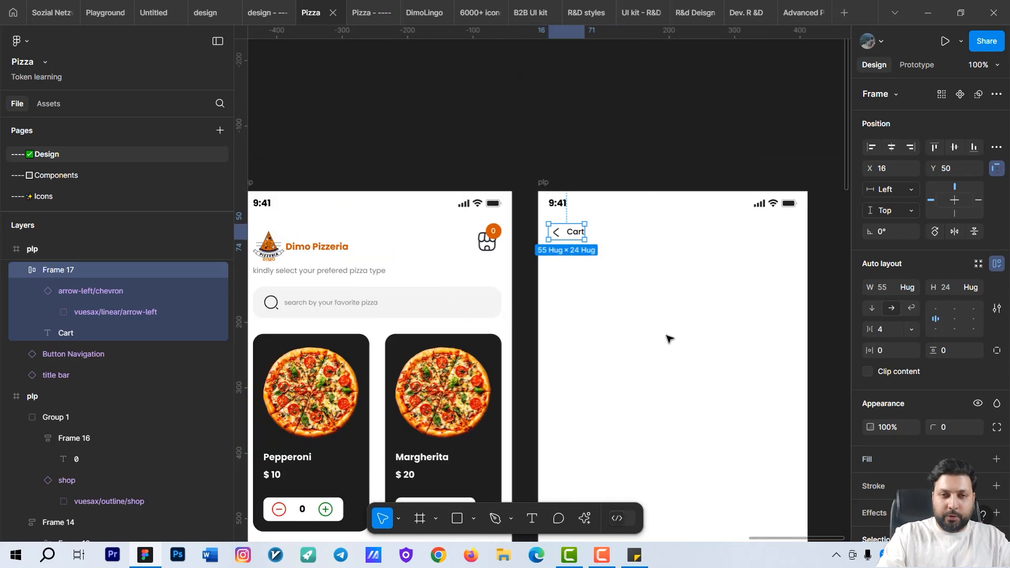
- Duplicate the Cart text, place the copy under the signal icons at X 313, Y 54, and change it to "0"
scroll(597, 273, "up", 3)
left_click(491, 241)
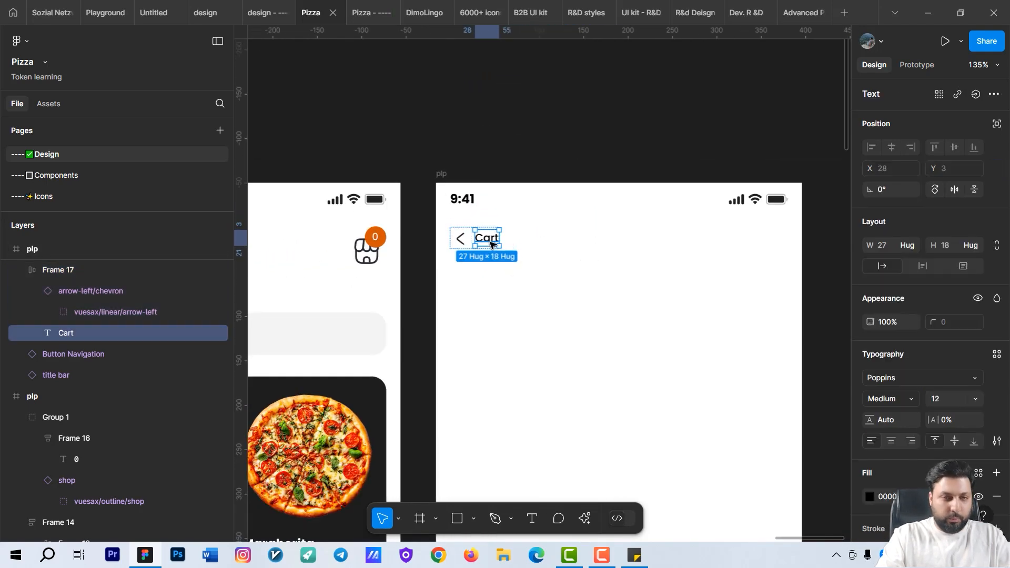
key("ctrl+d")
left_click_drag(521, 241, 734, 243)
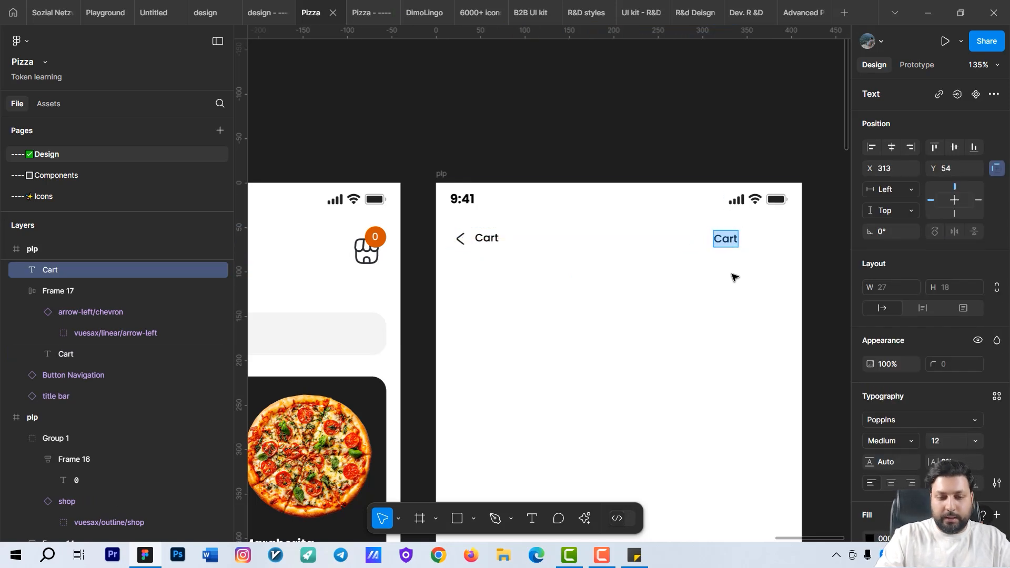
type("0")
key("Escape")
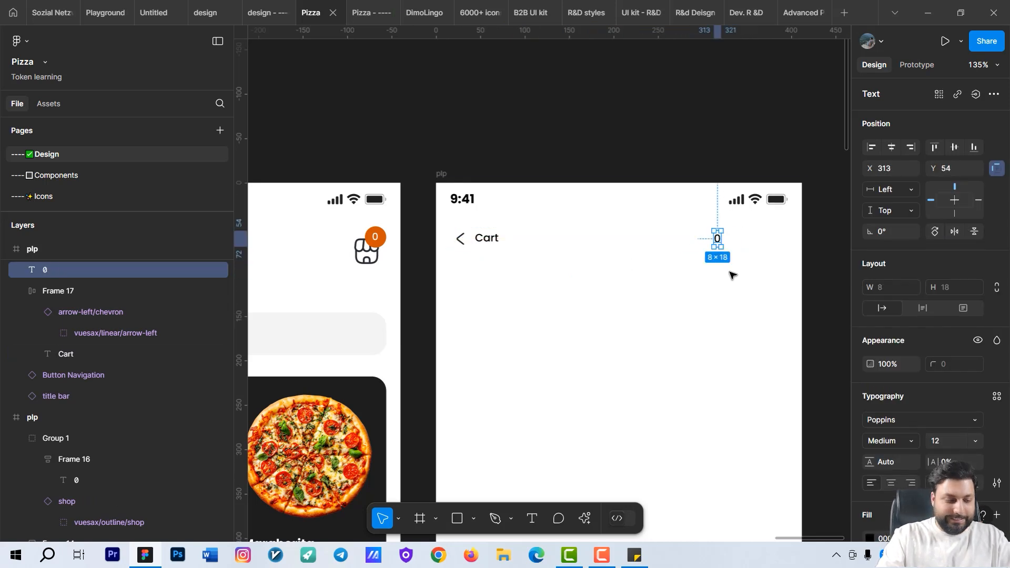
- Duplicate the "0" text, place the copy beside it at X 341, Y 54, and change it to "item(s)"
key("ctrl+d")
scroll(731, 258, "up", 3)
scroll(728, 254, "up", 2)
left_click_drag(708, 220, 762, 222)
double_click(762, 224)
type("item")
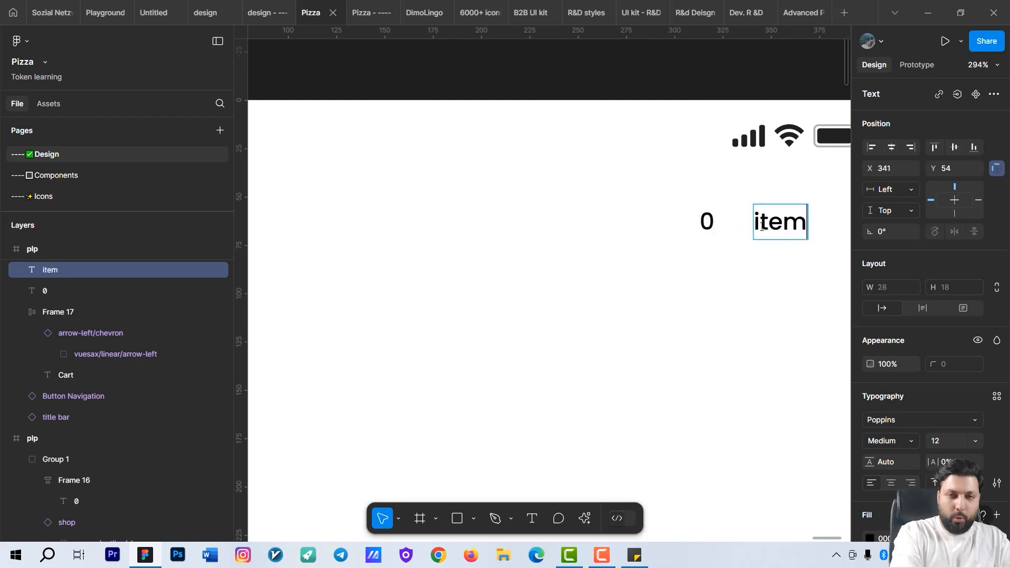
type("(3")
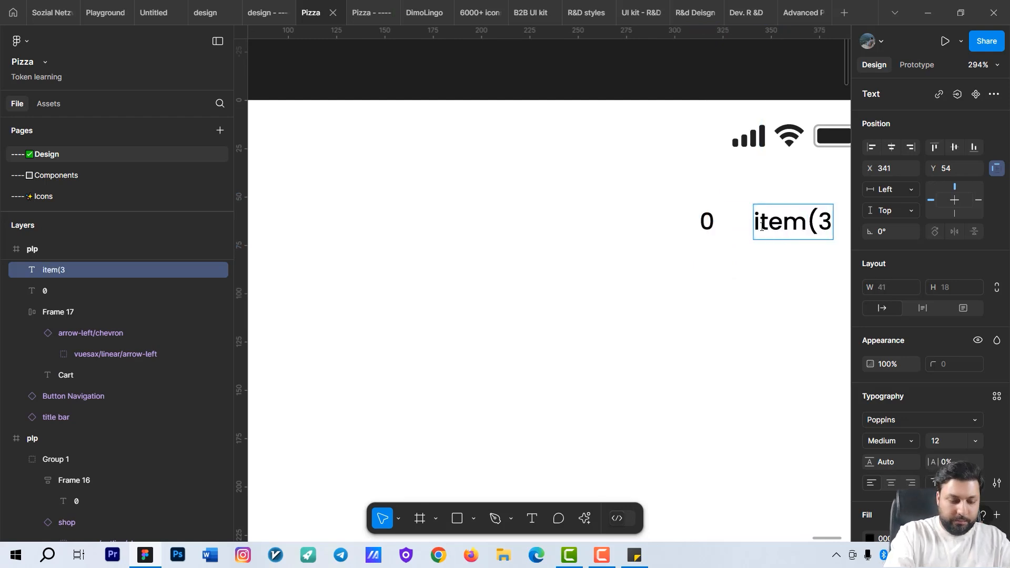
key("BackSpace")
type("s")
key("Escape")
scroll(756, 270, "up", 3)
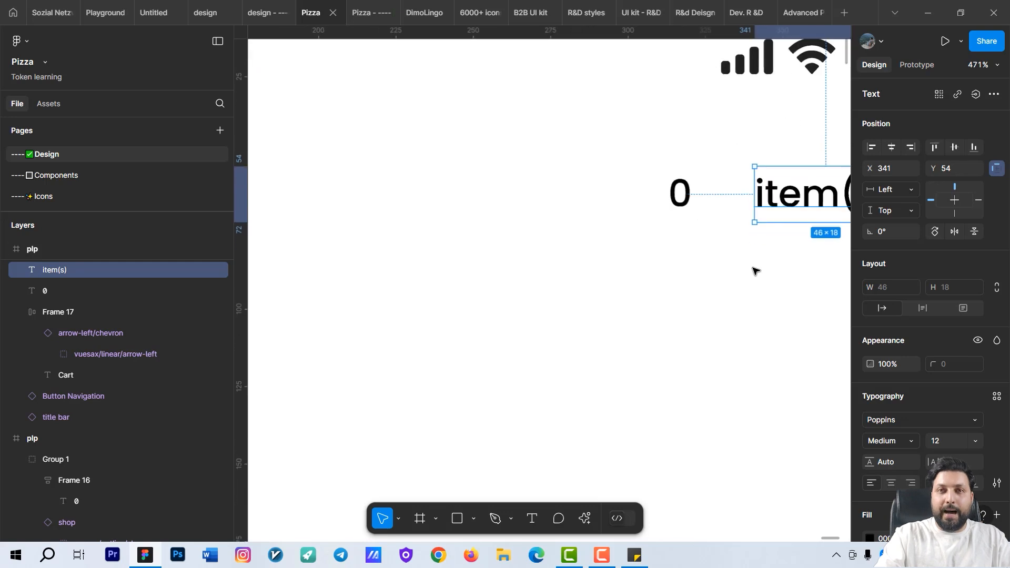
- Wrap the "0" and "item(s)" texts together in an auto layout frame
left_click_drag(756, 270, 648, 313)
scroll(648, 313, "down", 3)
left_click(599, 275)
left_click(676, 278, "shift")
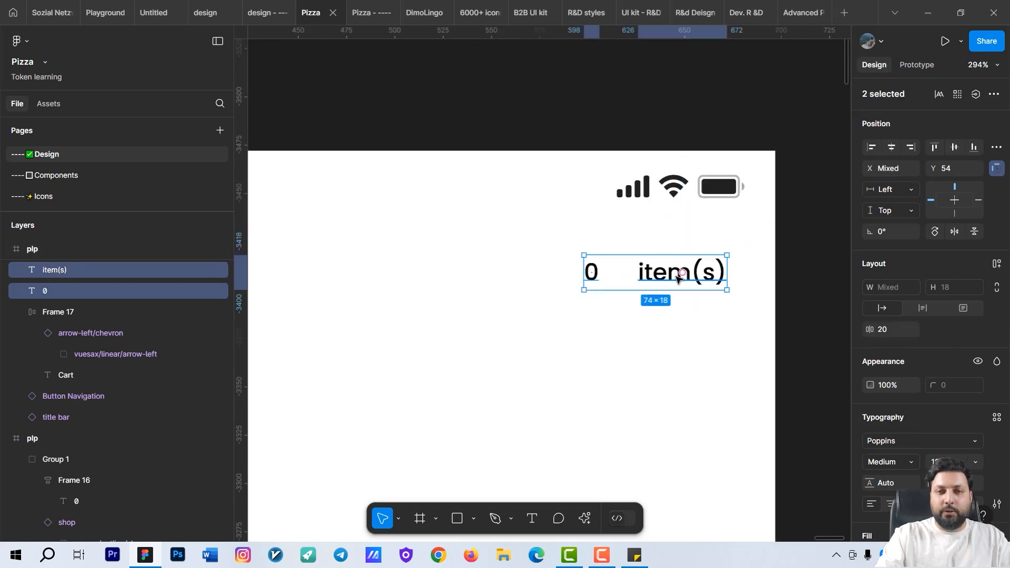
key("shift+a")
- Rename the duplicated plp screen frame as "cart"
scroll(735, 343, "down", 3)
left_click(397, 224)
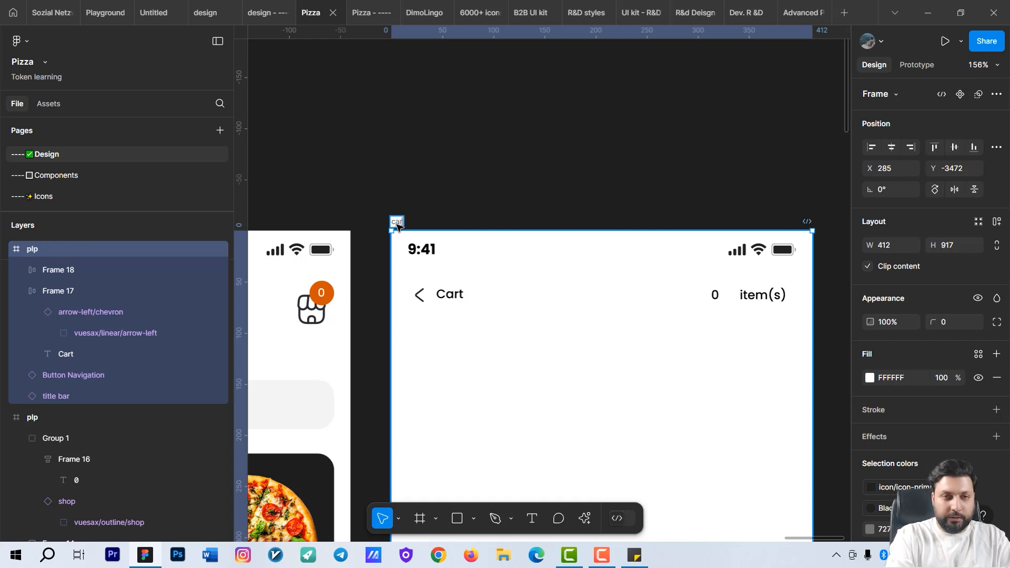
left_click(467, 186)
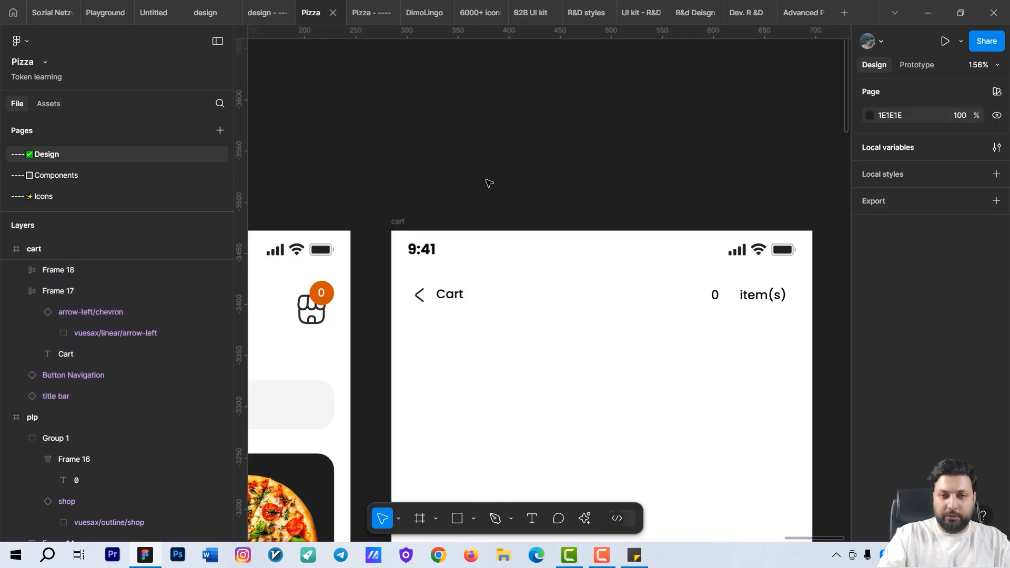
- Set the gap between "0" and "item(s)" in their auto layout frame to 4
left_click(739, 298)
scroll(750, 321, "up", 2)
left_click(897, 329)
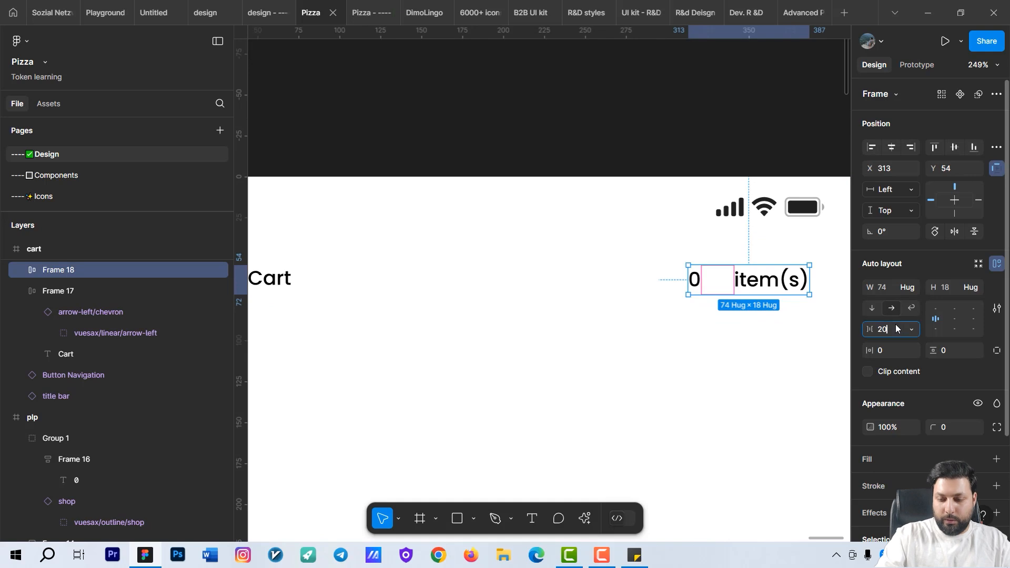
key("Return")
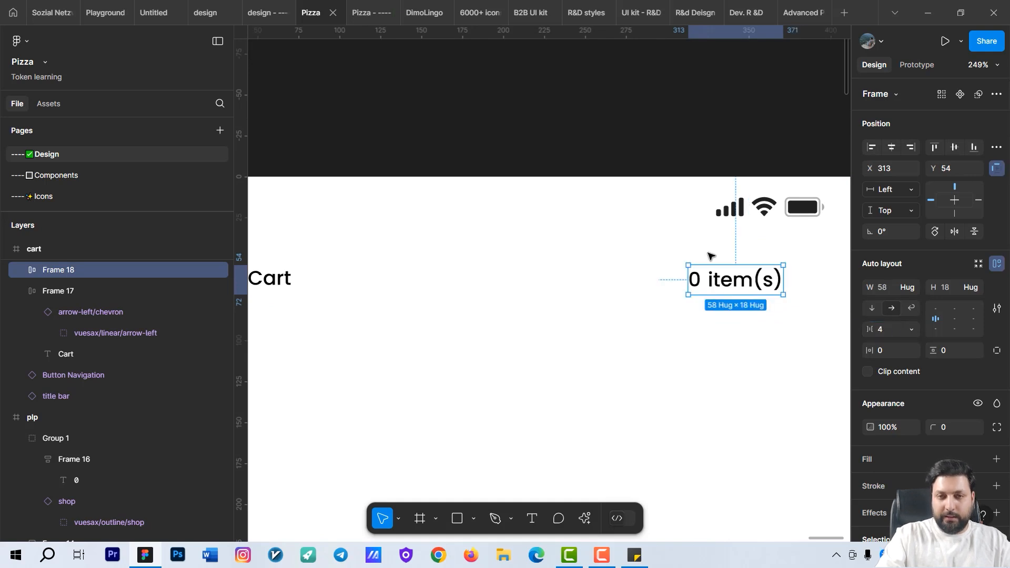
- Move the "0 item(s)" frame to X 338, Y 54, leaving a 16 px margin to the screen's edge
scroll(713, 255, "up", 2)
scroll(707, 303, "down", 3)
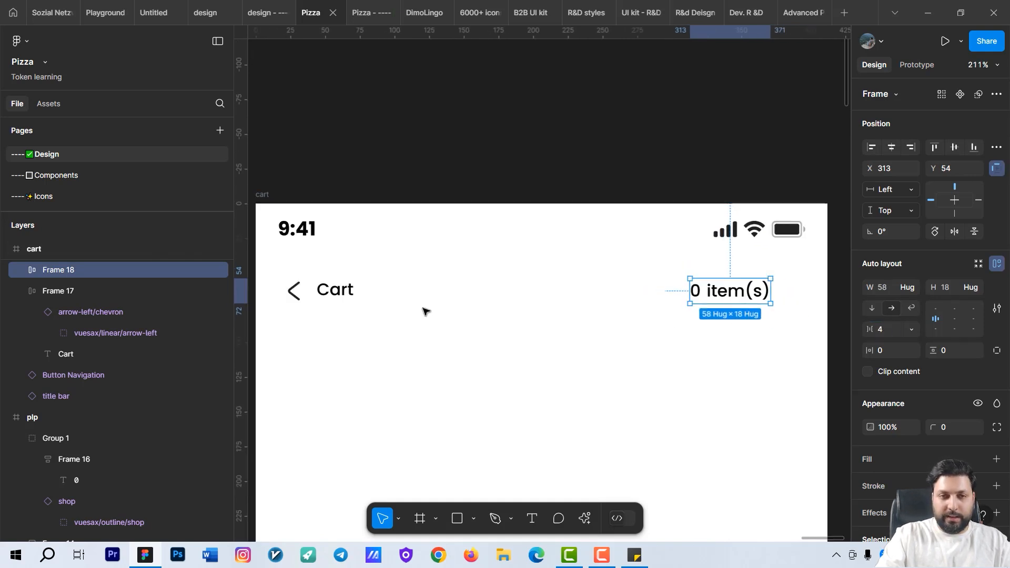
left_click(347, 294)
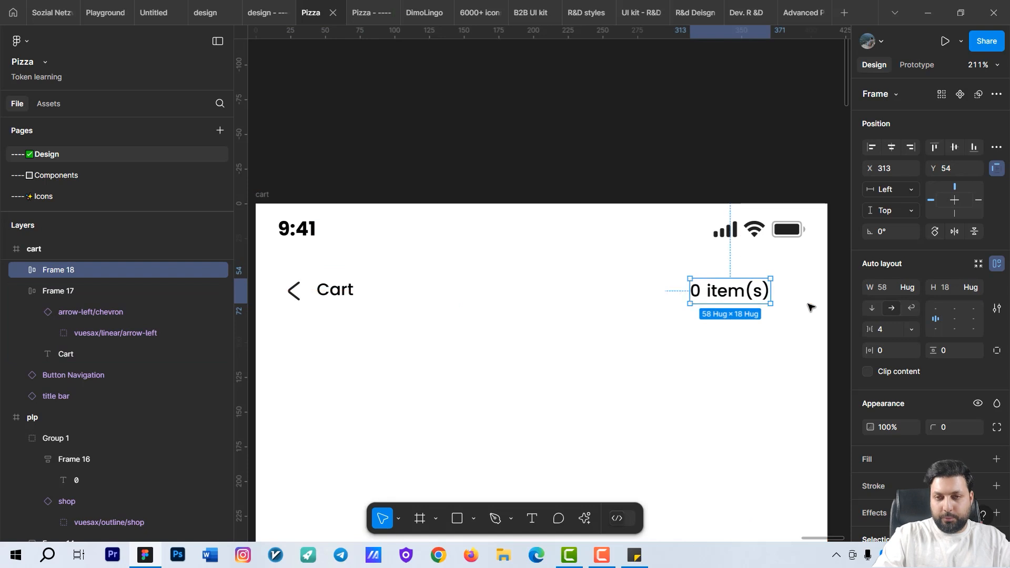
key("shift+Right")
key("shift+Right")
key("shift+Right")
key("alt+shift")
left_click(784, 338)
scroll(784, 337, "right", 3)
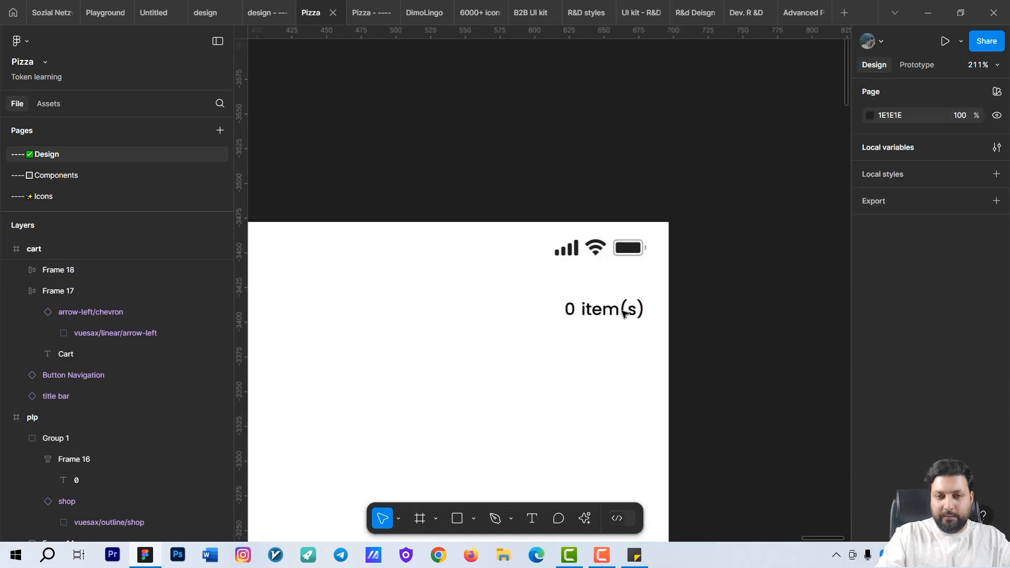
left_click(623, 311)
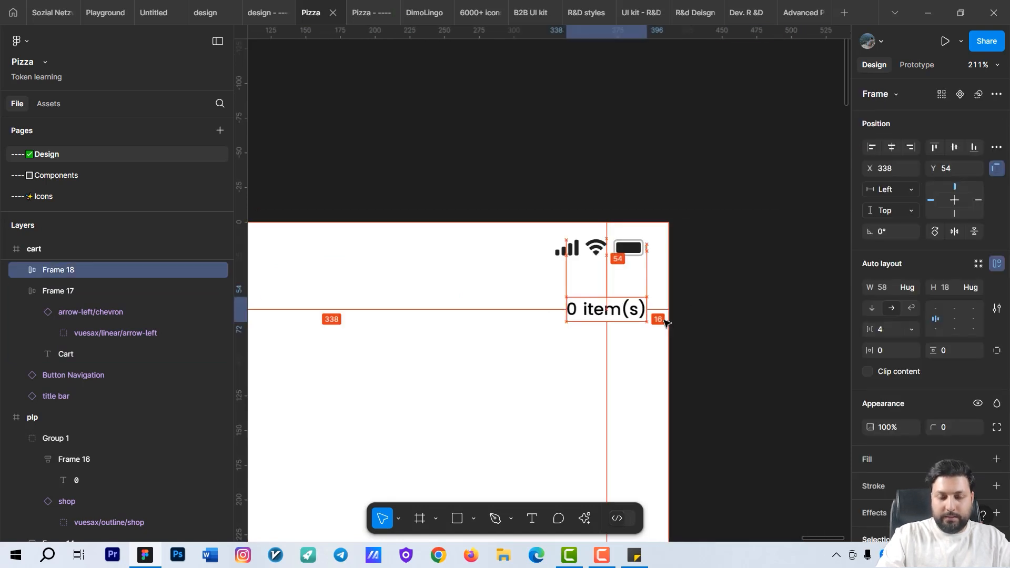
- Combine the chevron and Cart group with the "0 item(s)" frame into one horizontal auto layout header row
scroll(695, 384, "down", 5)
left_click(533, 332, "shift")
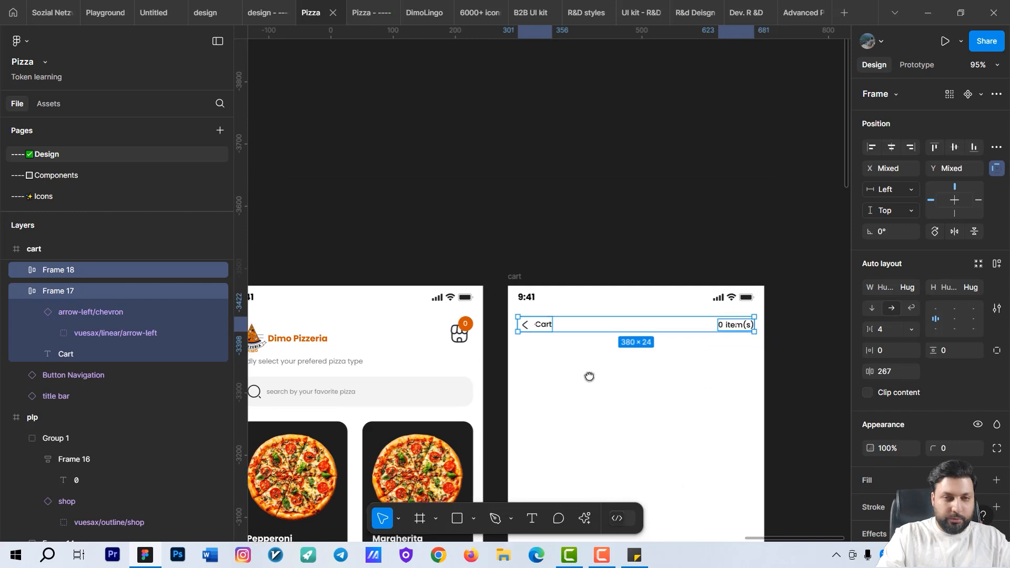
scroll(624, 376, "up", 3)
key("shift+a")
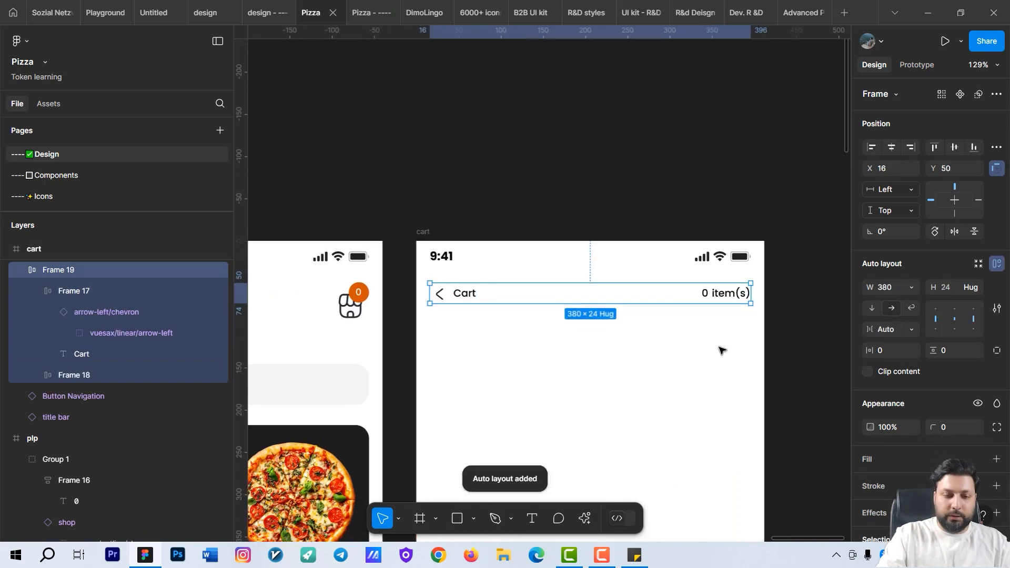
- Duplicate the "0 item(s)" frame and move the copy out of the header to above the navigation bar, at X 47, Y 746
scroll(721, 368, "down", 3)
left_click(686, 267)
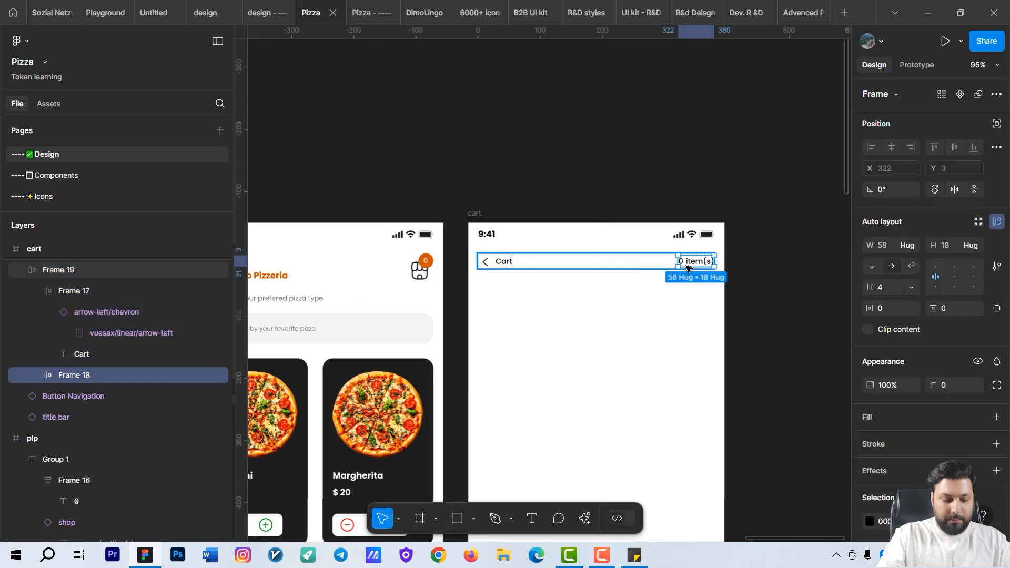
key("ctrl+d")
left_click(602, 263)
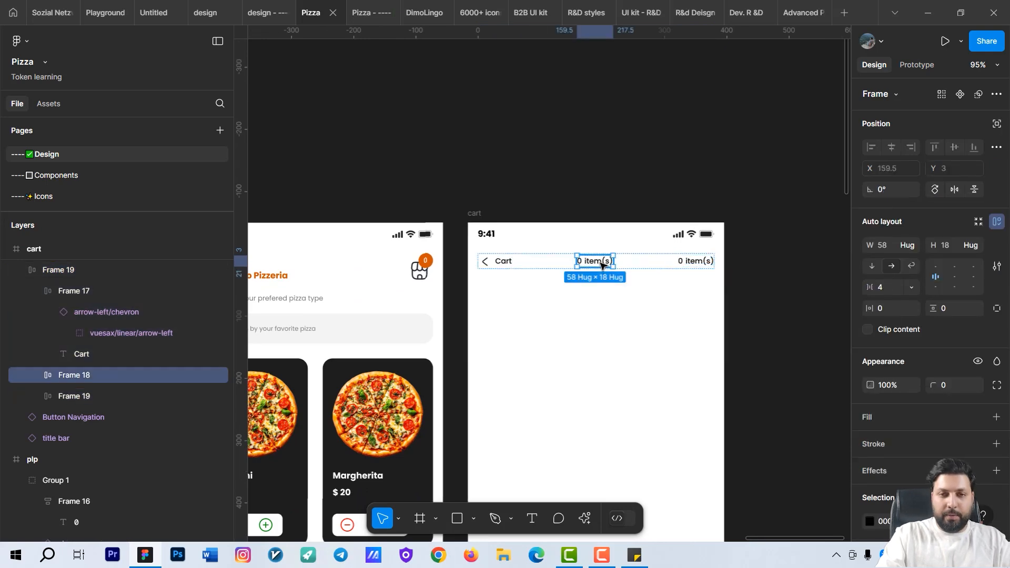
left_click_drag(602, 263, 531, 349)
scroll(614, 237, "down", 4)
scroll(531, 350, "up", 5)
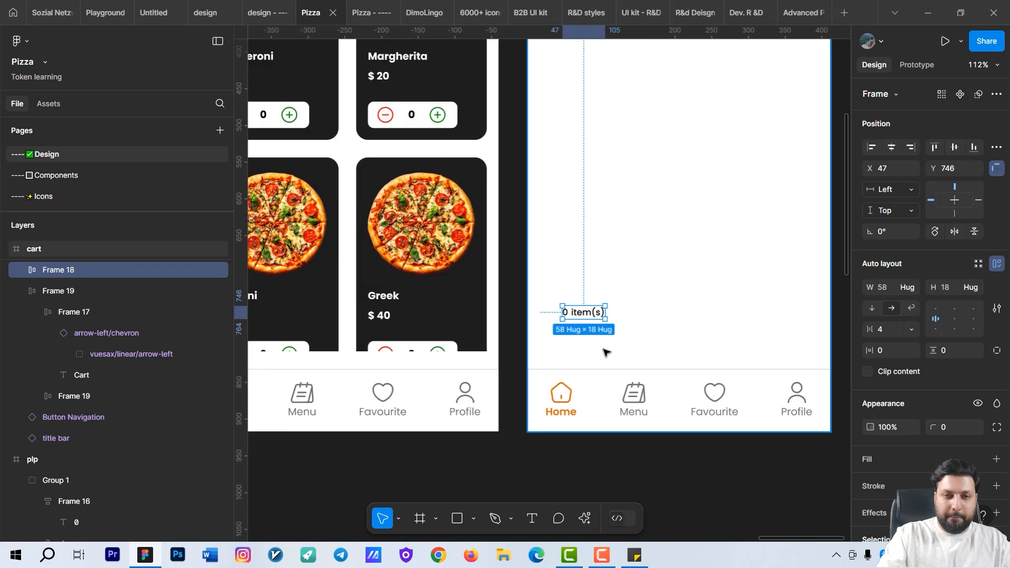
- Replace the "item(s)" text with "Total" in the duplicated frame above the navigation bar
scroll(606, 351, "up", 4)
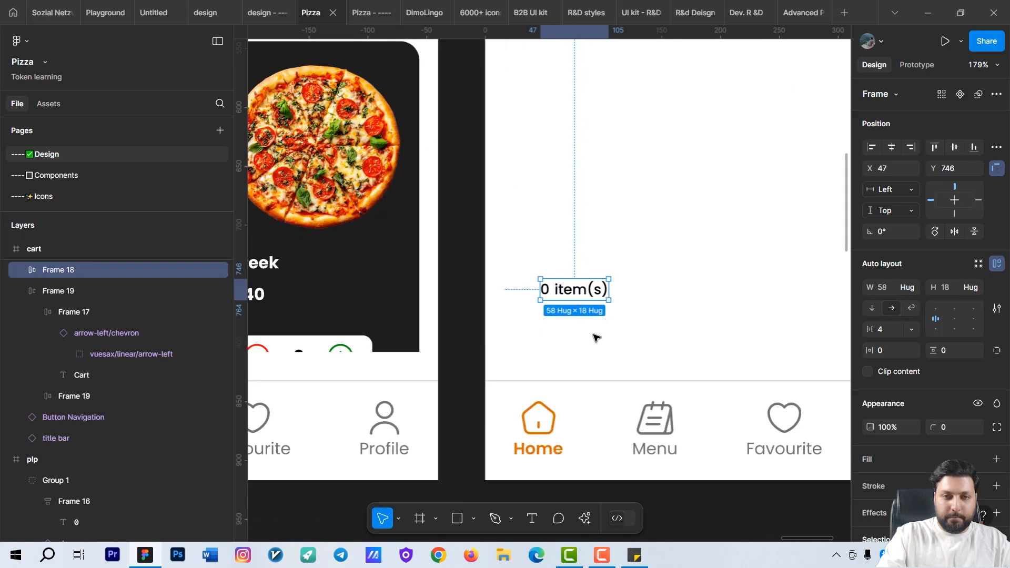
double_click(601, 292)
double_click(598, 291)
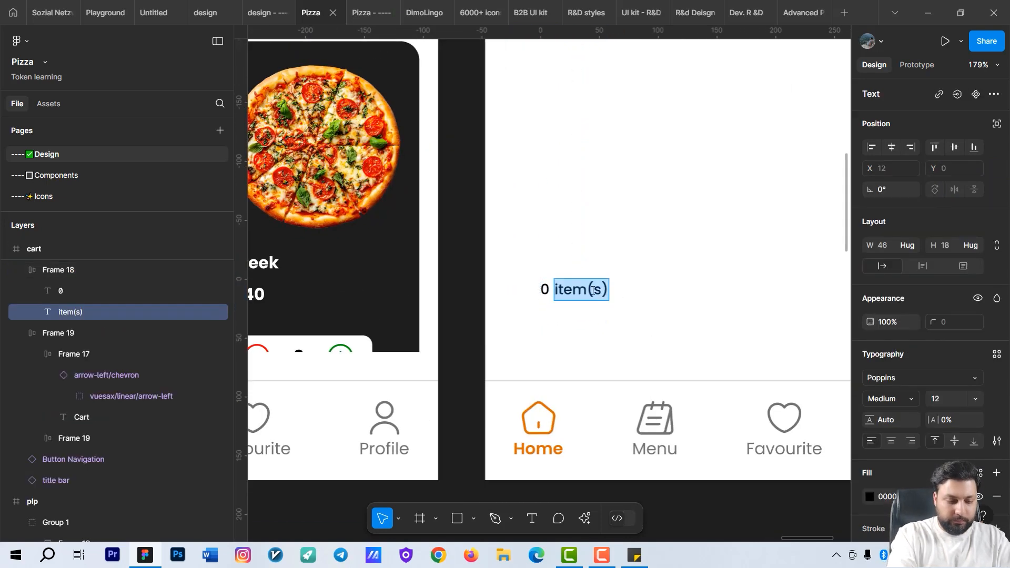
key("BackSpace")
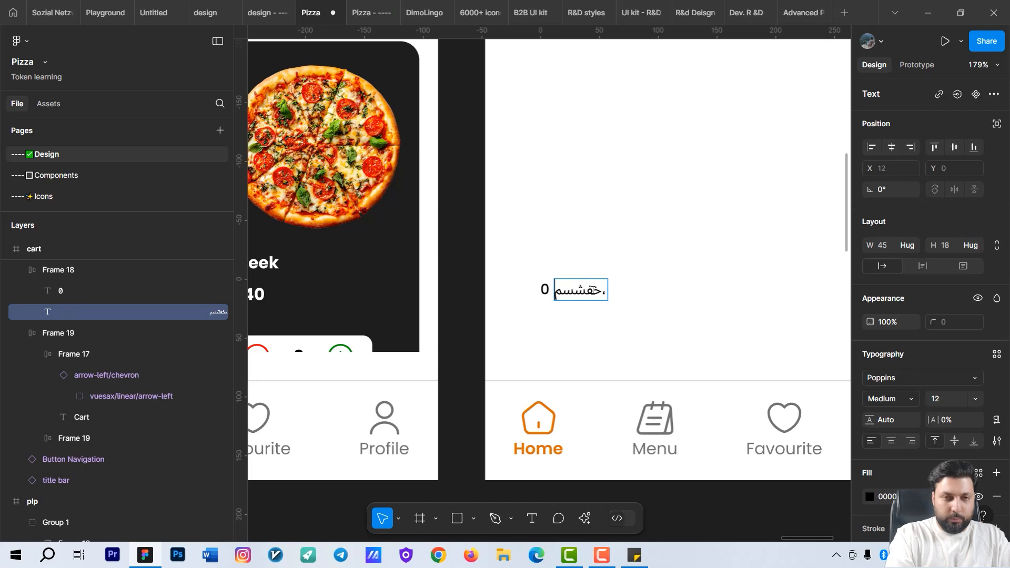
type("Total")
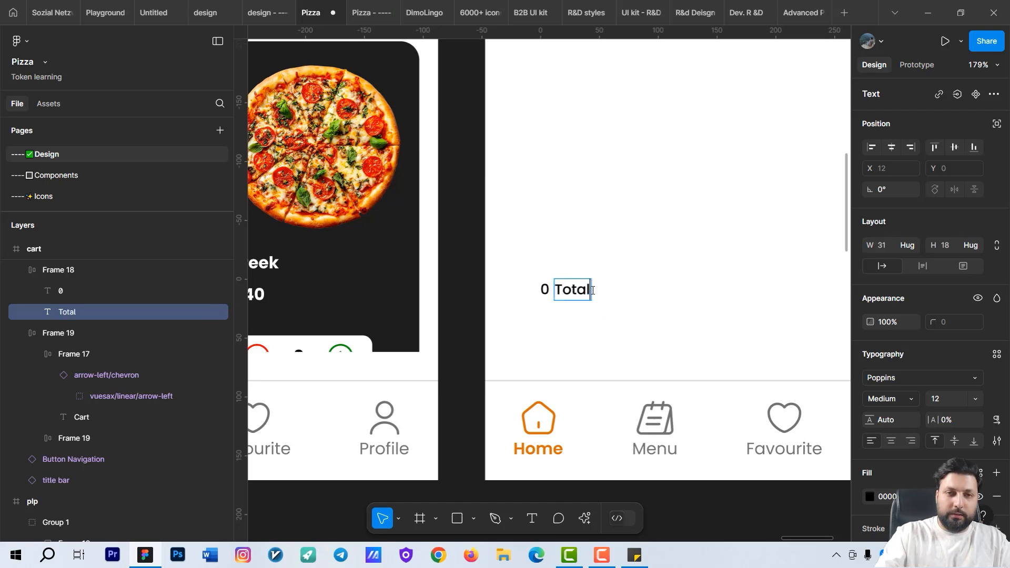
key("Escape")
- Move the "0" text out of the Total frame to X 240, Y 764, and move the Total frame to X 29, Y 782
left_click(546, 290)
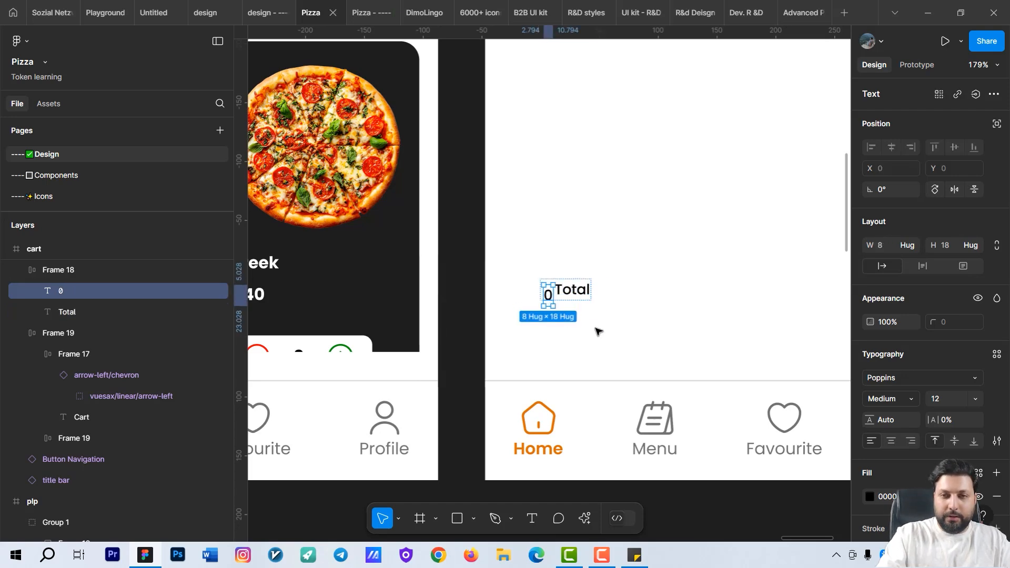
left_click_drag(598, 332, 775, 312)
scroll(621, 327, "up", 1)
left_click_drag(567, 292, 547, 337)
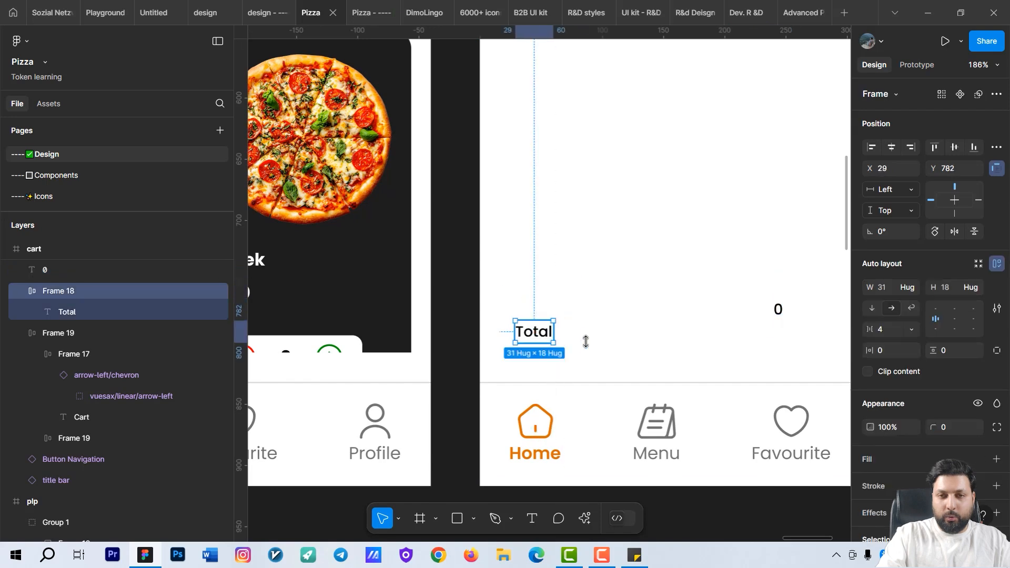
- Change the separated "0" text to "$" and place a "0" text beside it at X 261, Y 764
scroll(586, 342, "right", 5)
left_click(655, 318)
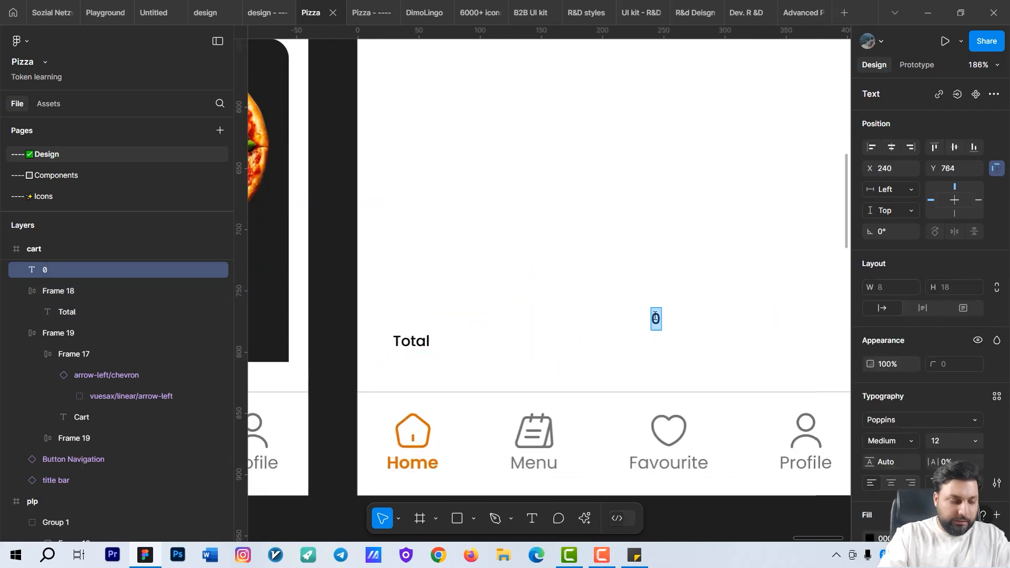
key("Escape")
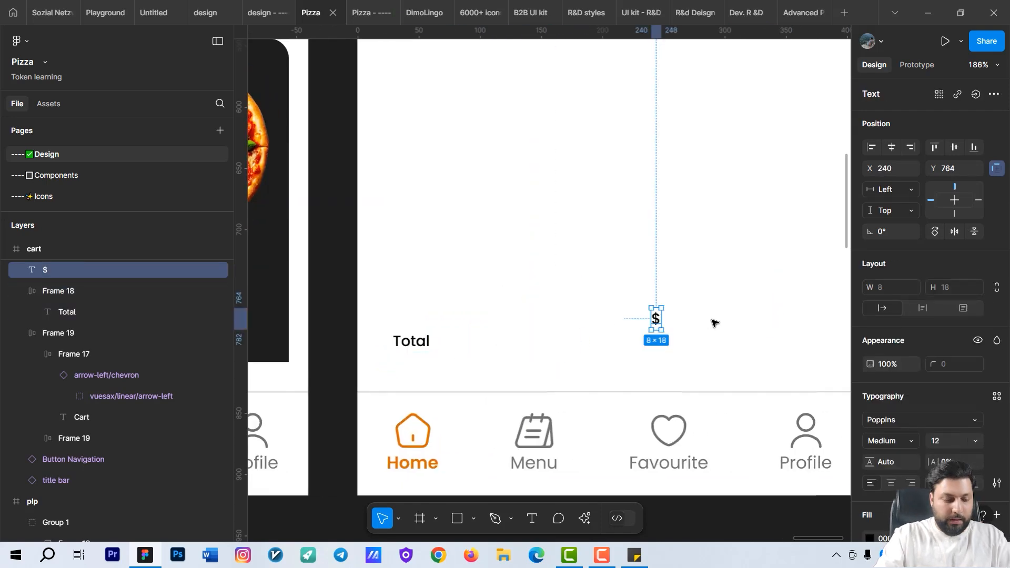
left_click_drag(650, 320, 682, 324)
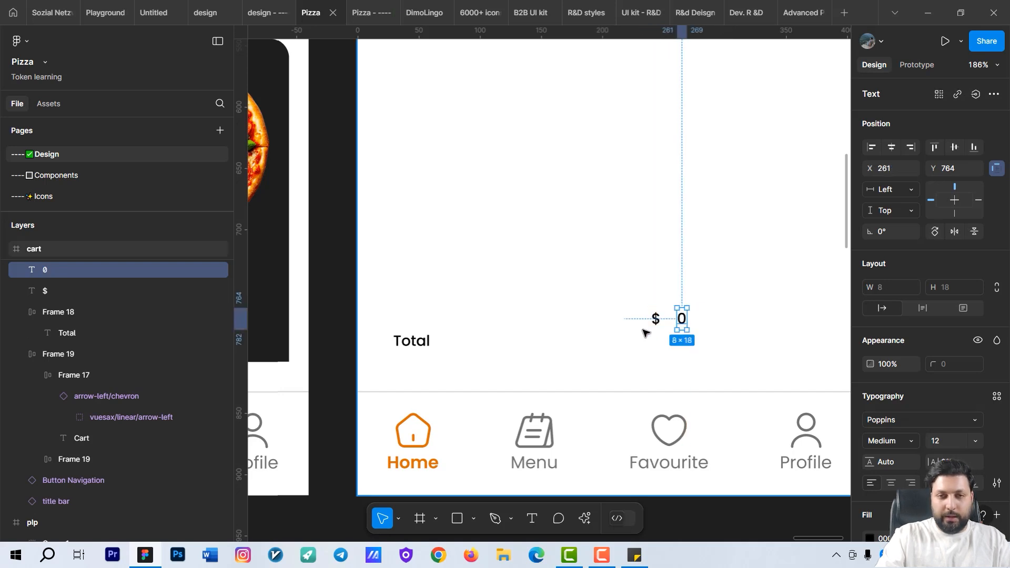
- Combine "$" and "0" into a horizontal auto layout with a gap of 4 and hugging width
scroll(638, 325, "up", 3)
left_click(664, 314, "shift")
key("shift+a")
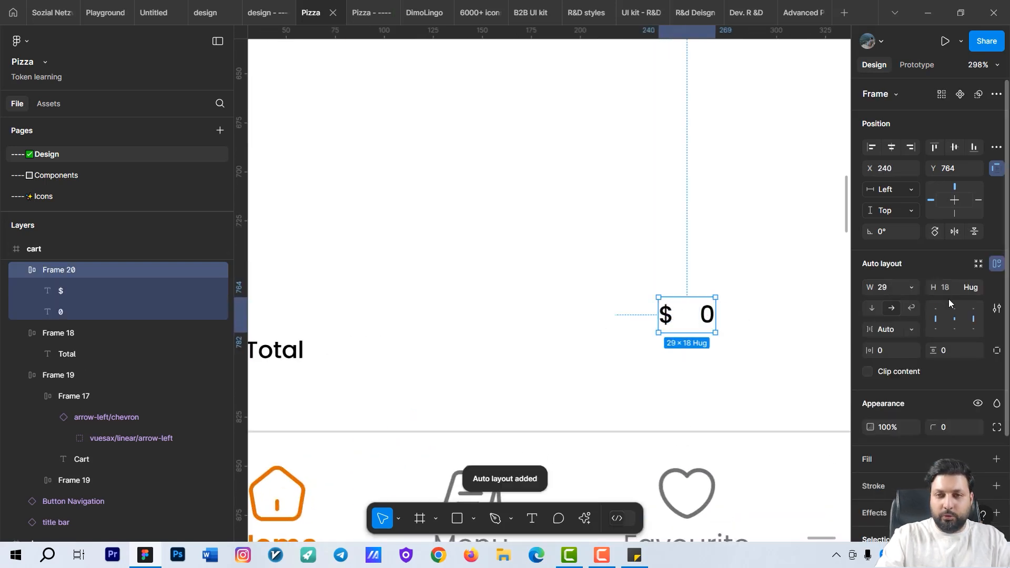
type("4")
key("Return")
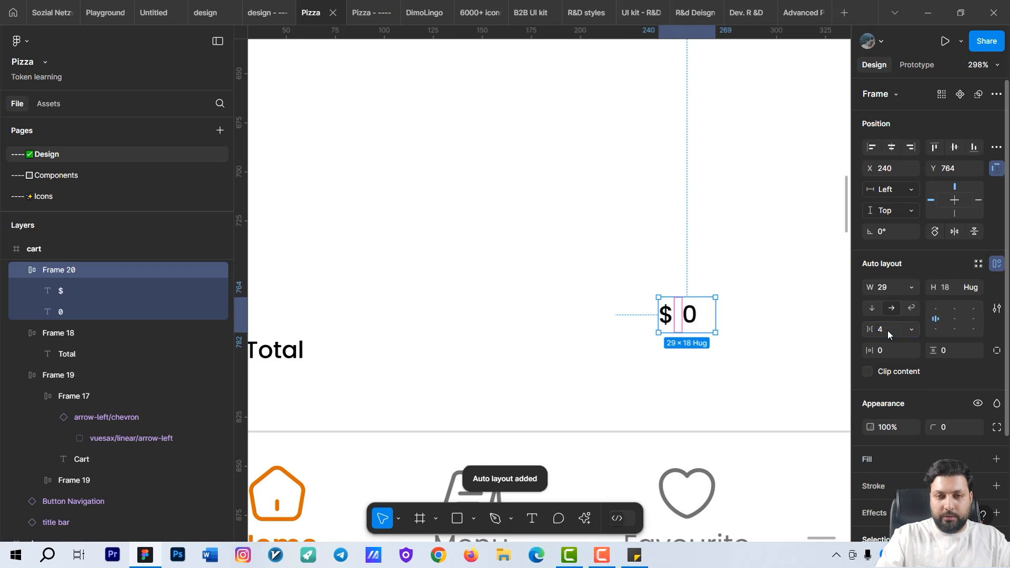
scroll(753, 306, "down", 3)
left_click(979, 263)
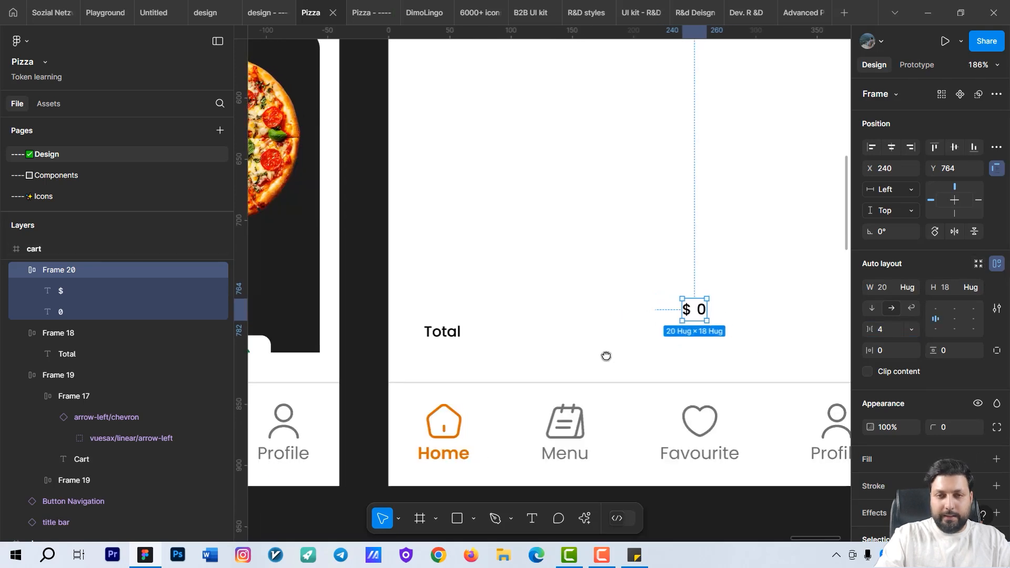
- Place Total at X 24, Y 786 and the "$ 0" frame near the opposite edge, and combine both into one auto layout row
scroll(579, 337, "down", 3)
left_click_drag(553, 321, 672, 360)
left_click_drag(398, 340, 394, 338)
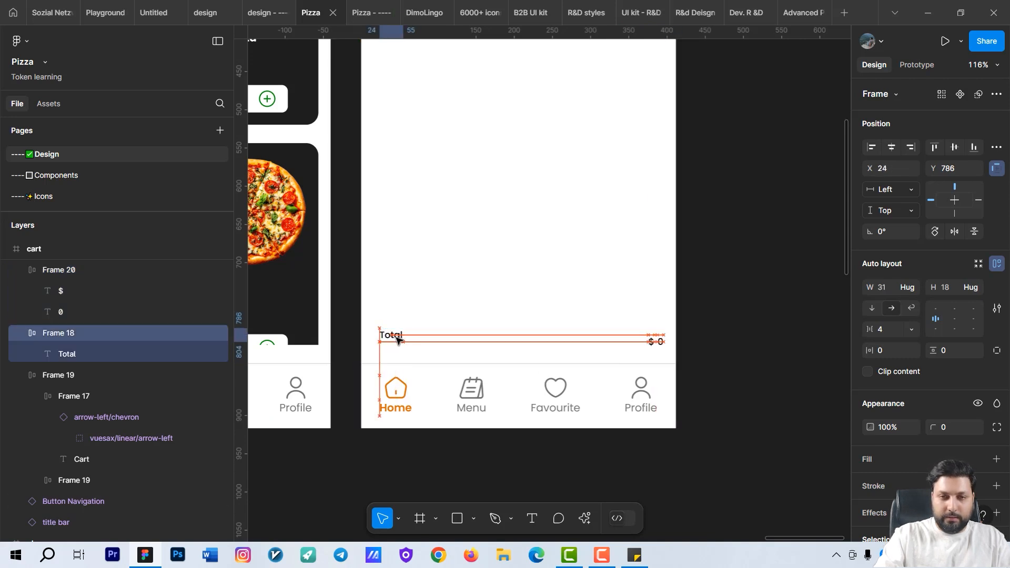
left_click(657, 341, "shift")
key("shift+a")
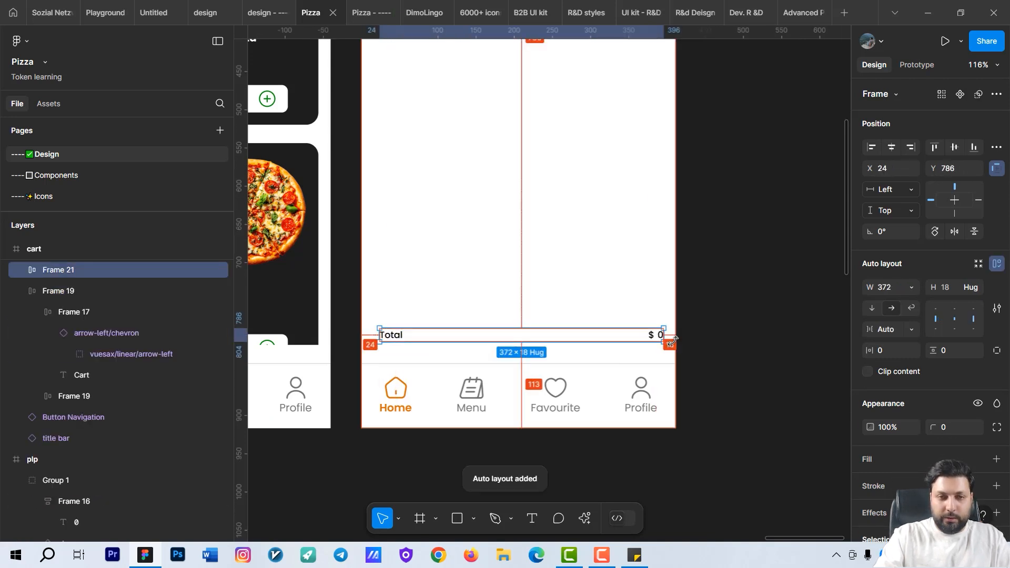
- Extend the total row to X 16 and a width of 380, giving it 16 px side margins
scroll(380, 335, "up", 5)
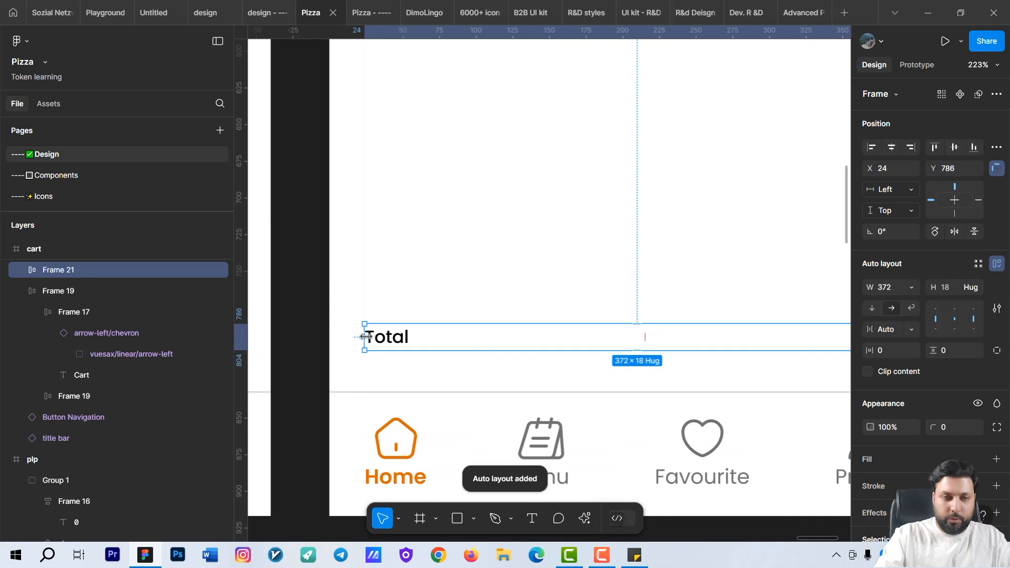
left_click_drag(365, 339, 349, 341)
key("alt")
left_click_drag(387, 373, 218, 345)
scroll(366, 338, "down", 4)
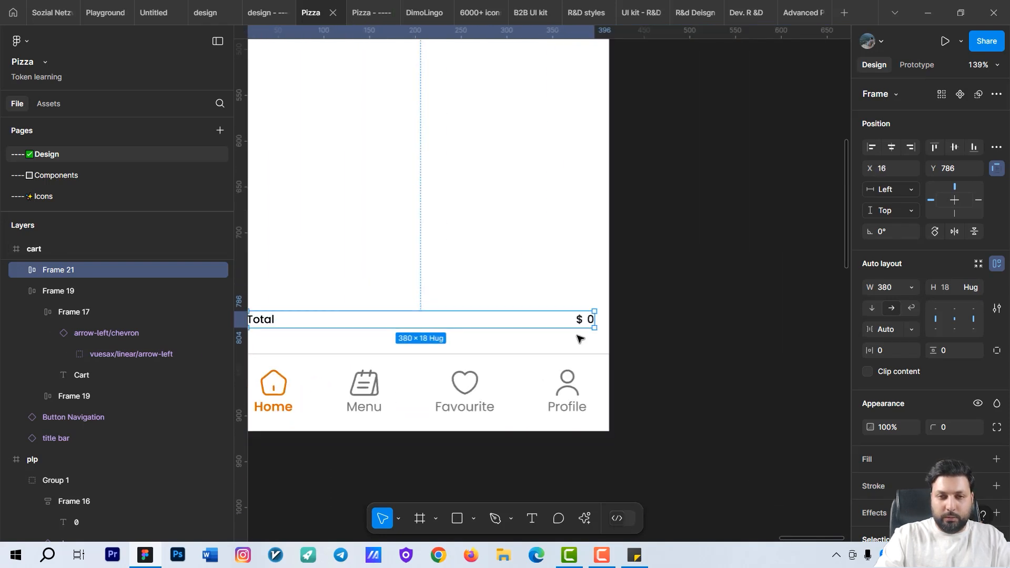
key("alt")
left_click_drag(517, 354, 598, 347)
- Move the total row down to Y 798, just above the navigation bar
key("shift+Down")
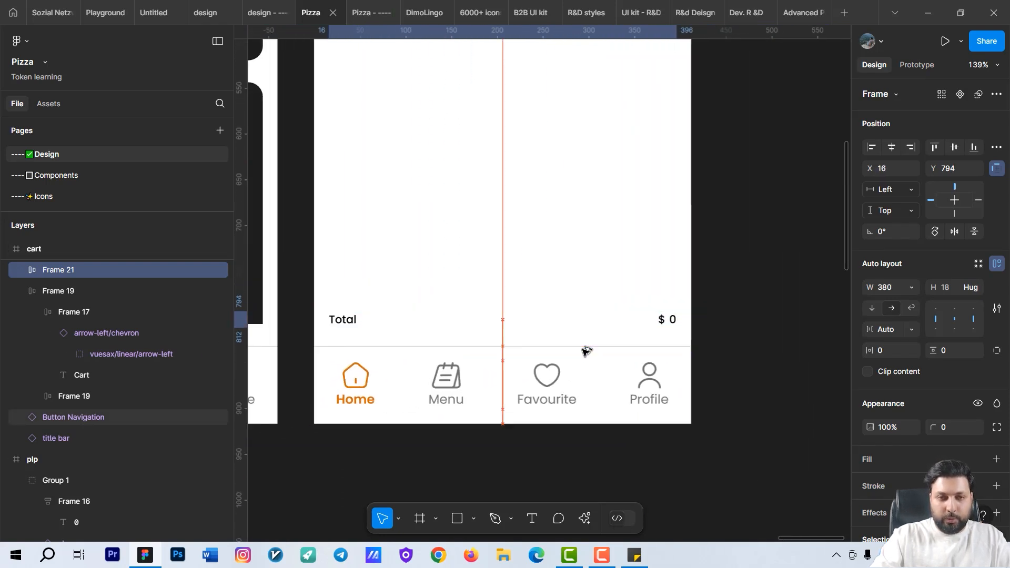
key("Down")
key("alt")
key("alt+Down")
key("alt+Down")
key("alt+Down")
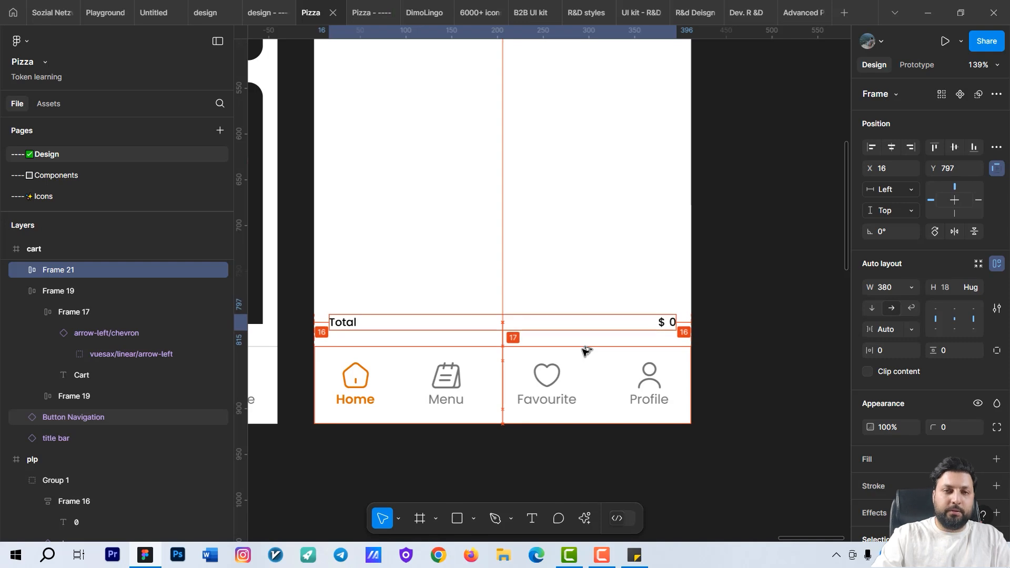
scroll(586, 350, "down", 10)
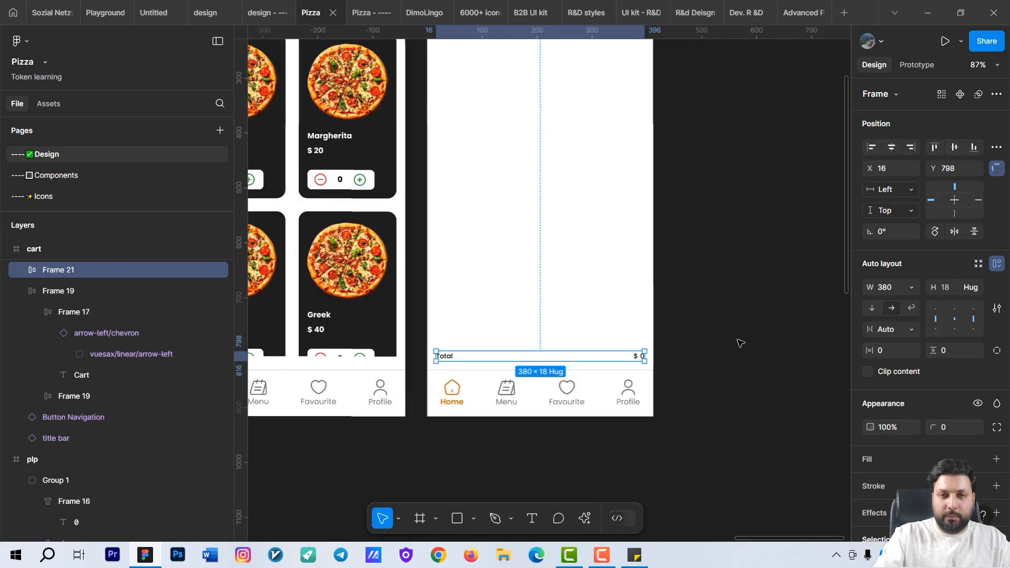
- Add a prototype connection from the cart icon group on the plp screen to the cart screen
scroll(566, 242, "up", 10)
left_click(437, 192)
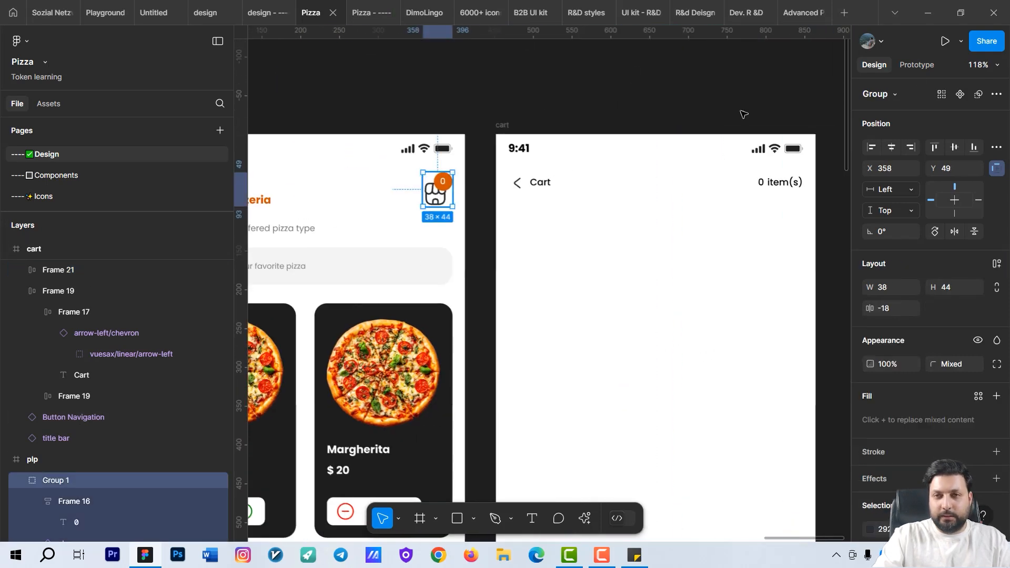
left_click(915, 66)
left_click_drag(452, 194, 557, 268)
- Connect the cart header's chevron and Cart group back to the plp screen with an on-tap interaction
scroll(605, 247, "left", 1)
left_click(573, 172)
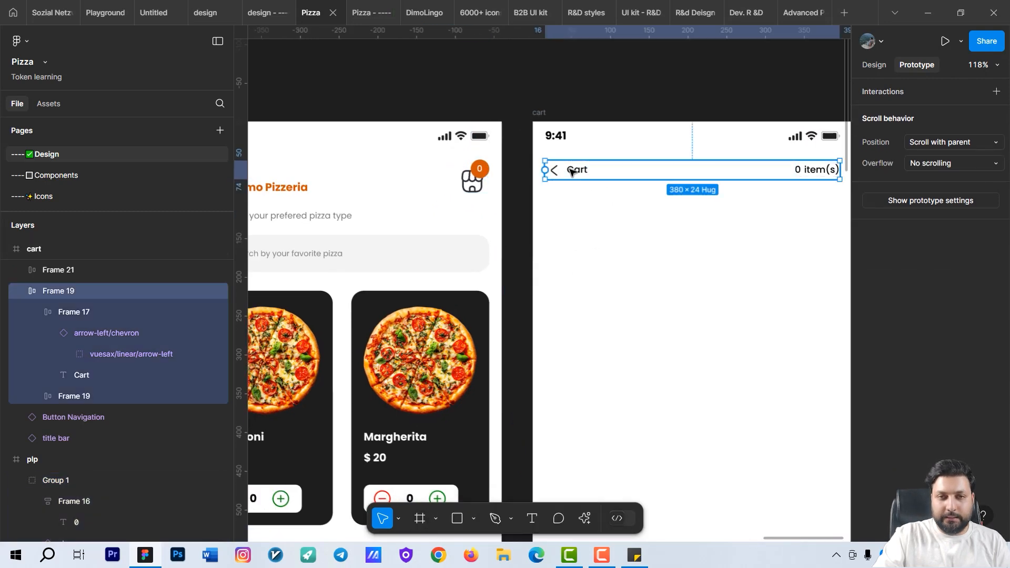
left_click(574, 171)
left_click_drag(497, 262, 474, 255)
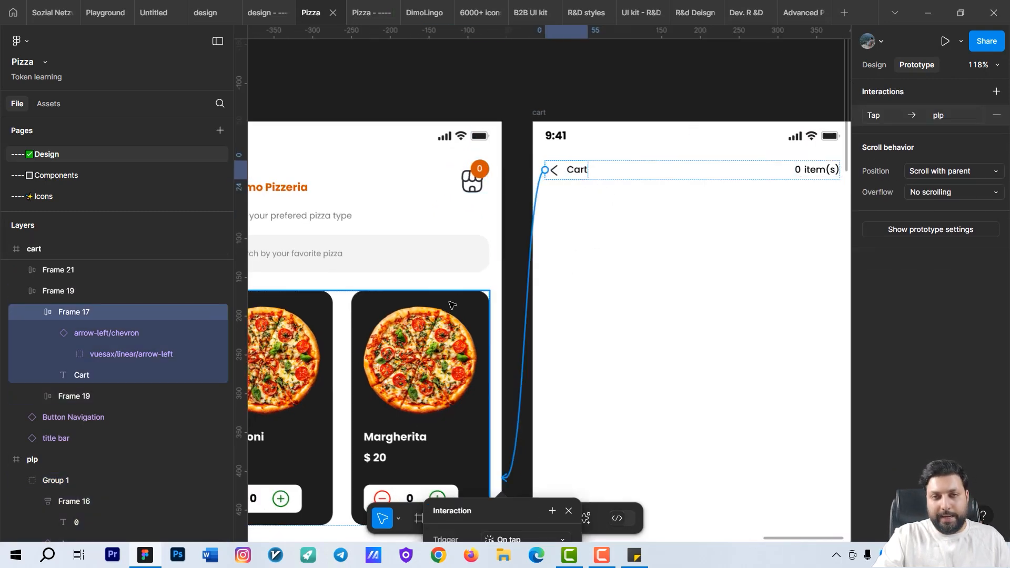
scroll(744, 244, "left", 3)
scroll(721, 235, "down", 5)
- Select the plp screen and test opening the cart and returning in the prototype preview, twice
left_click(497, 109)
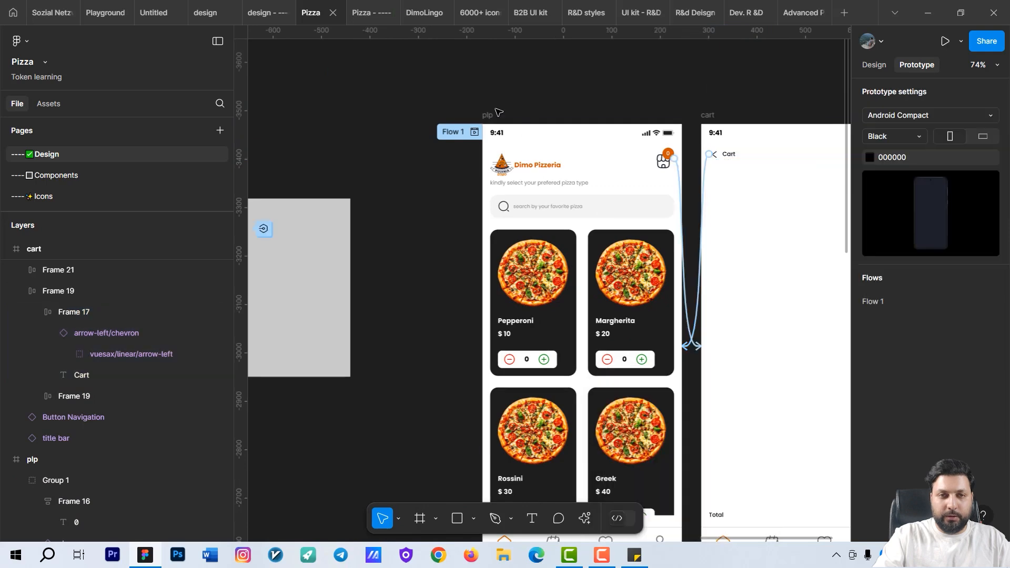
left_click(489, 115)
left_click(377, 18)
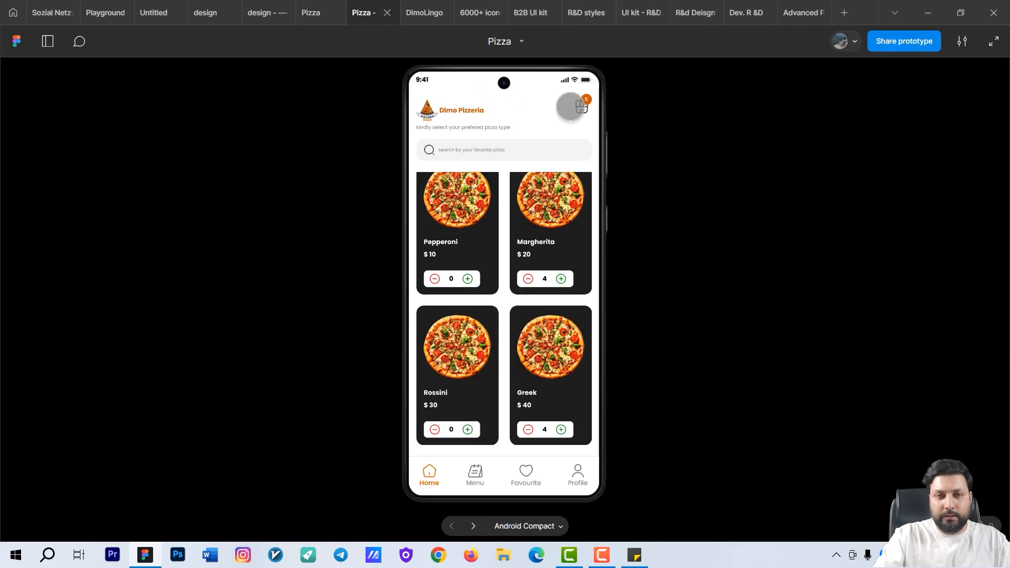
left_click(582, 106)
left_click(421, 99)
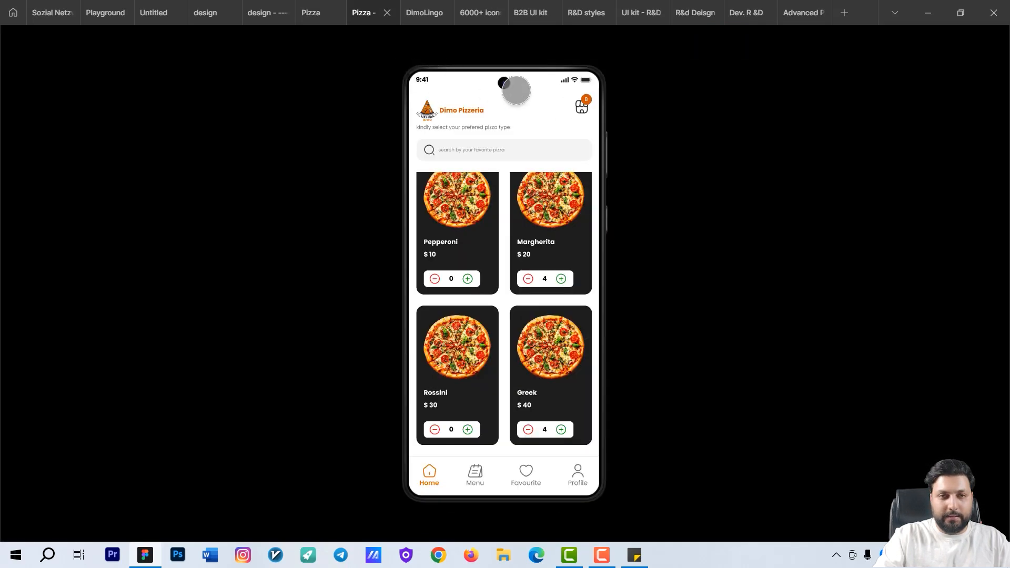
left_click(582, 107)
left_click(427, 101)
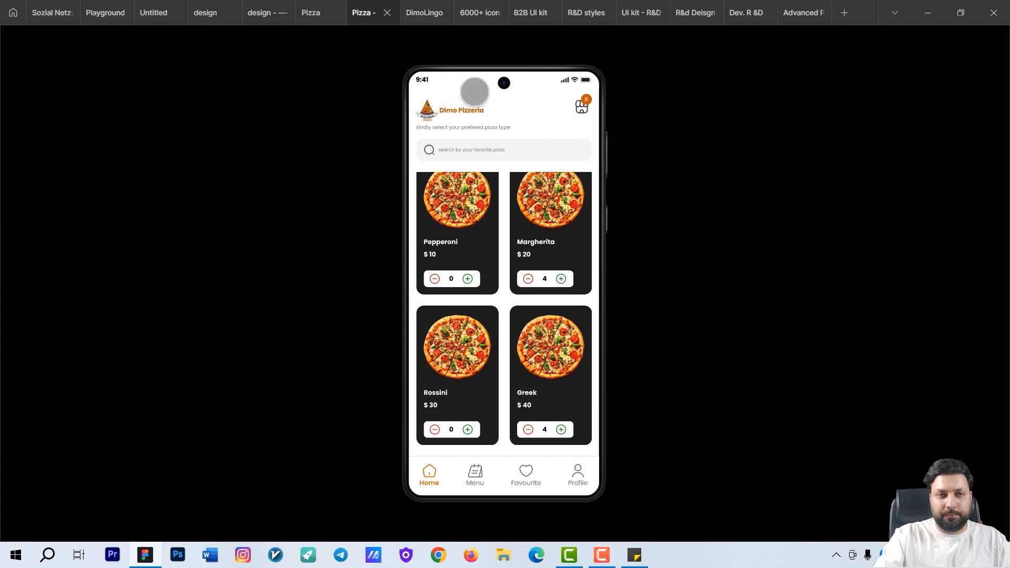
- Return to the Pizza design file and set the font size of the cart header's "0" to 14
left_click(311, 12)
scroll(489, 174, "up", 5)
scroll(549, 185, "up", 3)
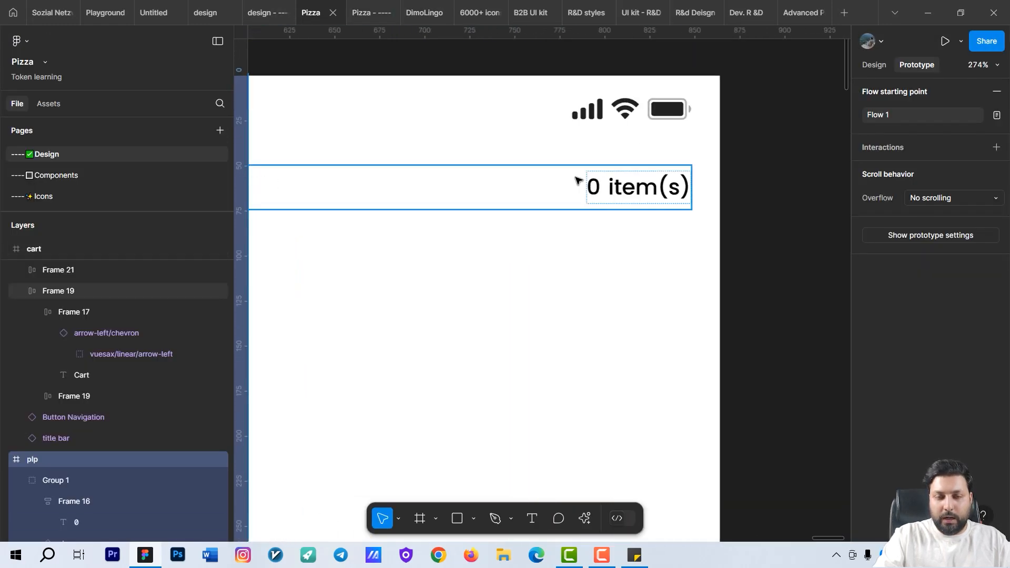
left_click(591, 184)
left_click(596, 185)
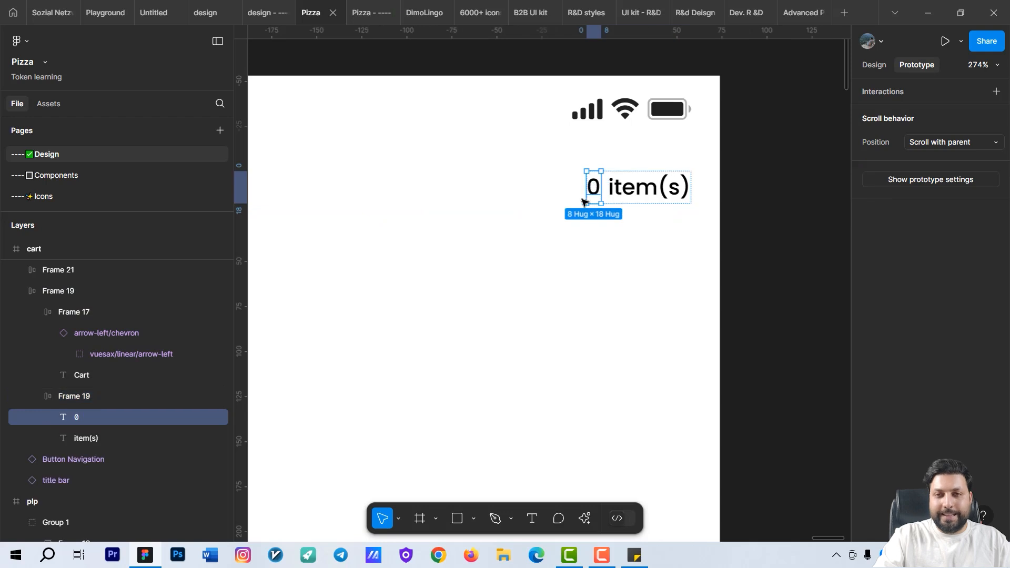
left_click(873, 65)
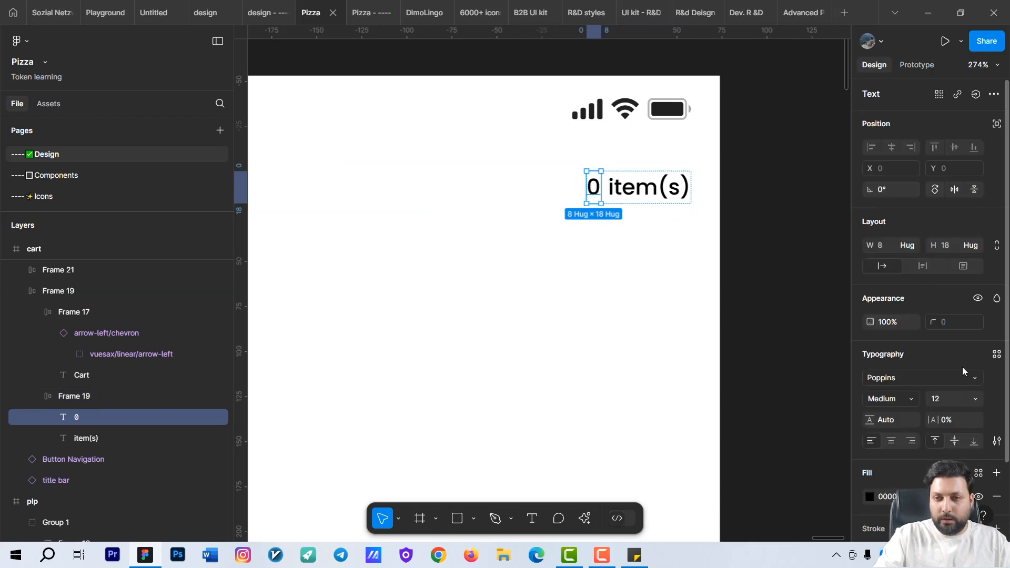
key("BackSpace")
type("4")
key("Return")
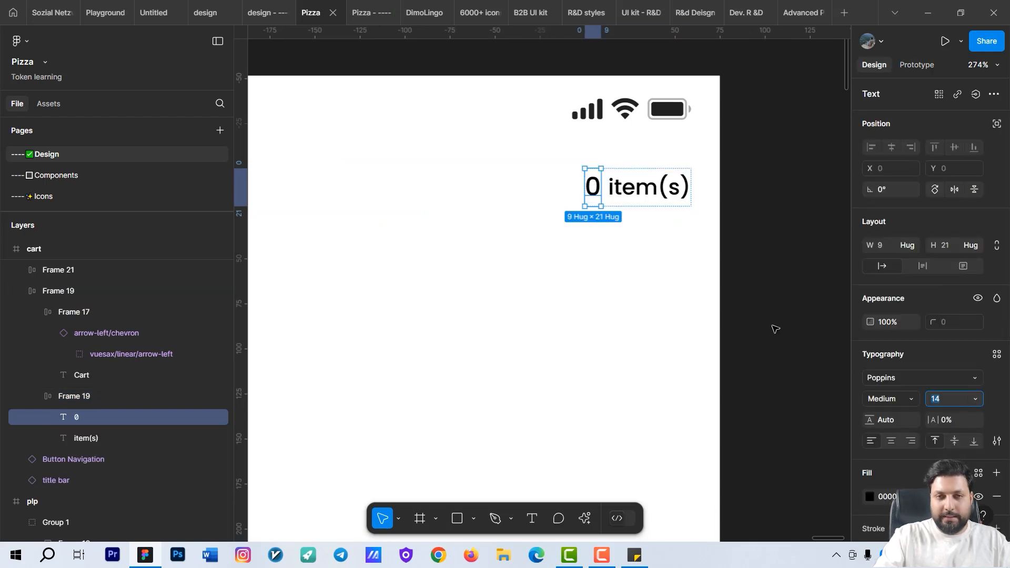
- Bind the cart header's "0" text to the card count variable
scroll(773, 326, "down", 3)
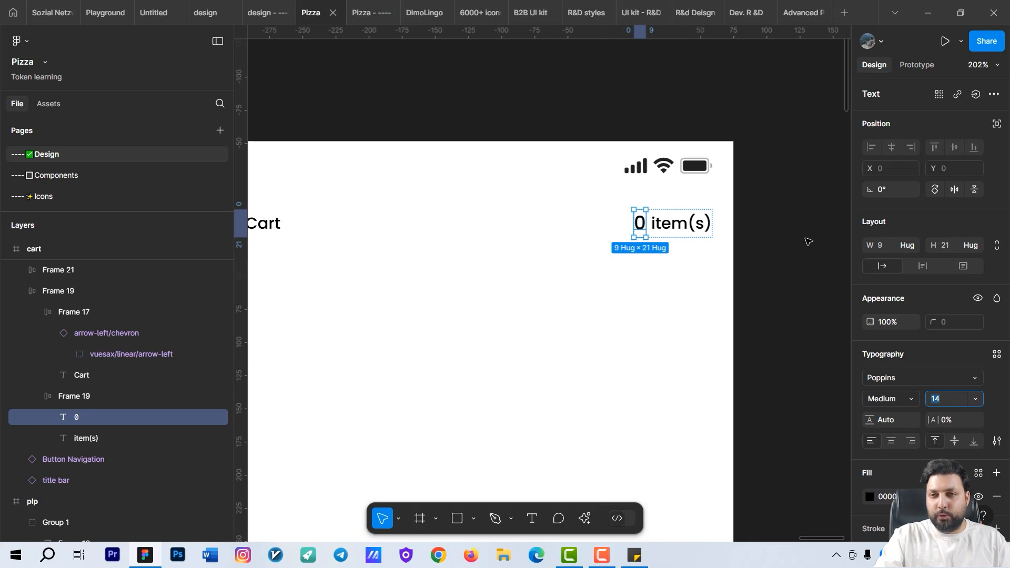
left_click(975, 94)
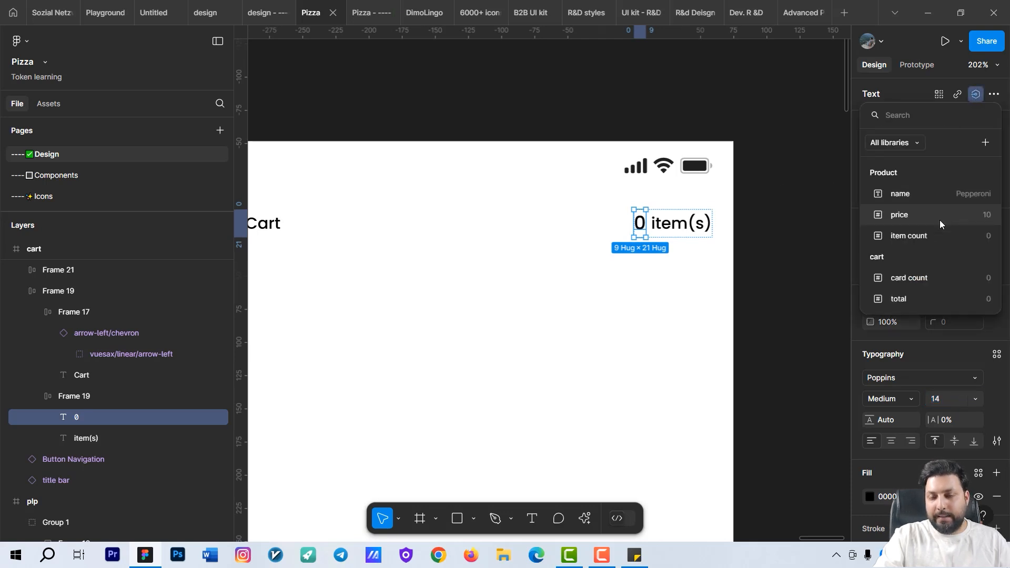
left_click(929, 285)
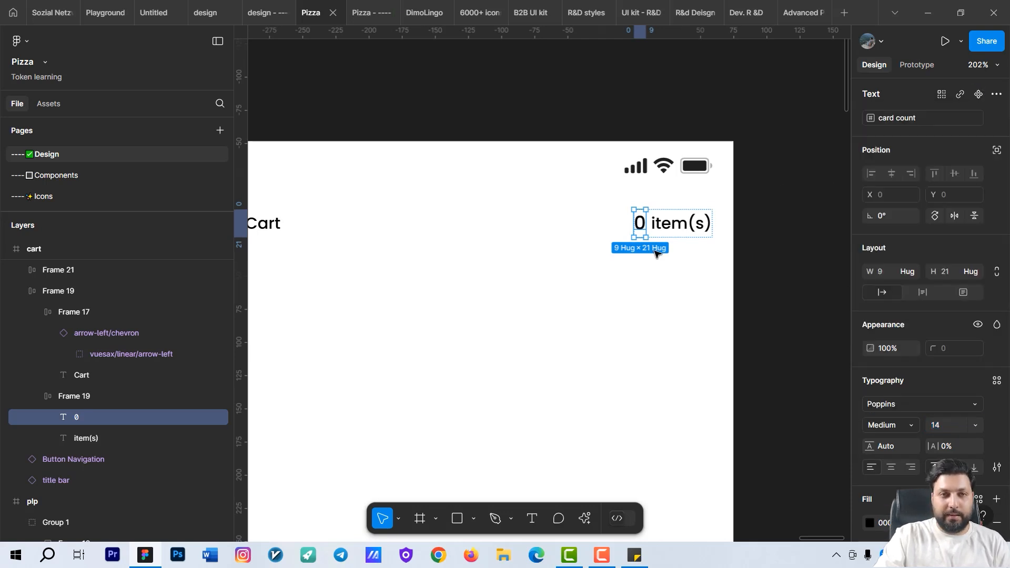
- Check the header's item count in the prototype preview by opening the cart and going back
left_click(364, 14)
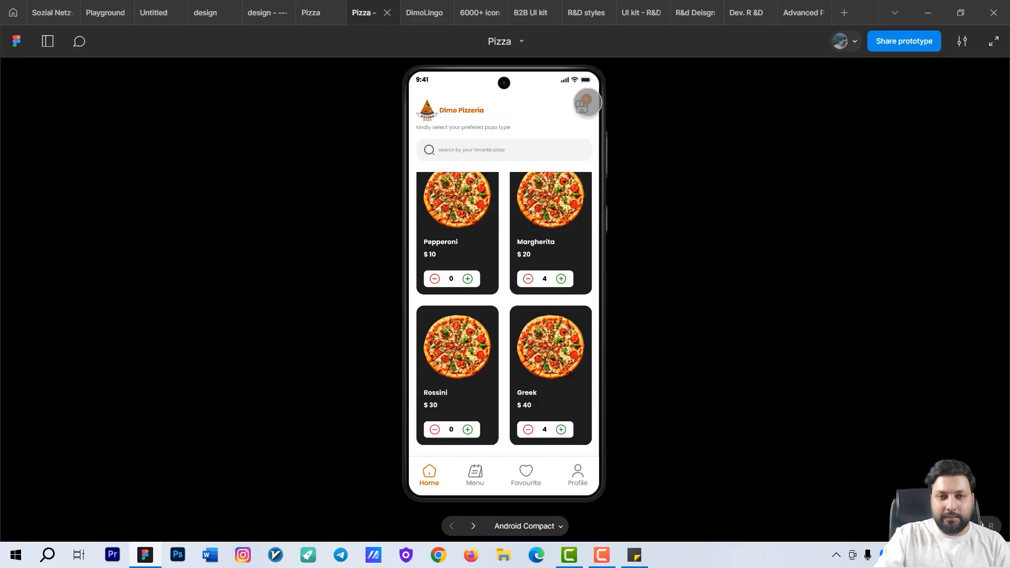
left_click(584, 104)
left_click(416, 98)
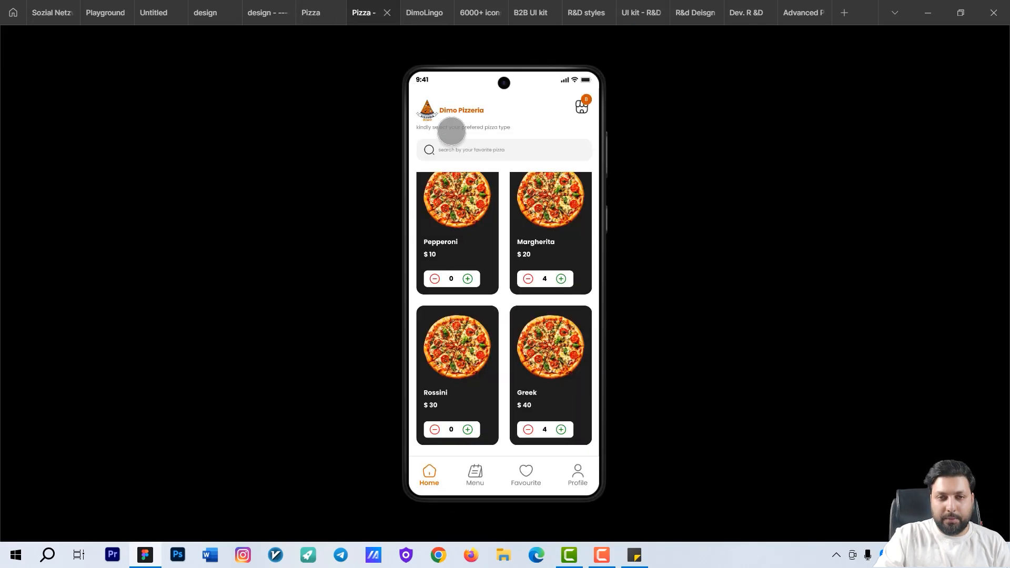
- Change the Margherita quantity several times in the prototype preview, opening the cart after each change to check its item count
left_click(561, 279)
left_click(561, 279)
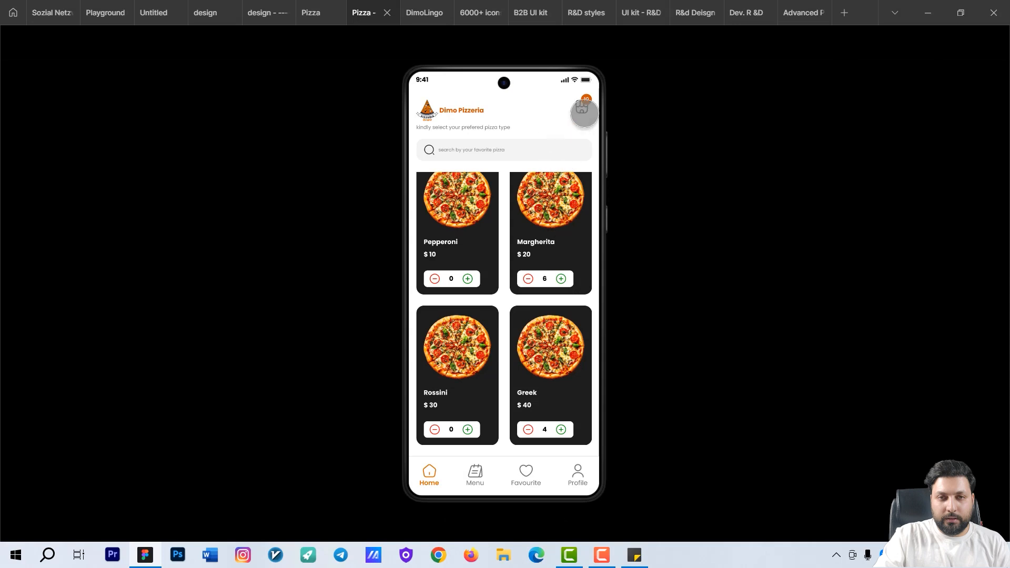
left_click(584, 112)
left_click(432, 105)
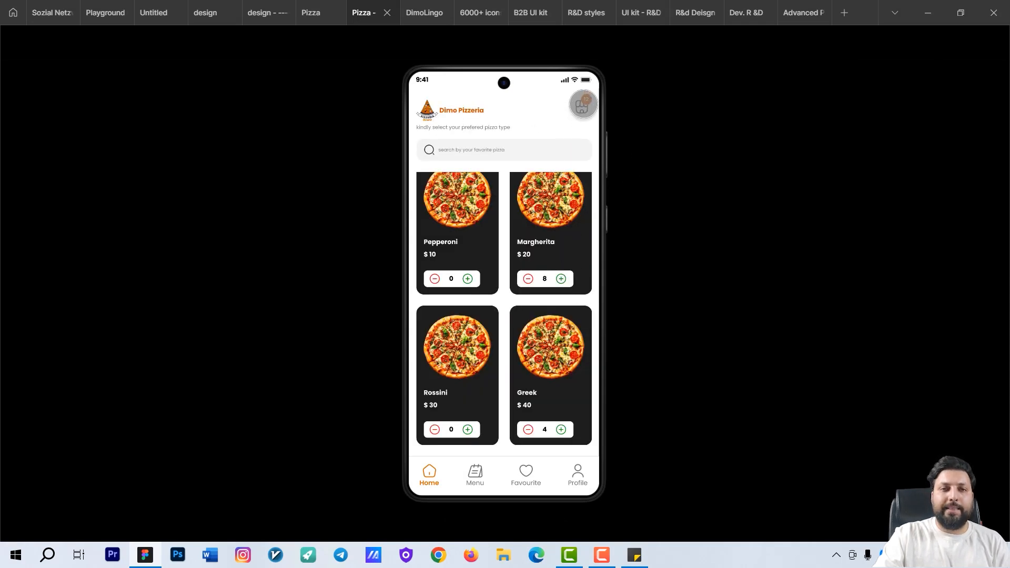
left_click(582, 107)
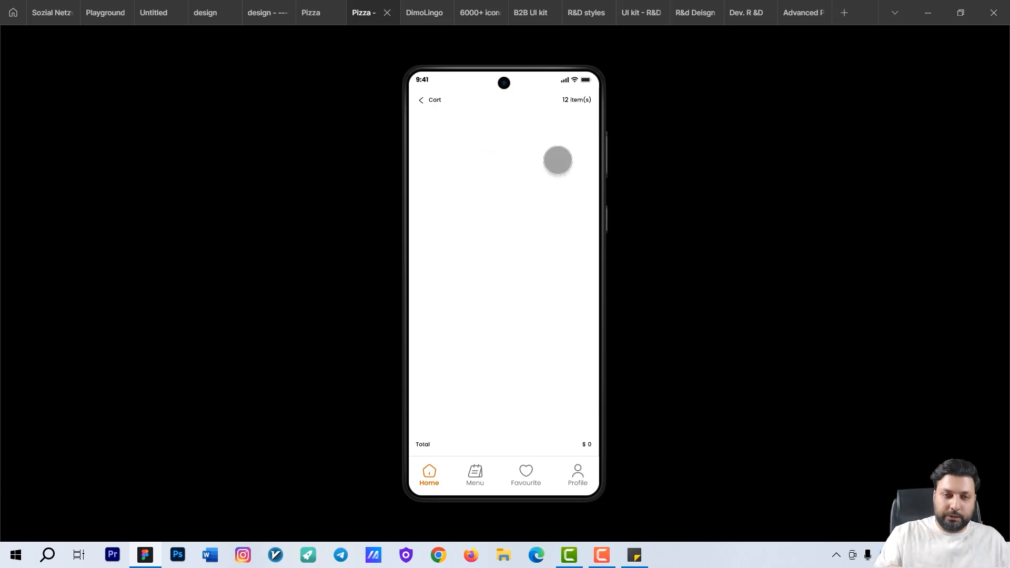
left_click(428, 103)
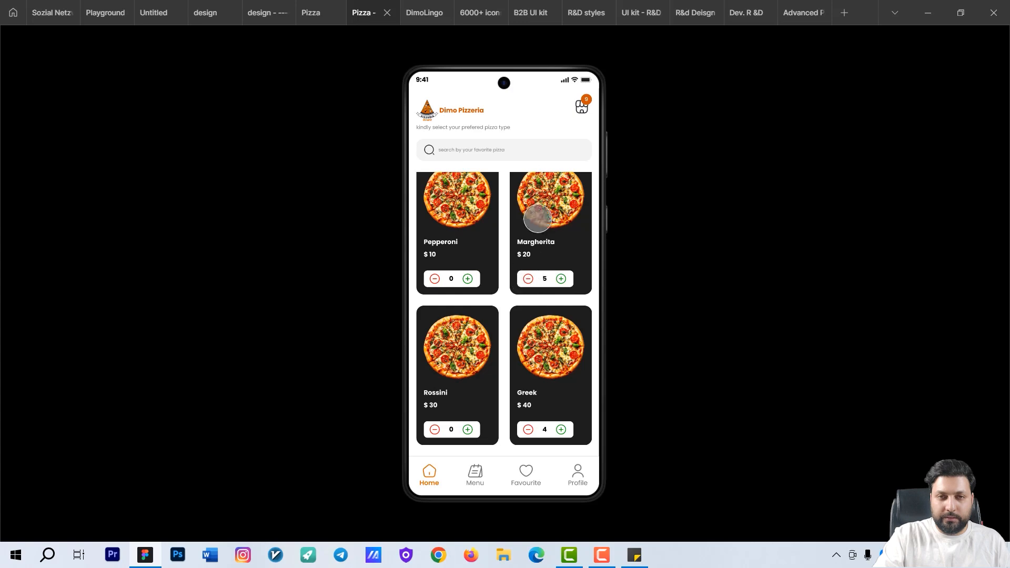
left_click(582, 106)
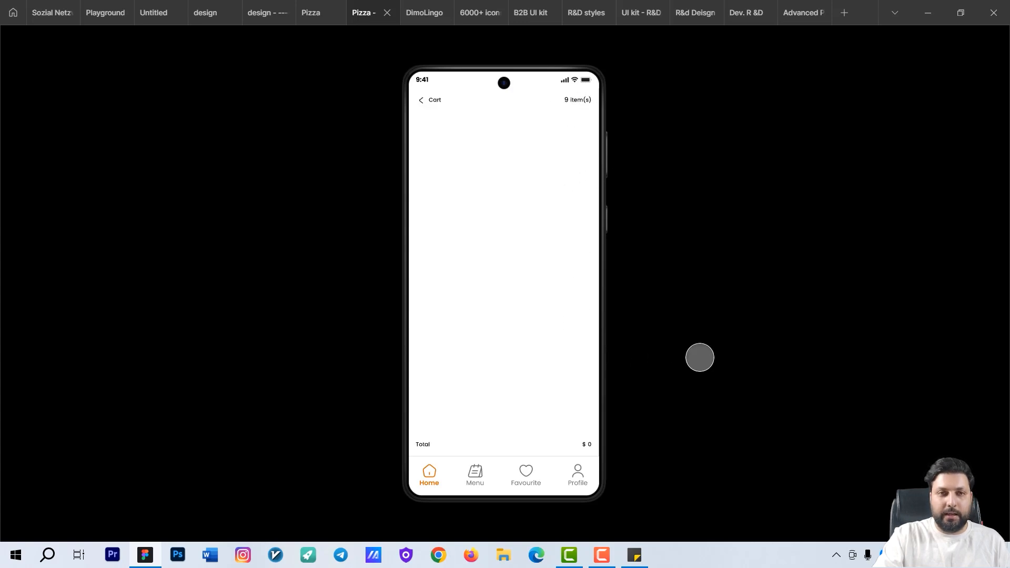
- Return to the Pizza design file and examine the Total row at the foot of the cart screen
left_click(311, 12)
scroll(577, 309, "down", 5)
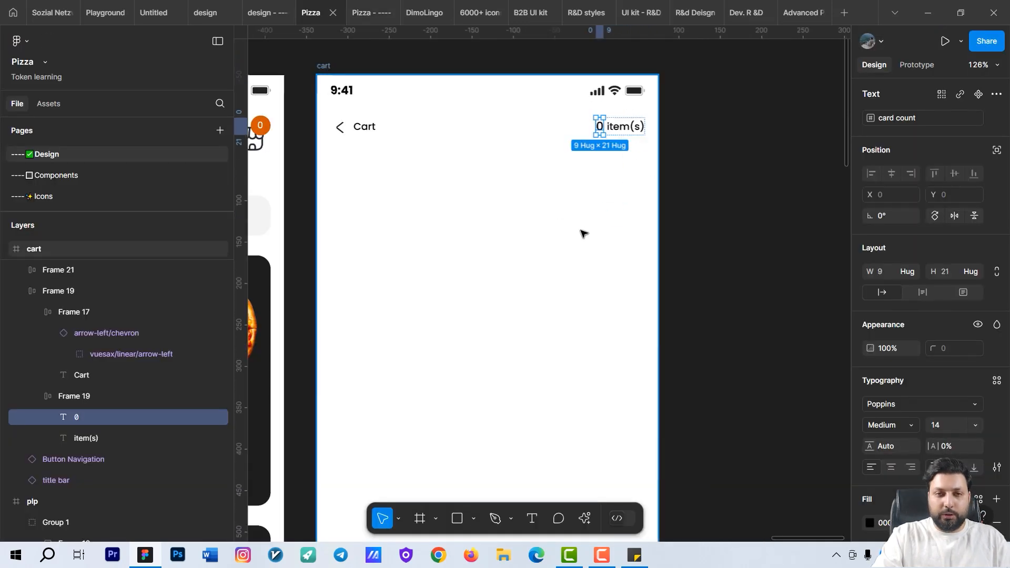
scroll(602, 409, "up", 3)
scroll(672, 347, "down", 2)
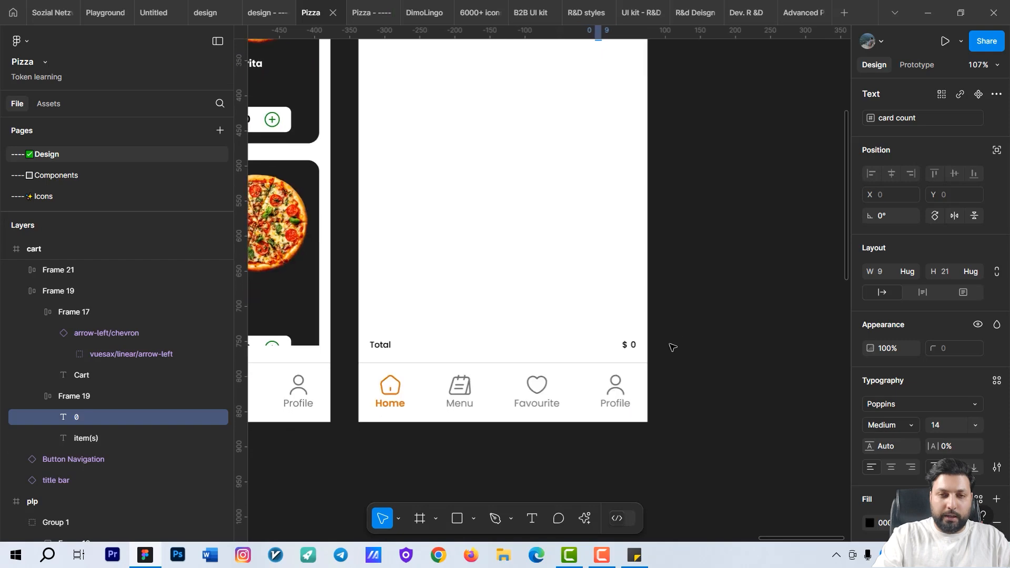
scroll(601, 349, "up", 2)
left_click(601, 348)
scroll(740, 343, "down", 2)
scroll(743, 344, "up", 2)
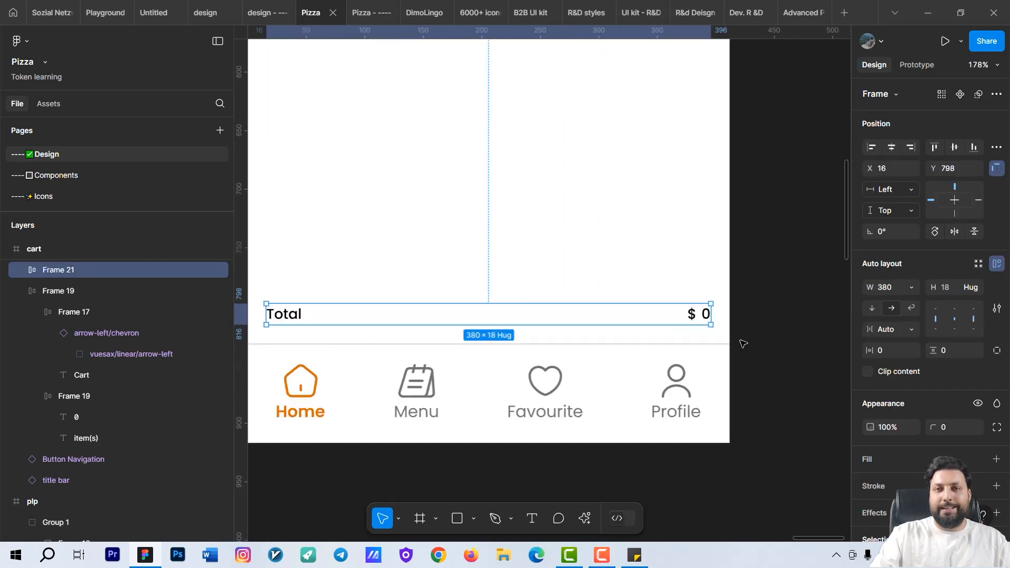
scroll(626, 239, "down", 4)
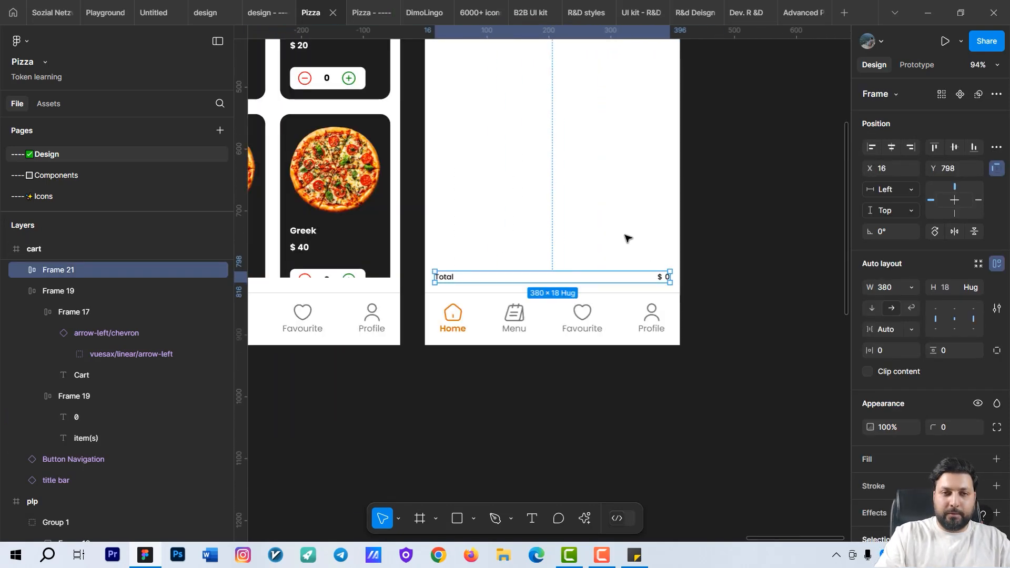
- Open the tap interaction of the add-circle icon in the standalone quantity counter of Frame 15
left_click_drag(408, 287, 547, 385)
scroll(550, 336, "down", 2)
left_click_drag(363, 236, 476, 251)
scroll(477, 251, "up", 2)
scroll(476, 251, "up", 3)
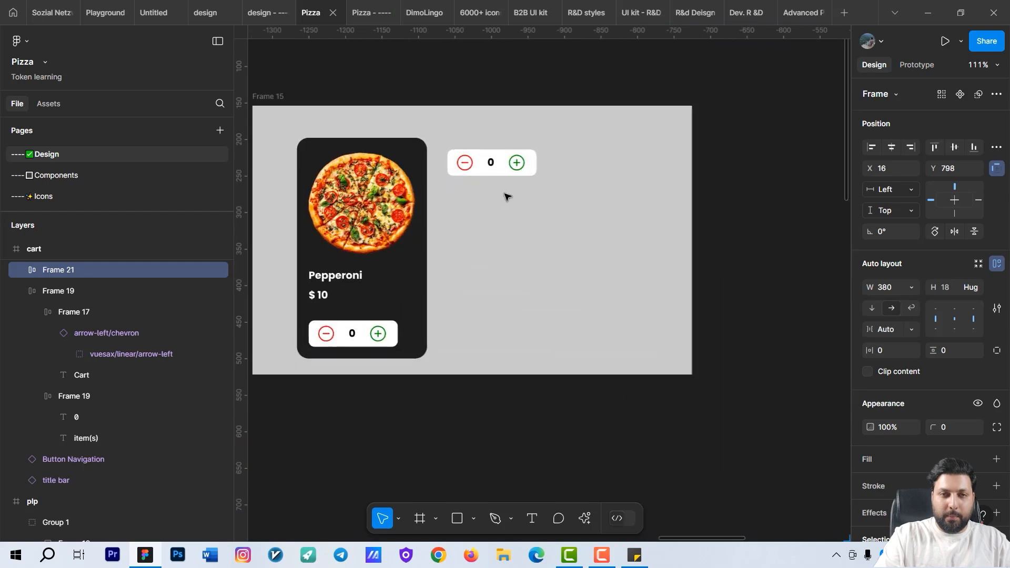
left_click(518, 166)
left_click(523, 167)
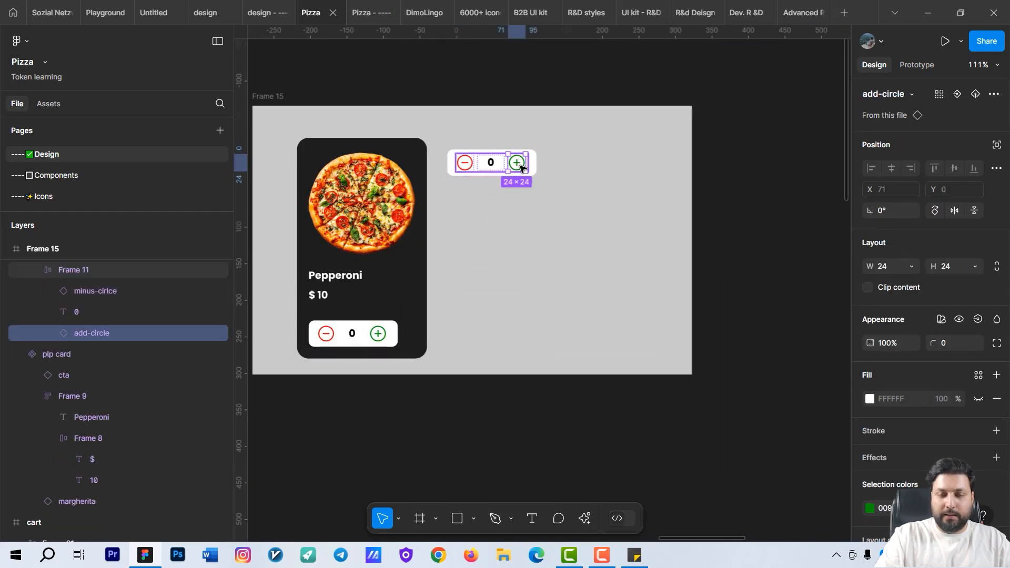
left_click(918, 65)
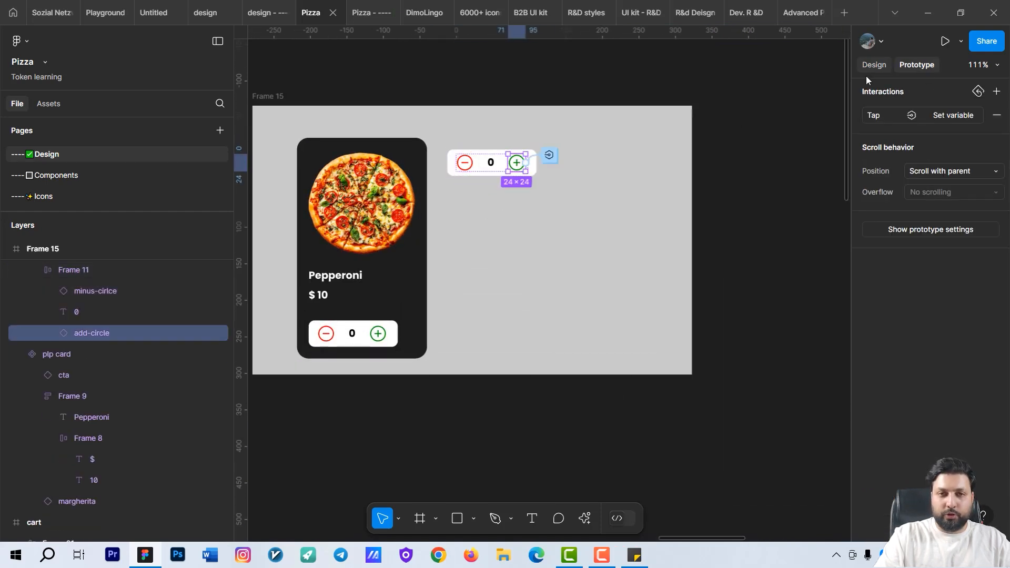
left_click(540, 156)
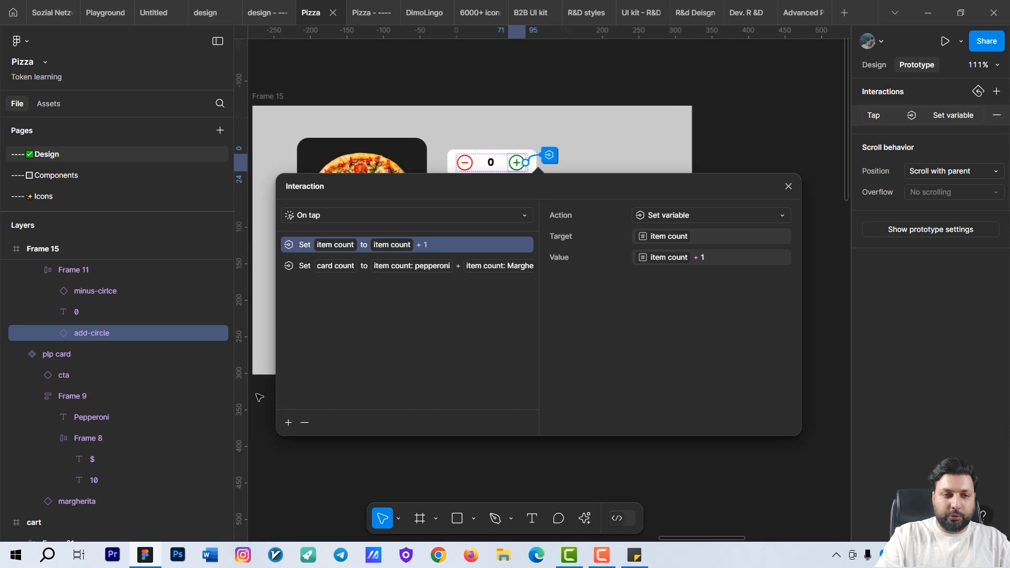
- Add a Set variable action that targets total, and start its value expression with price * item count
left_click(288, 423)
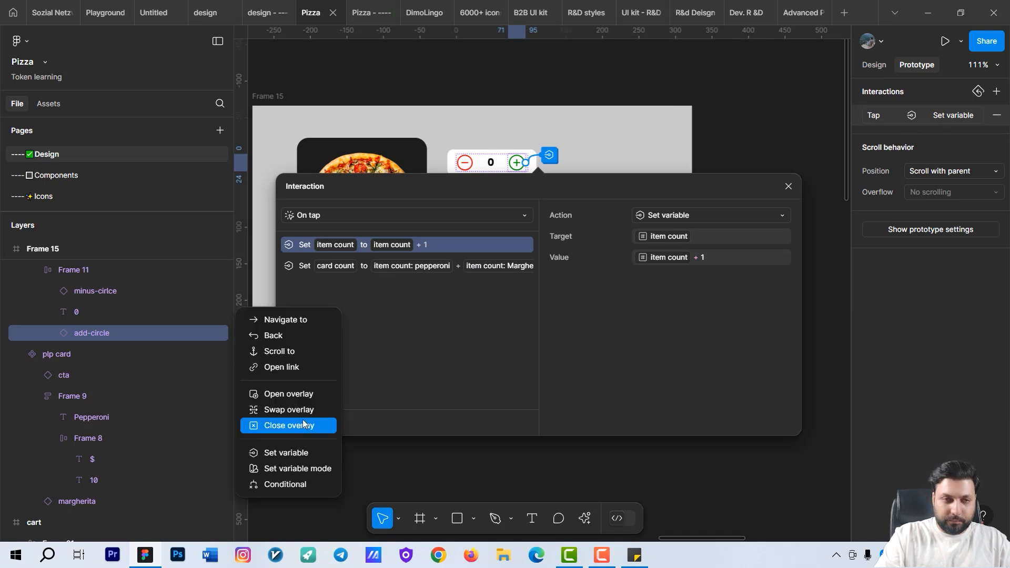
left_click(308, 458)
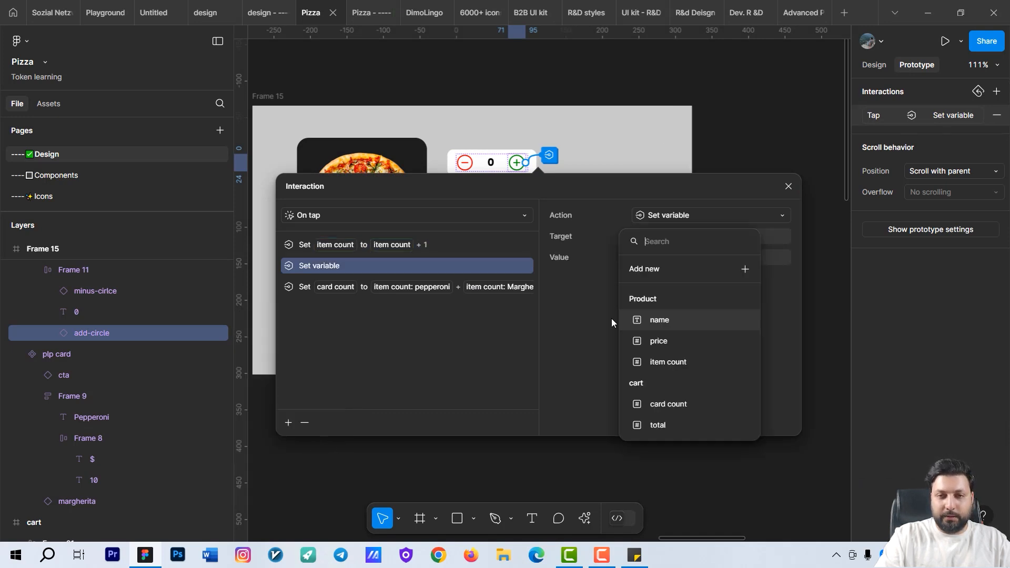
left_click(659, 423)
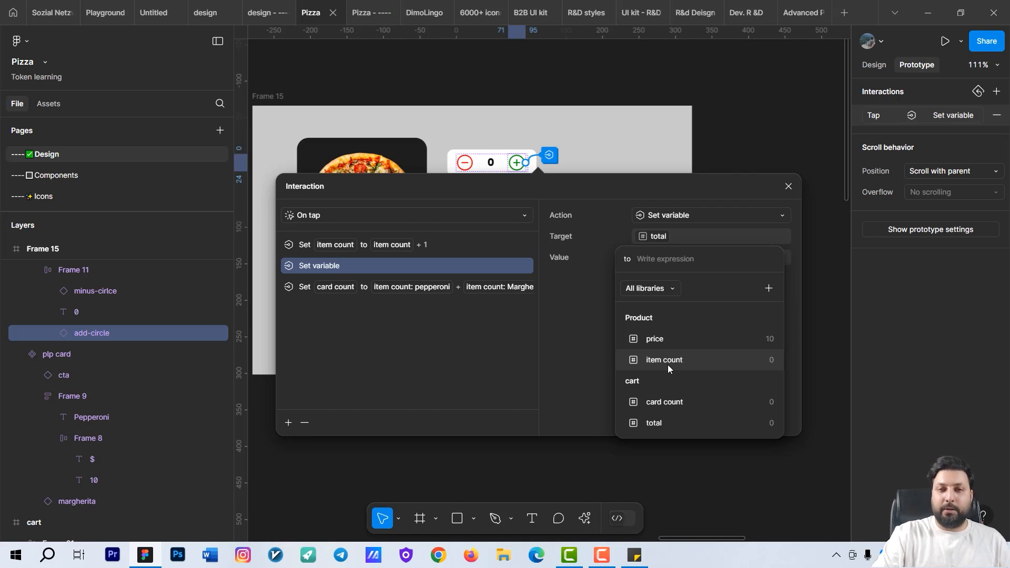
left_click(670, 337)
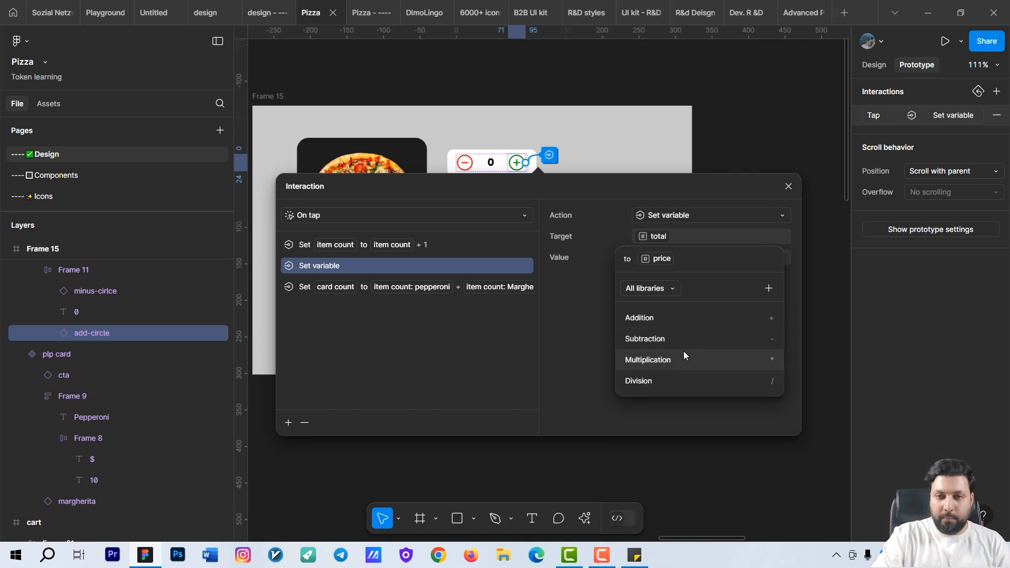
left_click(683, 352)
left_click(668, 360)
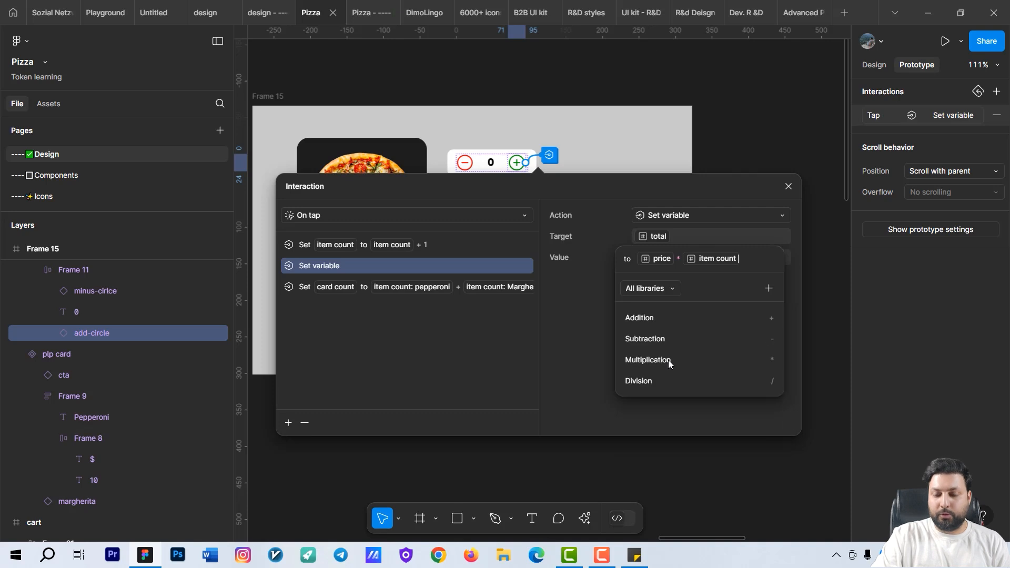
- Extend the total's value expression by adding three more price * item count products
type("+")
left_click(668, 339)
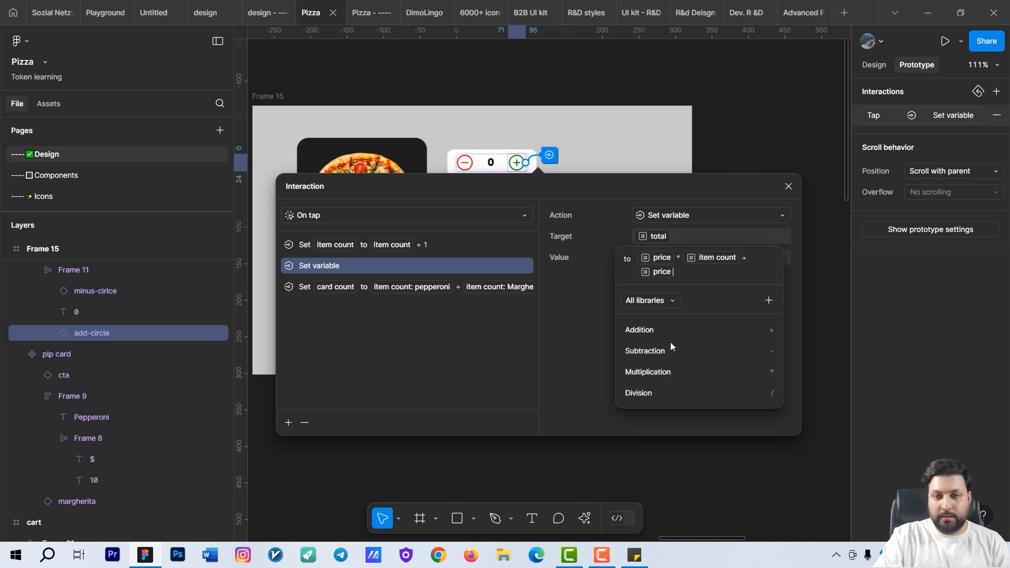
type("*")
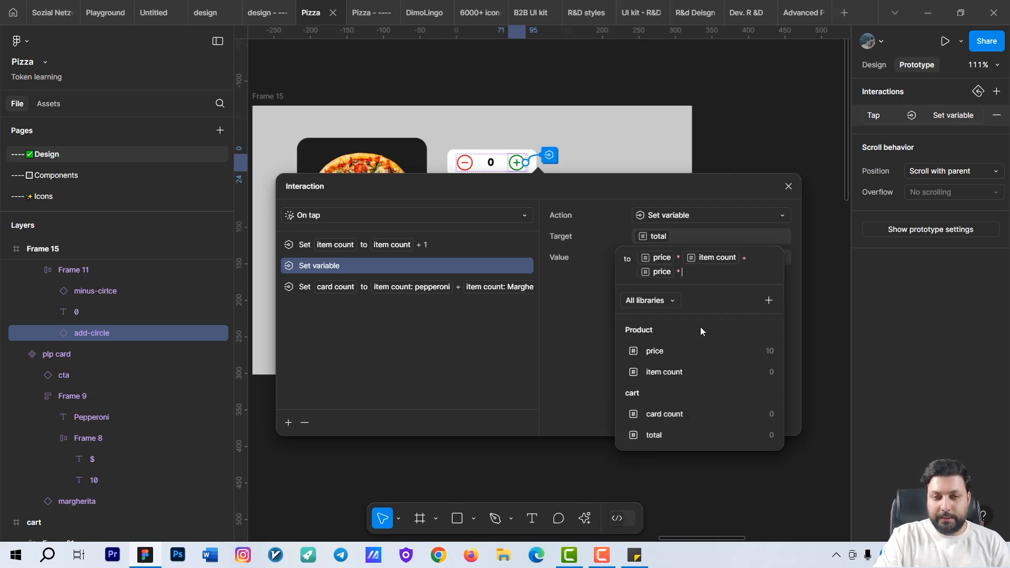
left_click(685, 373)
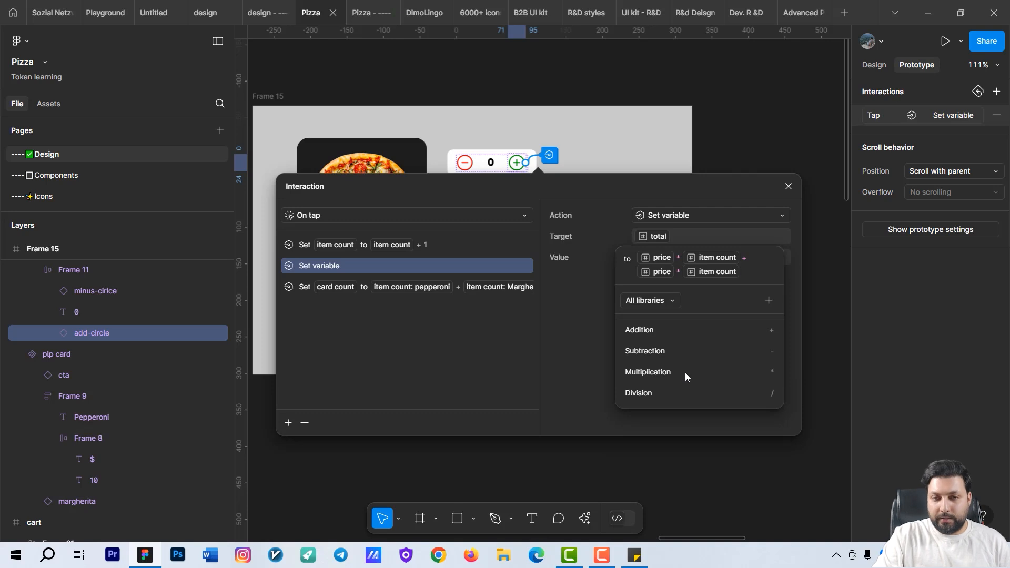
type("+")
left_click(675, 353)
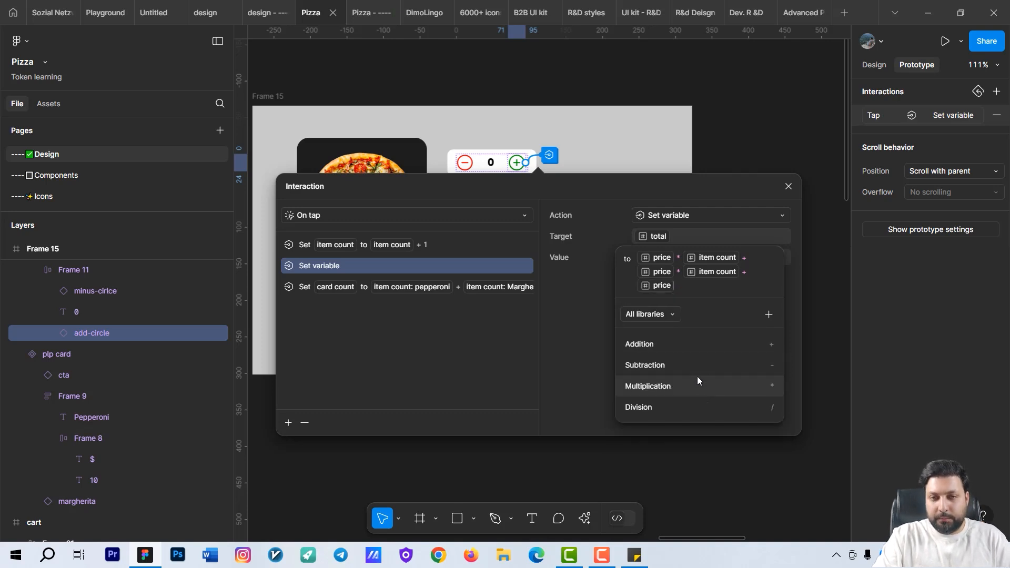
left_click(696, 377)
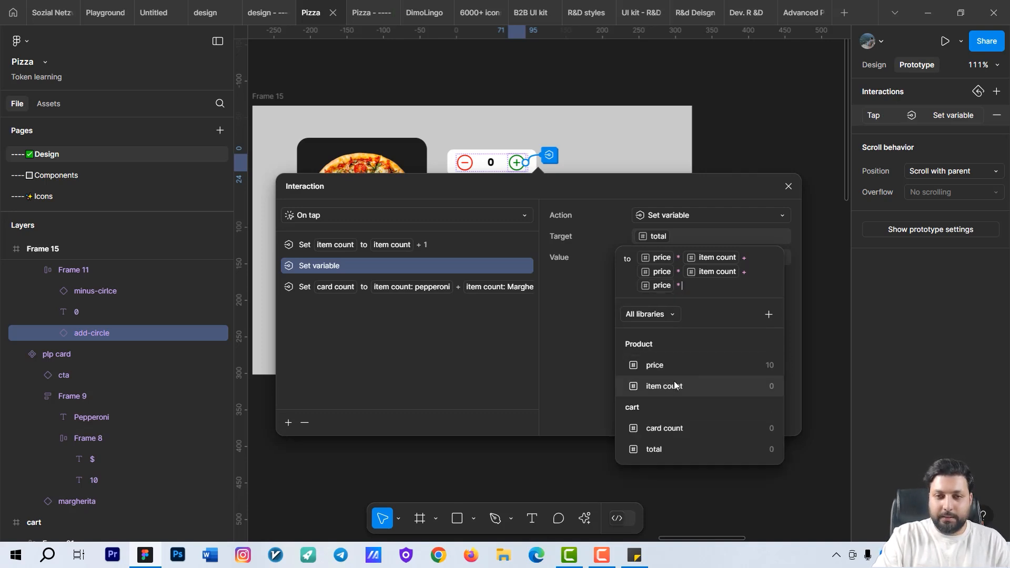
left_click(686, 386)
type("+")
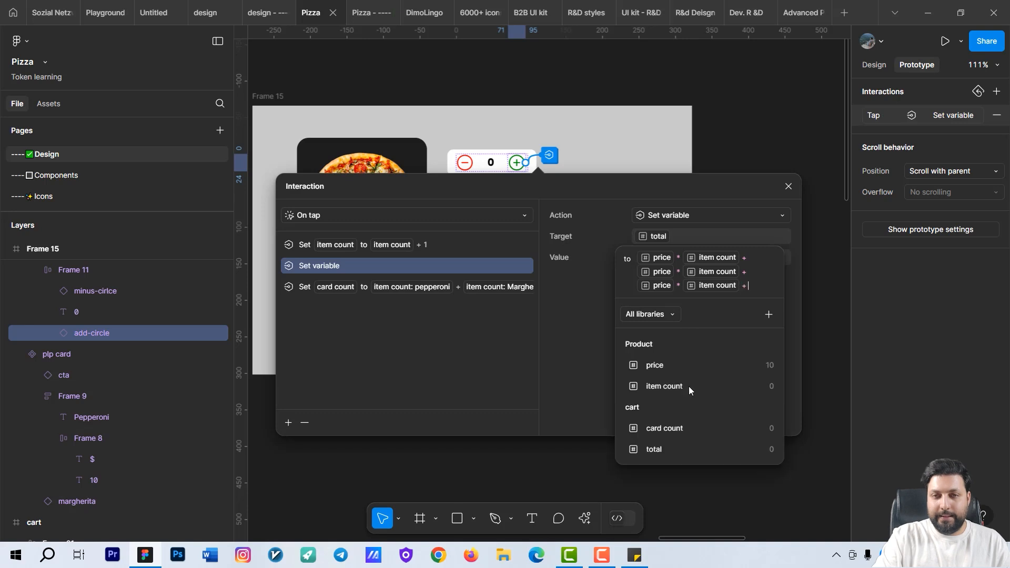
left_click(682, 365)
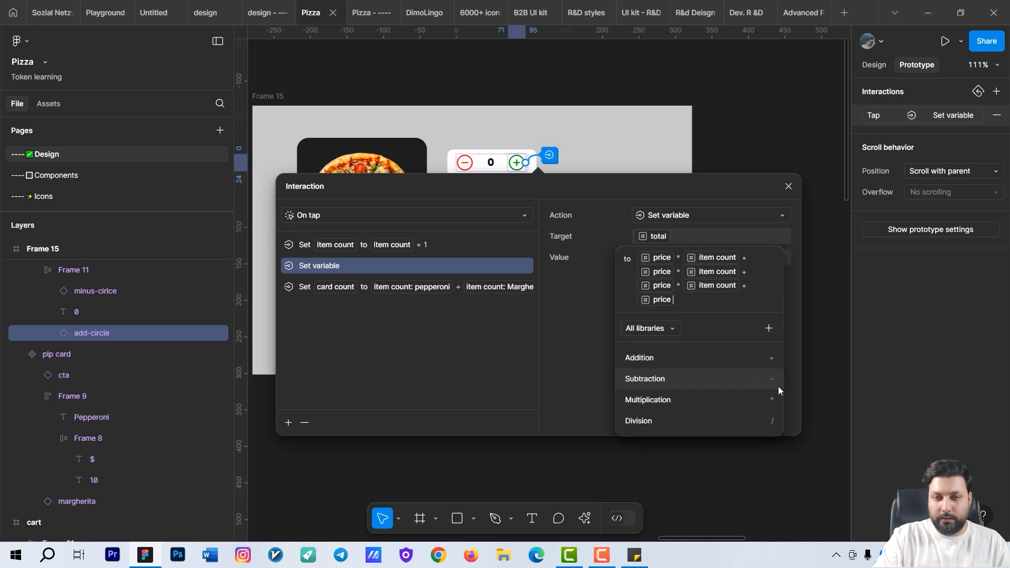
left_click(765, 398)
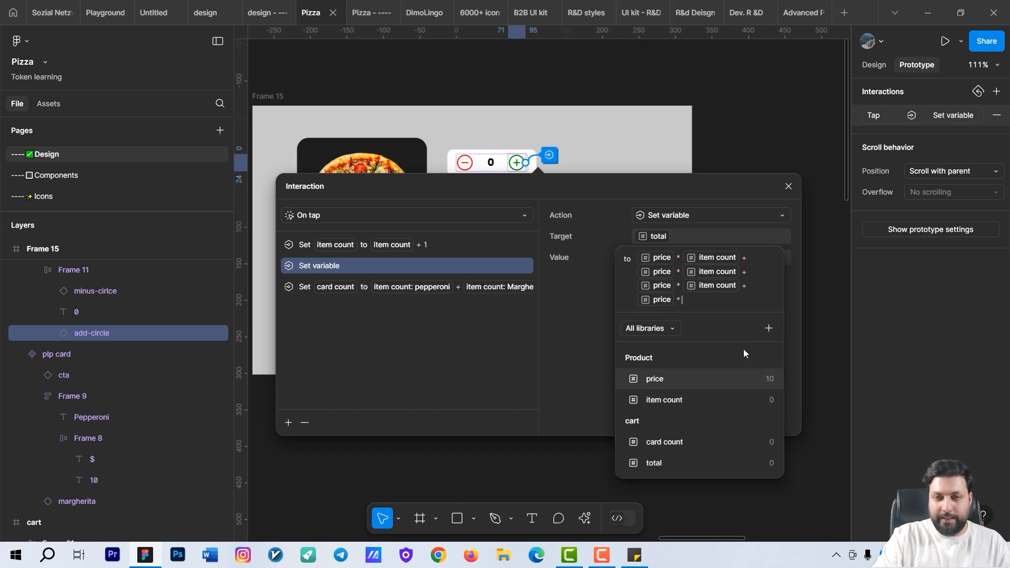
left_click(691, 395)
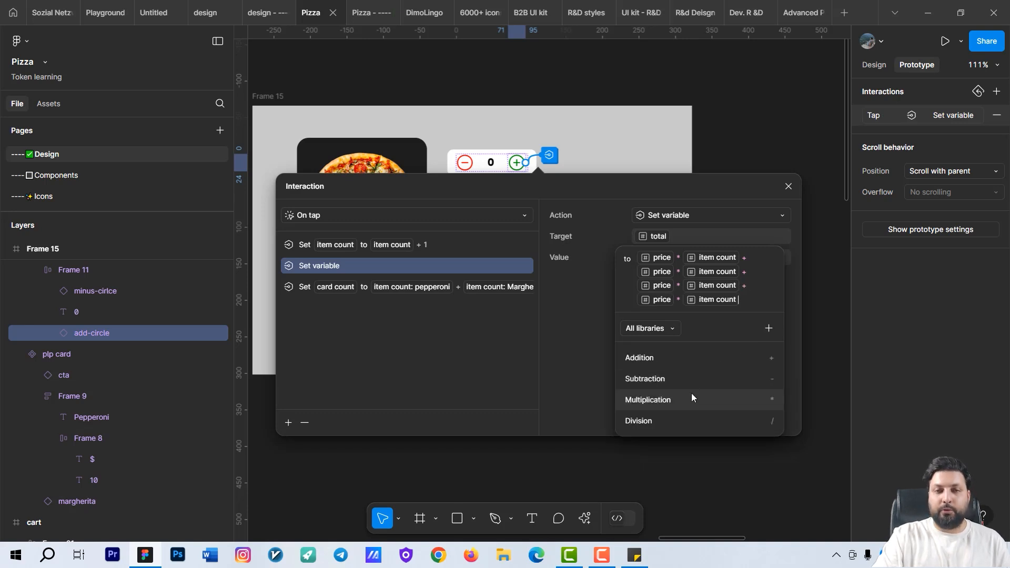
- Set the modes of the expression's first price and item count pair to pepperoni and the second pair to Margherita
left_click(662, 265)
left_click(646, 400)
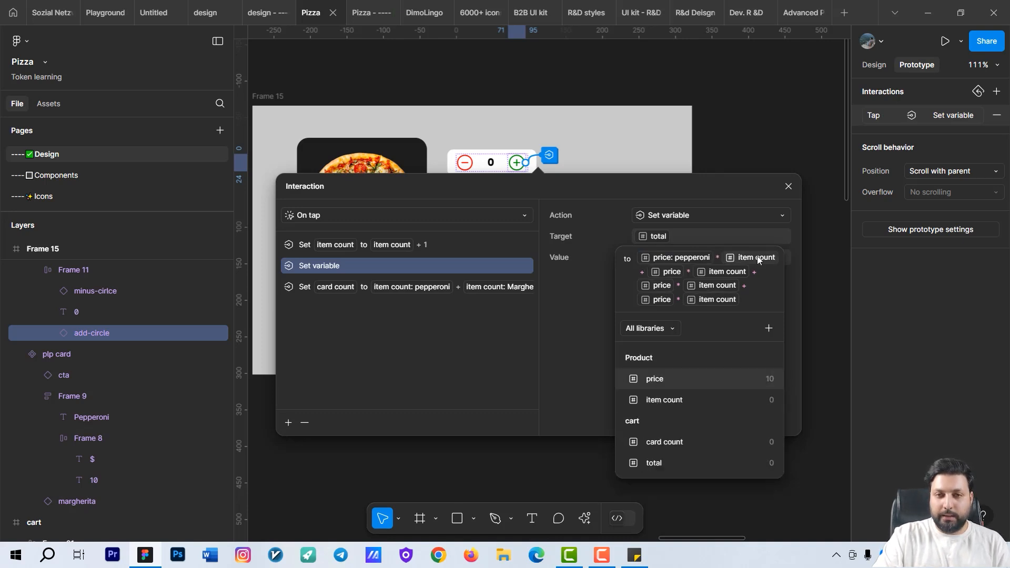
left_click(756, 258)
left_click(652, 401)
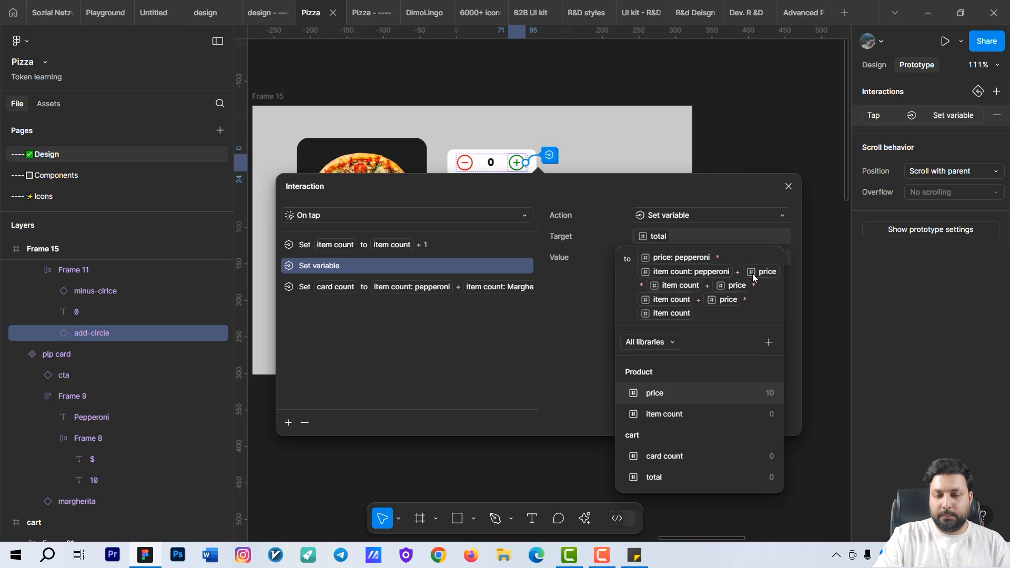
left_click(769, 273)
left_click(684, 434)
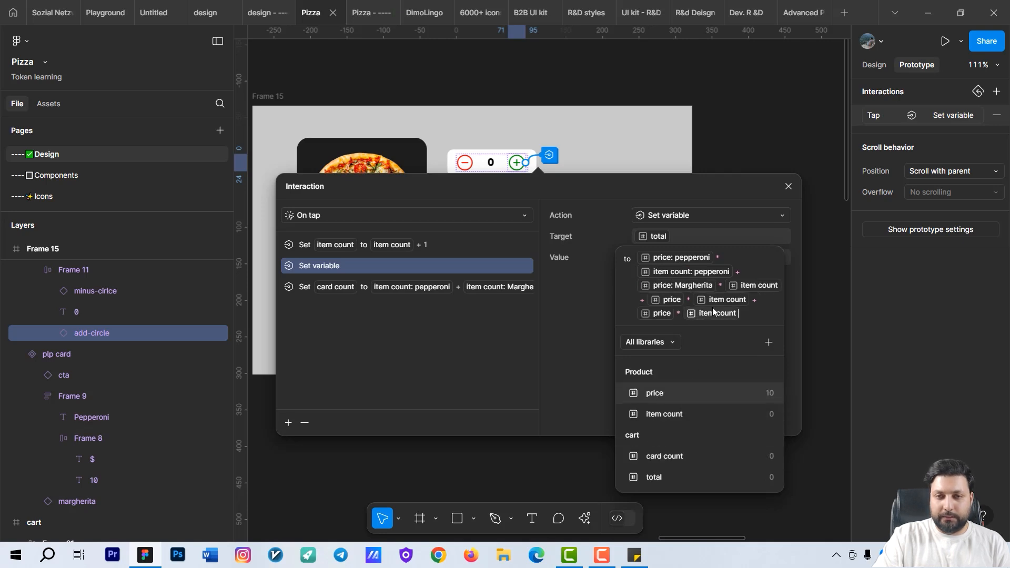
left_click(748, 286)
left_click(648, 434)
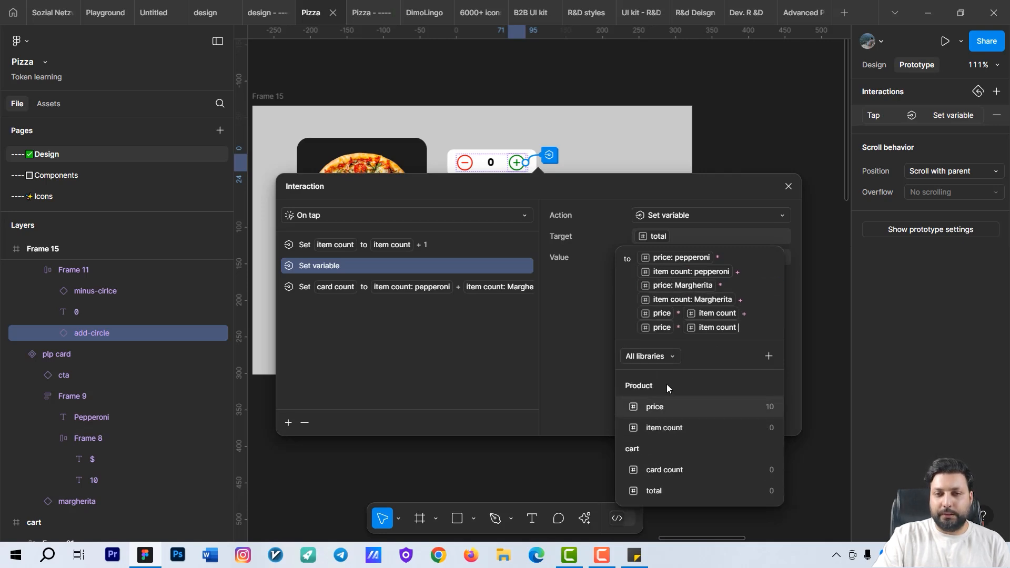
- Set the third price and item count pair to the Rossini mode and the fourth to Greek, and apply the total's expression
left_click(662, 314)
left_click(680, 466)
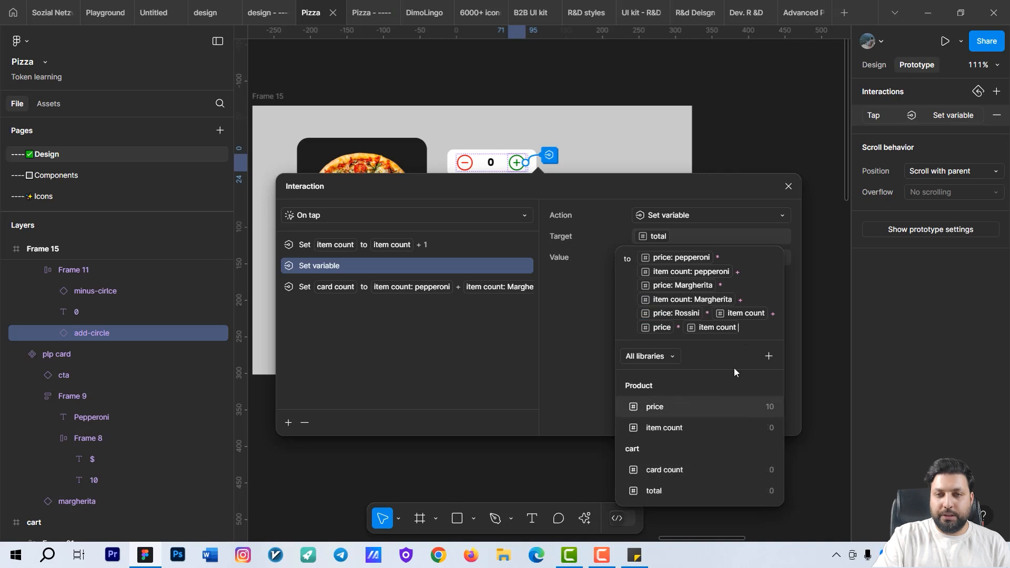
left_click(739, 313)
left_click(669, 467)
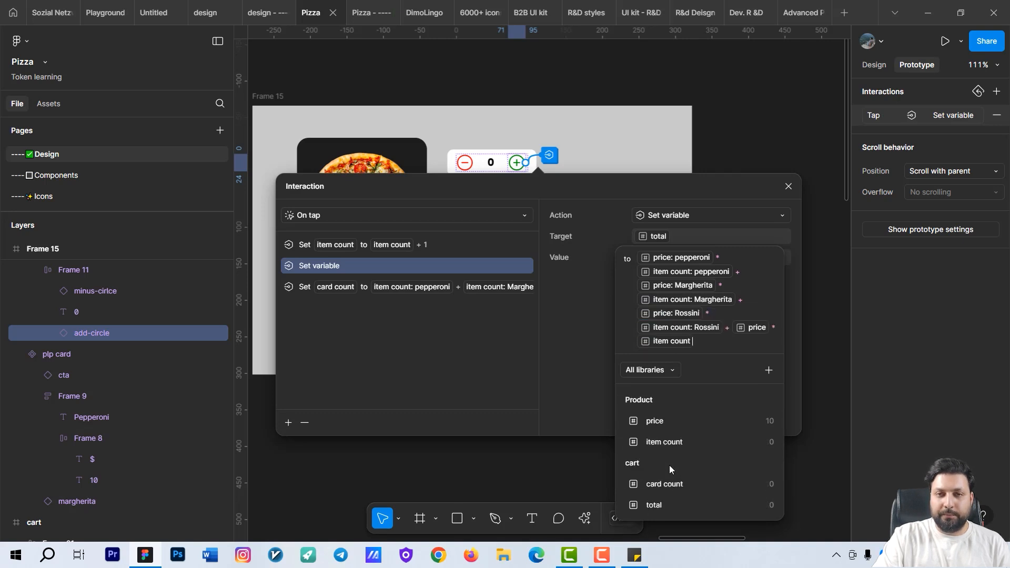
left_click(753, 327)
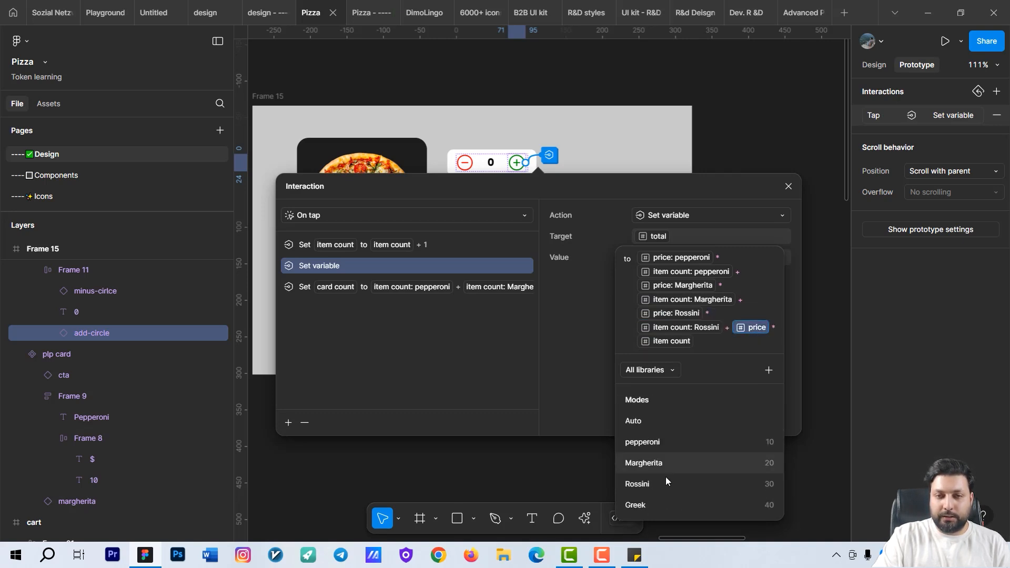
left_click(661, 502)
left_click(736, 340)
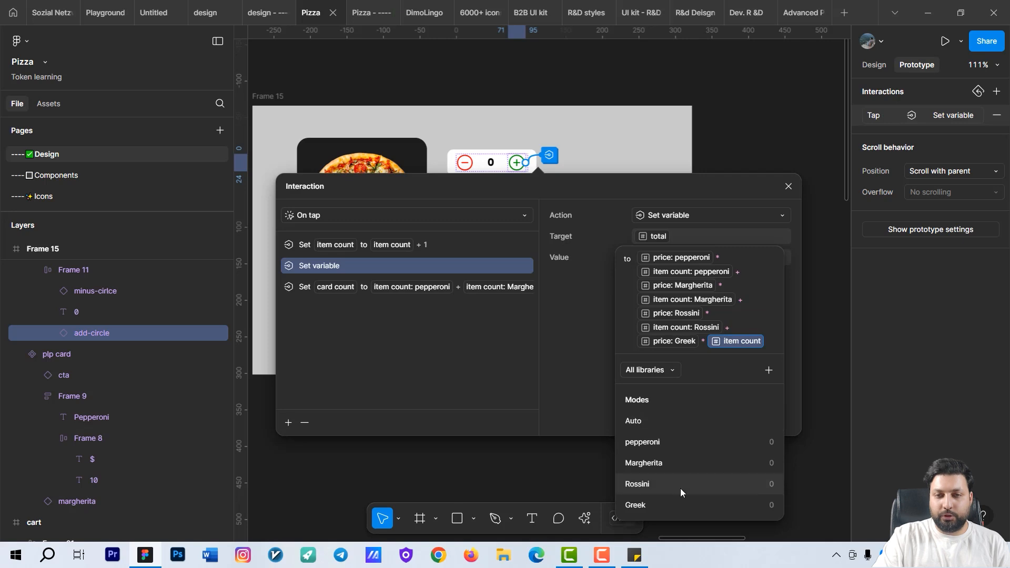
left_click(675, 502)
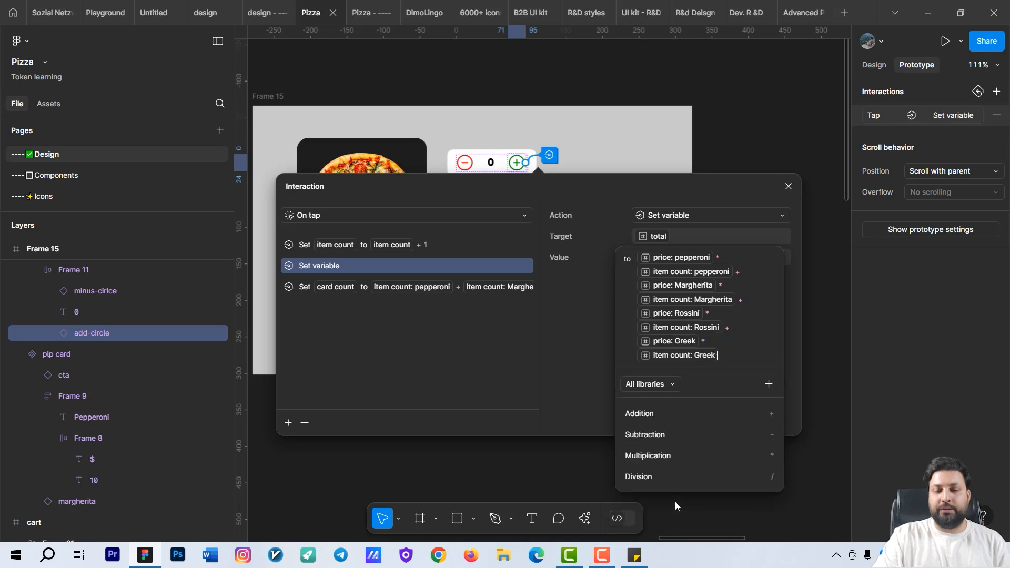
left_click(584, 324)
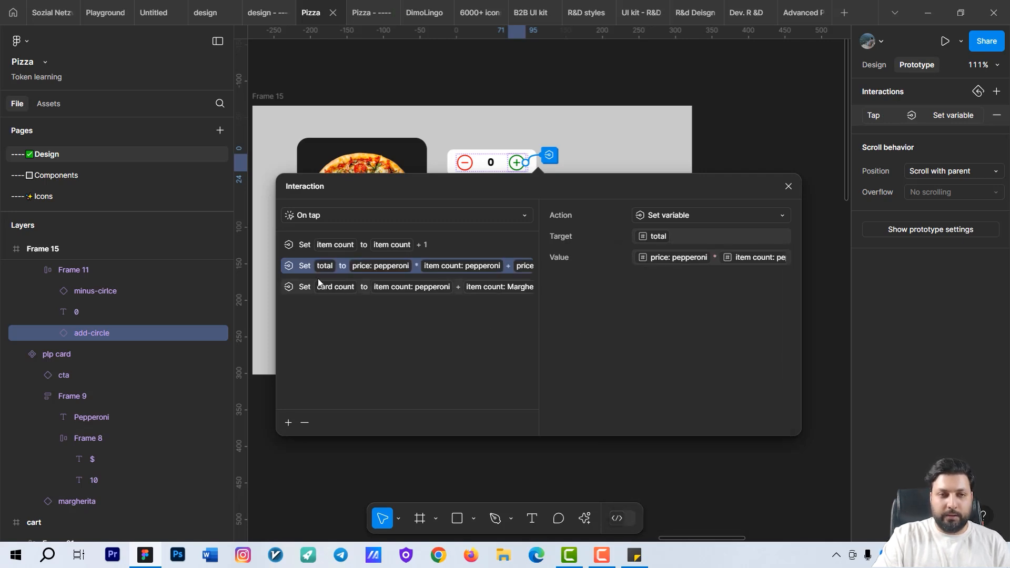
left_click_drag(293, 295, 294, 299)
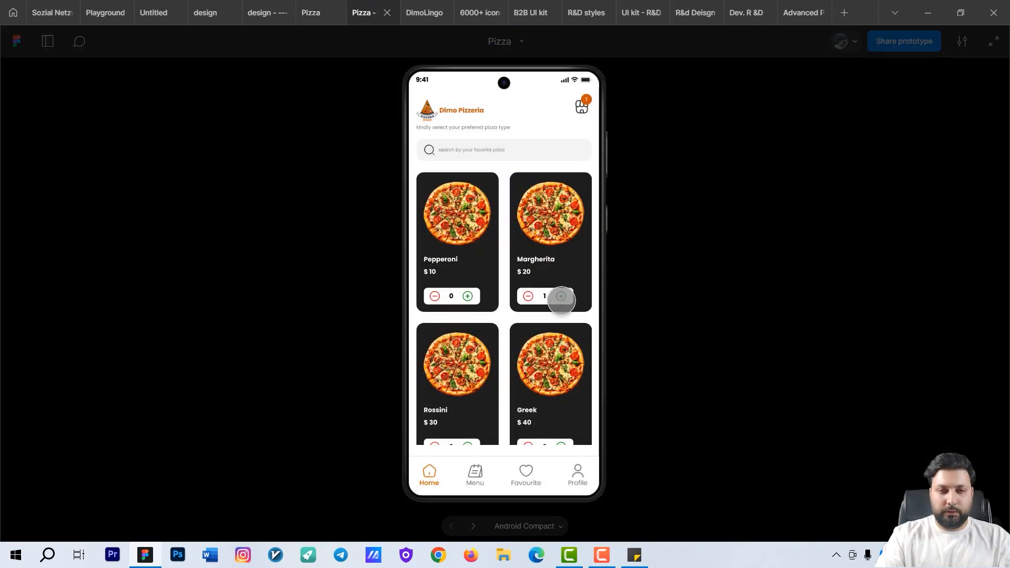
- Add another Margherita pizza in the prototype preview and open the cart to check its item count and total
left_click(562, 297)
left_click(580, 109)
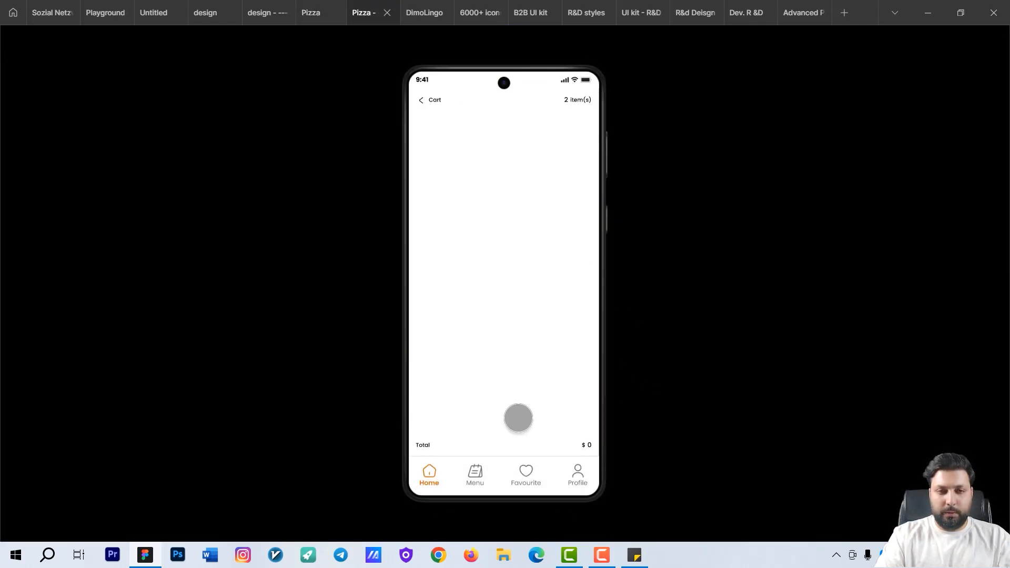
- In the Pizza design file, bind the 0 amount text beside the dollar sign in the cart's Total row to the total variable
left_click(319, 8)
scroll(694, 390, "up", 5)
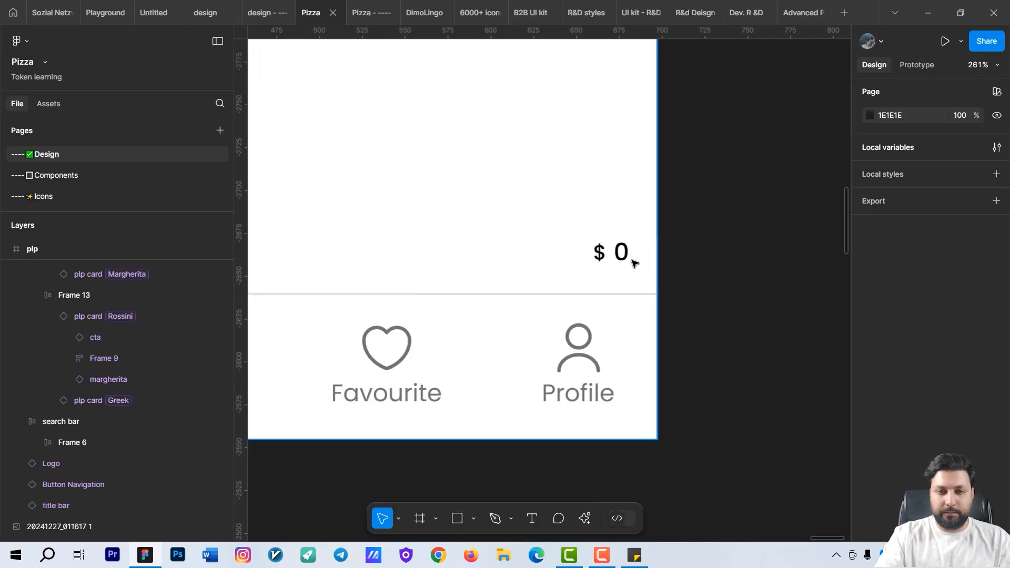
left_click(635, 263)
double_click(630, 261)
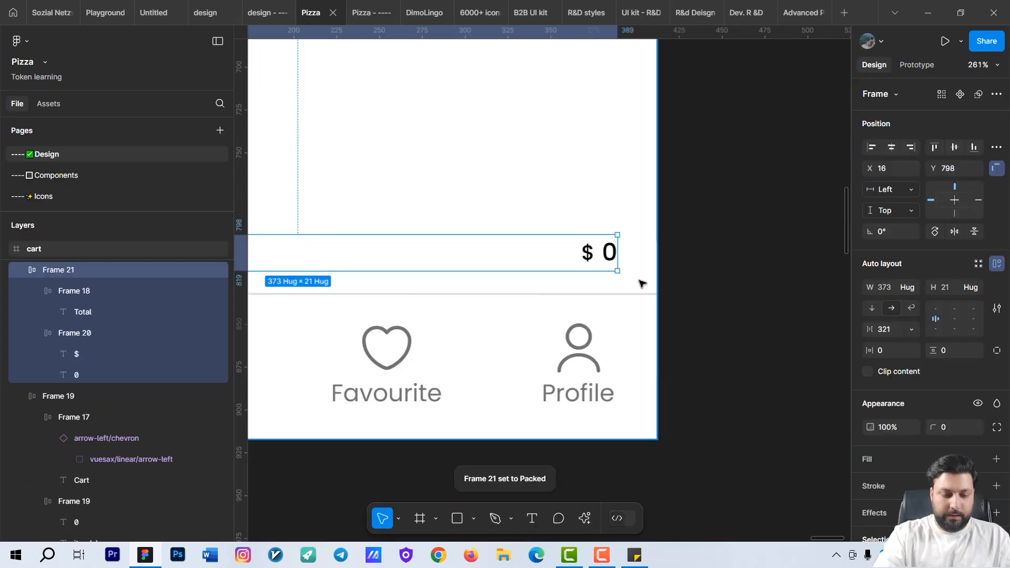
key("ctrl+z")
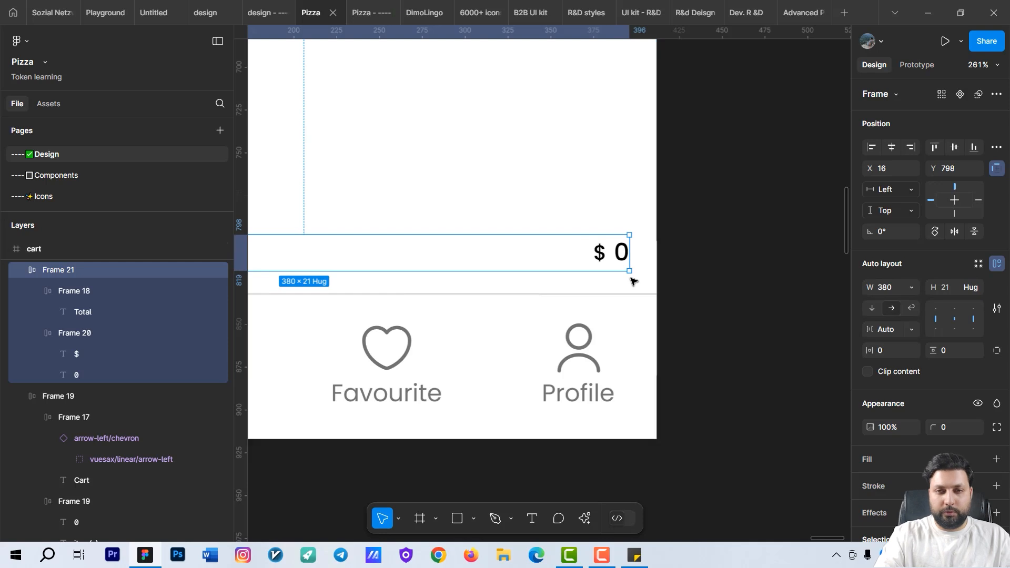
scroll(624, 272, "up", 4)
double_click(623, 237)
double_click(623, 238)
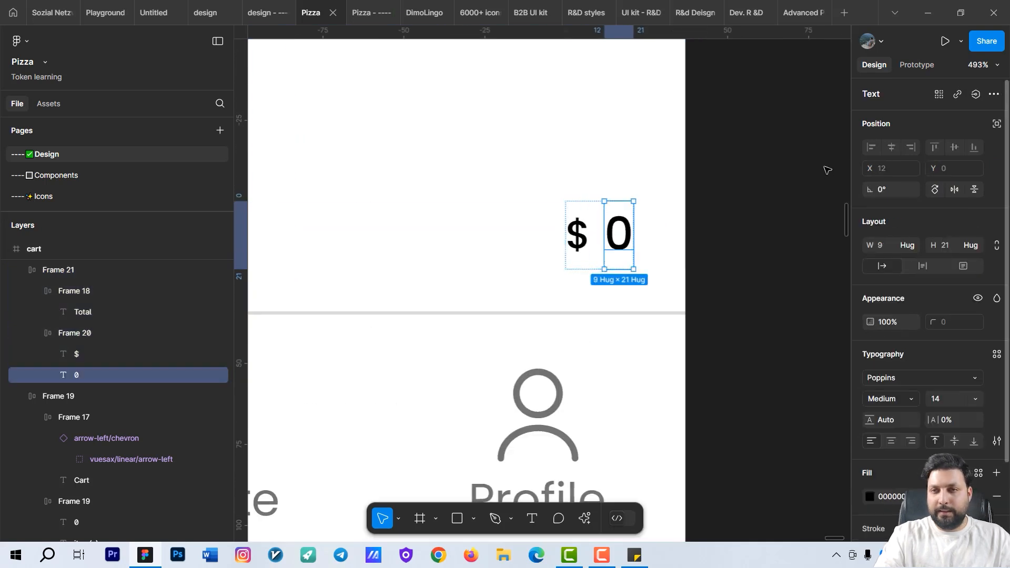
left_click(976, 94)
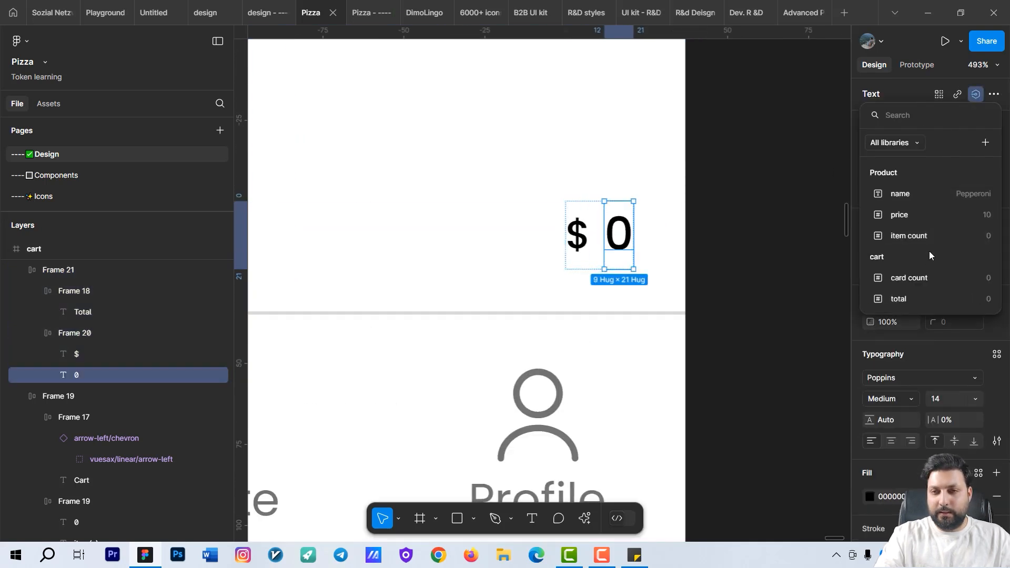
left_click(919, 298)
scroll(738, 265, "down", 8)
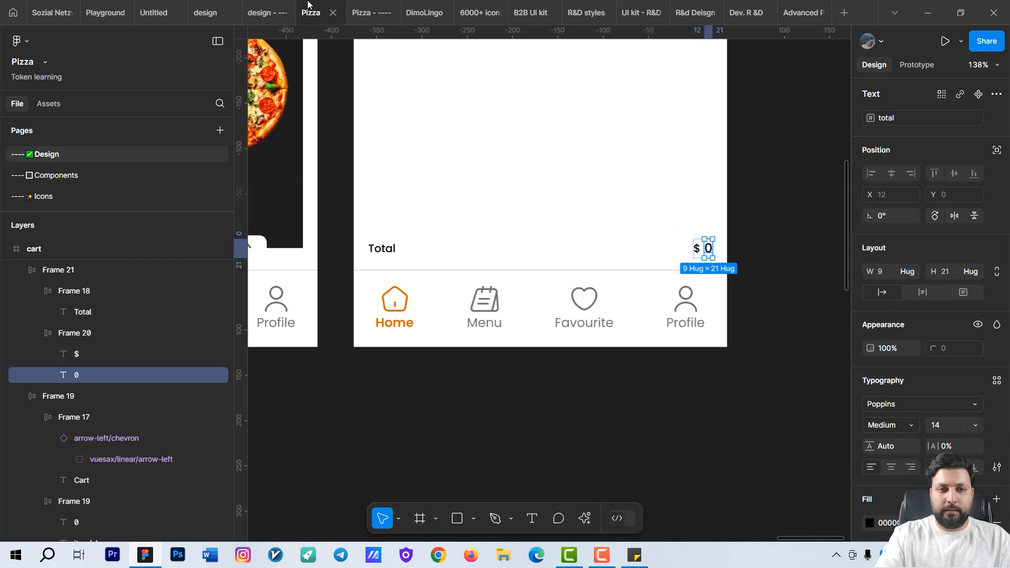
- Return to the prototype preview, add one Pepperoni pizza and check the total in the cart
key("ctrl+alt+Return")
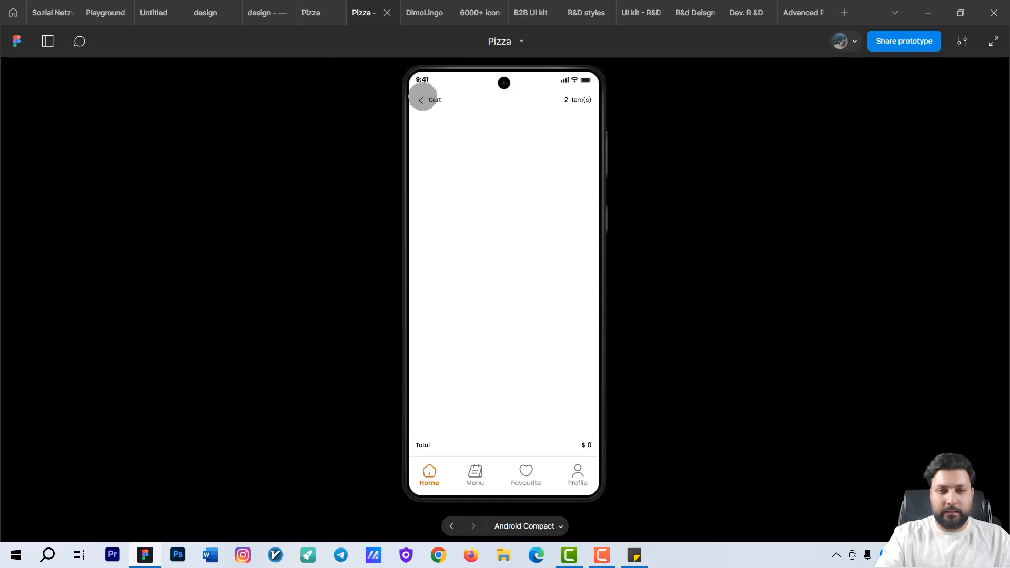
left_click(422, 99)
left_click(466, 296)
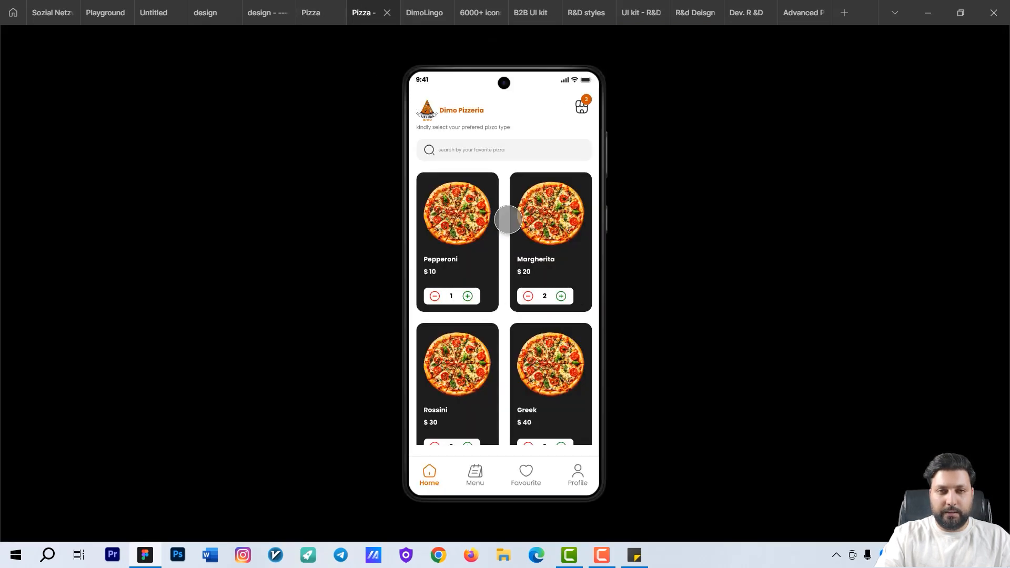
left_click(582, 106)
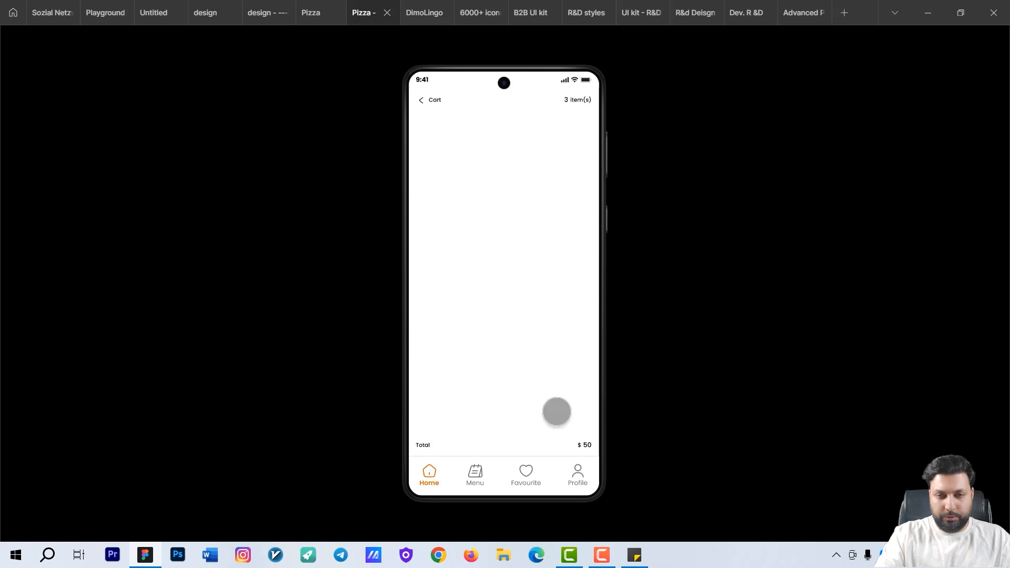
- Test the cart total after adding one Greek pizza, and again after removing one Pepperoni and one Margherita
left_click(424, 100)
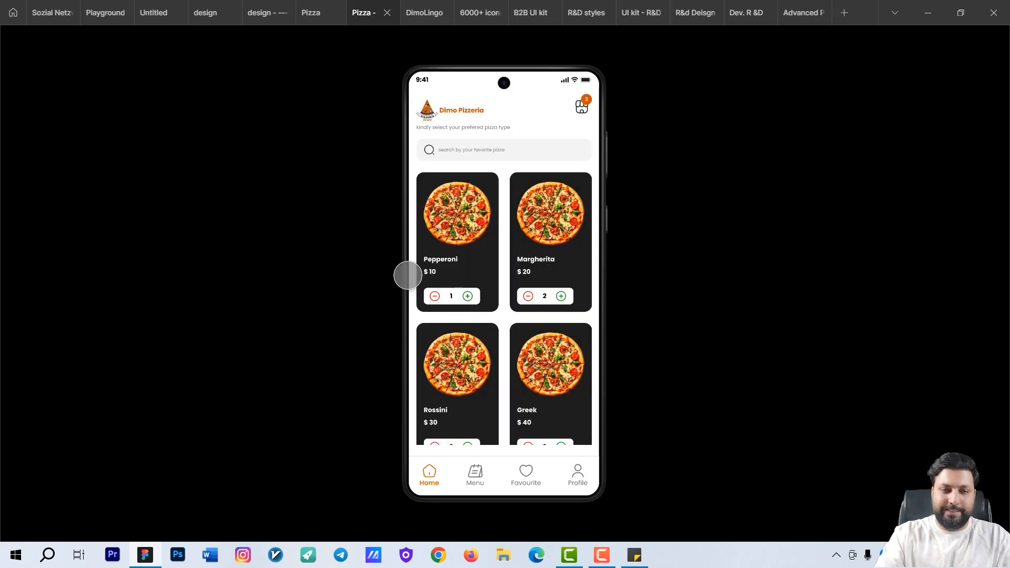
scroll(532, 320, "down", 2)
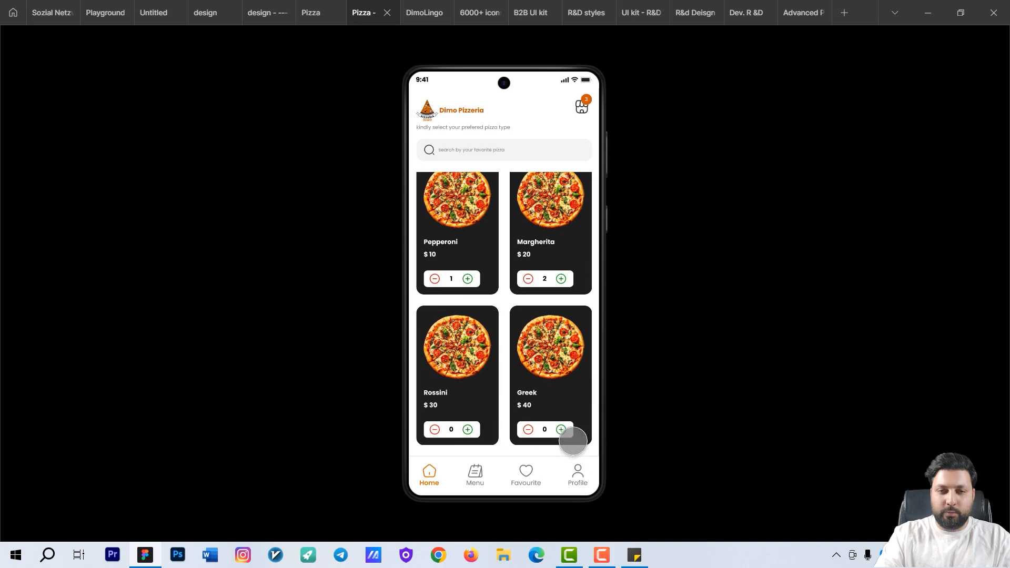
left_click(561, 429)
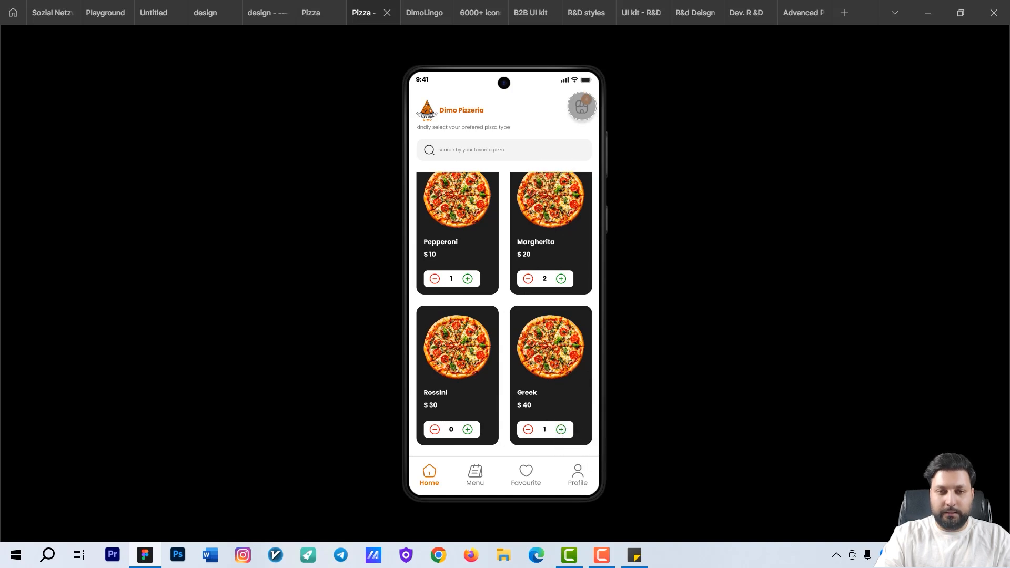
left_click(581, 106)
left_click(422, 100)
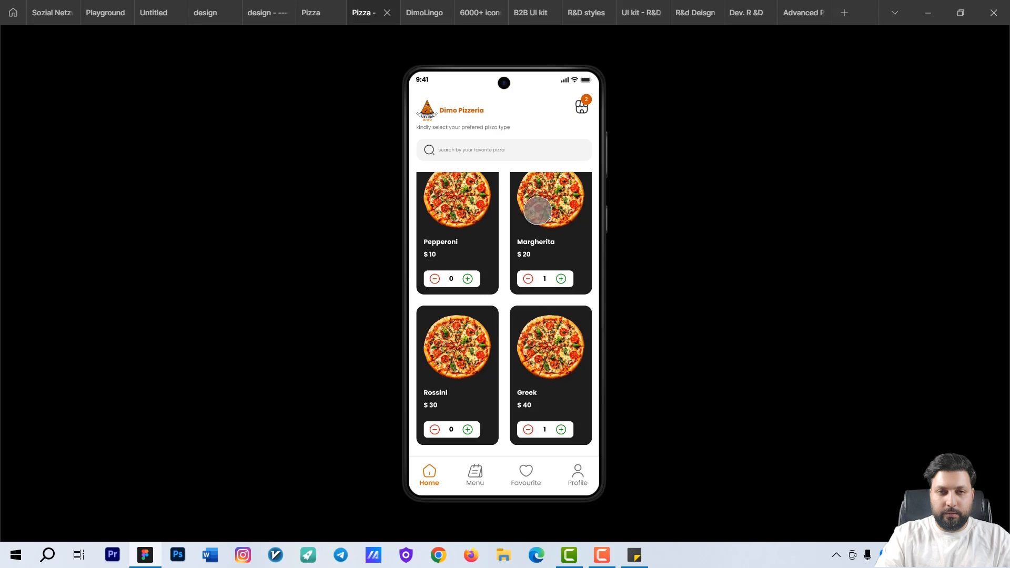
left_click(583, 106)
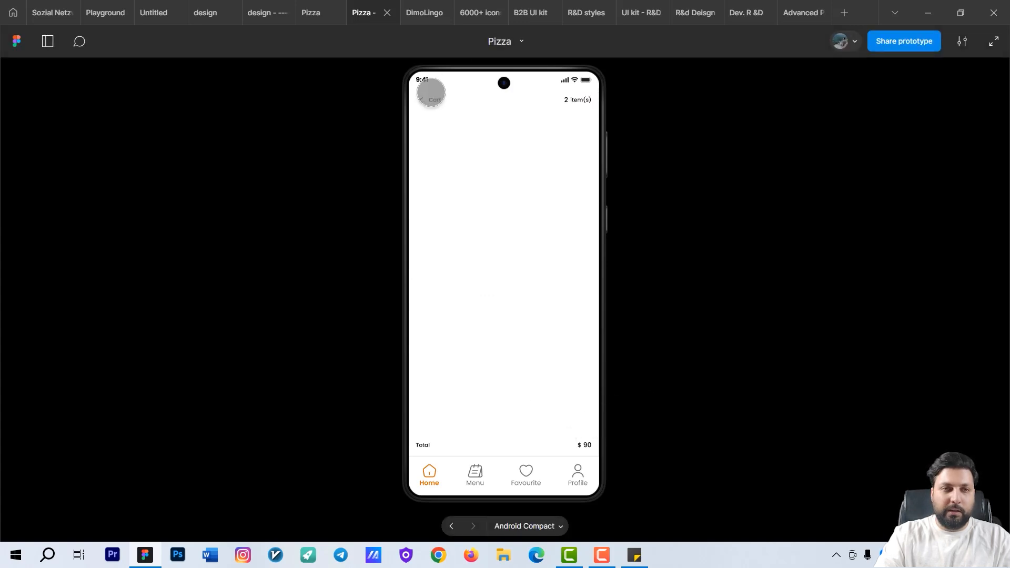
- In the Pizza design file, open the tap interaction of the minus icon in the main cta component
left_click(325, 4)
scroll(439, 225, "left", 5)
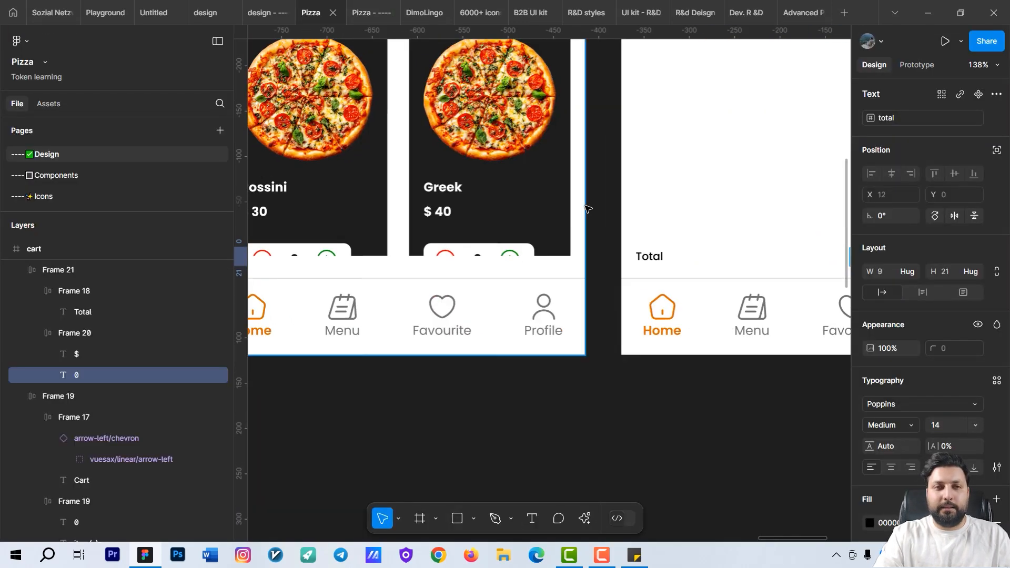
scroll(513, 245, "down", 3)
left_click_drag(513, 246, 687, 397)
scroll(505, 210, "up", 7)
double_click(500, 202)
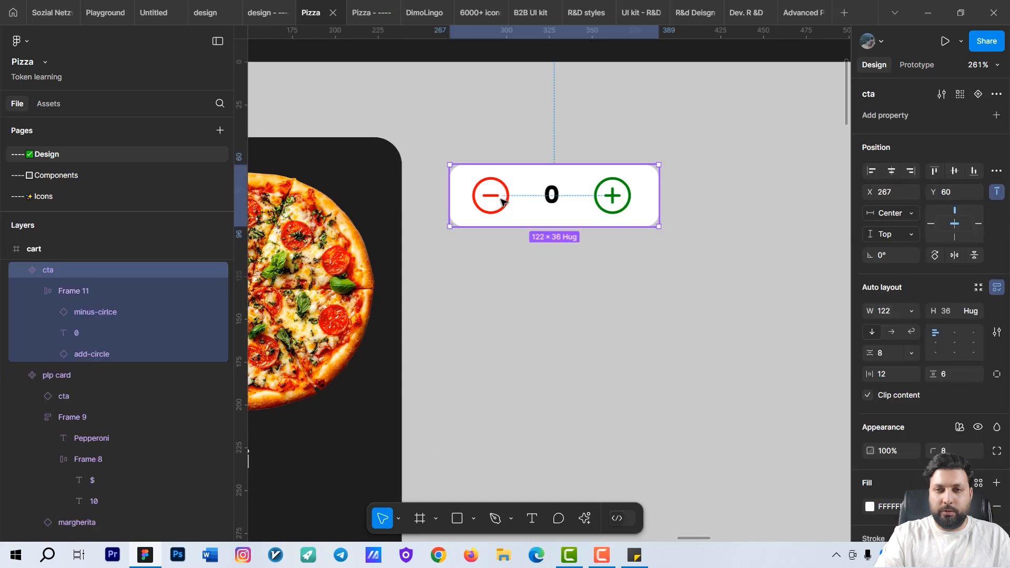
left_click(916, 64)
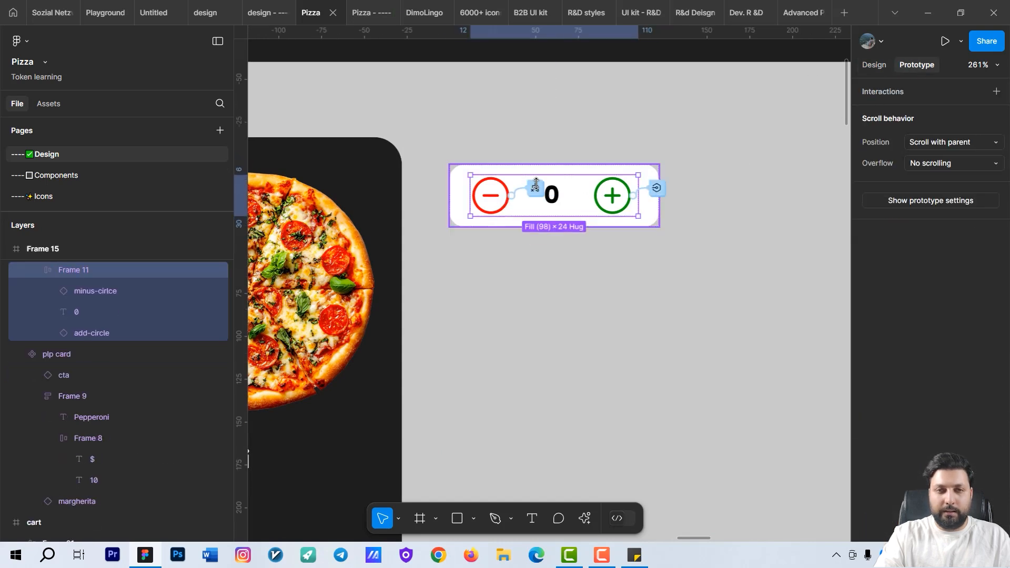
left_click(508, 196)
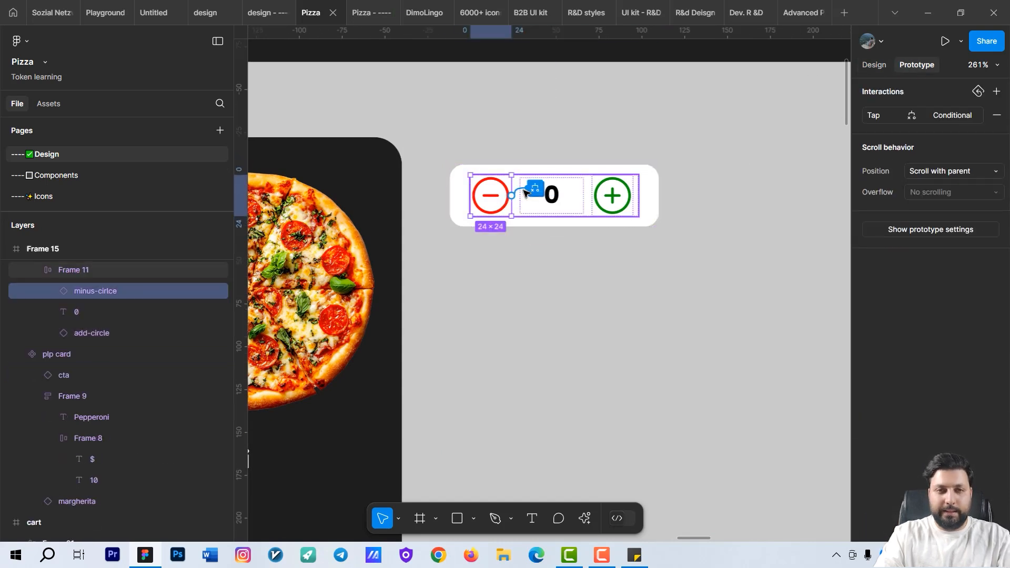
left_click(526, 192)
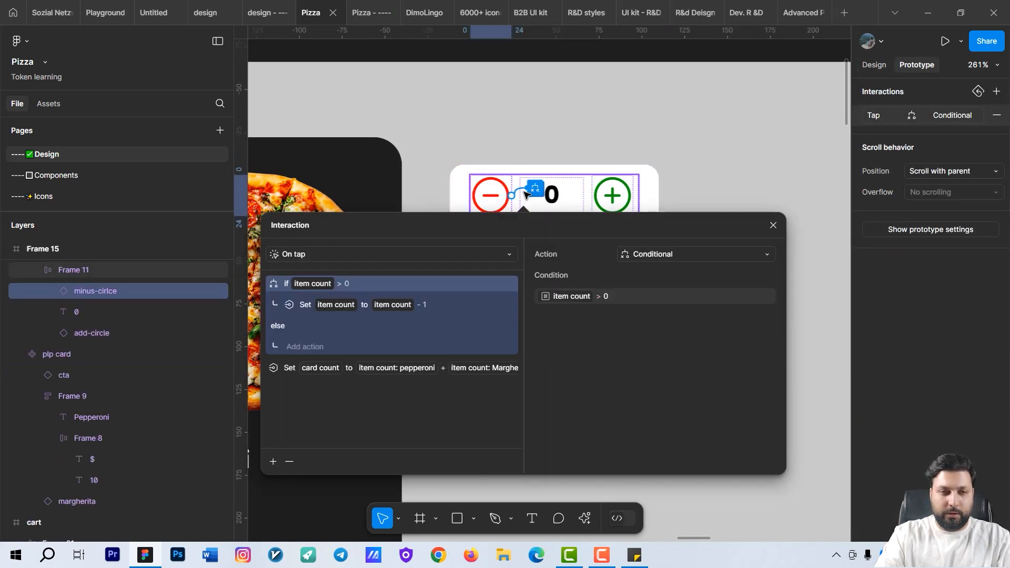
- Add a Set variable action after the card count action and target the total variable
left_click(277, 463)
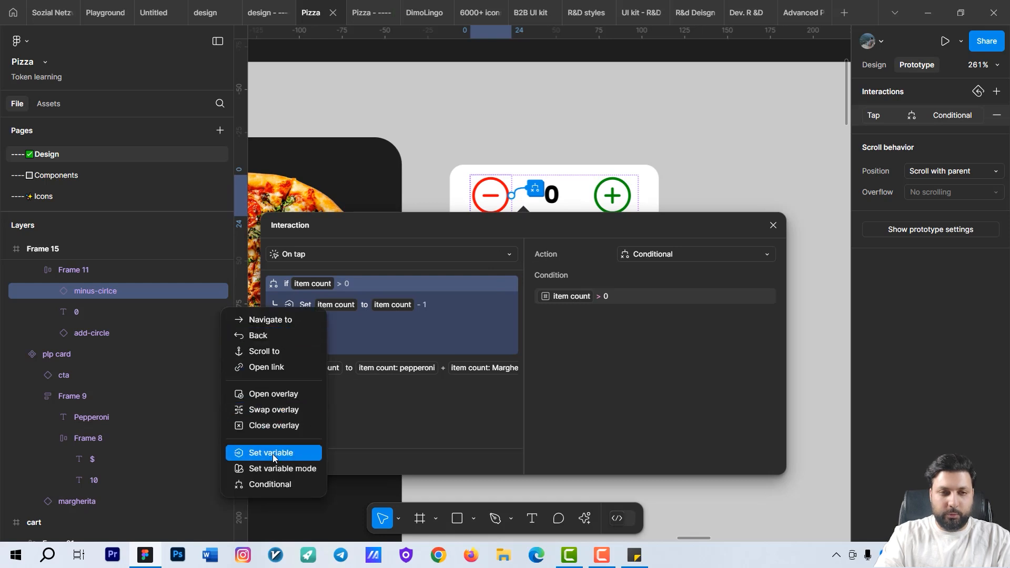
left_click(272, 455)
left_click(275, 367)
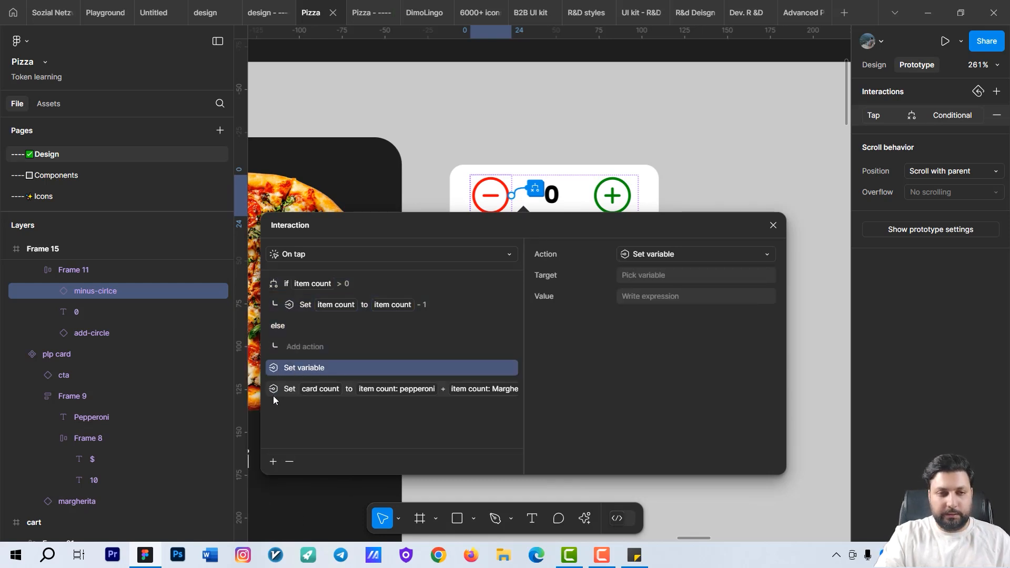
left_click_drag(274, 375, 274, 393)
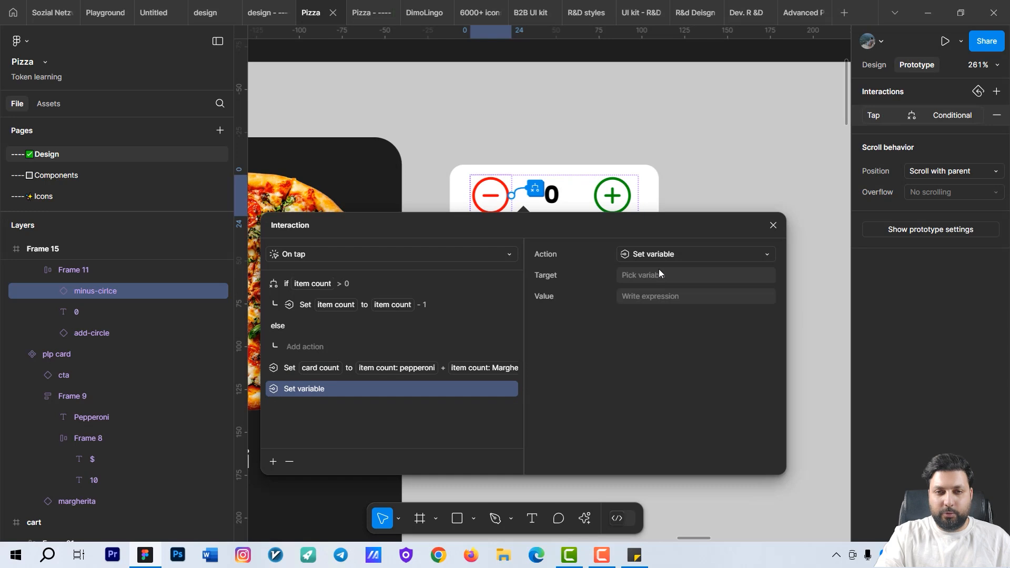
left_click(659, 273)
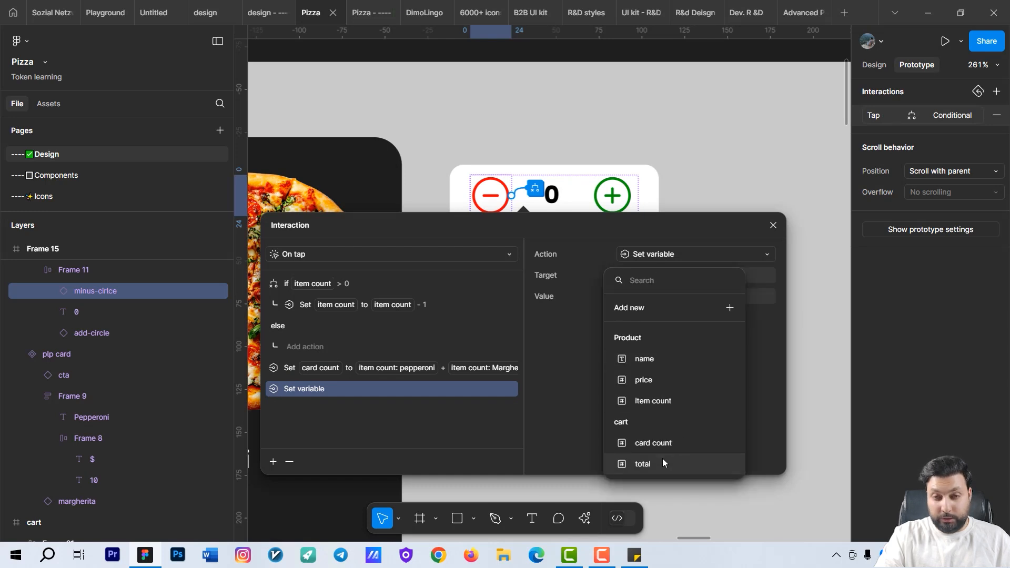
left_click(665, 453)
- Enter the first two terms of the total's value expression as price * item count + price * item count
left_click(652, 377)
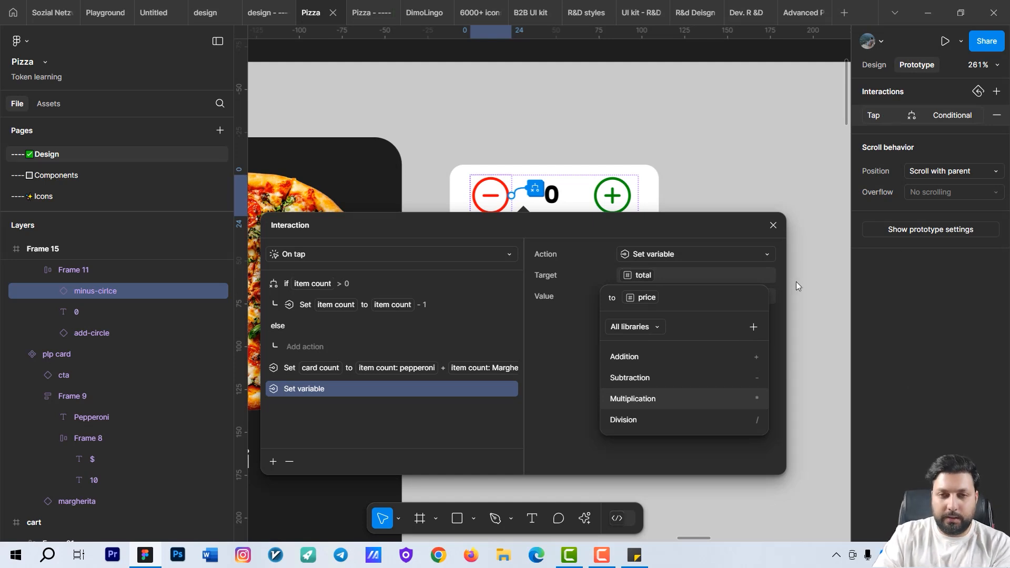
left_click(633, 399)
left_click(635, 396)
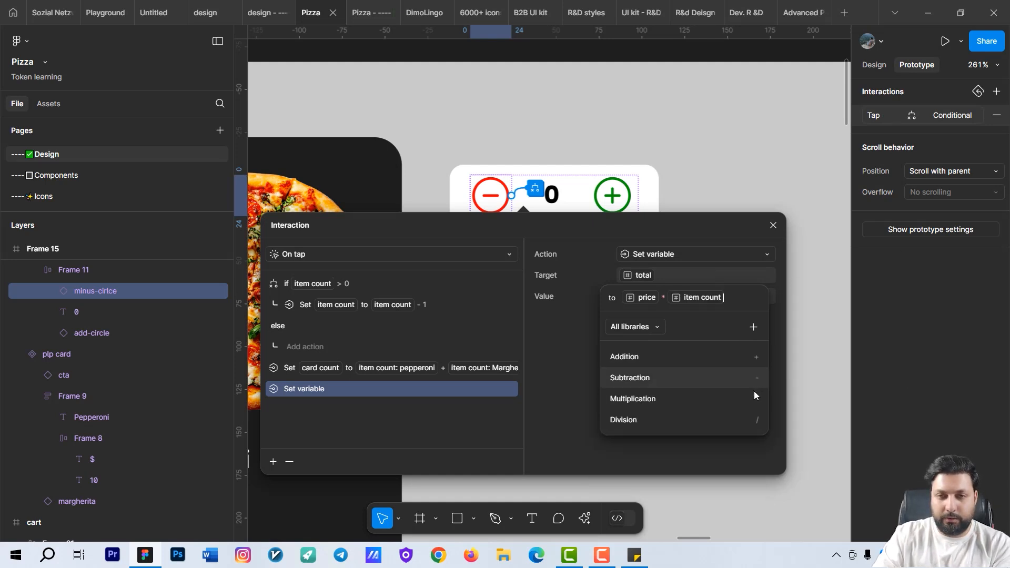
left_click(744, 356)
left_click(676, 382)
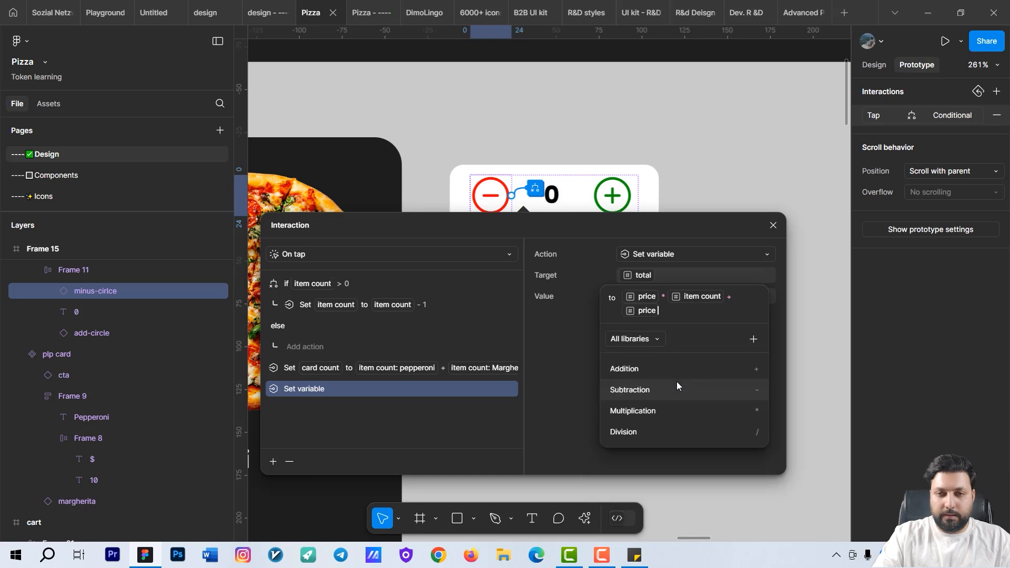
left_click(759, 412)
left_click(668, 408)
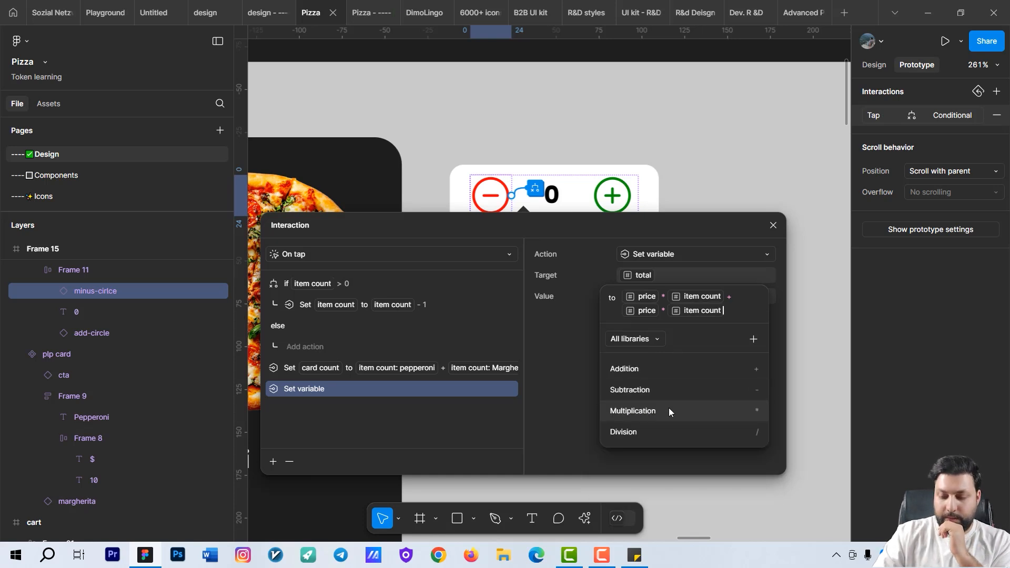
- Extend the total's expression with a third and a fourth price * item count term, joined by addition
left_click(674, 380)
left_click(652, 382)
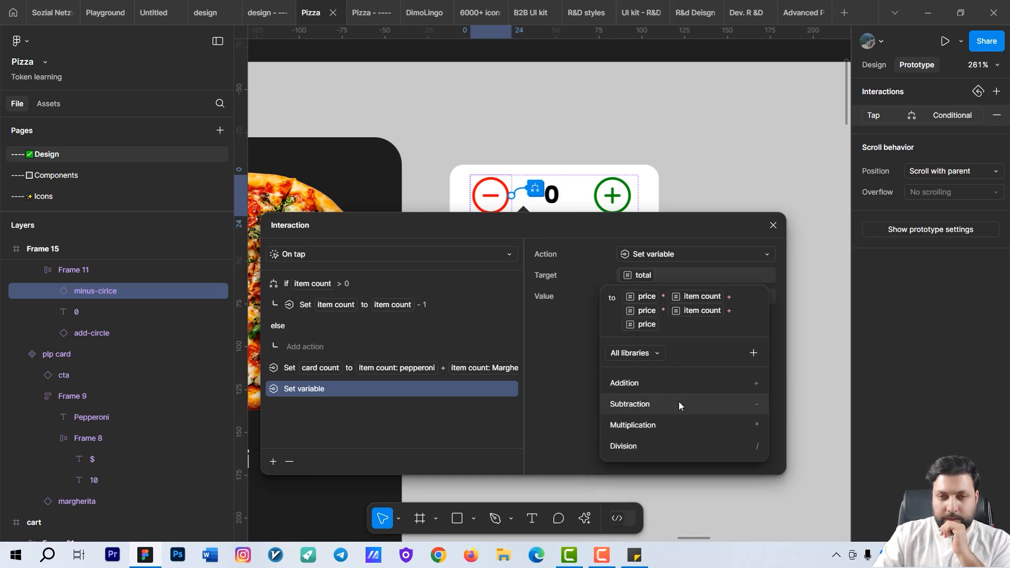
left_click(756, 428)
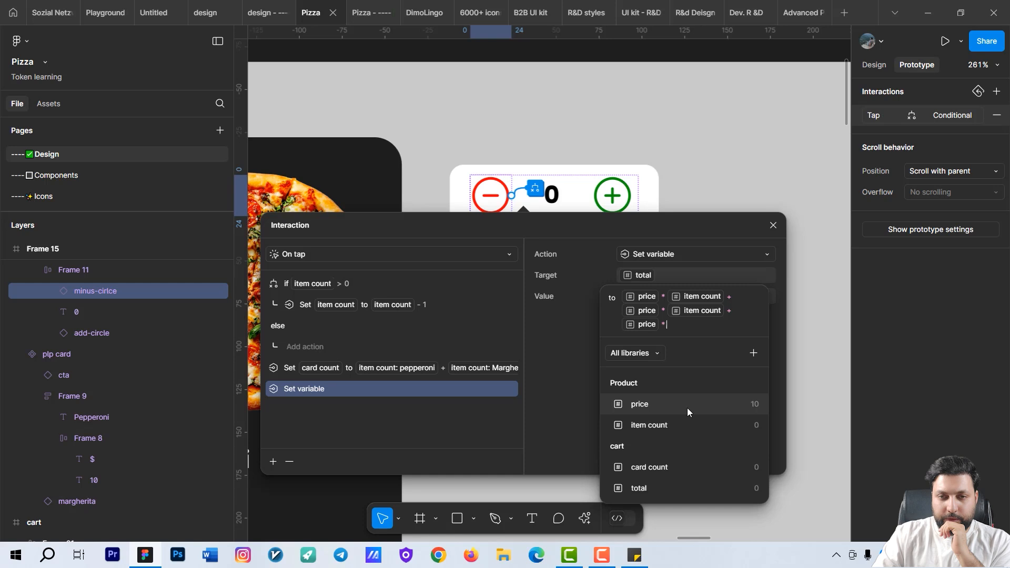
left_click(666, 424)
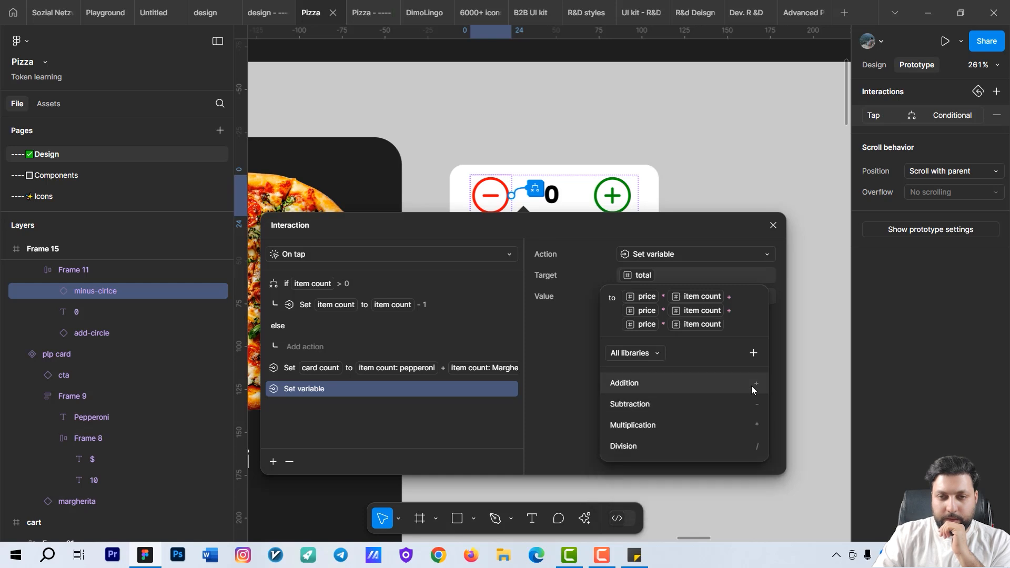
left_click(751, 386)
left_click(702, 404)
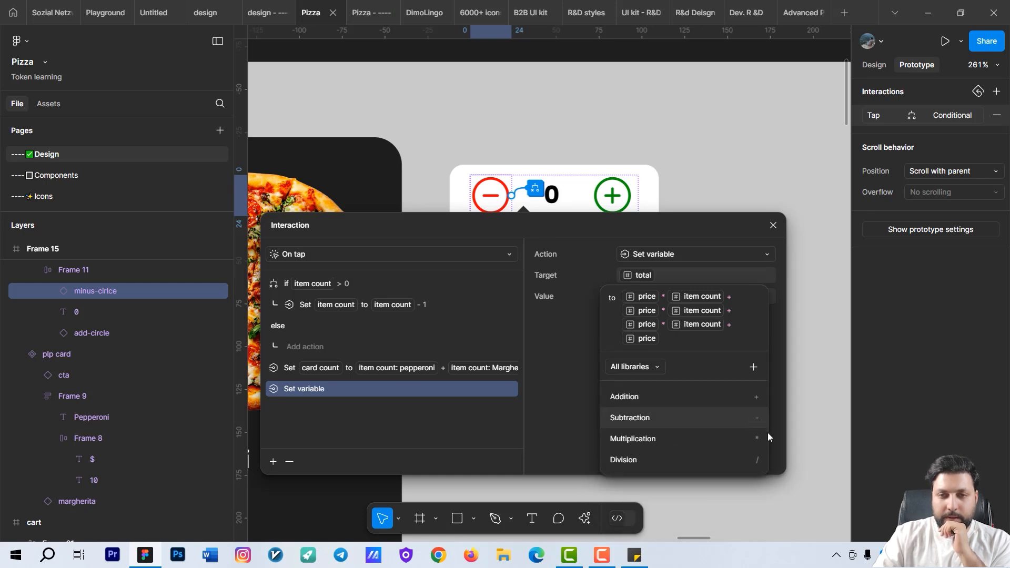
left_click(753, 439)
left_click(667, 440)
- In the total's expression, set the first term's price and item count to the pepperoni mode
left_click(648, 297)
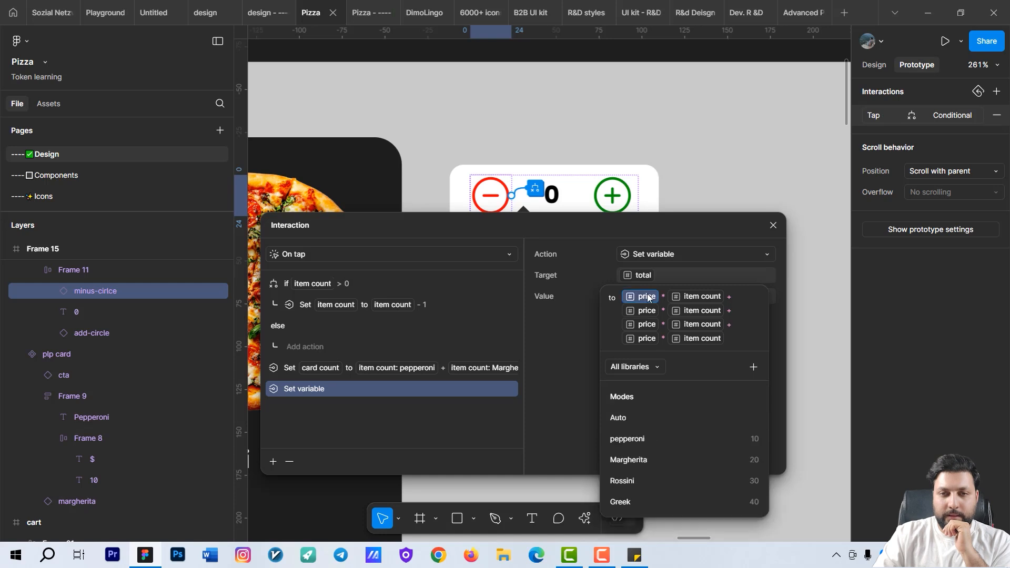
left_click(627, 439)
left_click(736, 298)
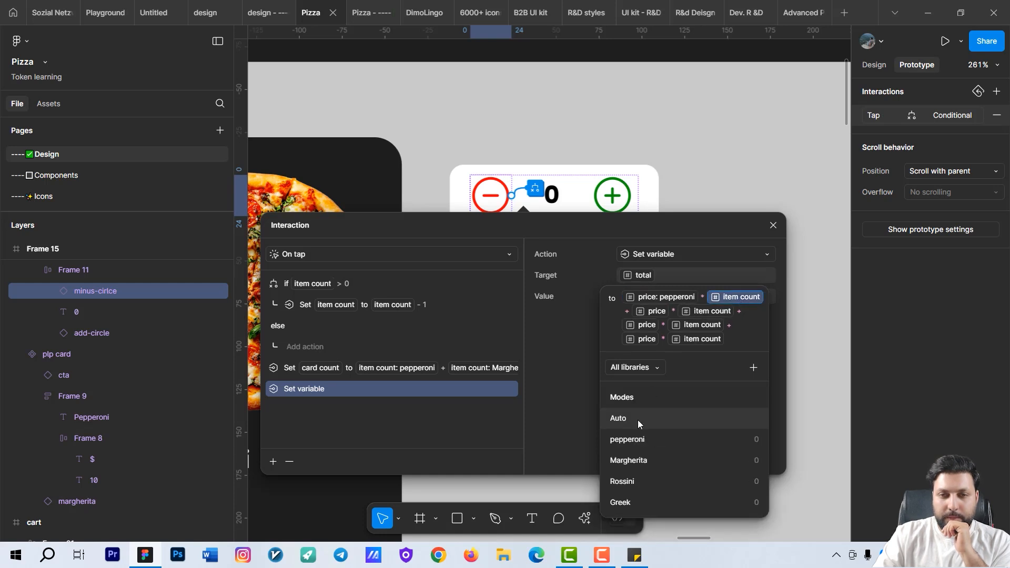
left_click(636, 443)
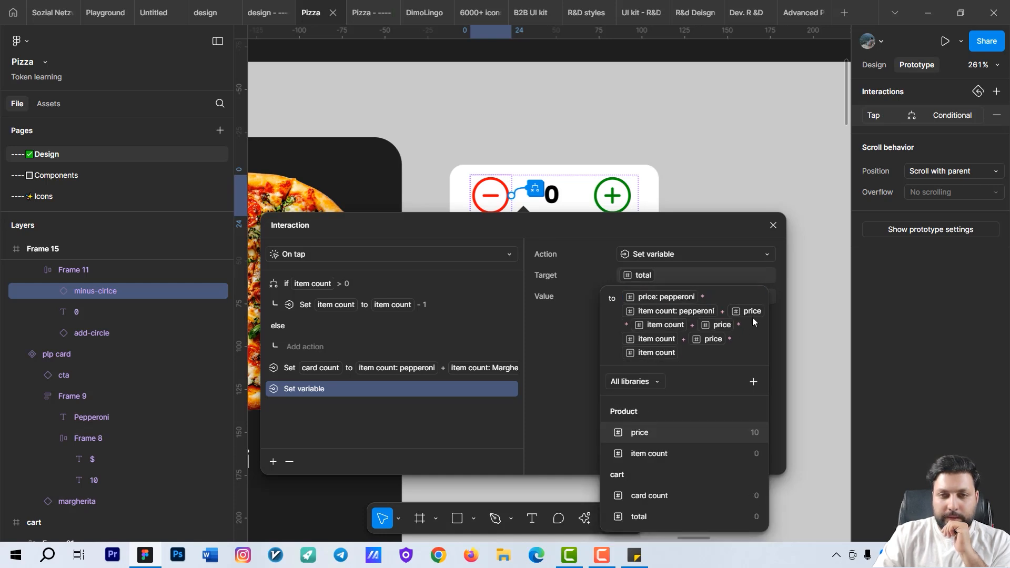
- Set the second term's price and item count to the Margherita mode
left_click(654, 328)
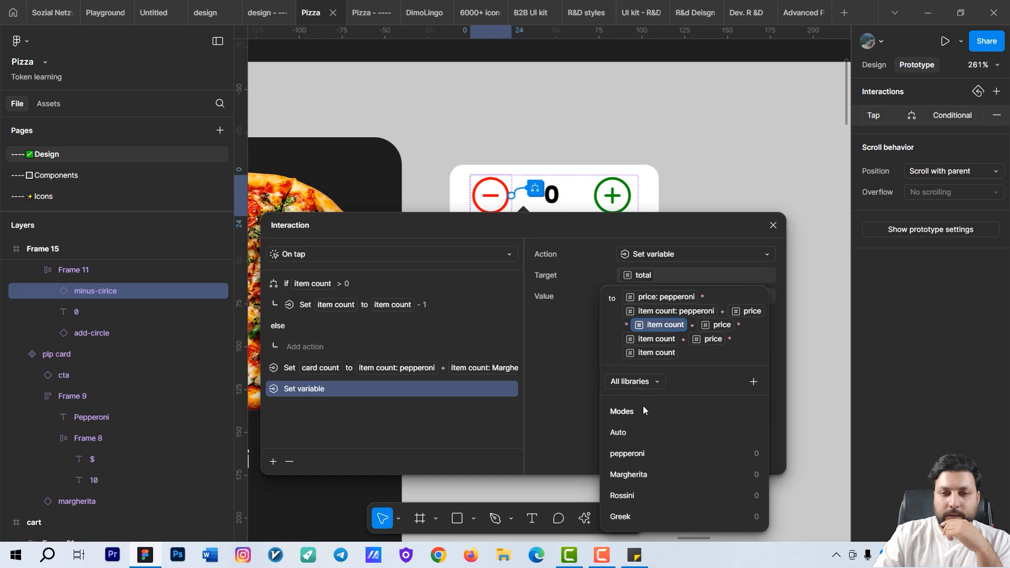
left_click(651, 467)
left_click(646, 340)
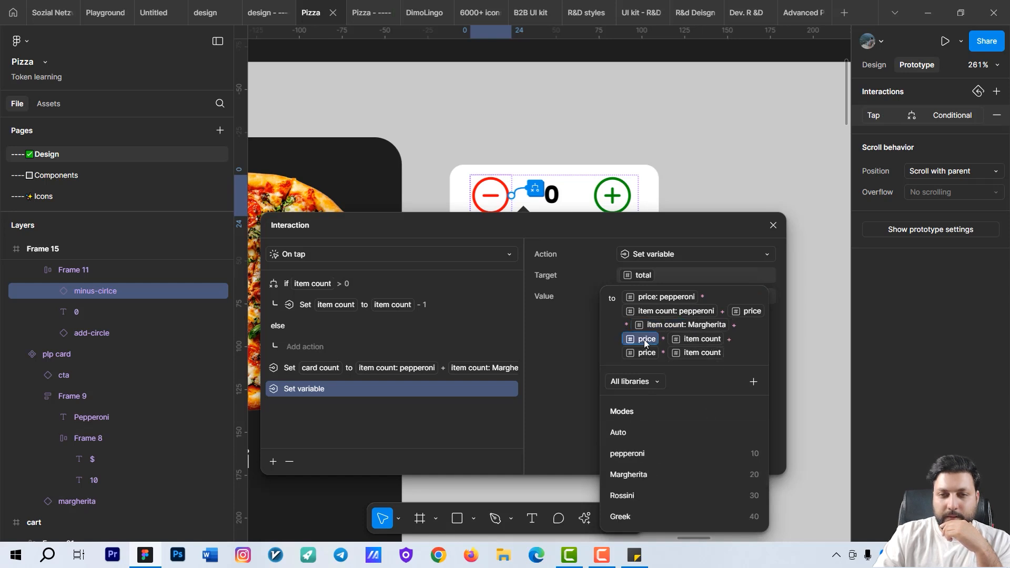
left_click(643, 475)
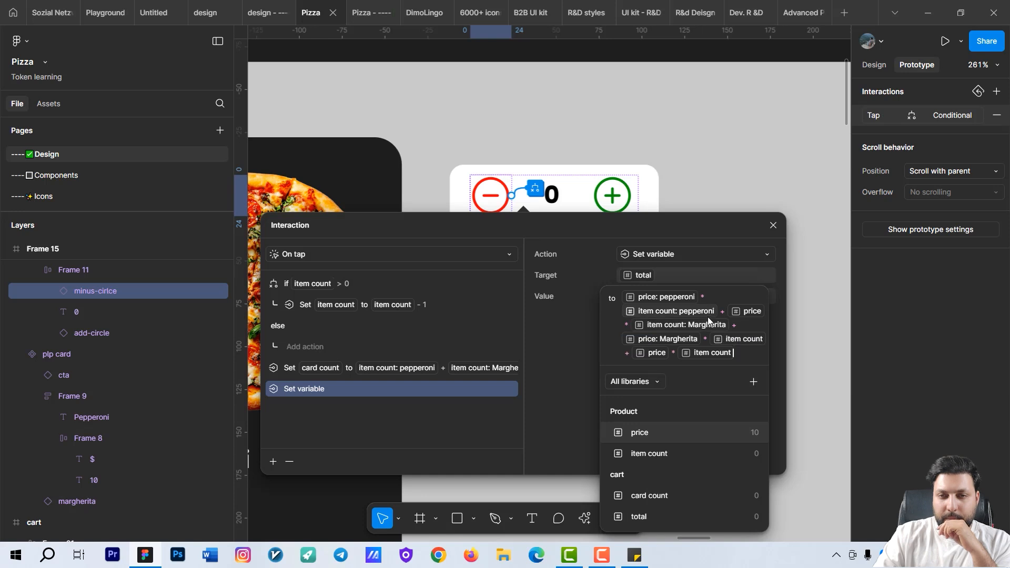
left_click(747, 312)
left_click(650, 474)
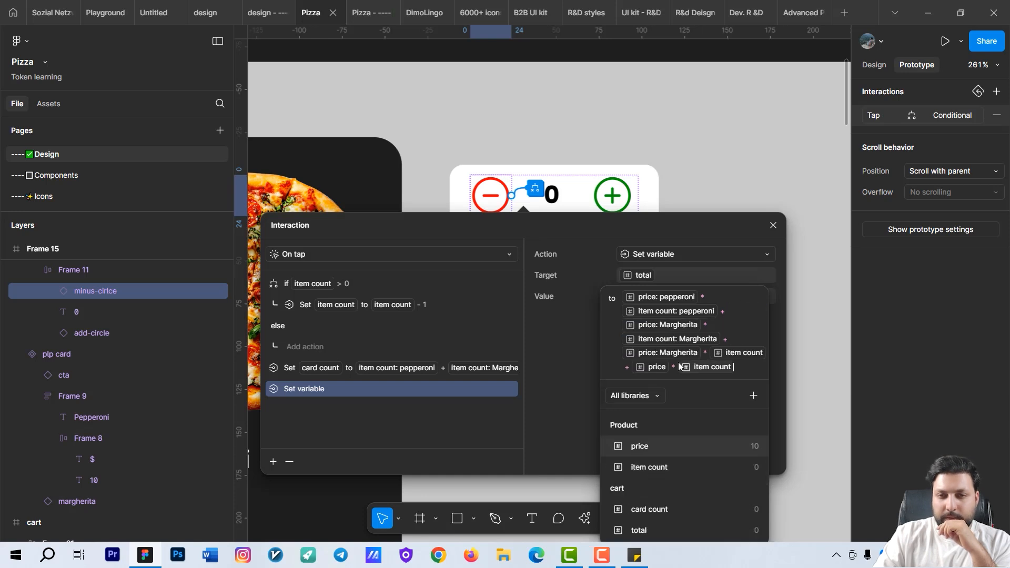
- Switch the third term's price and item count to the Rossini mode
left_click(670, 352)
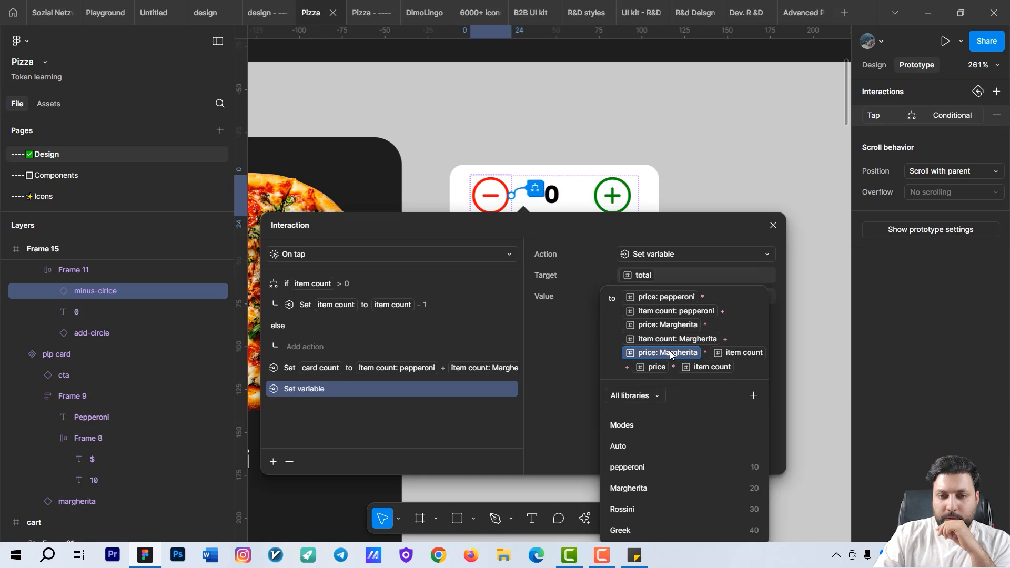
left_click(631, 510)
left_click(722, 356)
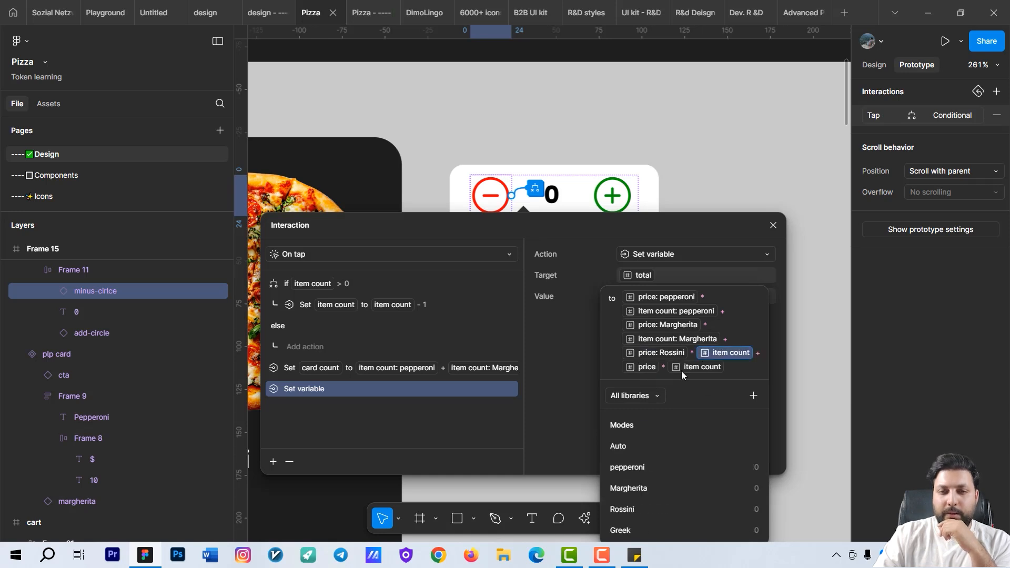
left_click(635, 509)
- Set the fourth term's price and item count to the Greek mode and close the expression editor
left_click(733, 369)
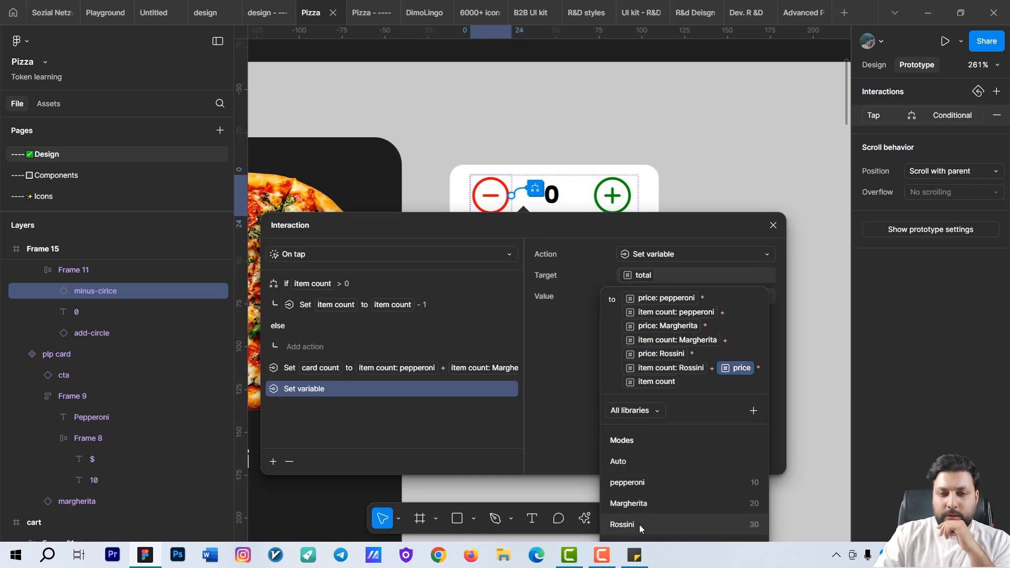
left_click(712, 224)
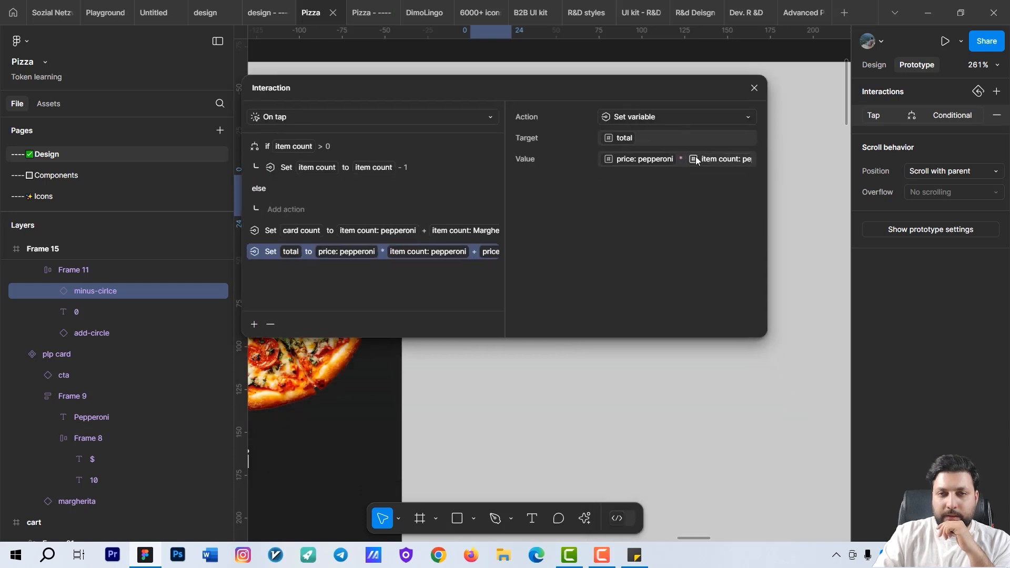
left_click(696, 156)
left_click(711, 231)
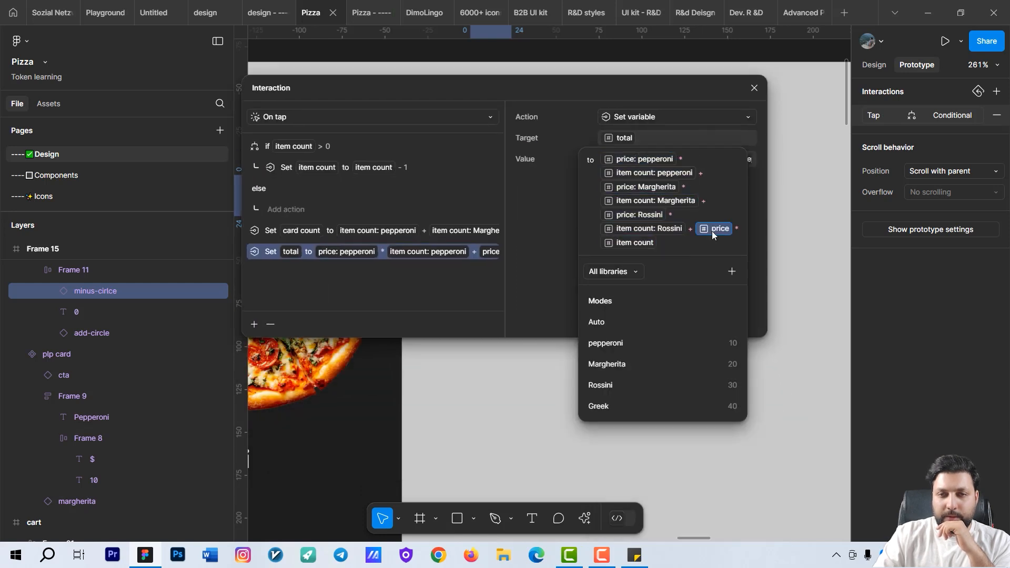
left_click(647, 406)
left_click(703, 242)
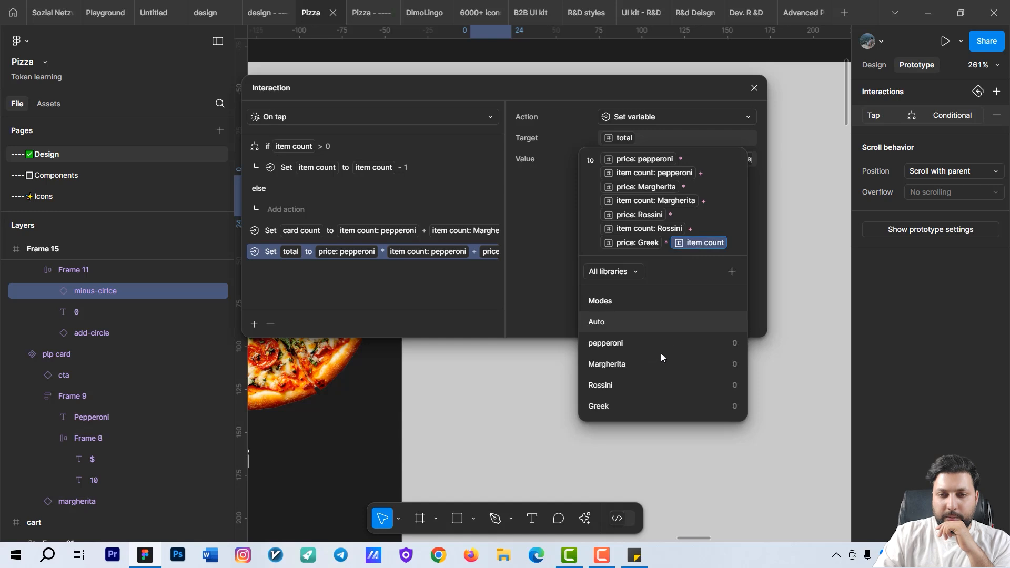
left_click(632, 403)
left_click(680, 434)
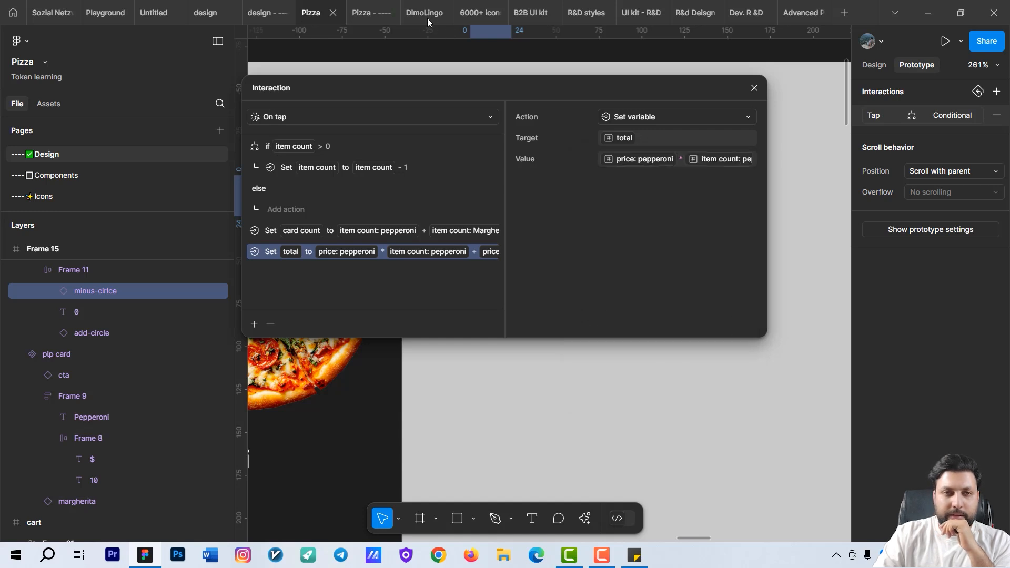
- In the Pizza prototype preview, remove one Margherita with its minus button and check the cart's total
left_click(368, 12)
left_click(428, 97)
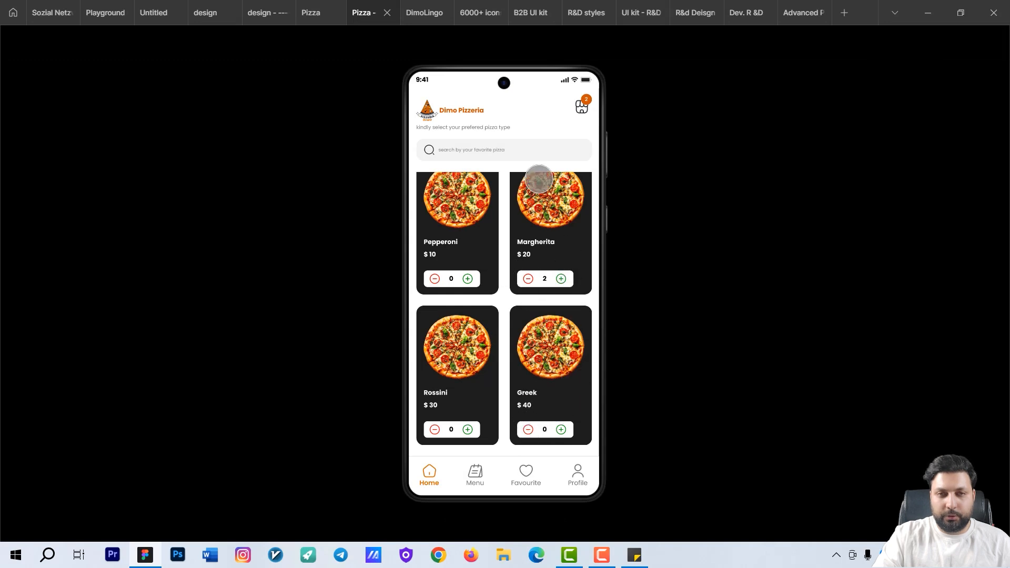
left_click(581, 104)
left_click(421, 100)
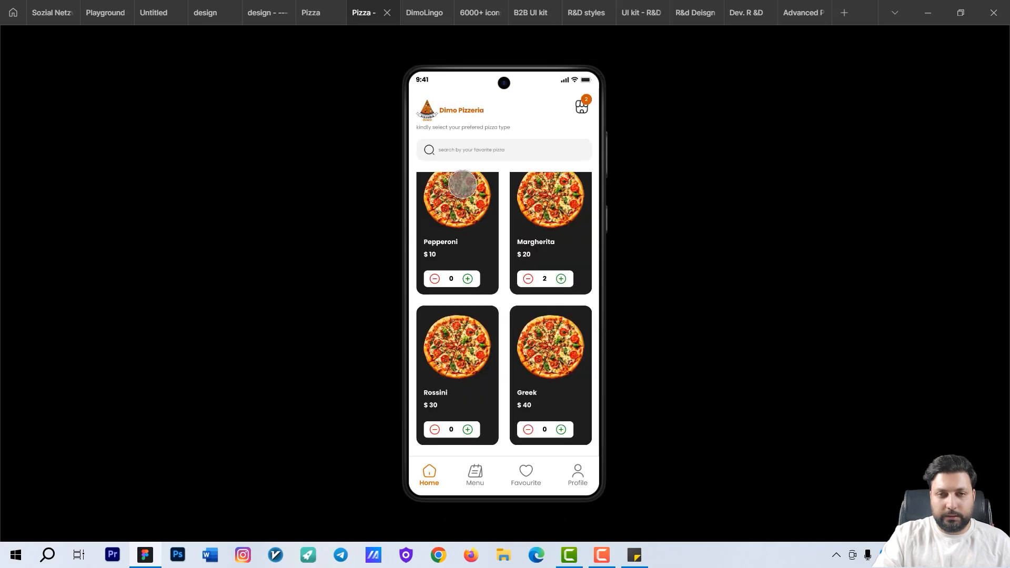
left_click(529, 272)
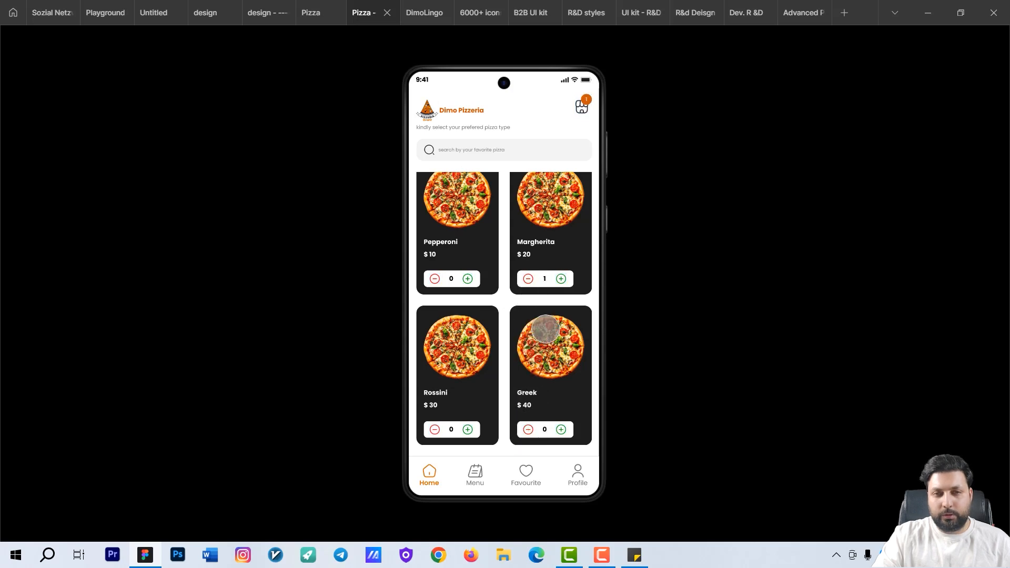
left_click(583, 104)
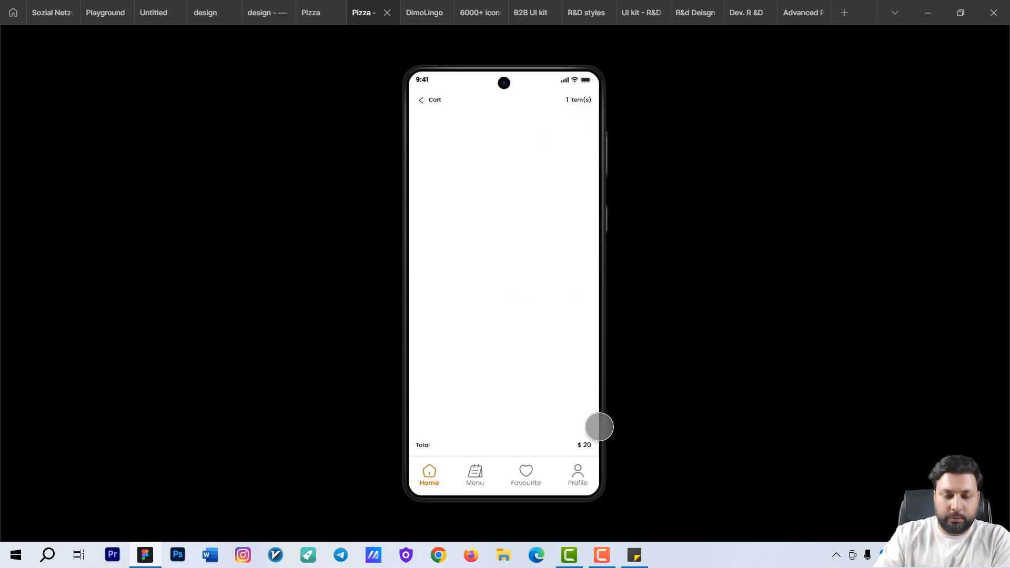
left_click(426, 98)
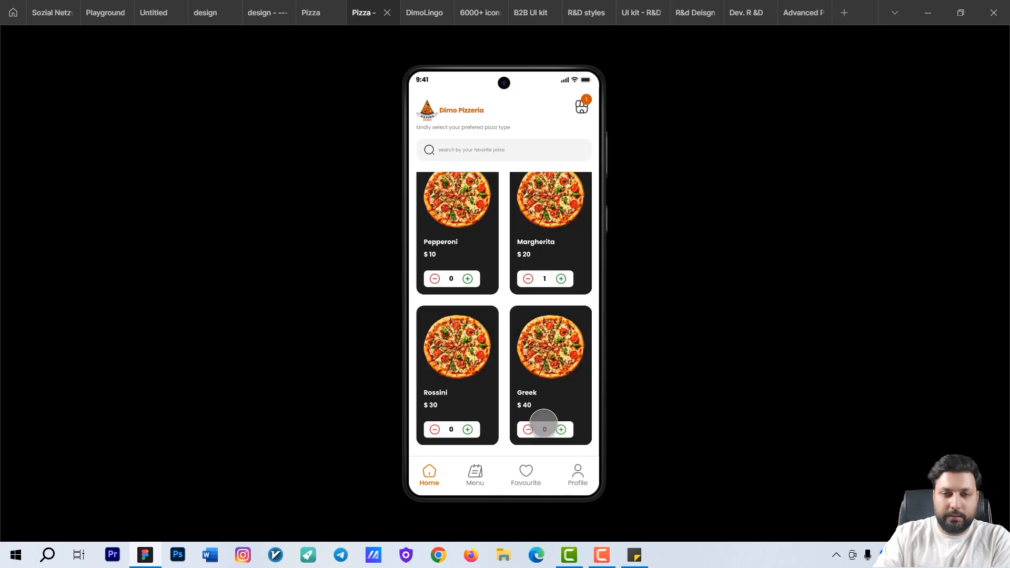
- Raise the Greek pizza count to 3 and check the cart's total, and check it again after reducing the count to 1
left_click(581, 107)
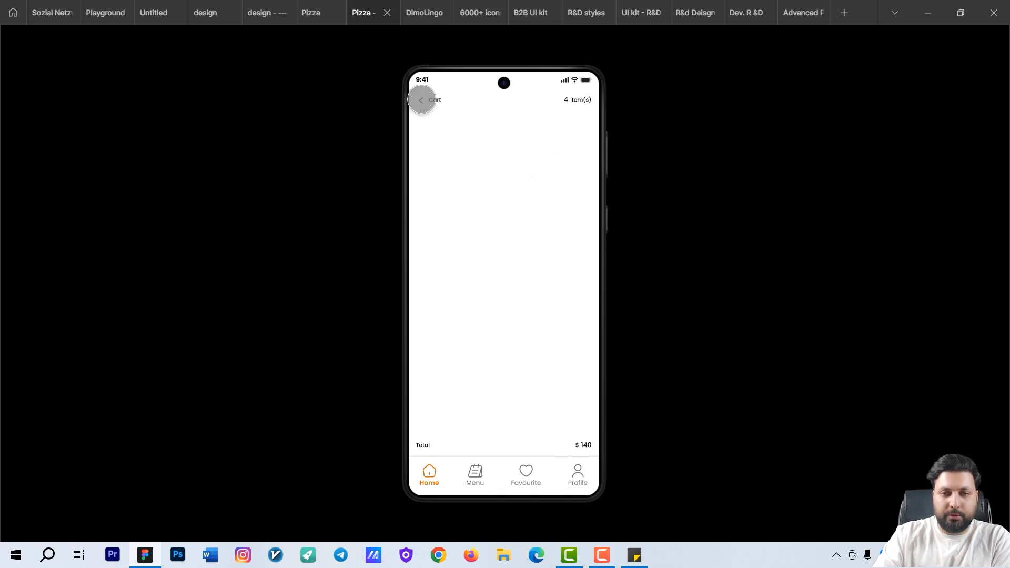
left_click(421, 98)
left_click(527, 429)
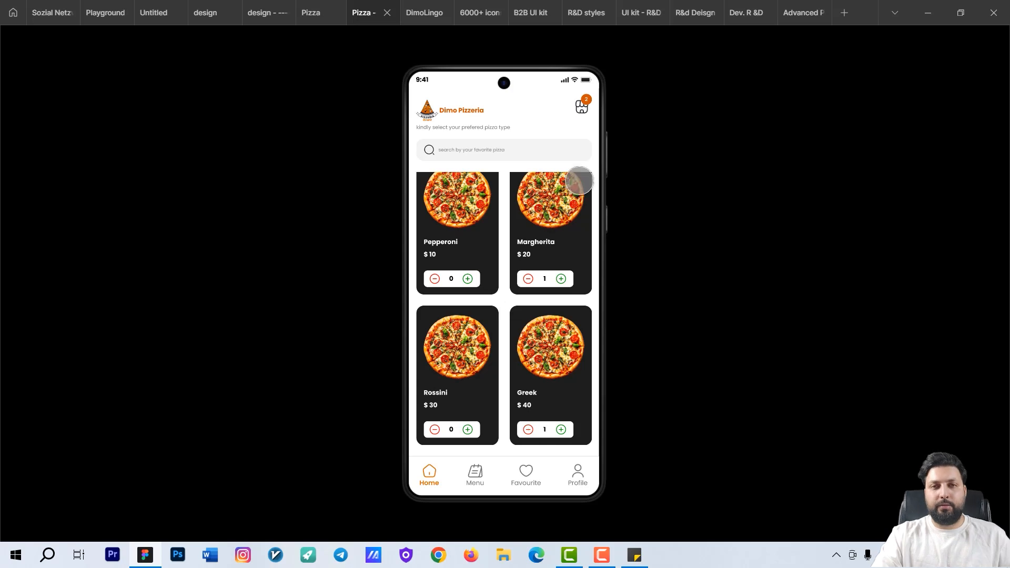
left_click(582, 105)
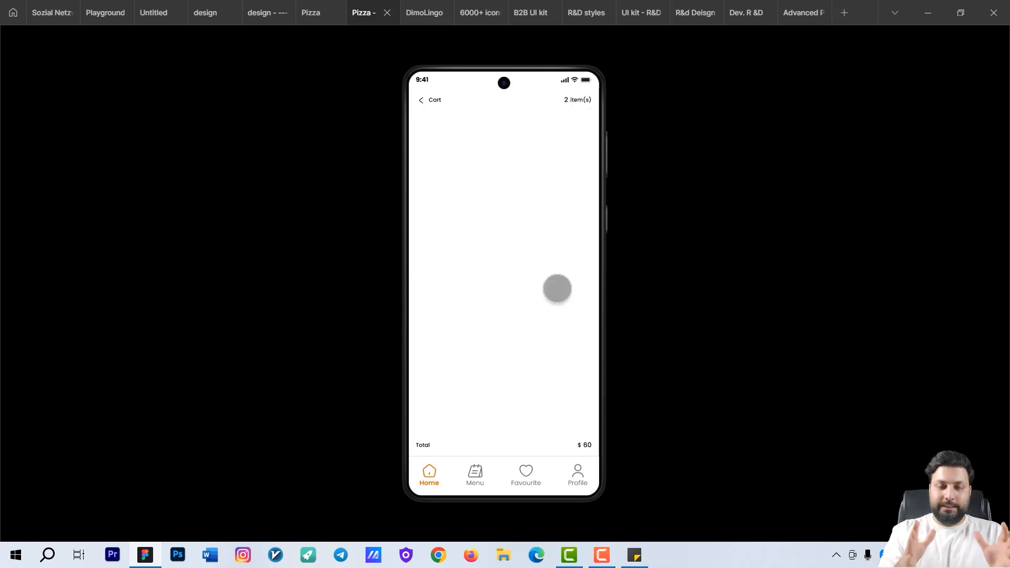
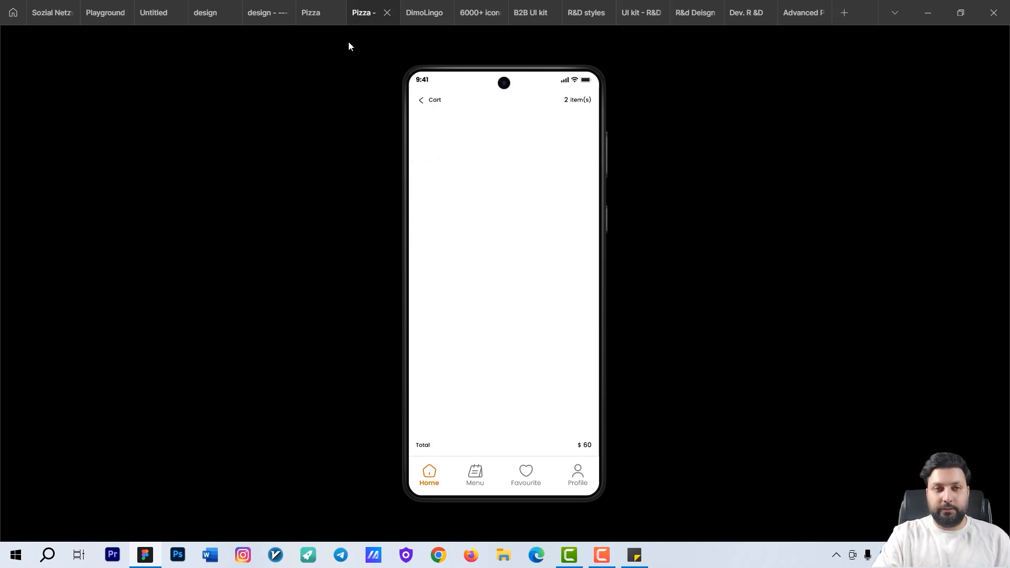
- Back in the Pizza design file, draw a frame about 344 by 113 below the cart screen's header row
left_click(311, 10)
key("Escape")
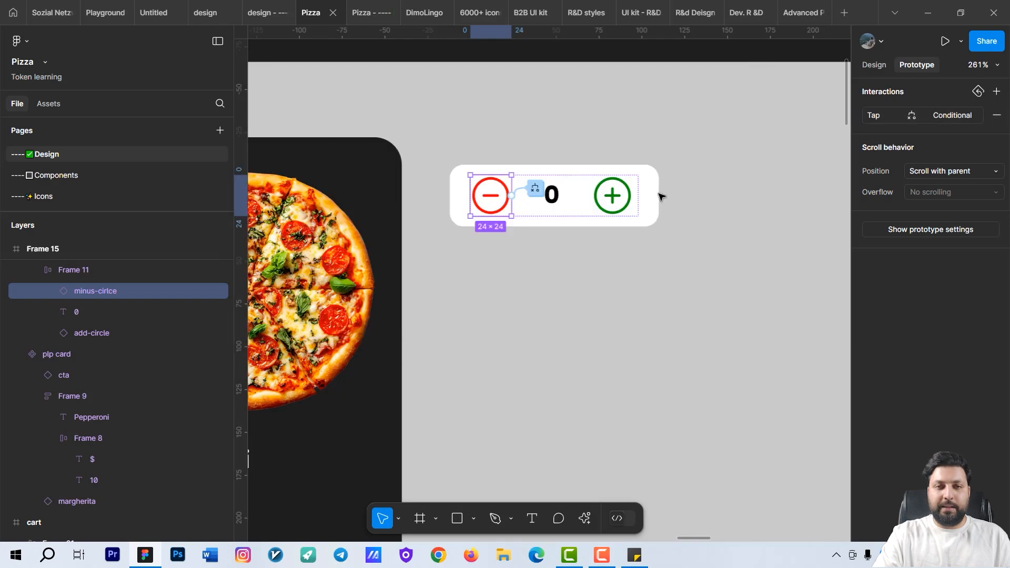
scroll(658, 194, "down", 10)
scroll(551, 187, "up", 5)
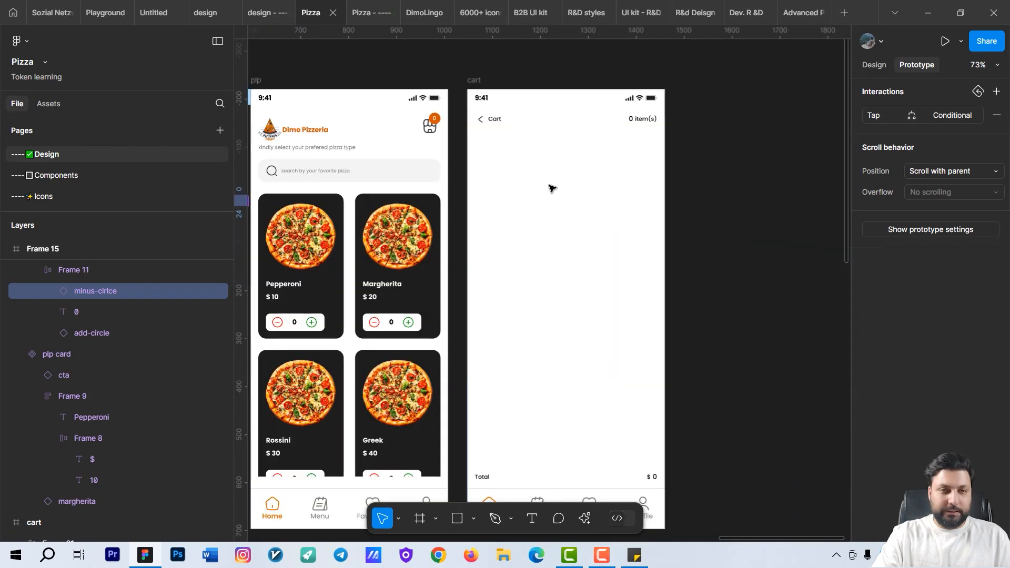
scroll(668, 236, "down", 5)
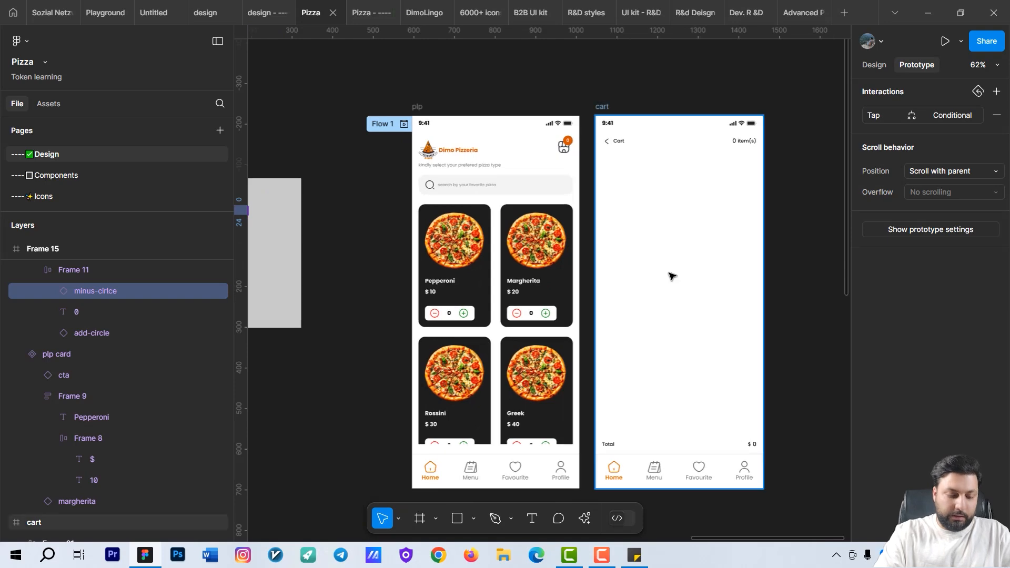
scroll(669, 276, "up", 2)
key("f")
scroll(616, 174, "up", 3)
left_click_drag(578, 131, 816, 210)
scroll(670, 332, "down", 3)
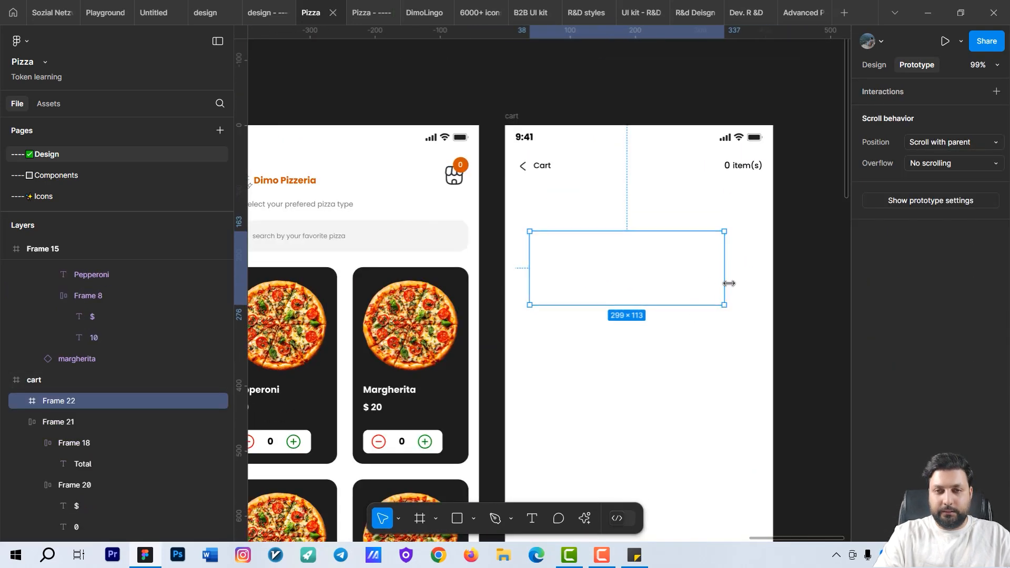
left_click_drag(725, 283, 760, 283)
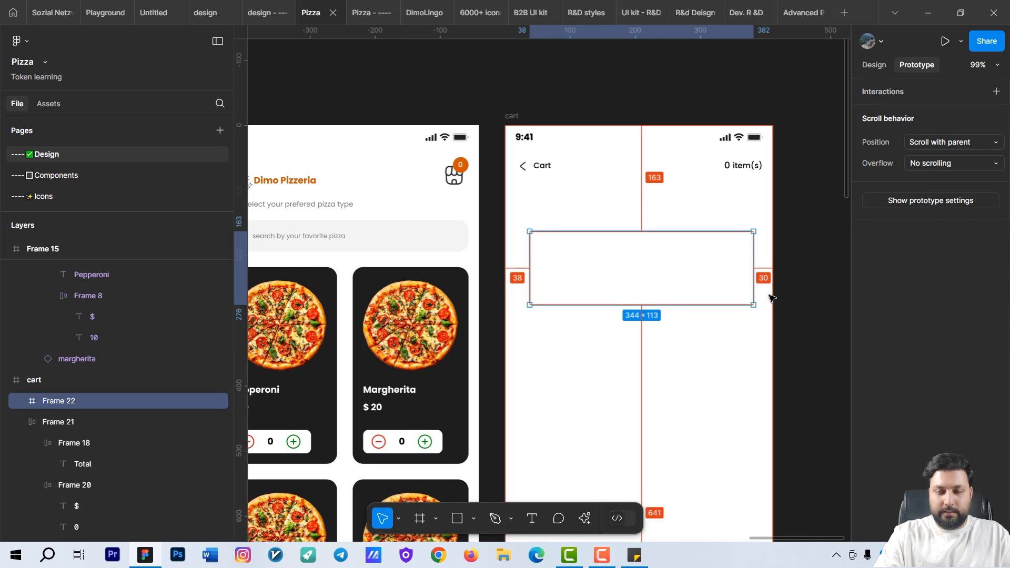
key("Delete")
left_click(715, 166)
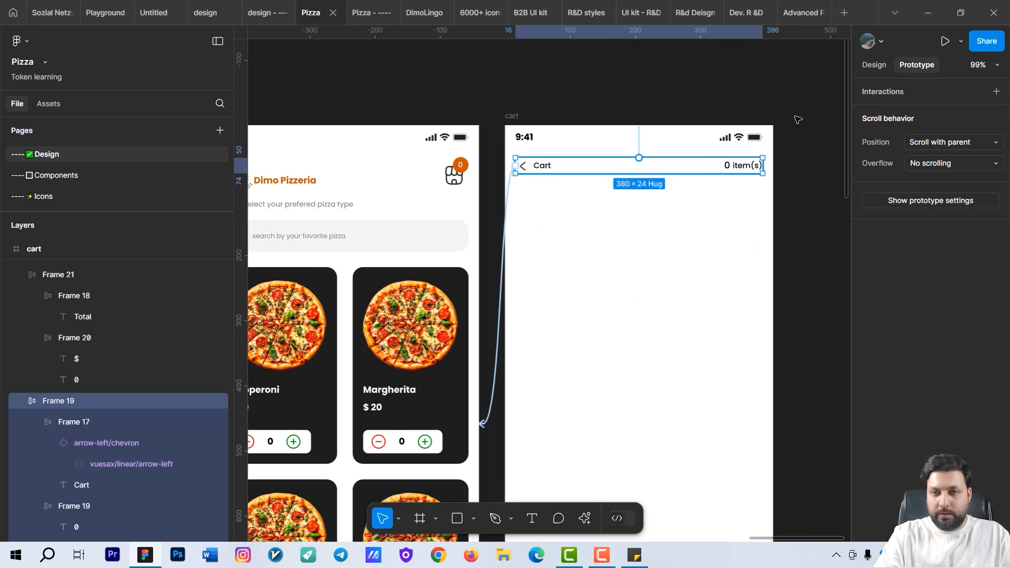
left_click(874, 65)
key("ctrl+z")
- Set the new cart frame's width to 380
left_click(884, 288)
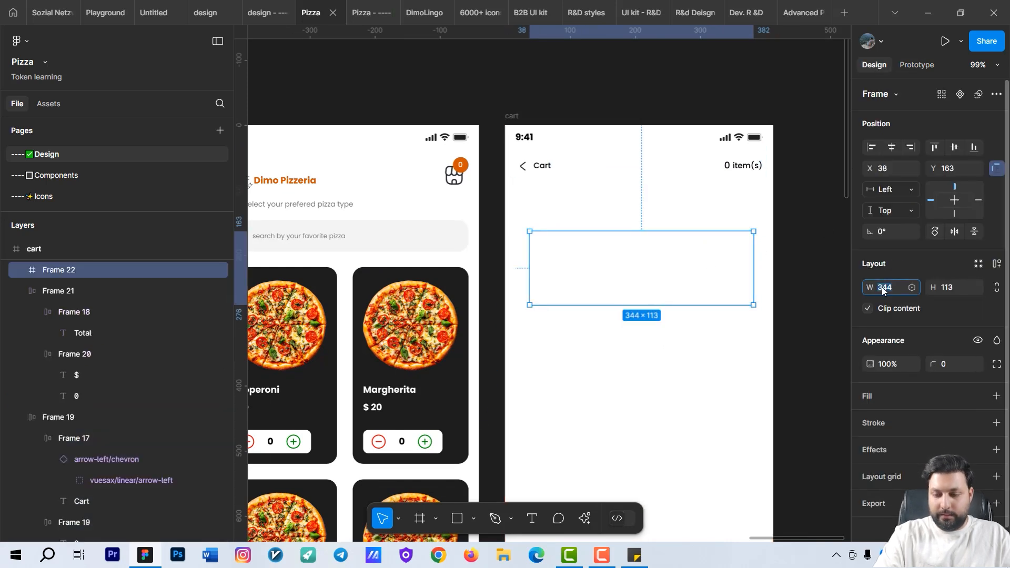
type("380")
key("Return")
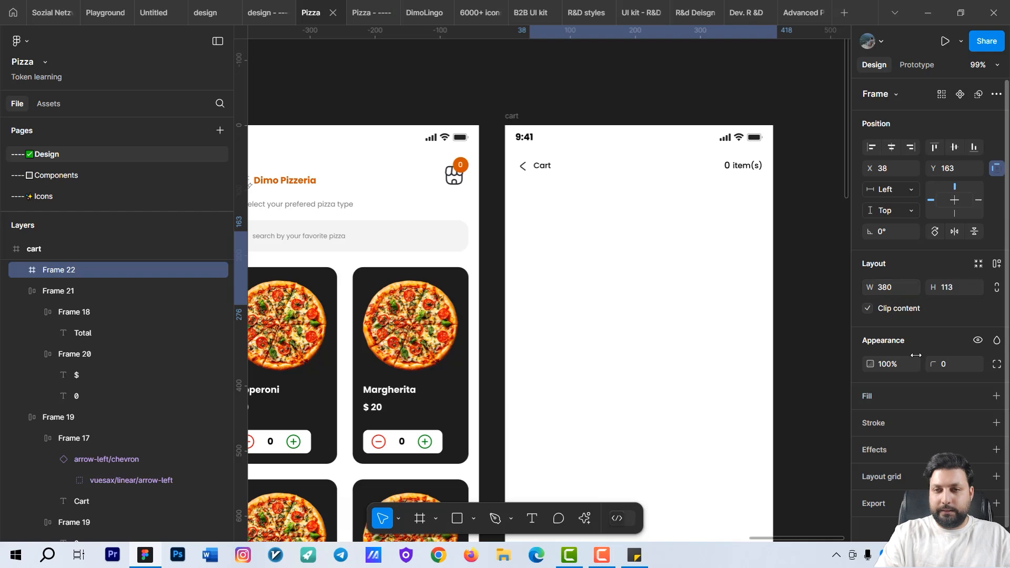
- Add a fill to the frame and sample the dark pizza card colour 1D1D1D for it
left_click(996, 397)
left_click(869, 420)
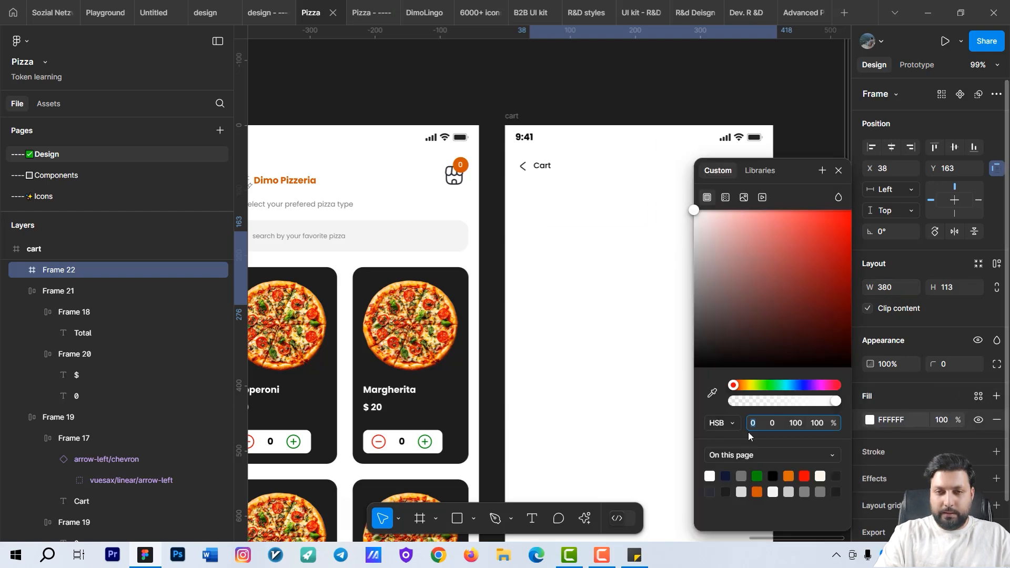
left_click(713, 393)
left_click(457, 412)
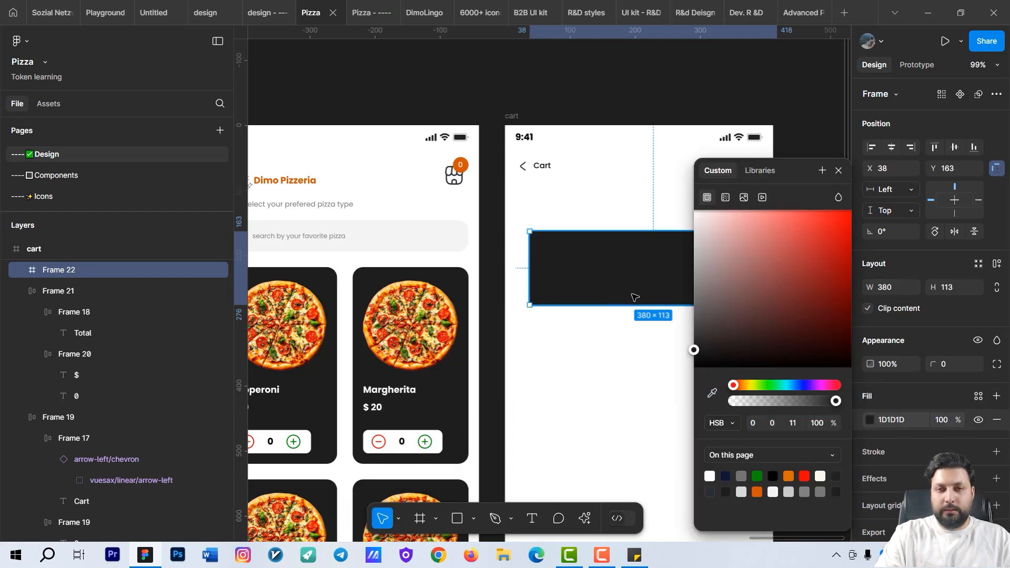
- Move the frame to X 24, Y 158 on the cart screen and set its corner radius to 16
left_click_drag(632, 292, 553, 245)
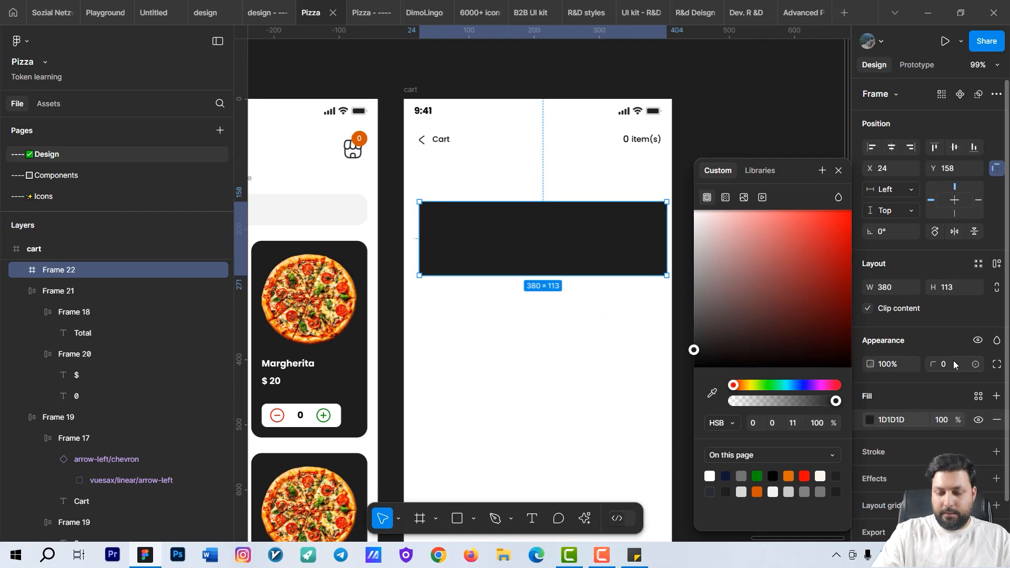
scroll(602, 328, "down", 2)
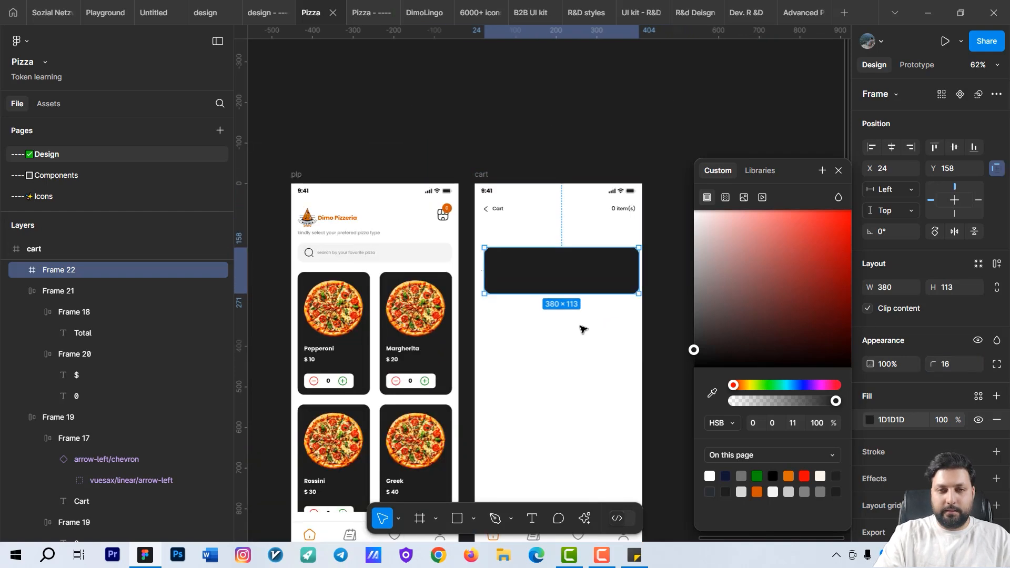
- Increase the dark cart card's height to 142 and move the card to X 8
left_click_drag(582, 330, 578, 299)
mouse_move(560, 262)
left_mouse_down()
mouse_move(561, 274)
mouse_move(557, 263)
left_mouse_up()
left_click_drag(466, 304, 556, 308)
- Copy the pizza image from the Margherita product card into the dark cart card and place it at about X 13, Y 0
double_click(492, 286)
double_click(493, 283)
double_click(494, 286)
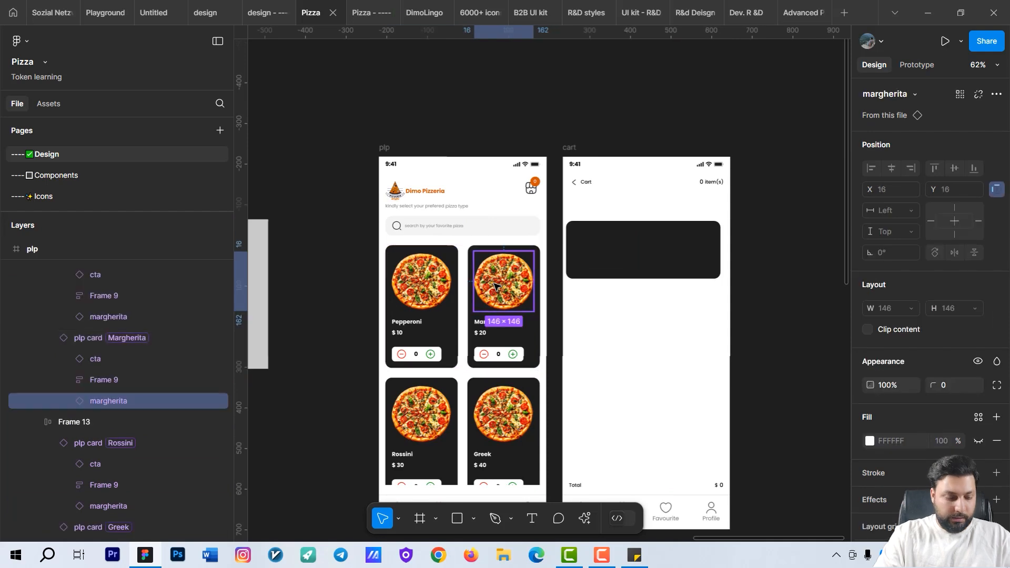
left_click(625, 228)
scroll(625, 228, "up", 4)
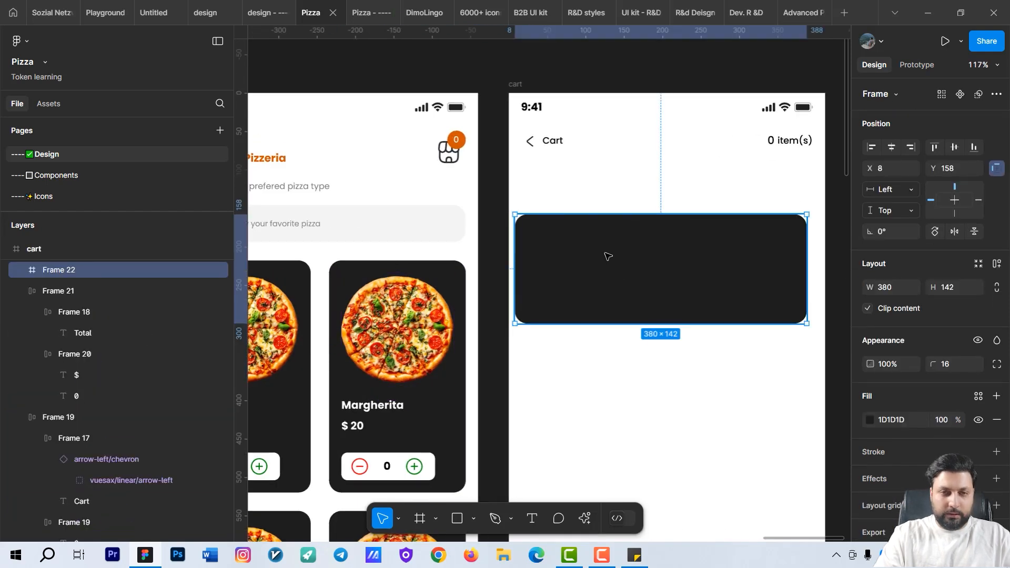
key("ctrl+v")
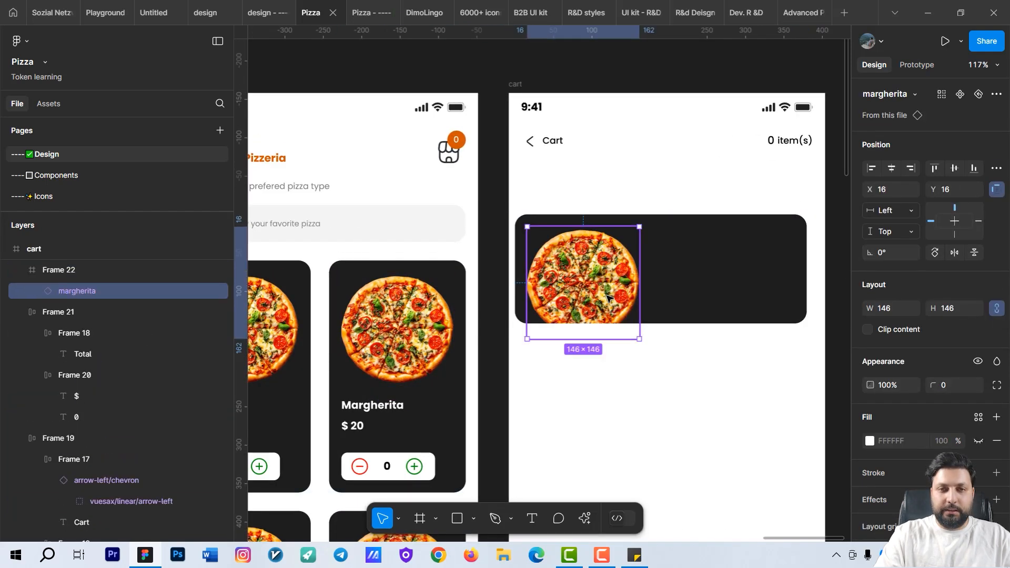
scroll(577, 293, "up", 1)
left_click_drag(577, 293, 575, 282)
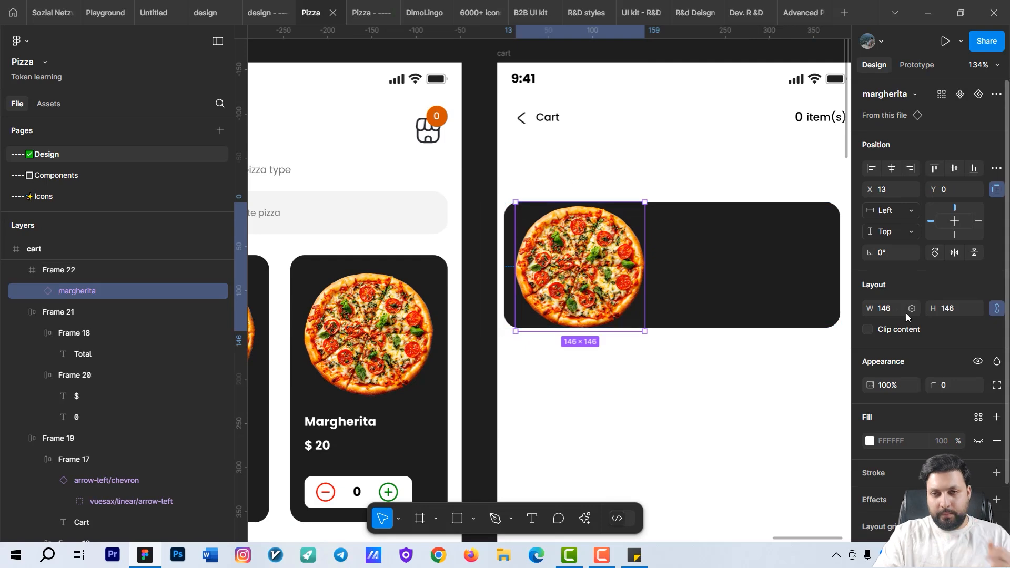
- Set the pizza image's width to 138 and scale it down to about 120 by 120
left_click(887, 309)
type("13")
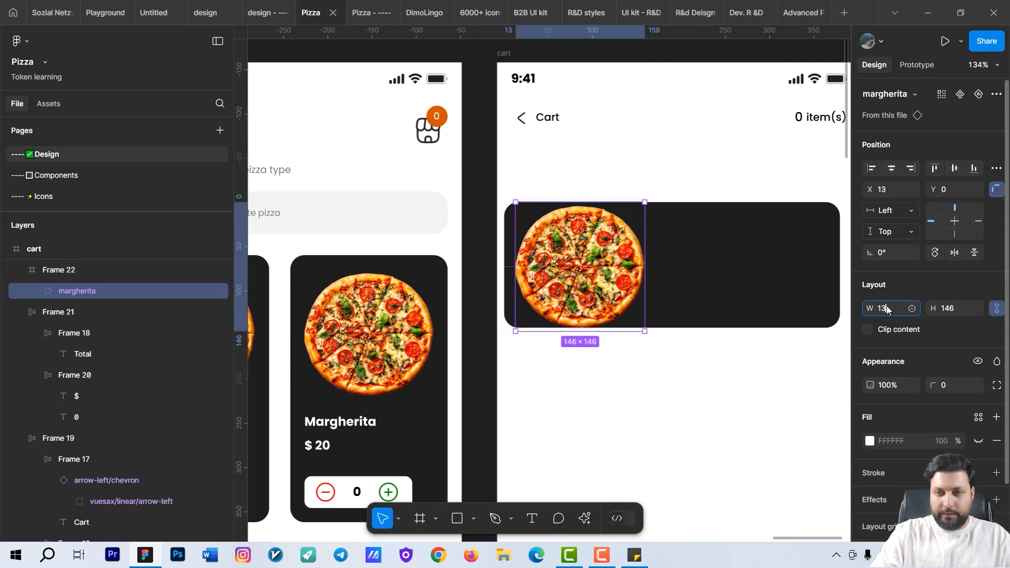
type("8")
key("Return")
scroll(498, 246, "up", 1)
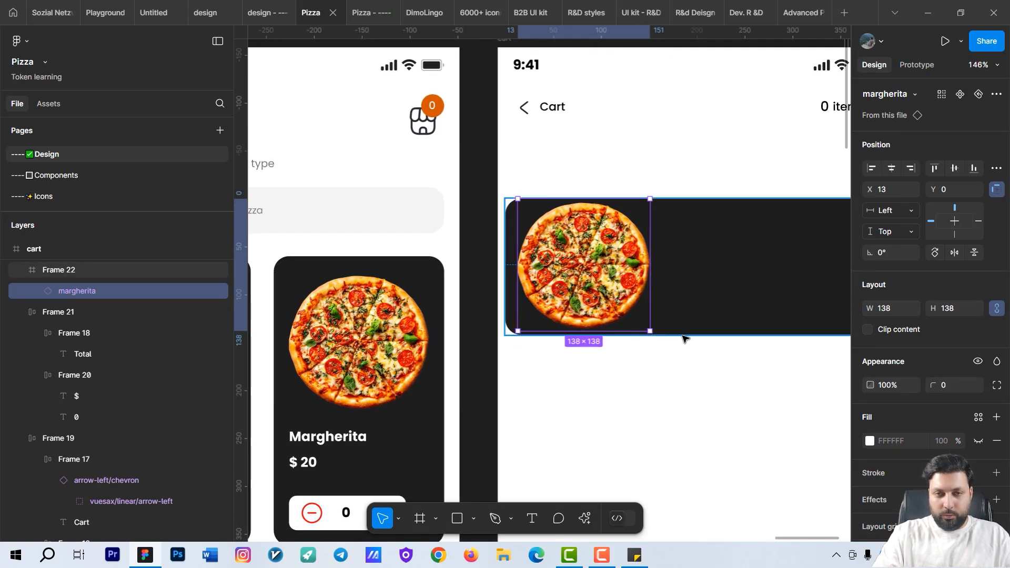
left_click_drag(651, 332, 642, 317)
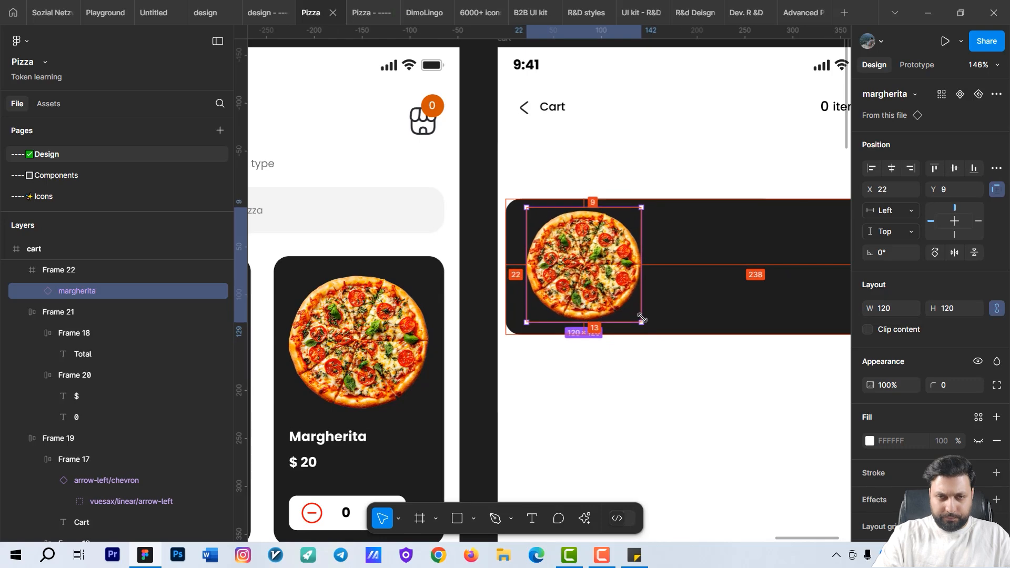
- Reposition the pizza image inside the cart card to X 16, Y 11
left_click_drag(596, 283, 596, 284)
key("Left")
key("Left")
key("Left")
key("Left")
key("Left")
key("Left")
key("Left")
key("Left")
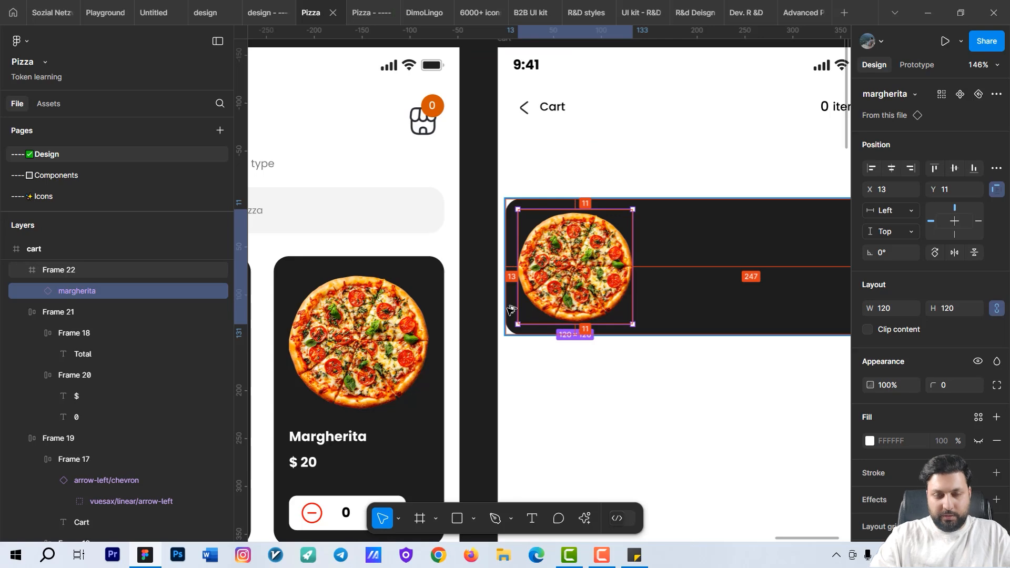
key("Right")
key("Right")
key("Right")
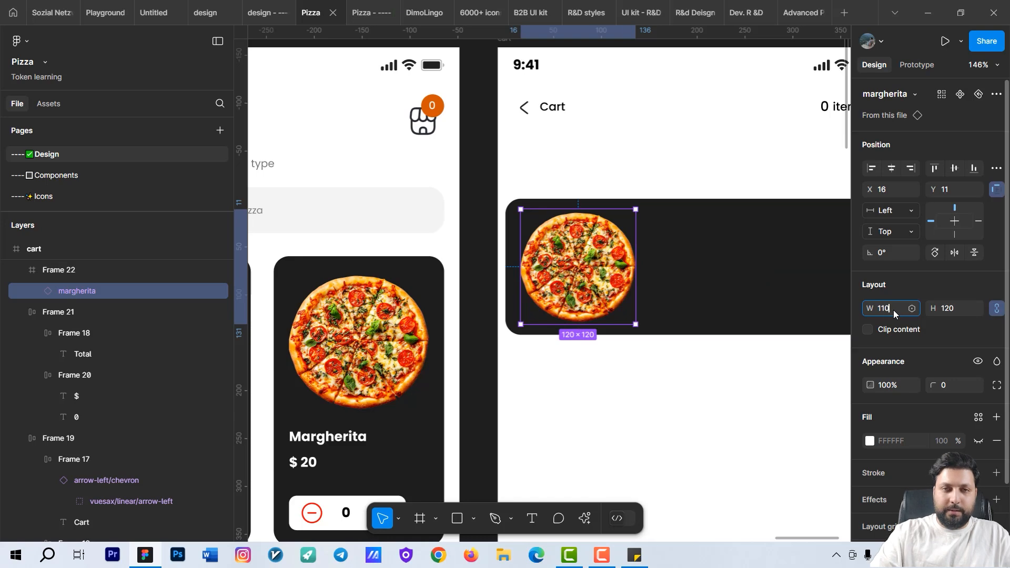
- Set the pizza image's width to 110 and centre it vertically in the cart card
type("110")
key("Return")
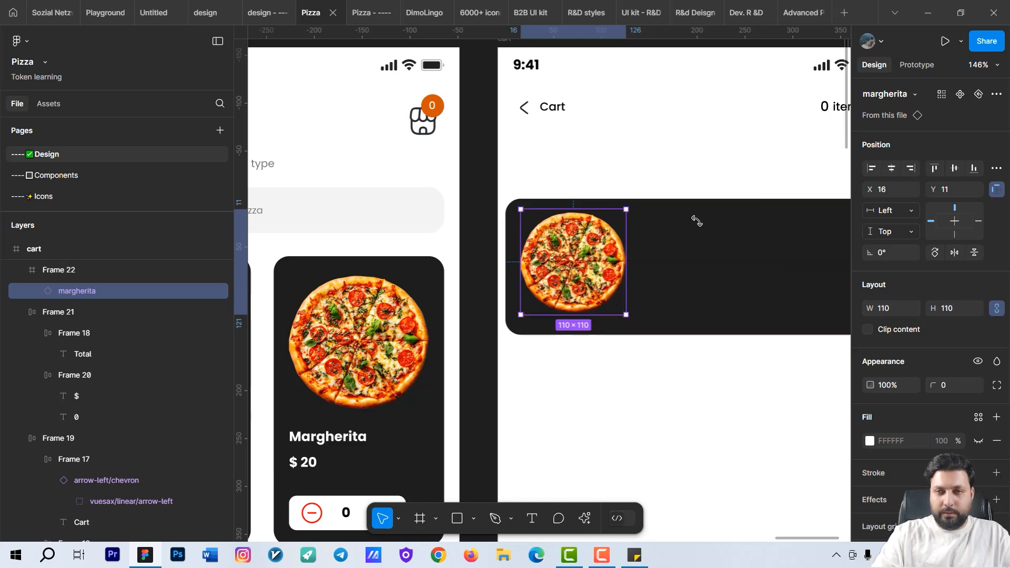
left_click(955, 168)
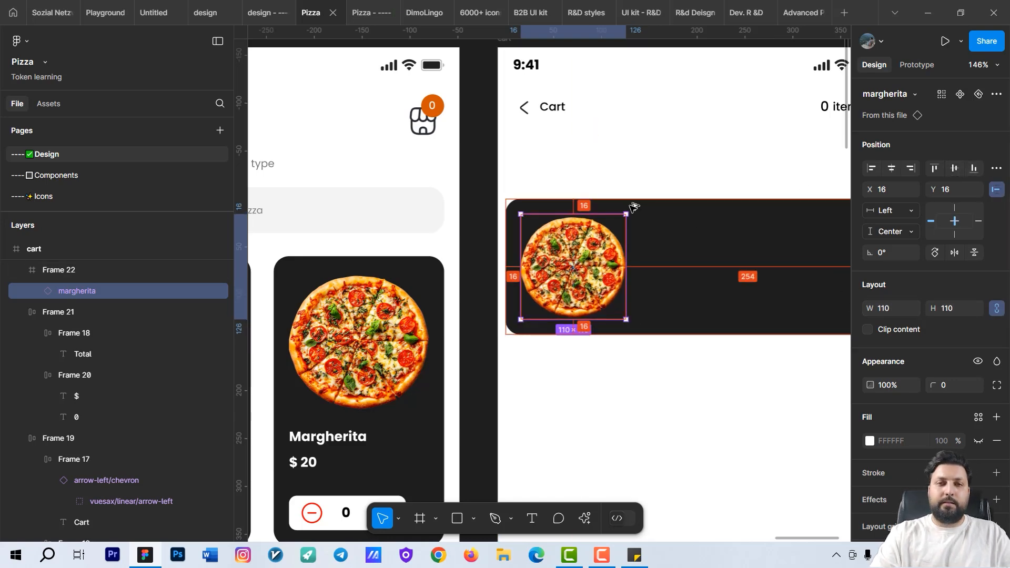
- Copy the name-and-price block together with the quantity counter from the main Pepperoni card component
left_click(700, 279)
scroll(595, 286, "down", 4)
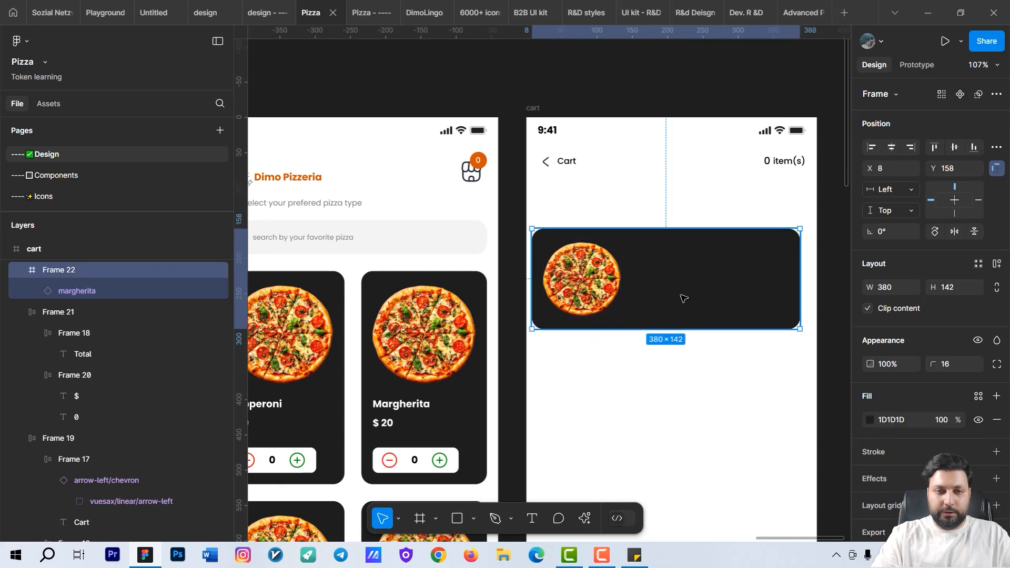
left_click(413, 409)
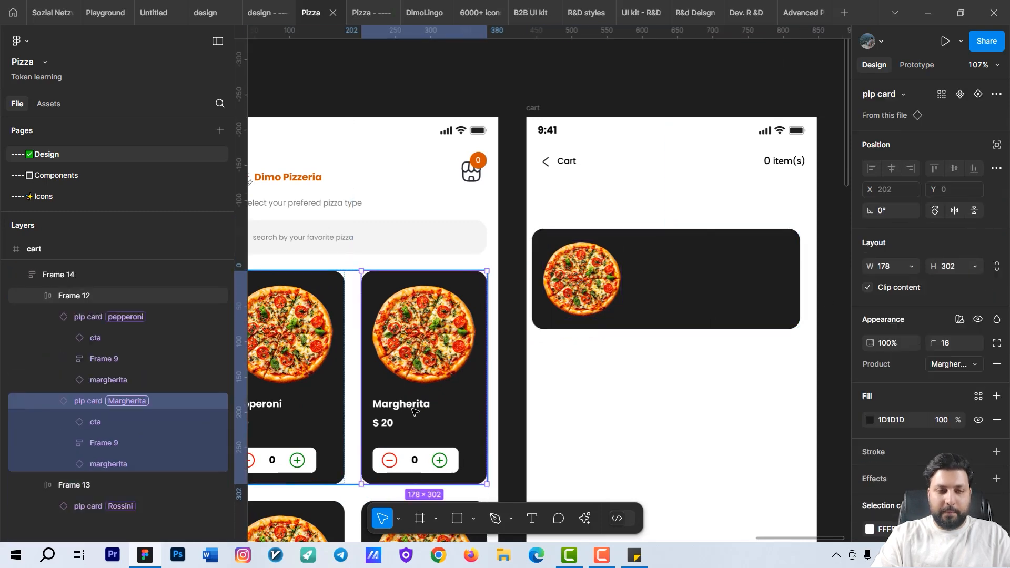
double_click(417, 410)
scroll(429, 405, "down", 2)
scroll(430, 402, "down", 4)
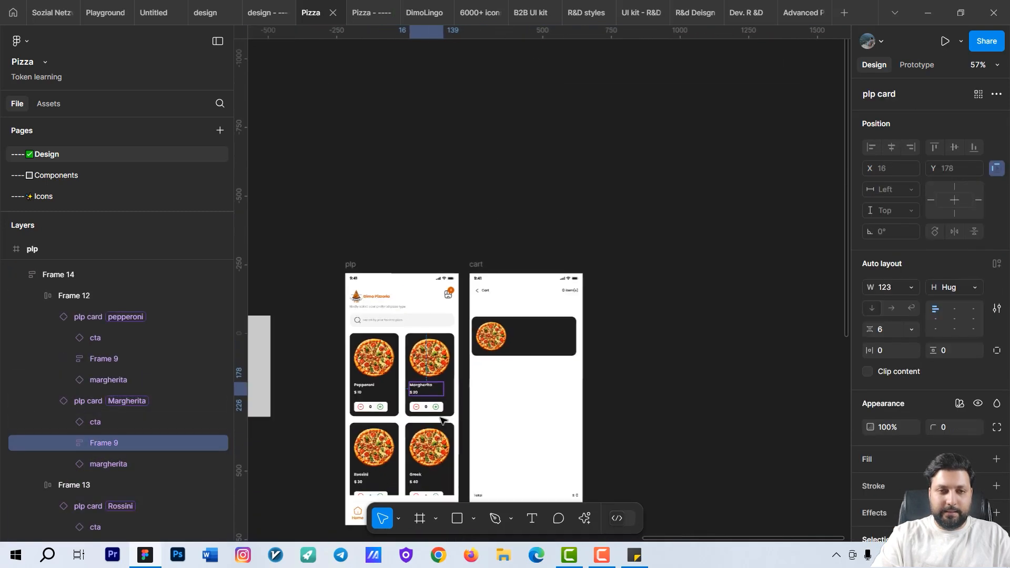
scroll(444, 342, "left", 4)
scroll(495, 324, "up", 6)
left_click(491, 270)
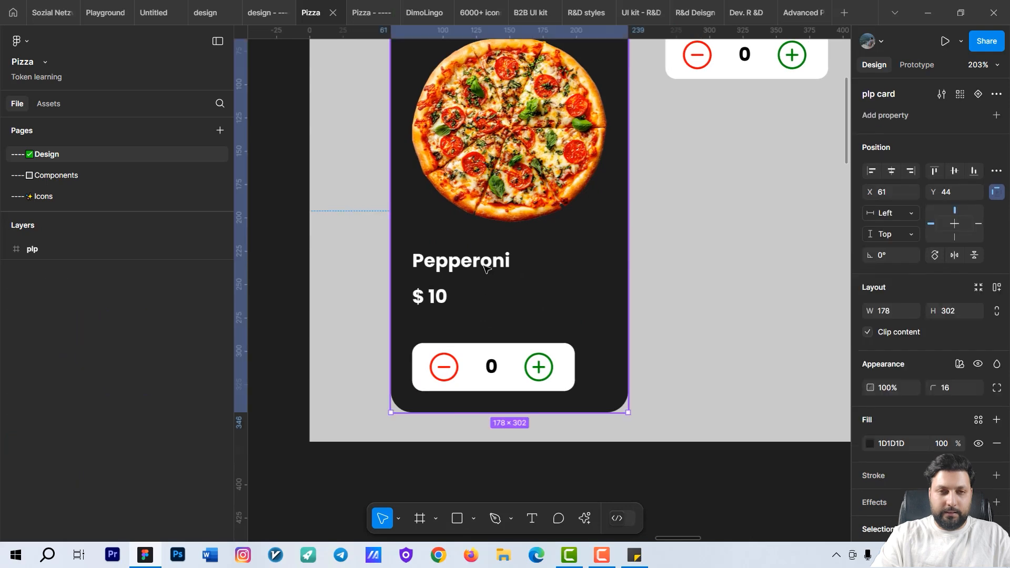
double_click(491, 270)
left_click(527, 303)
double_click(473, 284)
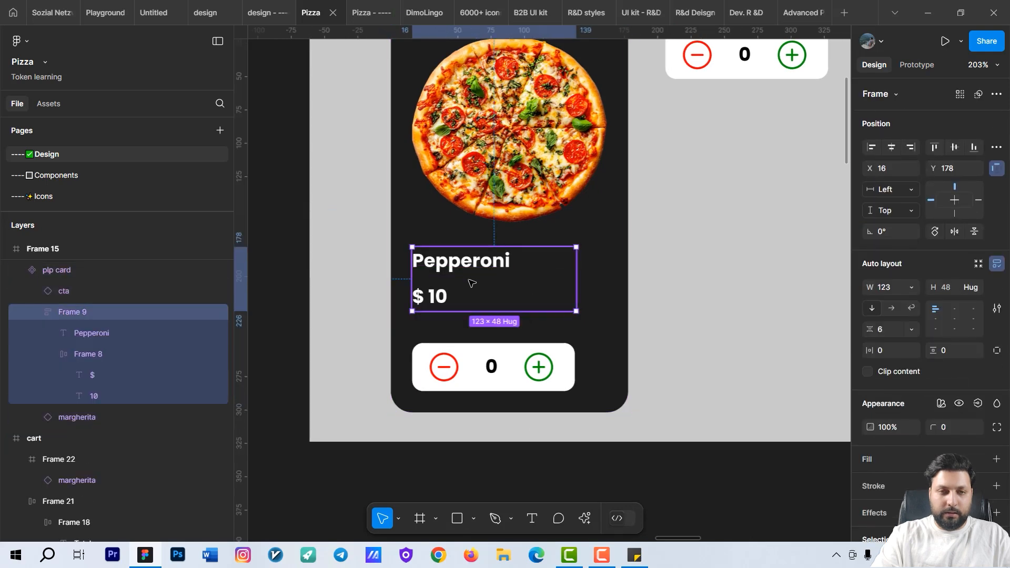
left_click(466, 363, "shift")
- Paste the name, price and quantity counter into the cart card and place them beside the pizza image at X 137
scroll(466, 363, "down", 4)
scroll(466, 315, "right", 8)
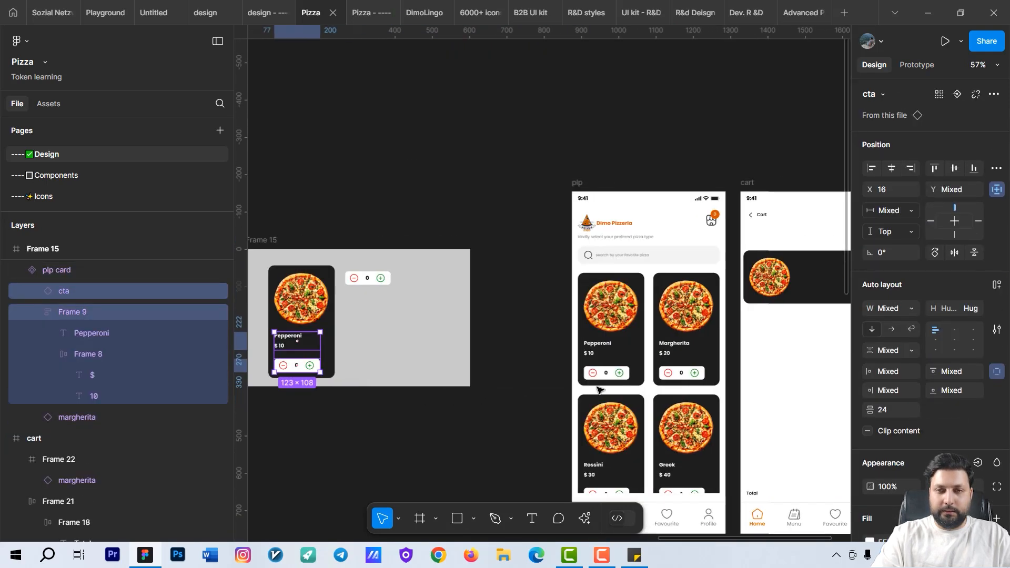
scroll(467, 207, "up", 4)
left_click(467, 207)
scroll(469, 220, "left", 4)
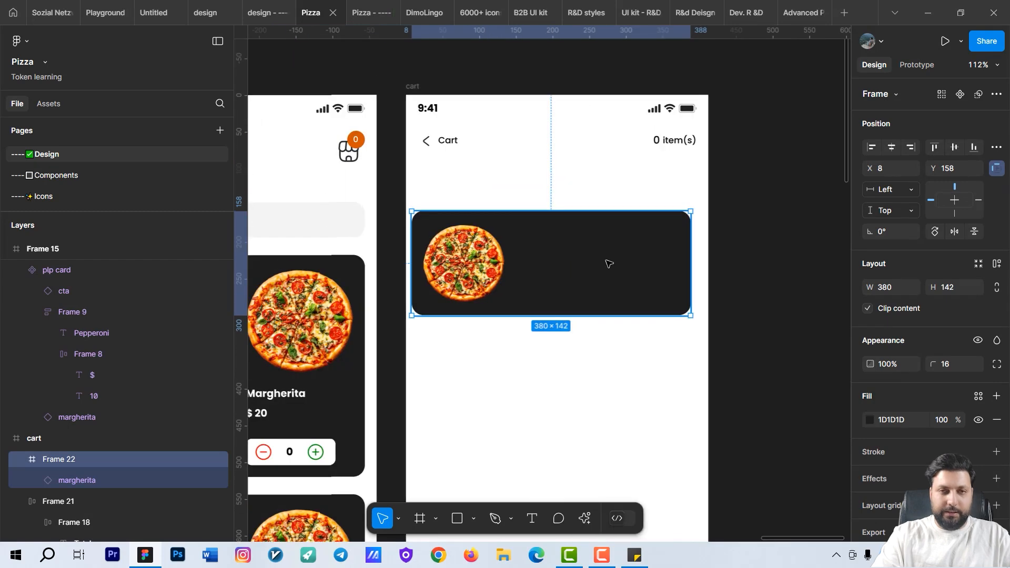
key("ctrl+v")
scroll(564, 266, "up", 3)
left_click_drag(456, 271, 596, 268)
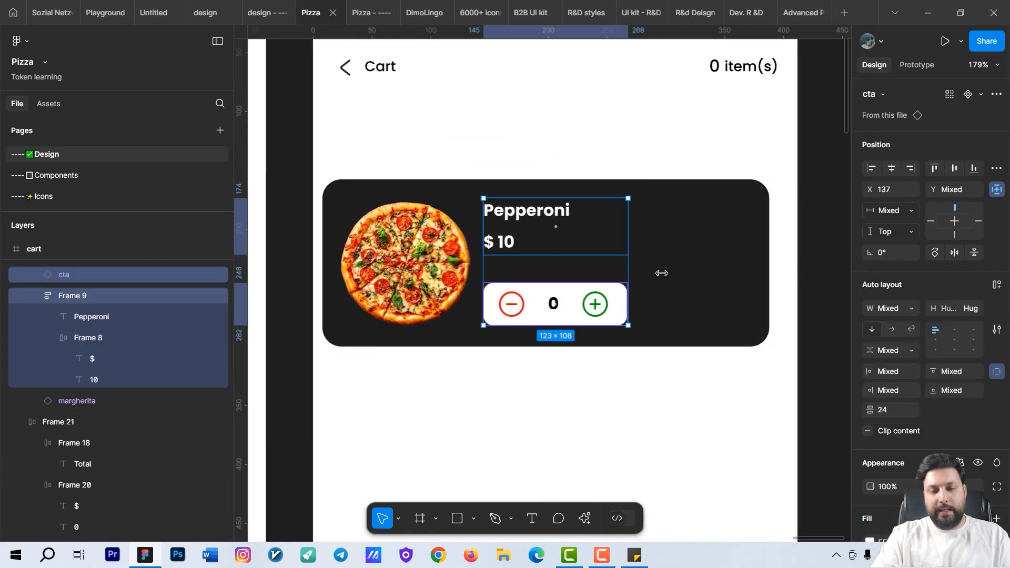
- Move the cart card to Y 154 and centre it horizontally on the cart screen
left_click(693, 288)
scroll(671, 278, "down", 3)
left_click(663, 396)
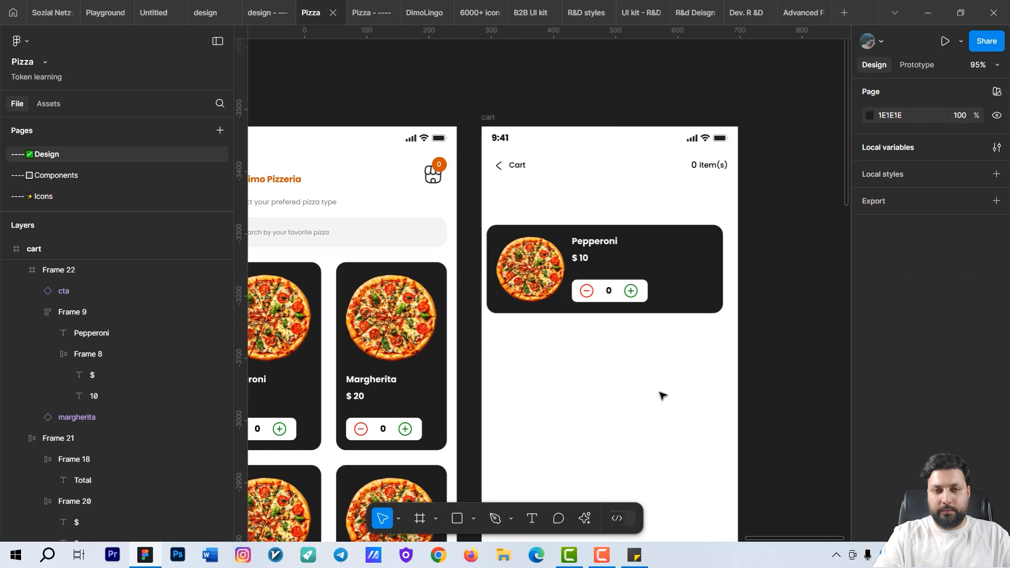
left_click(676, 273)
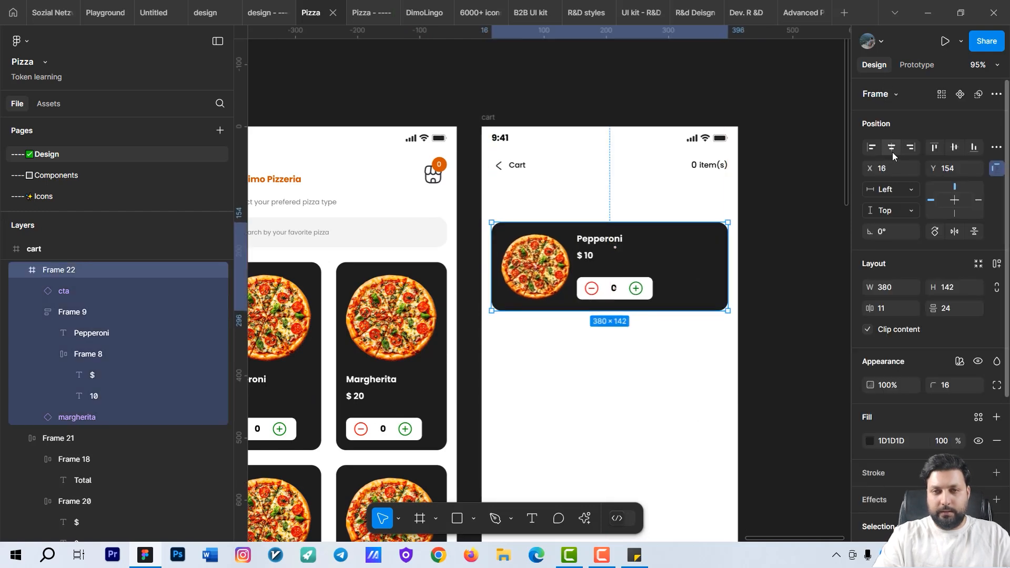
scroll(690, 280, "up", 3)
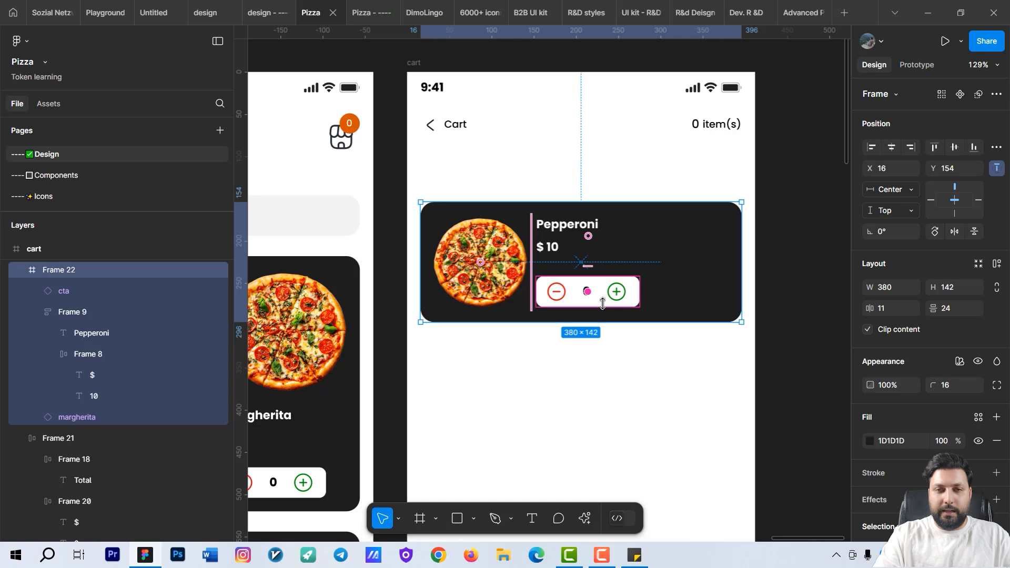
left_click(644, 335)
scroll(651, 332, "down", 3)
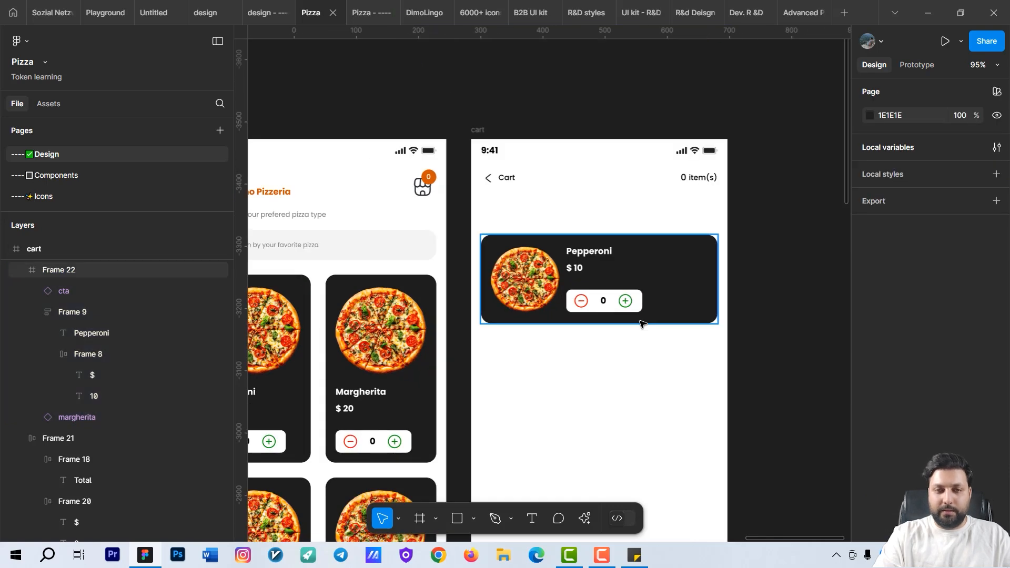
- Examine the properties of the name and price text layers in the cart card
left_click_drag(551, 315, 643, 289)
scroll(671, 350, "down", 5)
left_click_drag(674, 355, 714, 258)
left_click_drag(521, 276, 394, 316)
scroll(616, 231, "up", 6)
left_click(647, 185)
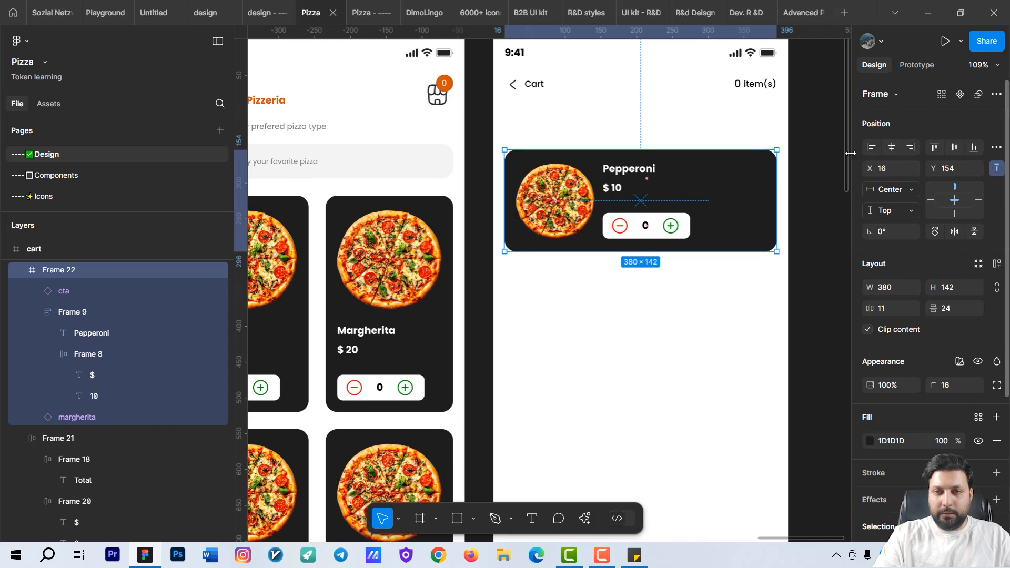
left_click(606, 170)
left_click(606, 170)
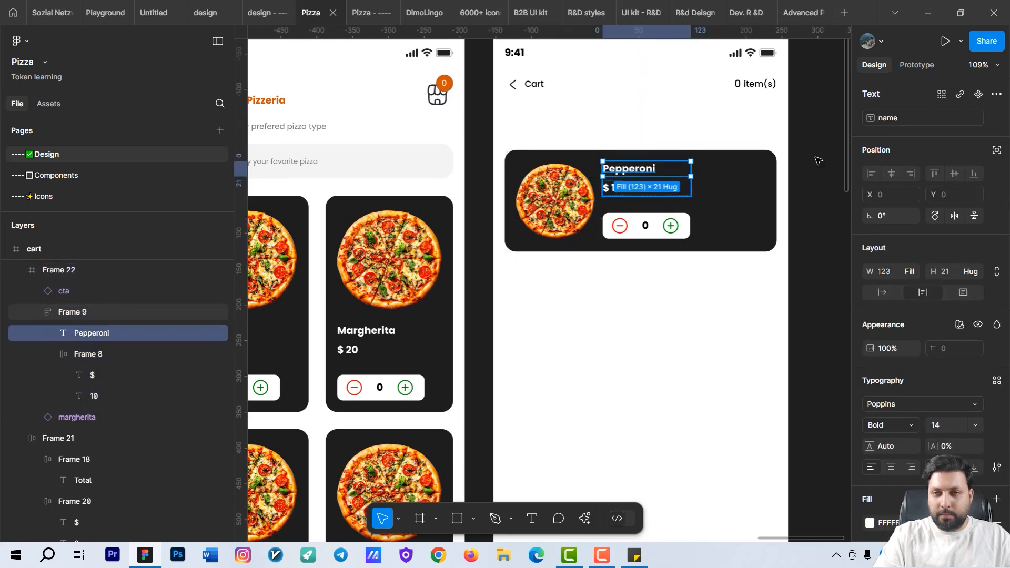
left_click(614, 194)
scroll(617, 192, "up", 4)
left_click(612, 181)
left_click(612, 181)
left_click(612, 181)
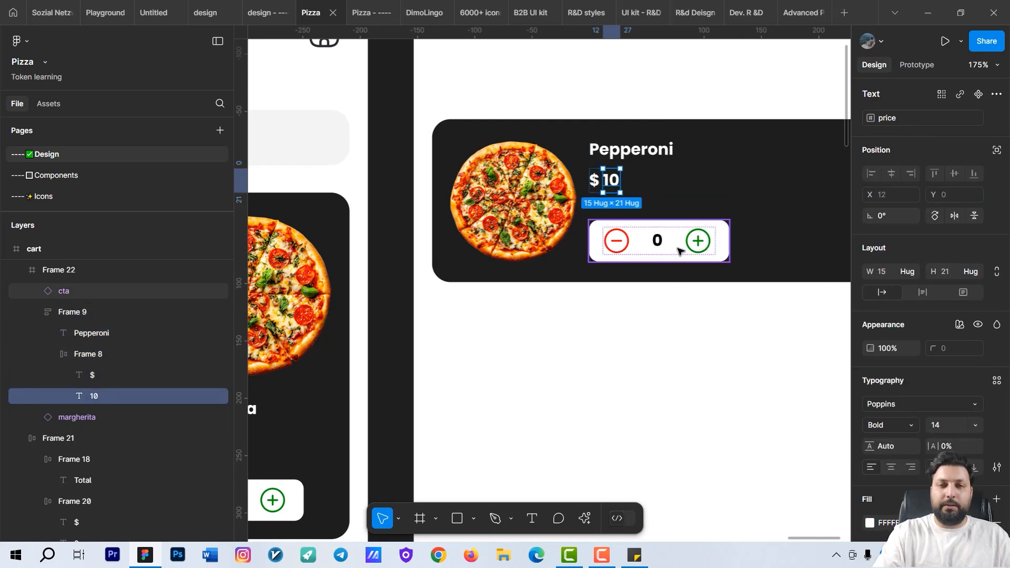
scroll(658, 279, "down", 5)
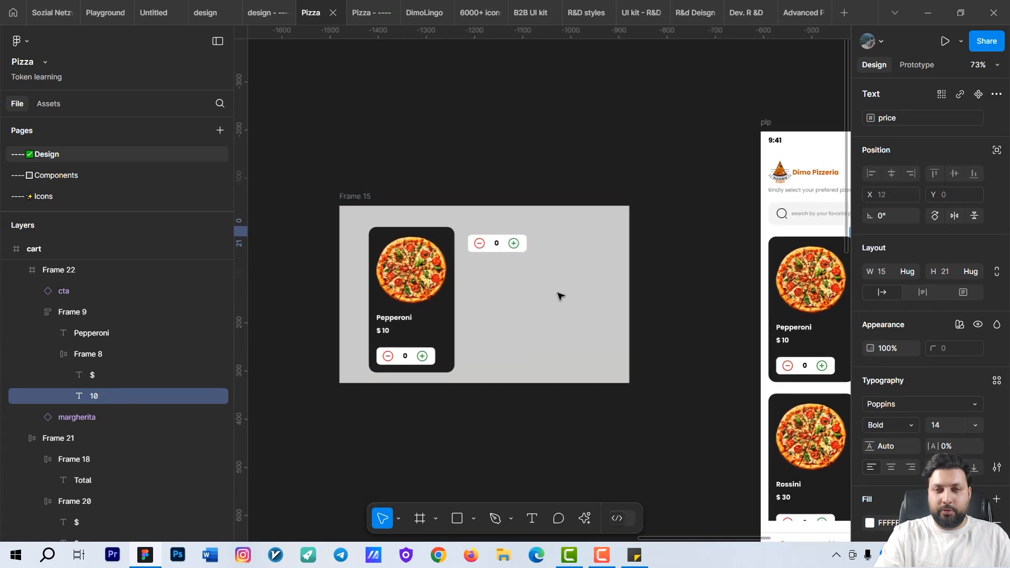
scroll(560, 296, "down", 2)
left_click_drag(644, 285, 315, 215)
scroll(316, 216, "down", 1)
scroll(674, 198, "up", 2)
left_click(617, 211)
left_click(601, 196)
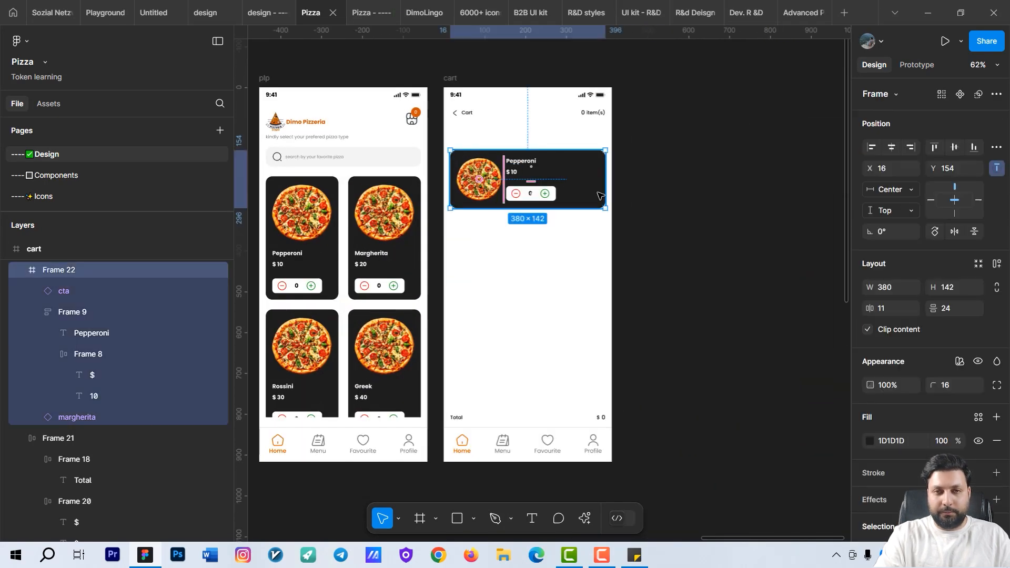
scroll(601, 196, "left", 1)
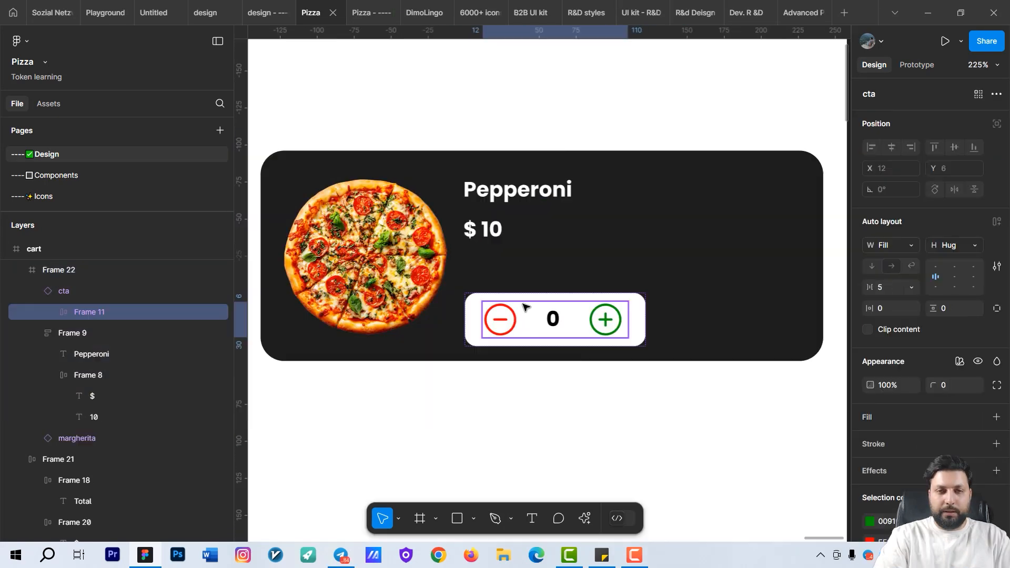
- Measure the name-and-price block's spacing and move the quantity counter up to X 134, Y 80, leaving a 16 px gap below the price
double_click(589, 304)
left_click(529, 223)
key("alt")
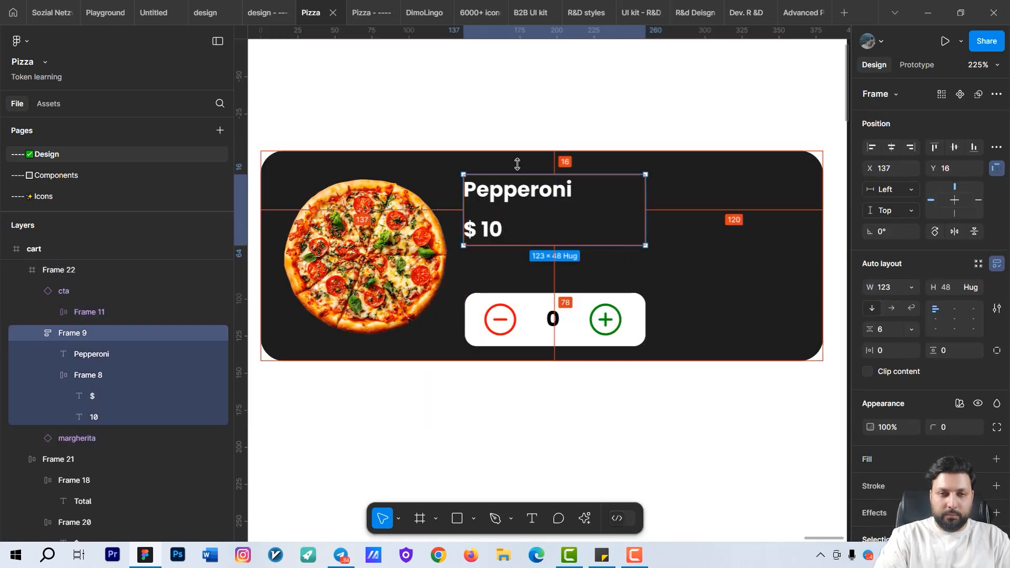
left_click(523, 318)
left_click_drag(523, 318, 523, 289)
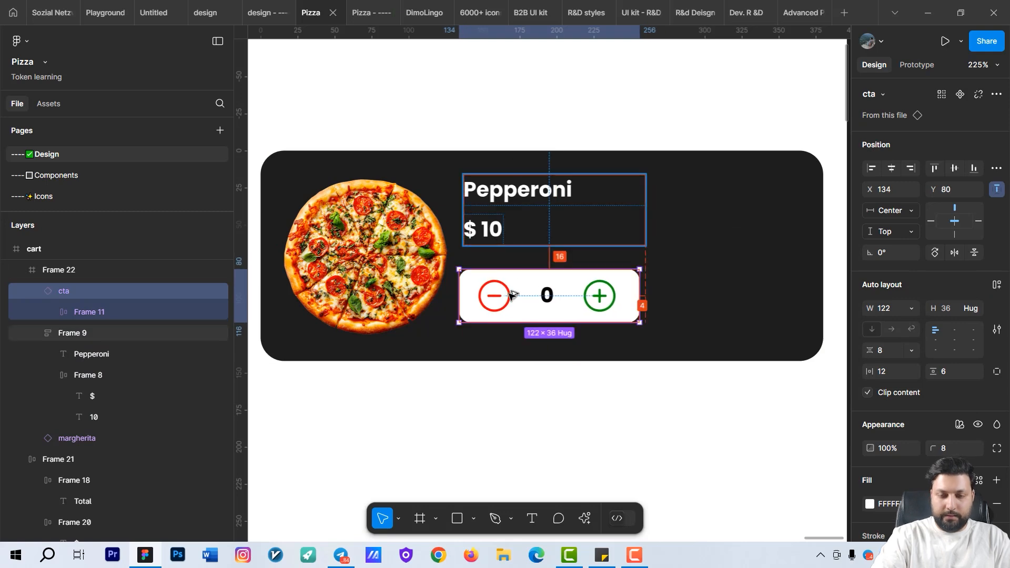
key("Escape")
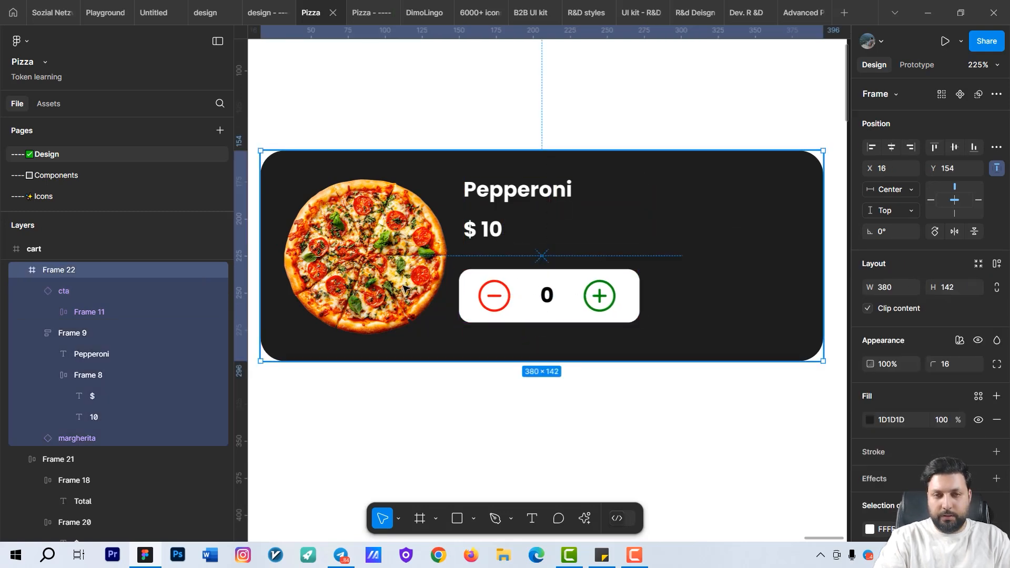
- Shorten the cart card from its lower edge to reduce the space below the quantity counter
double_click(492, 219)
double_click(492, 220)
left_click(665, 183)
double_click(547, 287)
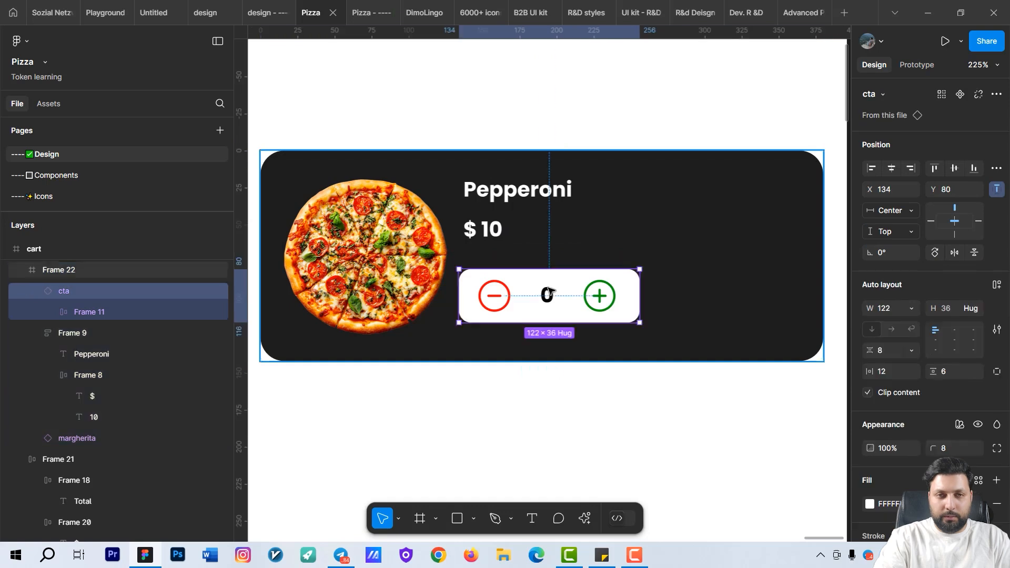
key("Escape")
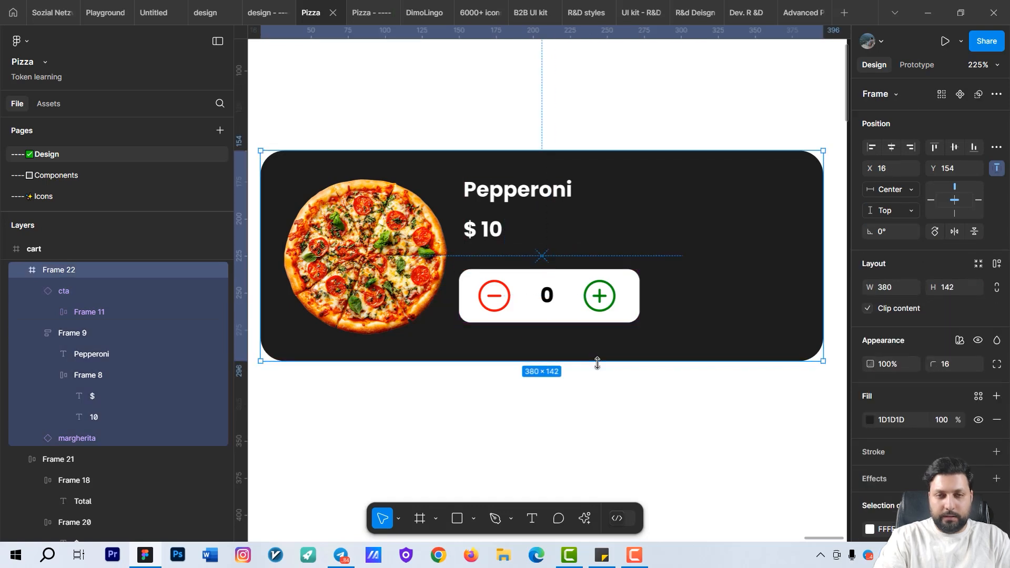
left_click_drag(598, 363, 600, 345)
left_click(543, 224)
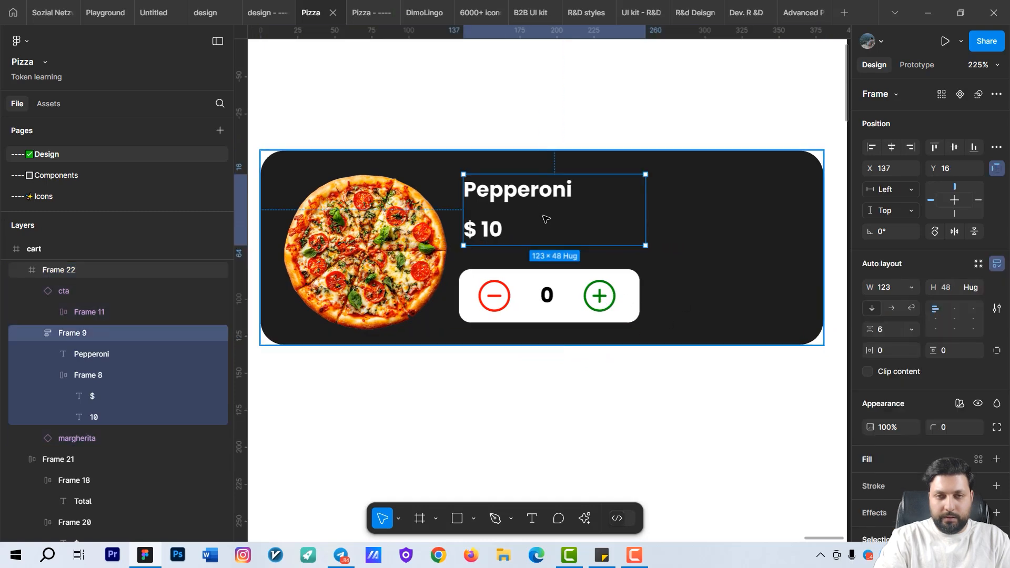
- Set the cart card's height to 132 px, leaving 16 px below the quantity counter
left_click(619, 306)
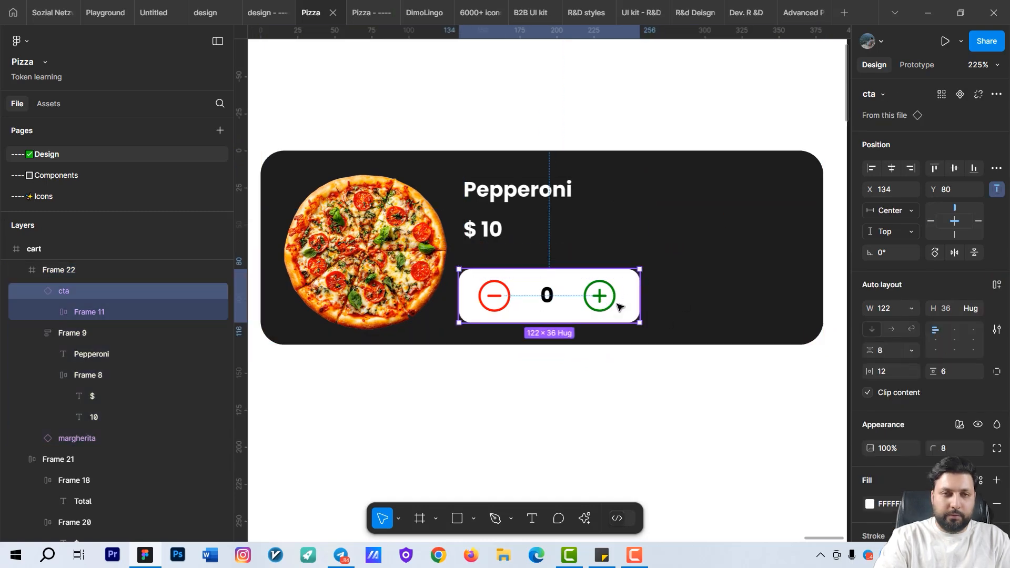
left_click(618, 338)
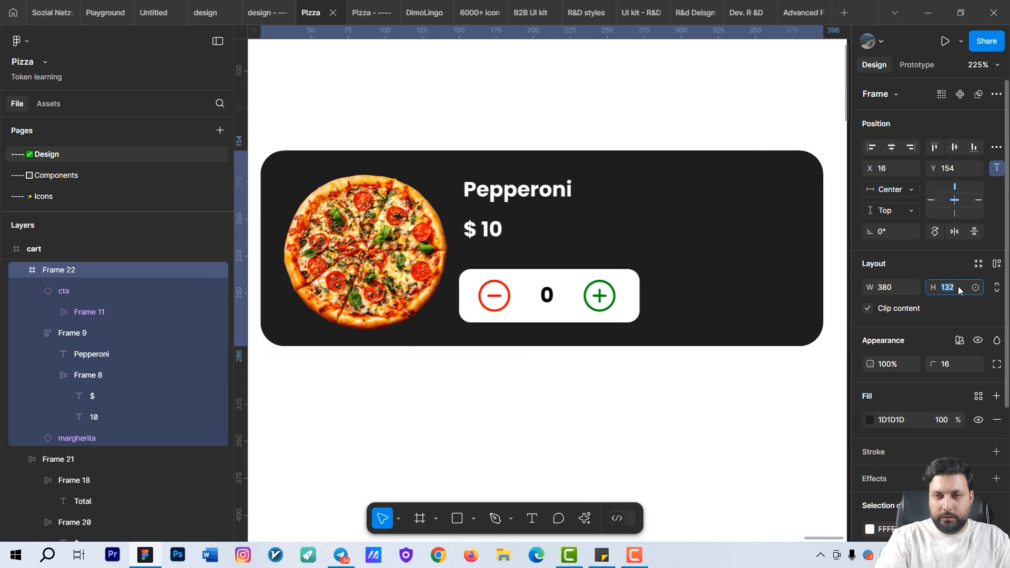
left_click(603, 315)
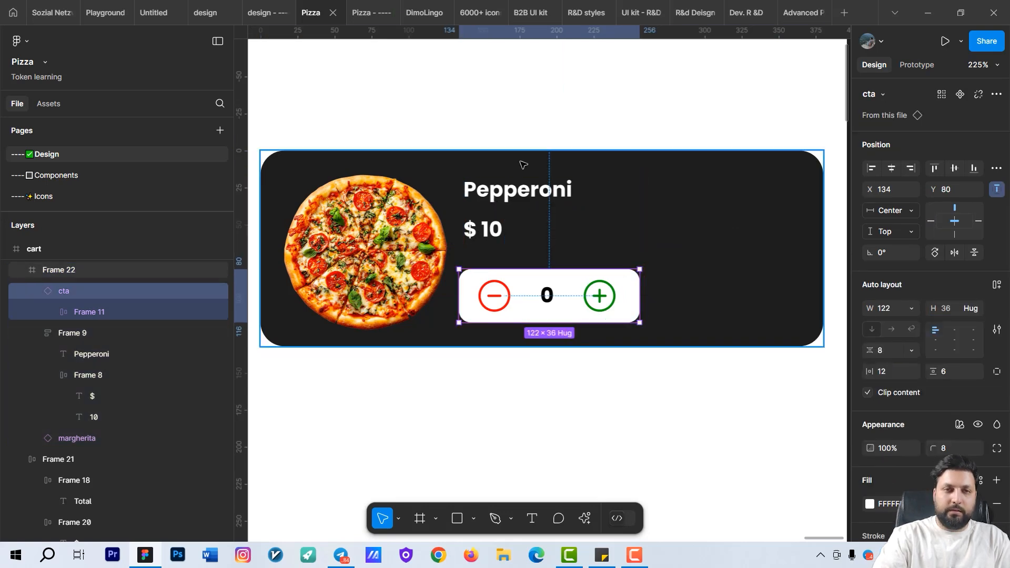
- Resize the pizza image in the cart card to 100 × 100 px and centre it vertically in the card
key("Tab")
key("Tab")
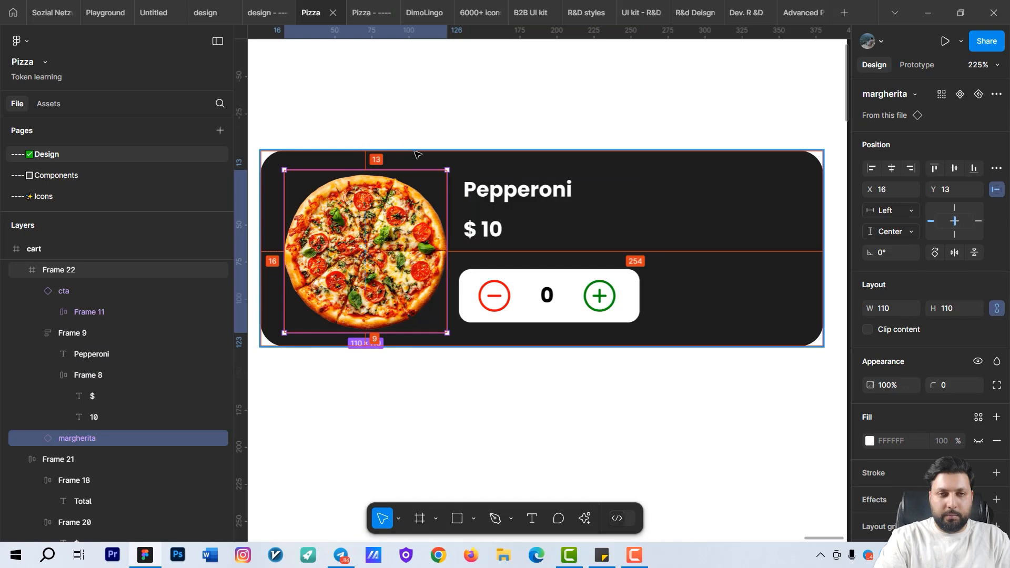
left_click(955, 168)
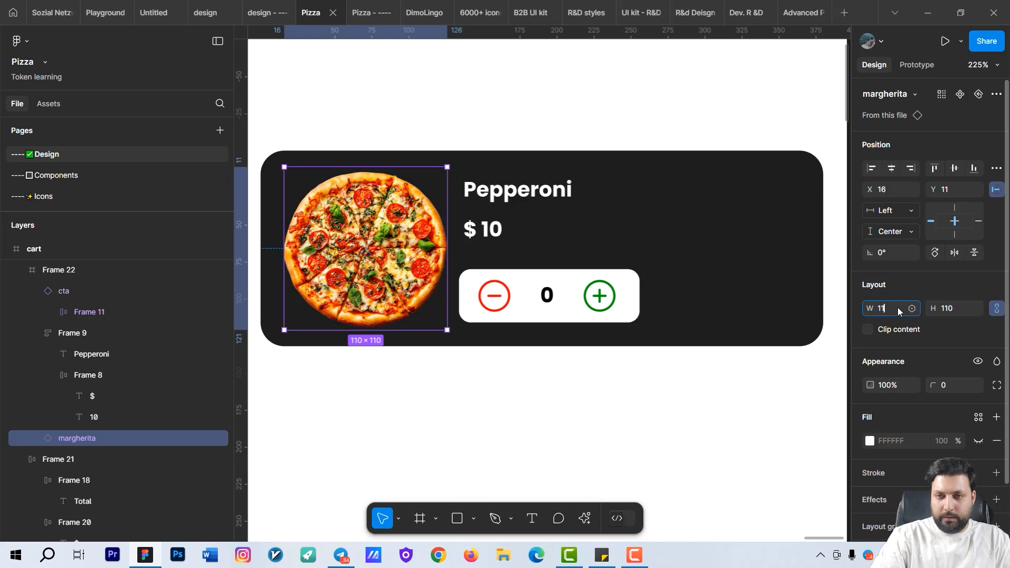
key("Return")
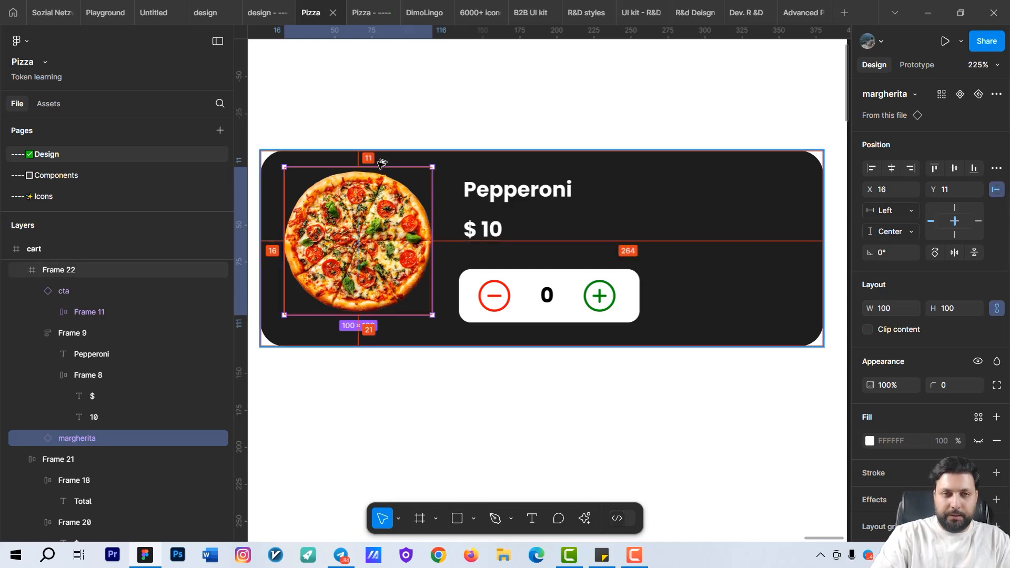
left_click(954, 168)
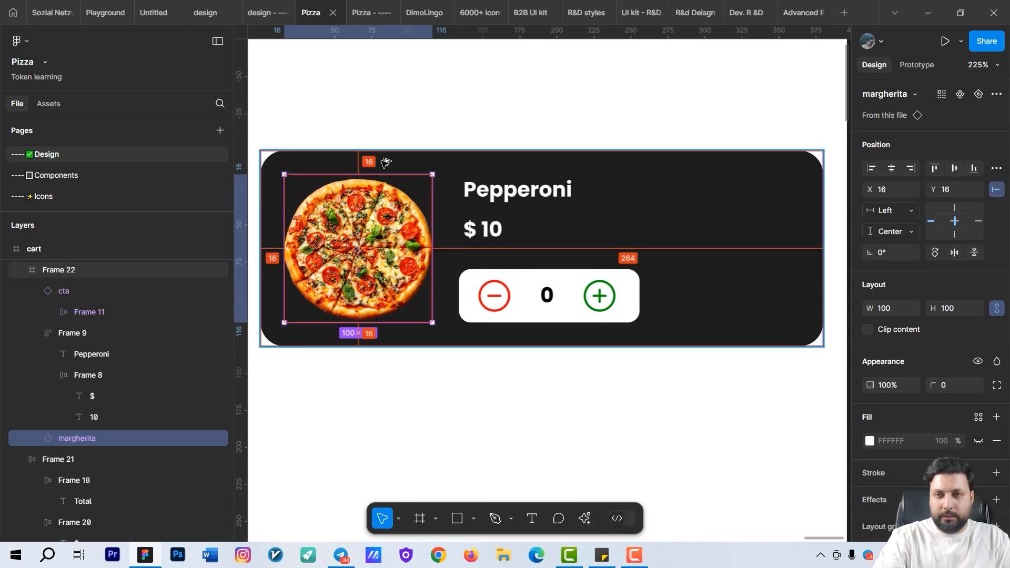
key("Escape")
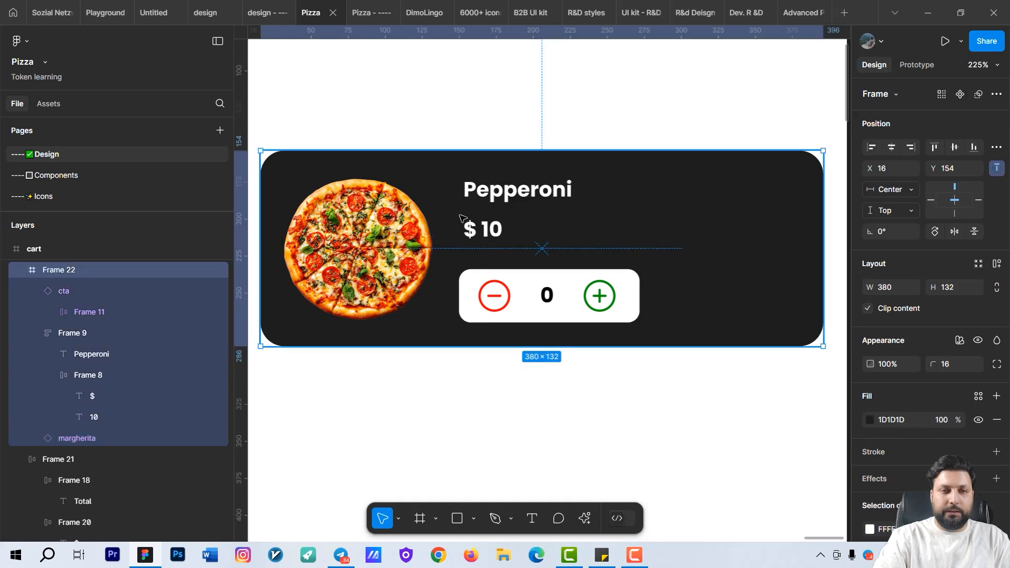
- Wrap the name-and-price block and quantity counter in one auto layout and place it 16 px from the pizza image
left_click(466, 220)
left_click(484, 281, "shift")
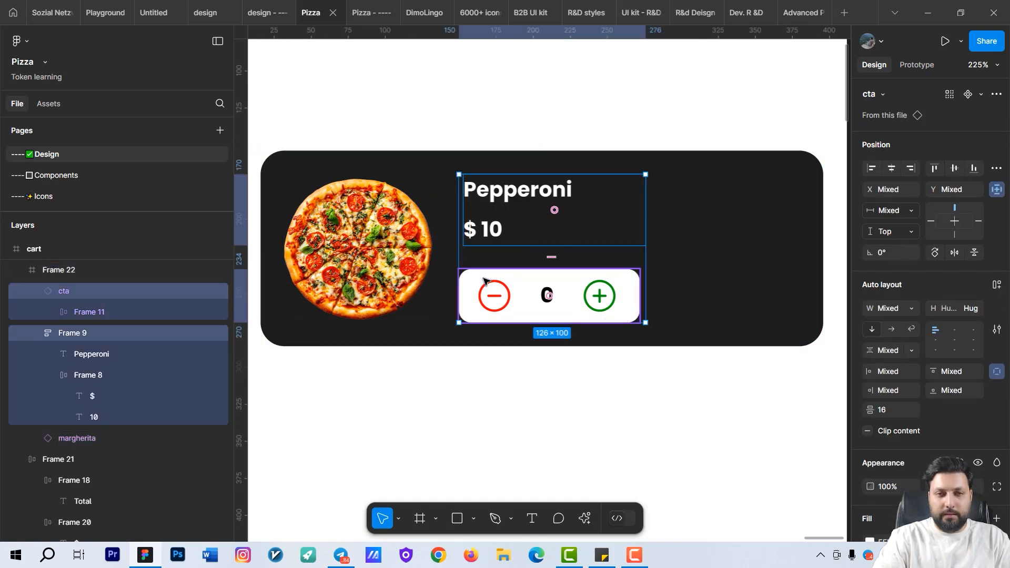
key("shift+a")
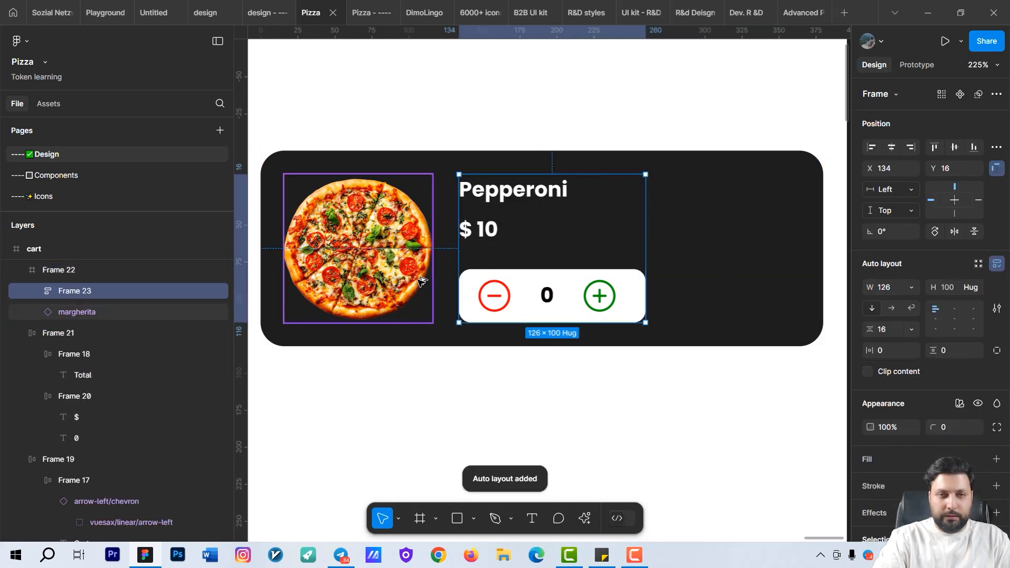
key("Left")
key("Left")
scroll(571, 279, "down", 2)
scroll(573, 282, "down", 2)
left_click_drag(595, 377, 648, 371)
left_click(543, 388)
- Switch to the prototype preview and test the Pepperoni cart card by raising and lowering its quantity
left_click(365, 3)
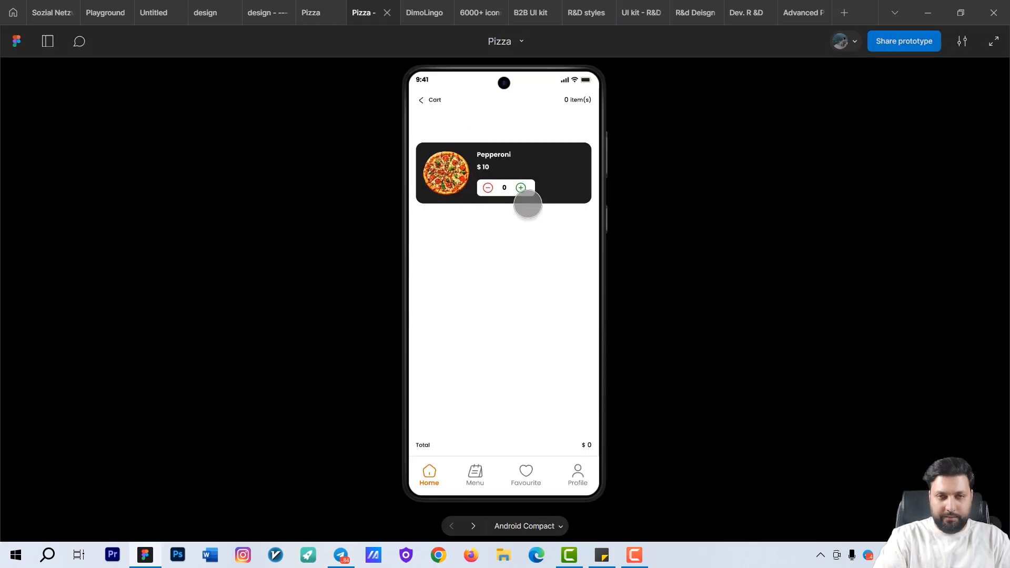
left_click(522, 188)
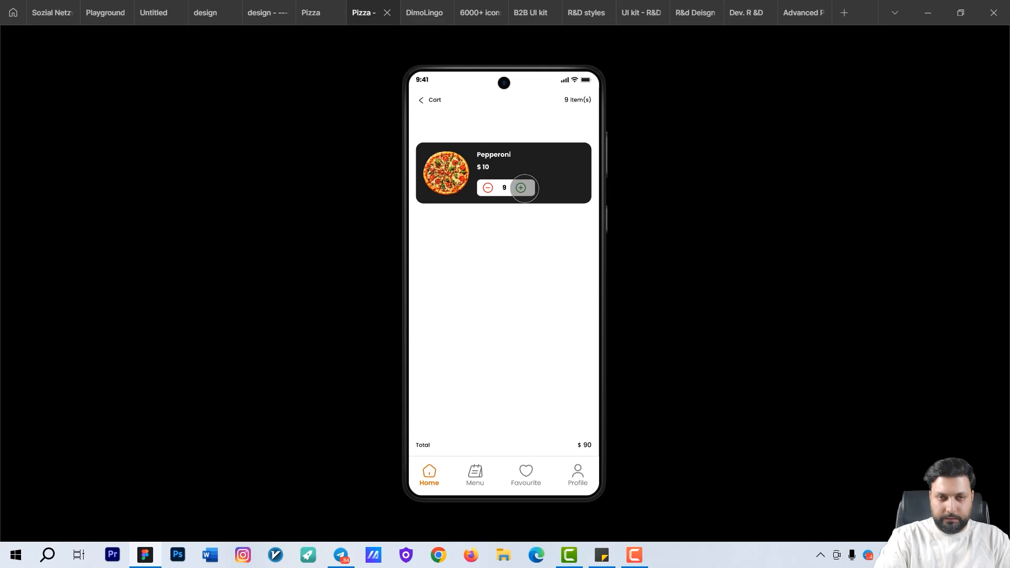
left_click(521, 188)
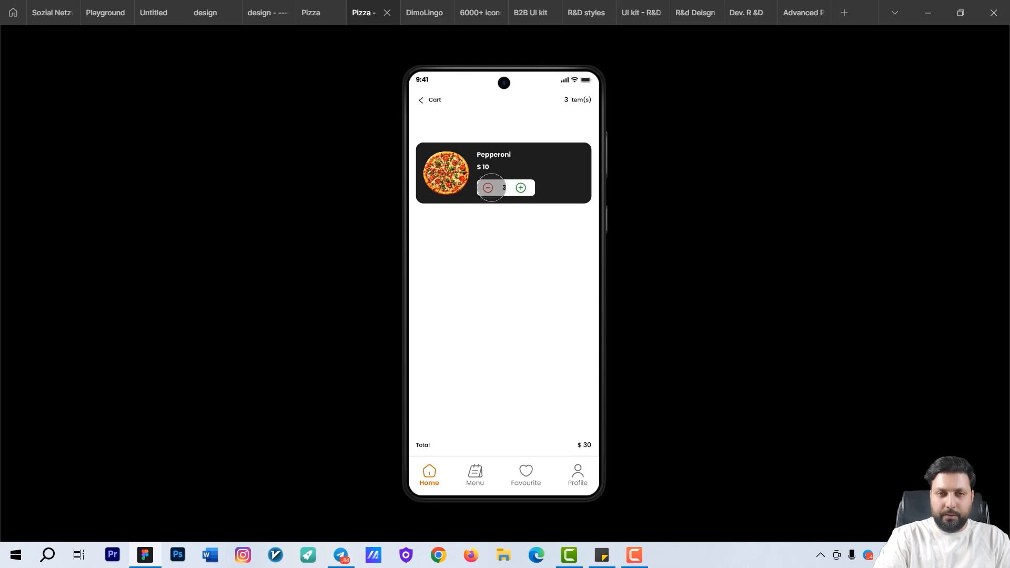
left_click(514, 191)
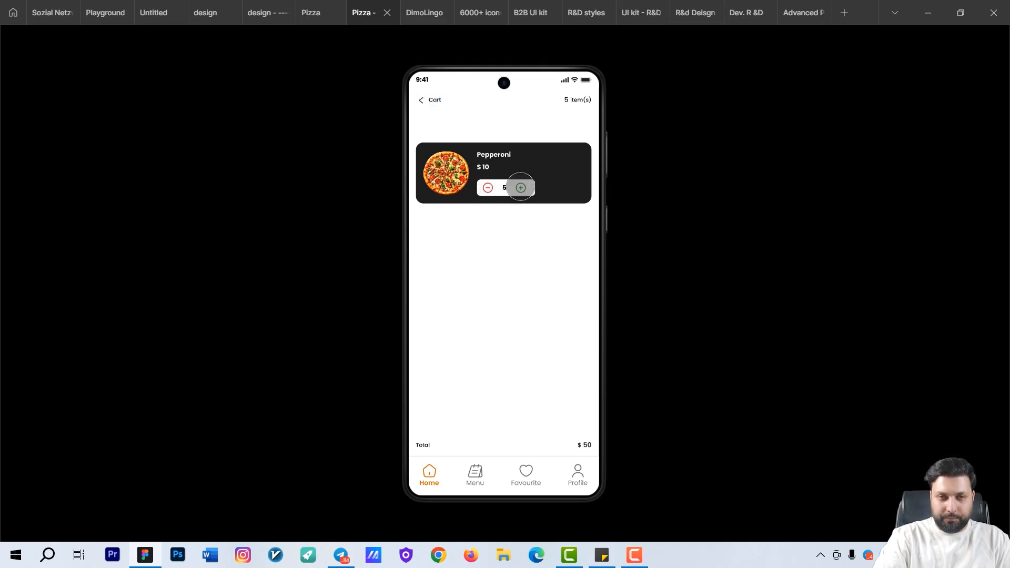
left_click(521, 187)
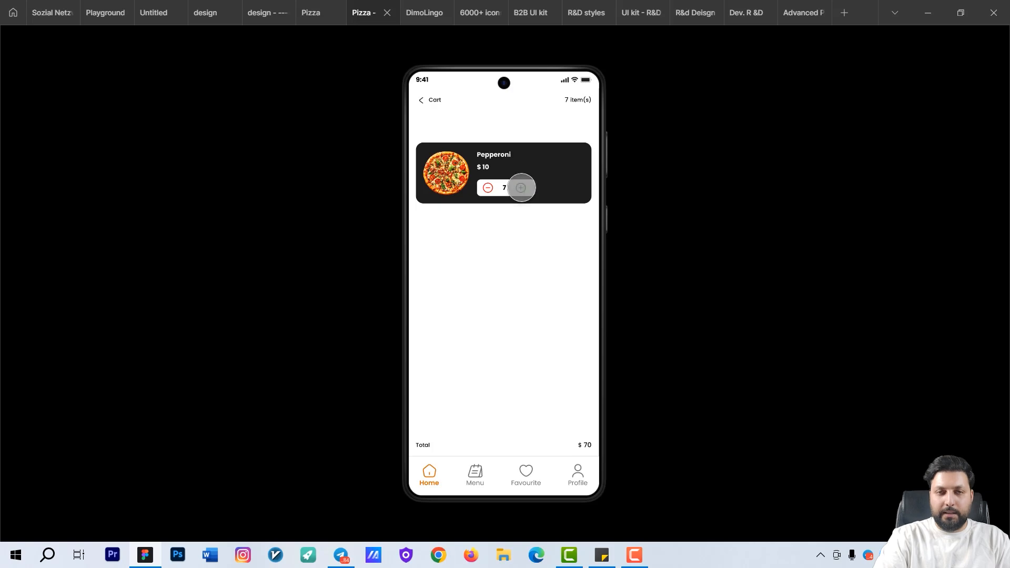
left_click(521, 188)
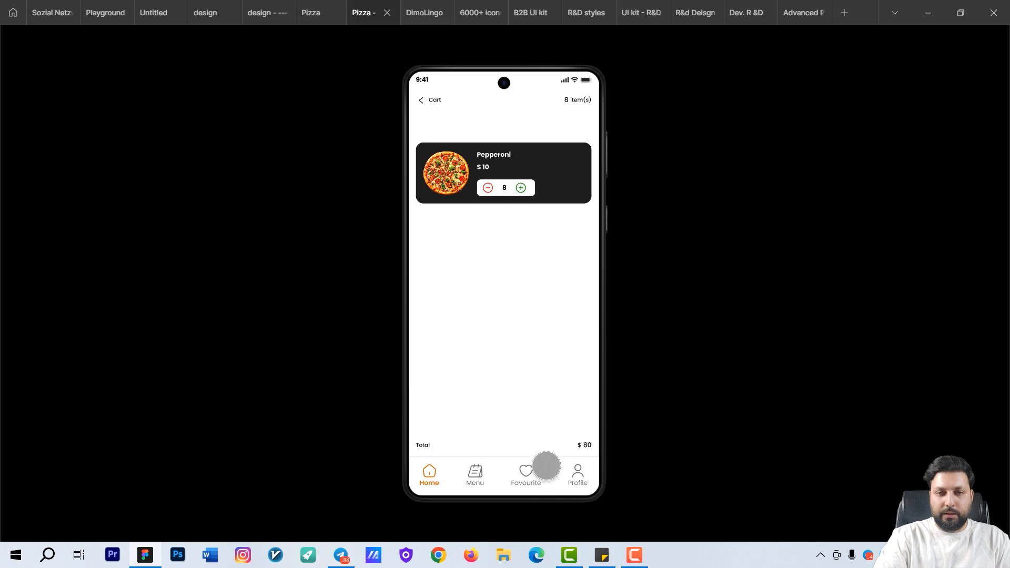
- Return to the Pizza design file and turn the Pepperoni card on the cart screen into a component
left_click(312, 11)
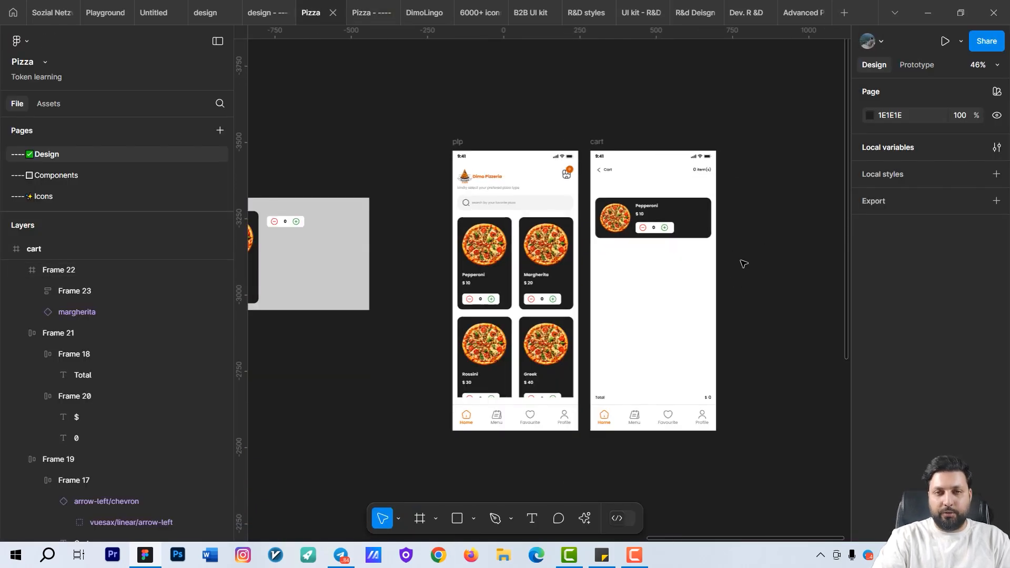
scroll(726, 239, "down", 1)
left_click(711, 225)
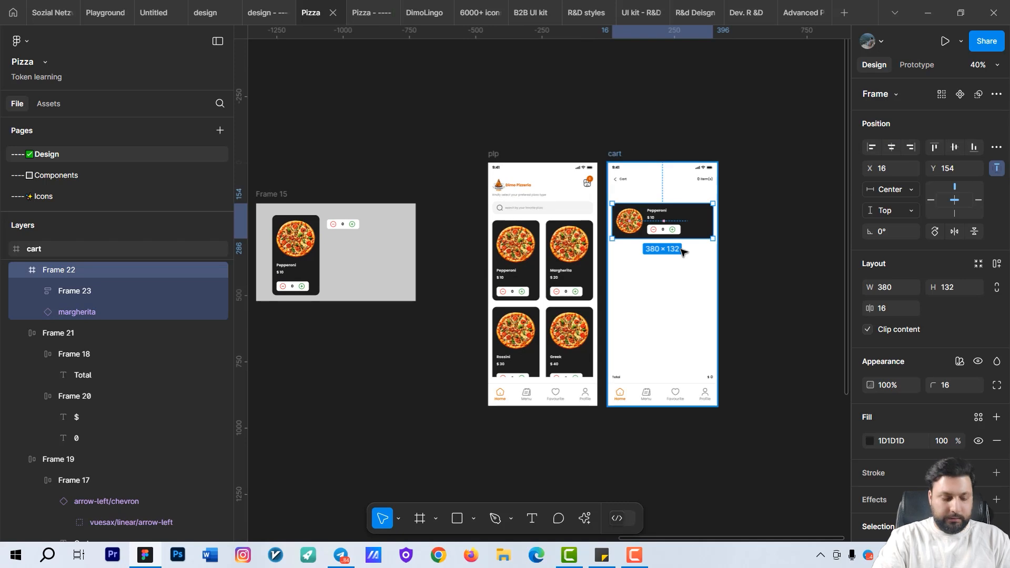
key("ctrl+alt+k")
scroll(683, 220, "down", 1)
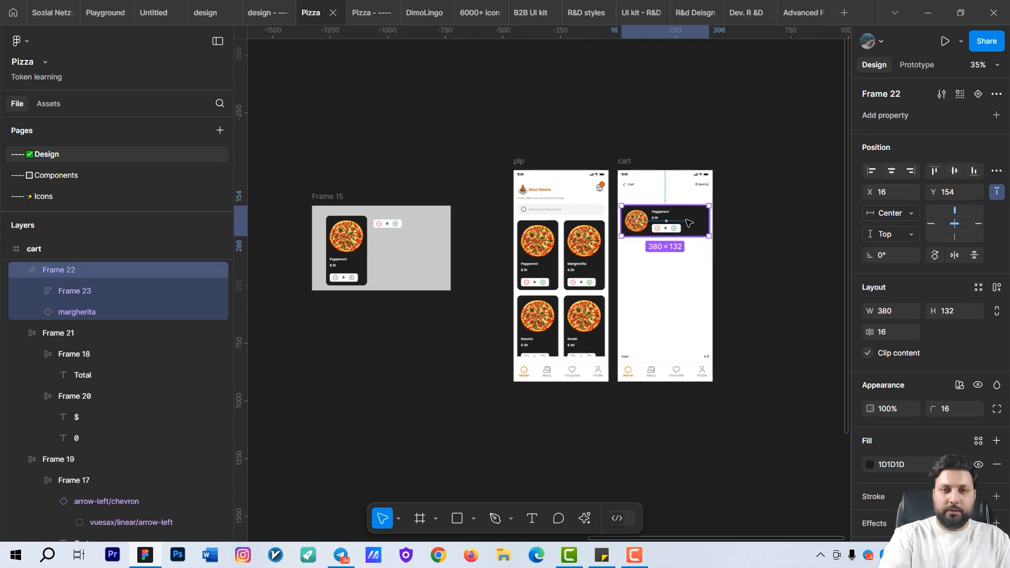
- Move the cart card component into Frame 15, widened to 698 px, and place it at X 279, Y 133
left_click_drag(682, 221, 398, 288)
scroll(392, 271, "up", 2)
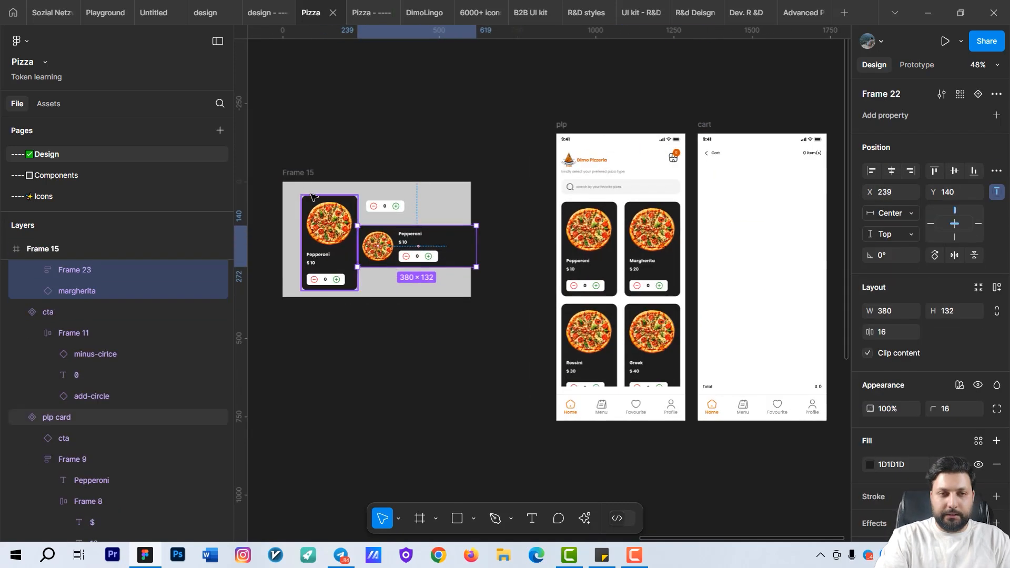
left_click(314, 173)
left_click_drag(471, 200, 500, 202)
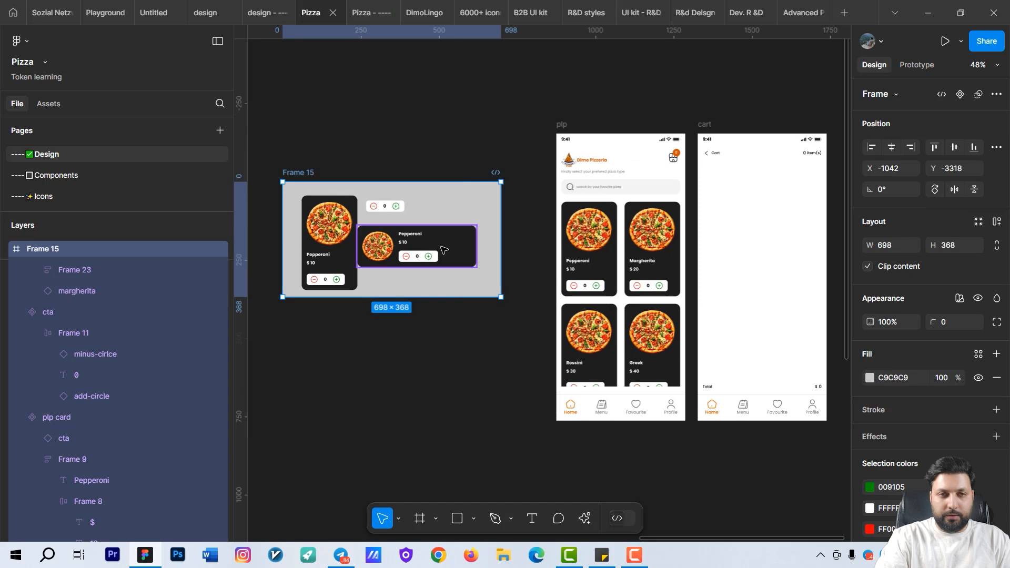
left_click_drag(458, 248, 426, 246)
- Rename the Frame 22 component as cart
double_click(58, 271)
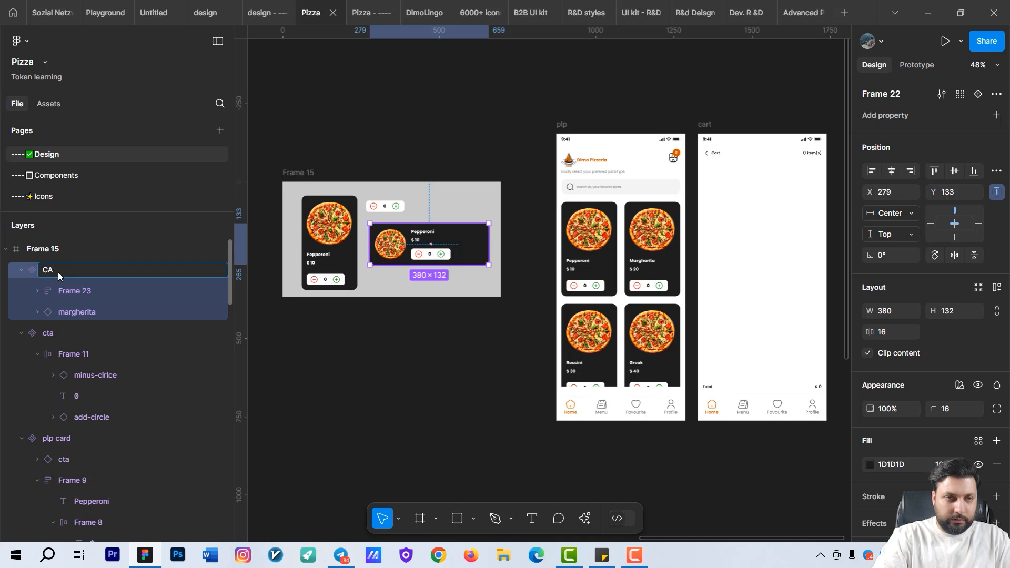
key("Return")
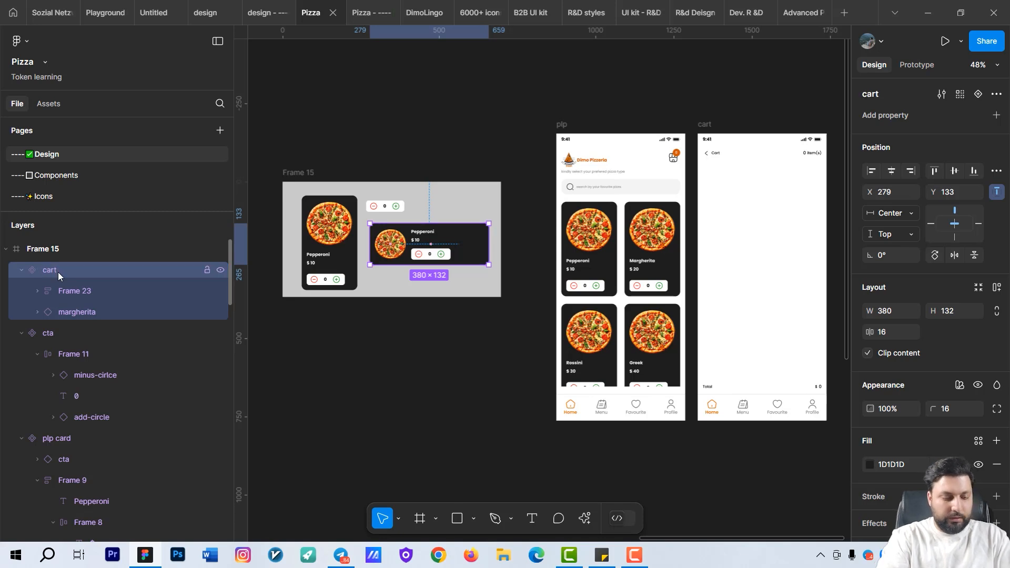
scroll(449, 279, "right", 1)
scroll(448, 279, "up", 1)
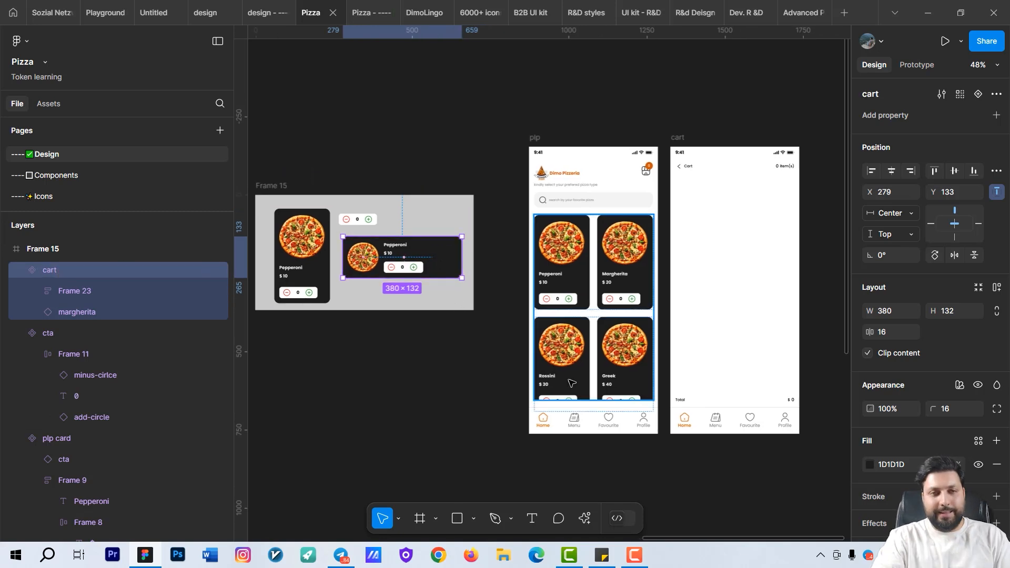
left_click(520, 178)
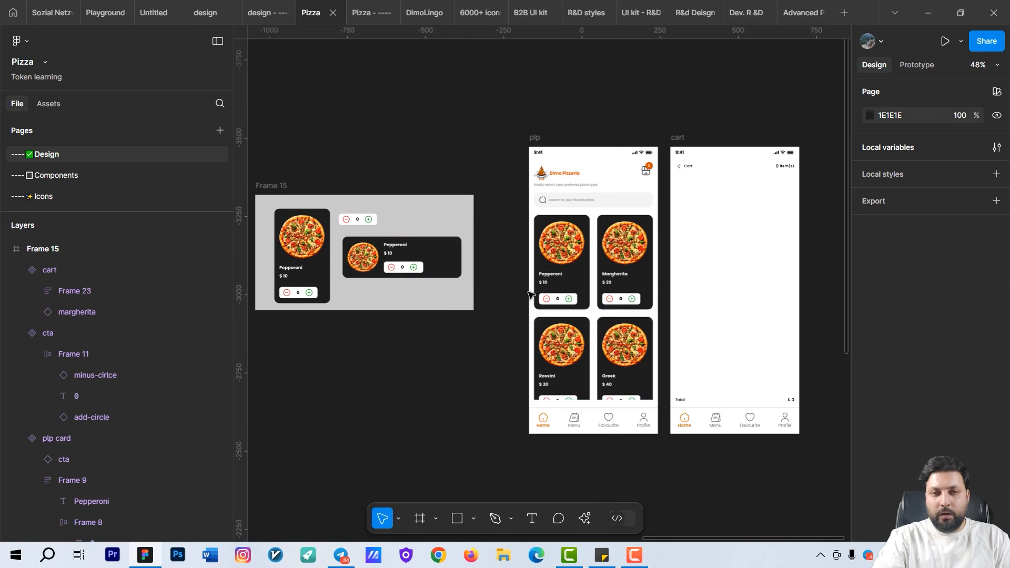
- Create a boolean variable named "is added to cart" in the Product collection, with False in every mode
left_click(997, 148)
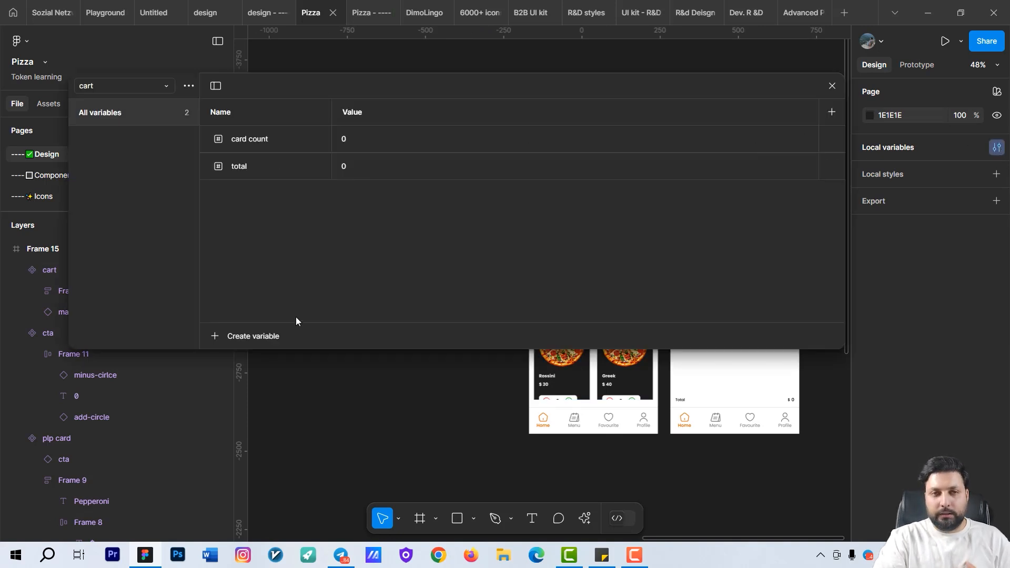
left_click(219, 336)
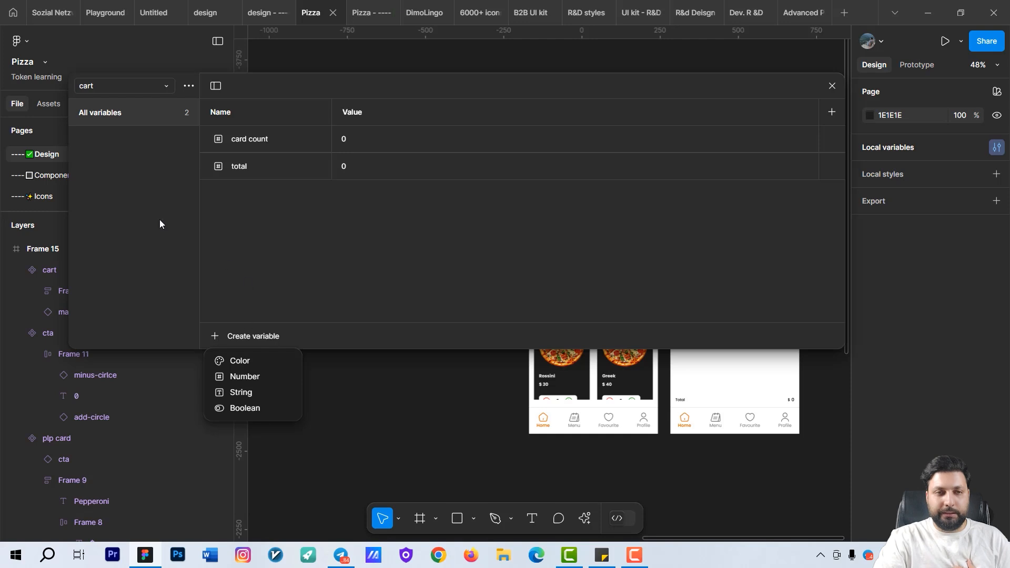
left_click(124, 93)
left_click(127, 90)
left_click(106, 102)
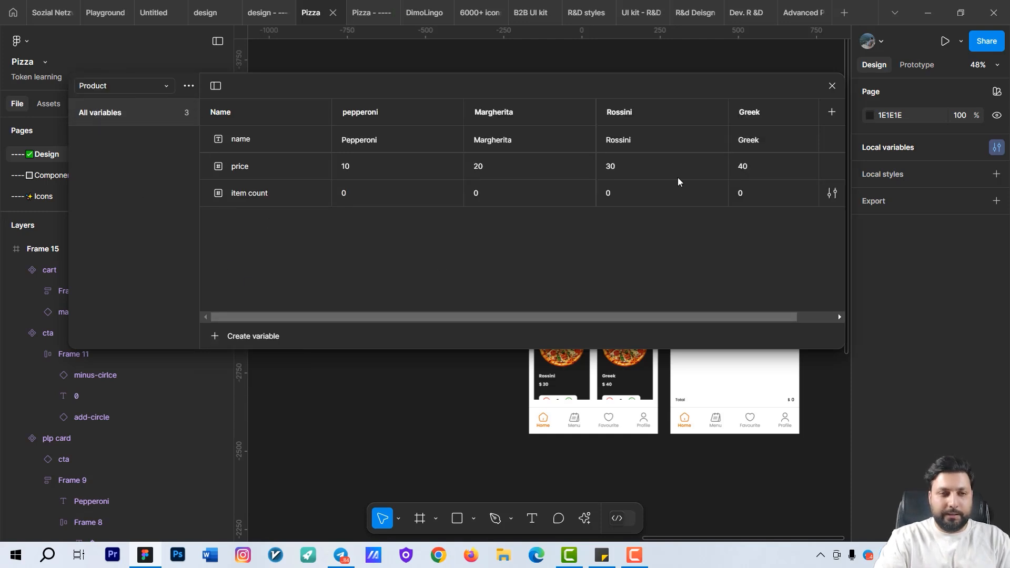
left_click(226, 336)
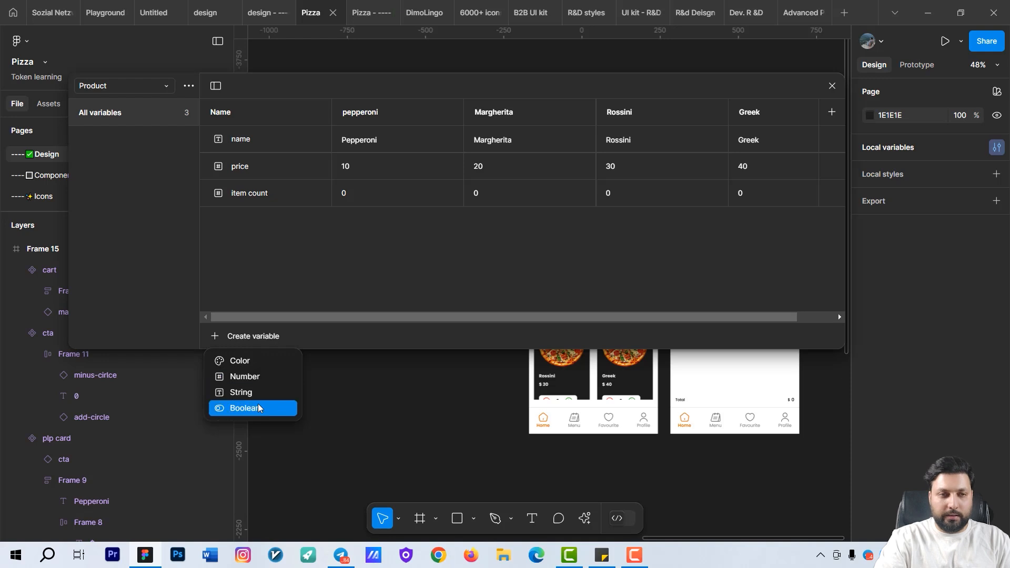
left_click(244, 408)
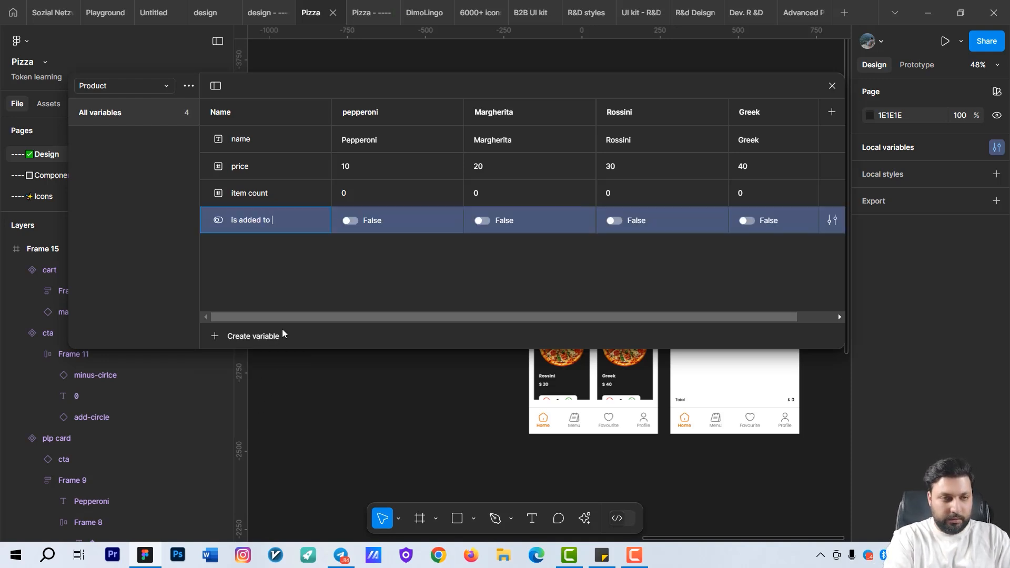
left_click(403, 272)
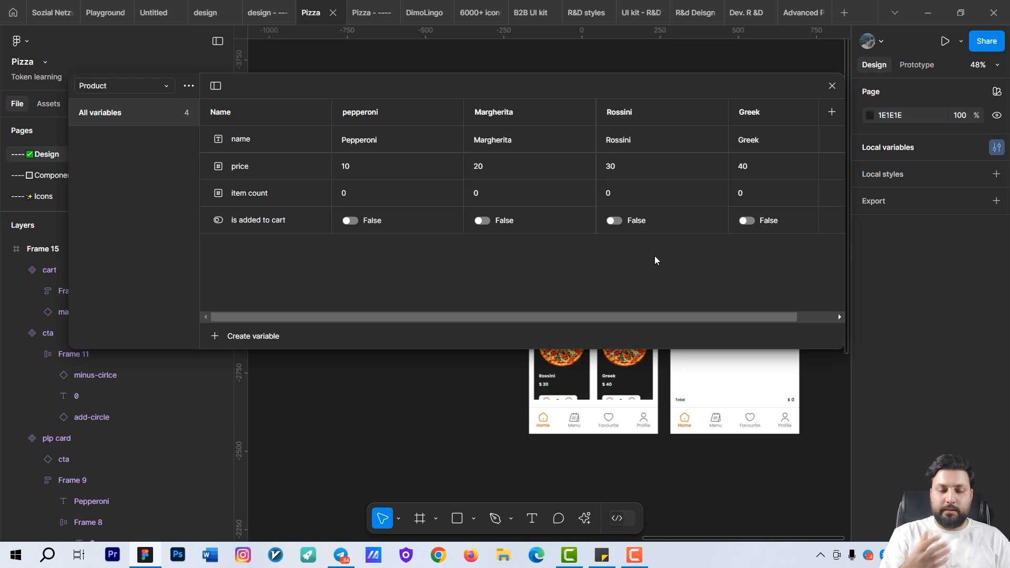
left_click(830, 85)
- Copy the cart component from Frame 15 and paste an instance onto the cart screen at X 16, Y 144
left_click(387, 238)
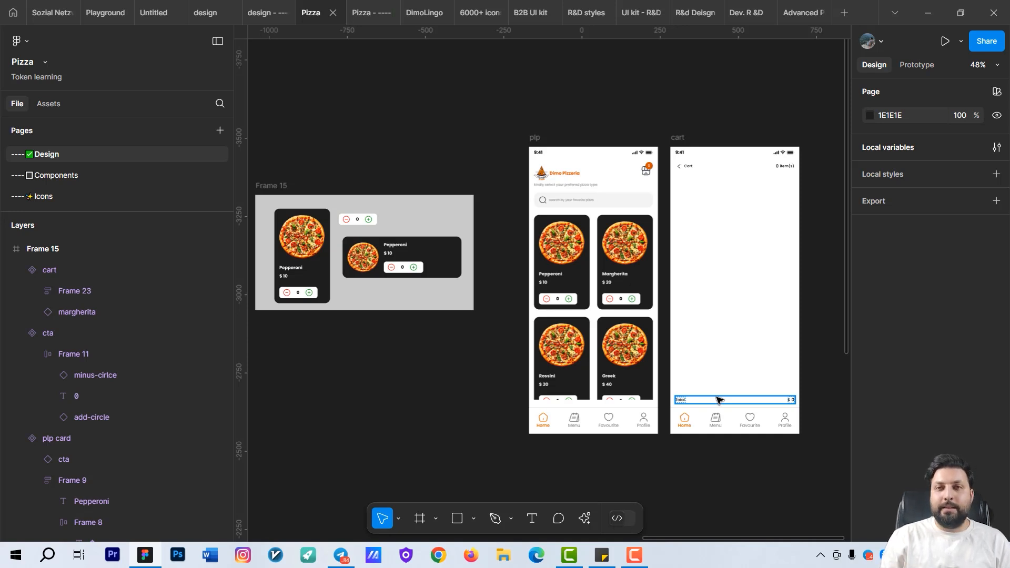
left_click(412, 248)
left_click_drag(432, 278, 382, 299)
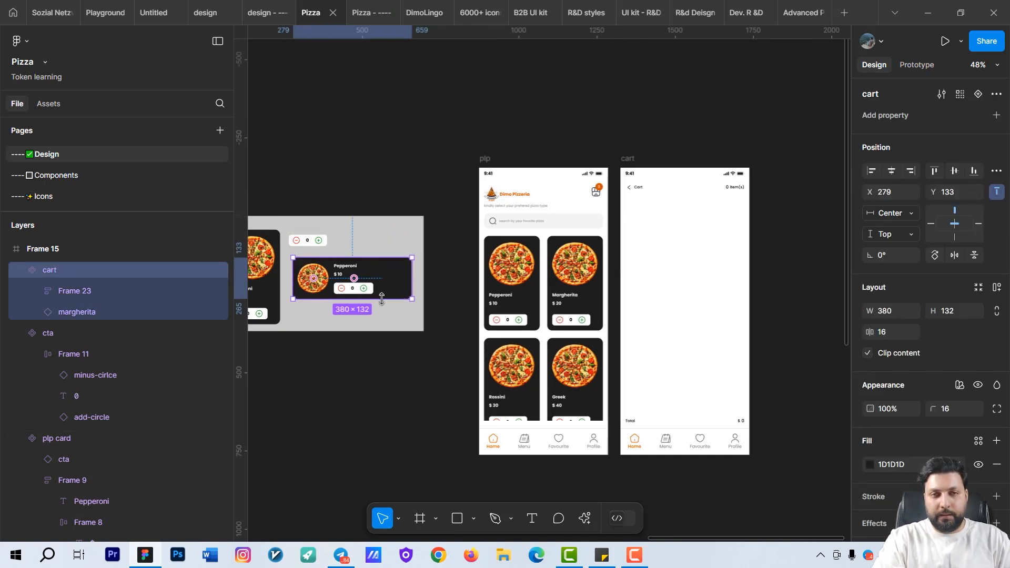
left_click(628, 158)
key("shift+2")
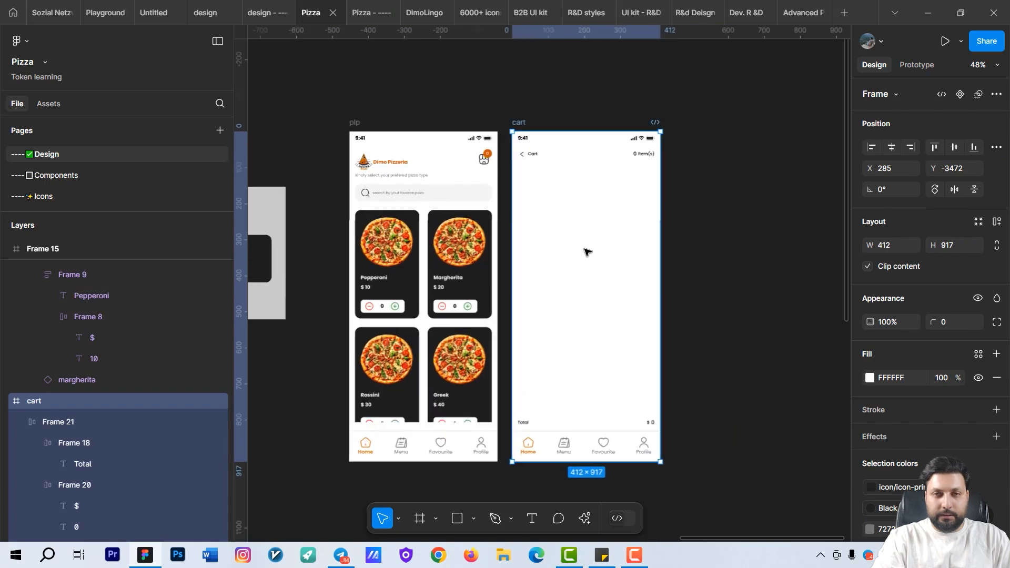
key("ctrl+v")
left_click_drag(656, 199, 544, 204)
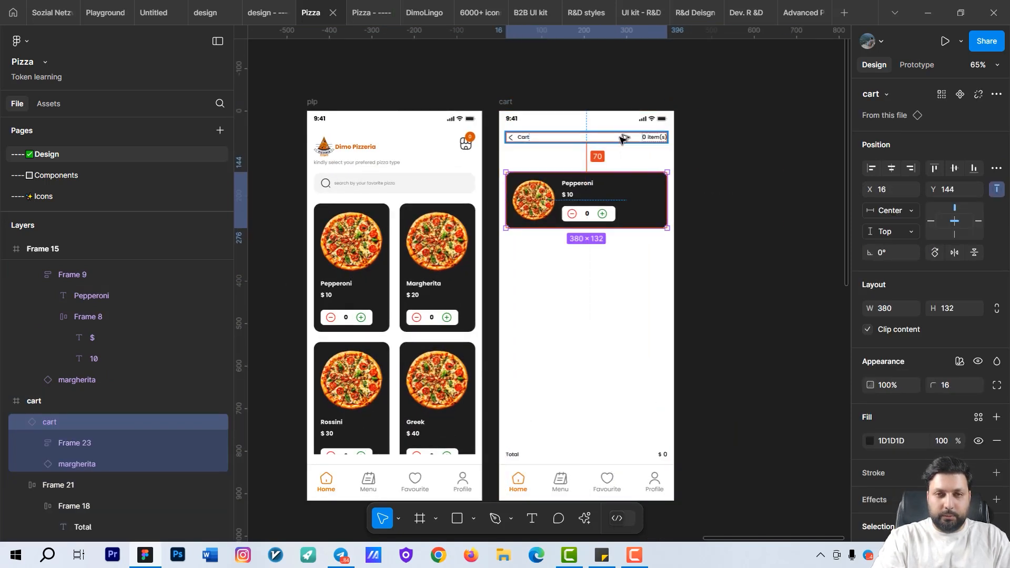
- Move the cart card instance up beneath the header on the cart screen, to Y 98
key("shift+Up")
key("shift+Up")
key("shift+Up")
key("shift+Up")
key("shift+Up")
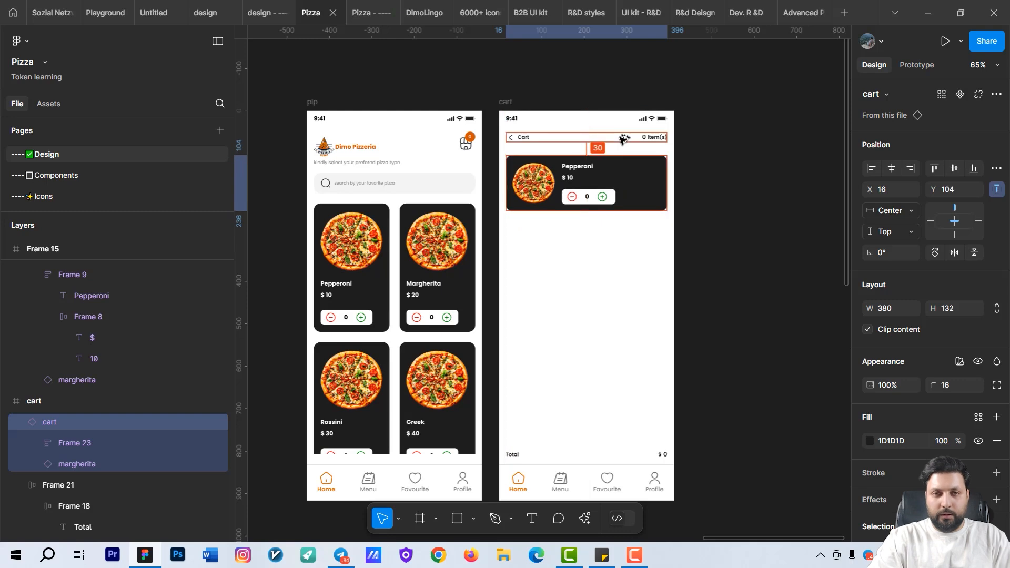
key("shift+Up")
key("Down")
key("Down")
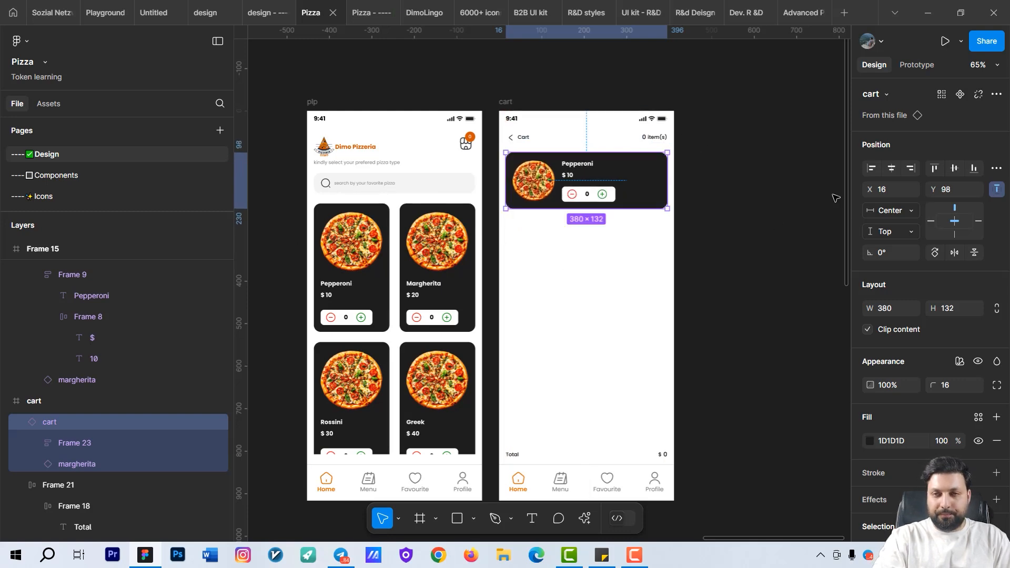
- Duplicate the cart card below the first and wrap both in a vertical auto layout with a gap of 24
key("ctrl+d")
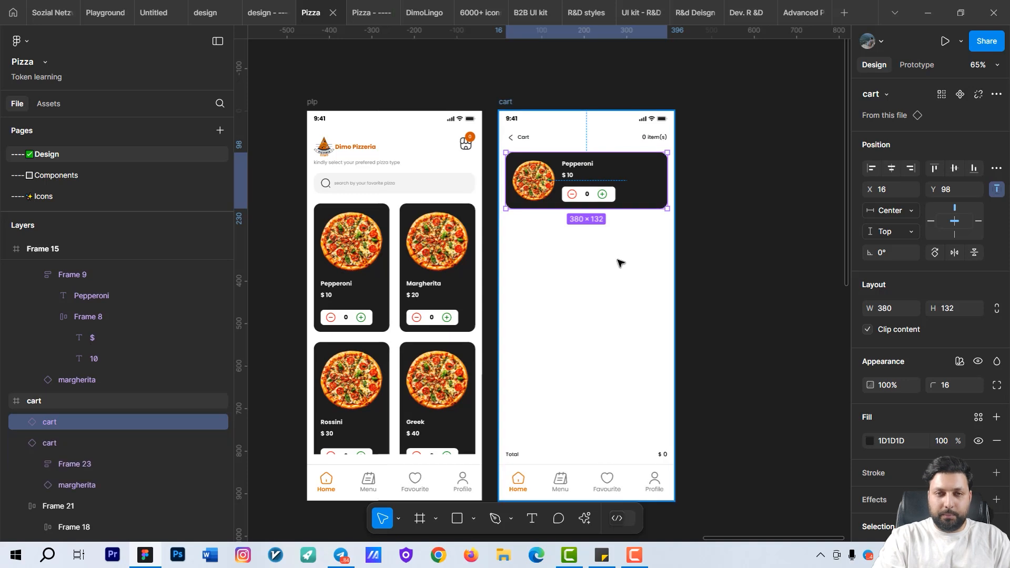
left_click_drag(638, 176, 635, 248)
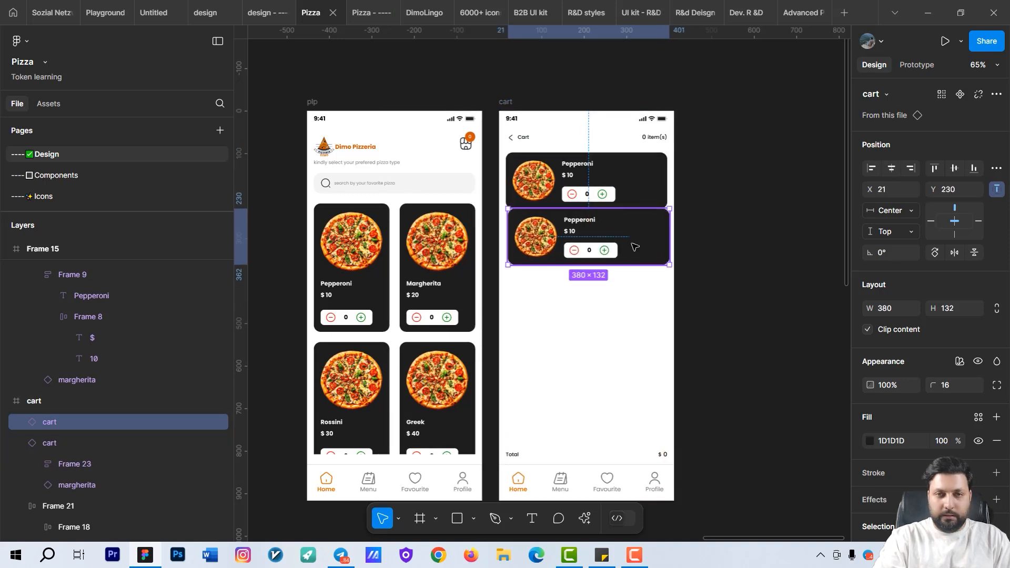
left_click(635, 186, "shift")
key("shift+a")
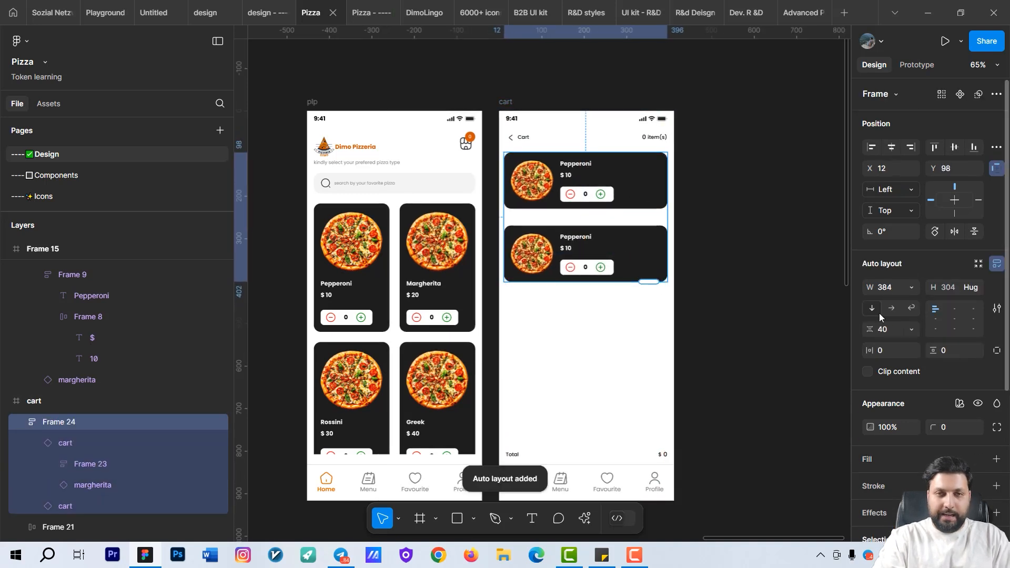
left_click(889, 329)
type("24")
key("Return")
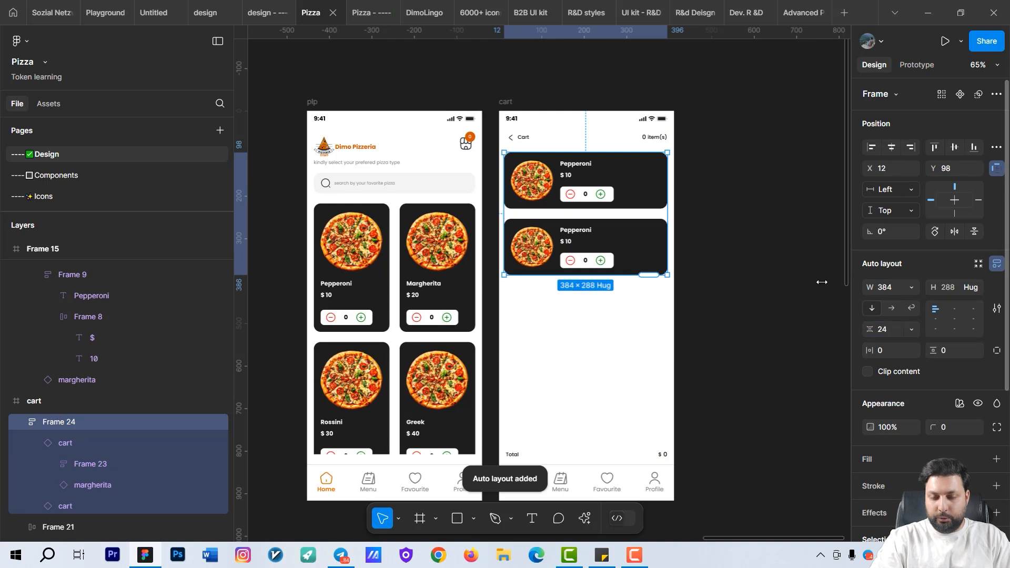
- Duplicate the second cart card twice inside the auto layout and dismiss the replace-content suggestion
left_click(590, 242)
key("ctrl+d")
key("ctrl+d")
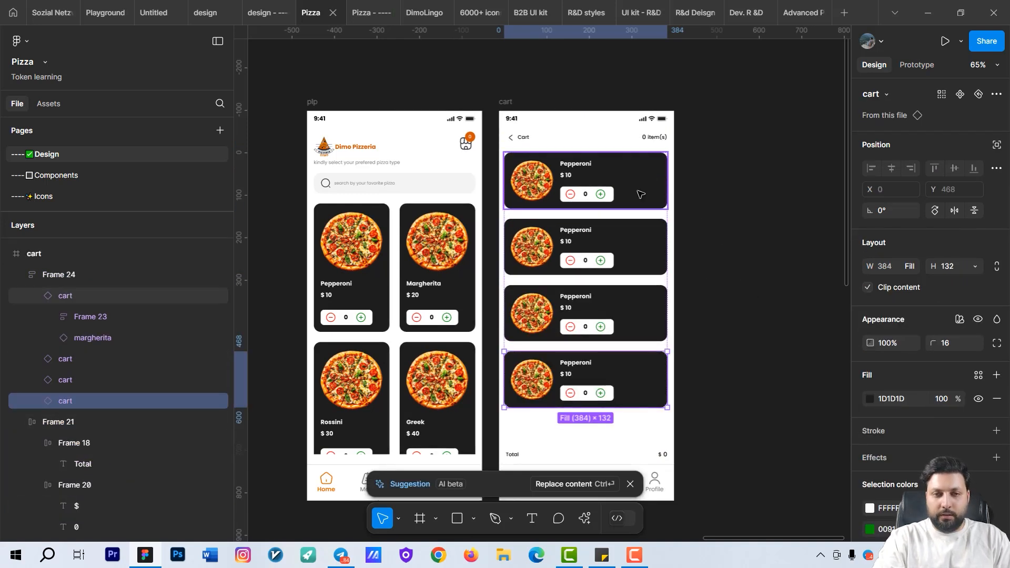
left_click(629, 484)
- Set the Product variable mode to pepperoni on the first cart card and Margherita on the second
left_click(649, 190)
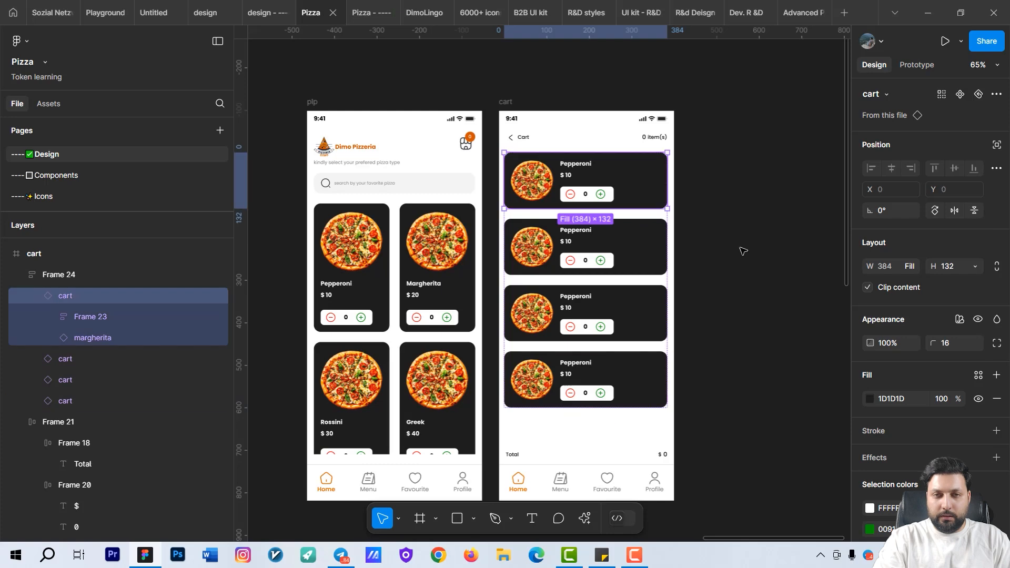
left_click(960, 319)
mouse_move(908, 357)
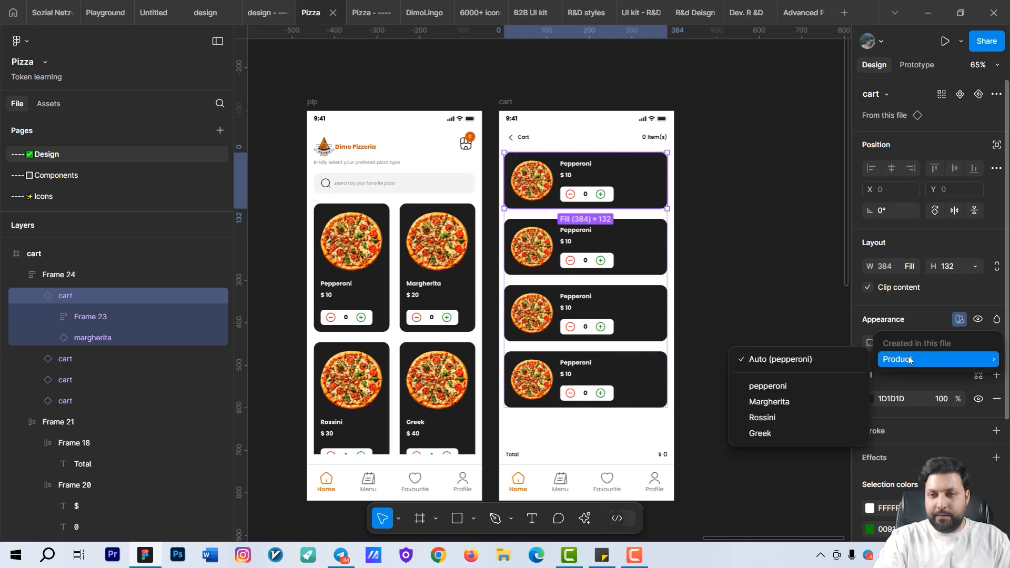
left_click(773, 387)
left_click(632, 248)
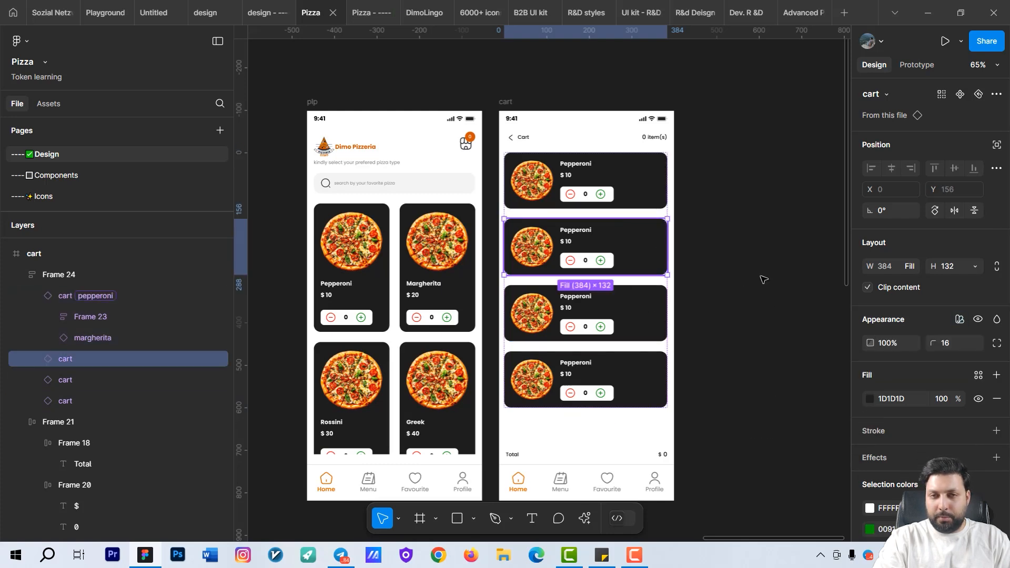
left_click(961, 320)
mouse_move(944, 360)
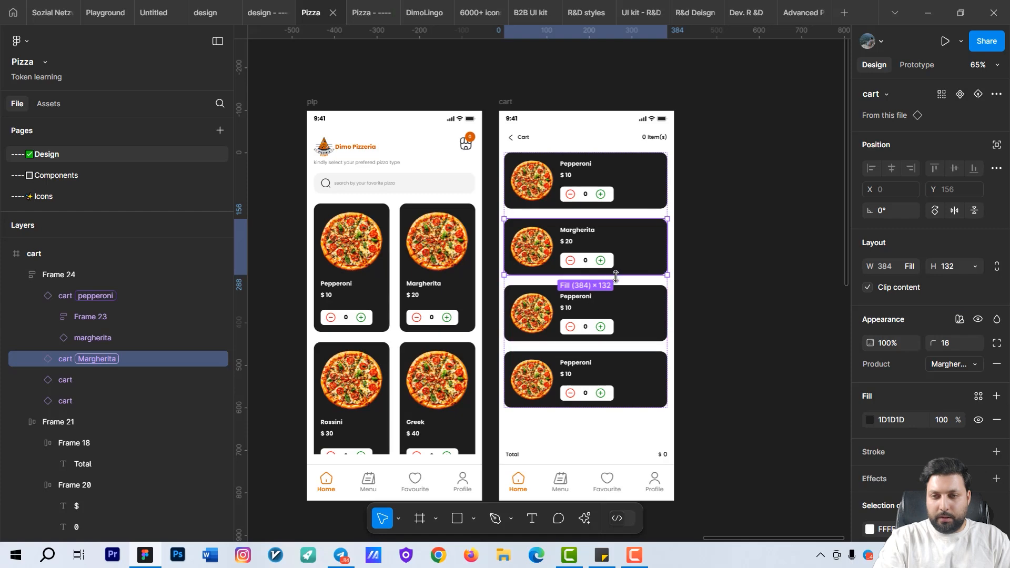
- Set the Product variable mode to Rossini on the third cart card and Greek on the fourth
left_click(640, 295)
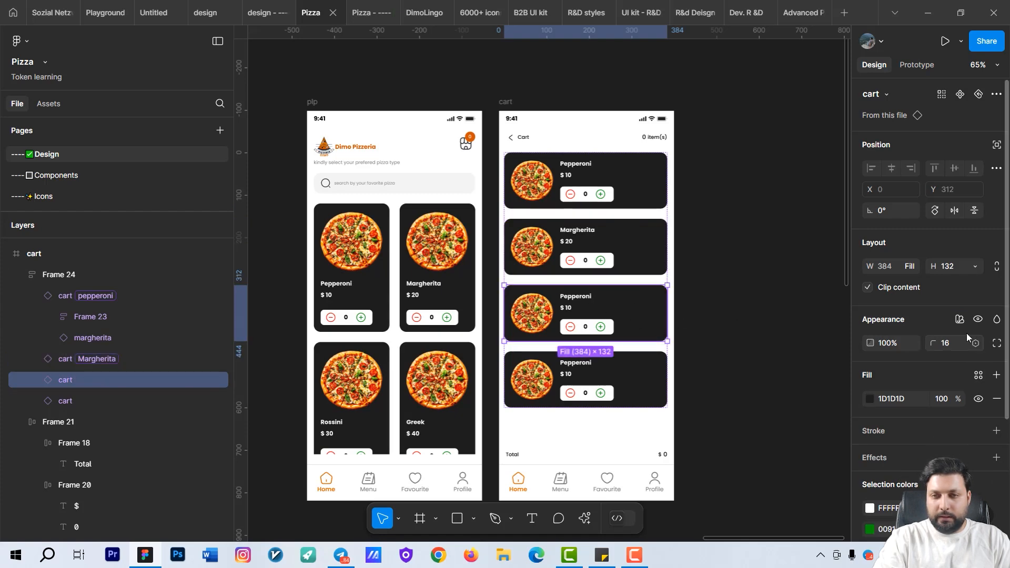
left_click(959, 320)
mouse_move(937, 359)
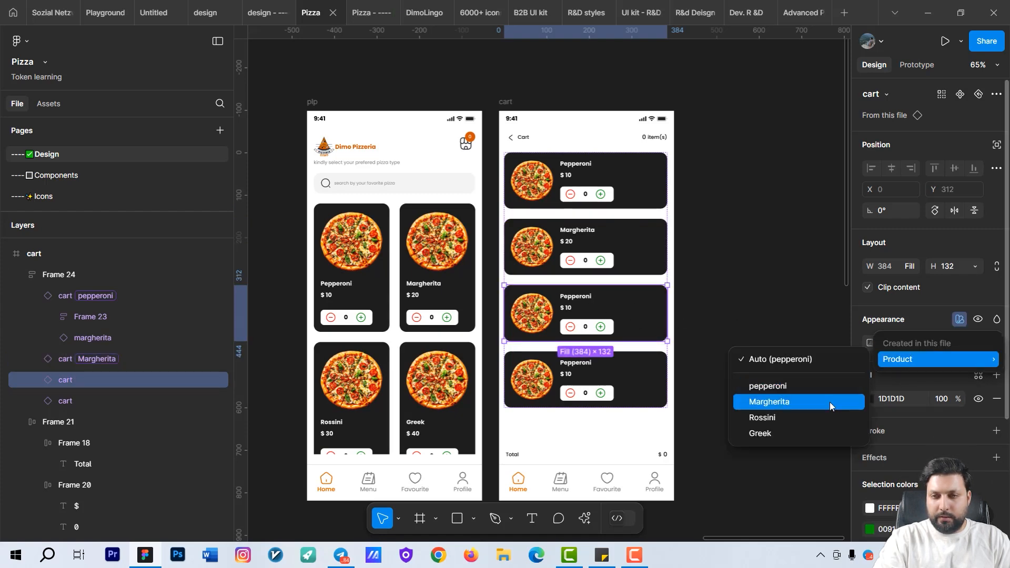
left_click(816, 419)
key("Tab")
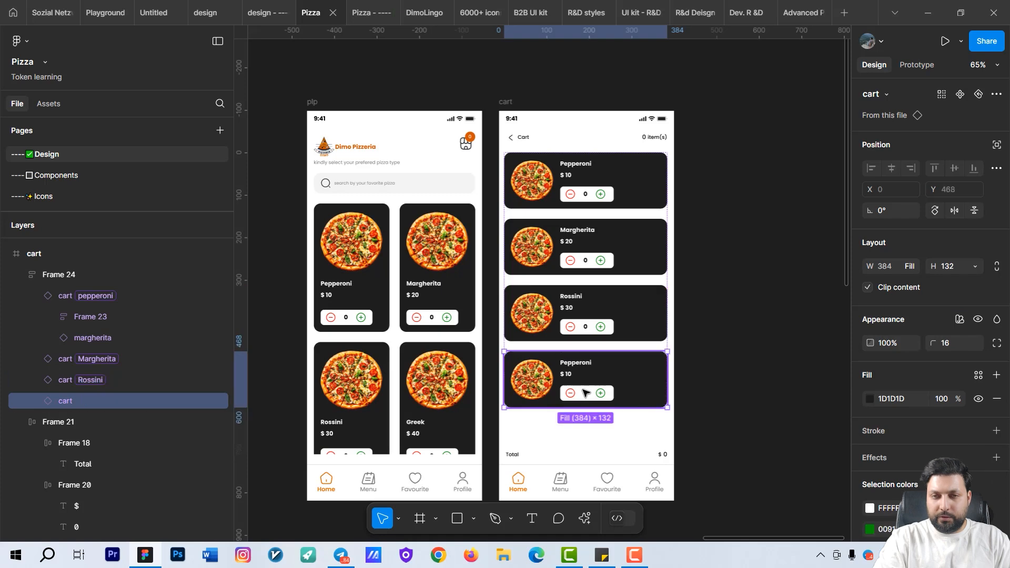
left_click(959, 319)
mouse_move(941, 359)
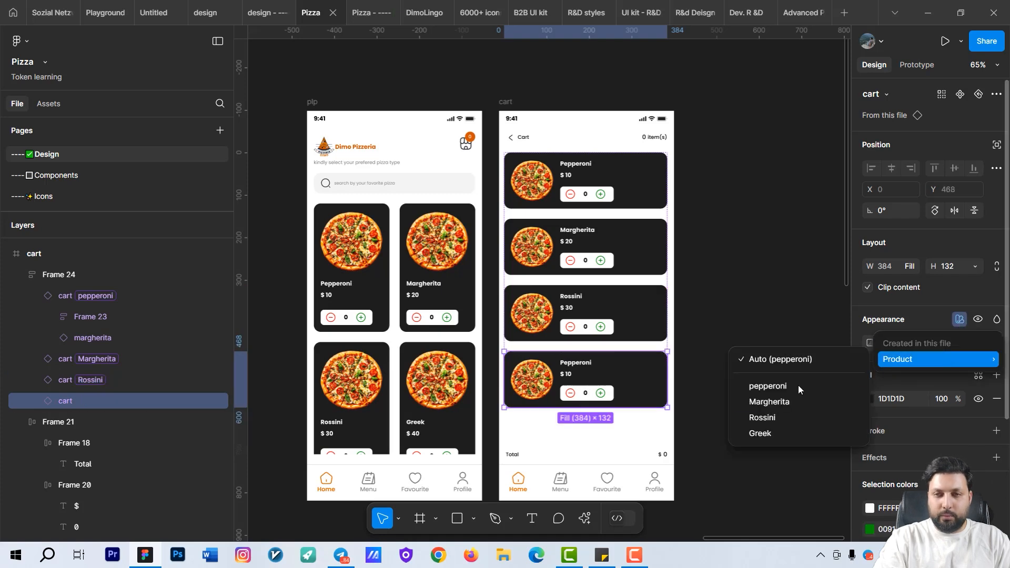
left_click(769, 433)
- Capitalize the pepperoni mode name as Pepperoni in the Product variable collection, and close the variables
left_click(763, 254)
left_click(996, 148)
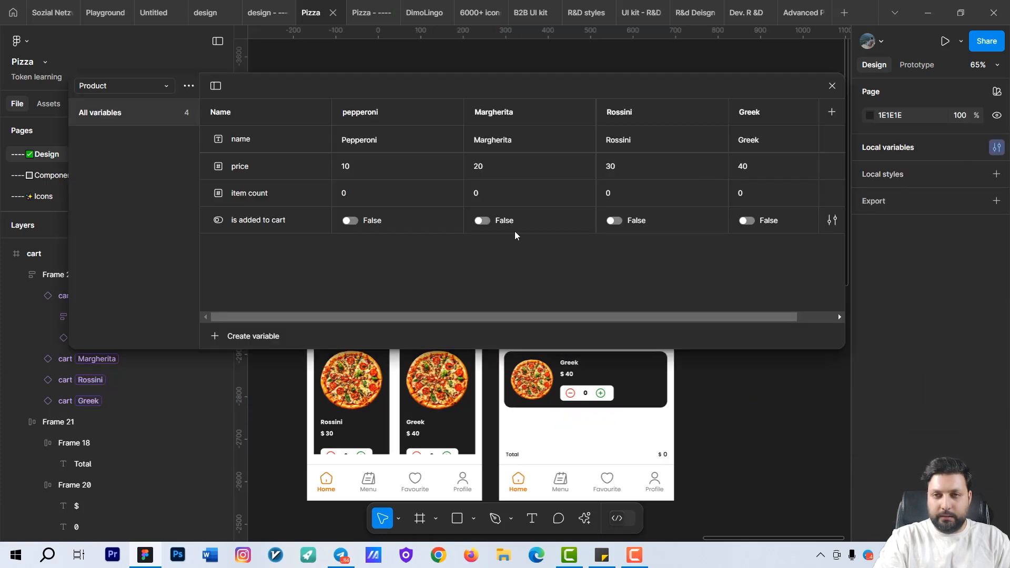
double_click(356, 117)
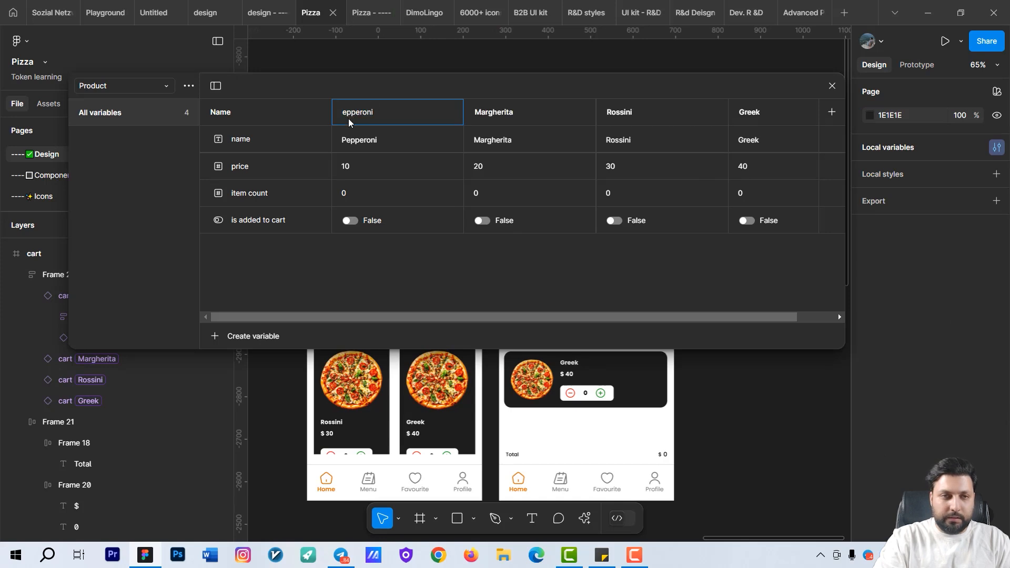
type("P")
key("Return")
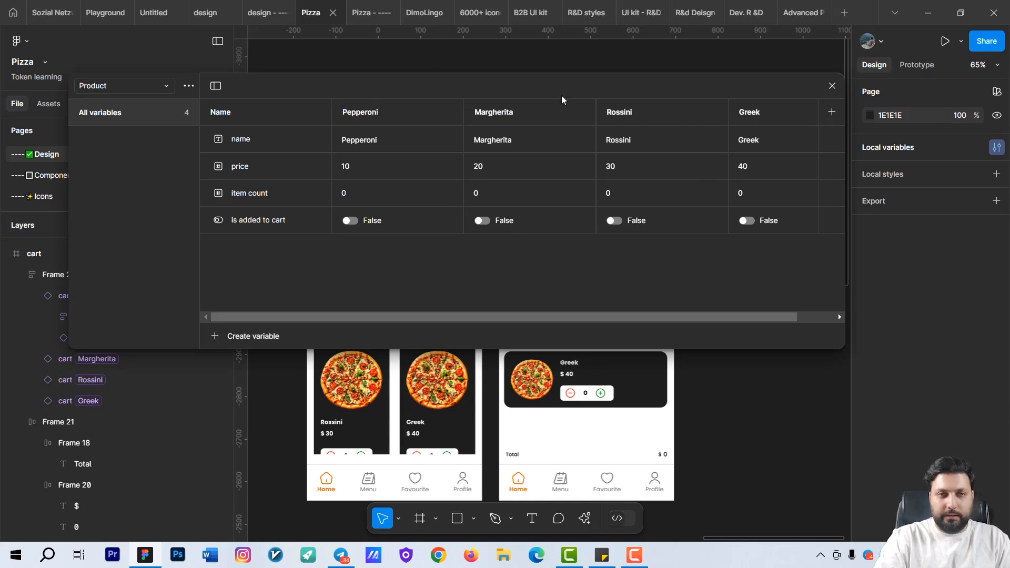
left_click(832, 85)
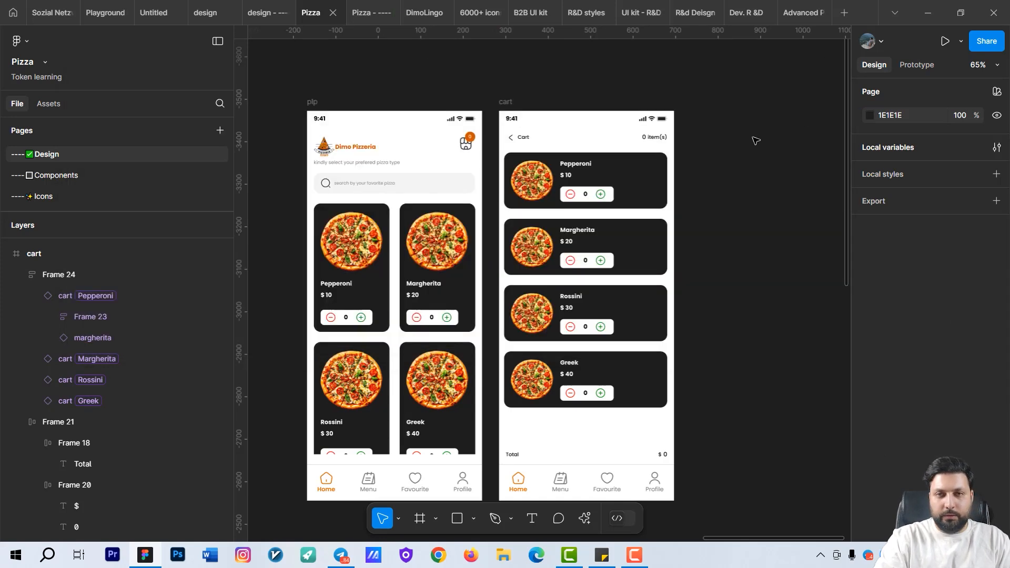
- Check the Product mode options of the first cart card, keeping Pepperoni selected
double_click(622, 172)
left_click(950, 364)
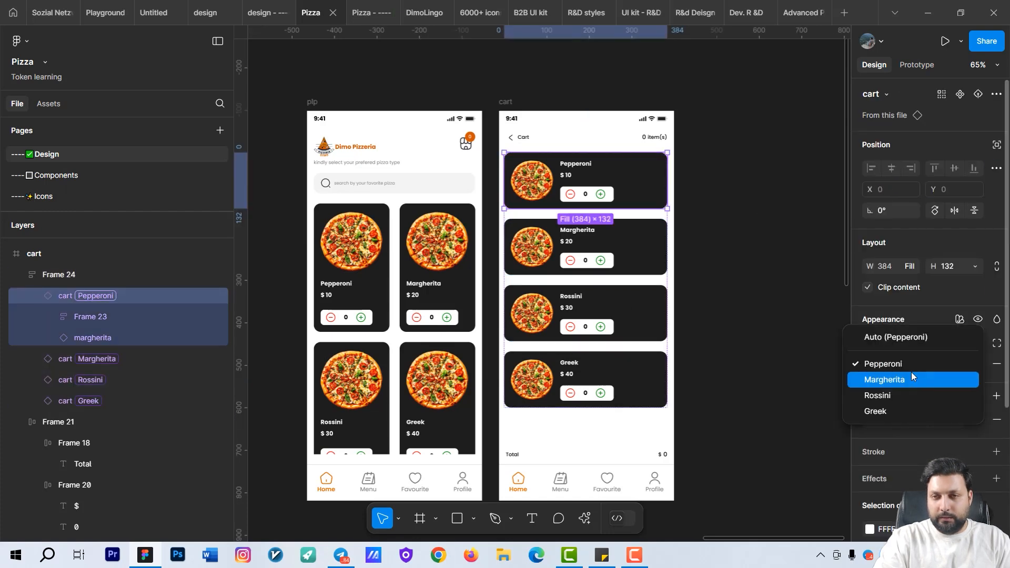
left_click(908, 365)
left_click(722, 336)
- Center the auto layout frame of cart cards horizontally on the cart screen
scroll(723, 337, "down", 1)
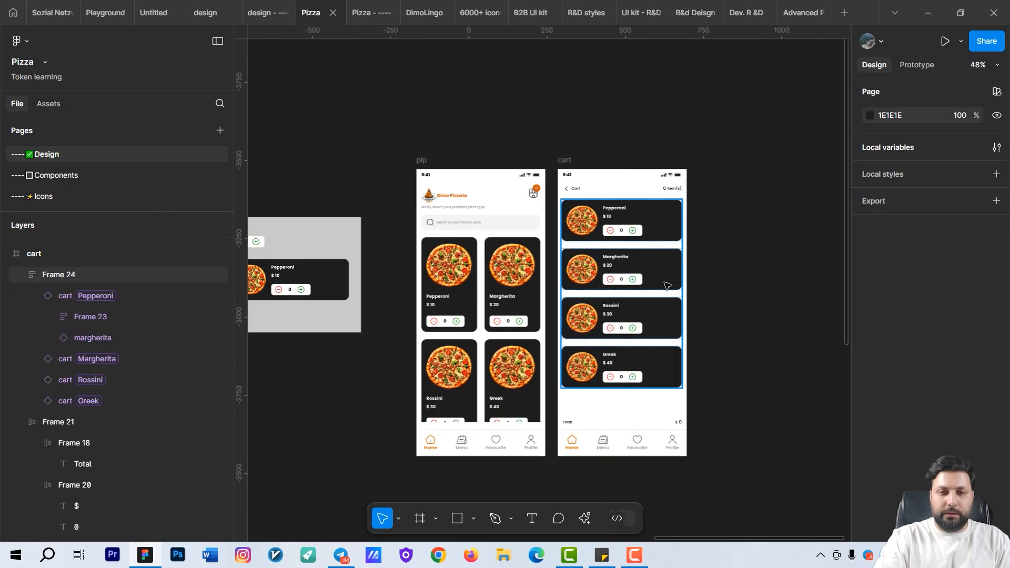
scroll(667, 285, "up", 1)
left_click(667, 285)
key("alt")
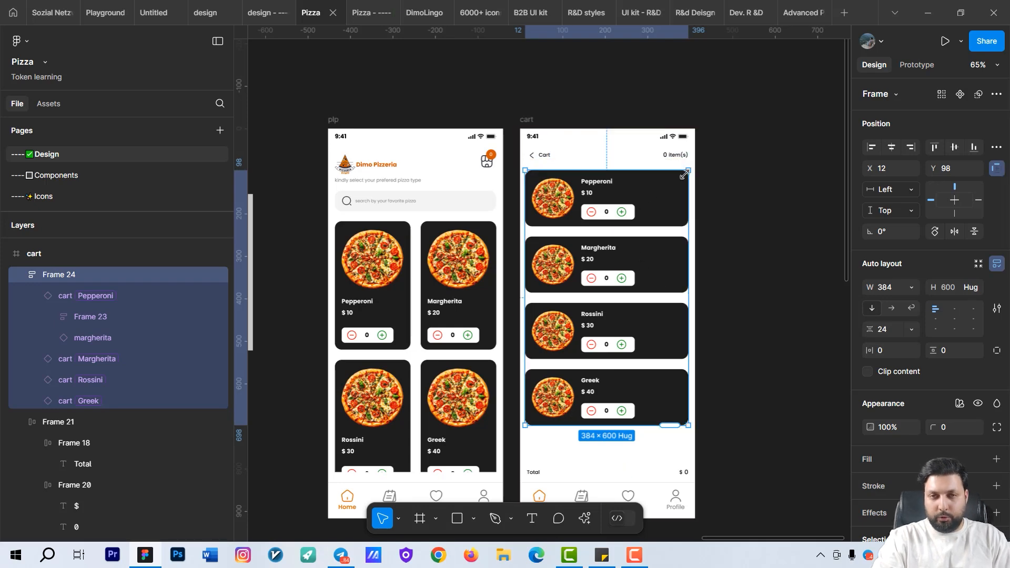
left_click(892, 147)
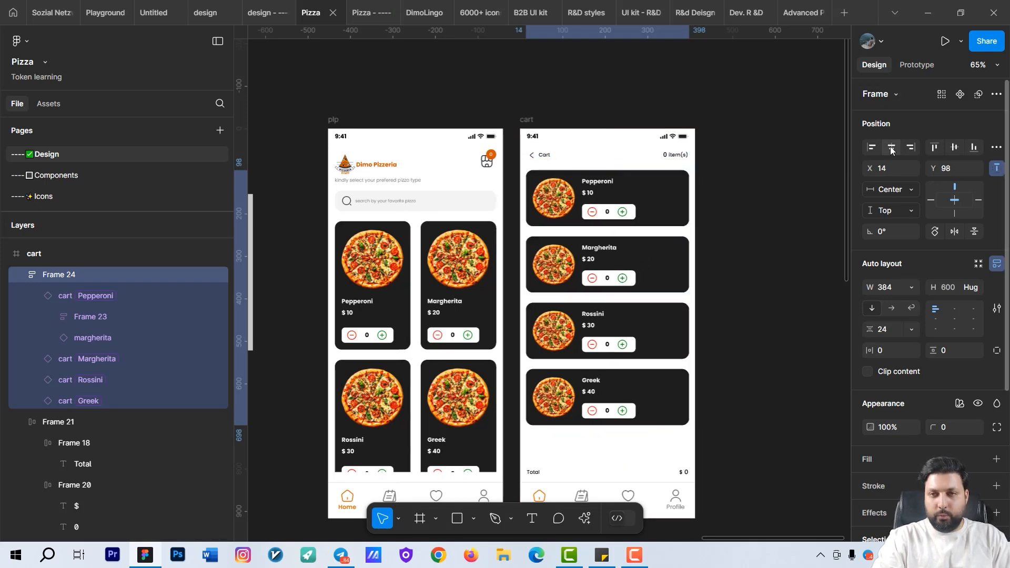
- Bind the visibility of the main cart component in Frame 15 to the "is added to cart" variable
left_click_drag(771, 376, 812, 305)
scroll(800, 315, "down", 3)
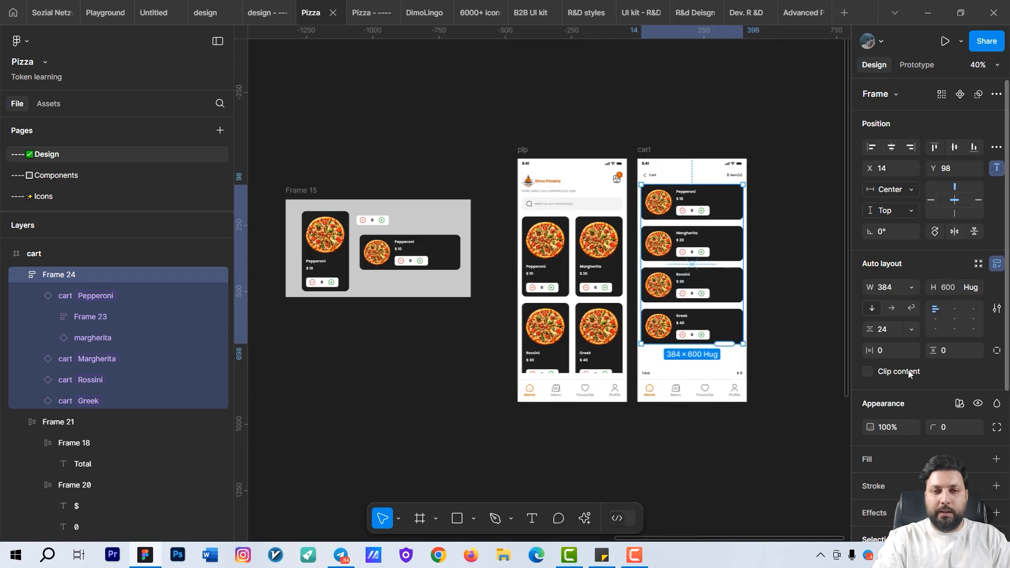
left_click(409, 264)
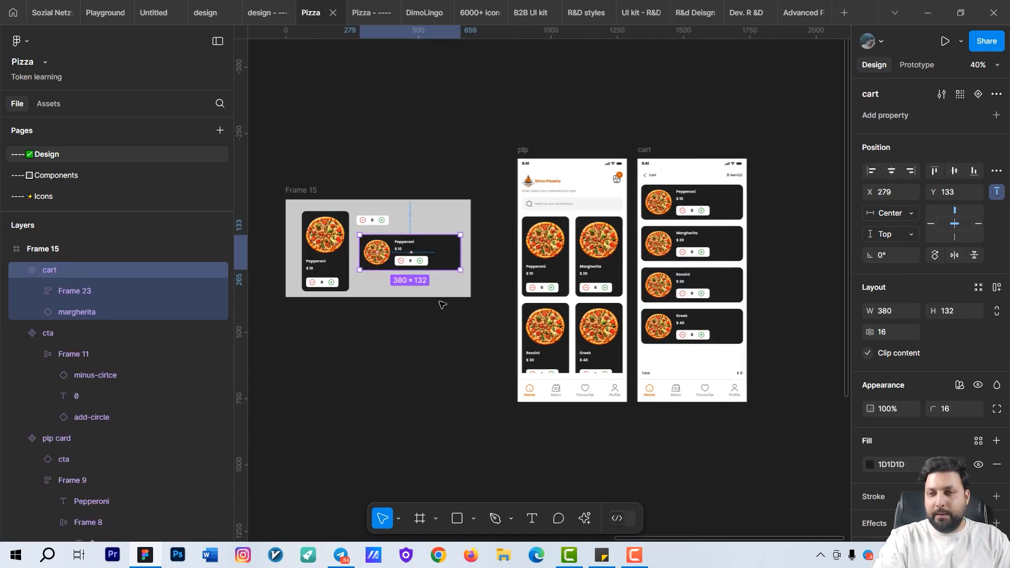
scroll(441, 304, "up", 5)
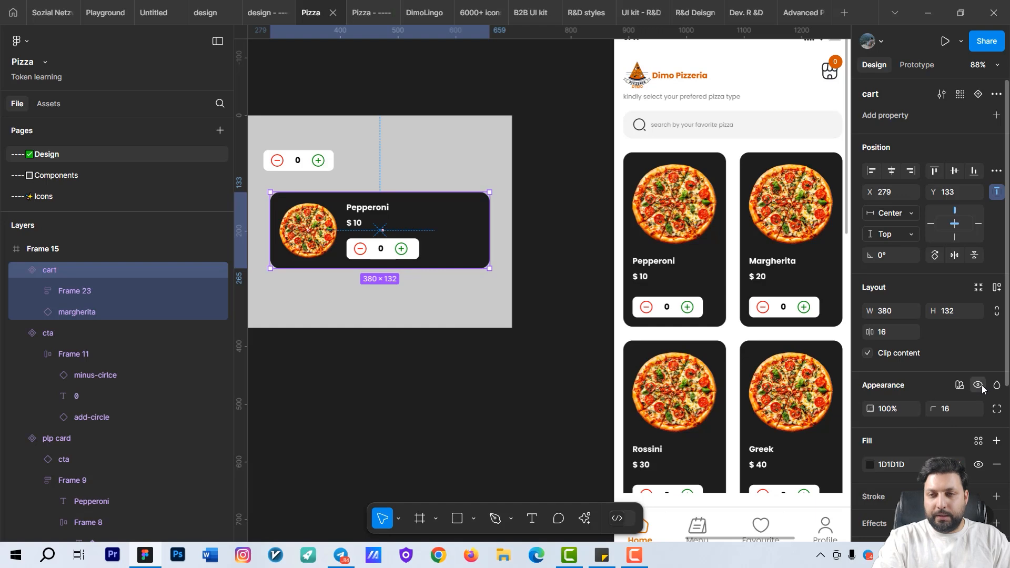
left_click(979, 386)
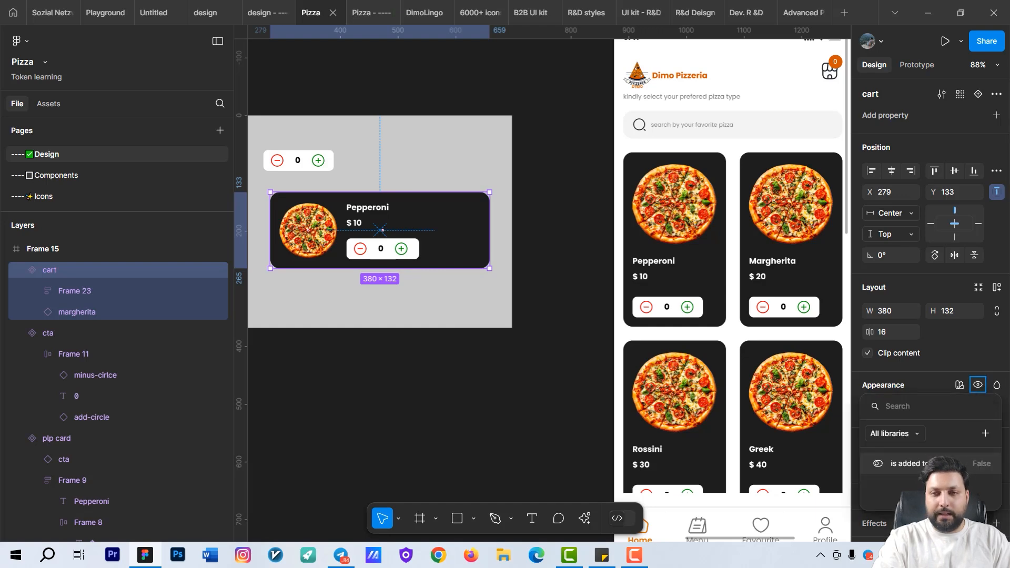
left_click(902, 464)
scroll(447, 415, "down", 5)
scroll(396, 363, "up", 3)
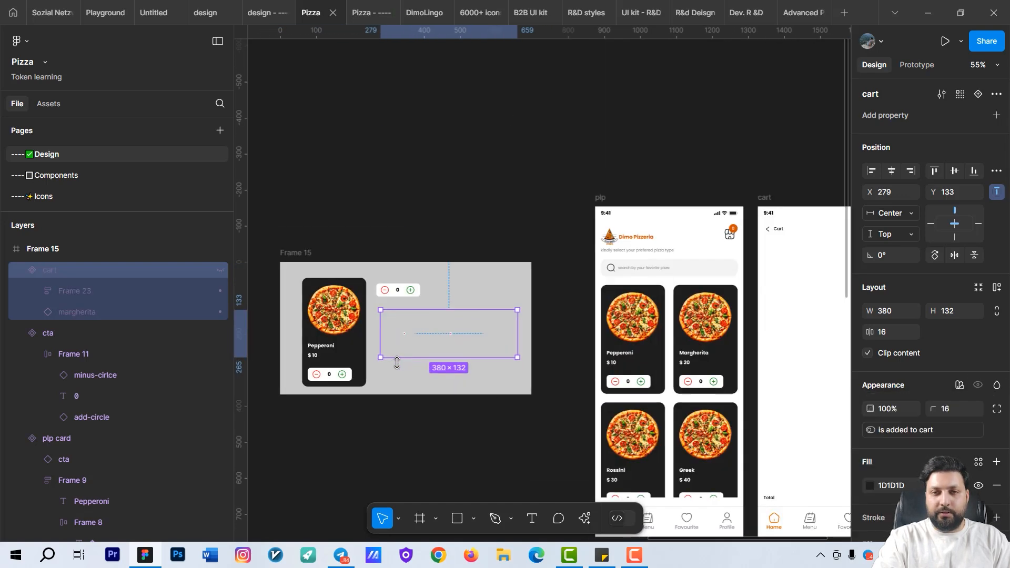
scroll(499, 359, "right", 5)
scroll(500, 359, "down", 2)
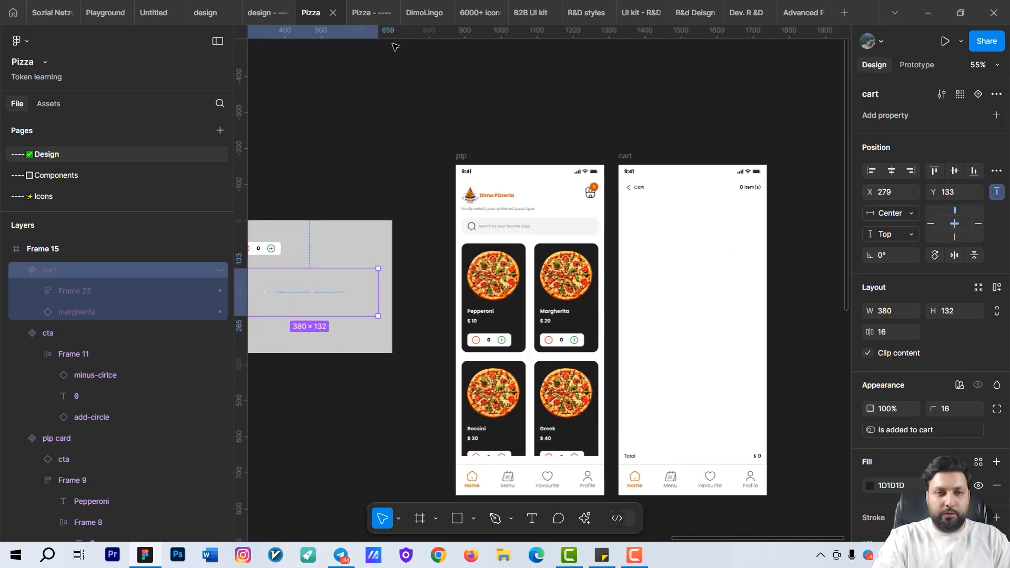
- Switch to the prototype preview, add four Margherita and two Pepperoni pizzas from the product list, and open the cart
left_click(371, 12)
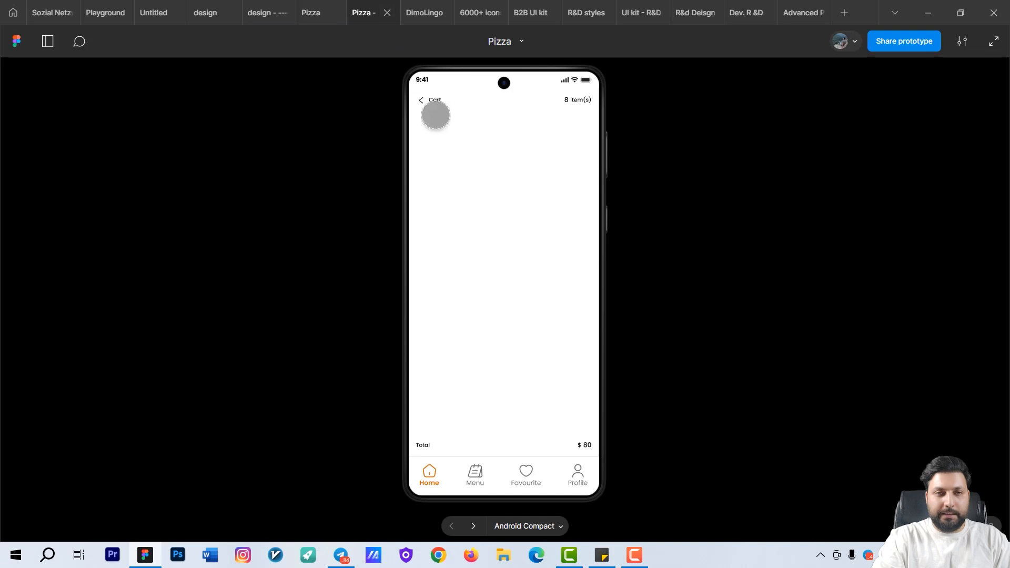
left_click(424, 100)
left_click(562, 296)
left_click(563, 296)
left_click(563, 296)
left_click(563, 296)
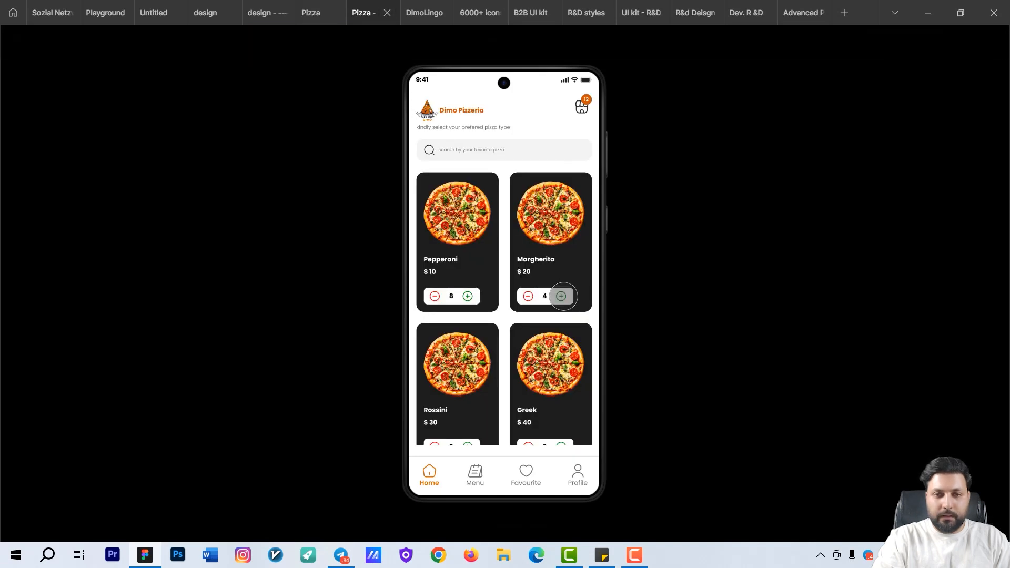
left_click(467, 296)
left_click(466, 296)
left_click(579, 109)
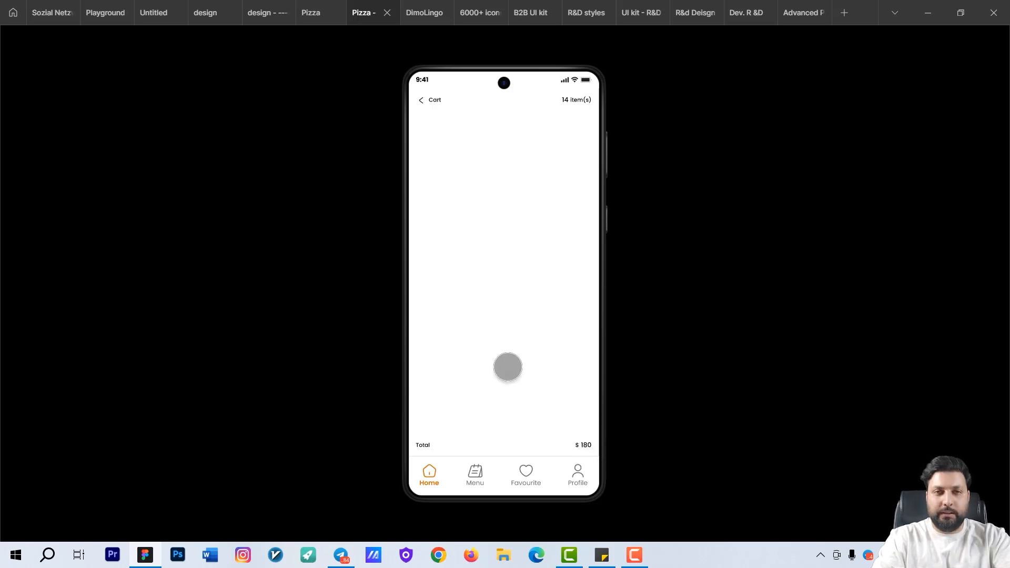
- Return to the Pizza design file and open the tap interaction of the add-circle icon in Frame 15's cta component
left_click(307, 16)
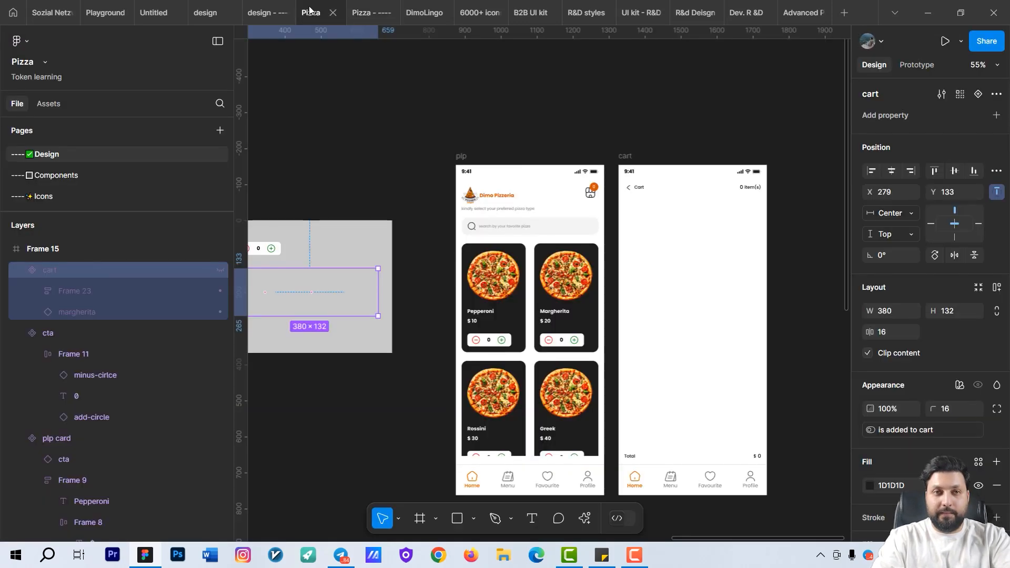
scroll(500, 348, "down", 2)
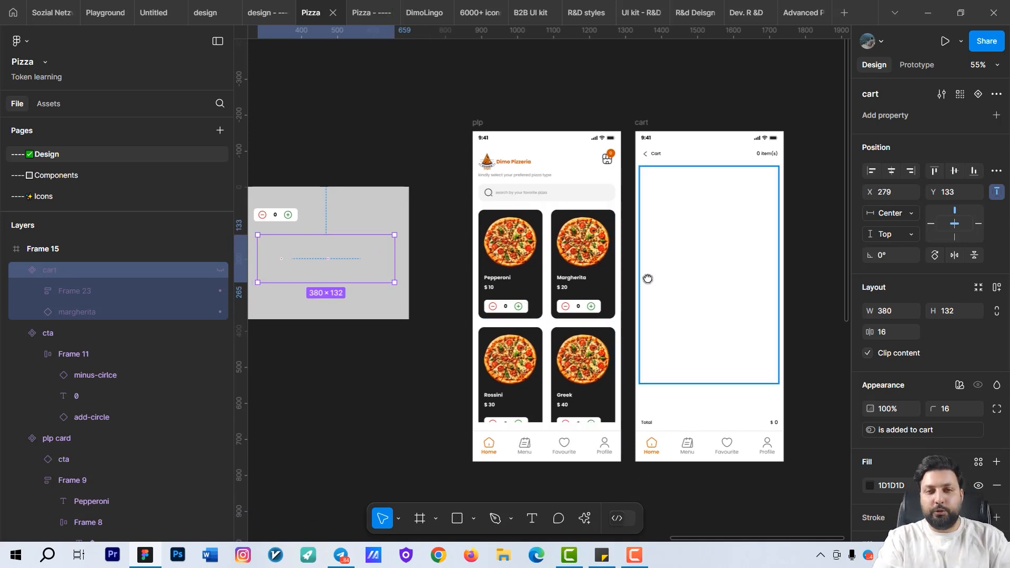
scroll(680, 207, "right", 2)
scroll(665, 234, "up", 5)
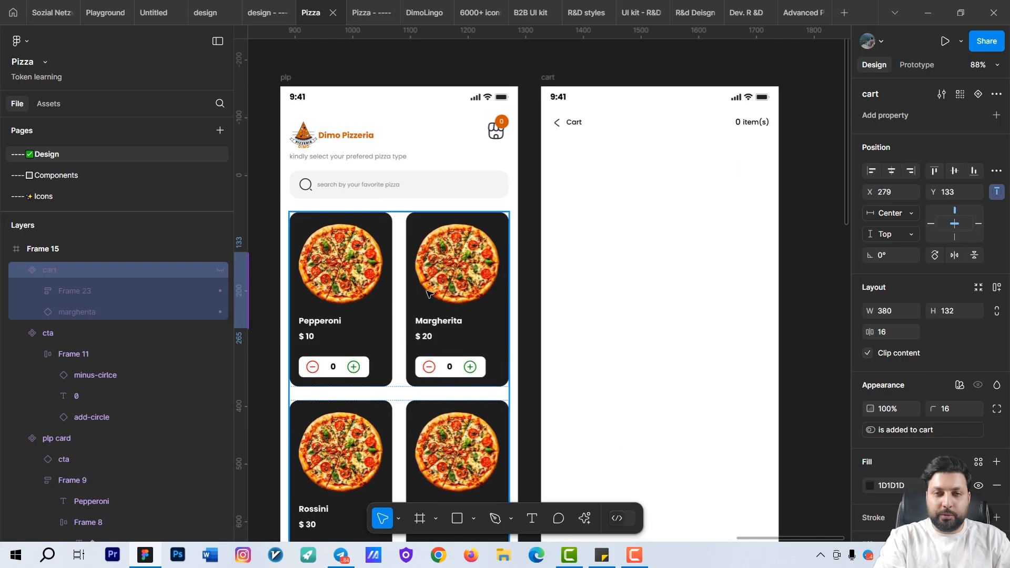
scroll(455, 330, "left", 2)
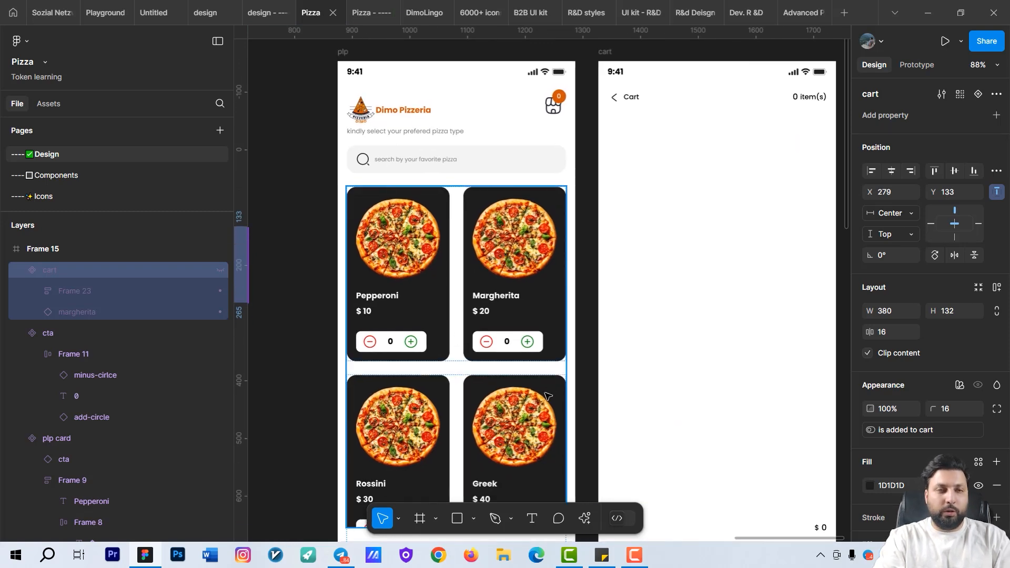
left_click_drag(336, 328, 566, 333)
scroll(566, 332, "down", 2)
left_click_drag(259, 337, 421, 335)
scroll(419, 334, "up", 2)
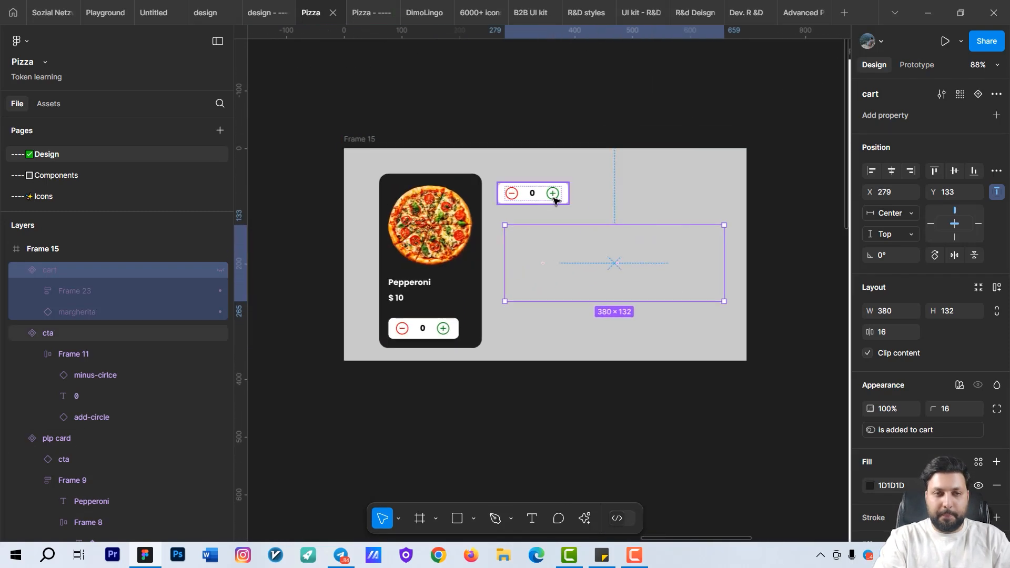
scroll(554, 199, "up", 5)
double_click(553, 193)
left_click(552, 193)
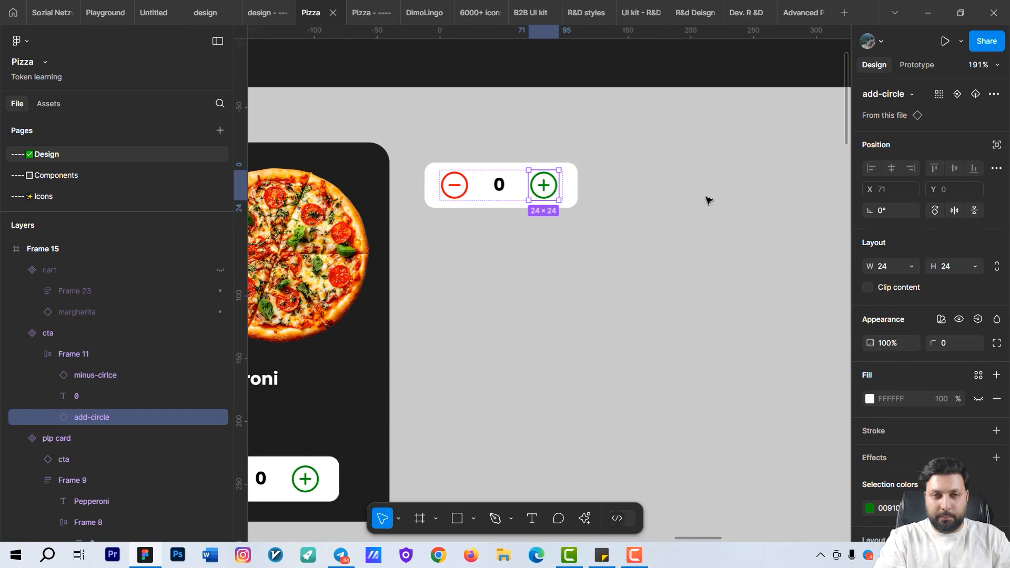
left_click(916, 64)
left_click(573, 181)
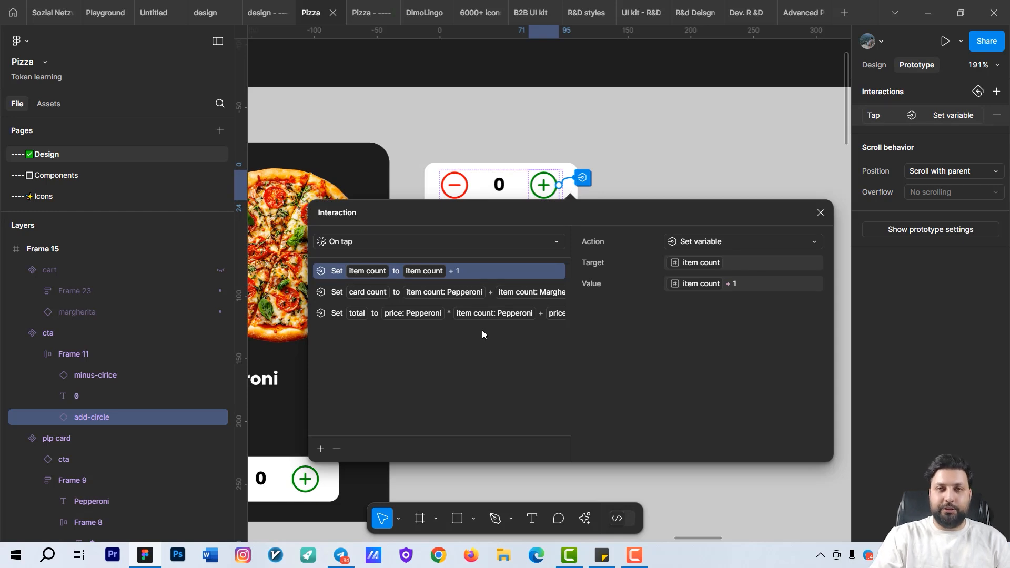
- Add a conditional action to the add-circle tap interaction with the condition item count > 0
left_click(321, 449)
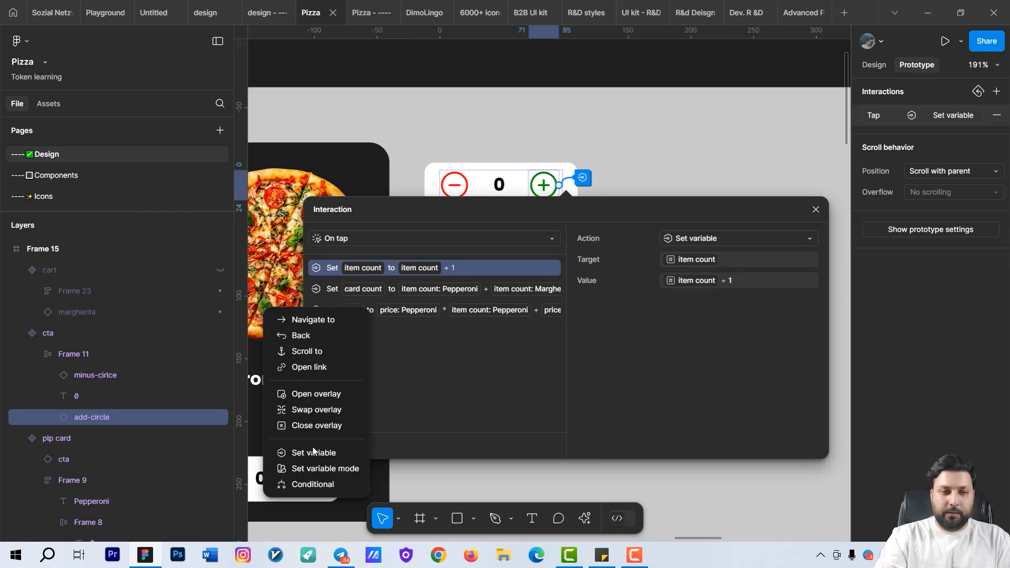
left_click(328, 484)
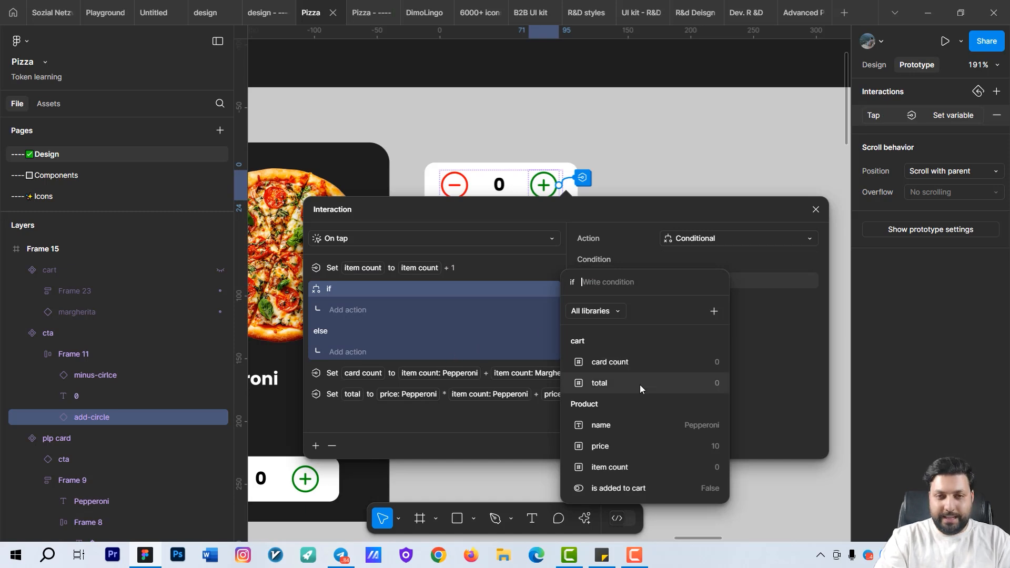
left_click(640, 467)
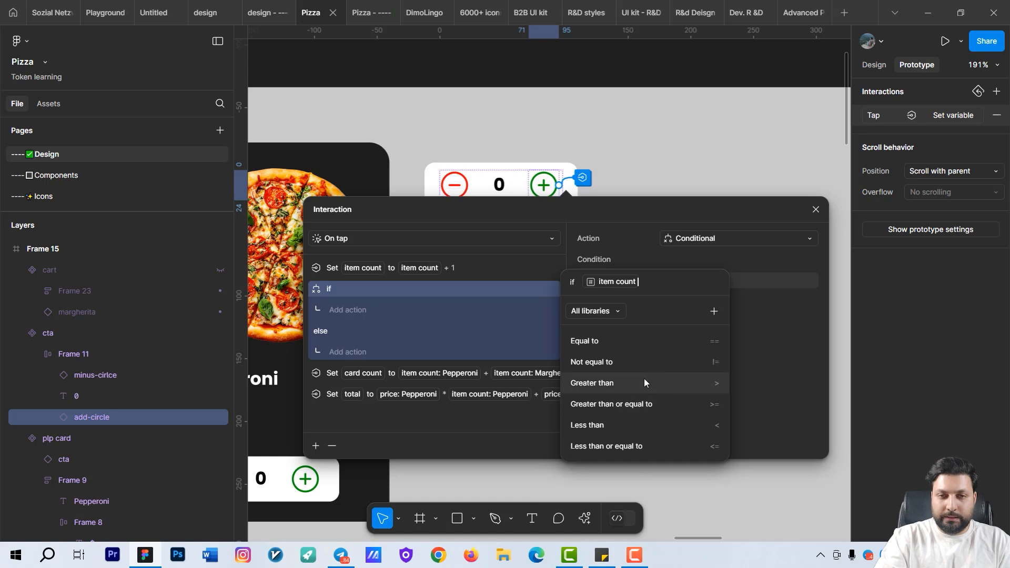
left_click(646, 377)
type("0")
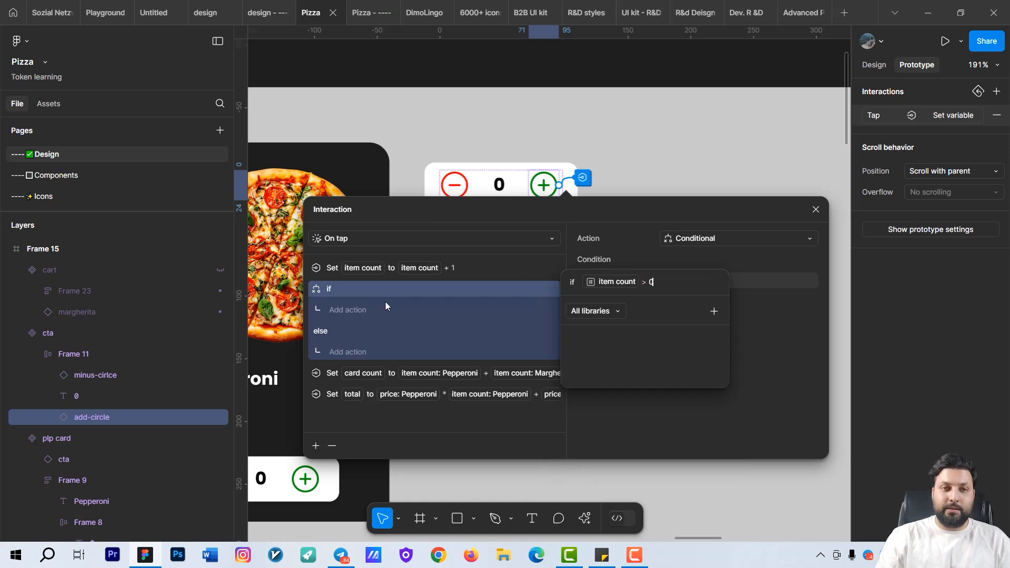
key("Return")
- Under the if branch, add a Set variable action that sets "is added to cart" to true
left_click(332, 313)
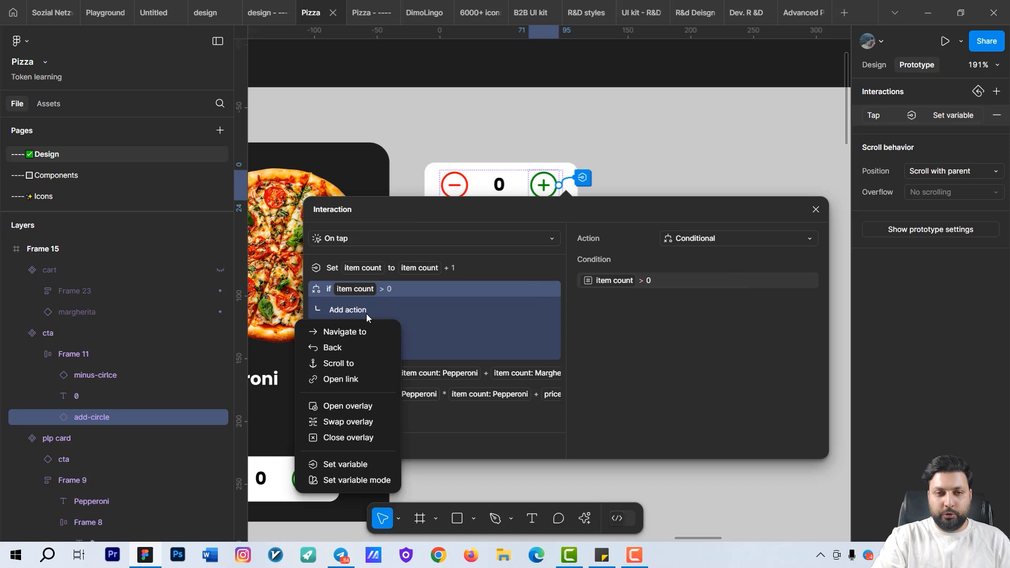
left_click(354, 463)
left_click(725, 470)
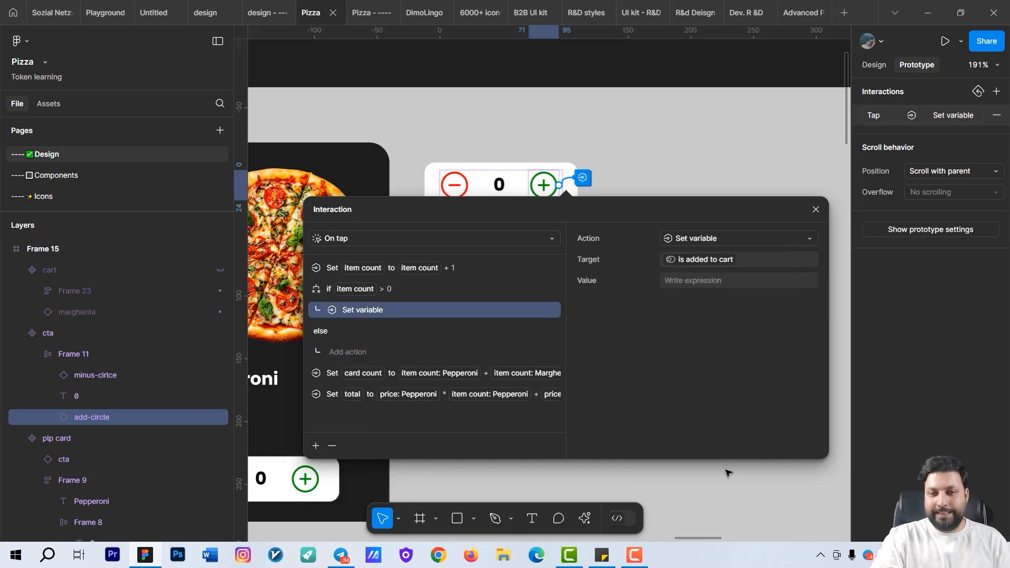
type("true")
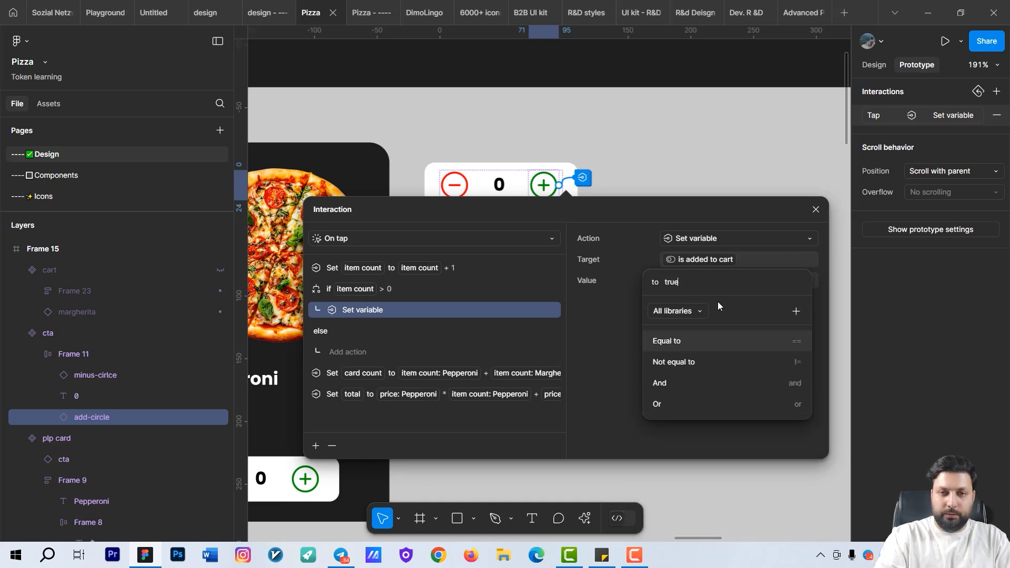
key("BackSpace")
key("BackSpace")
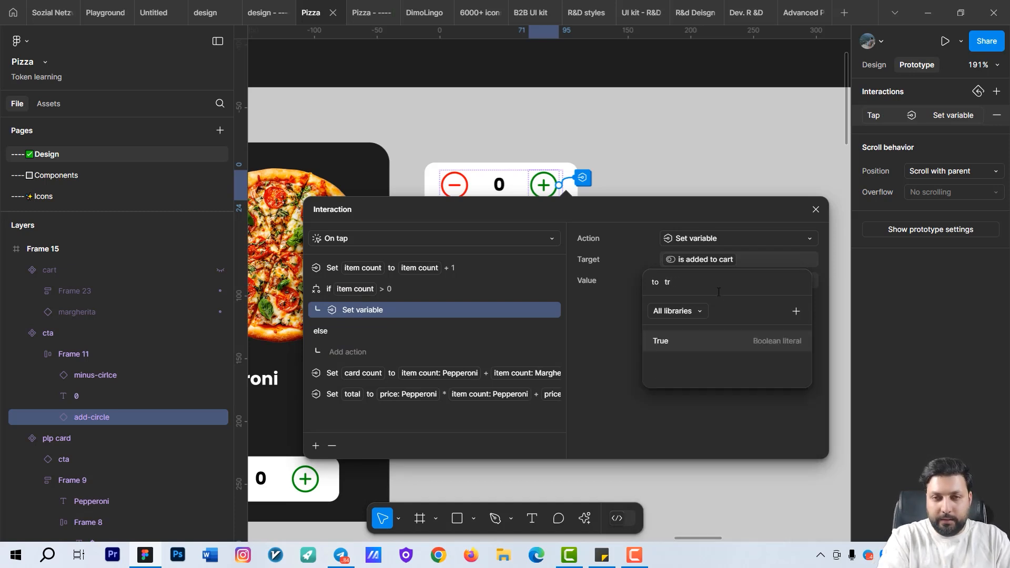
left_click(706, 342)
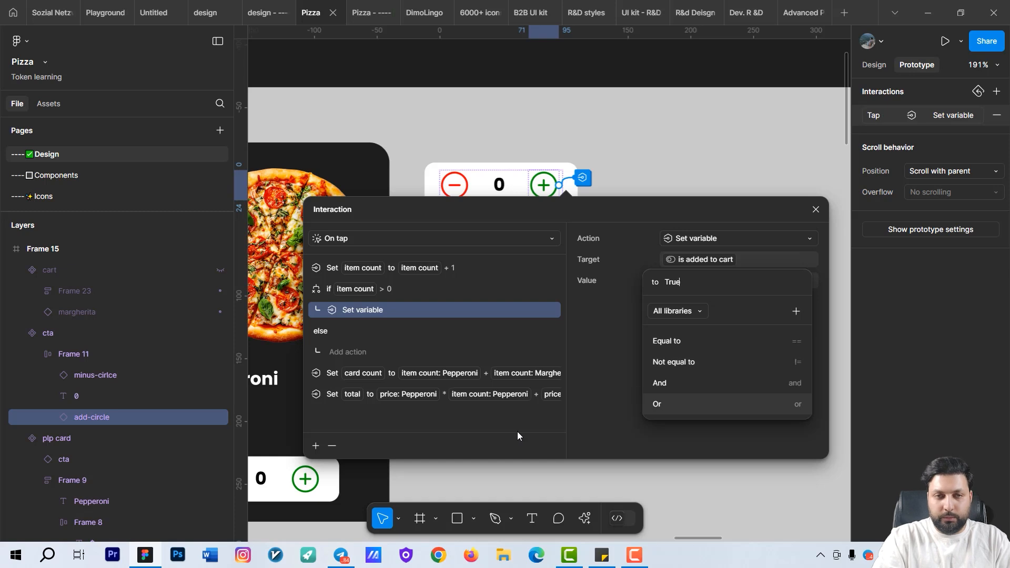
left_click(620, 422)
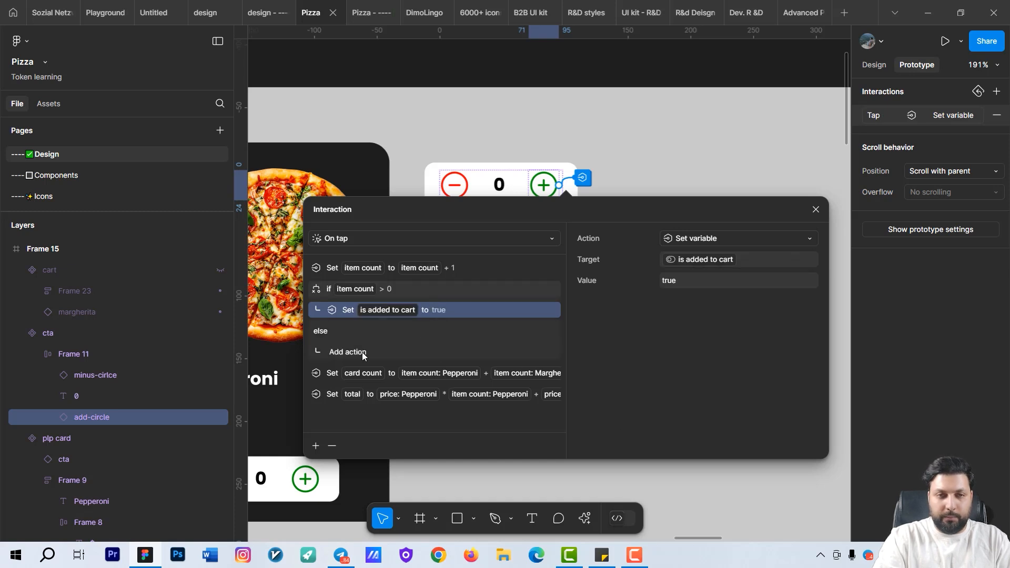
- Move the card count action above the item count conditional and close the interaction settings
left_click_drag(357, 373, 348, 280)
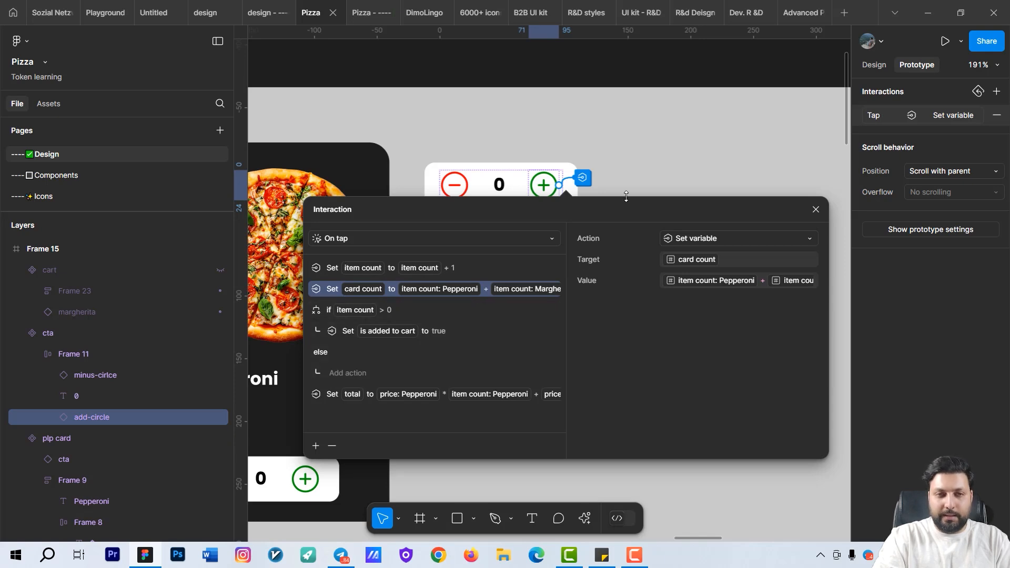
left_click(667, 153)
scroll(599, 180, "down", 5)
- Switch to the prototype preview, go back to the product list and reopen the cart
left_click(369, 13)
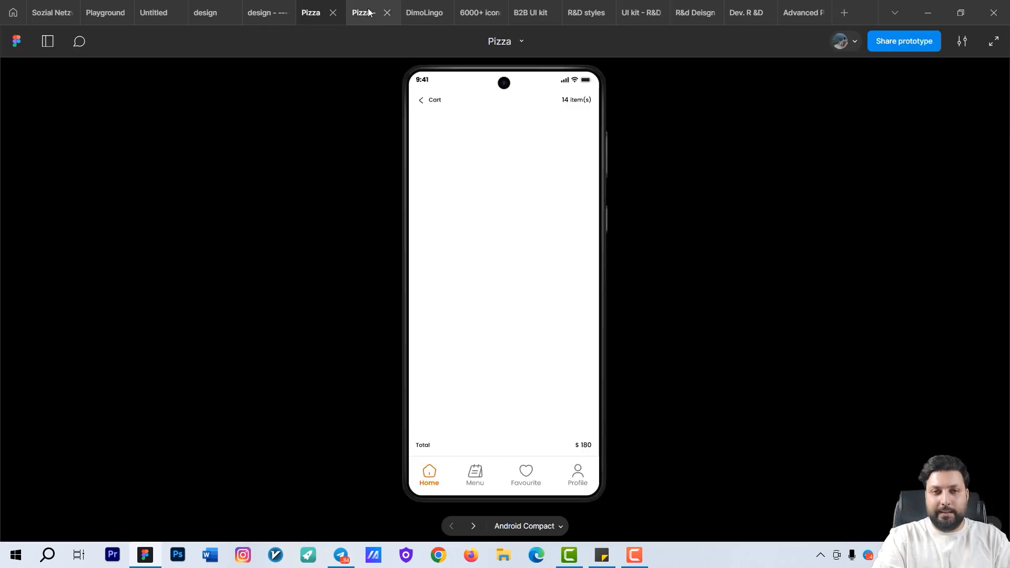
left_click(419, 100)
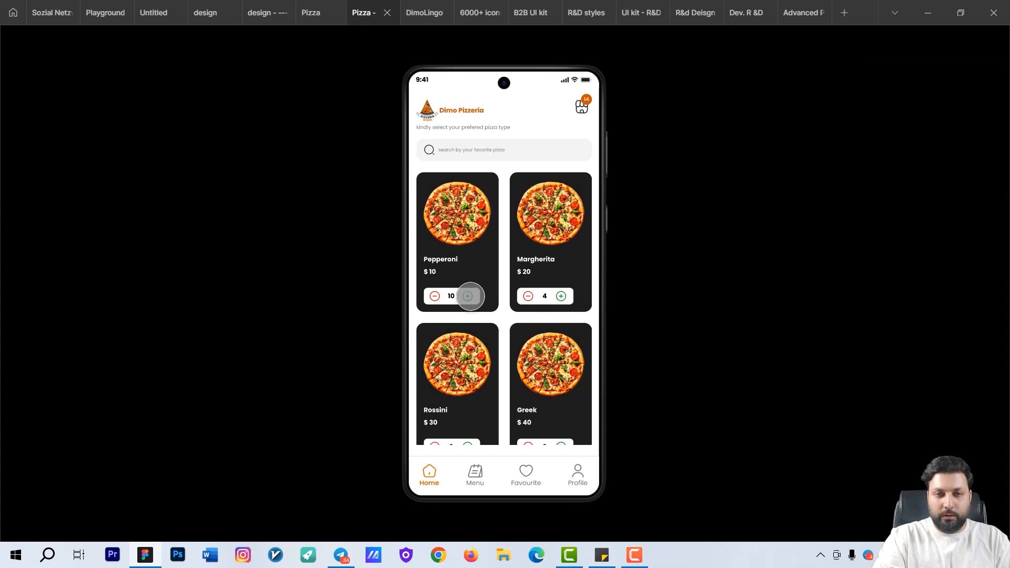
scroll(469, 297, "down", 1)
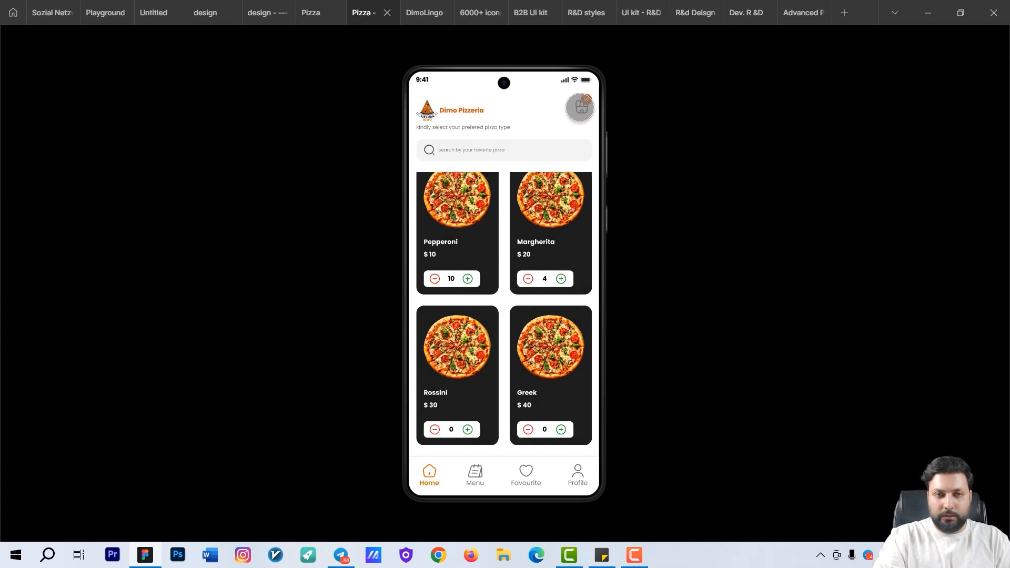
left_click(580, 108)
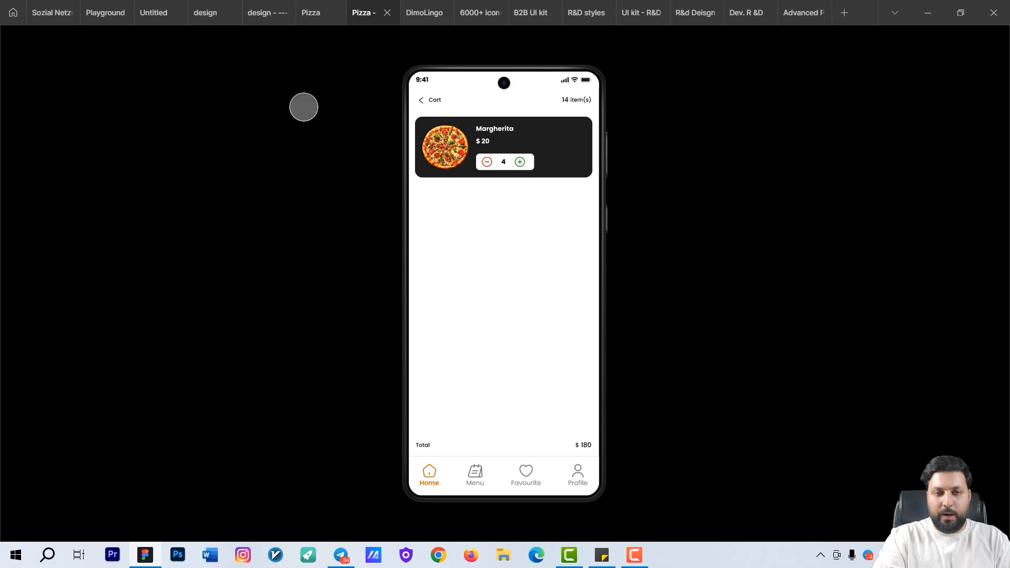
left_click(310, 13)
left_click_drag(661, 280, 366, 299)
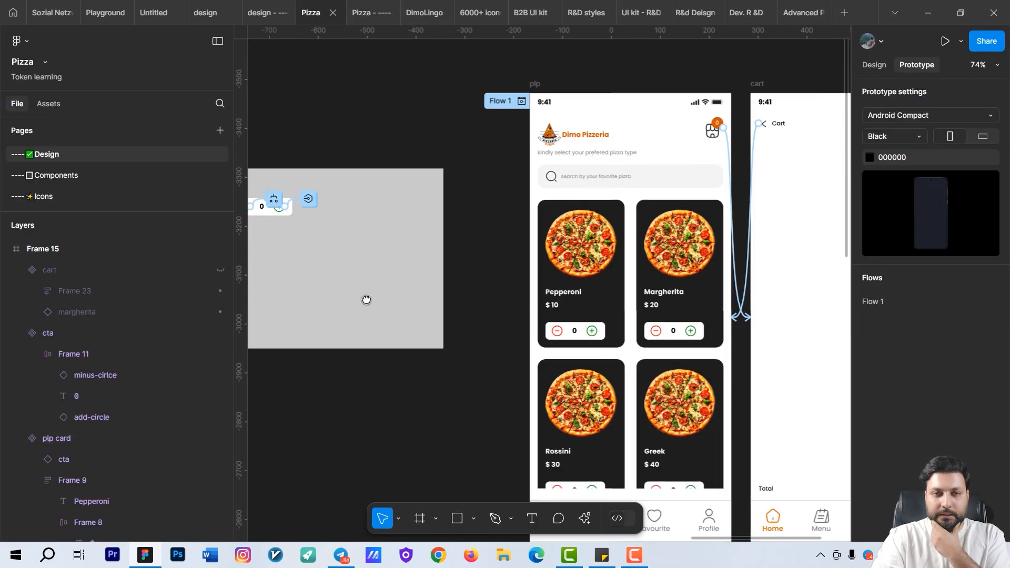
- In the prototype preview, return to the product list, add two more Pepperoni pizzas and open the cart
left_click(368, 13)
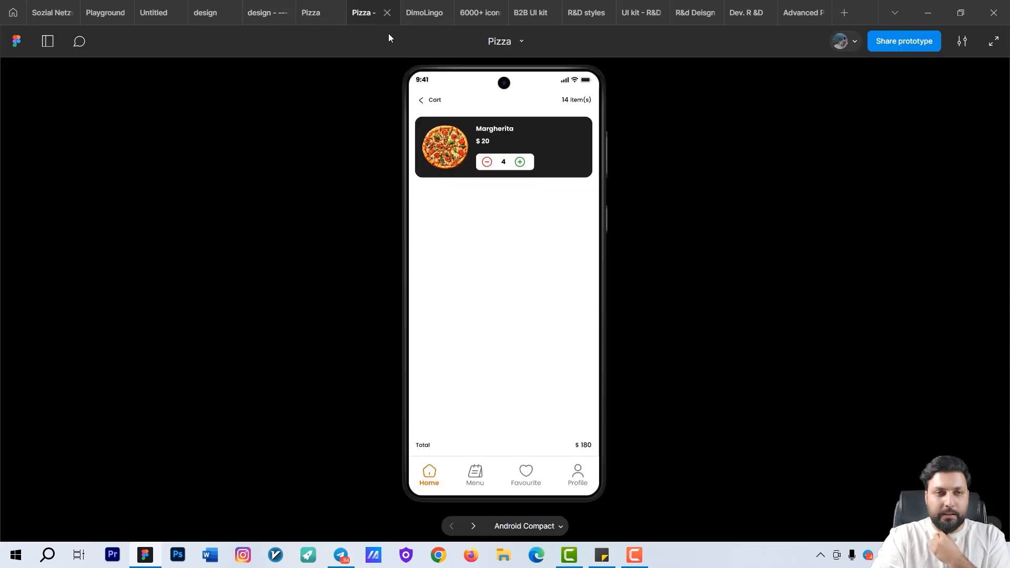
left_click(427, 99)
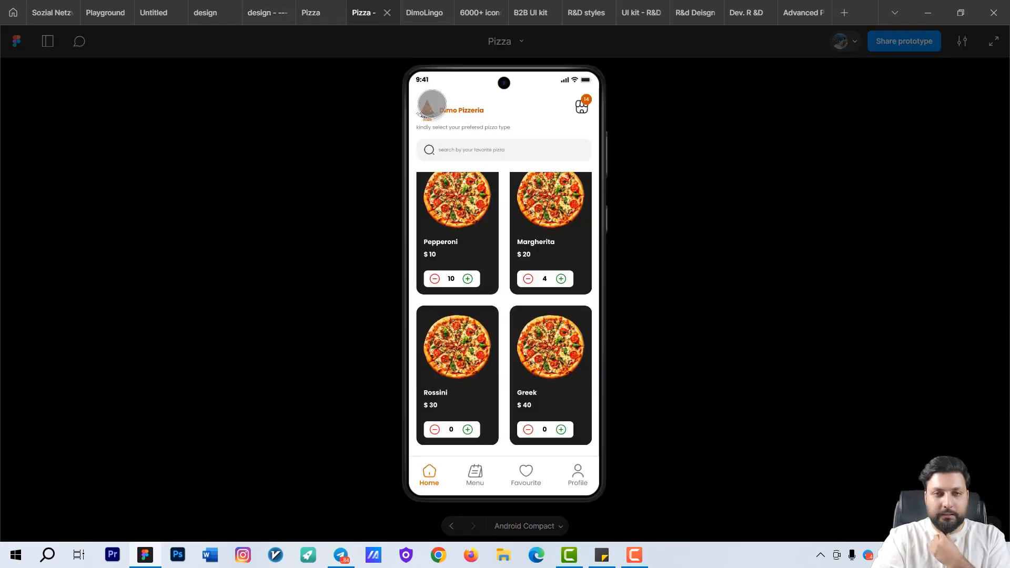
left_click(467, 279)
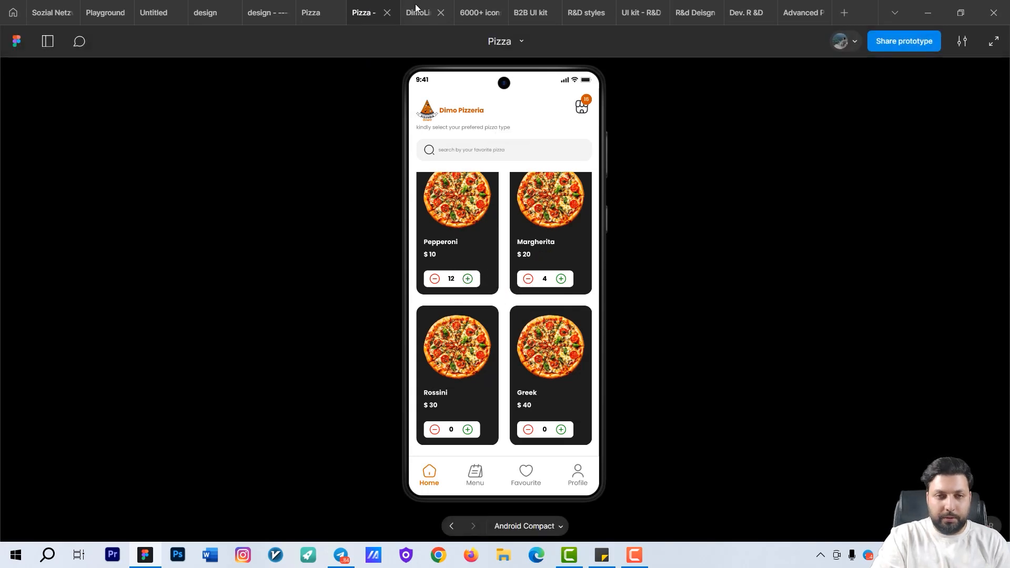
mouse_move(332, 9)
left_click(581, 105)
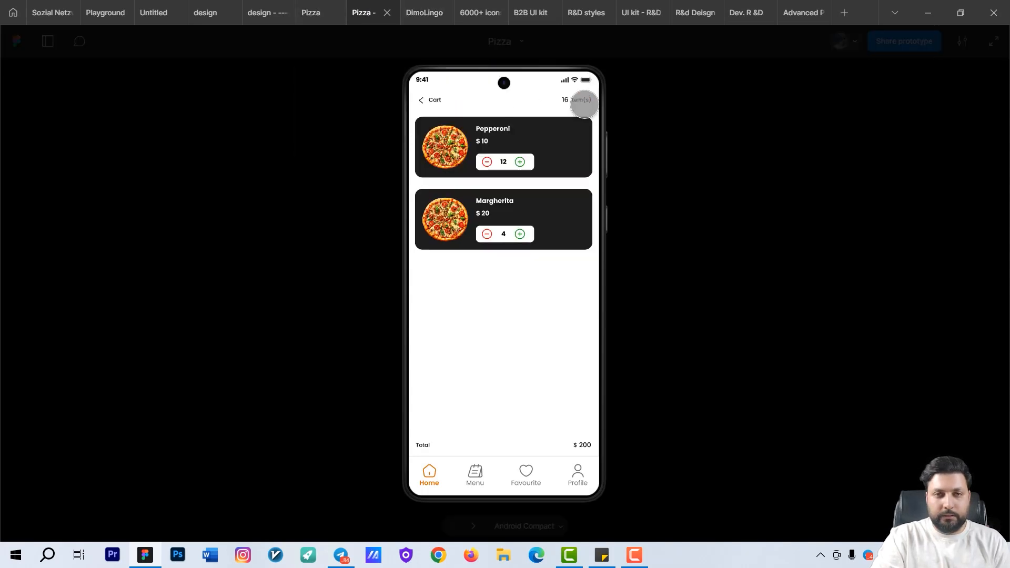
left_click(310, 14)
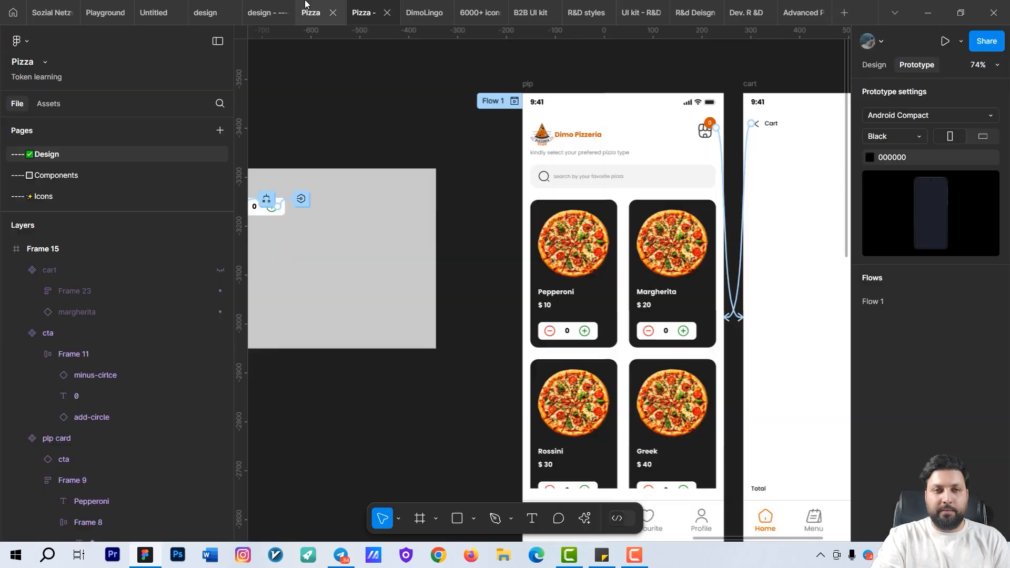
scroll(518, 303, "down", 5)
scroll(518, 303, "right", 3)
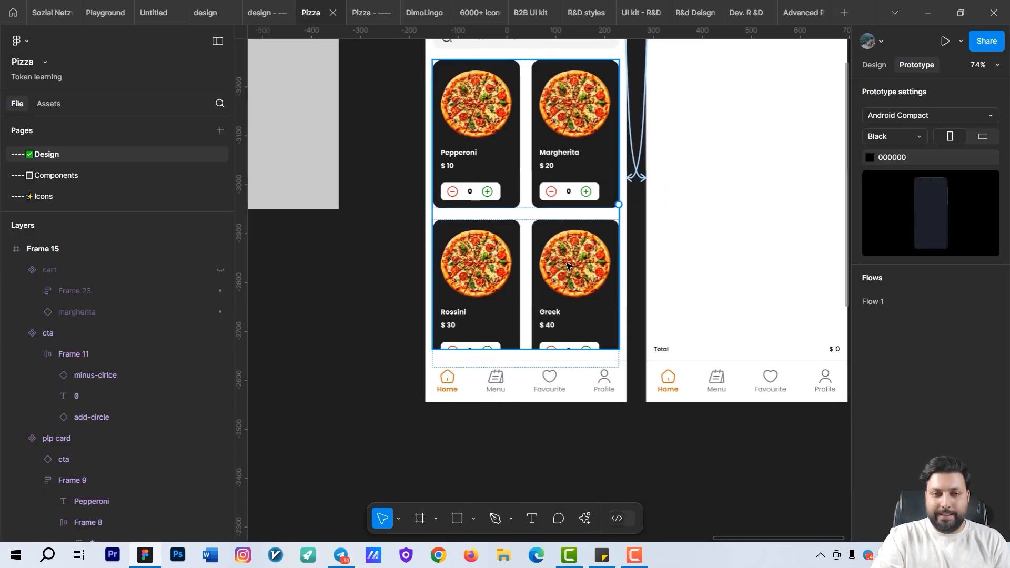
- In the prototype preview, go back to the product list, add one Rossini pizza and open the cart
left_click(359, 12)
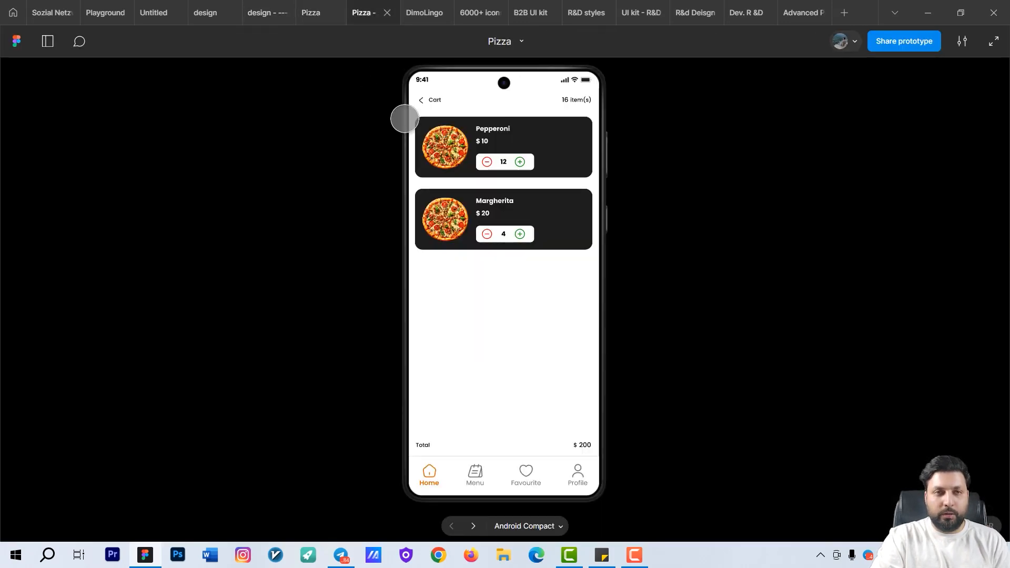
left_click(422, 100)
left_click(469, 430)
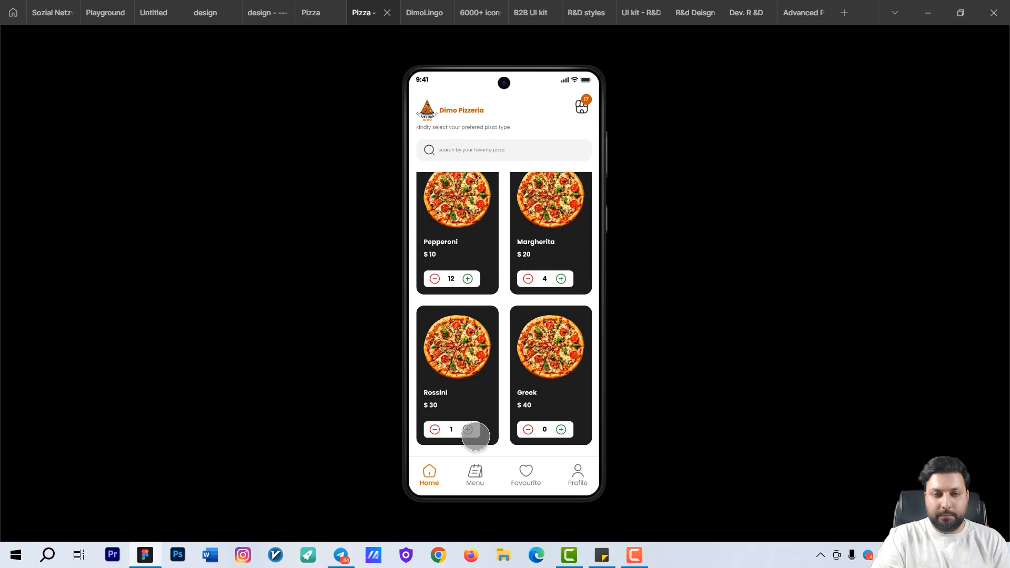
left_click(581, 106)
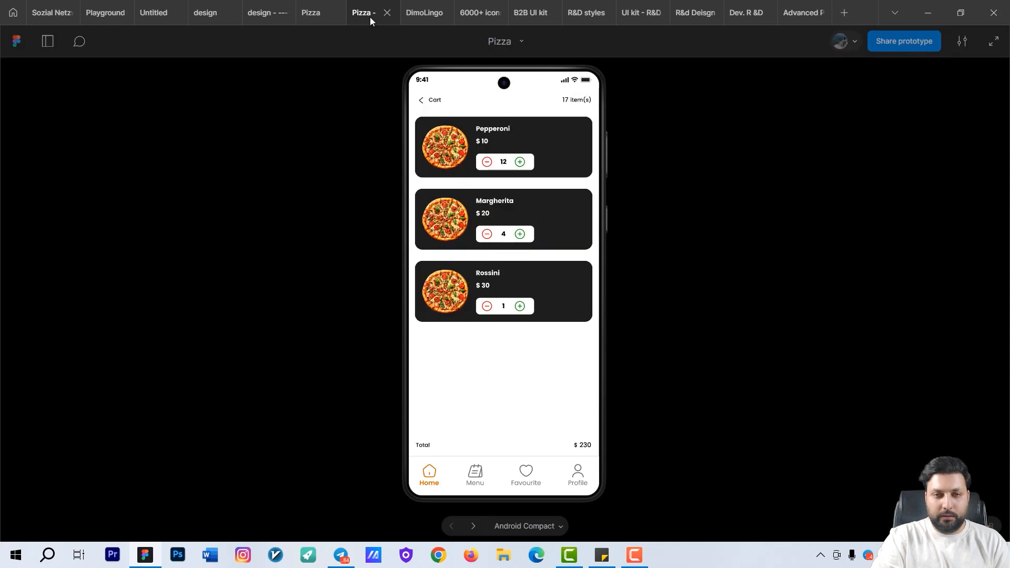
- Return from the previewed cart to the product list and add one Greek pizza
mouse_move(313, 13)
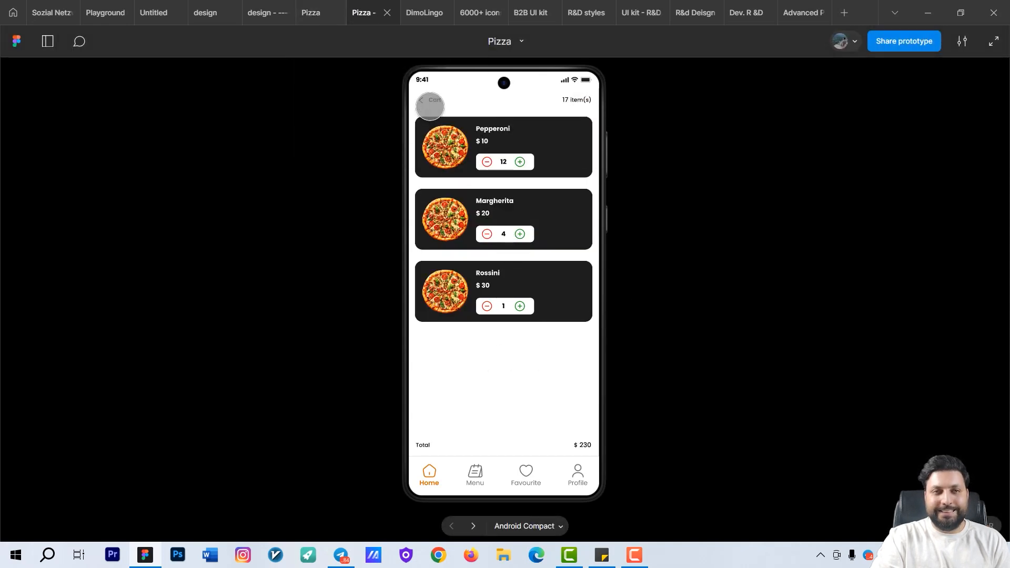
left_click(489, 221)
left_click(431, 99)
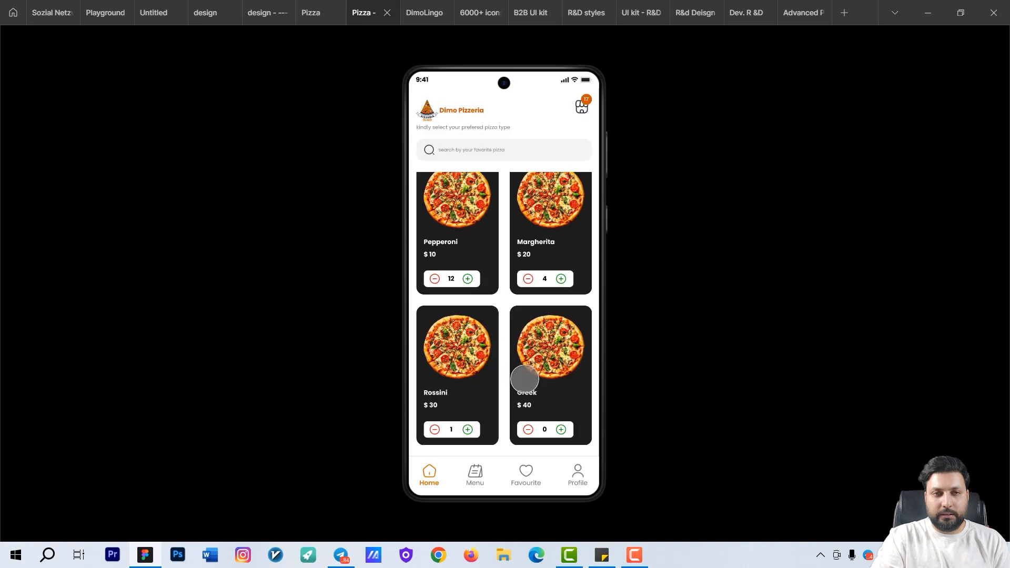
left_click(562, 430)
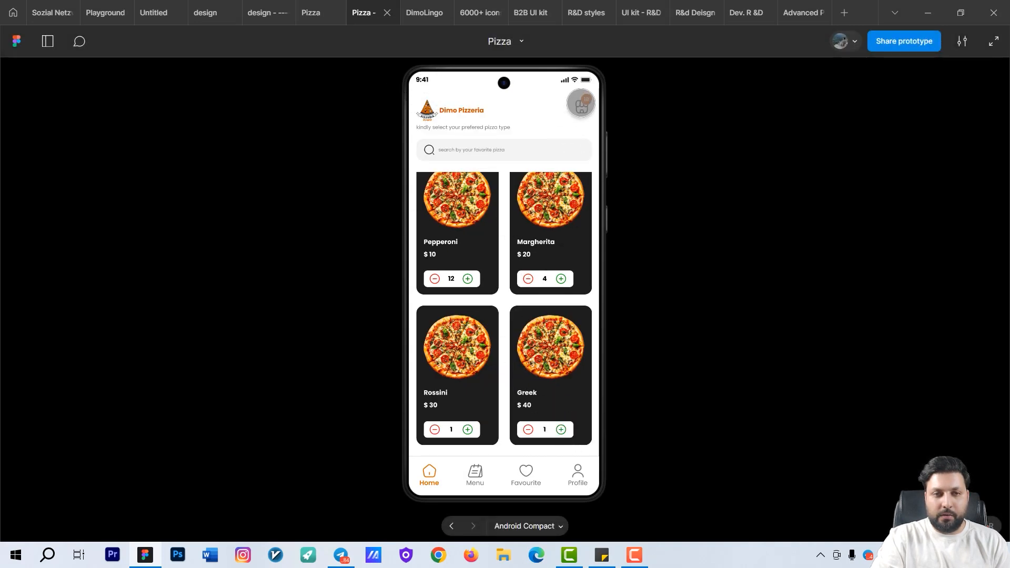
- Open the cart in the prototype preview, and return to the Pizza design file
left_click(580, 103)
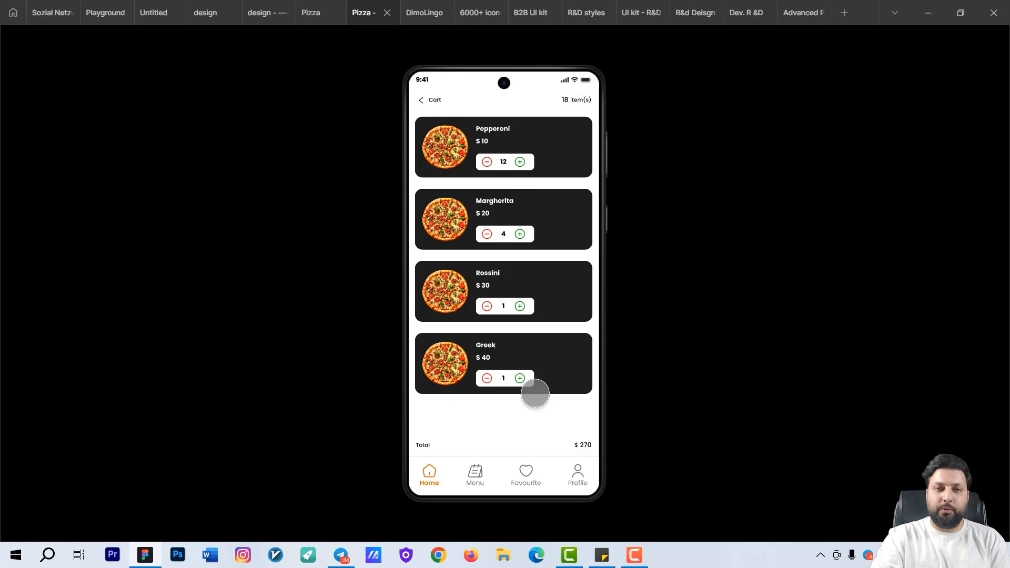
left_click(312, 9)
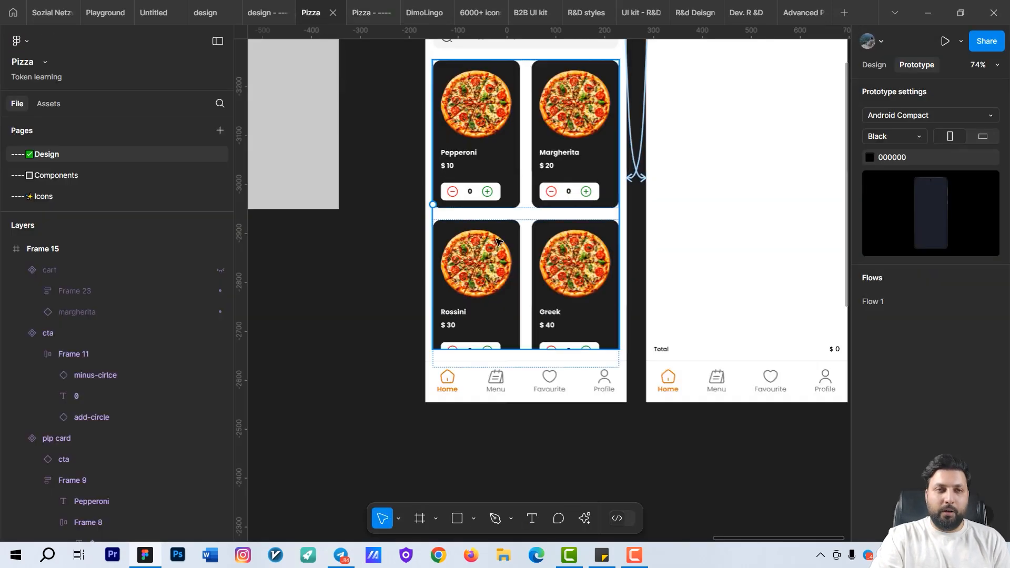
- Add a conditional to the tap interaction of the cta component's minus-circle, with the condition item count == 0
scroll(368, 266, "down", 5)
scroll(473, 273, "up", 5)
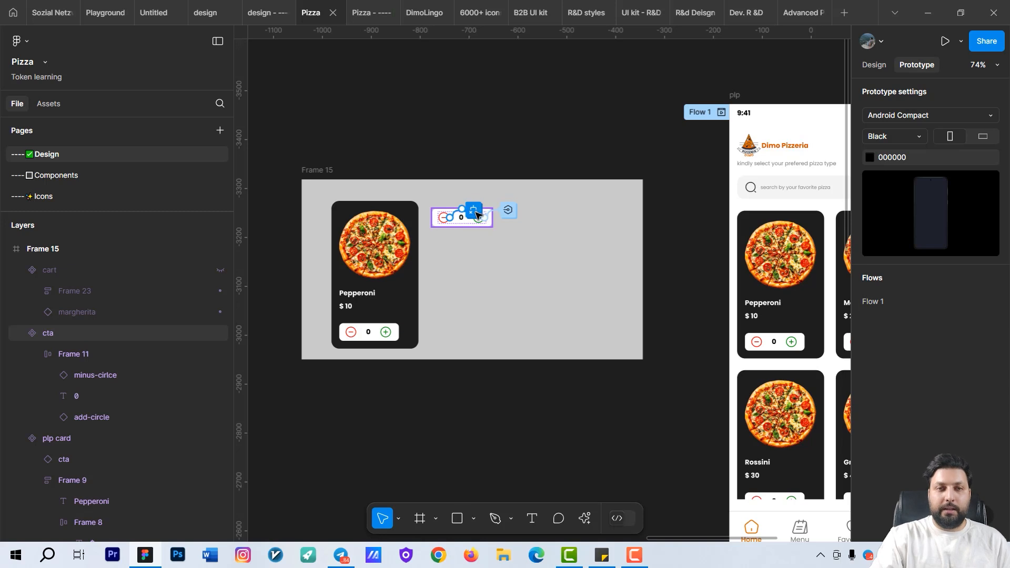
left_click(449, 217)
left_click(461, 218)
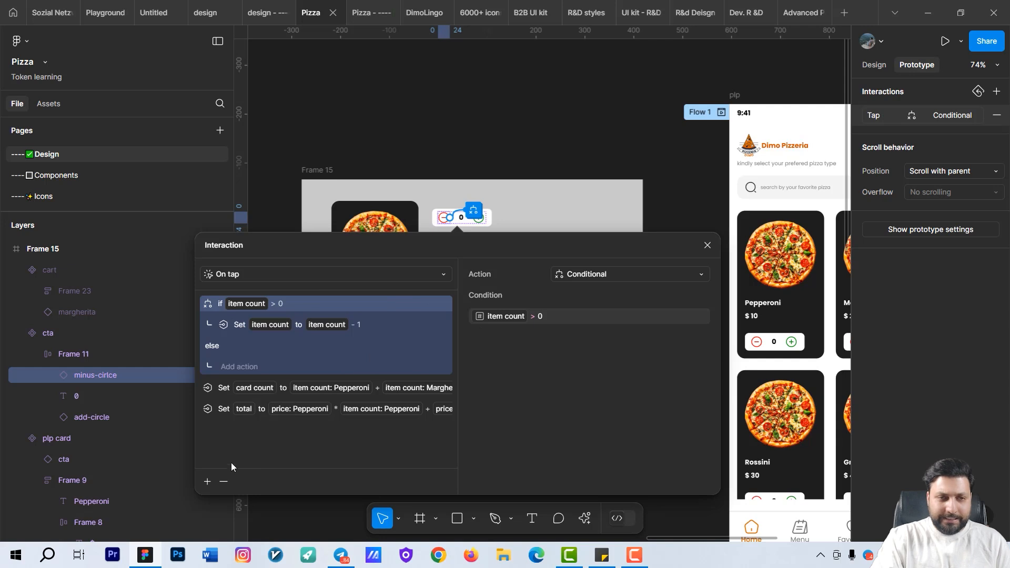
left_click(207, 482)
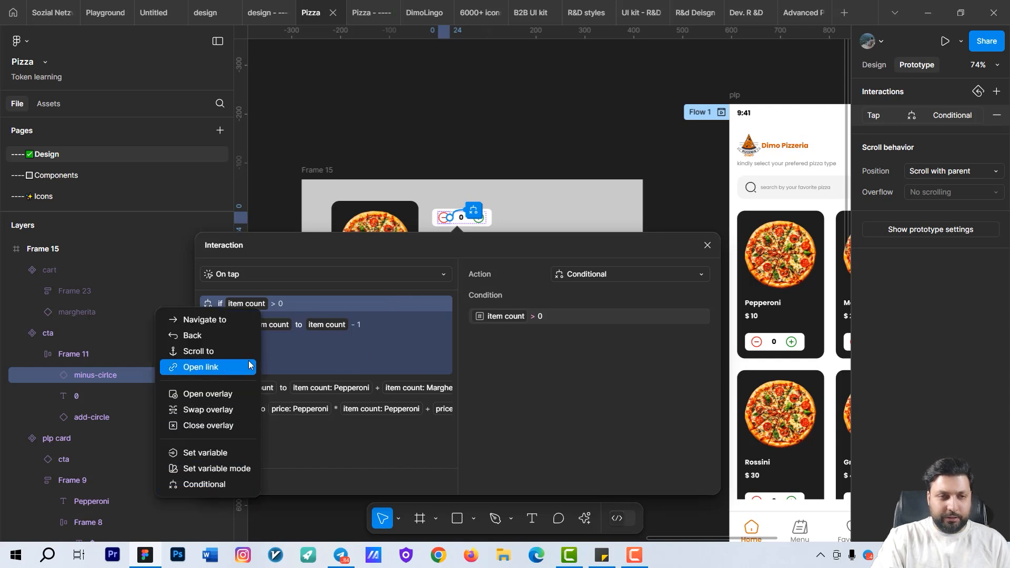
left_click(219, 483)
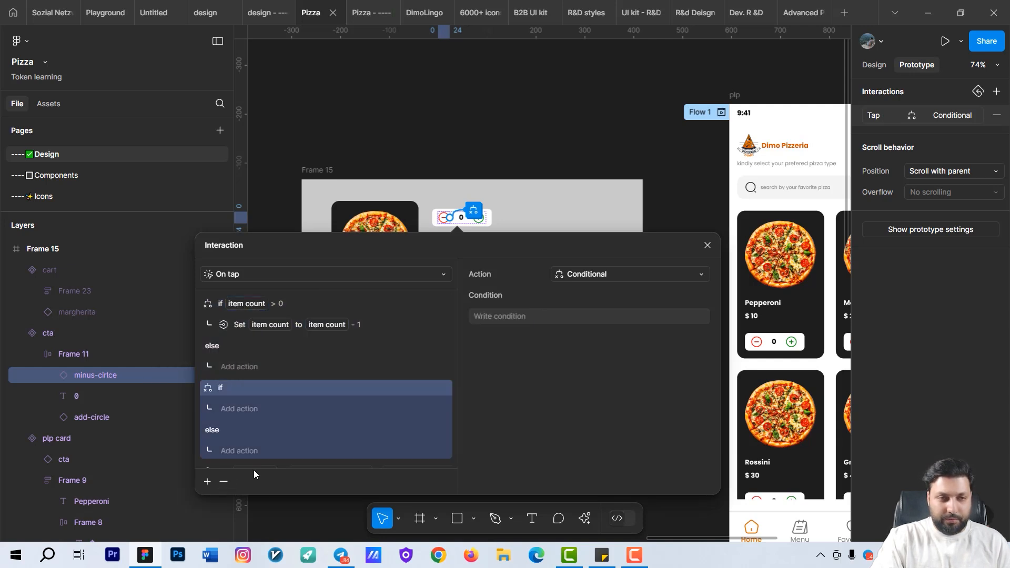
left_click(511, 315)
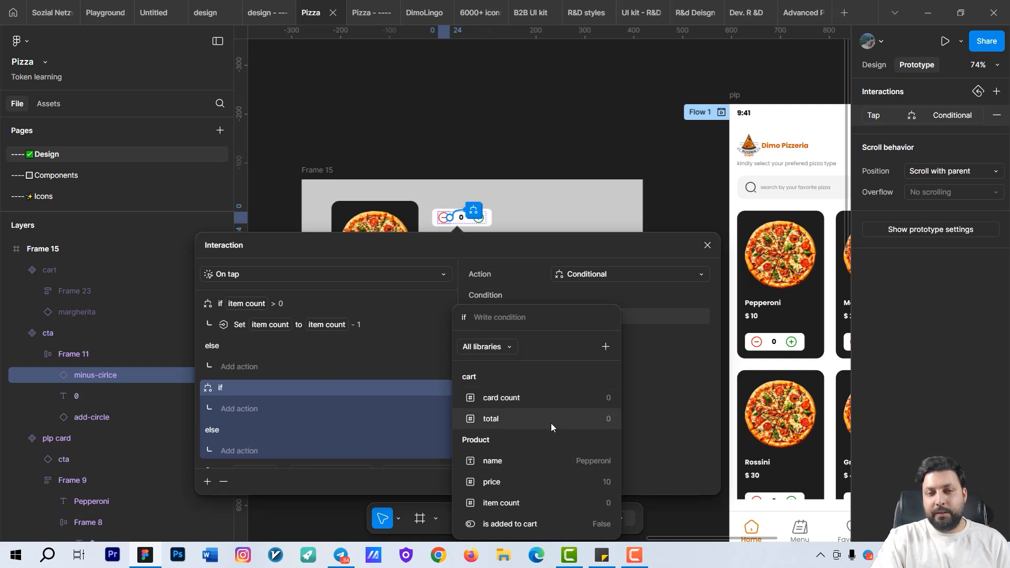
left_click(536, 504)
left_click(592, 377)
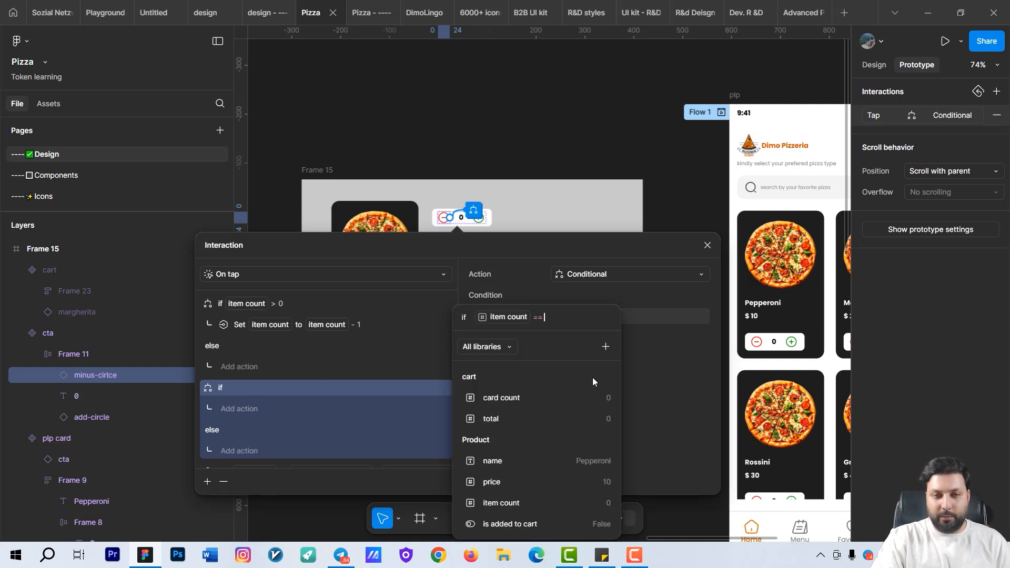
type("0")
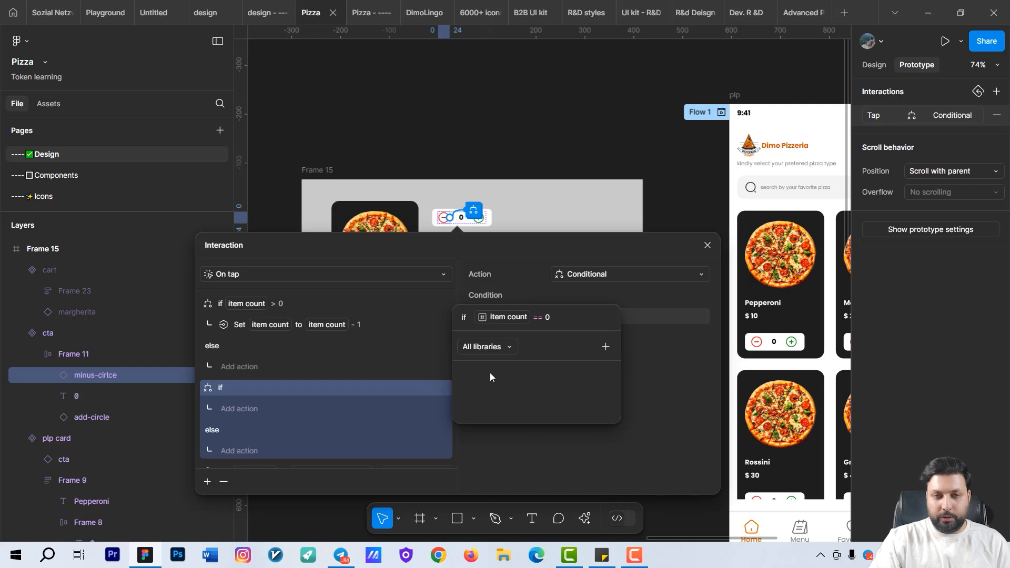
key("Return")
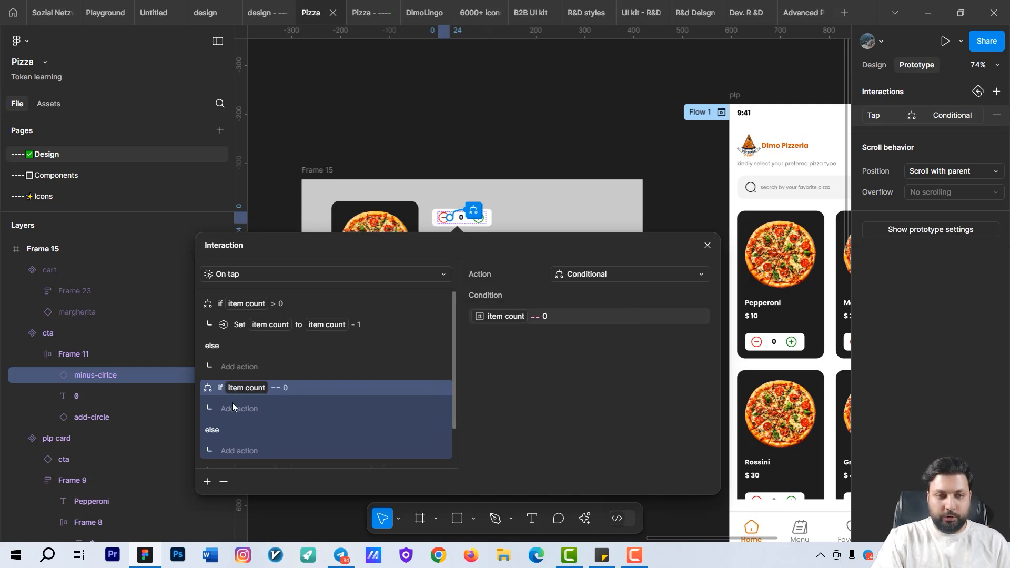
- Under the item count == 0 condition, add a set variable action that sets is added to cart to false
left_click(232, 409)
left_click(240, 470)
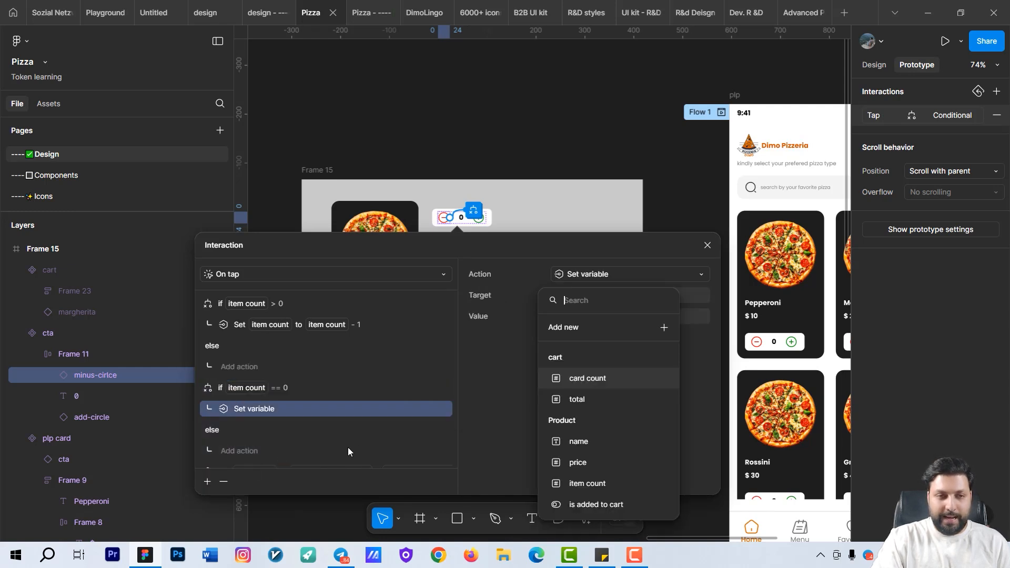
left_click(596, 504)
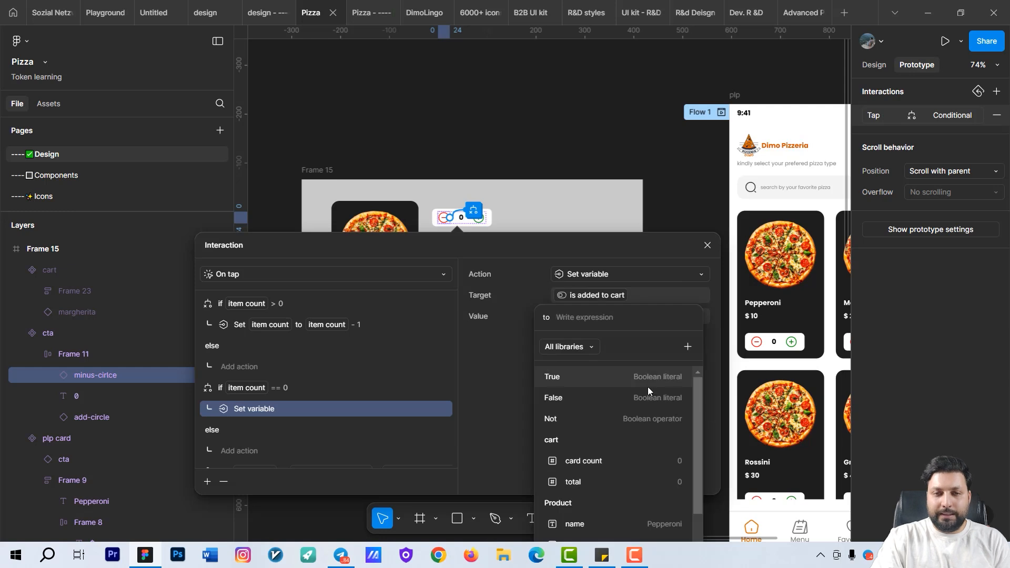
type("fa")
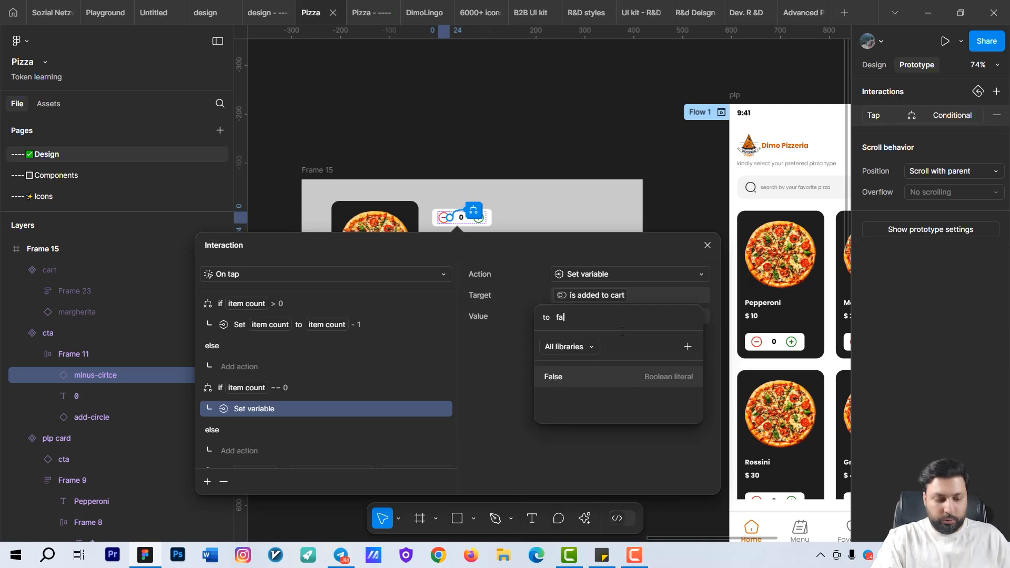
type("l")
left_click(588, 377)
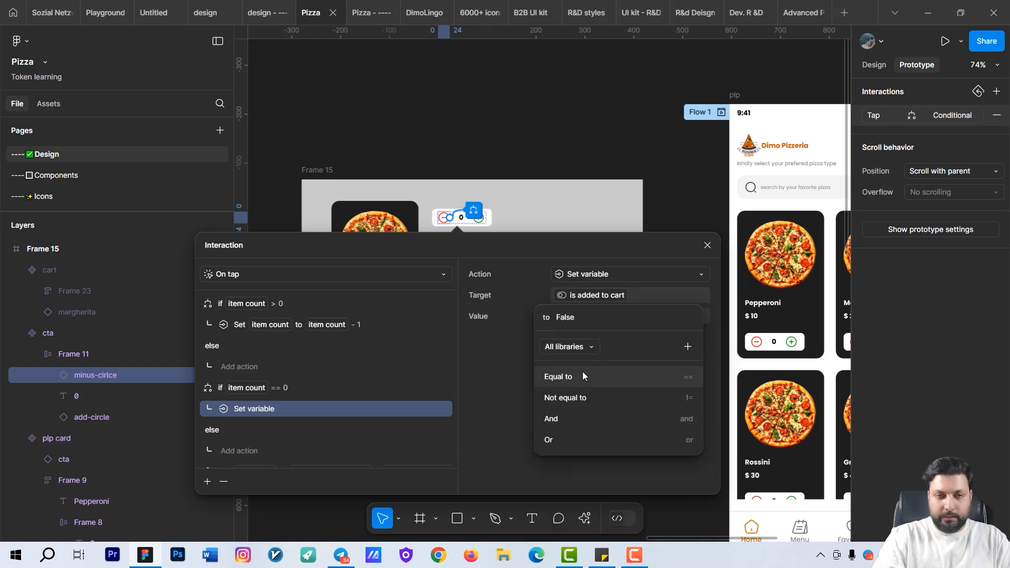
left_click(582, 373)
key("BackSpace")
key("BackSpace")
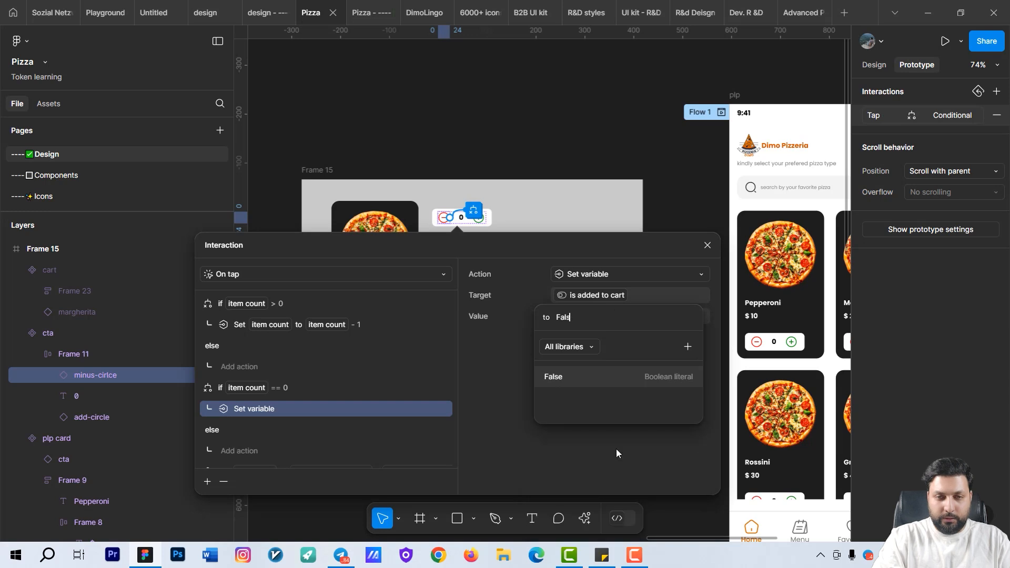
type("e")
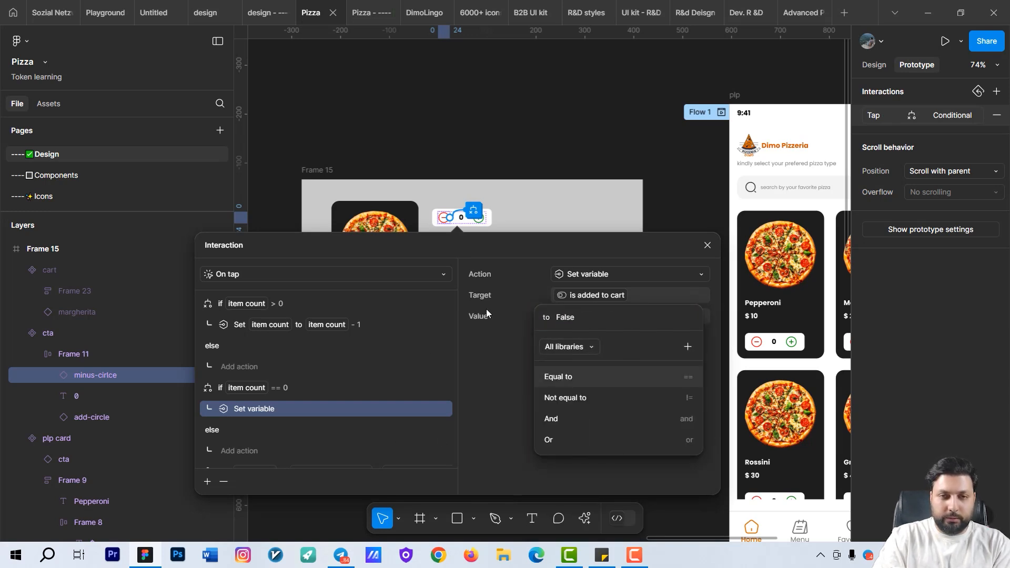
key("Return")
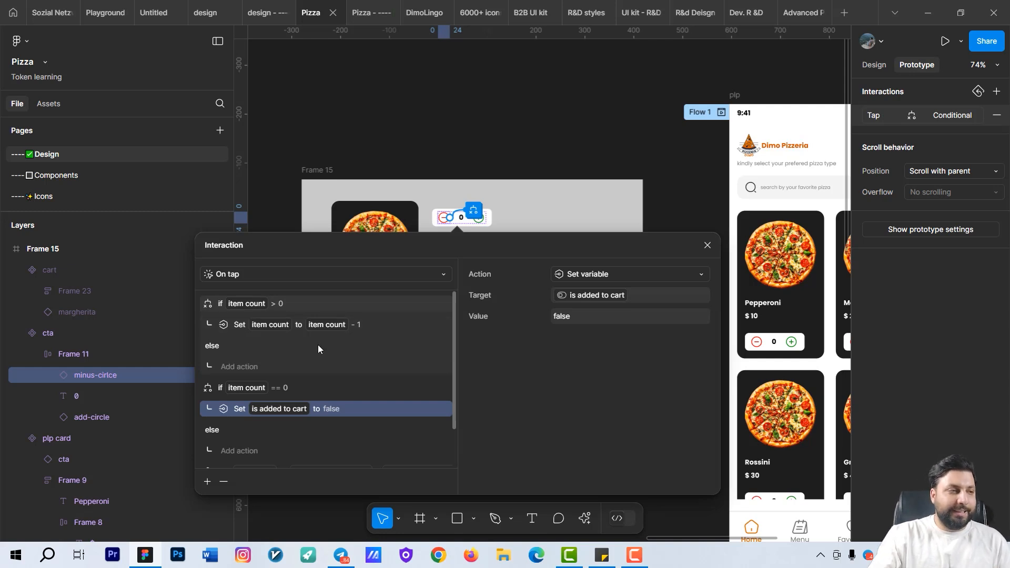
- Move the Set card count action into the item count > 0 branch, below the item count decrement, and close the interaction settings
scroll(268, 443, "down", 2)
scroll(215, 444, "up", 2)
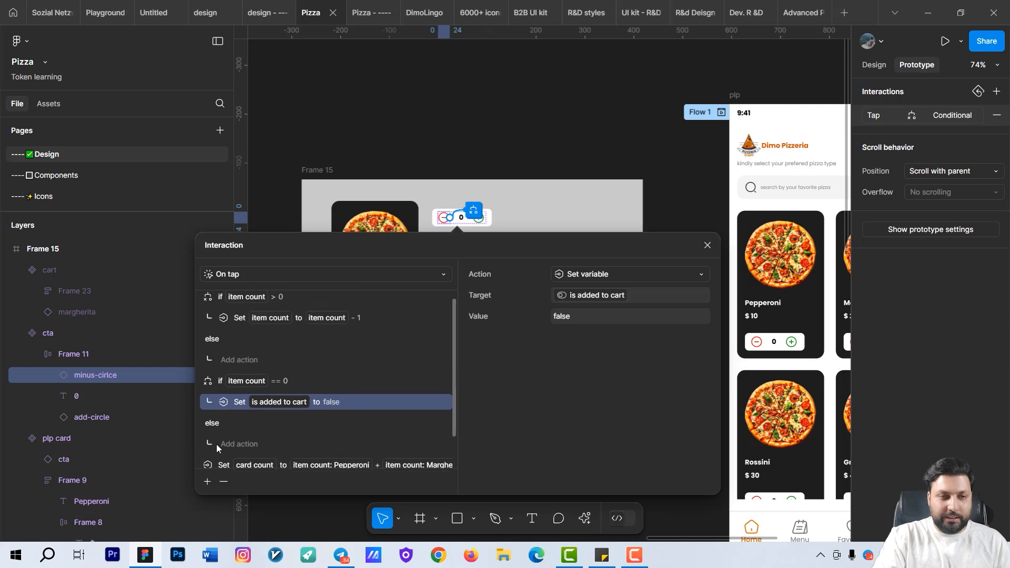
scroll(213, 442, "down", 2)
left_click_drag(213, 434, 246, 346)
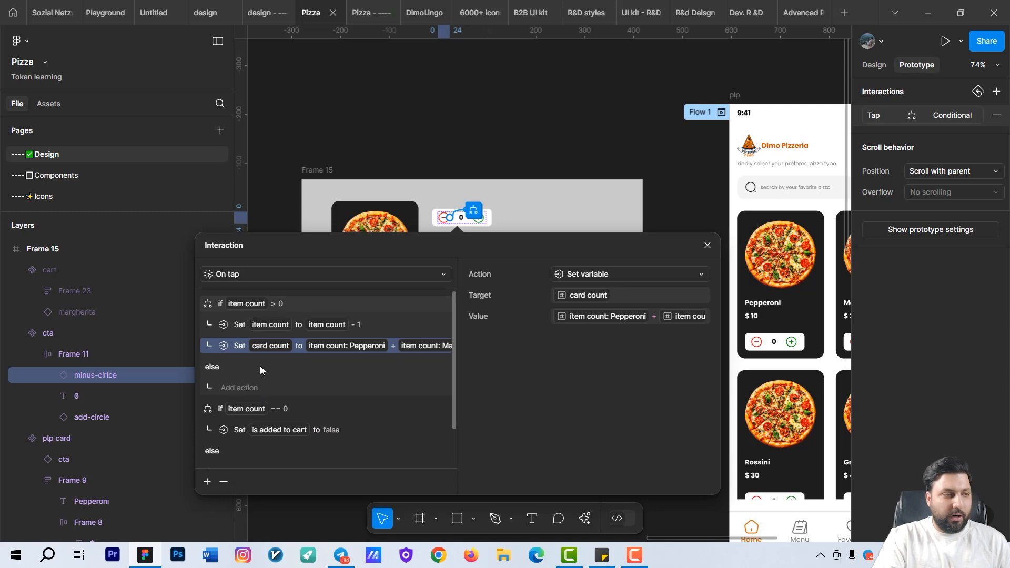
scroll(277, 381, "down", 2)
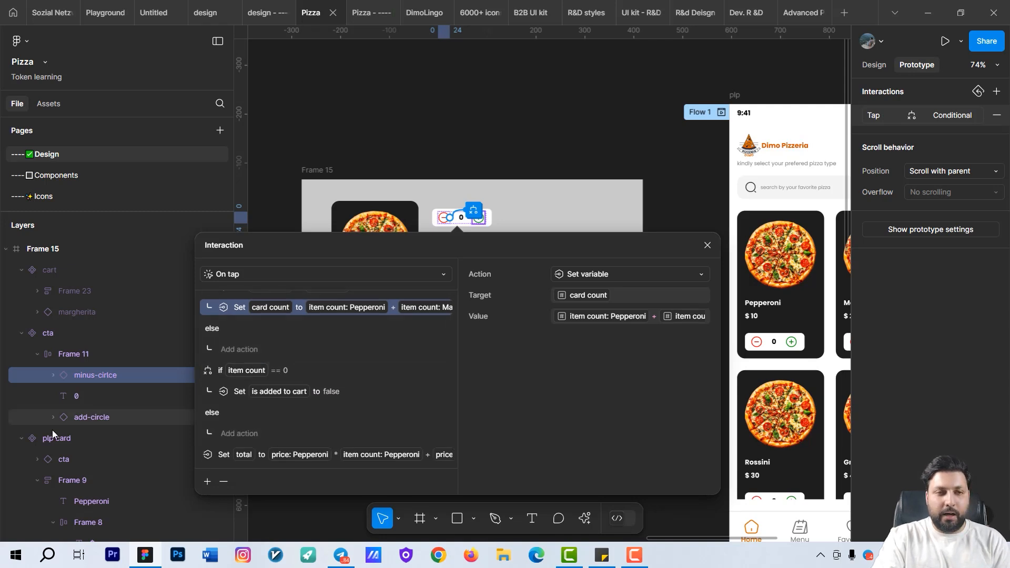
left_click(482, 150)
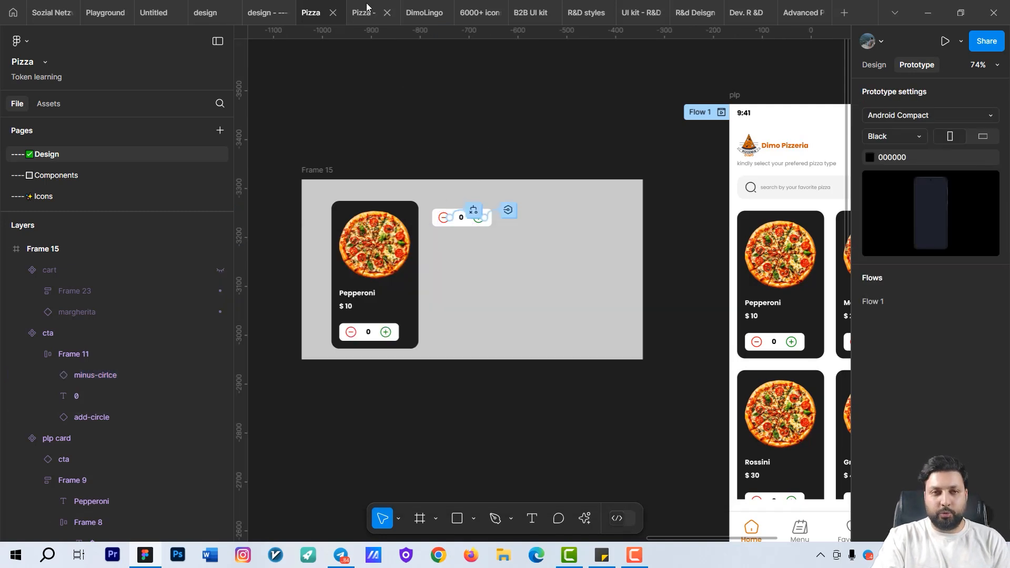
- Switch to the prototype preview, go back to the product list and reopen the cart
key("ctrl+alt+Return")
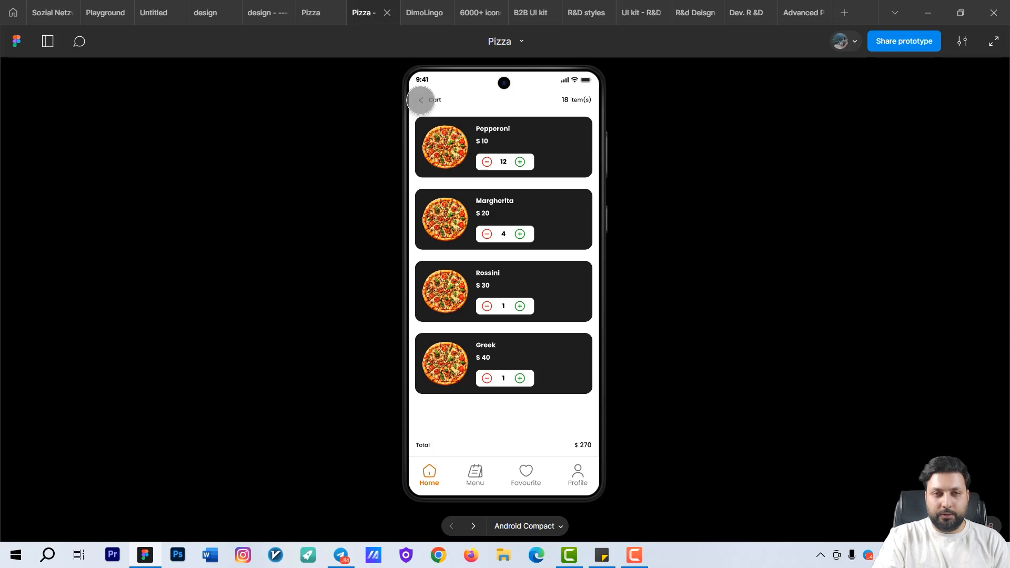
left_click(420, 100)
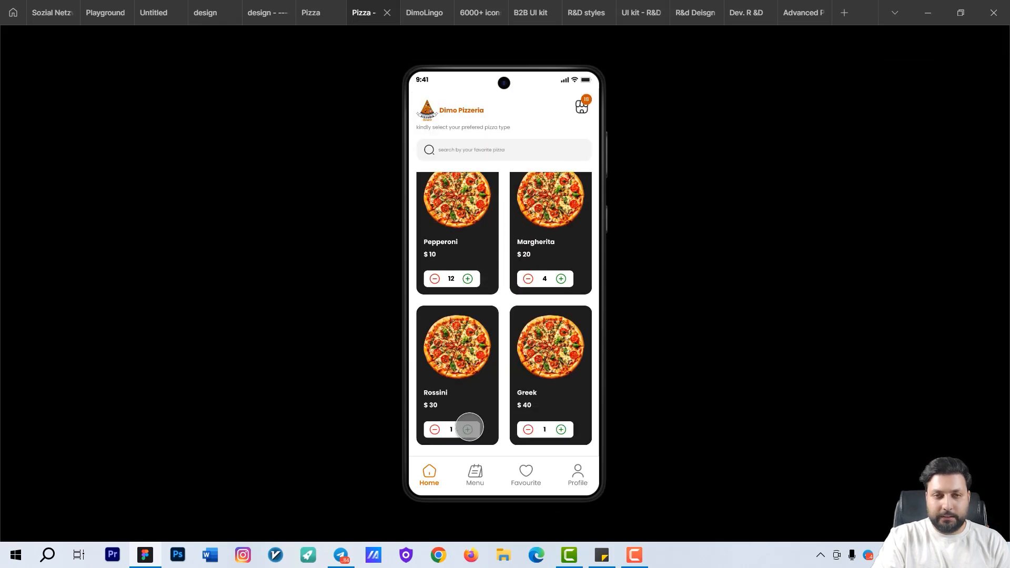
left_click(467, 429)
left_click(587, 107)
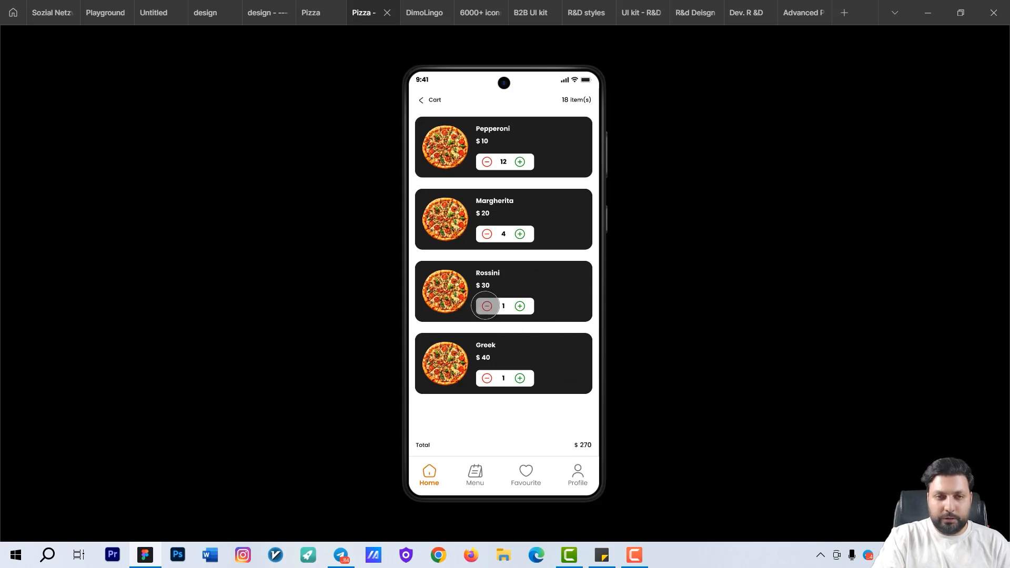
- In the previewed cart, reduce the Rossini, Greek and Margherita quantities to 0 and lower the Pepperoni quantity
left_click(486, 306)
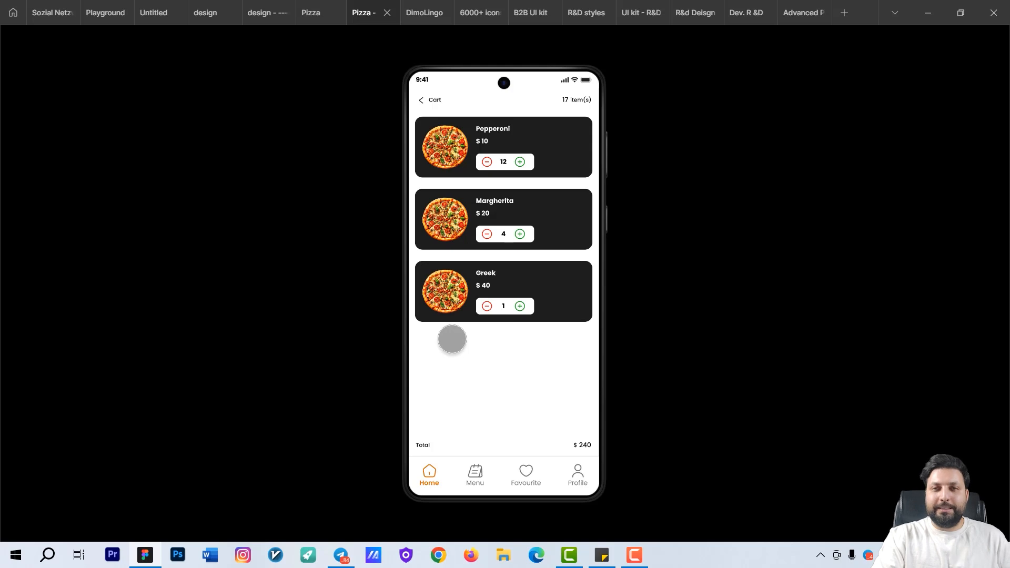
left_click(485, 306)
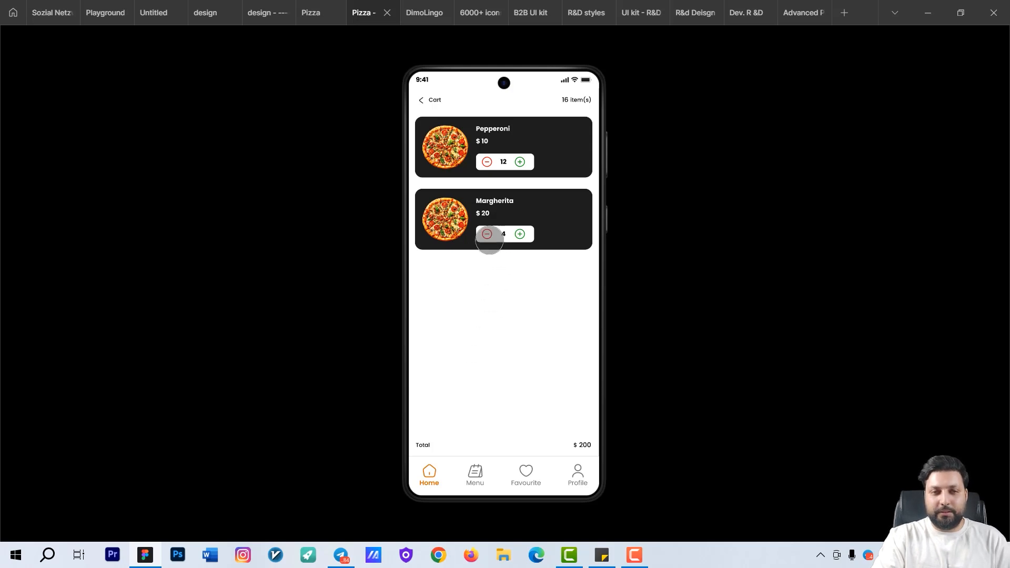
left_click(487, 234)
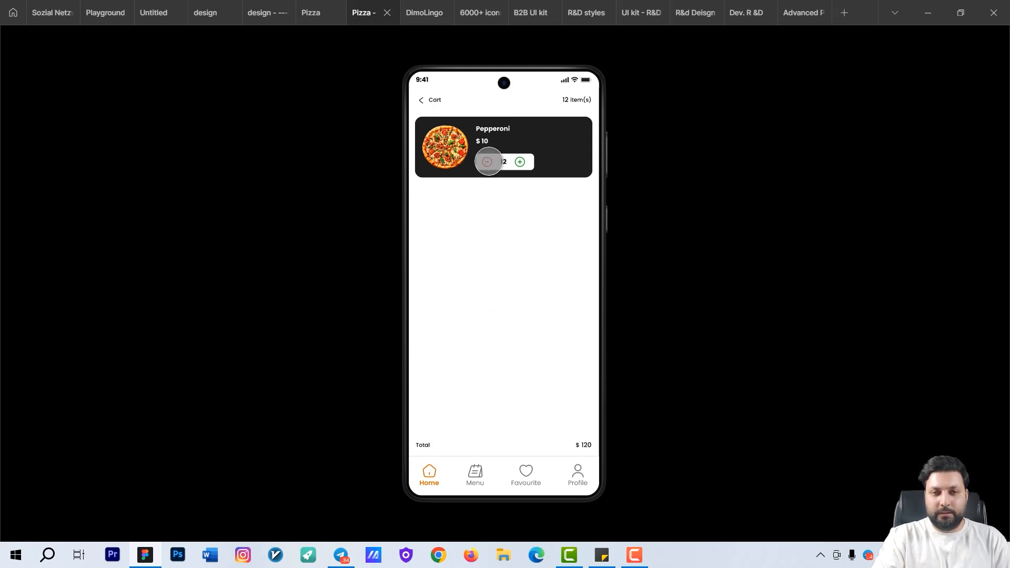
left_click(487, 162)
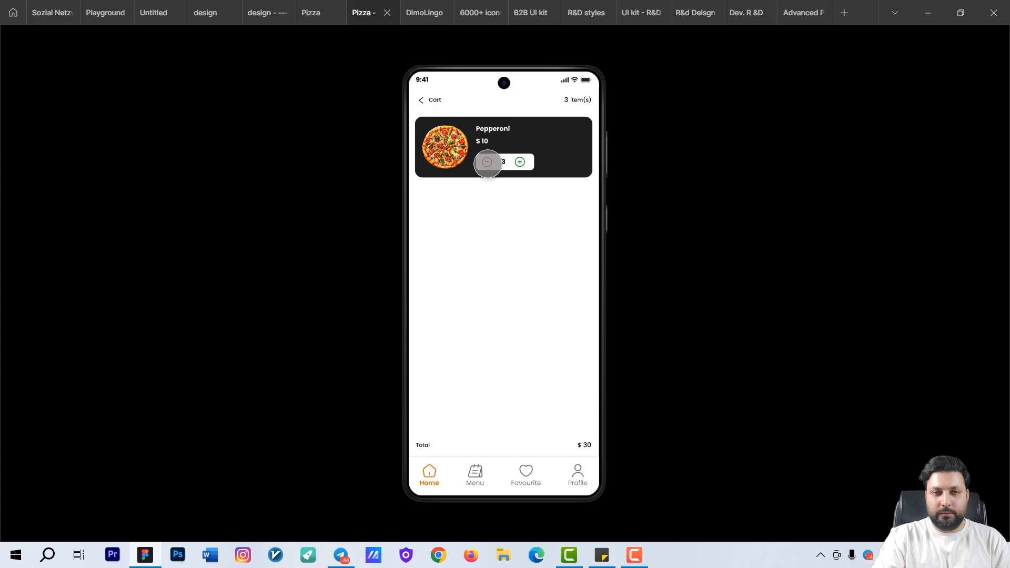
left_click(487, 162)
- In the prototype preview, return to the product list, add one Margherita pizza and open the cart
left_click(430, 100)
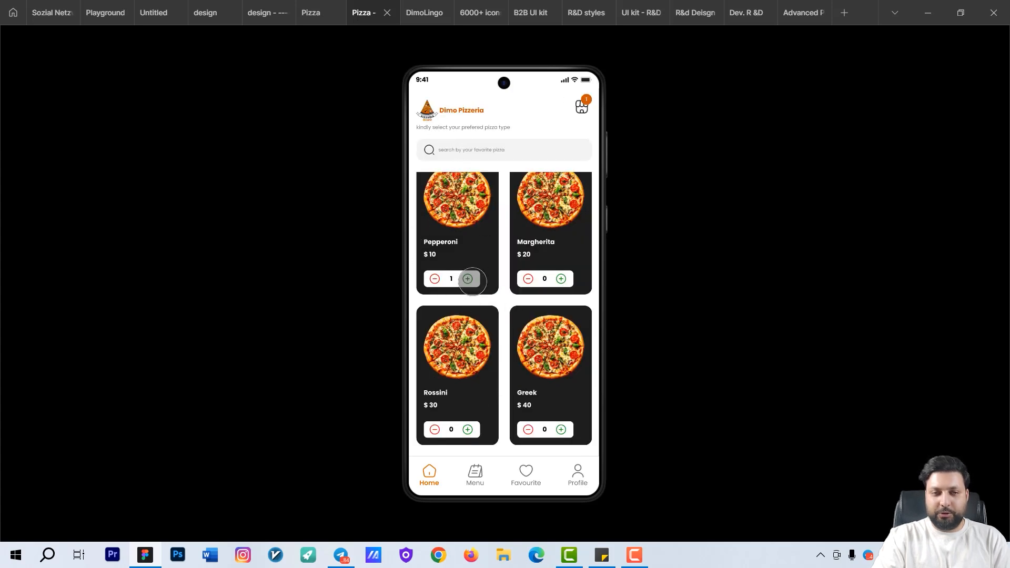
left_click(561, 279)
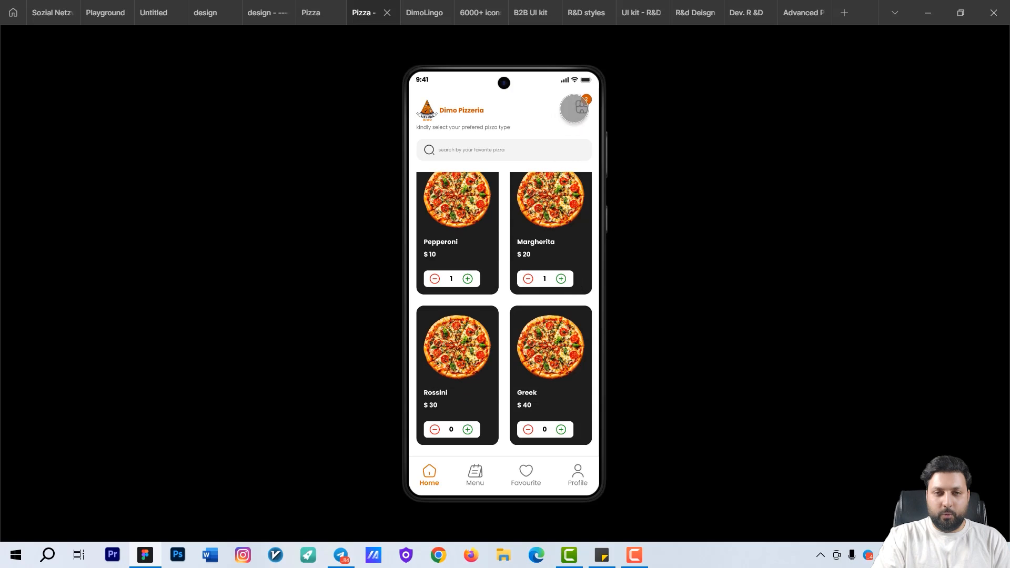
left_click(577, 108)
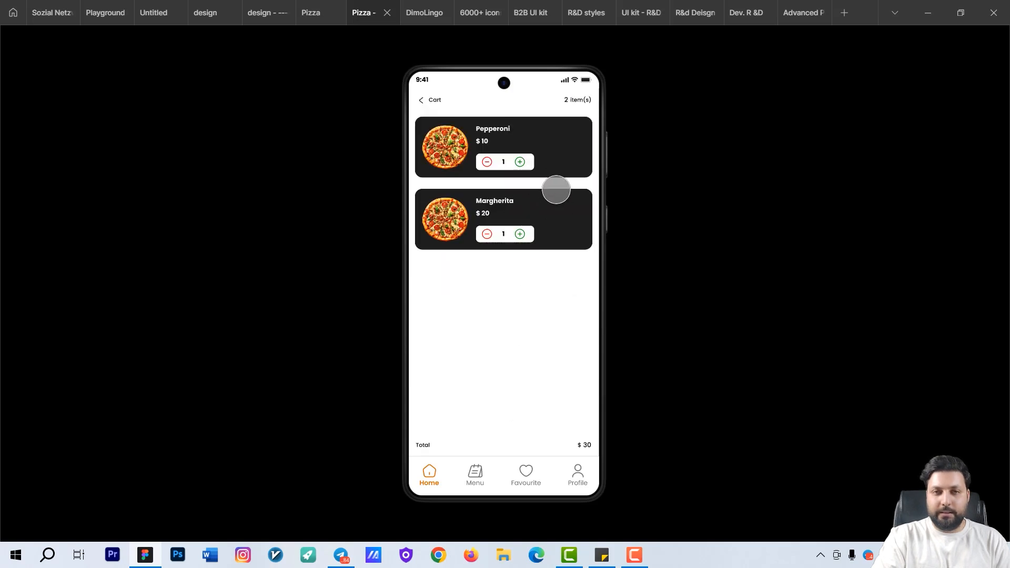
- In the previewed cart, raise the Pepperoni and Margherita quantities to 3 each
left_click(520, 162)
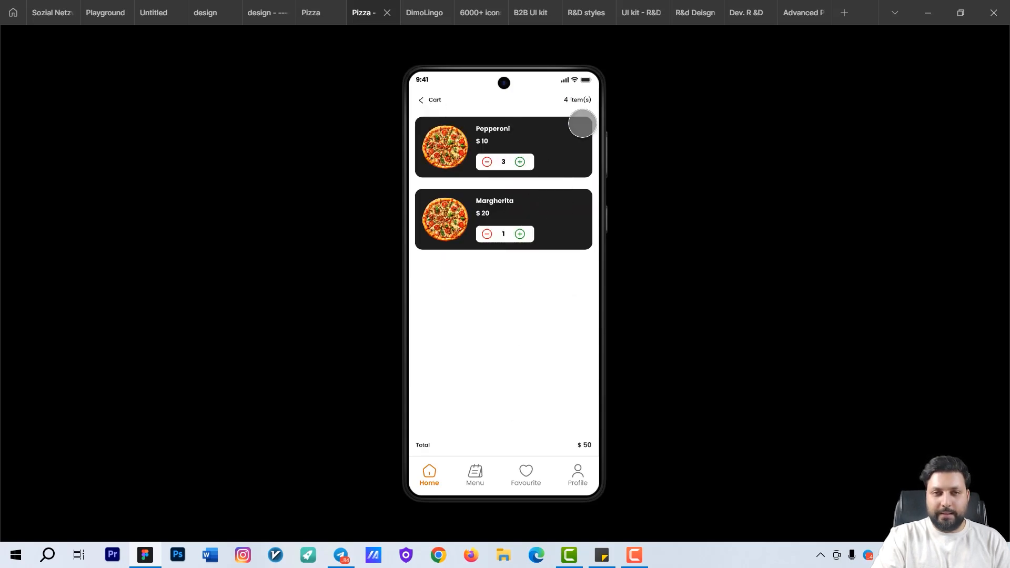
left_click(520, 234)
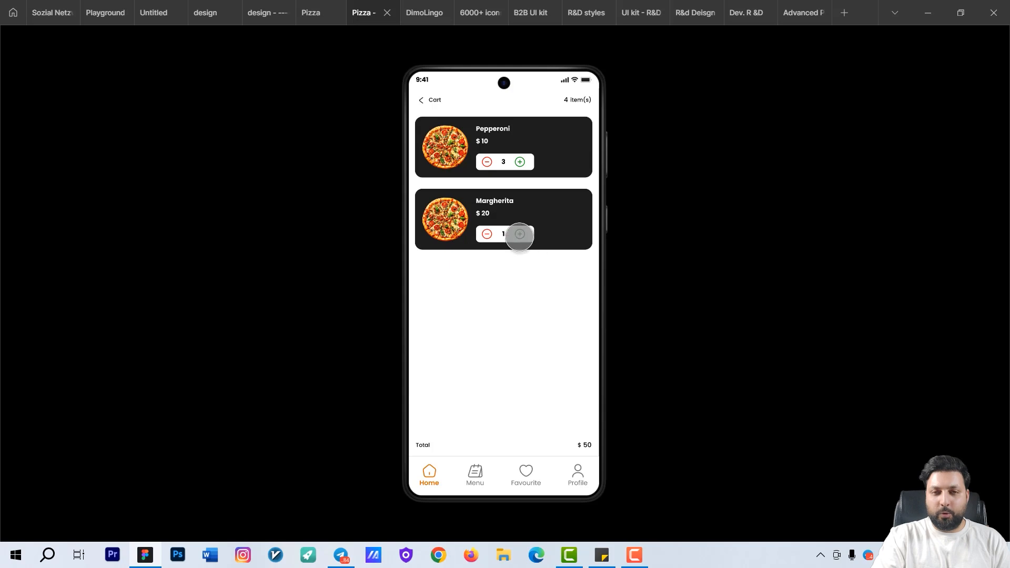
left_click(520, 234)
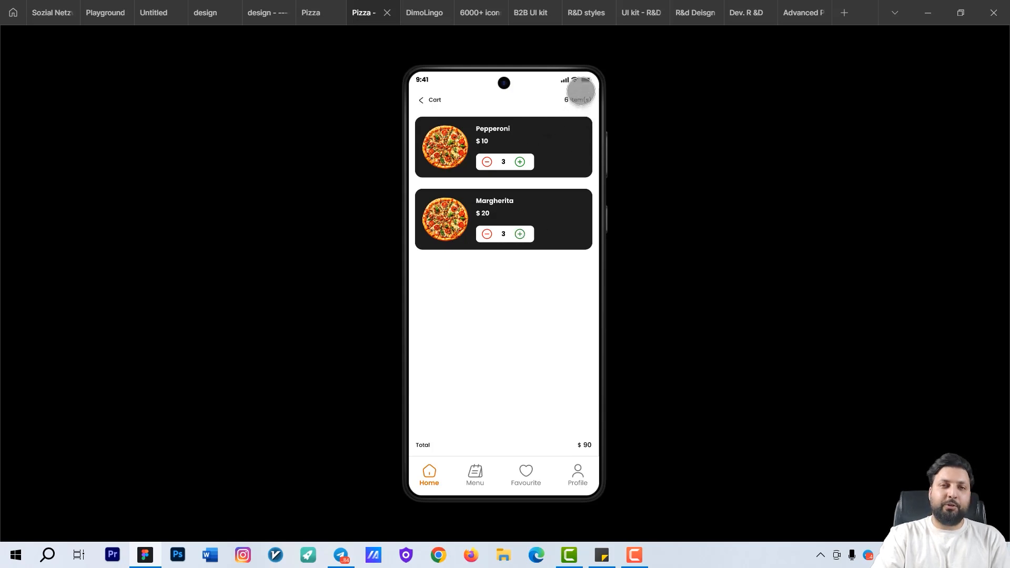
left_click(520, 233)
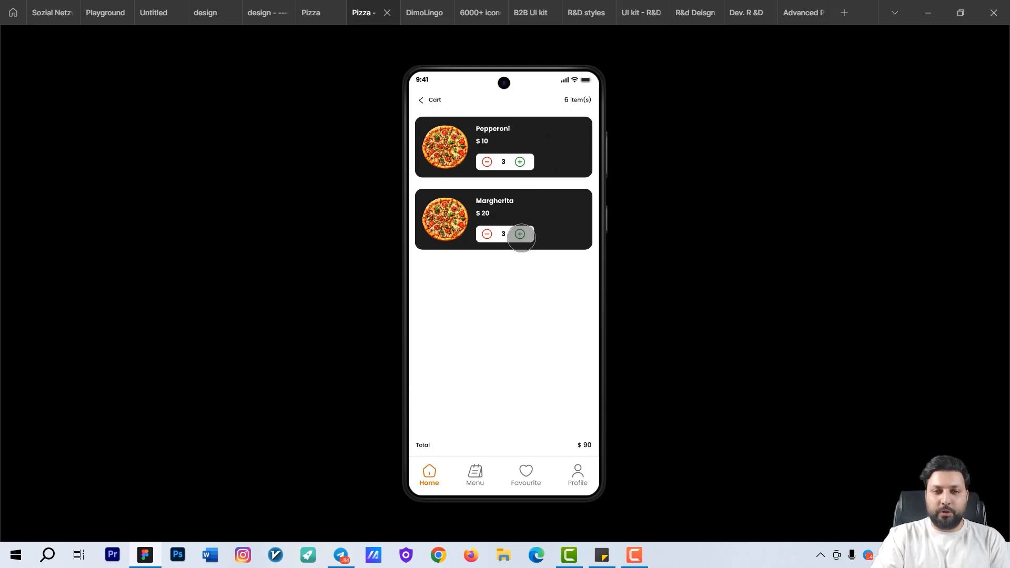
- In the prototype preview, raise Margherita to 5, add two Rossini and two Greek pizzas from the product list, and reopen the cart
left_click(519, 234)
left_click(421, 100)
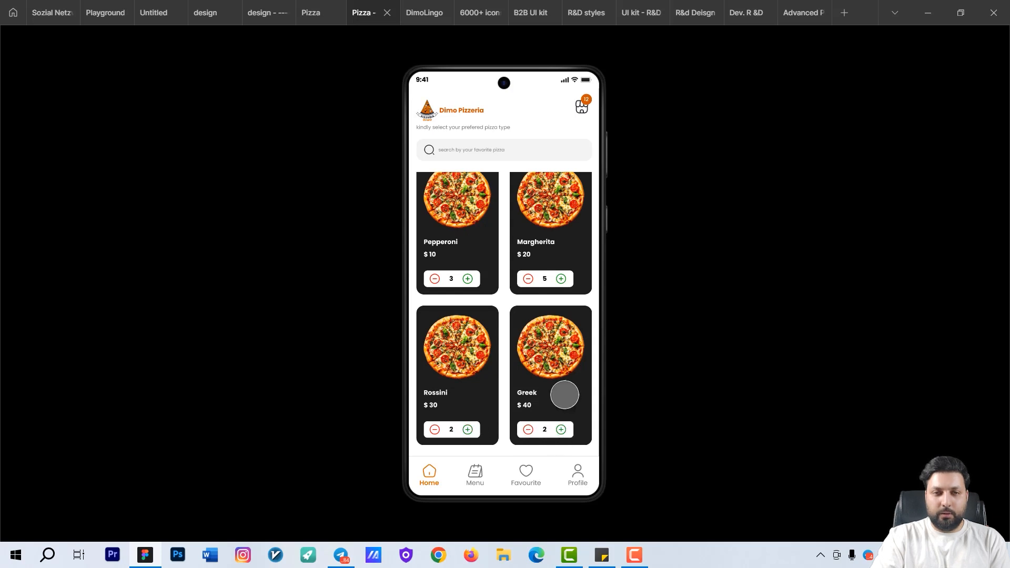
left_click(580, 111)
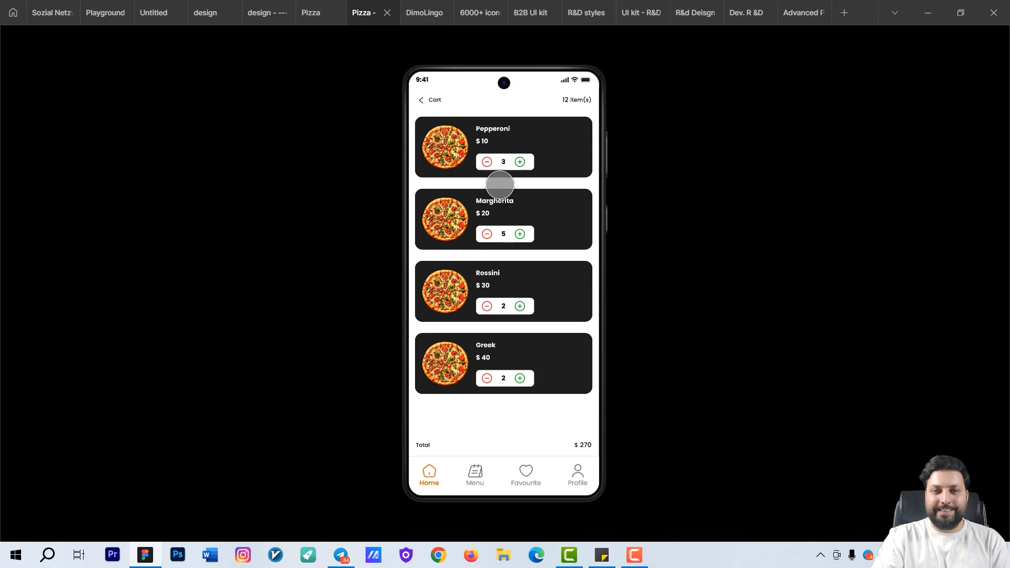
- In the previewed cart, reduce the Pepperoni quantity to 0 and return to the product list
left_click(486, 162)
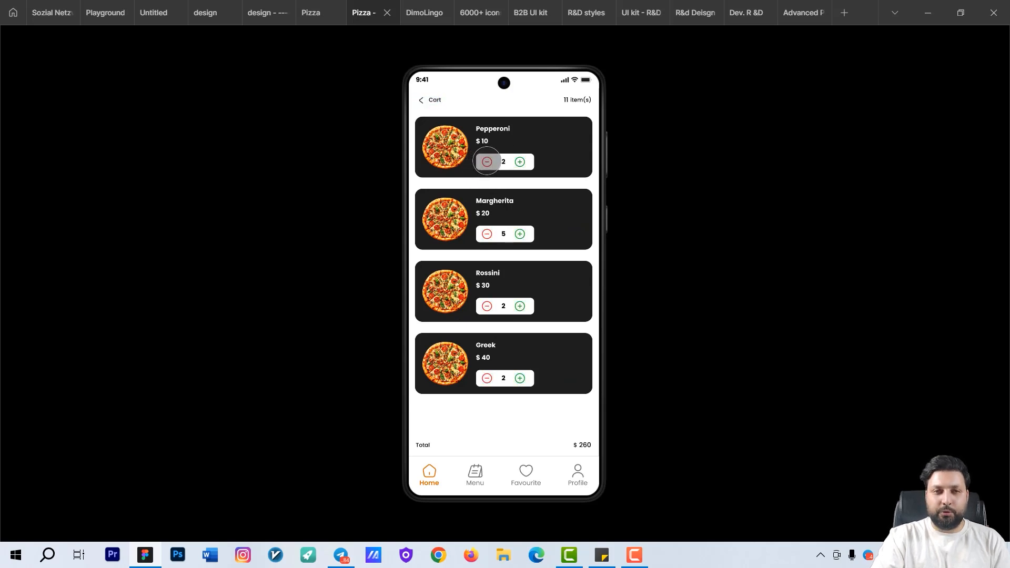
left_click(486, 162)
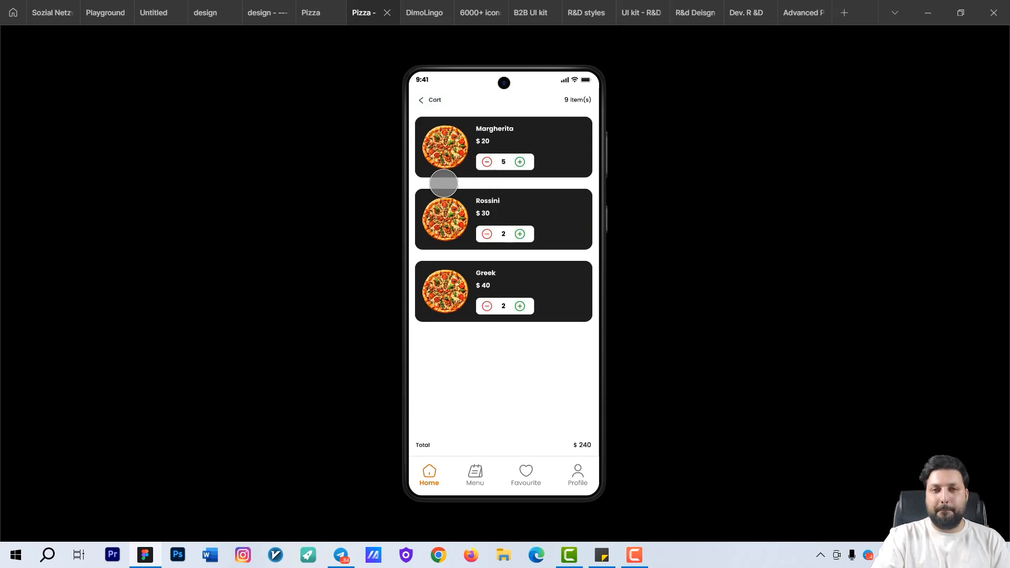
left_click(422, 100)
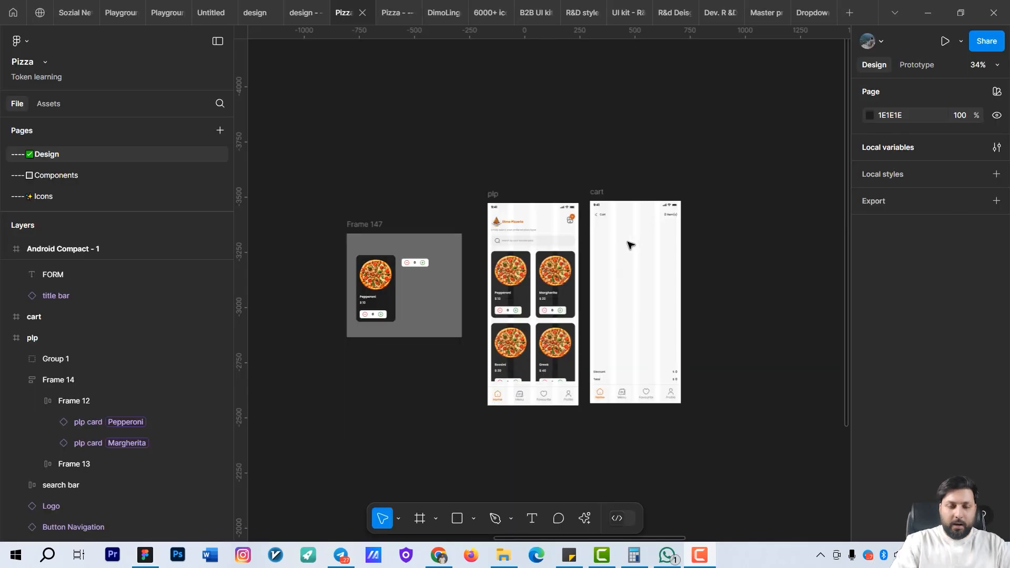
- Create an instance swap property named "pizza pic" for the pizza picture in the plp card component
scroll(522, 278, "up", 4)
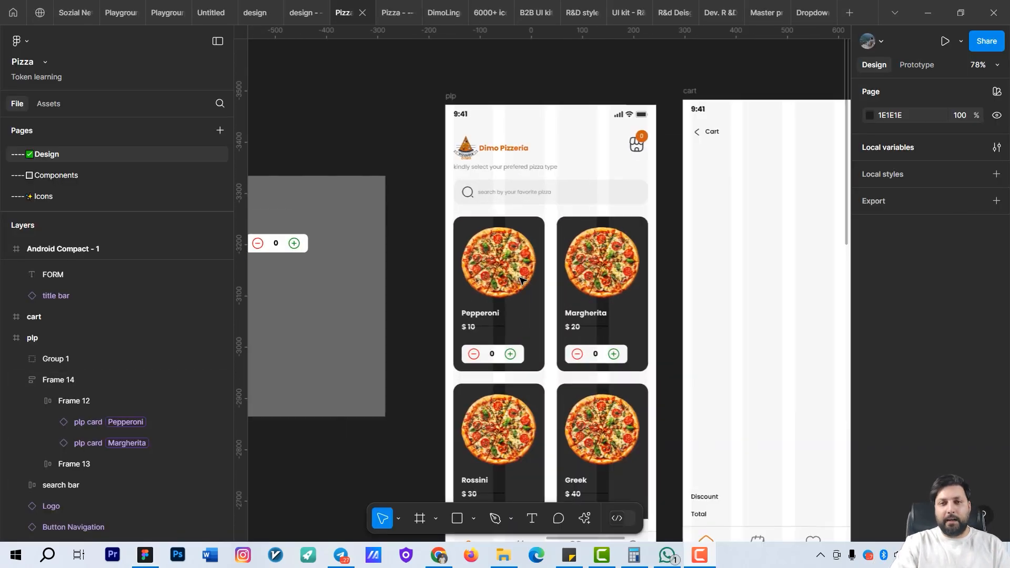
left_click_drag(524, 284, 622, 229)
scroll(611, 252, "up", 2)
left_click_drag(513, 291, 613, 346)
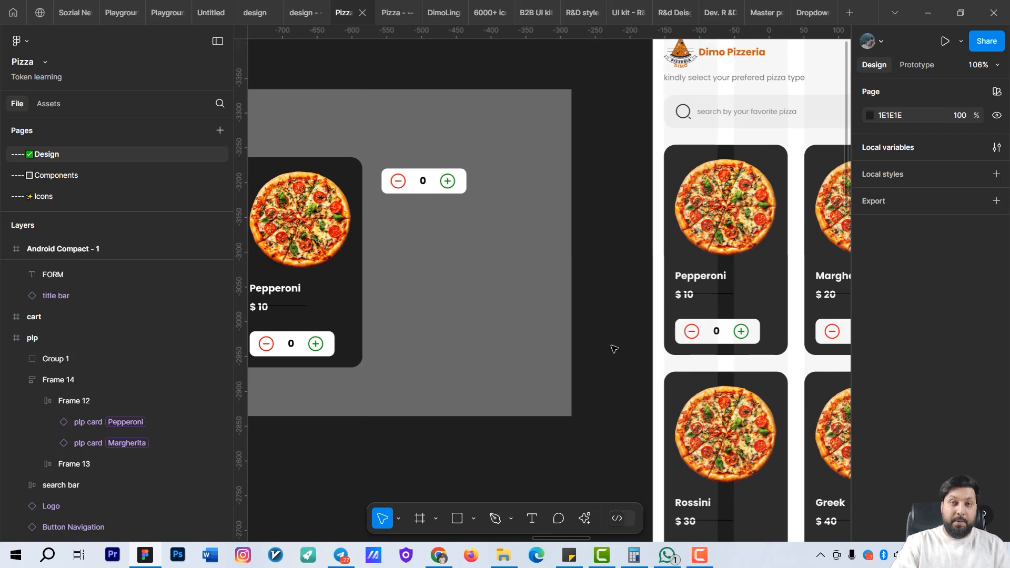
scroll(621, 334, "down", 3)
left_click(427, 329)
scroll(378, 279, "right", 1)
scroll(379, 279, "up", 3)
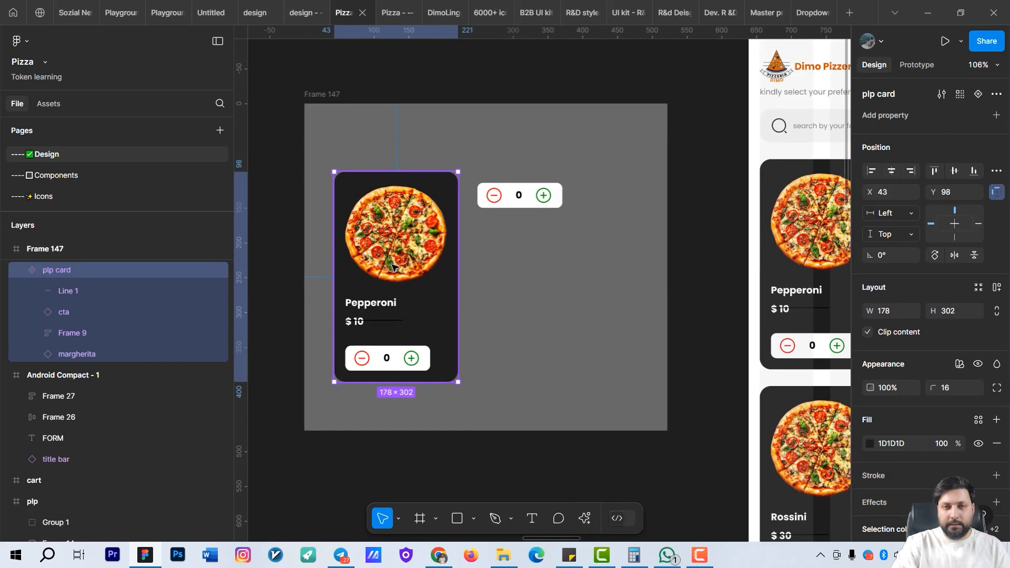
left_click(409, 254)
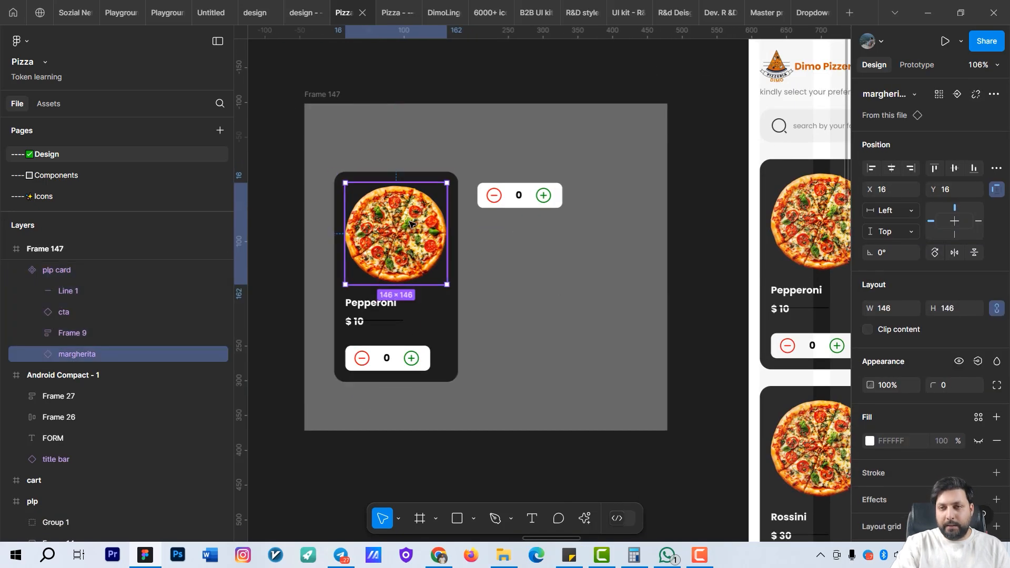
left_click(958, 95)
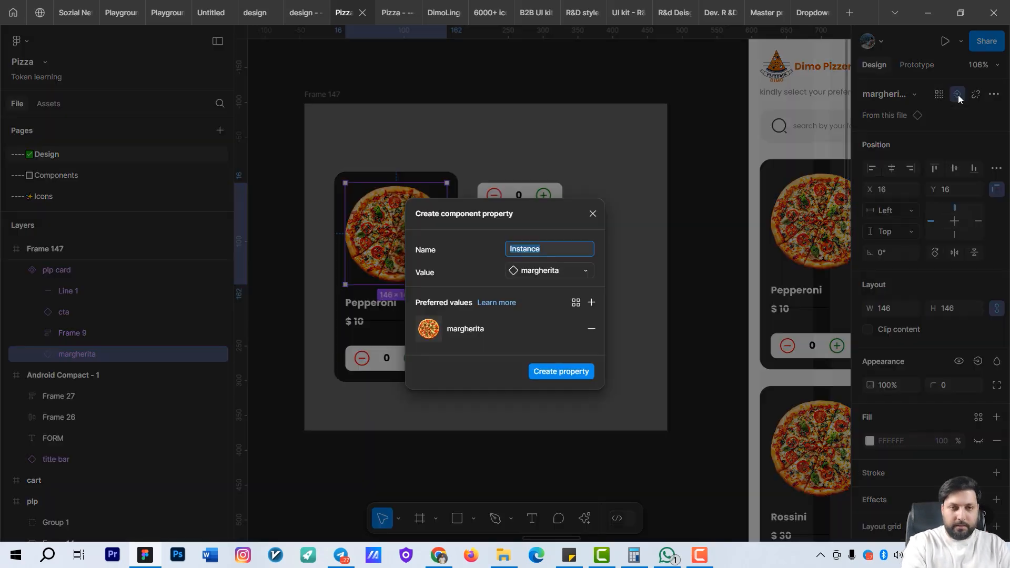
type("pizza ")
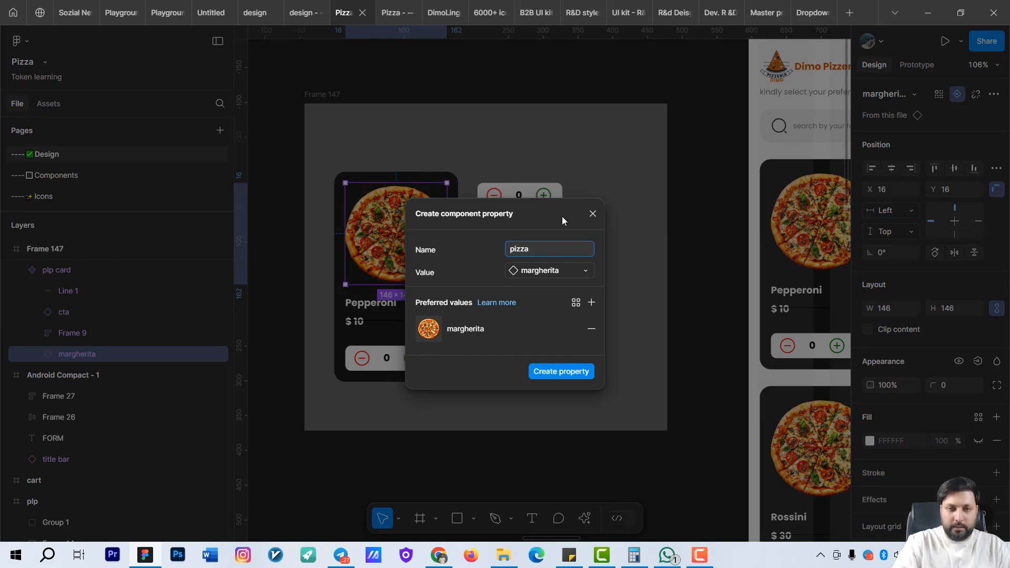
type("pic")
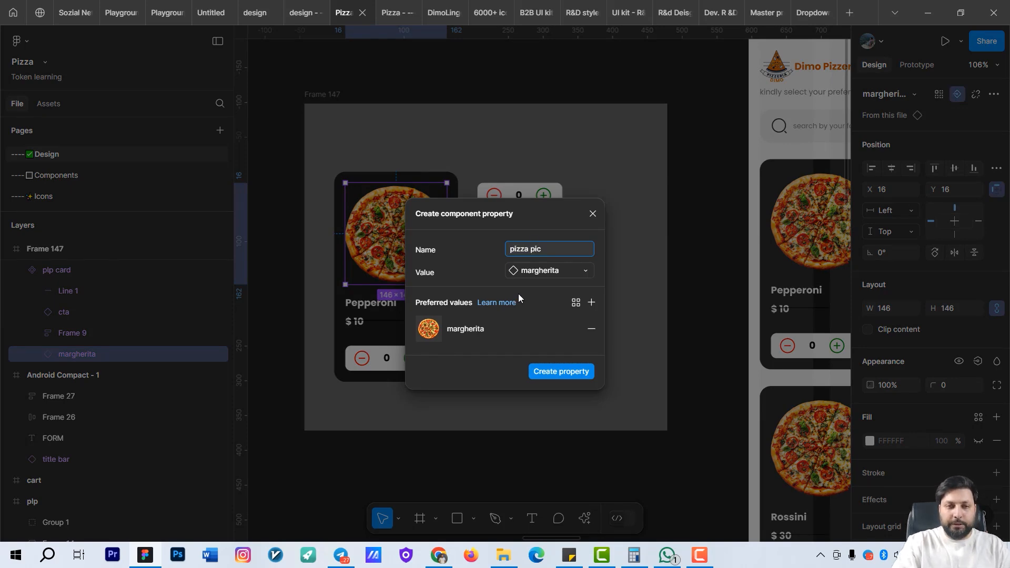
left_click(557, 372)
scroll(416, 297, "up", 5)
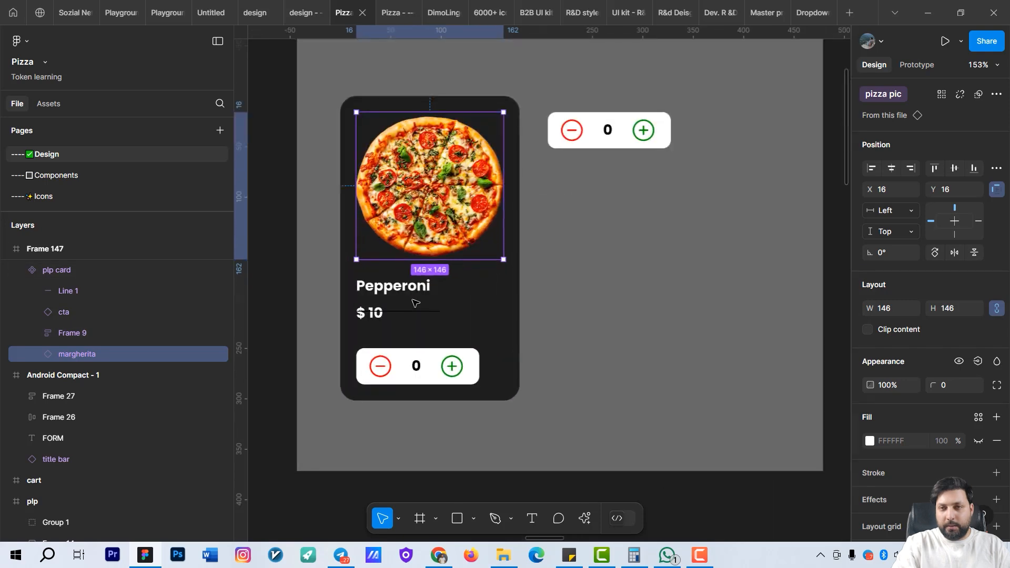
left_click(426, 287)
left_click(428, 287)
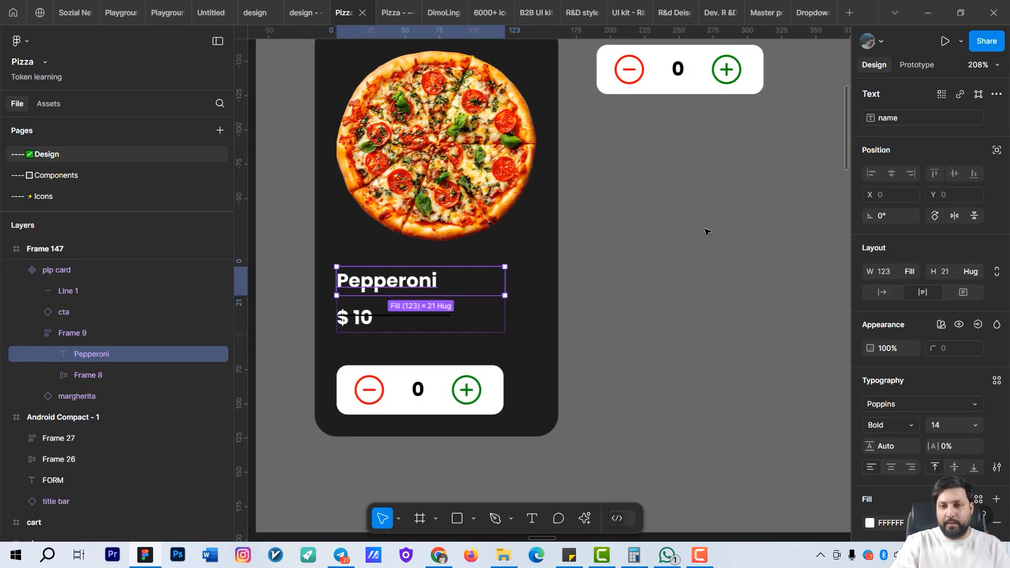
scroll(700, 235, "down", 5)
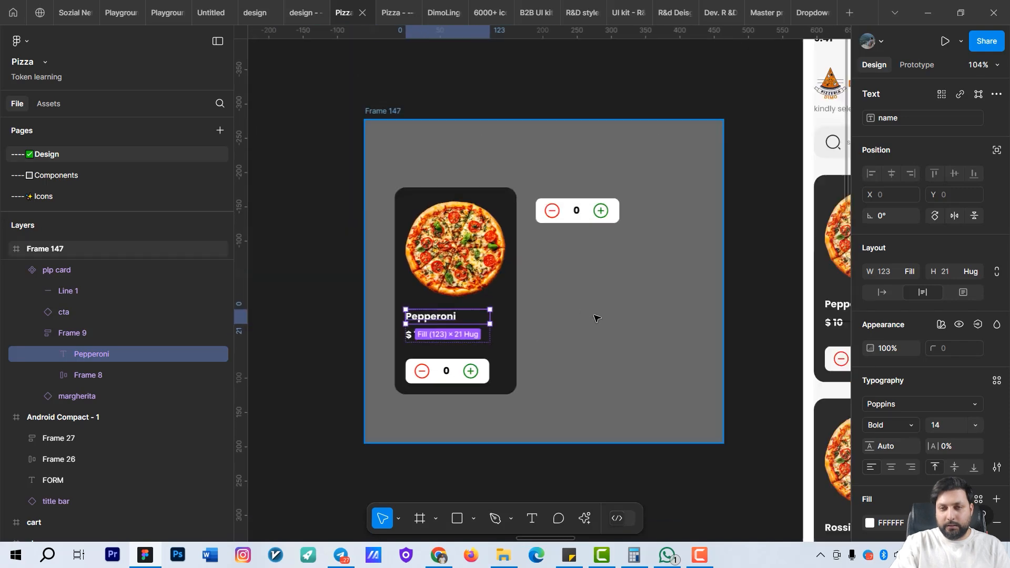
- Set the pizza pic property of the Pepperoni card on the plp frame to pepperoni
scroll(596, 316, "right", 5)
left_click(684, 298)
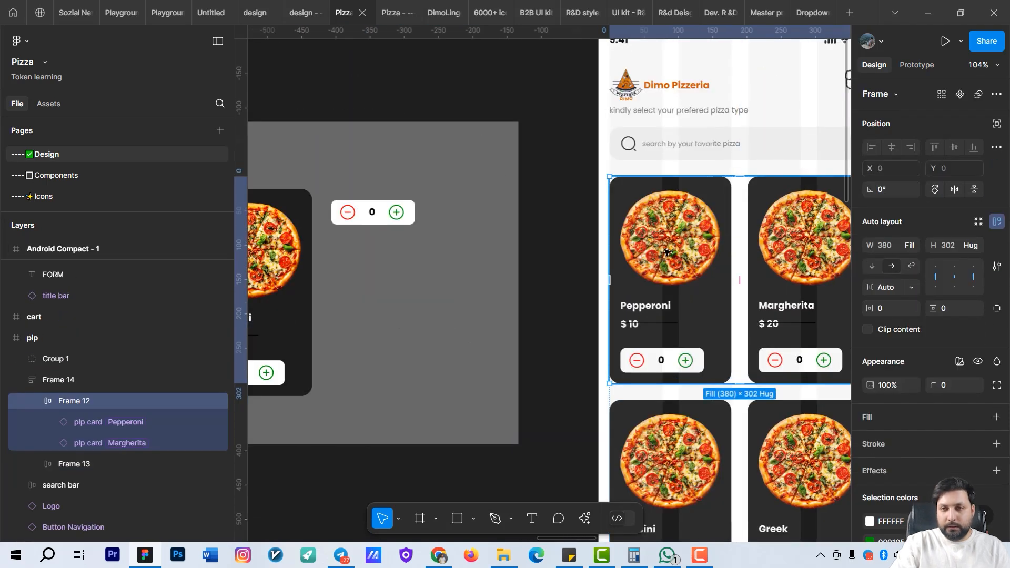
scroll(687, 274, "right", 3)
left_click(611, 271)
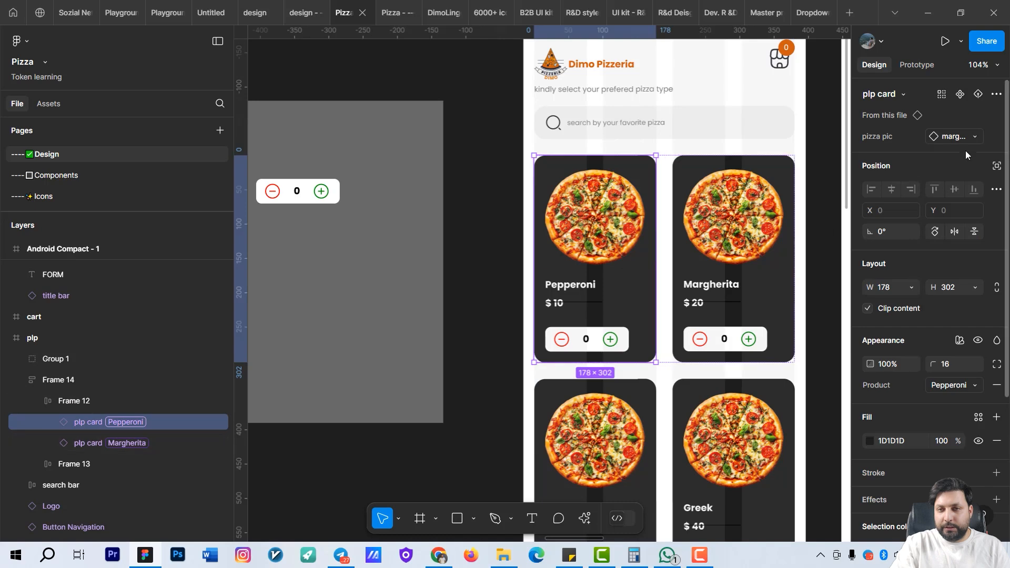
left_click(964, 137)
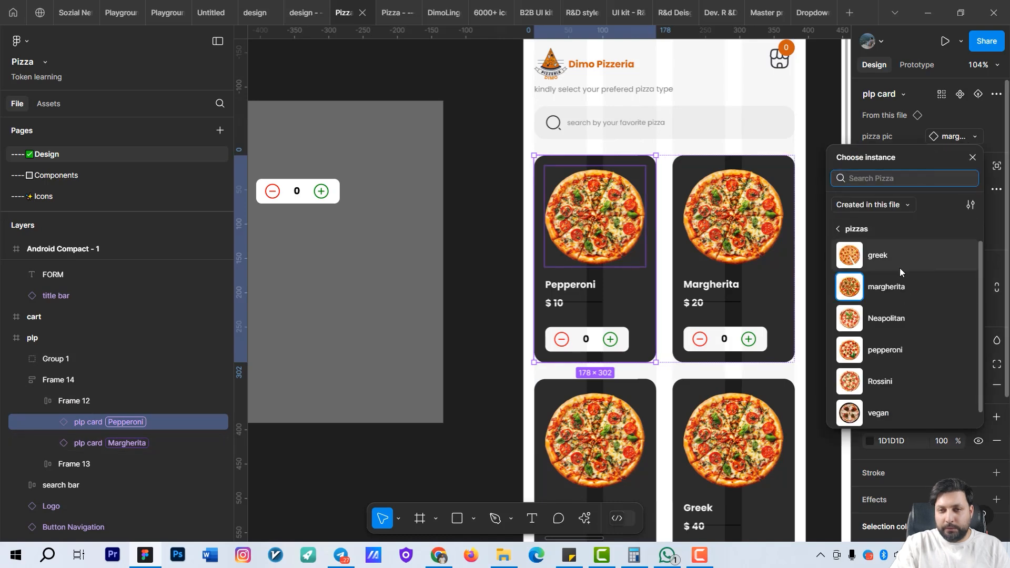
left_click(889, 349)
- Set the pizza pic property of the Rossini card to Rossini and of the Greek card to greek
left_click(768, 282)
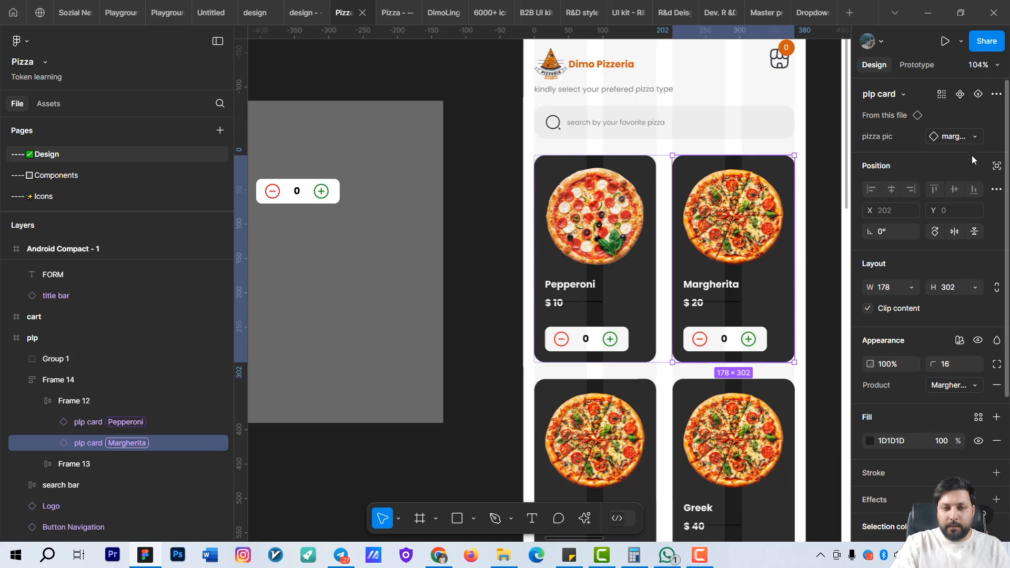
left_click(971, 136)
scroll(646, 358, "down", 3)
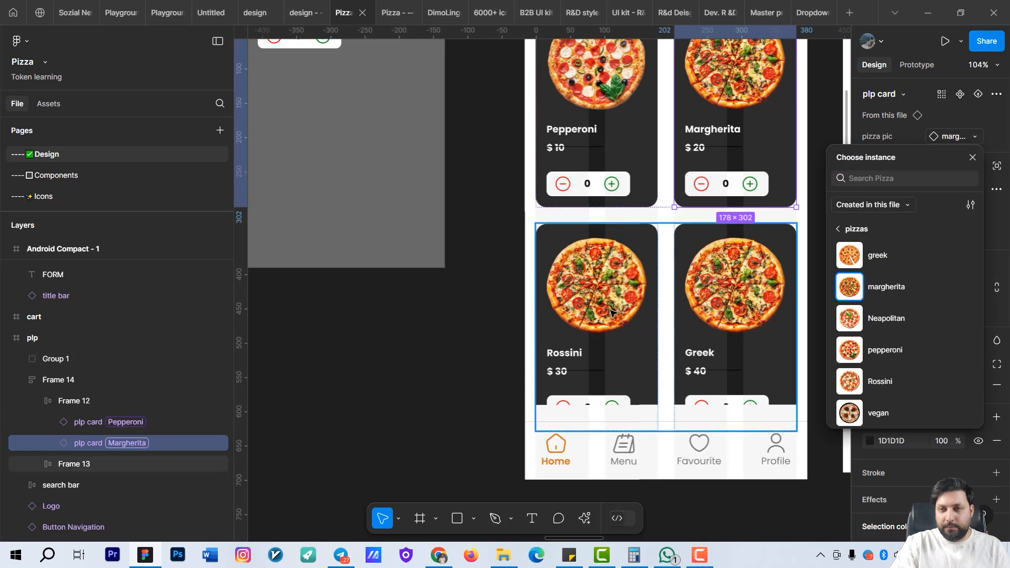
double_click(611, 310)
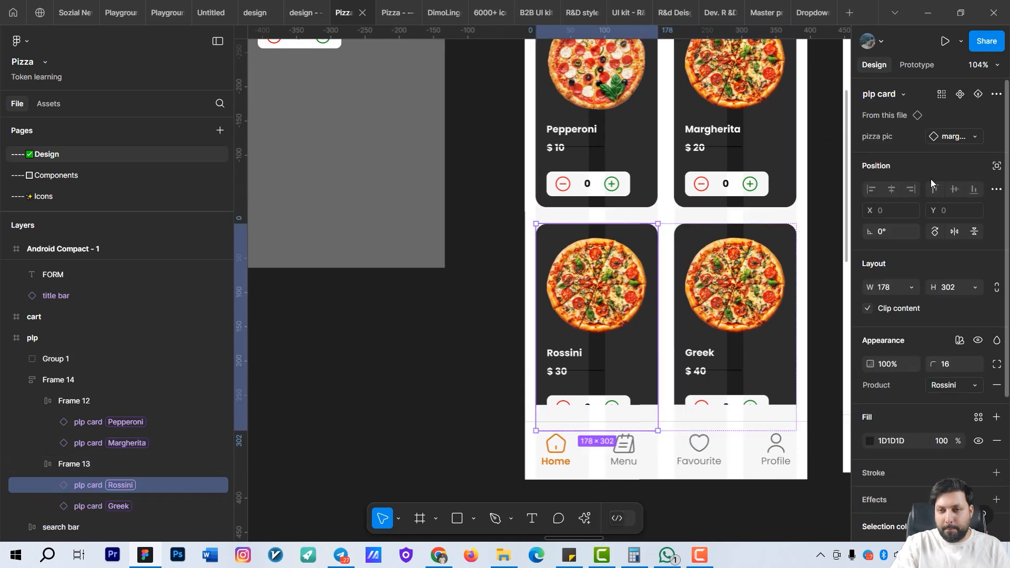
left_click(971, 136)
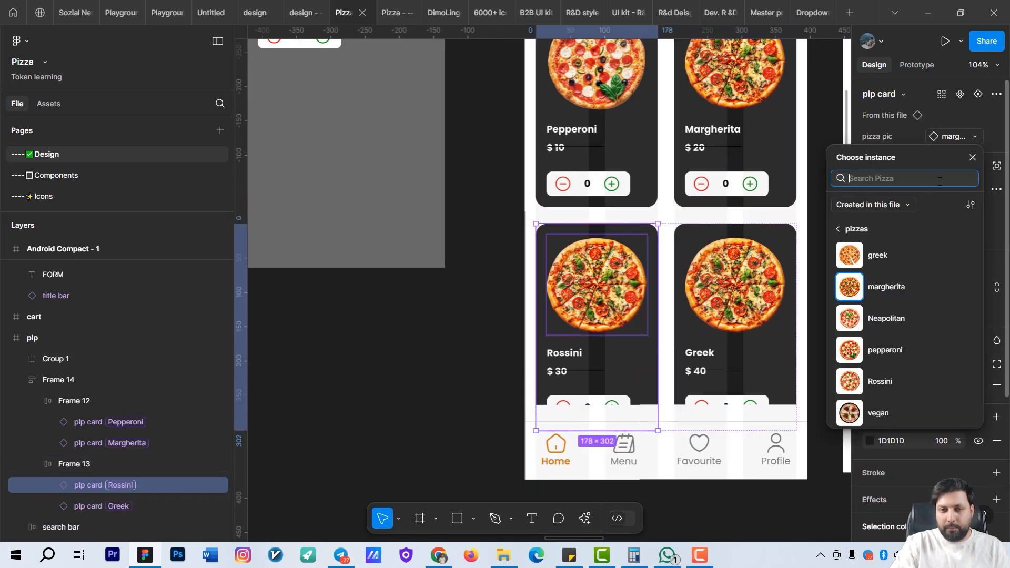
left_click(880, 383)
left_click(756, 356)
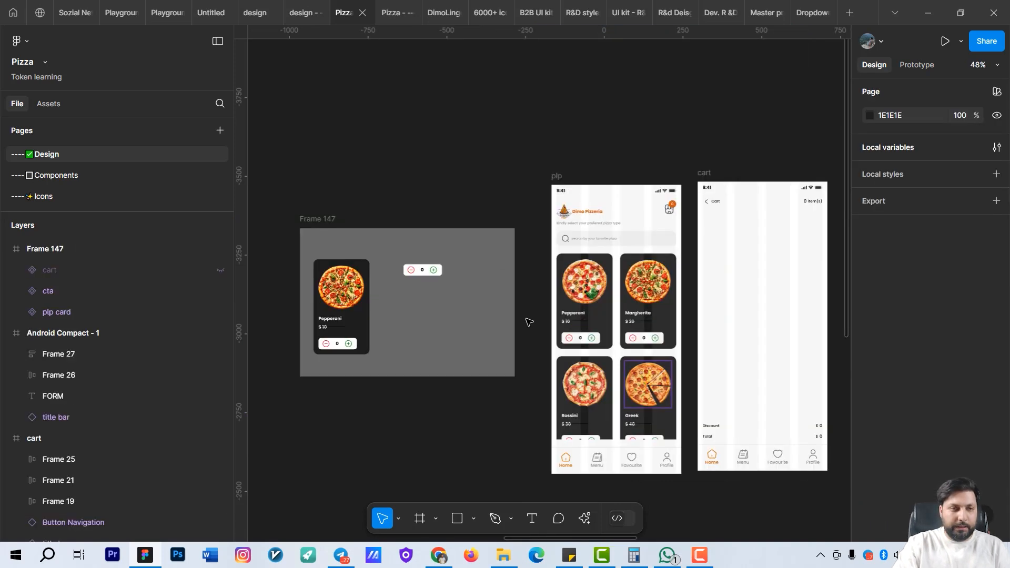
- Show the hidden cart component in Frame 147 and select it
left_click(318, 219)
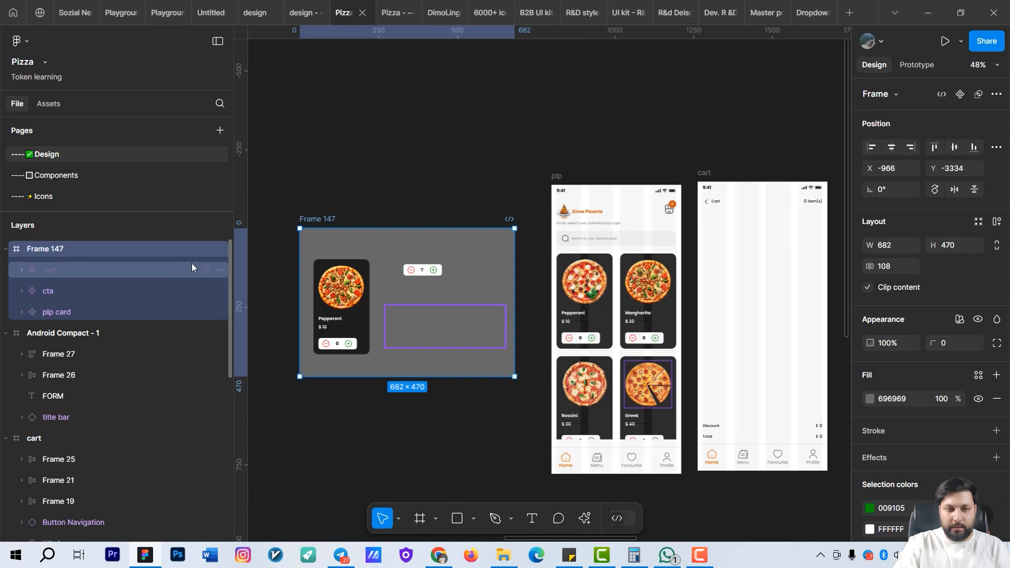
left_click(220, 270)
scroll(517, 355, "up", 5)
left_click_drag(476, 342, 592, 337)
left_click(583, 314)
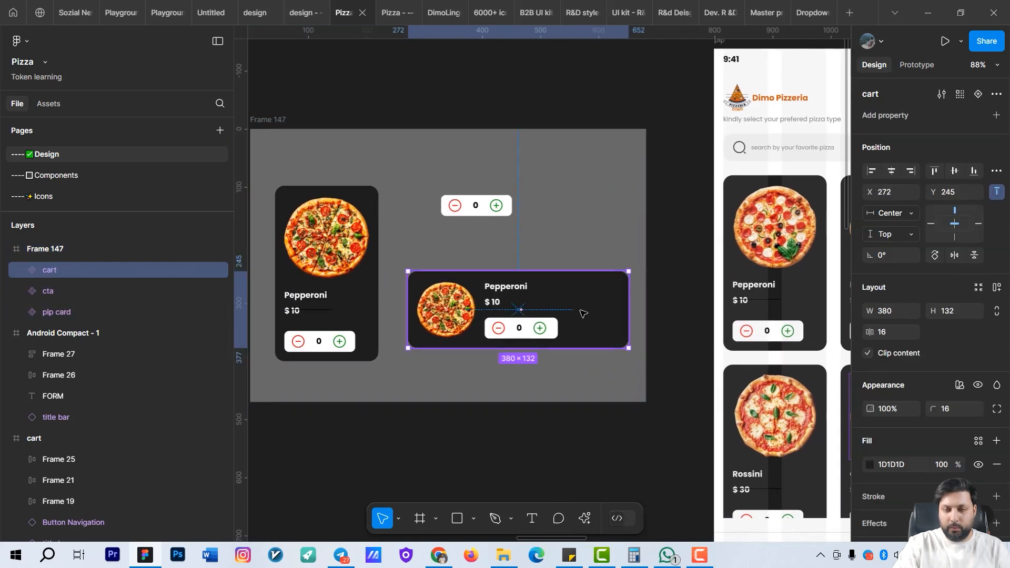
- Create an instance swap property named "cart pizza pic" for the pizza picture in the cart component
double_click(450, 305)
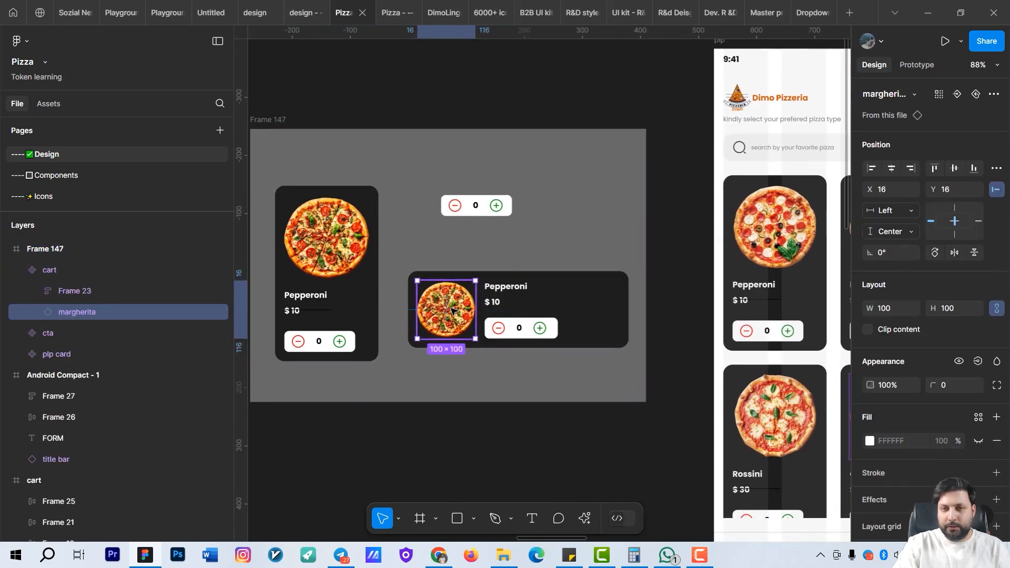
left_click(957, 97)
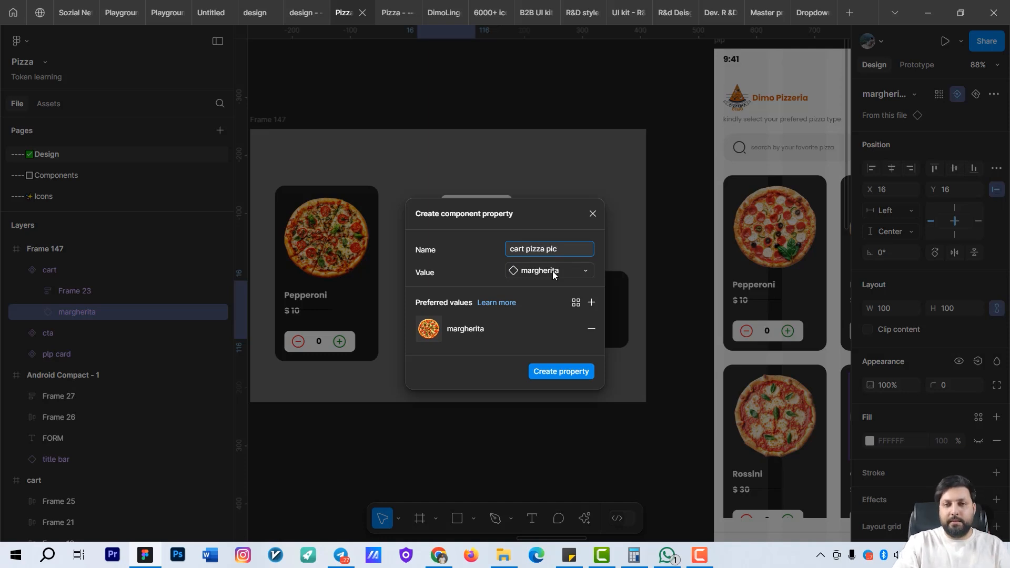
key("Return")
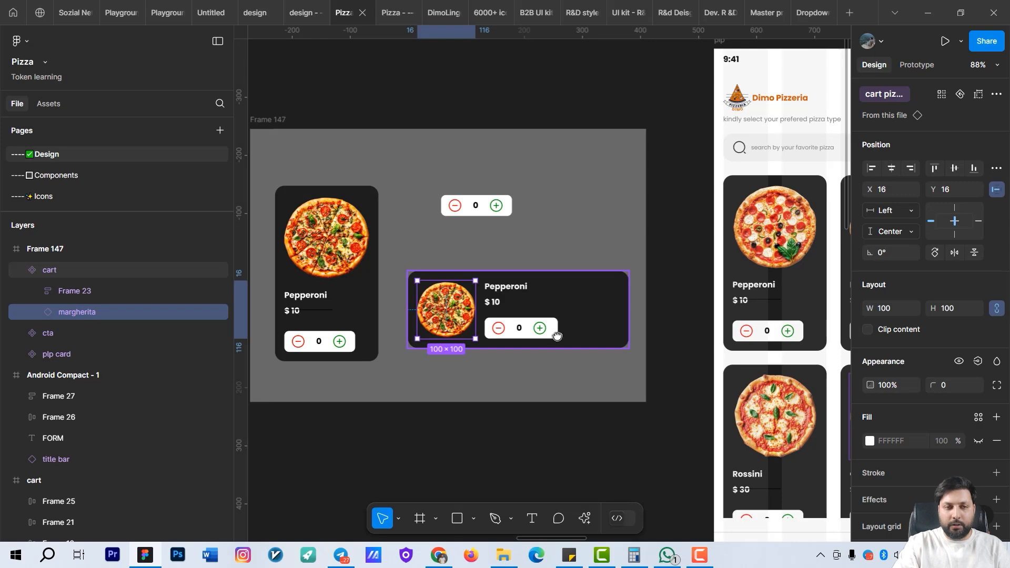
scroll(557, 335, "down", 3)
left_click(694, 207)
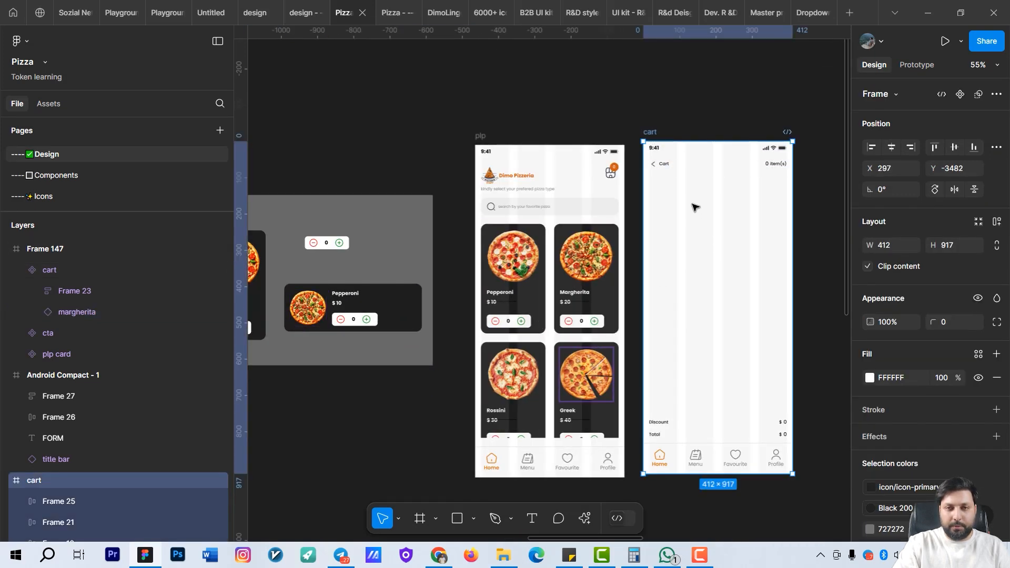
scroll(102, 361, "down", 4)
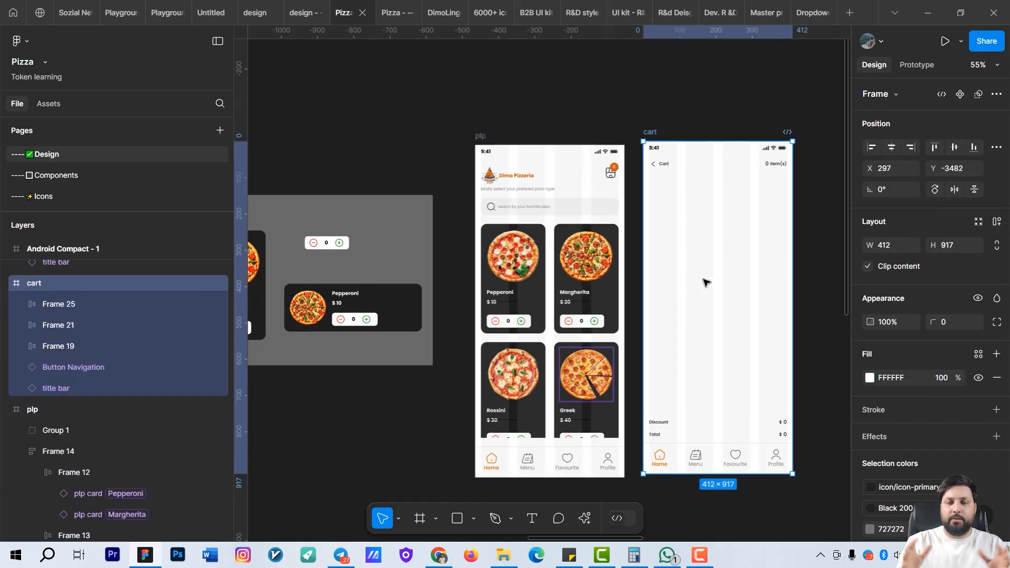
left_click(744, 266)
left_click(650, 132)
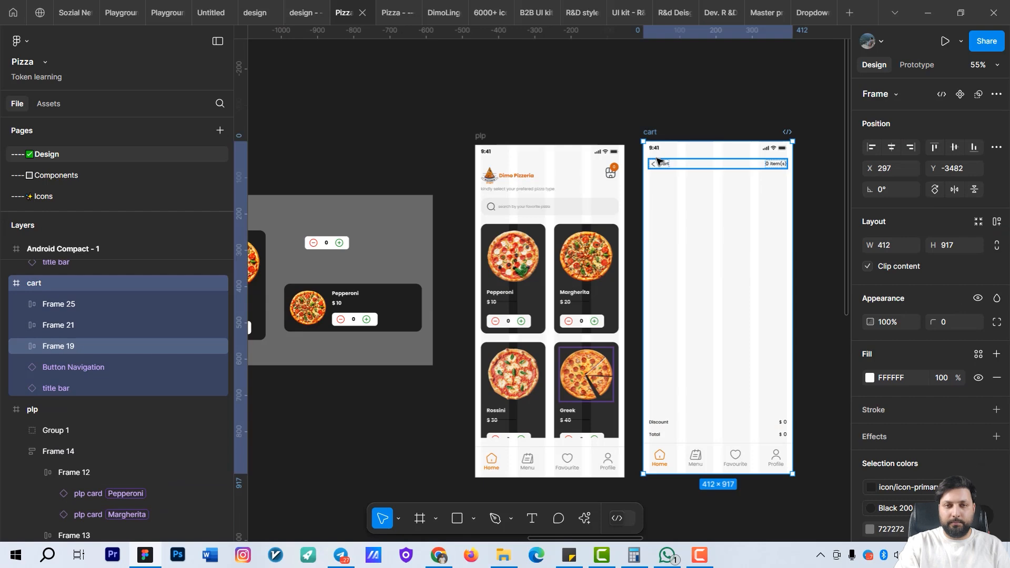
- Switch to the Pizza design file and duplicate the Total row in the cart frame
left_click(398, 13)
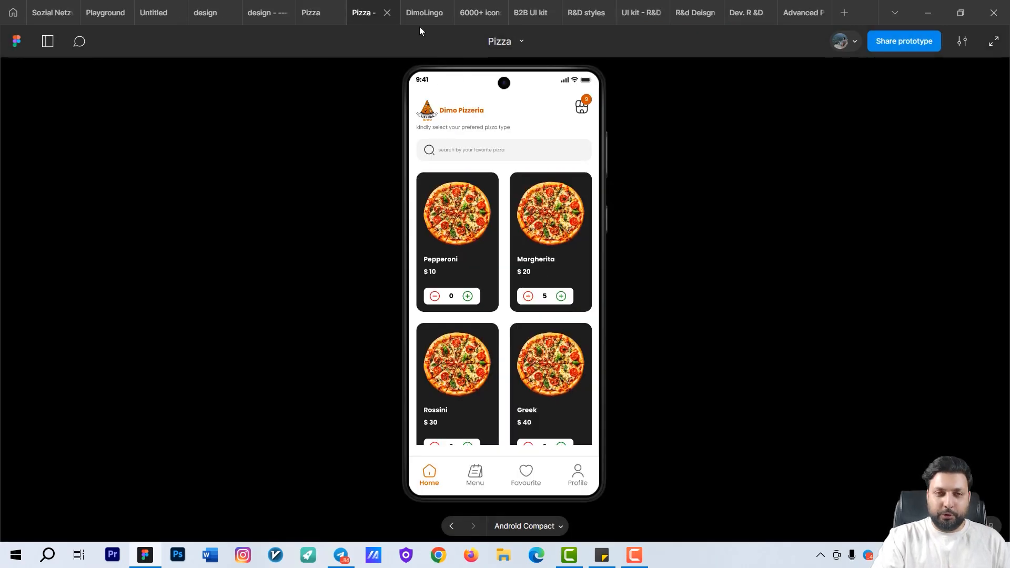
left_click(307, 7)
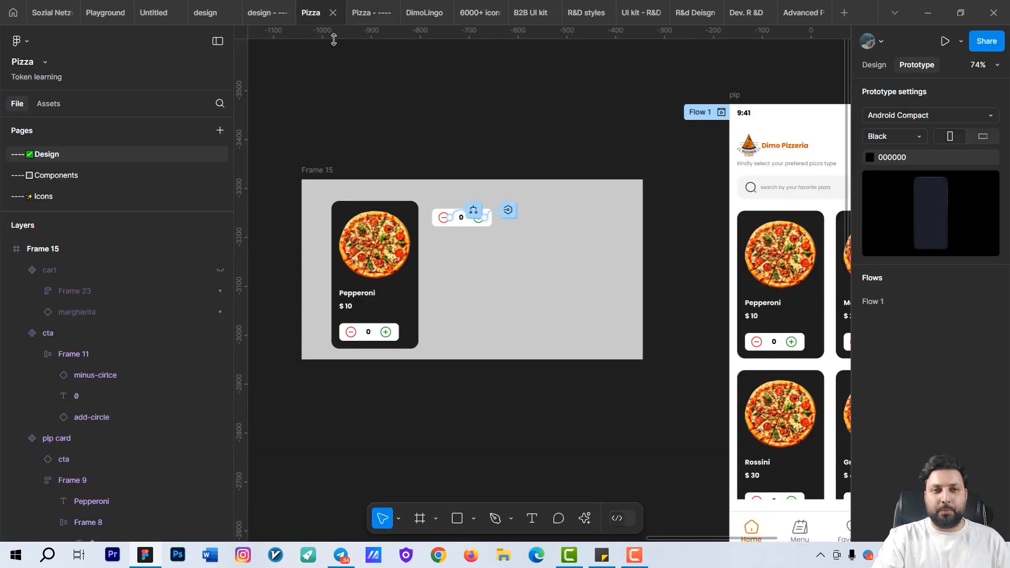
scroll(561, 242, "up", 5)
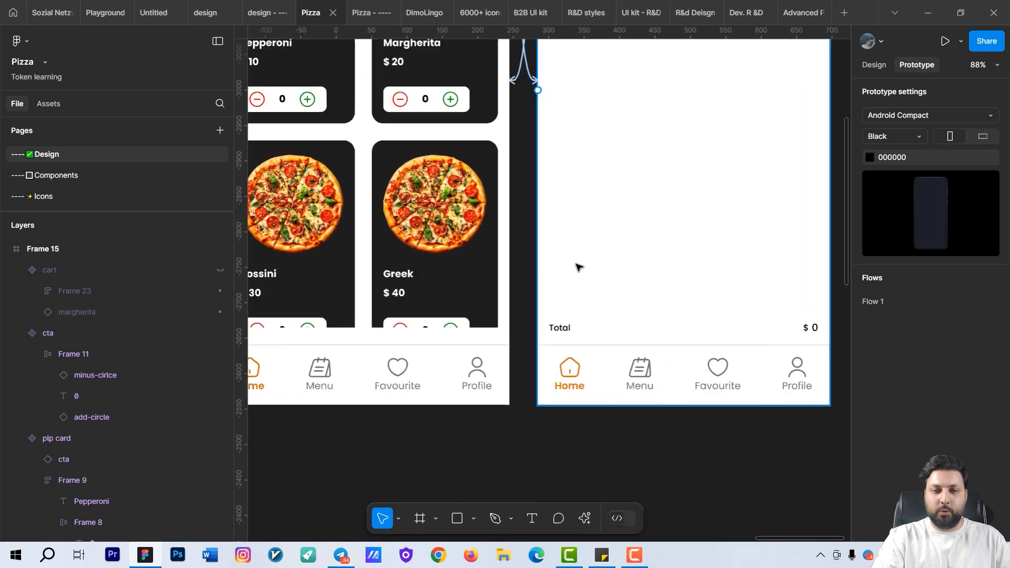
left_click(422, 258)
key("ctrl+d")
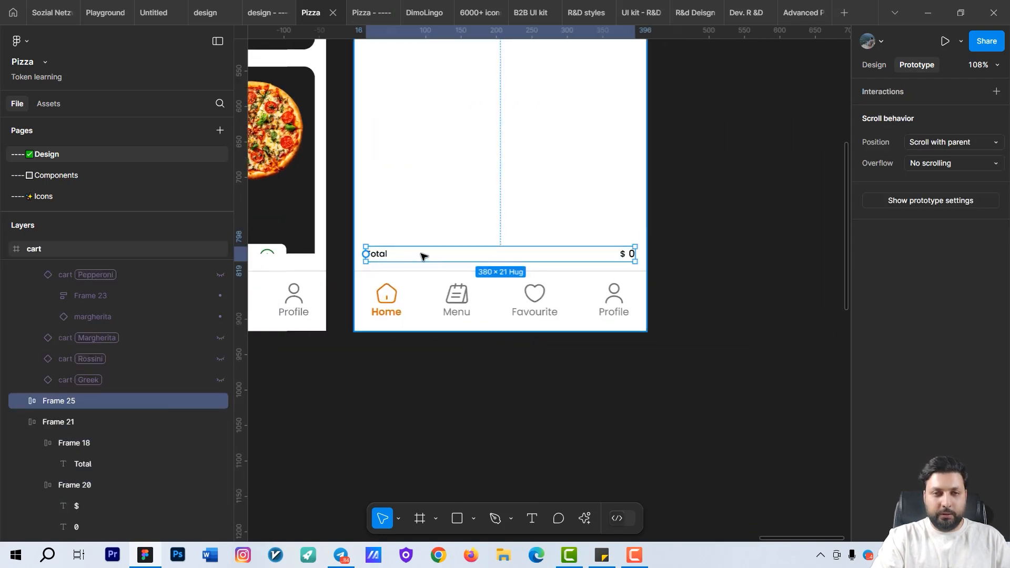
- Place the duplicated row just above the Total row in the cart frame and change its label to Discount
left_click_drag(453, 254, 428, 239)
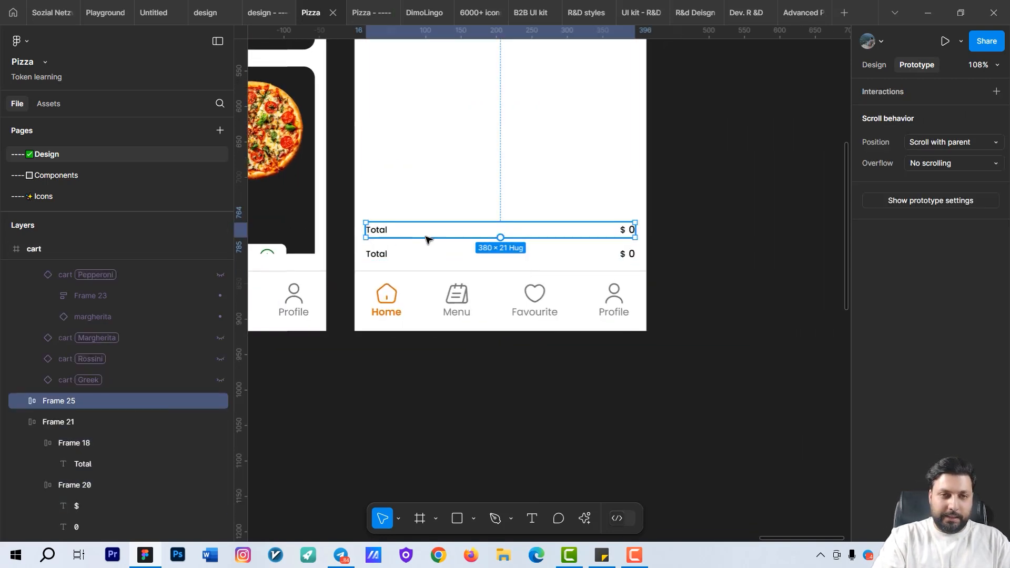
double_click(386, 234)
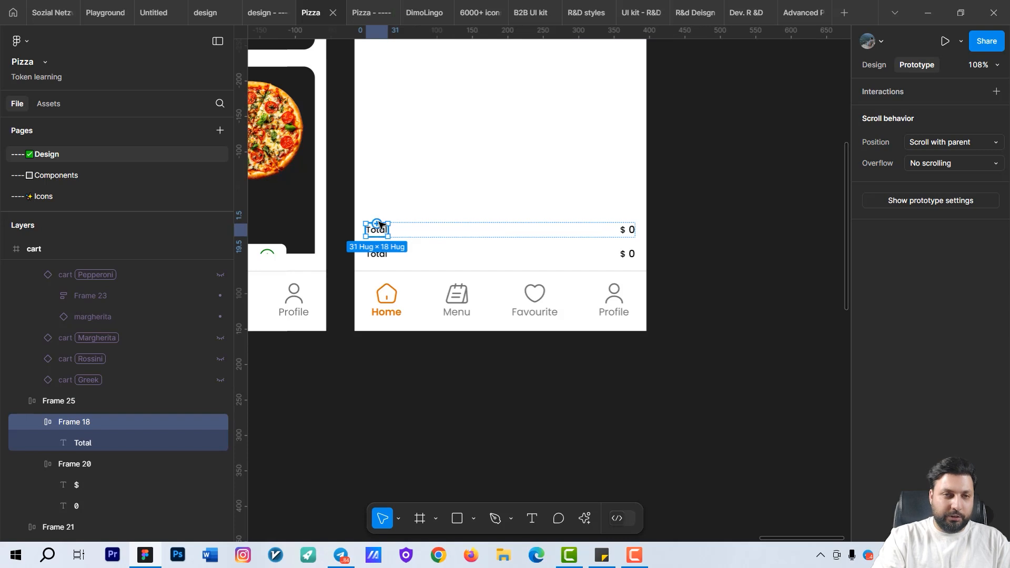
scroll(379, 226, "up", 5)
double_click(379, 228)
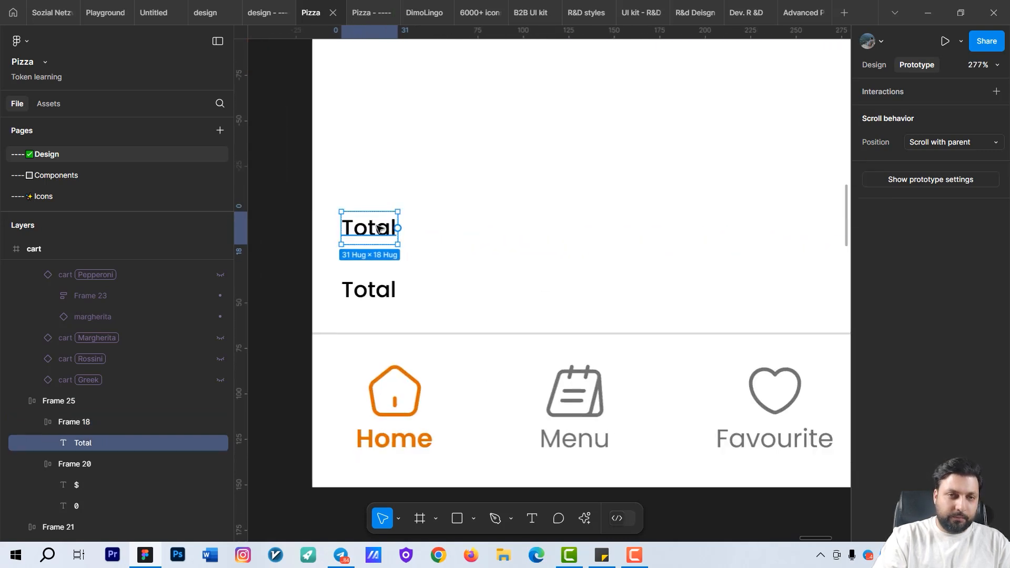
double_click(379, 227)
type("Disco")
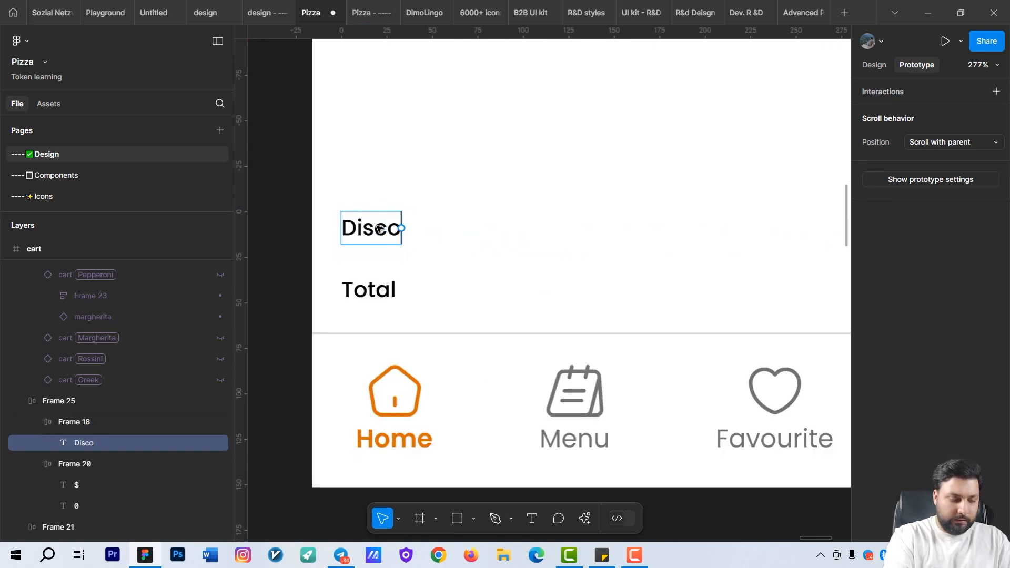
type("unt")
key("Escape")
scroll(451, 210, "down", 5)
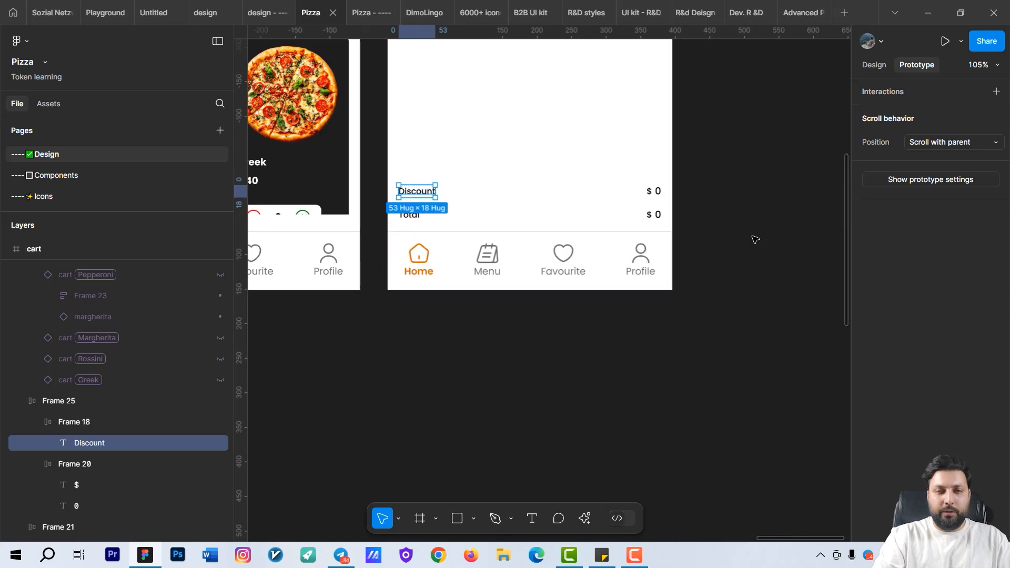
- Draw a 46 × 46 frame inside the Pepperoni card component in Frame 15, beside the pizza name
left_click_drag(703, 269, 716, 282)
scroll(700, 295, "down", 3)
left_click_drag(539, 418, 660, 473)
scroll(618, 350, "up", 3)
left_click_drag(646, 165, 604, 358)
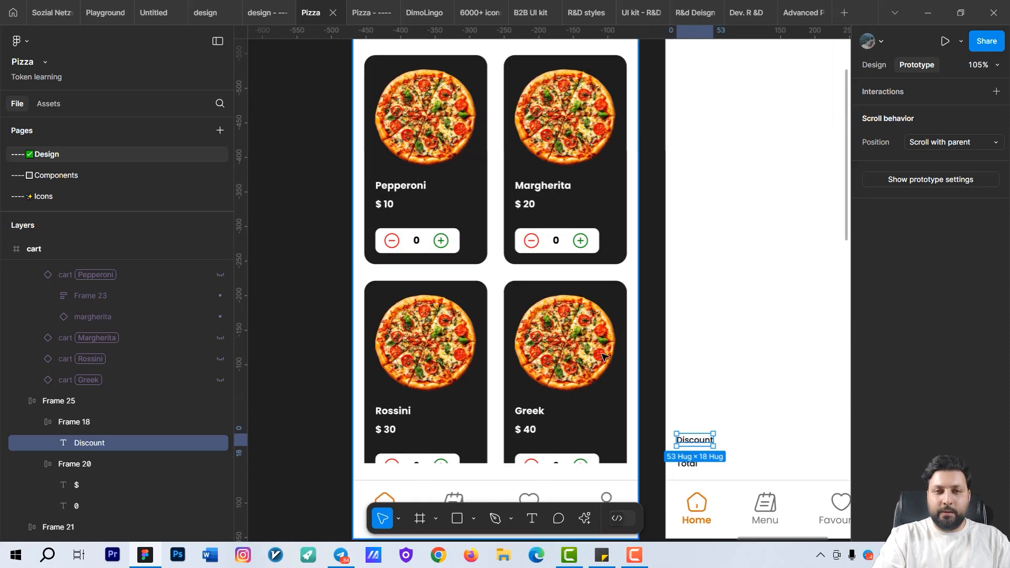
scroll(604, 358, "down", 2)
left_click_drag(474, 389, 496, 451)
scroll(550, 419, "up", 1)
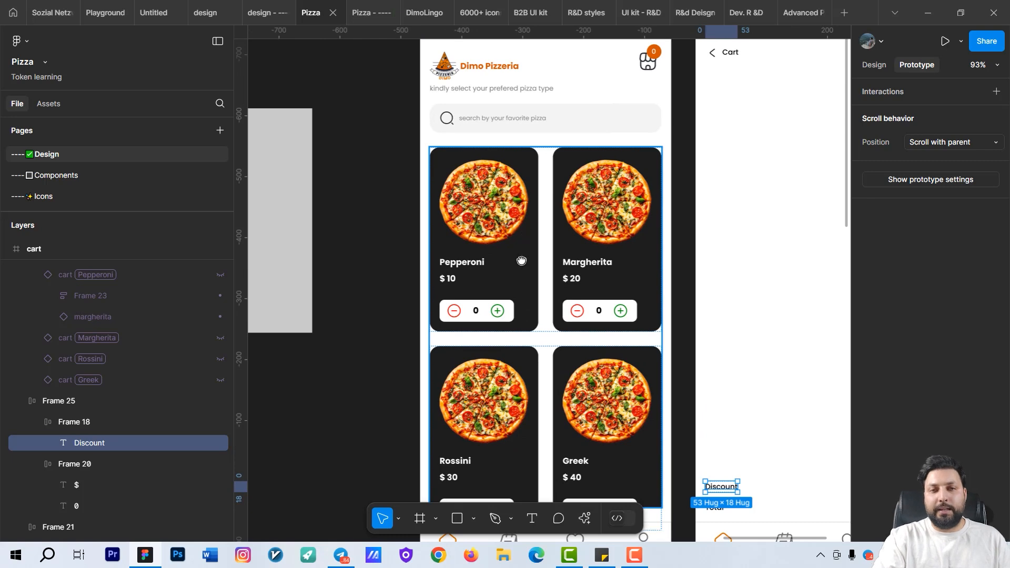
left_click_drag(521, 261, 511, 311)
left_click_drag(279, 302, 631, 299)
left_click_drag(525, 288, 715, 263)
scroll(557, 165, "up", 3)
left_click_drag(592, 288, 652, 218)
key("f")
scroll(609, 309, "up", 2)
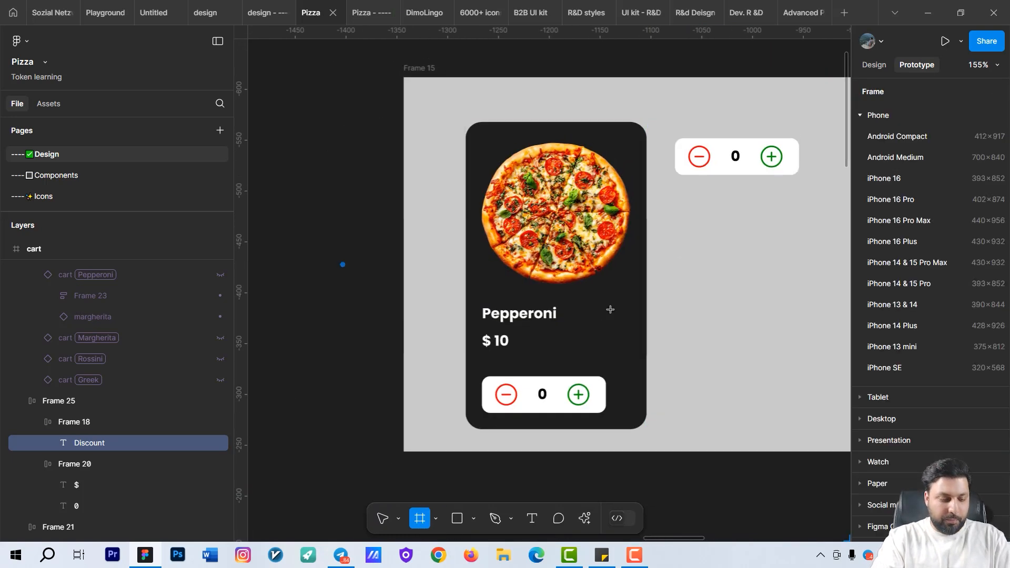
left_click_drag(574, 275, 625, 325)
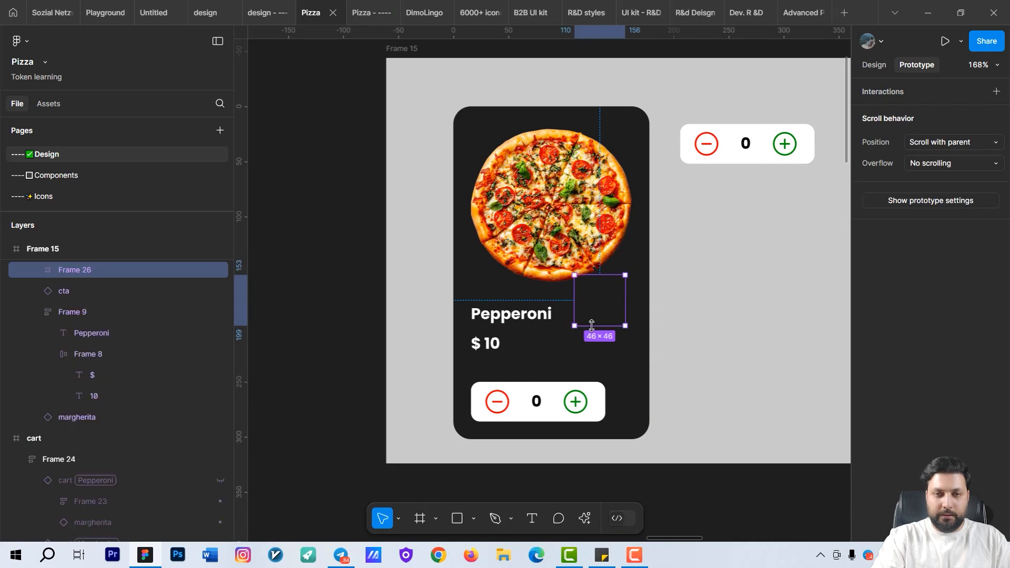
- Fill the new small frame with red FF0000 and round its corners into a full circle
left_click(874, 65)
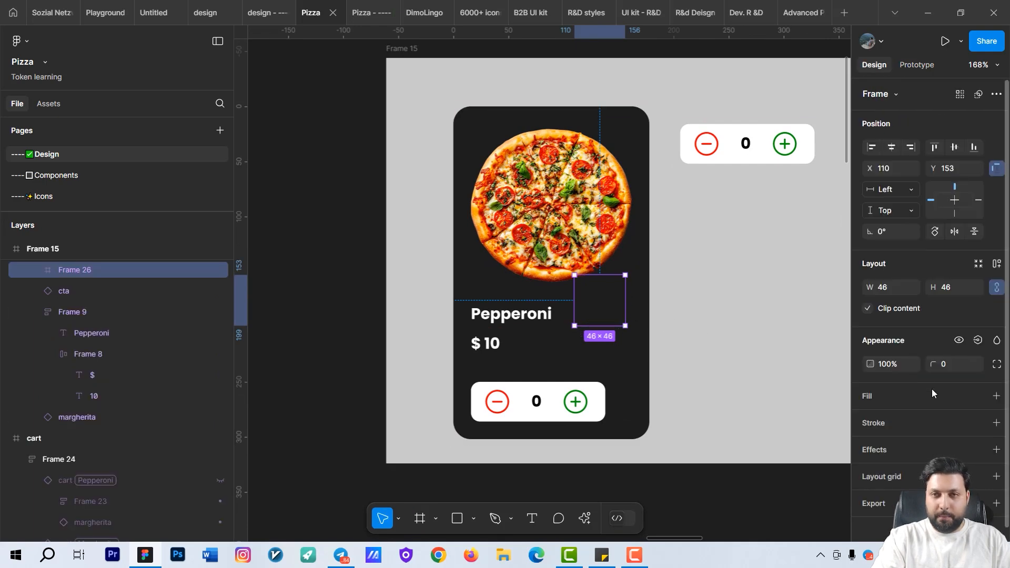
left_click(996, 396)
left_click(869, 419)
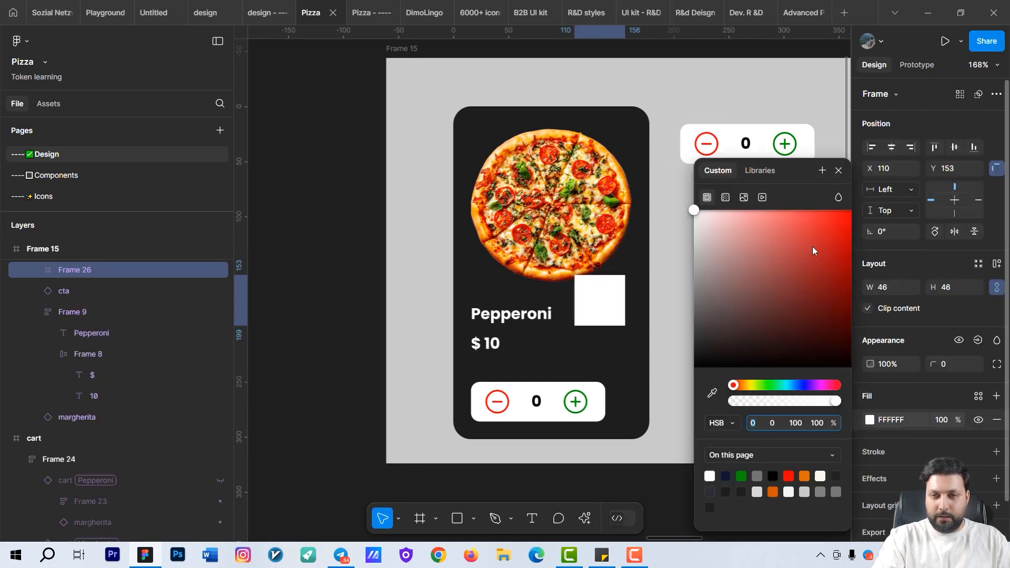
left_click_drag(815, 252, 856, 169)
left_click_drag(943, 367, 239, 391)
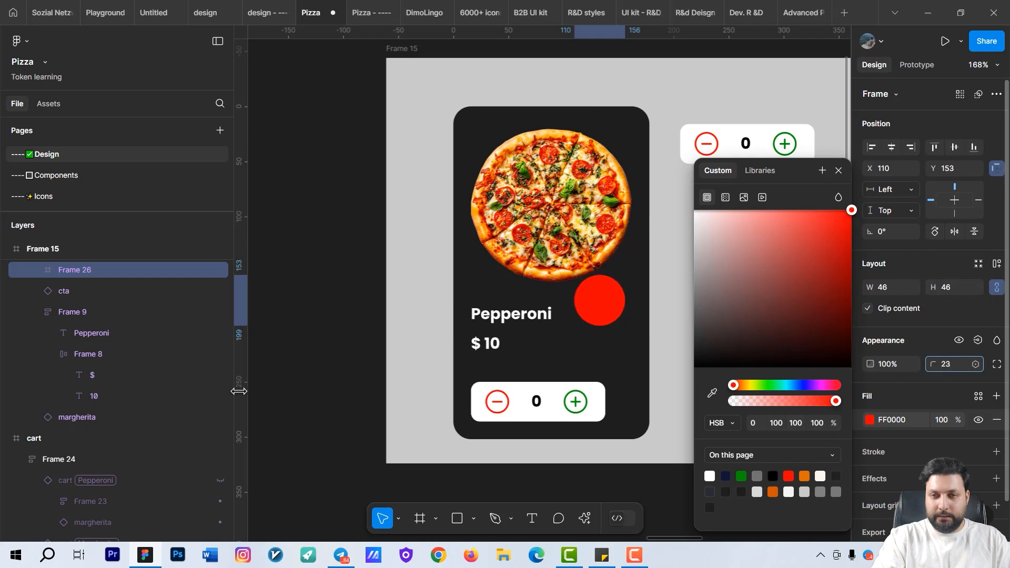
- Add the text 10% inside the red circle and move it to the circle's middle
key("t")
left_click(596, 299)
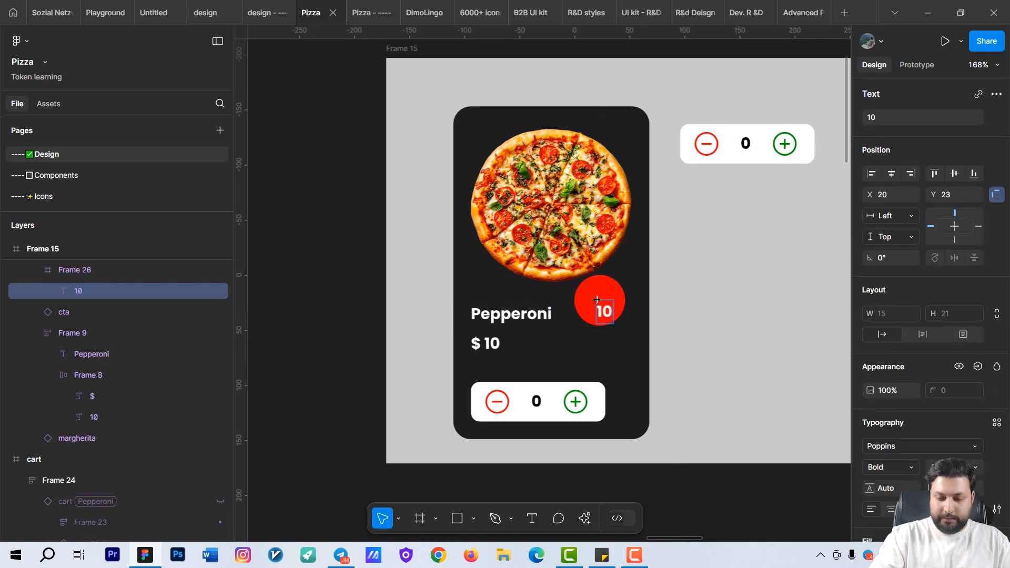
key("Escape")
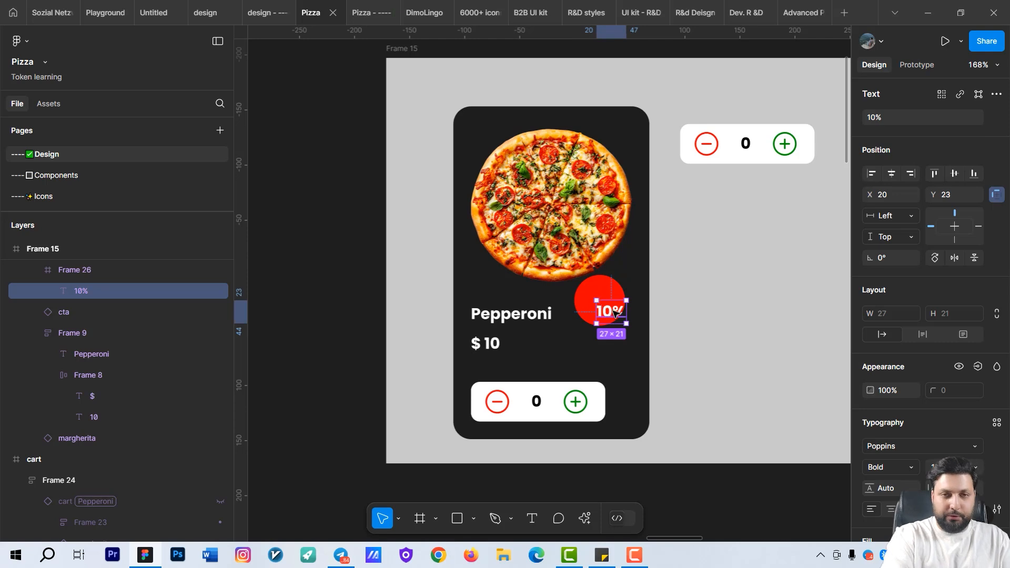
scroll(613, 314, "up", 3)
left_click_drag(613, 314, 599, 301)
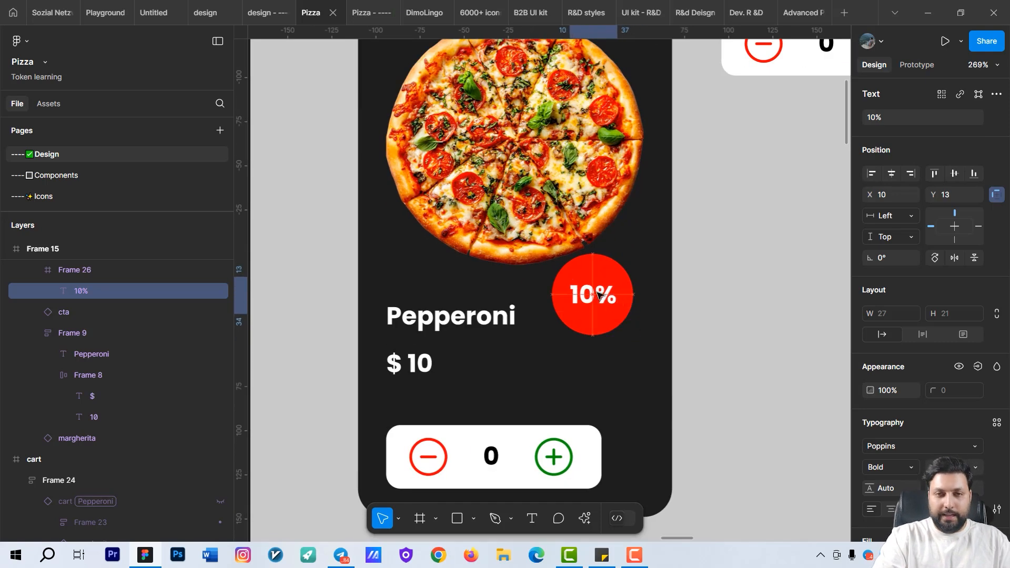
- Group the red discount badge and move it to the card's upper-left corner at X 16, Y 16
left_click(604, 264)
key("ctrl+g")
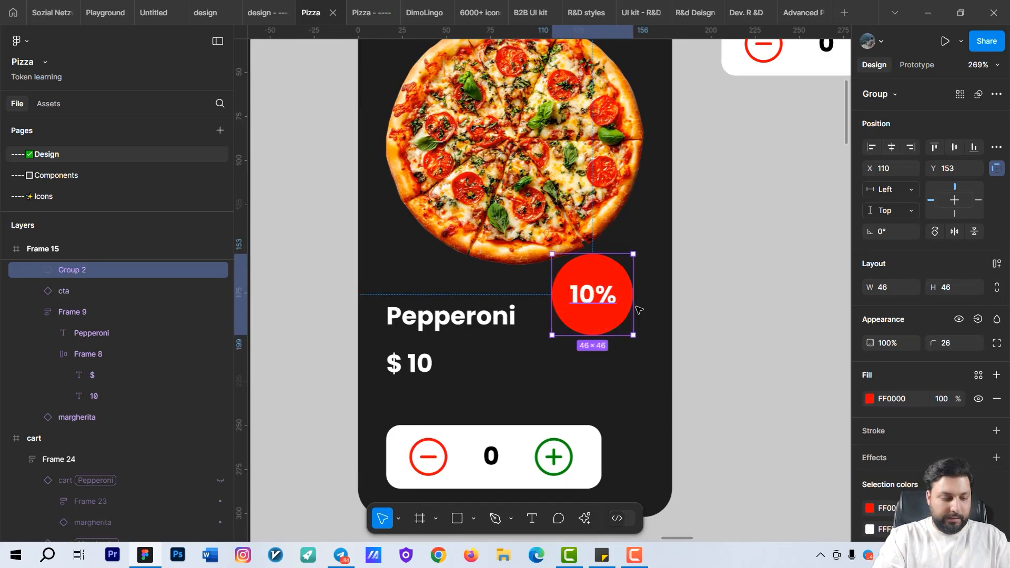
scroll(636, 309, "down", 2)
left_click_drag(636, 308, 554, 222)
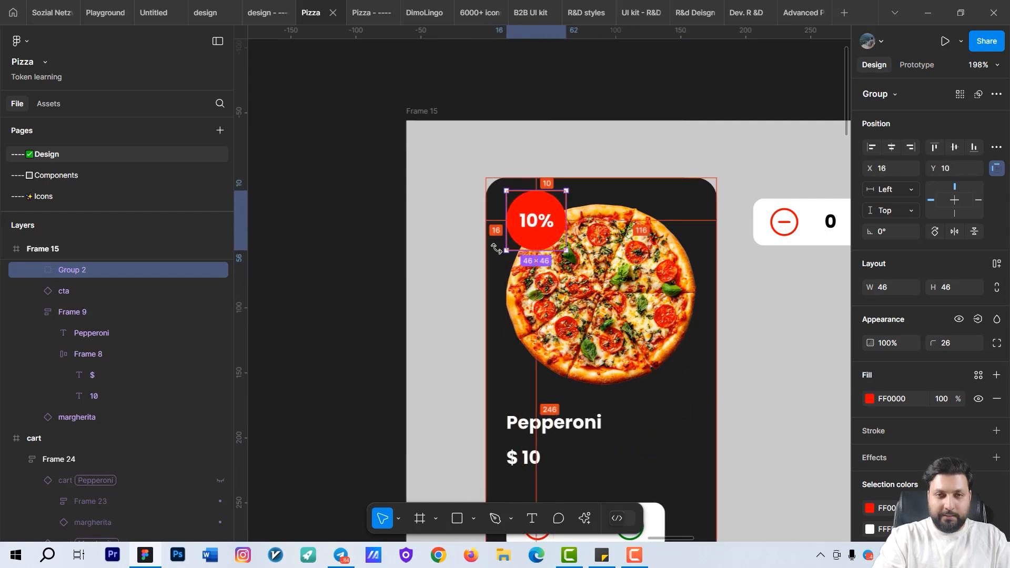
key("alt")
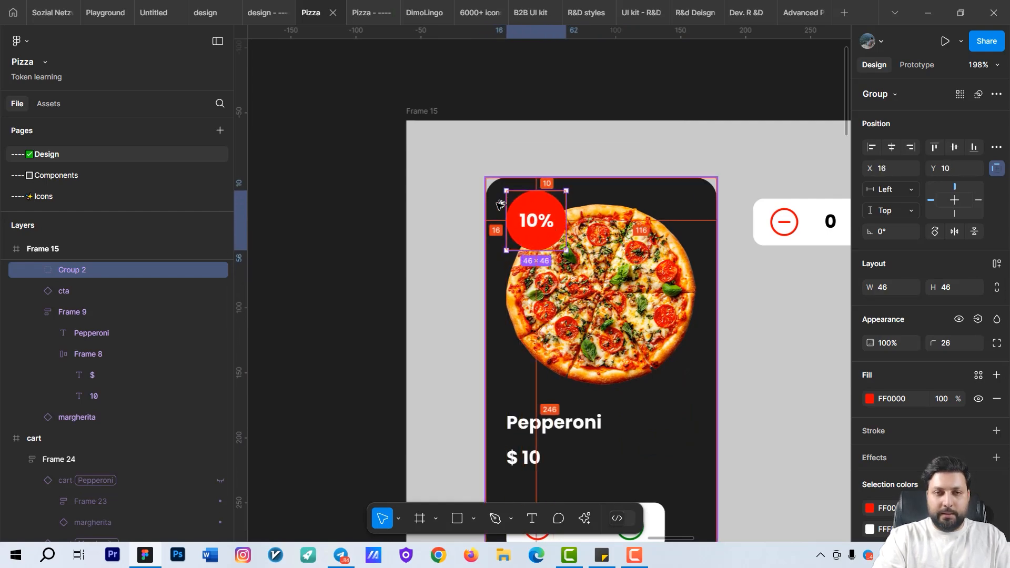
key("Down")
key("Down")
key("Down")
key("Down")
key("Down")
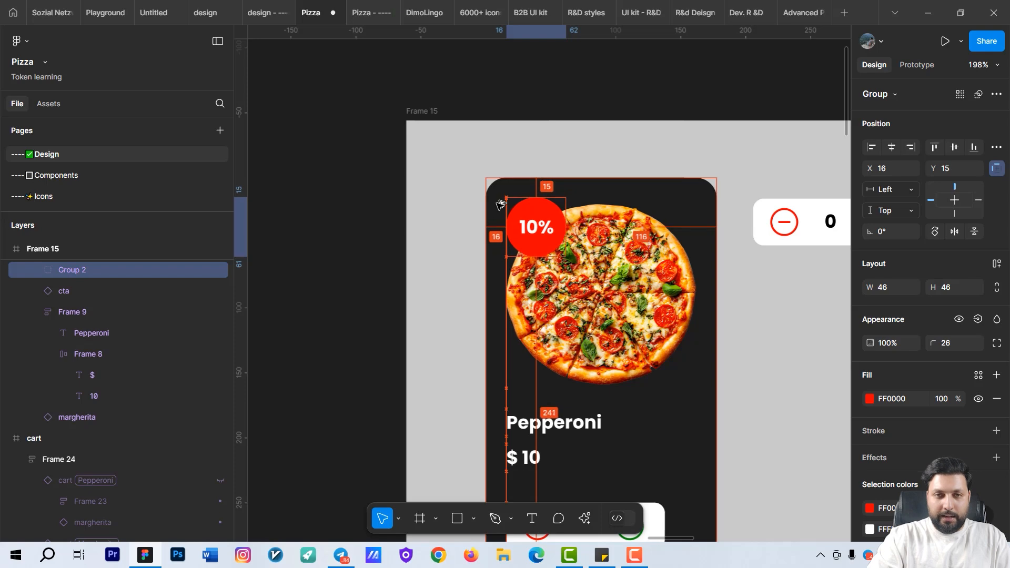
key("Down")
- Change the badge text to 2% and centre it horizontally and vertically in the red circle
scroll(526, 227, "down", 5)
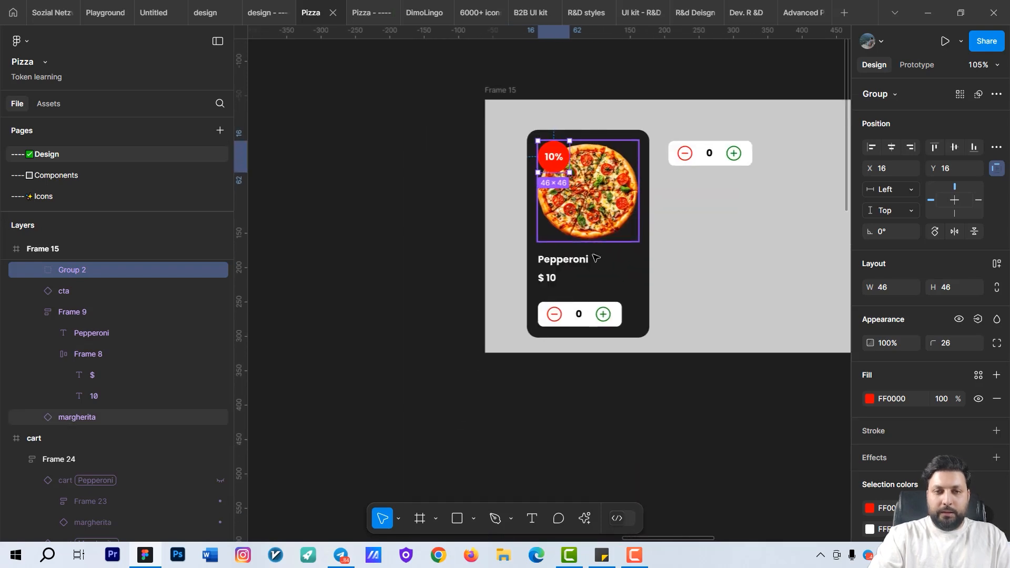
scroll(595, 258, "up", 5)
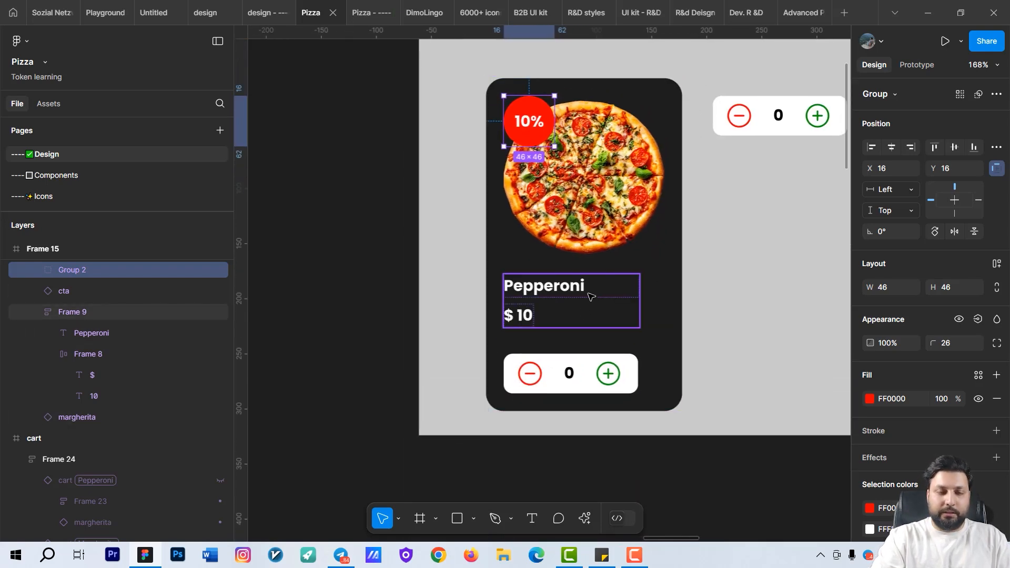
scroll(549, 160, "up", 2)
double_click(520, 114)
double_click(519, 114)
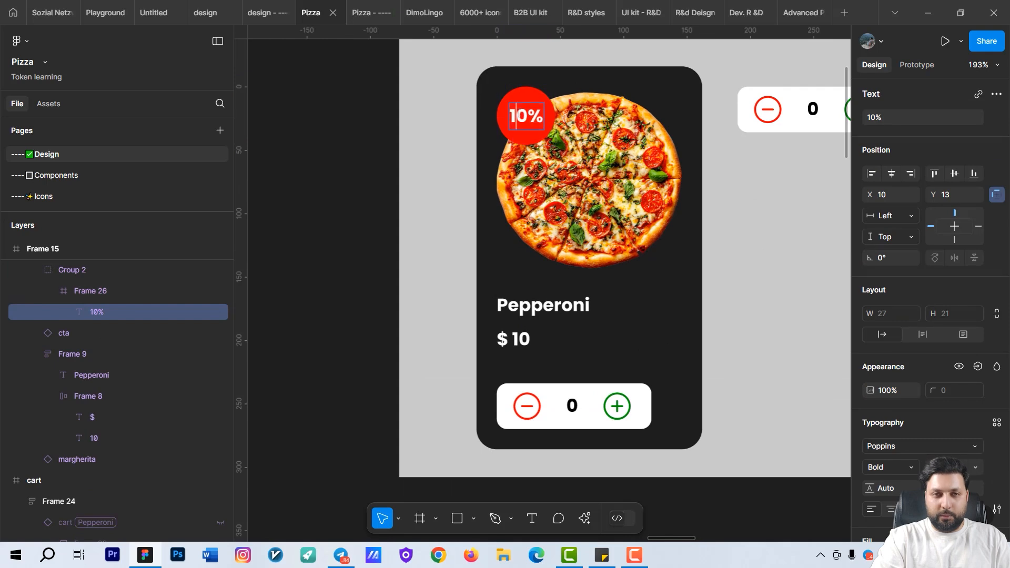
left_click_drag(529, 112, 502, 117)
type("2")
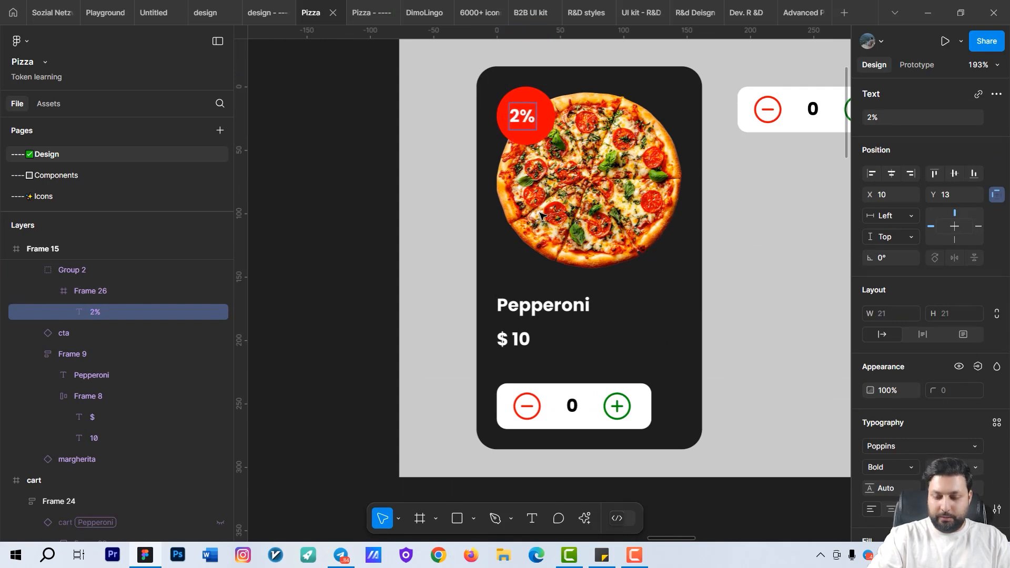
key("Escape")
scroll(552, 96, "up", 7)
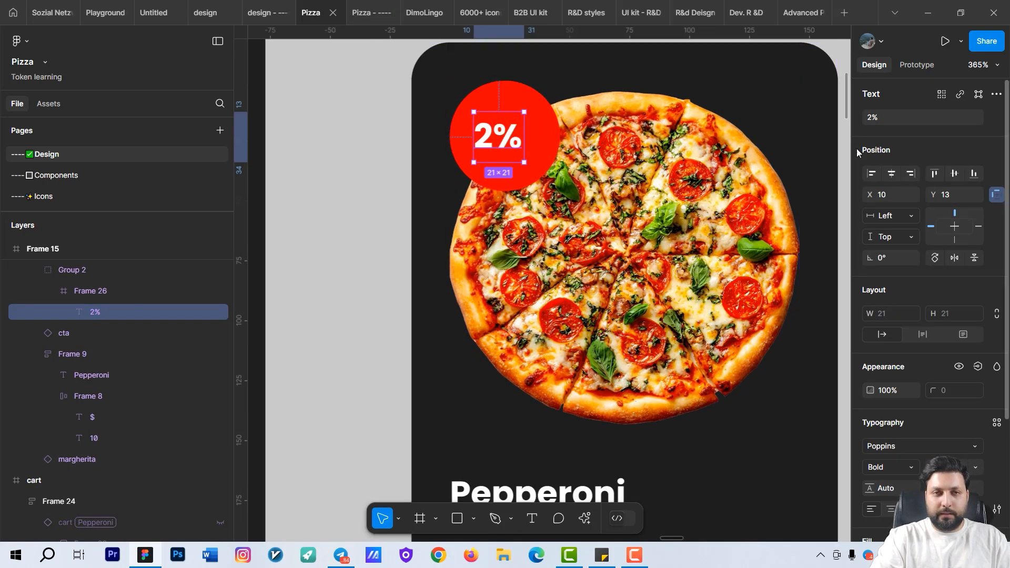
left_click(892, 174)
left_click(955, 174)
scroll(624, 213, "down", 10)
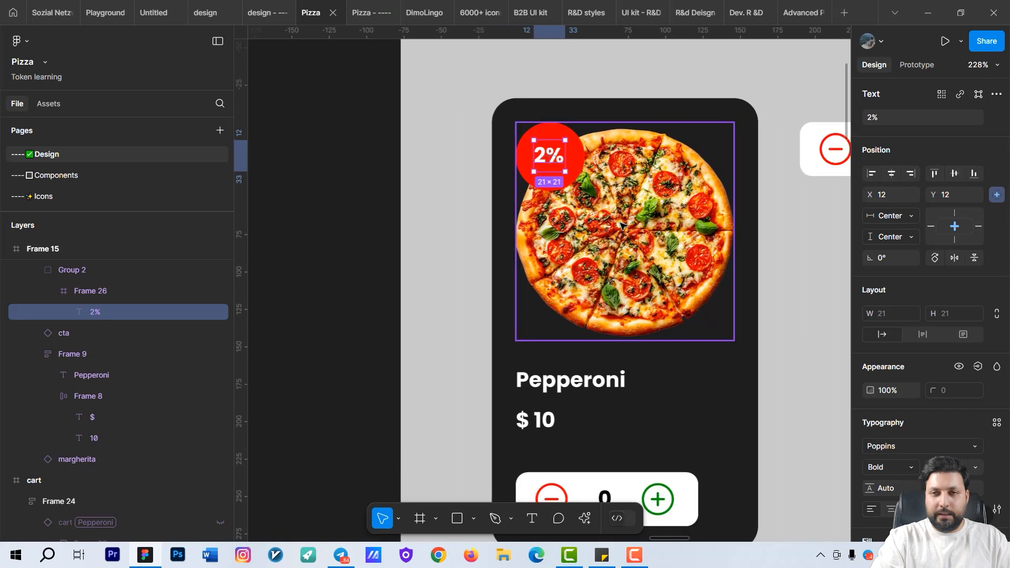
- Draw a horizontal line about 82 px long across the $ 10 price in the plp card component
scroll(608, 381, "down", 2)
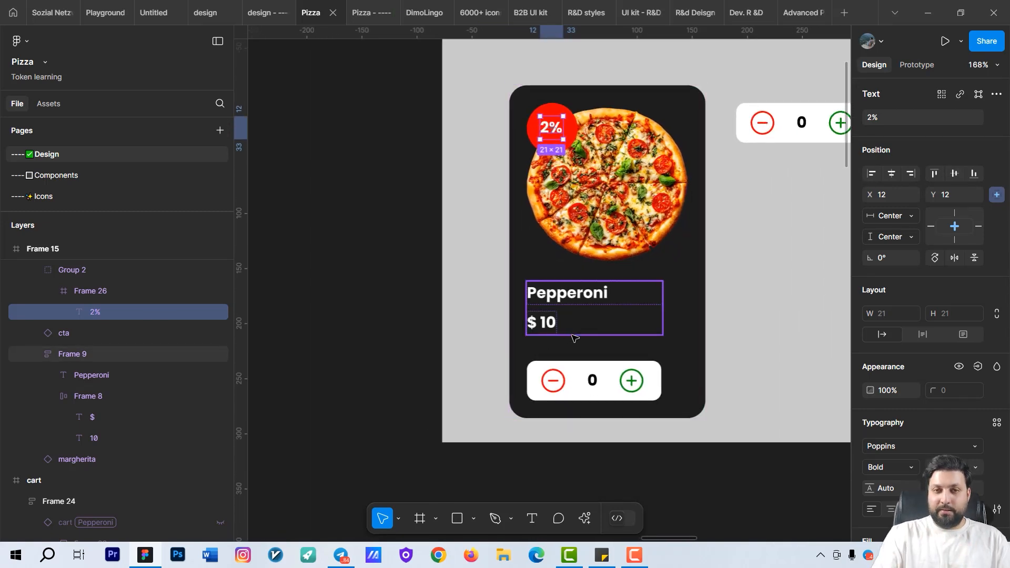
mouse_move(575, 338)
left_mouse_down()
mouse_move(580, 295)
mouse_move(572, 348)
left_mouse_up()
scroll(581, 282, "up", 3)
scroll(591, 331, "down", 2)
left_click(588, 333)
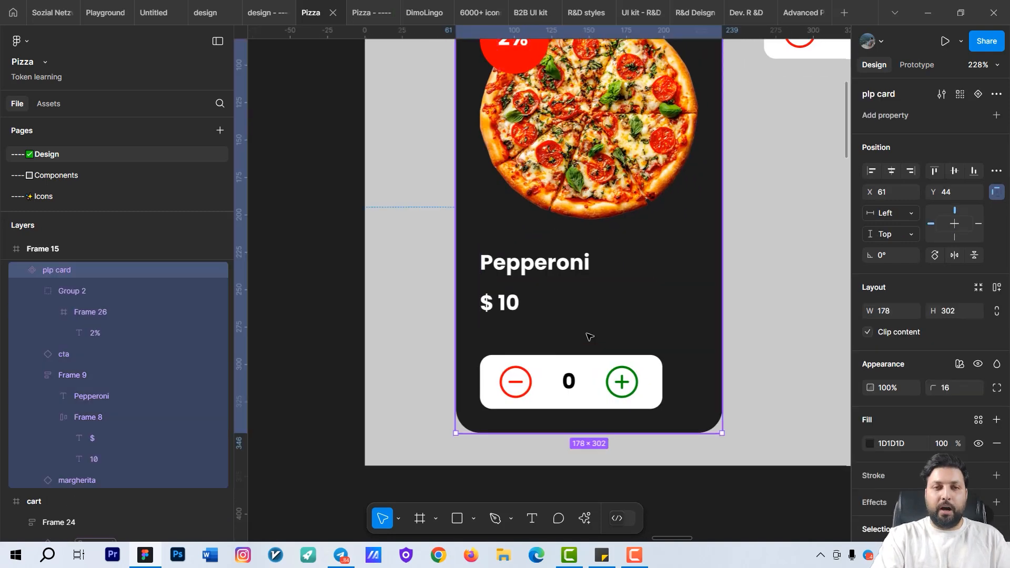
key("l")
scroll(510, 344, "up", 3)
left_click_drag(473, 290, 641, 291)
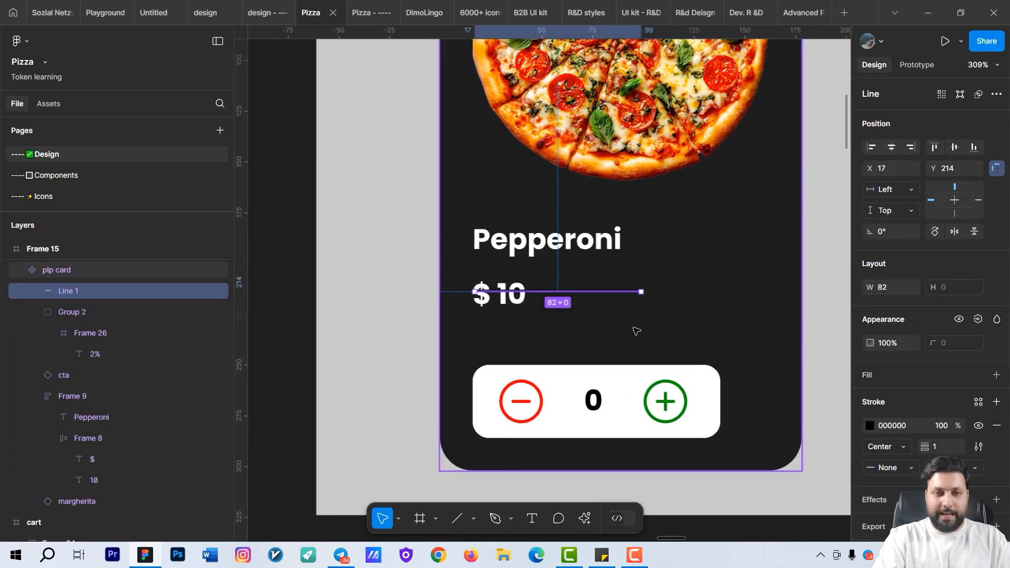
key("Escape")
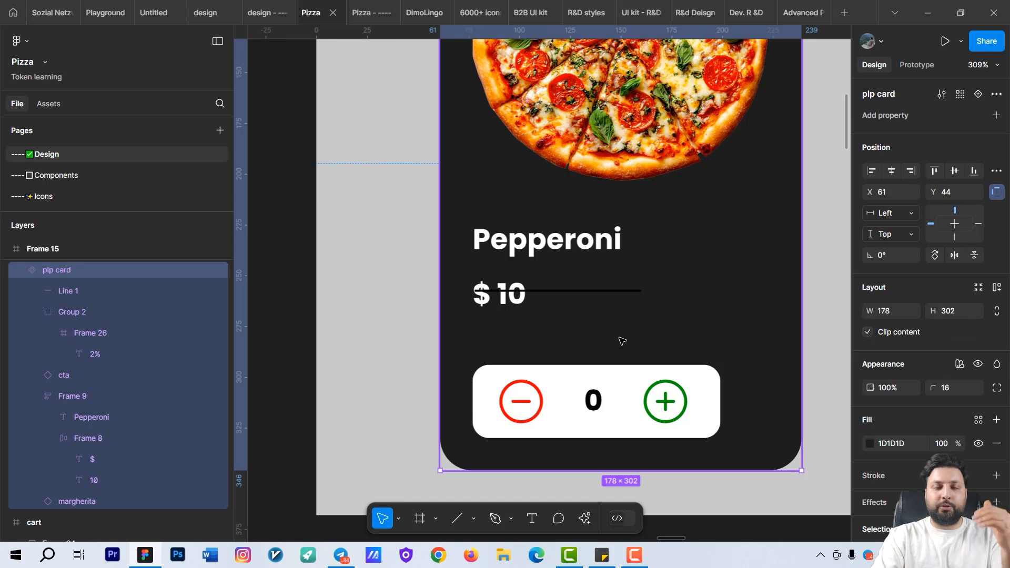
- Examine the discount badge and price line on the plp cards and the Discount row in the cart frame
scroll(623, 341, "down", 5)
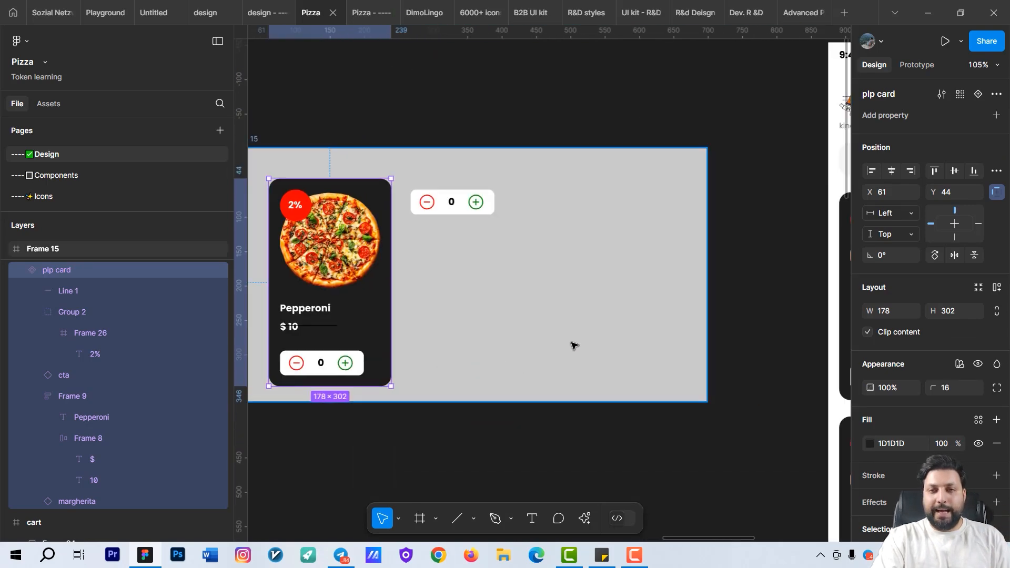
scroll(526, 345, "down", 3)
scroll(473, 326, "down", 2)
left_click_drag(693, 370, 514, 350)
left_click_drag(622, 373, 698, 305)
scroll(657, 347, "up", 5)
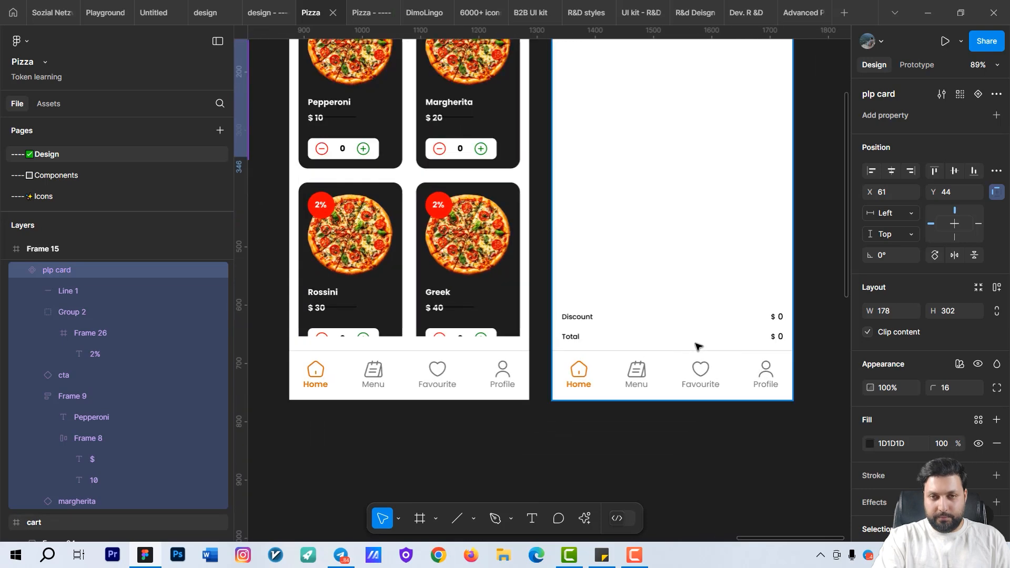
scroll(613, 310, "up", 2)
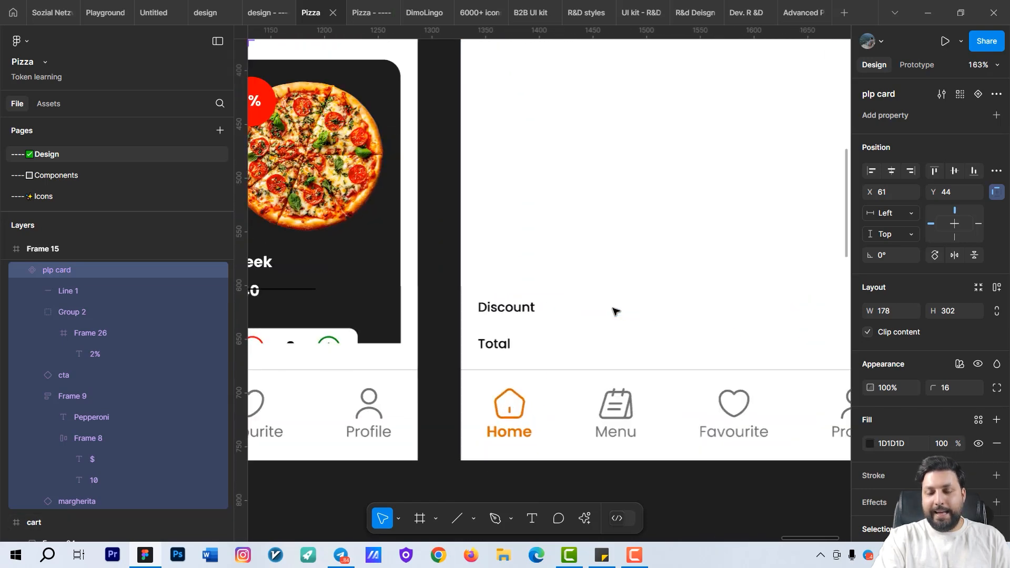
scroll(673, 324, "down", 3)
left_click_drag(600, 355, 533, 367)
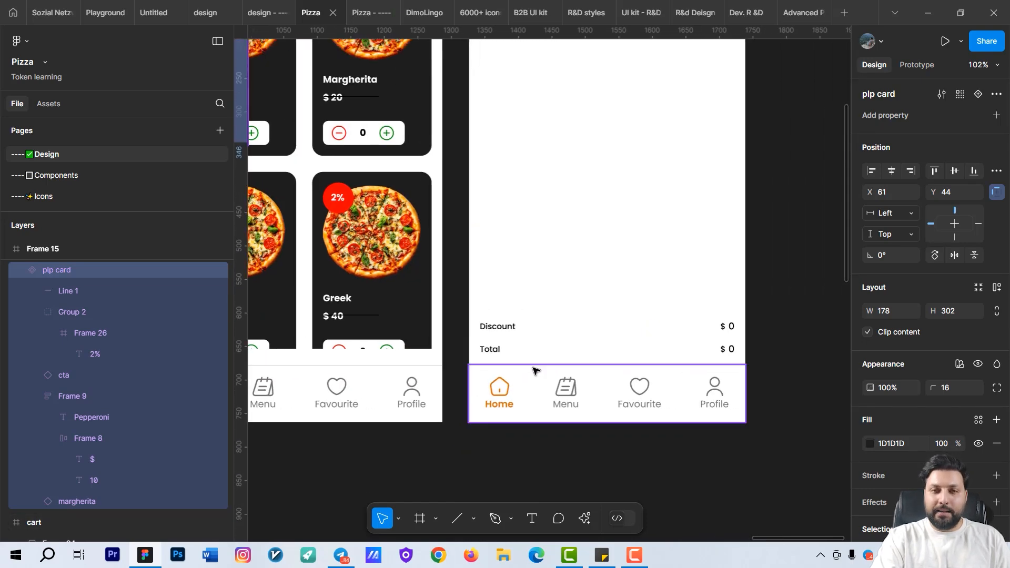
scroll(529, 343, "down", 8)
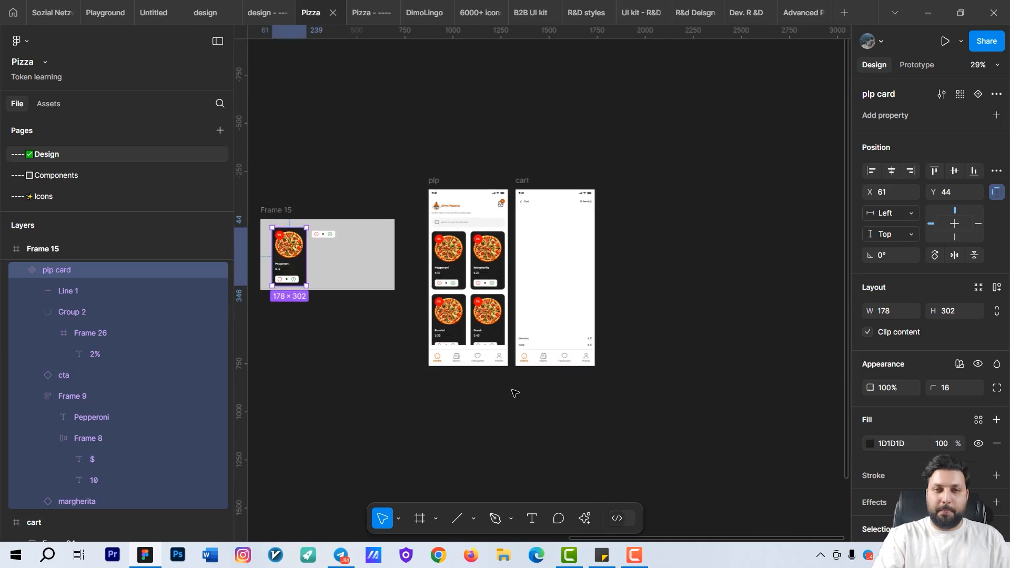
left_click_drag(512, 391, 779, 378)
left_click_drag(675, 396, 501, 378)
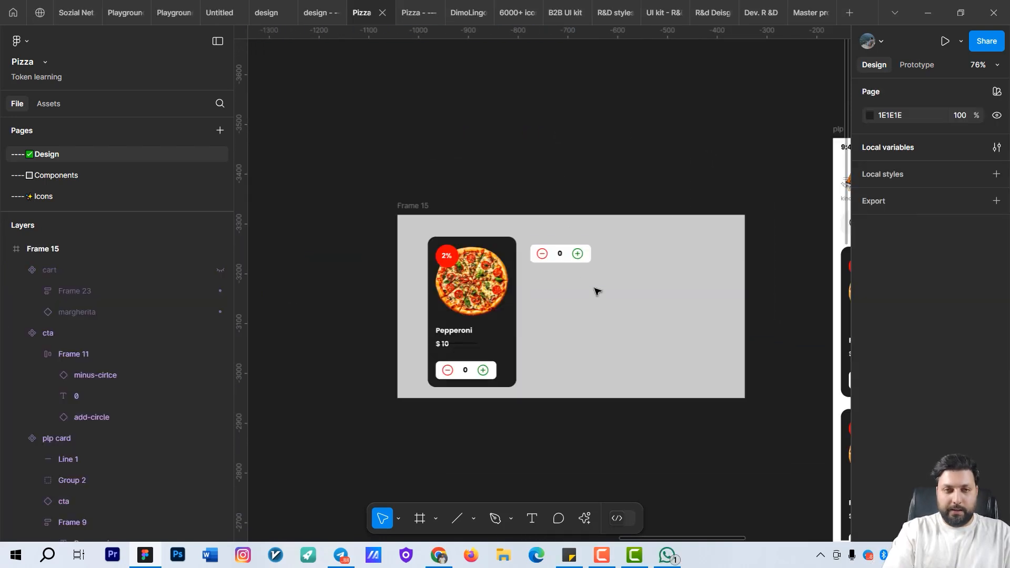
- Delete the red 2% discount badge from the plp card component in Frame 15
left_click_drag(625, 305, 648, 250)
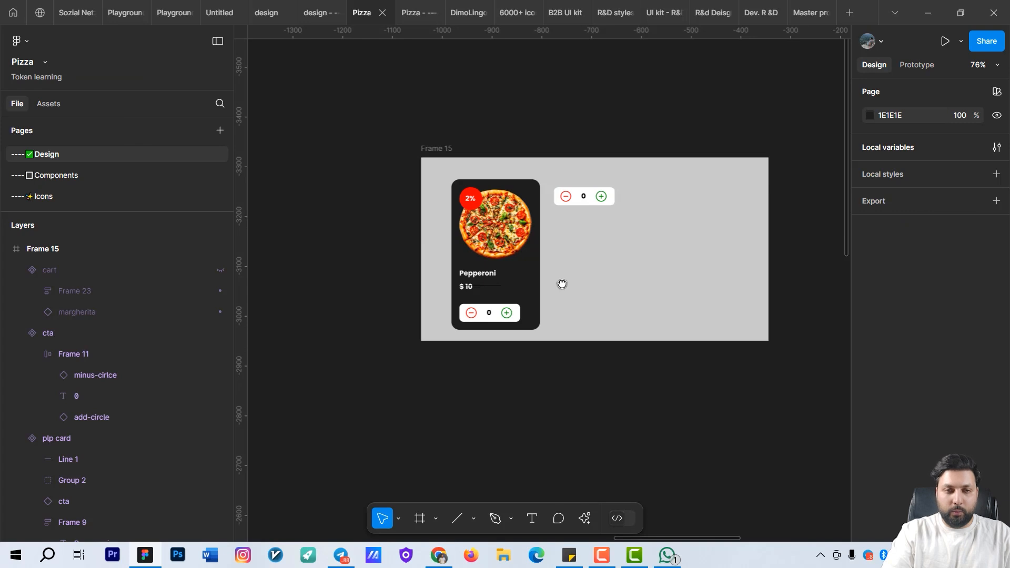
left_click_drag(562, 284, 518, 293)
scroll(519, 293, "up", 1)
left_click(448, 263)
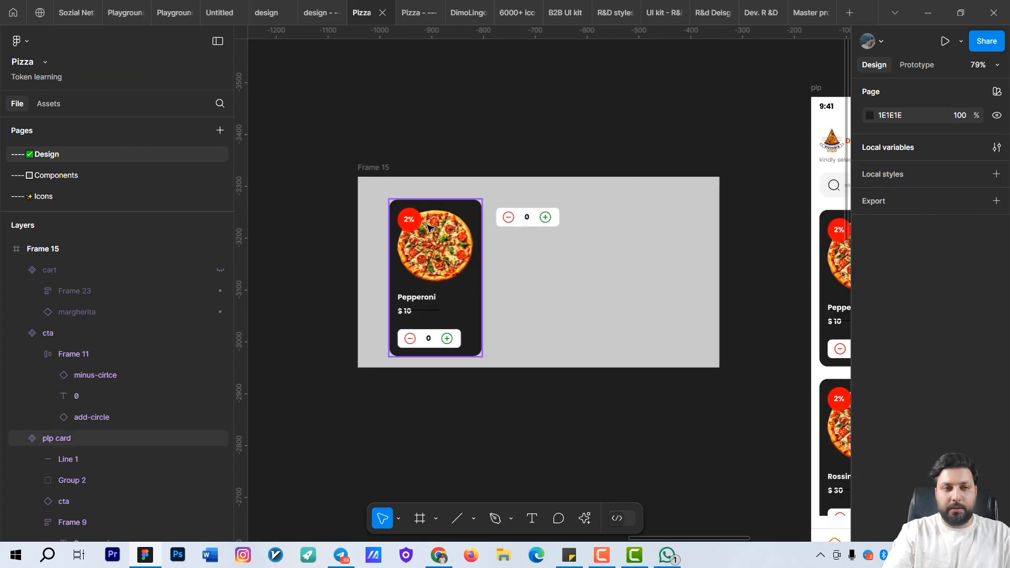
double_click(411, 225)
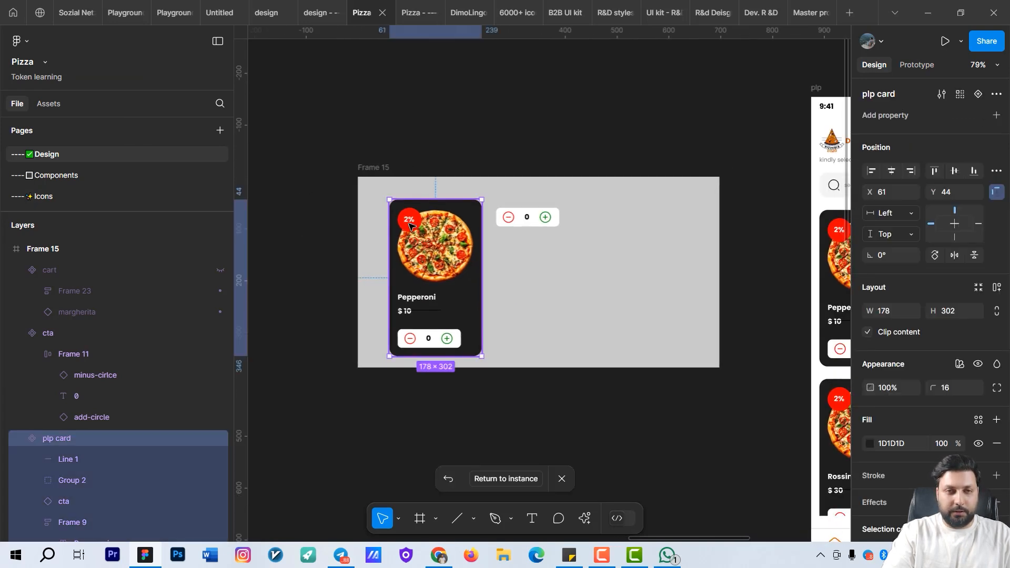
key("Delete")
- Move the cart, cta and plp card components from Frame 15 to the Components page
mouse_move(470, 280)
left_mouse_down()
mouse_move(415, 277)
mouse_move(476, 291)
left_mouse_up()
scroll(473, 290, "up", 3)
left_click(441, 299)
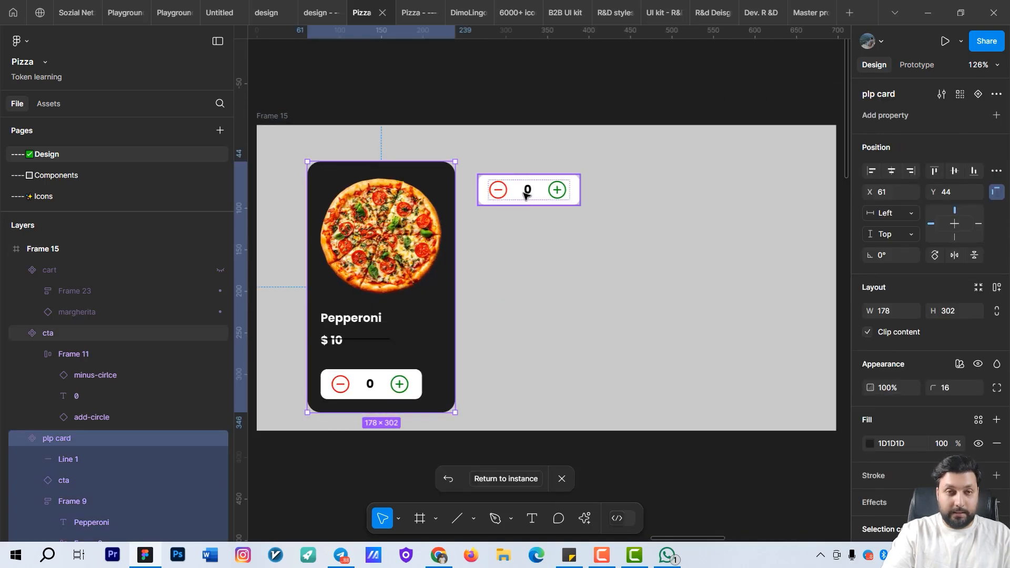
left_click(542, 203, "shift")
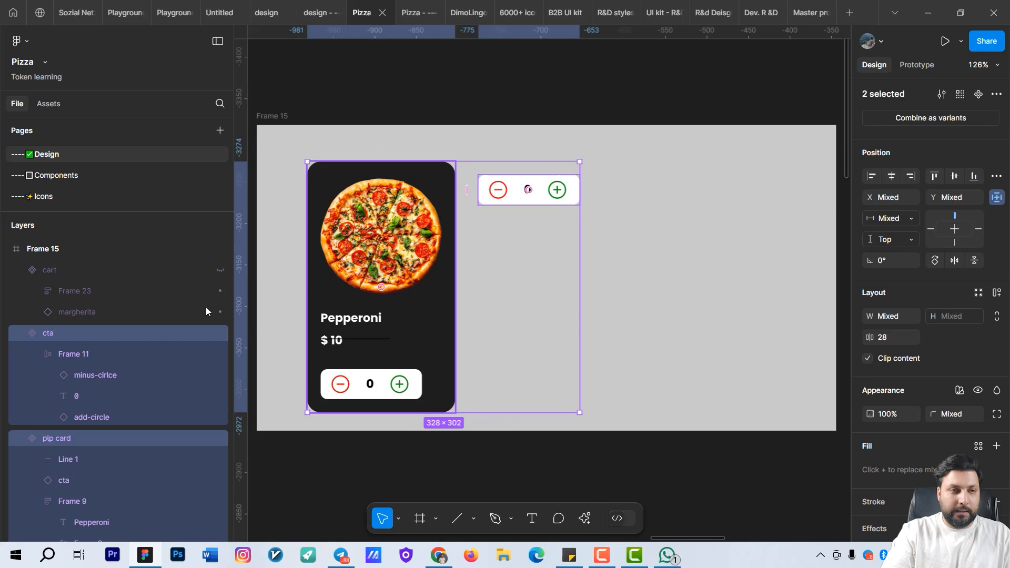
left_click(56, 271)
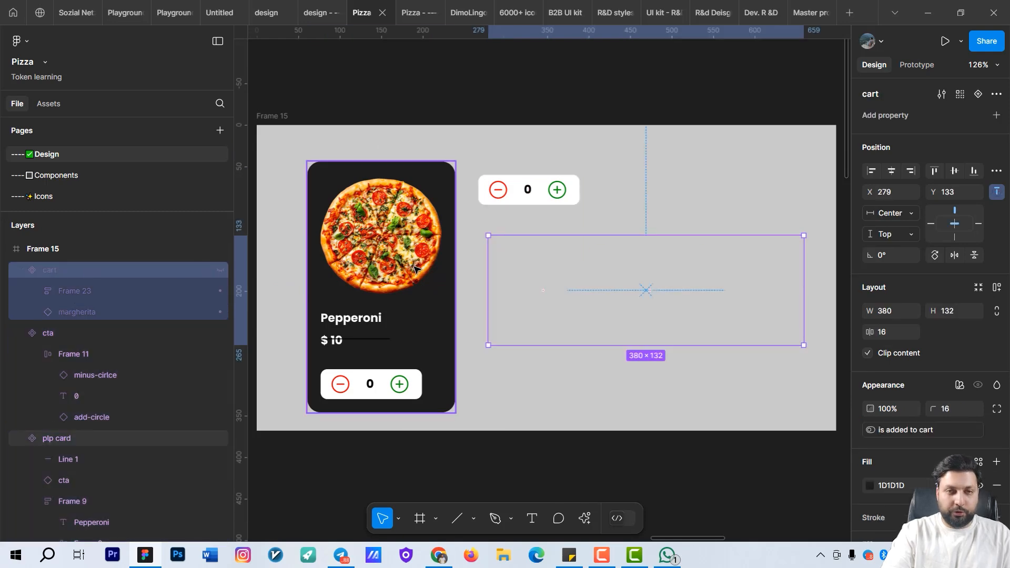
left_click(57, 335, "shift")
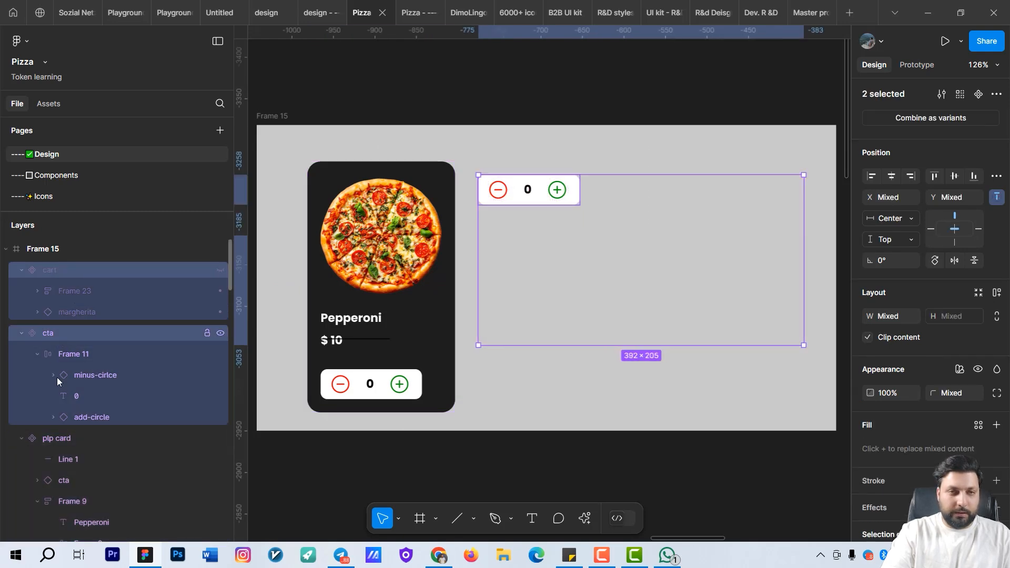
left_click(51, 437, "shift")
right_click(378, 285)
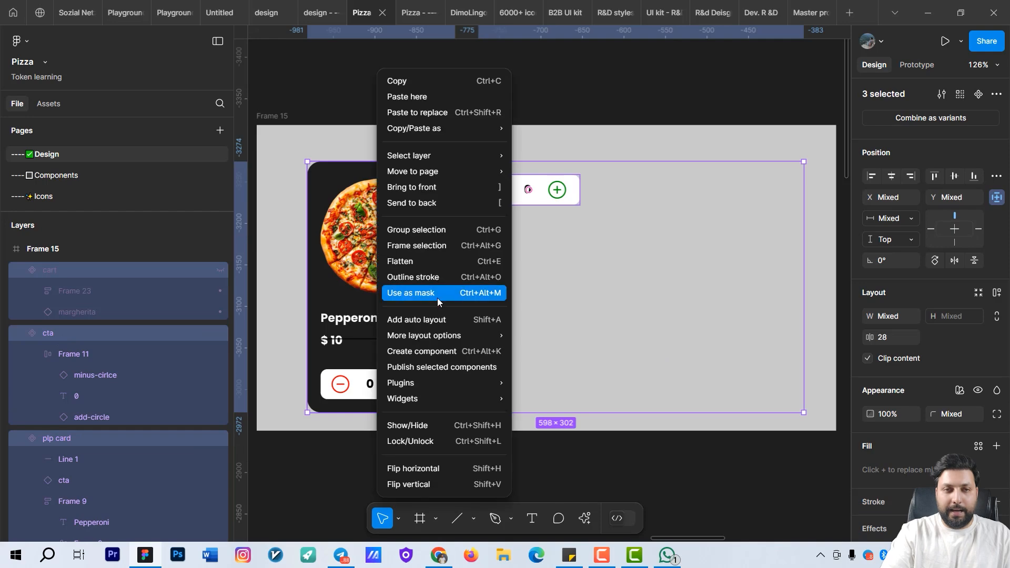
mouse_move(456, 170)
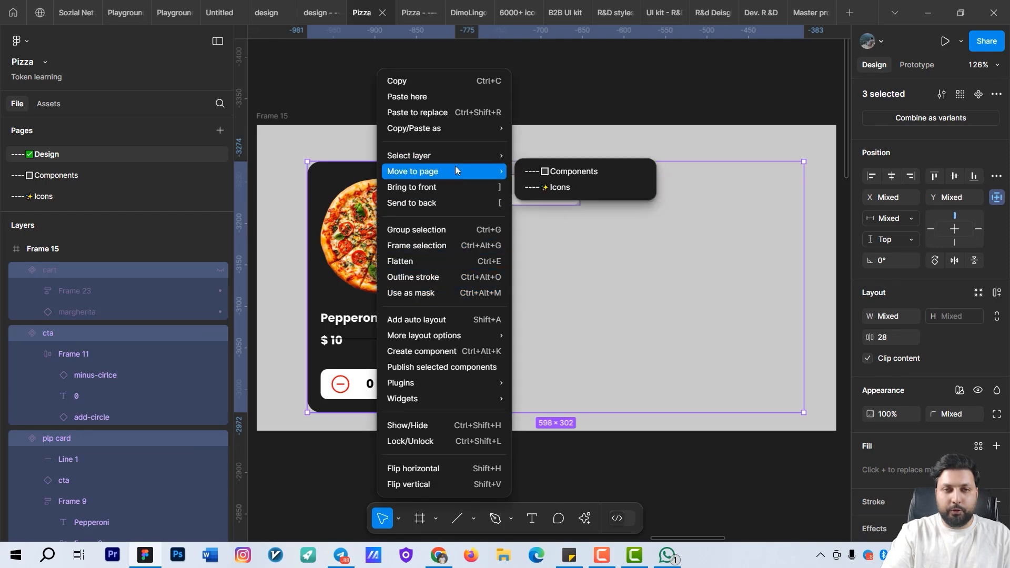
left_click(575, 171)
- On the Components page, move the plp card and cta components to just above the title bar component
left_click(77, 175)
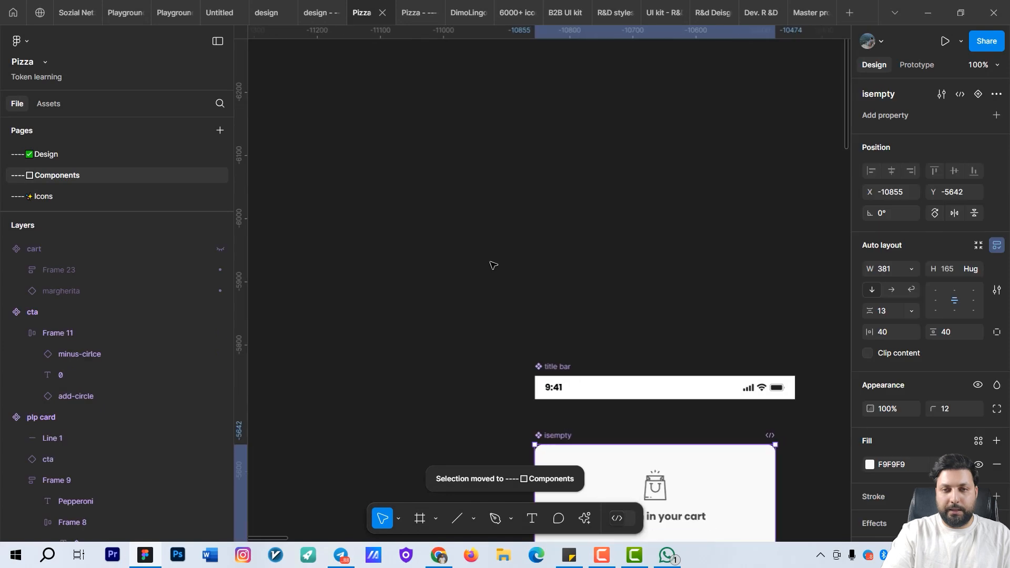
scroll(493, 265, "down", 15)
left_click_drag(649, 235, 441, 358)
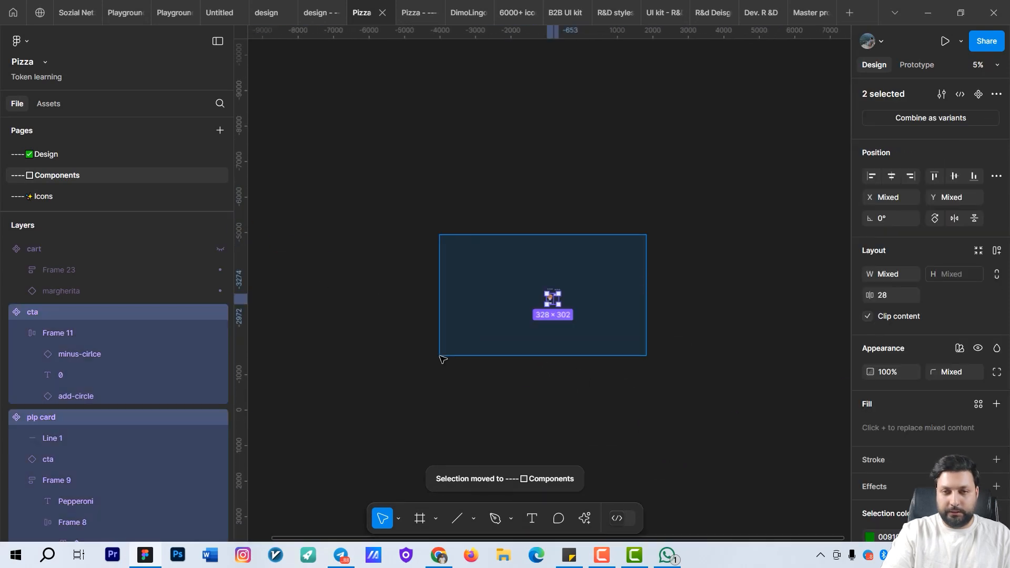
left_click_drag(501, 328, 664, 375)
left_click_drag(713, 346, 363, 231)
left_click_drag(350, 234, 417, 253)
scroll(417, 253, "up", 10)
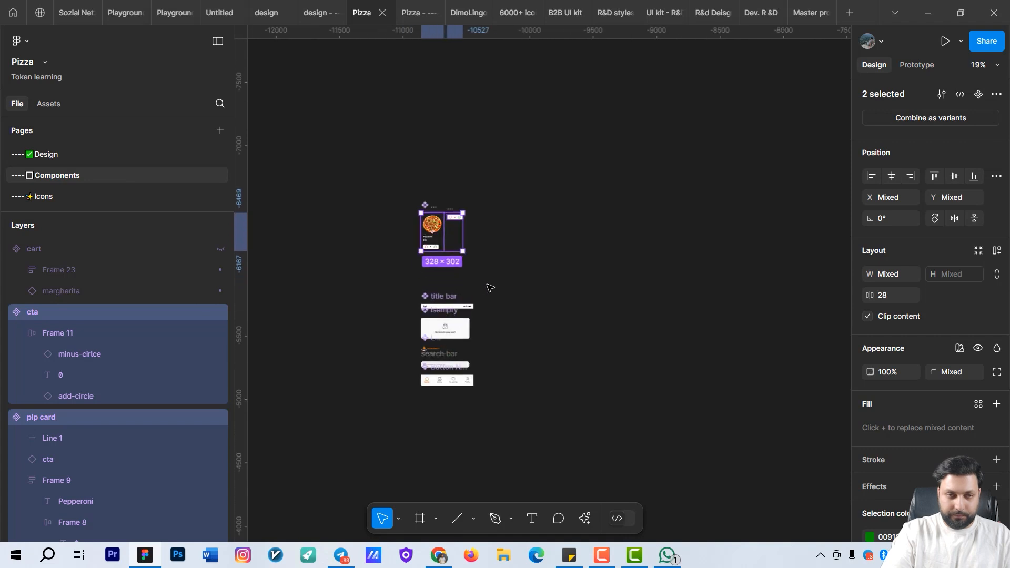
scroll(394, 242, "up", 3)
scroll(398, 280, "down", 2)
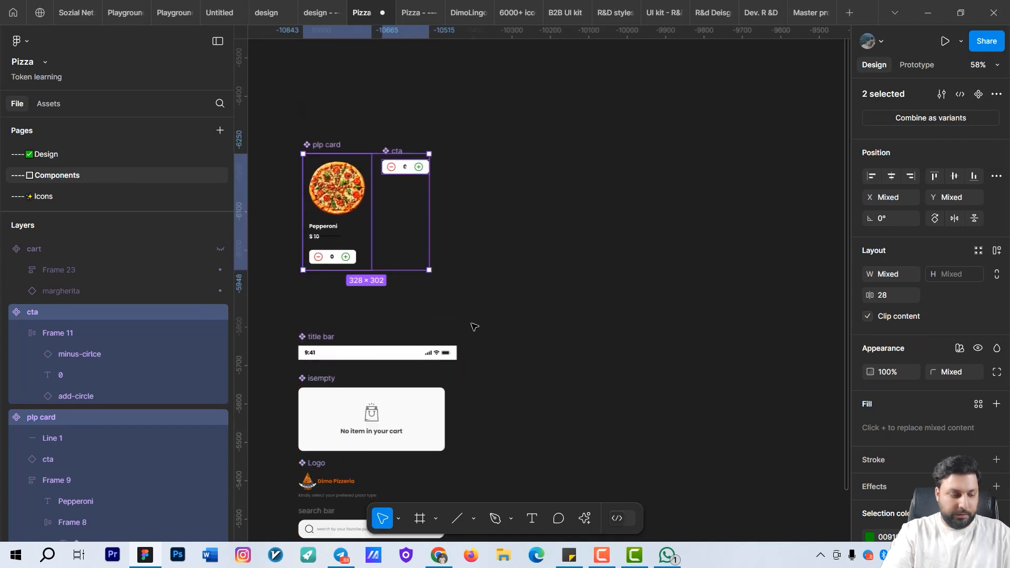
scroll(474, 330, "left", 2)
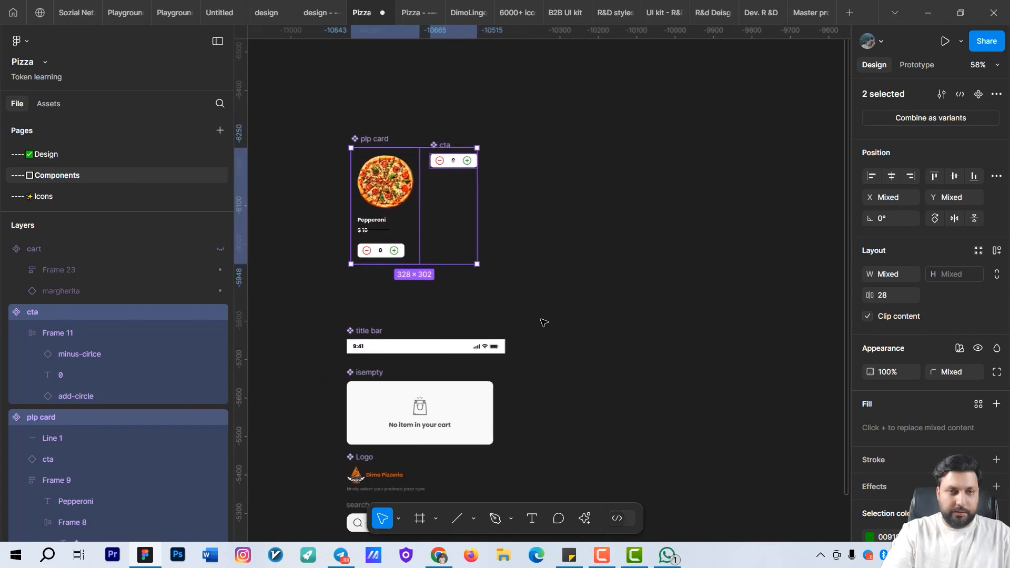
- Draw a frame about 522 × 470 px around the plp card and cta components and fill it with mid grey
left_click(531, 126)
key("f")
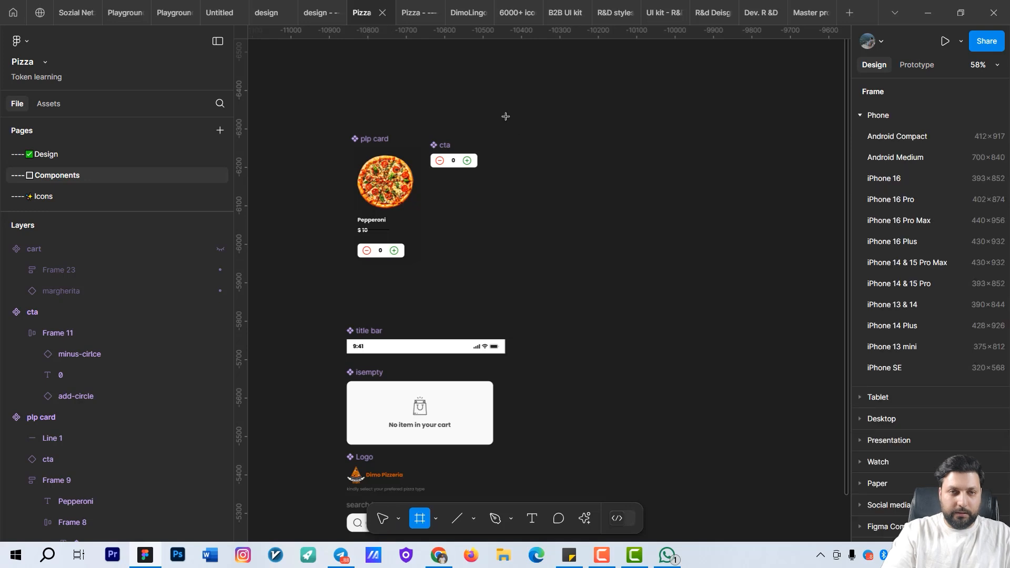
left_click_drag(535, 110, 334, 291)
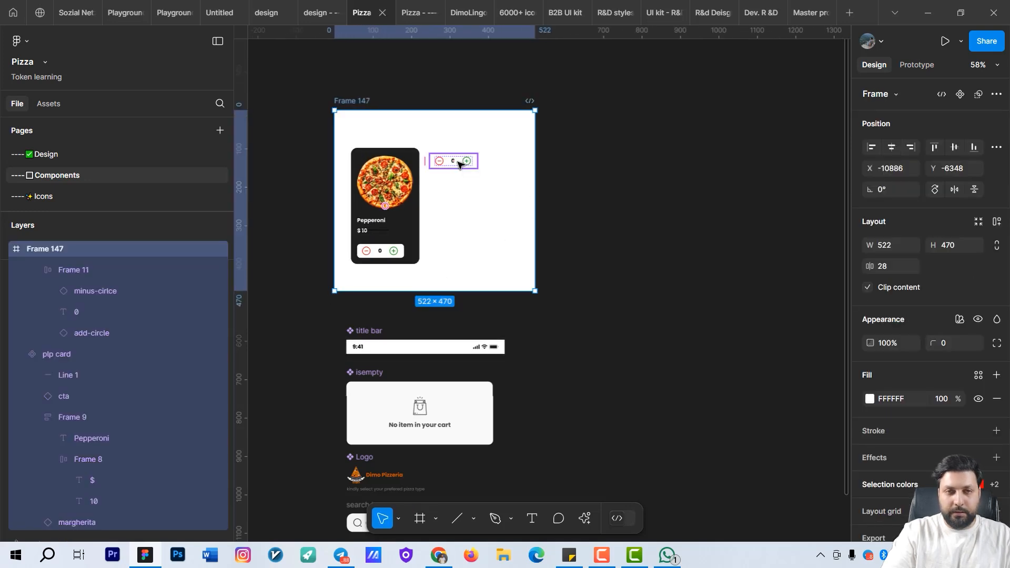
left_click(870, 398)
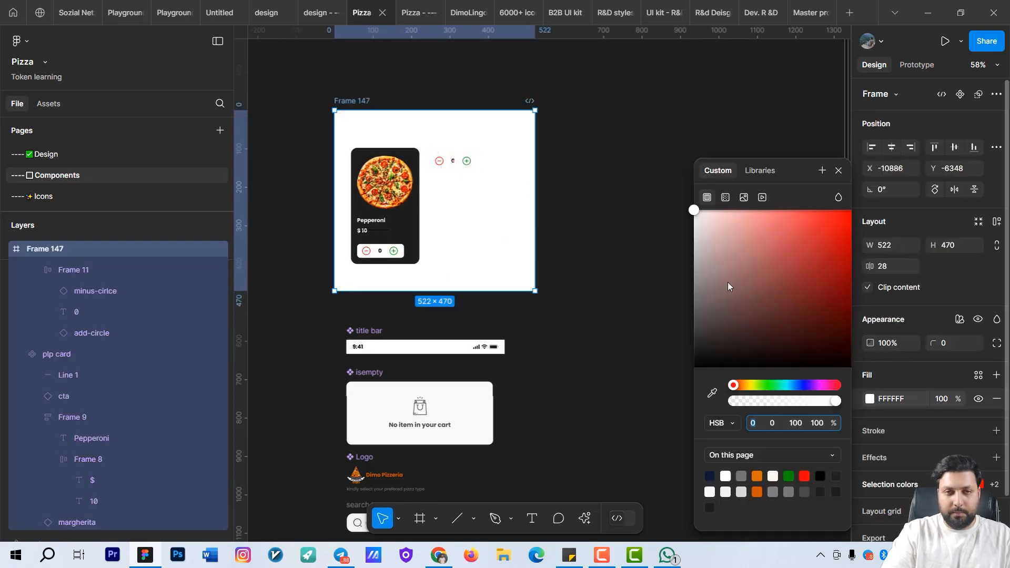
left_click_drag(728, 286, 620, 333)
left_click(619, 336)
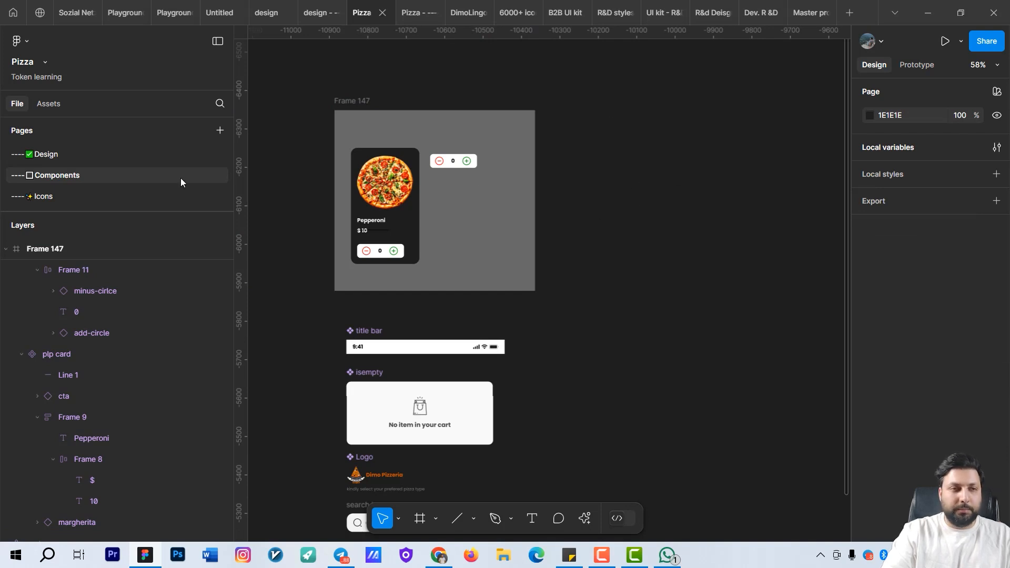
- Delete the emptied Frame 15 from the Design page
left_click(66, 154)
scroll(483, 277, "down", 3)
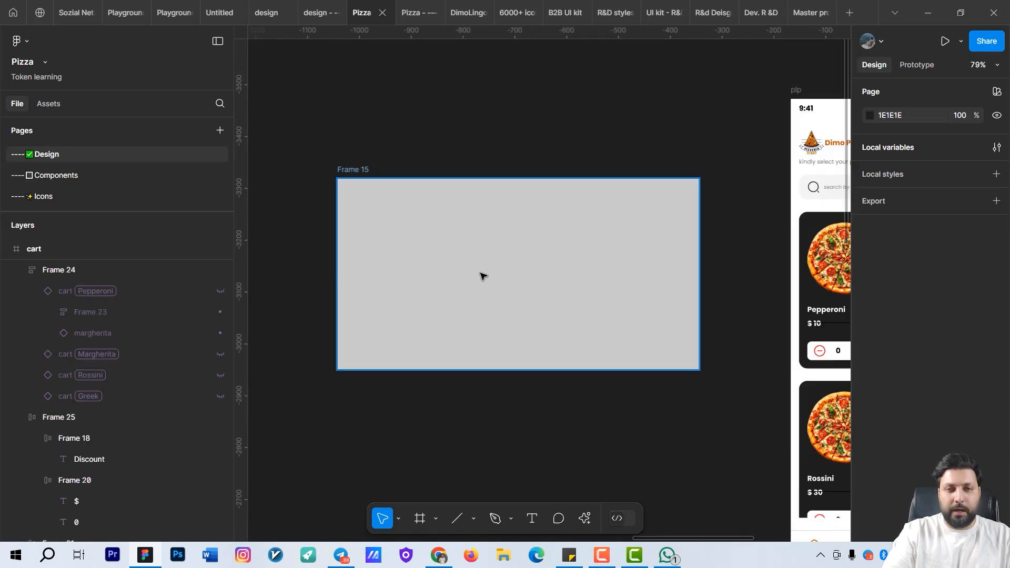
scroll(483, 276, "down", 3)
scroll(489, 311, "right", 5)
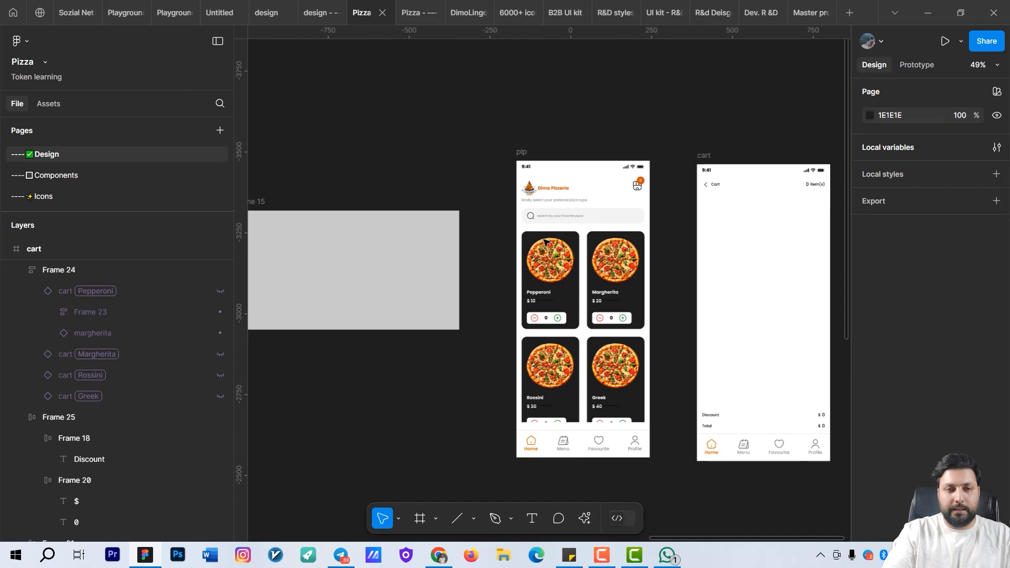
scroll(545, 242, "down", 5)
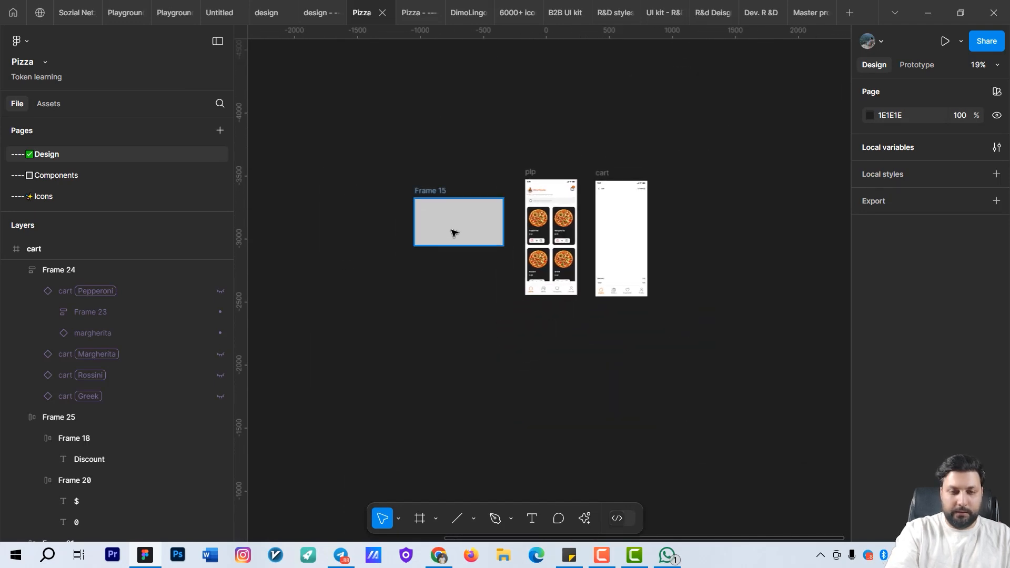
left_click(454, 232)
key("Delete")
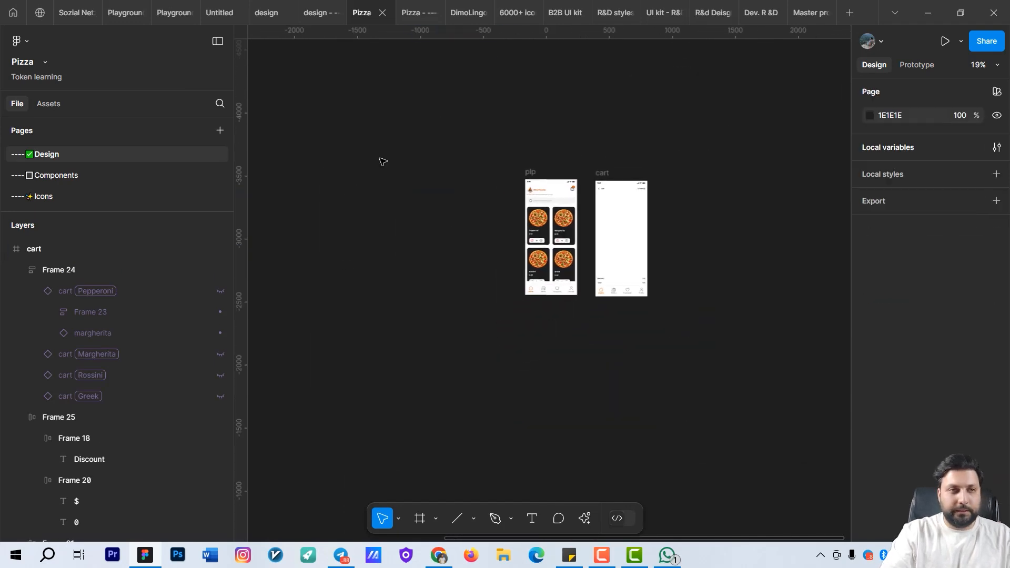
- Open the community profile and copy a screenshot of the box with the public profile link
left_click(40, 13)
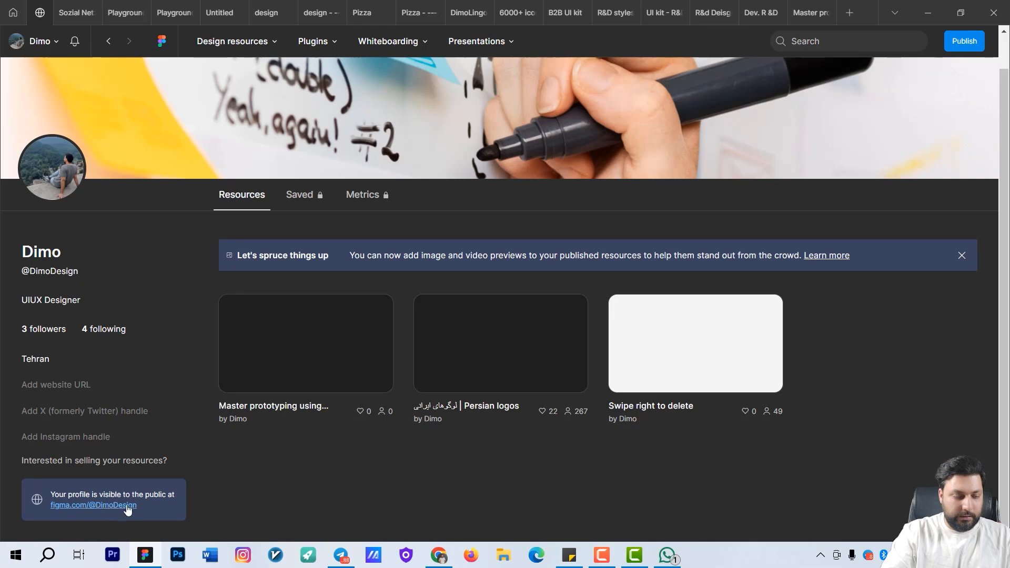
key("Print")
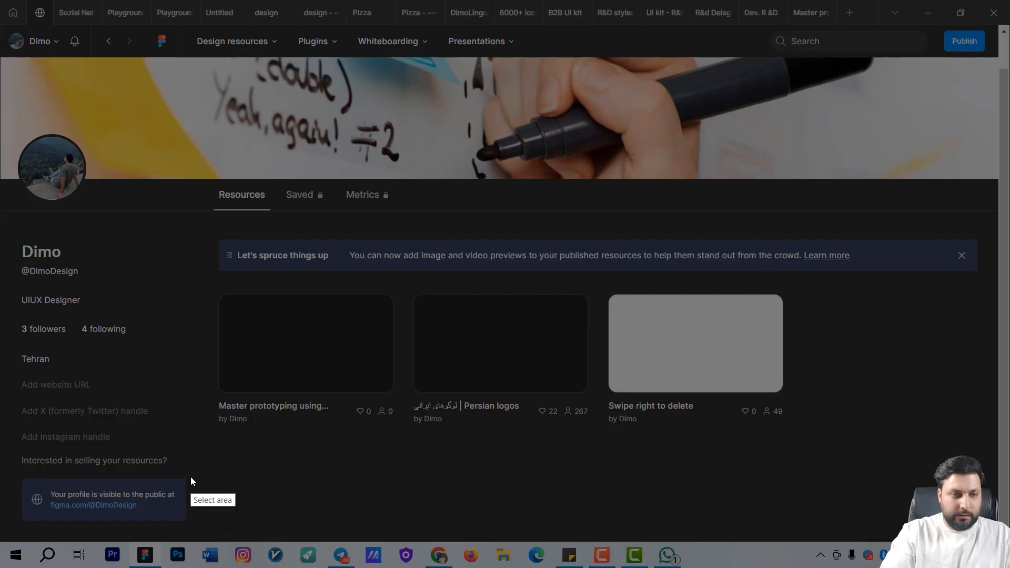
left_click_drag(190, 476, 22, 526)
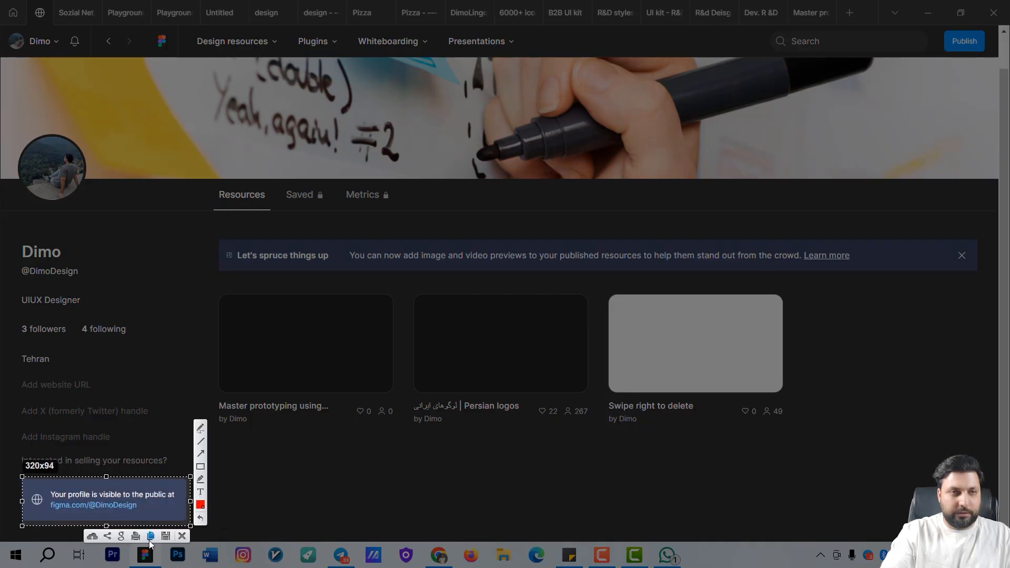
left_click(151, 536)
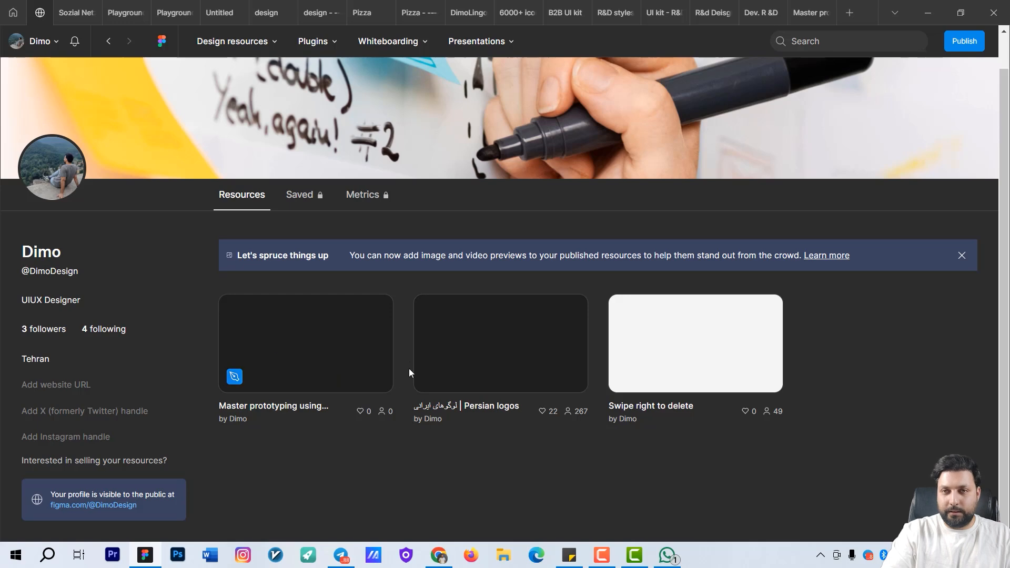
- Paste the profile link screenshot onto the Pizza file's Design page, on the empty canvas below the plp and cart frames
mouse_move(297, 54)
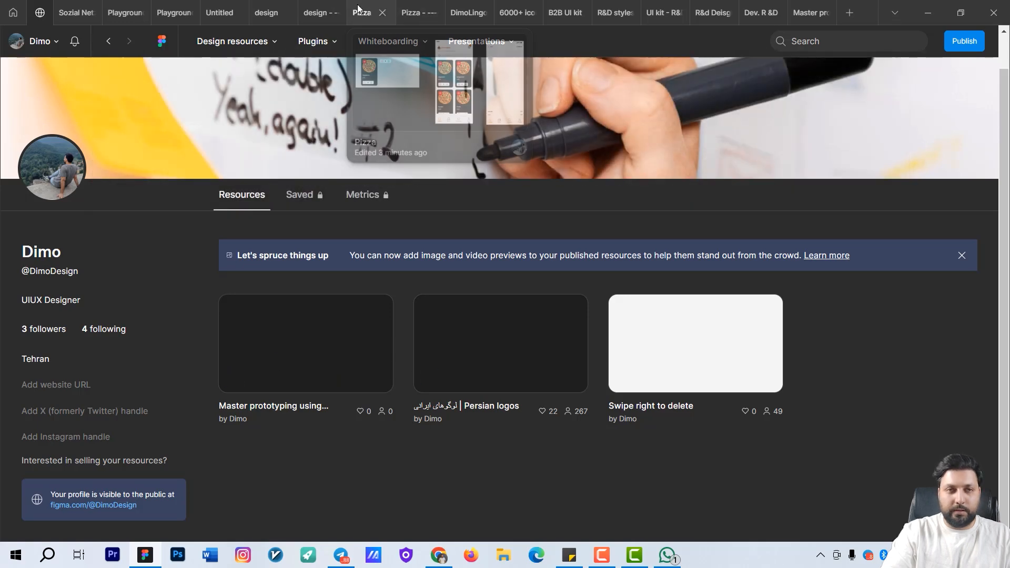
left_click(360, 12)
scroll(457, 251, "down", 5)
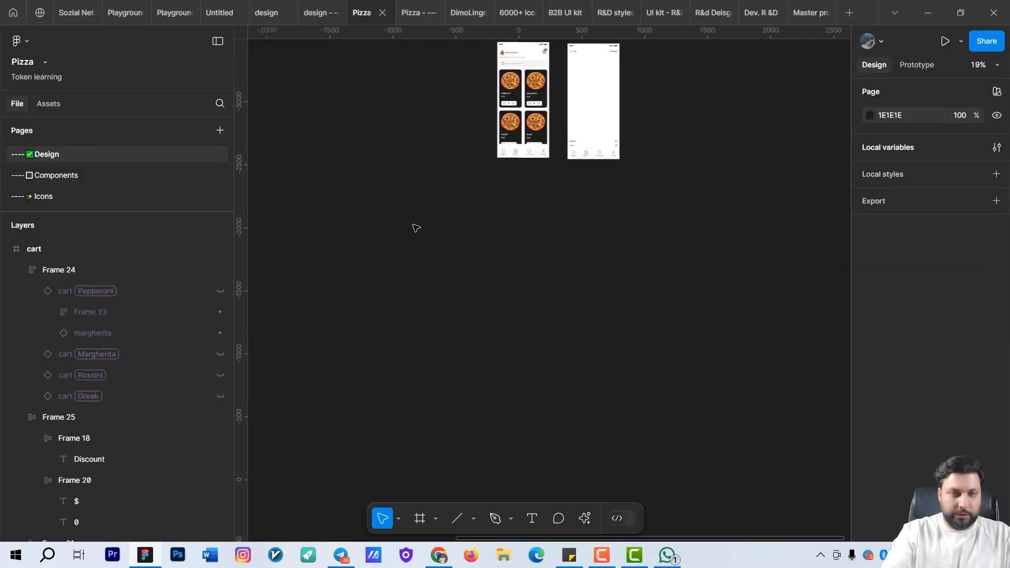
key("ctrl+v")
scroll(556, 296, "up", 10)
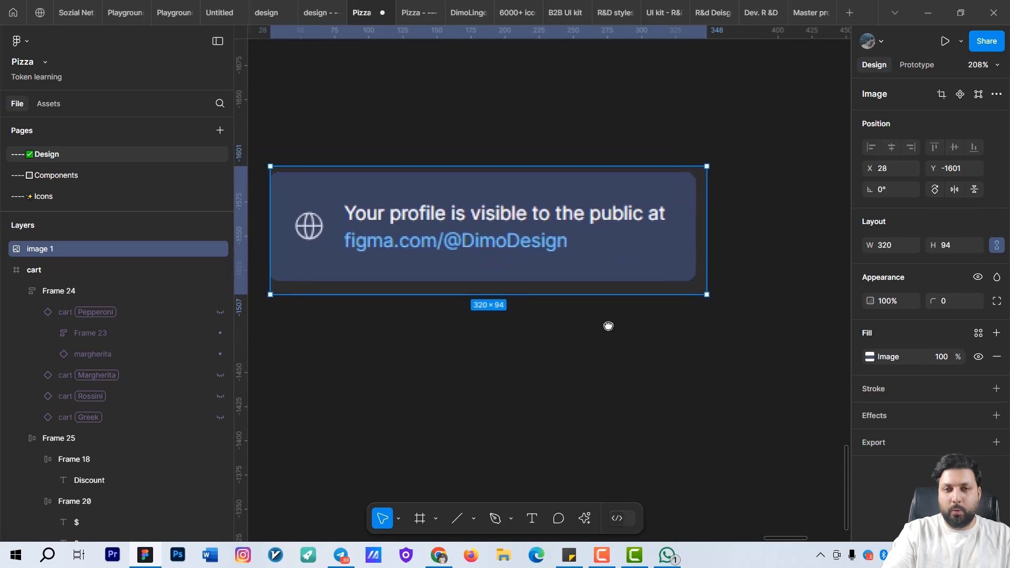
scroll(547, 268, "left", 2)
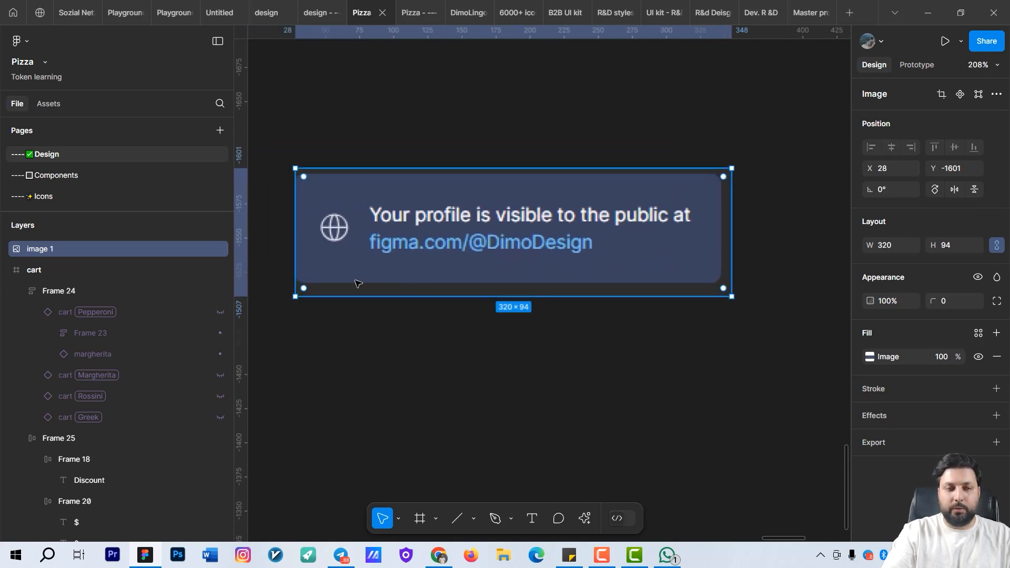
scroll(529, 320, "down", 3)
scroll(529, 320, "down", 3)
scroll(541, 219, "up", 5)
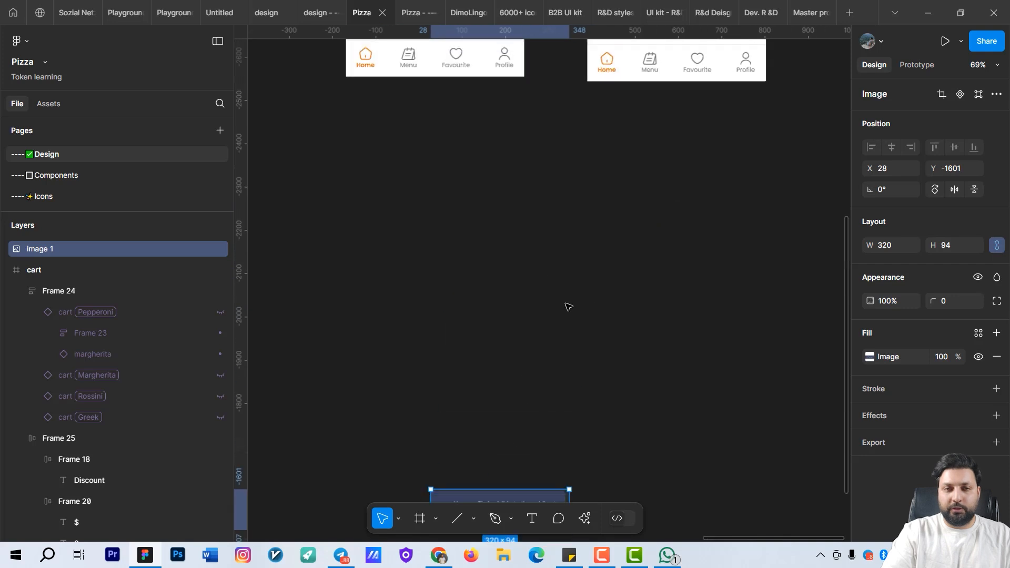
scroll(568, 304, "down", 5)
scroll(568, 293, "up", 4)
scroll(508, 311, "up", 3)
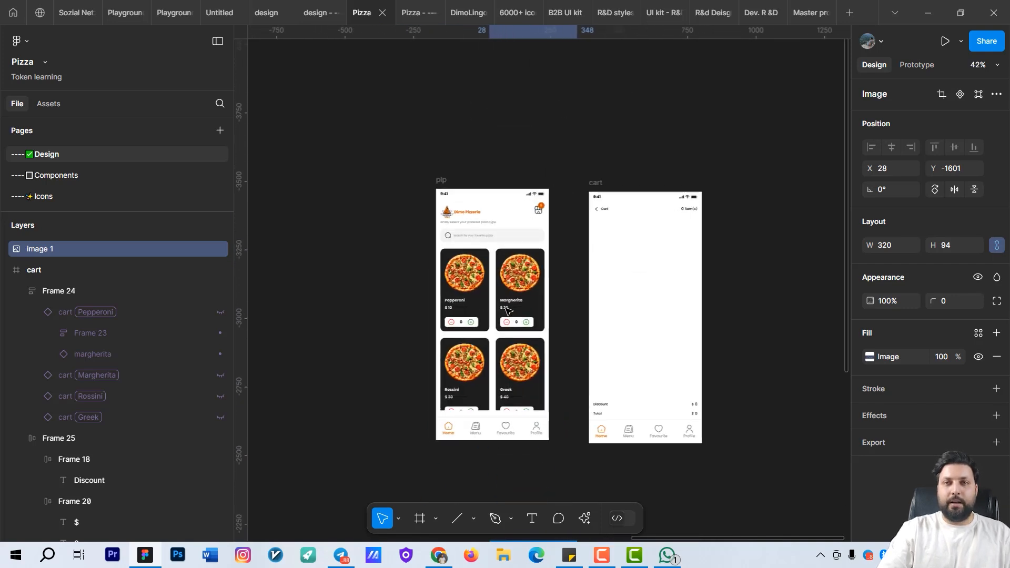